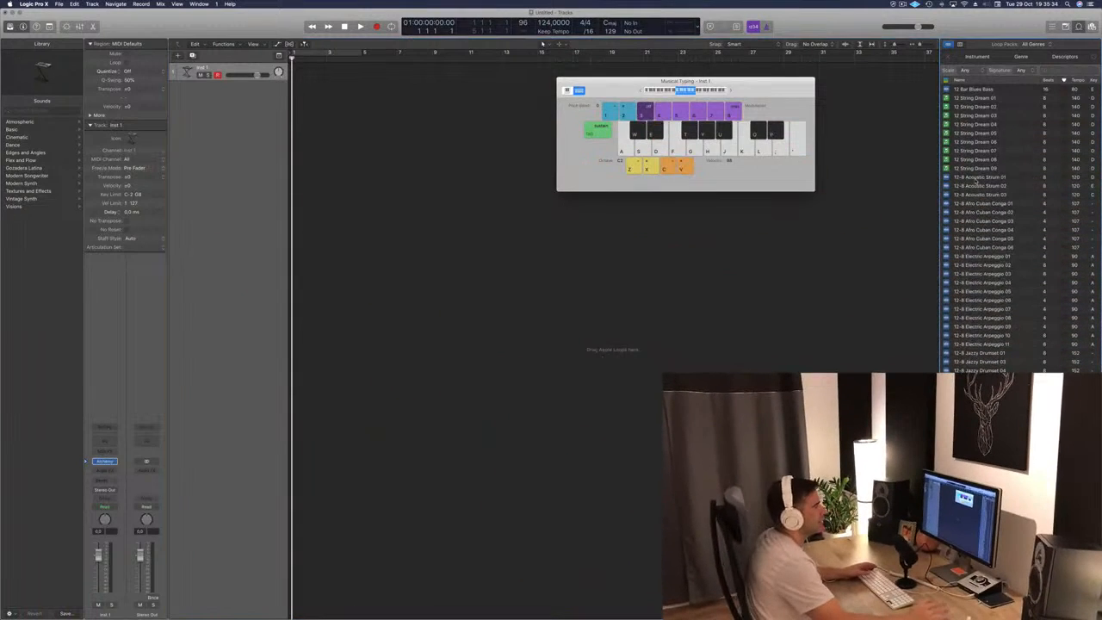
Audition the 12-8 Acoustic Strum 01 loop and several 12-8 Afro Cuban Conga loops, moving the Musical Typing window closer to the loop list
click(978, 176)
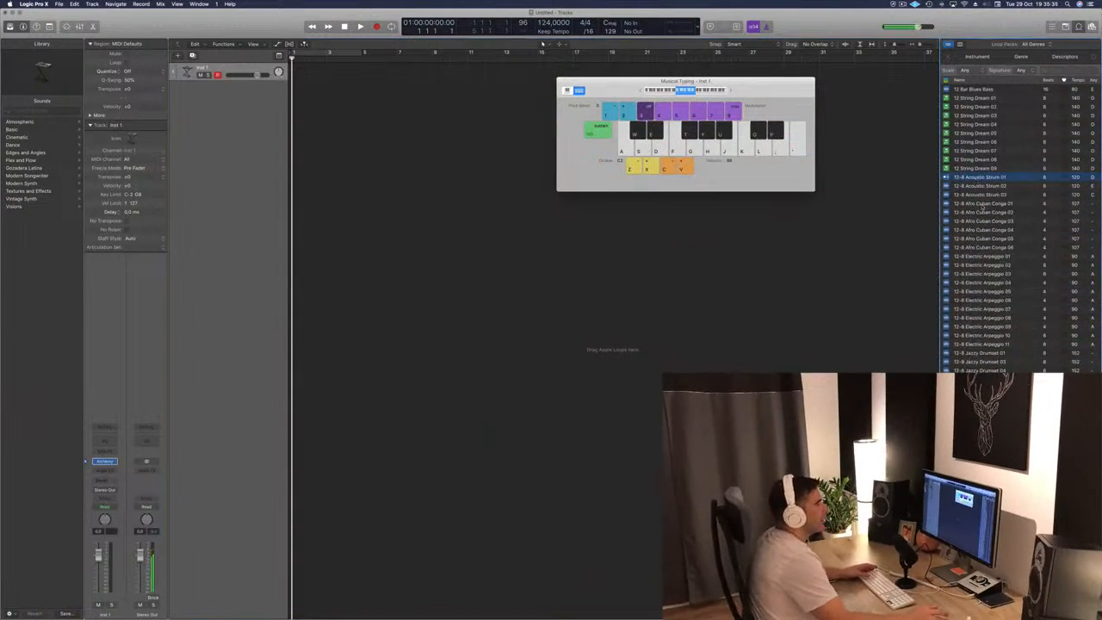
click(982, 205)
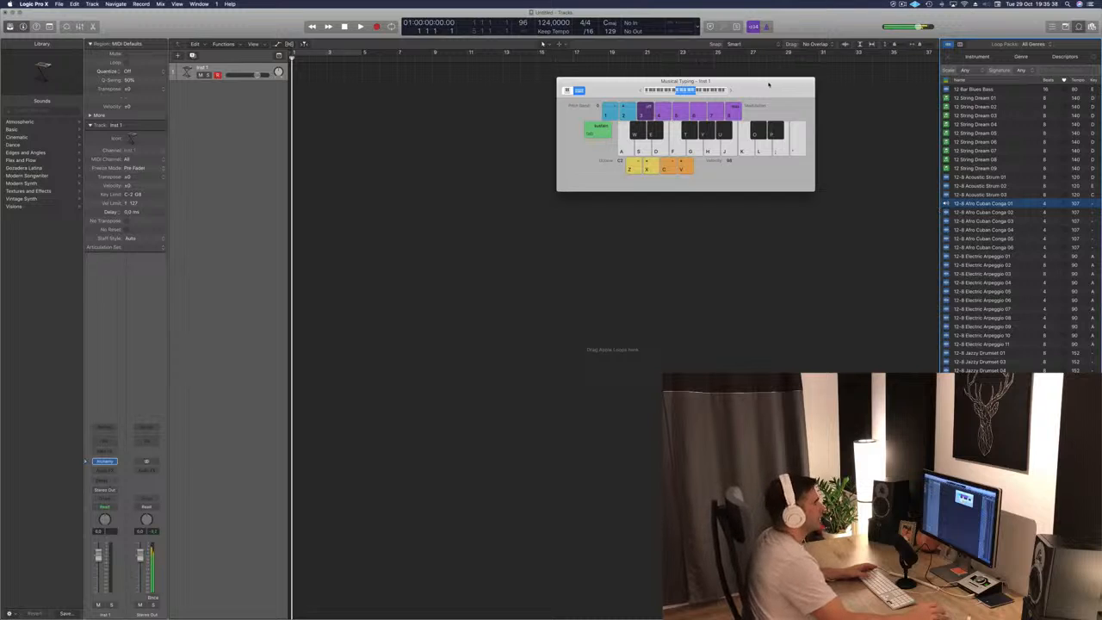
drag(768, 83, 843, 116)
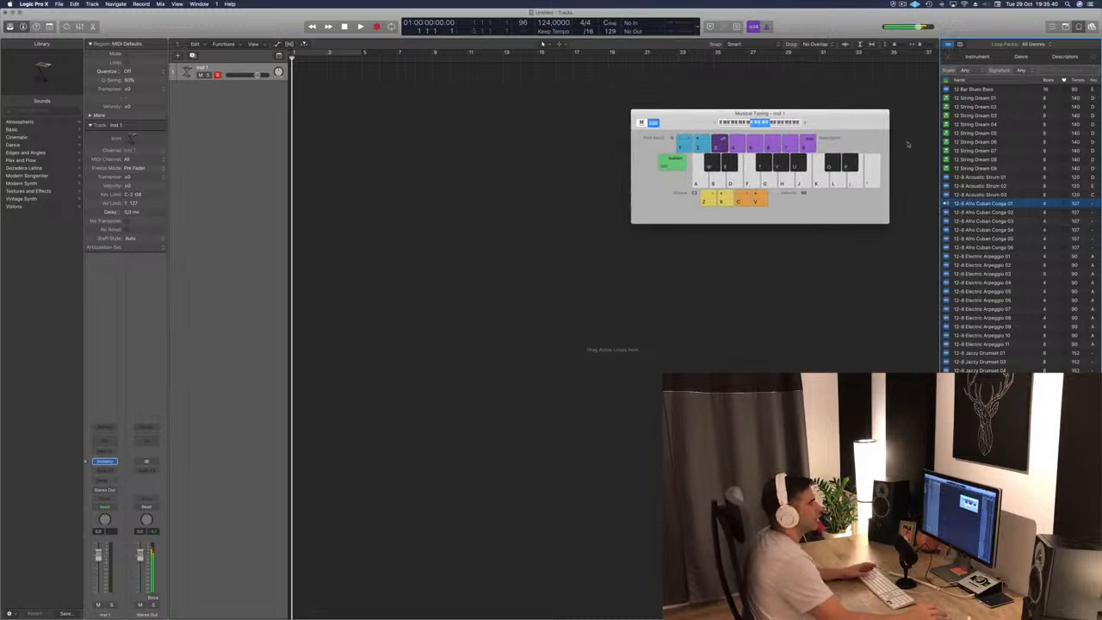
click(976, 221)
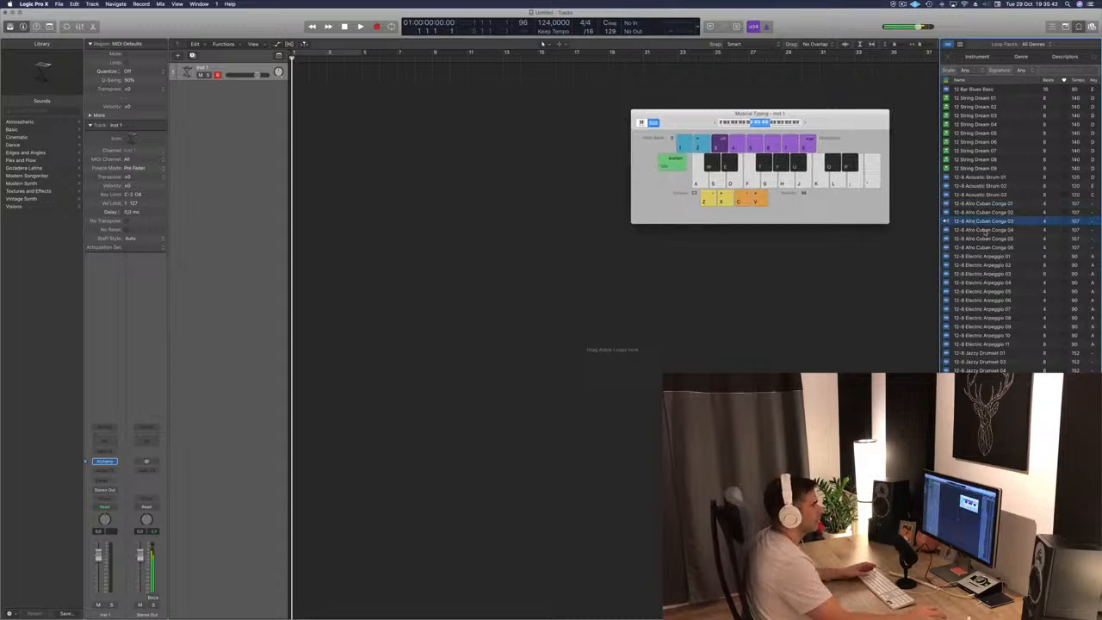
click(990, 231)
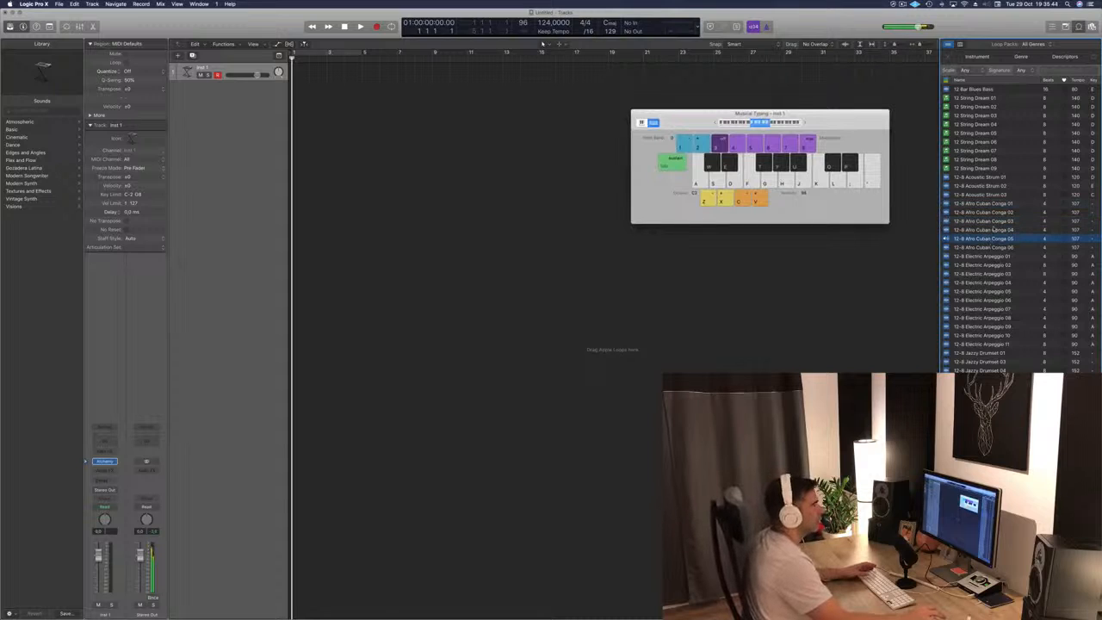
click(987, 221)
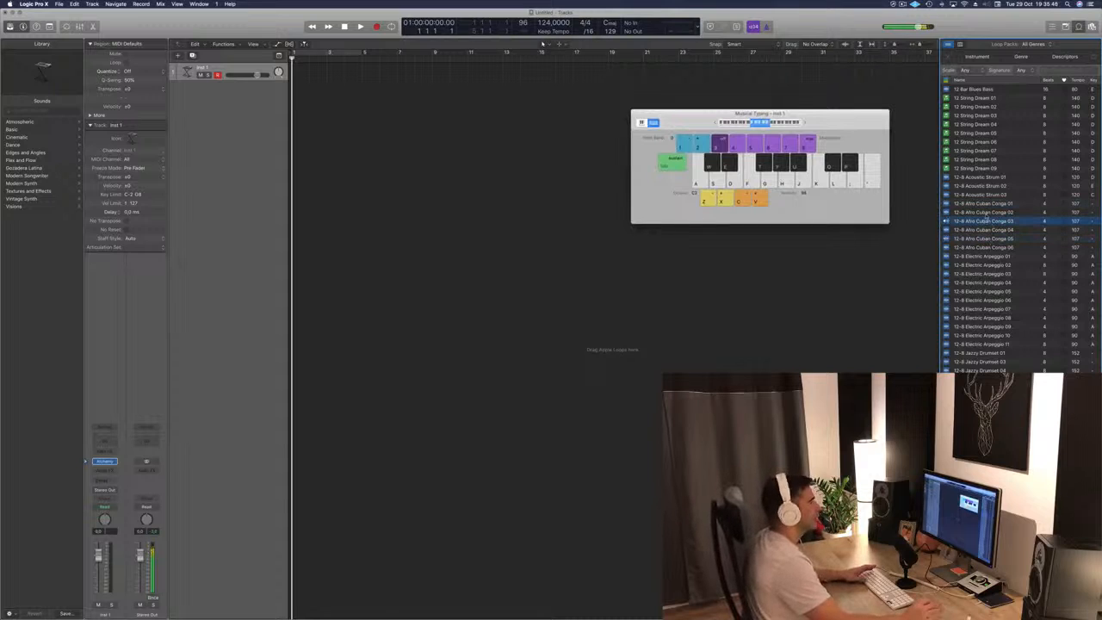
Add the 12-8 Afro Cuban Conga 03 loop on a new track at bar 1, import its tempo into the project, and play it back
drag(981, 221, 282, 118)
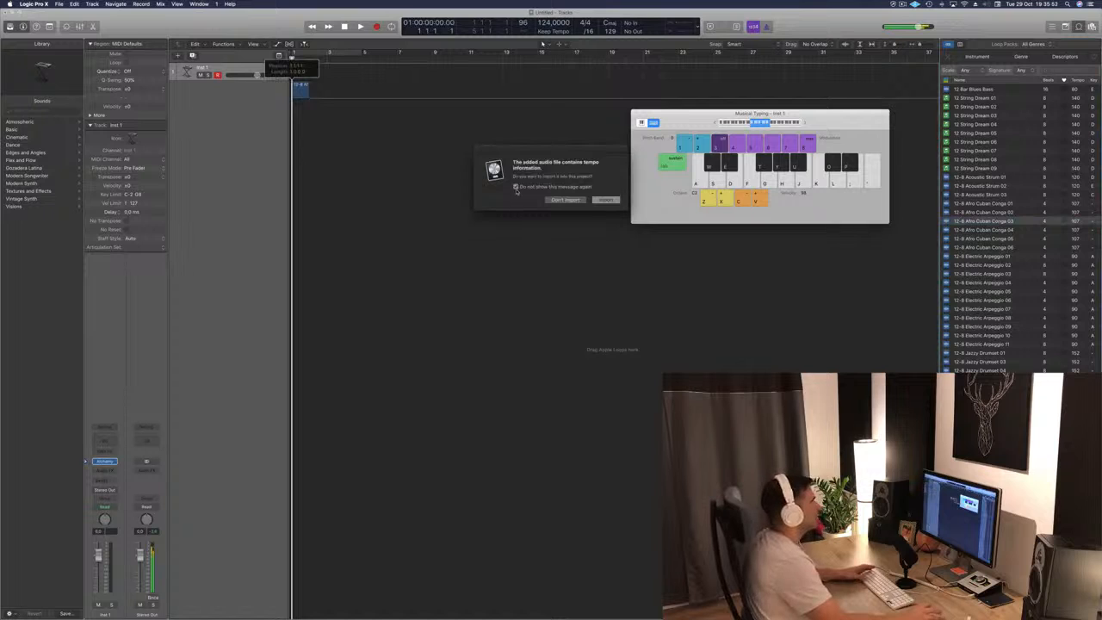
key(Return)
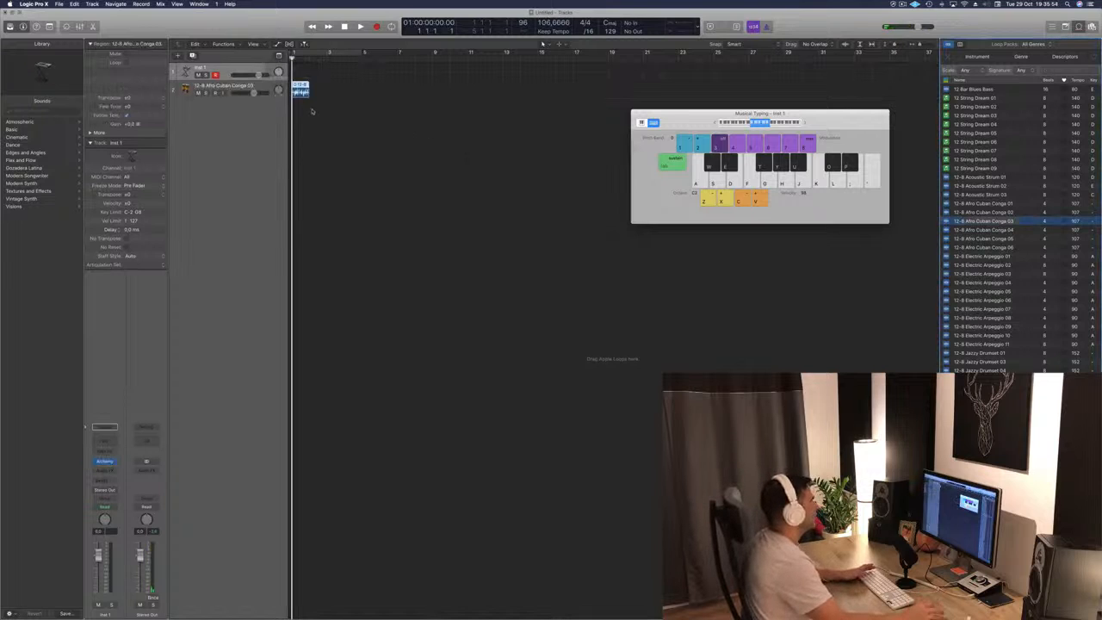
key(space)
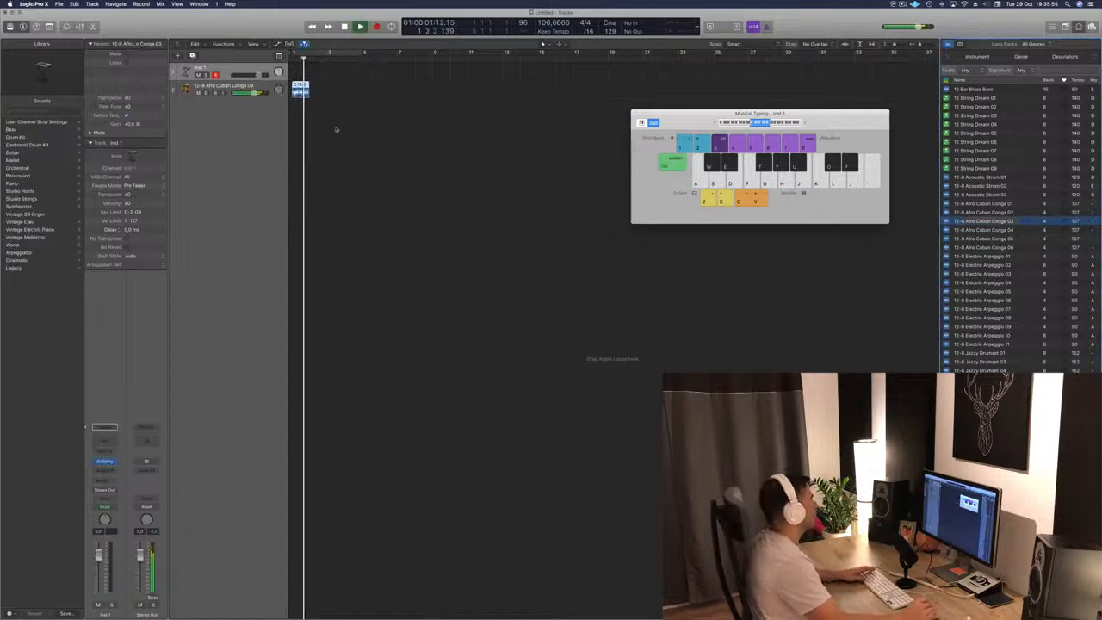
key(space)
key(space)
key(space)
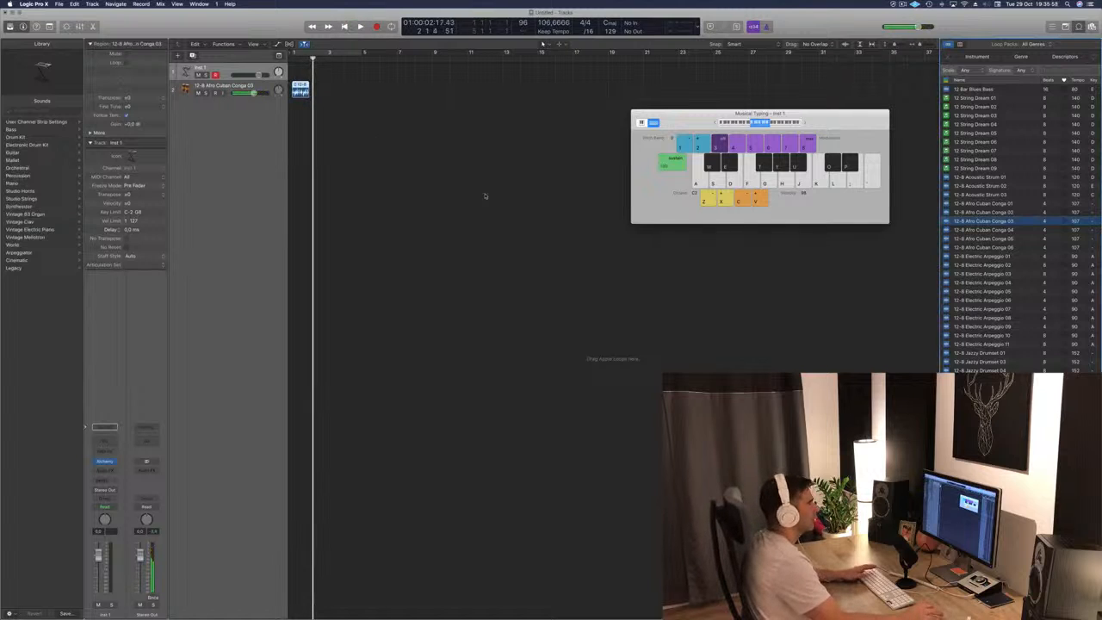
Cycle bars 1 to 5, loop the conga region to bar 5, and play the result
click(374, 109)
click(356, 55)
click(298, 91)
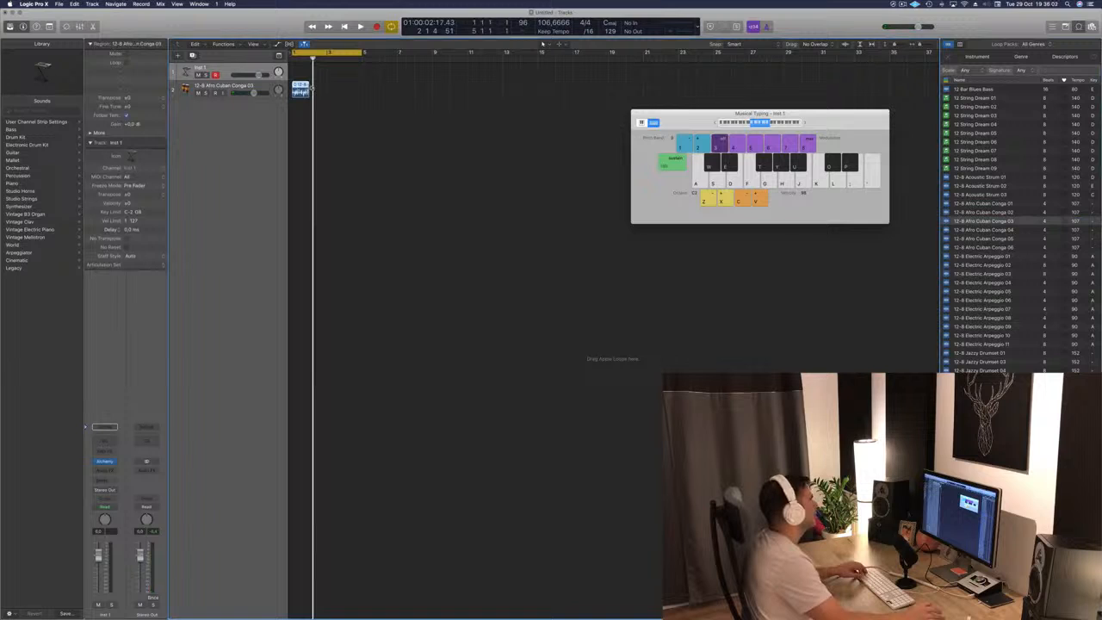
drag(311, 87, 362, 88)
key(space)
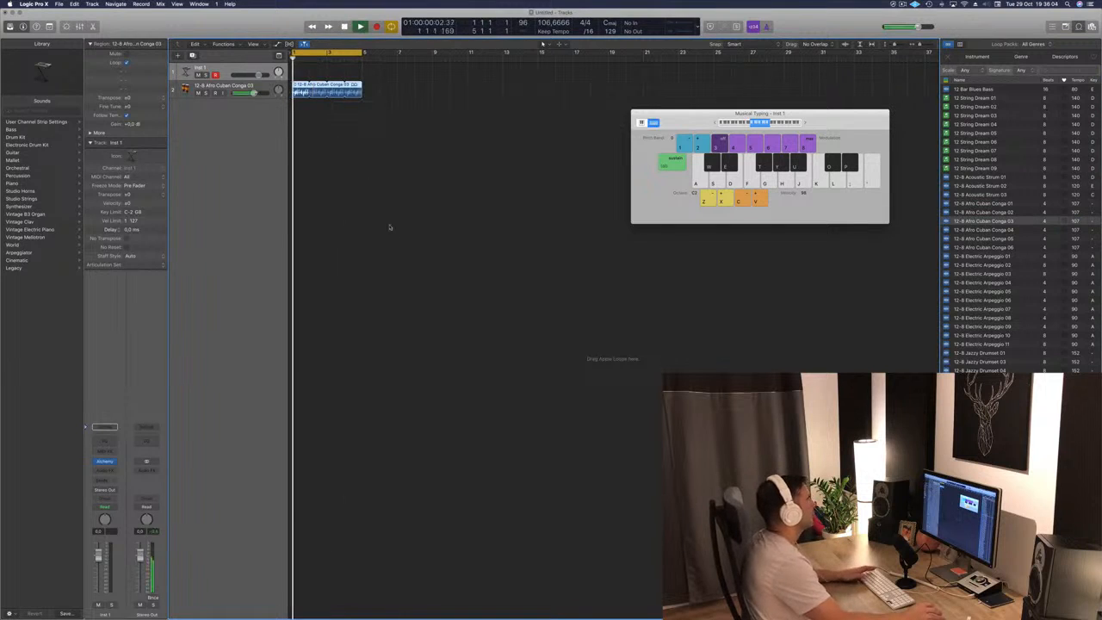
key(space)
Set the project tempo to 124 and play the looped conga region to check it
scroll(411, 210, up, 2)
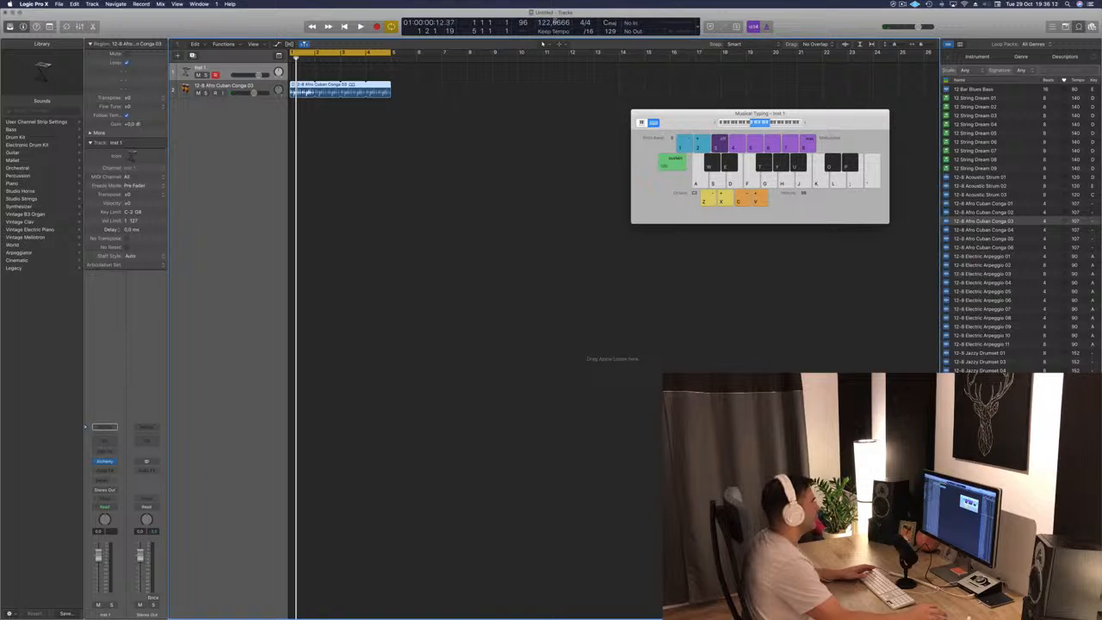
double_click(555, 22)
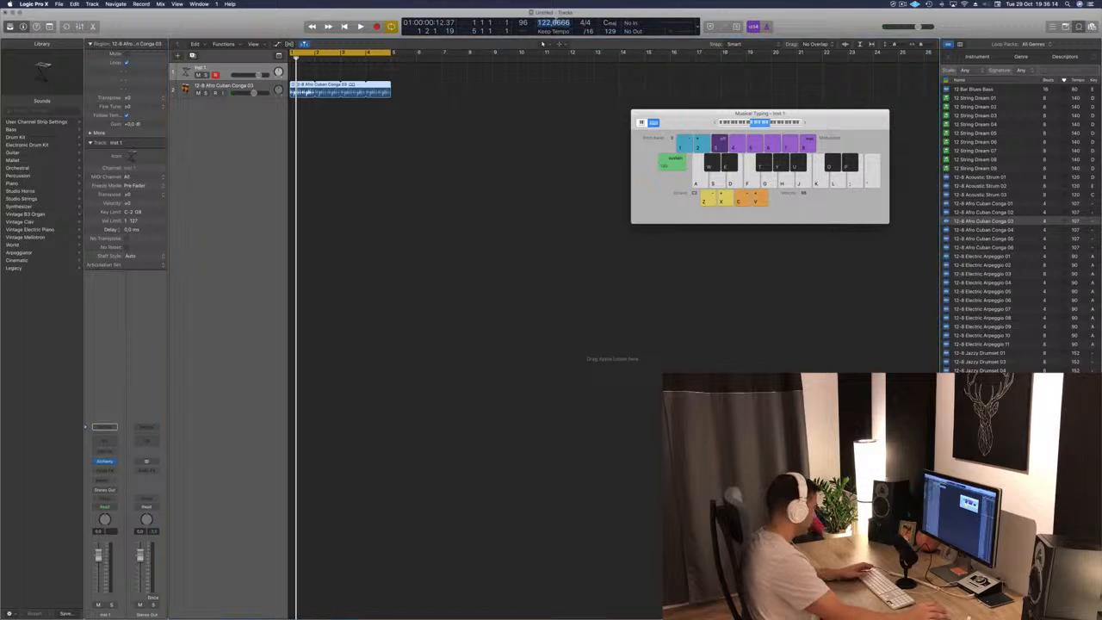
text(124)
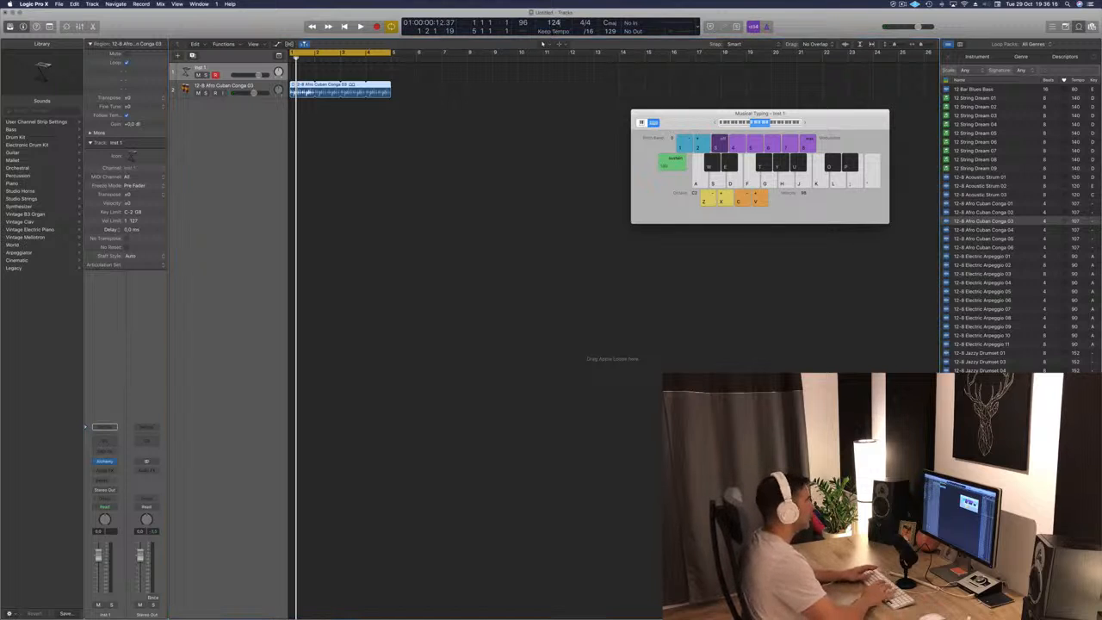
key(Return)
click(505, 189)
key(space)
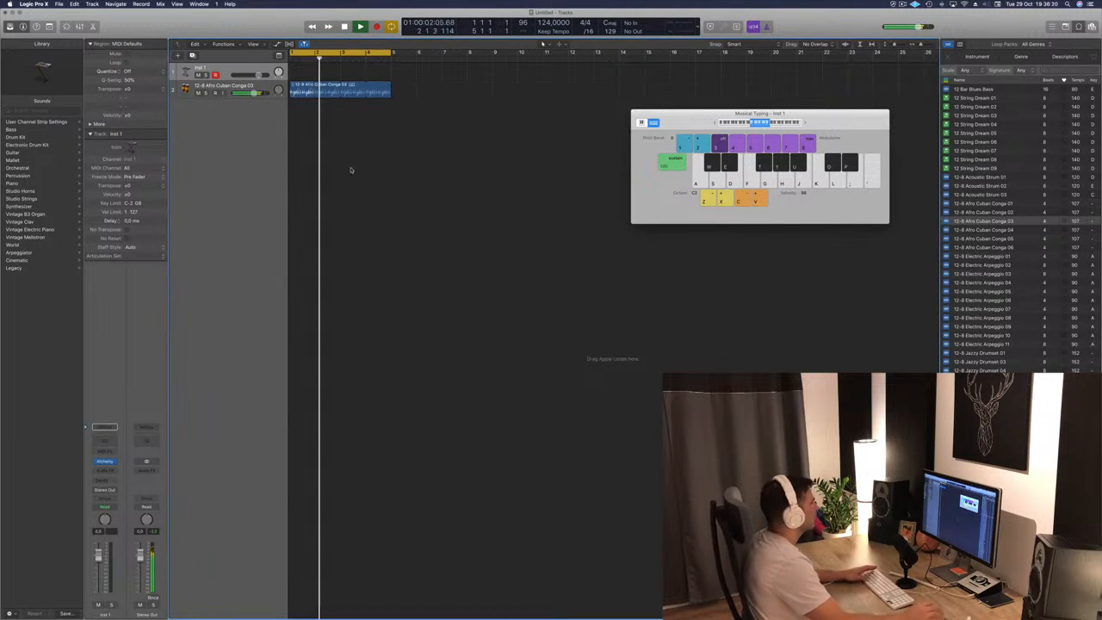
key(space)
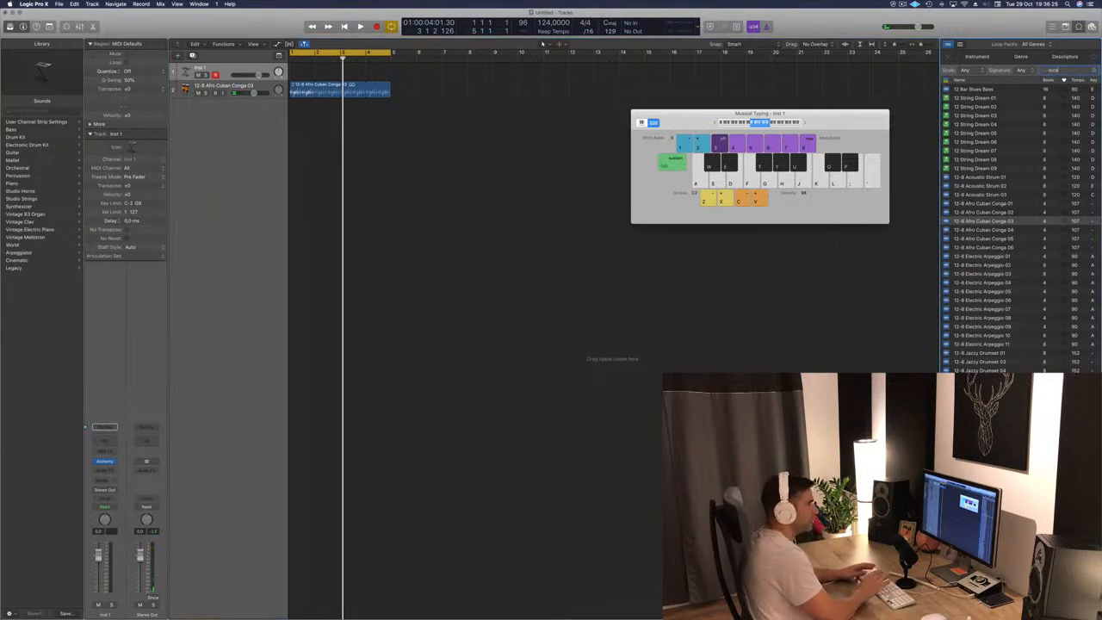
Search the loop library for "kick" and audition Festival Kick 01, 02 and 03
key(Return)
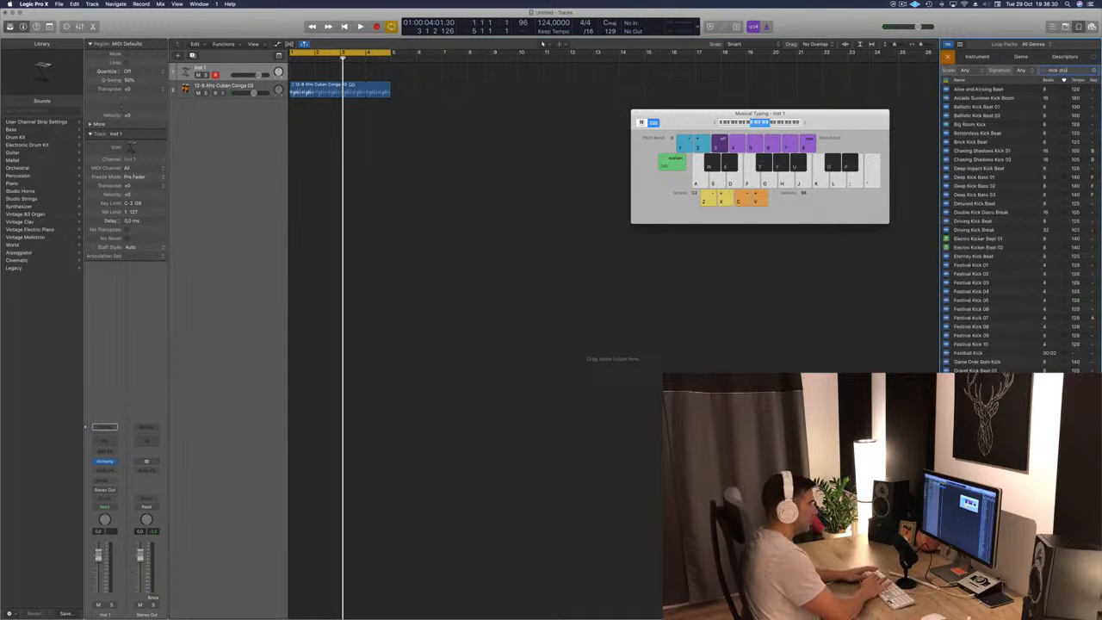
text(m)
key(Return)
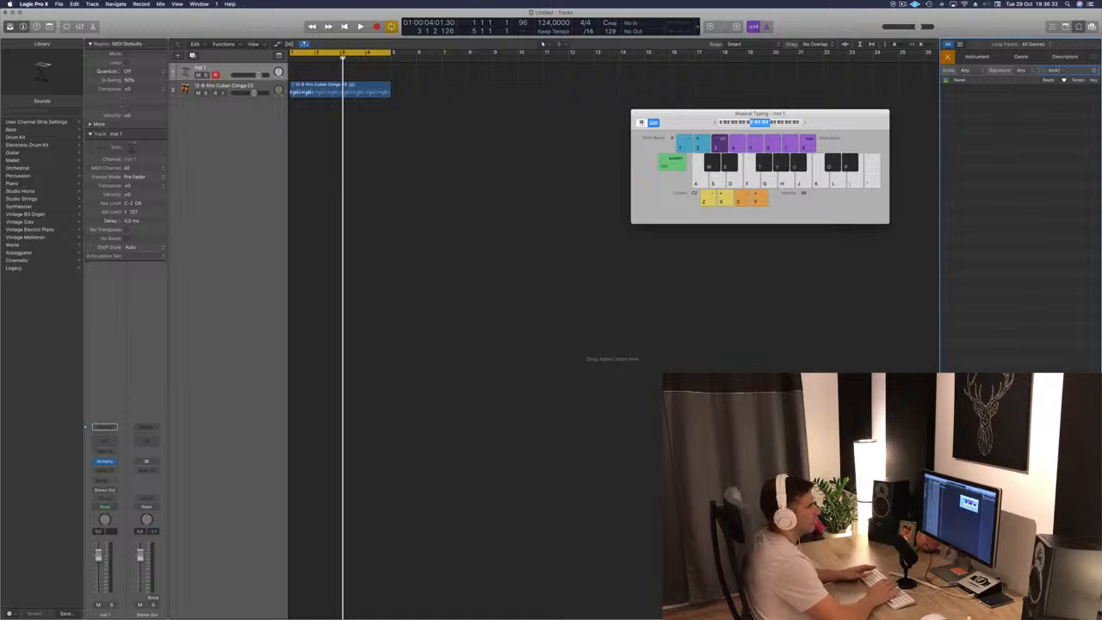
key(Return)
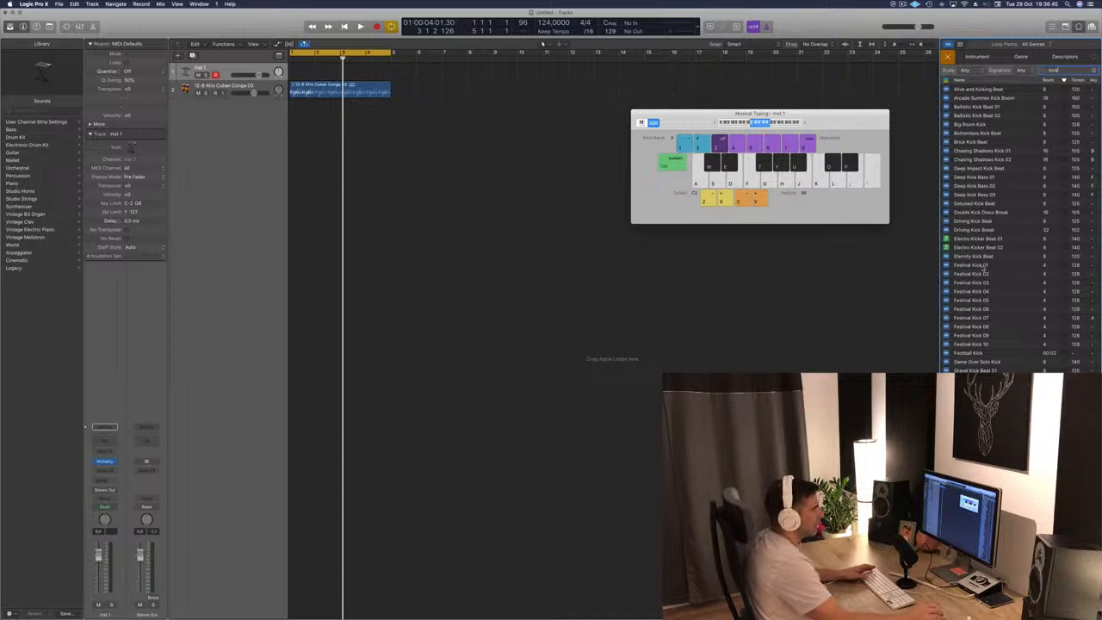
click(972, 265)
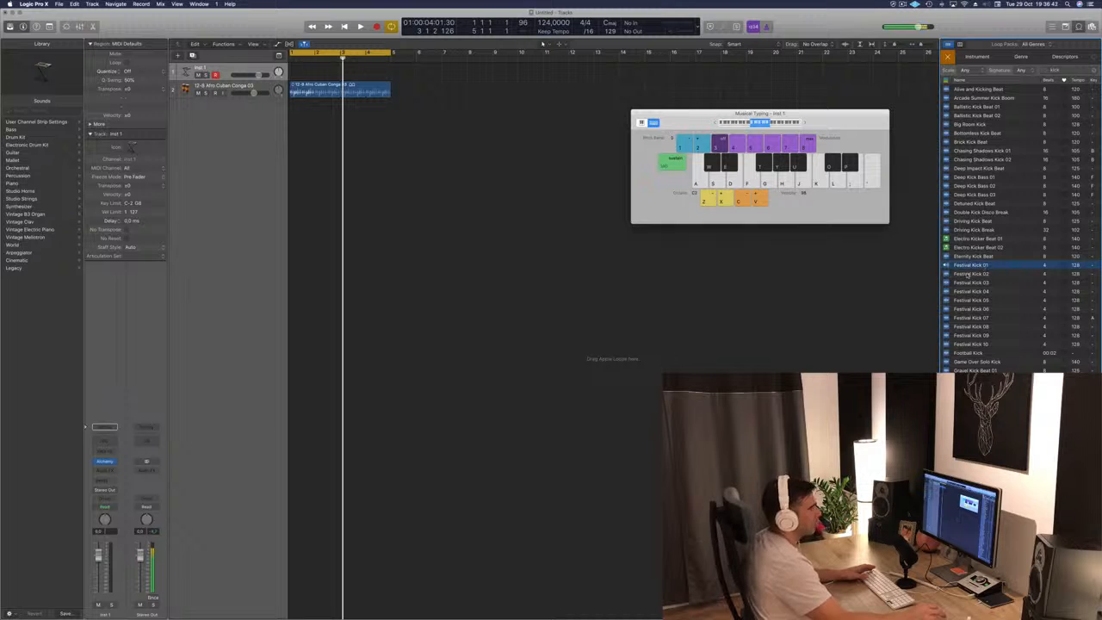
click(968, 274)
key(Down)
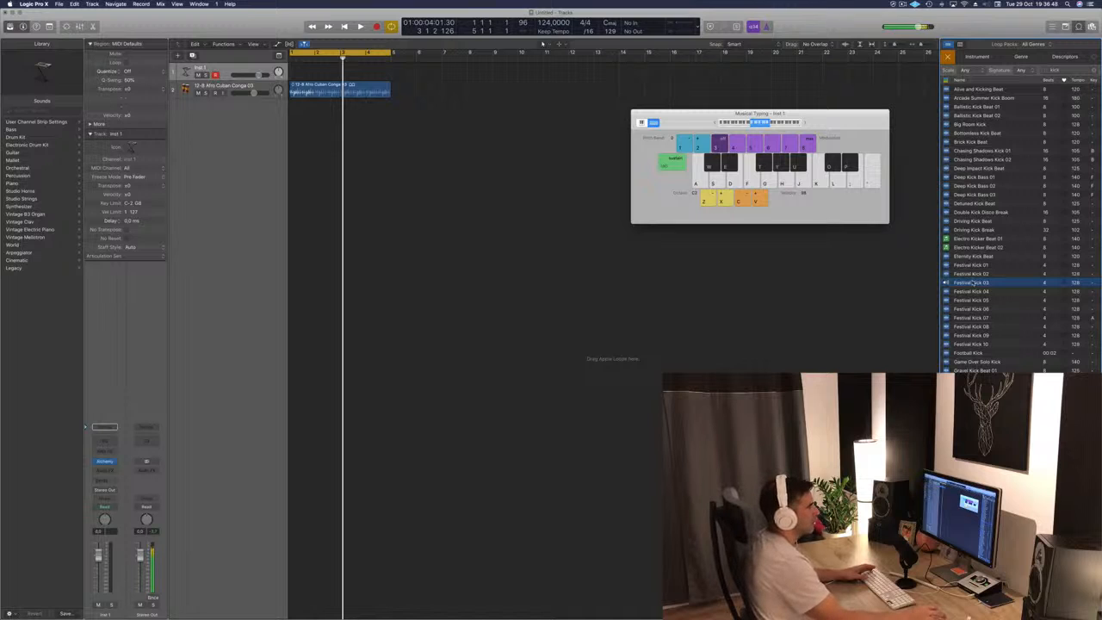
Add the Festival Kick 03 loop on a new track at bar 1 below the conga and play both together
drag(970, 283, 284, 131)
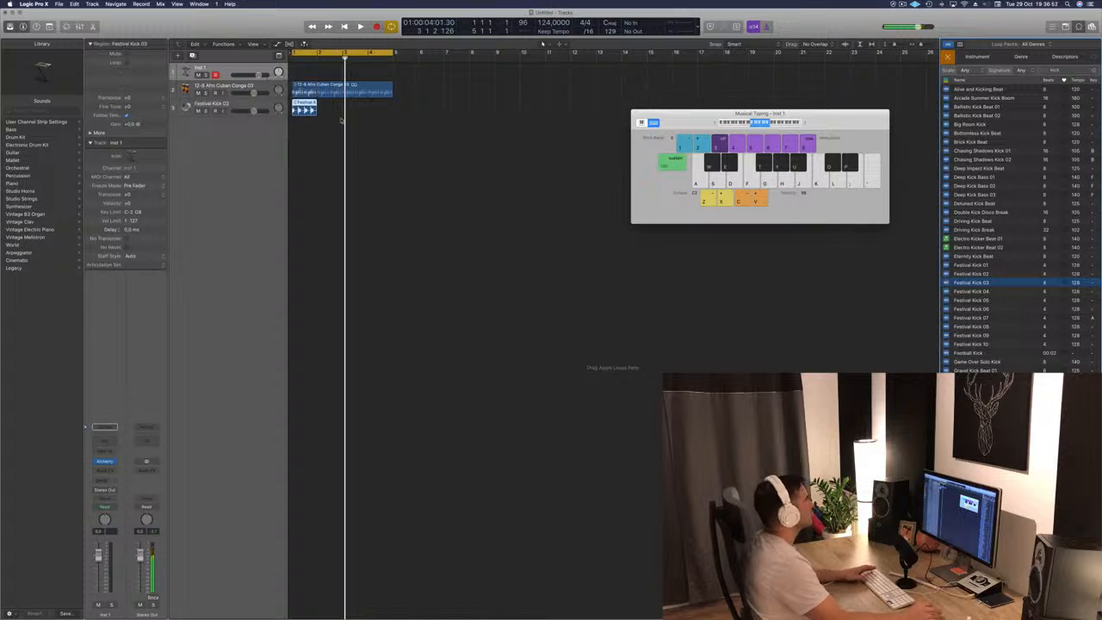
key(space)
key(space)
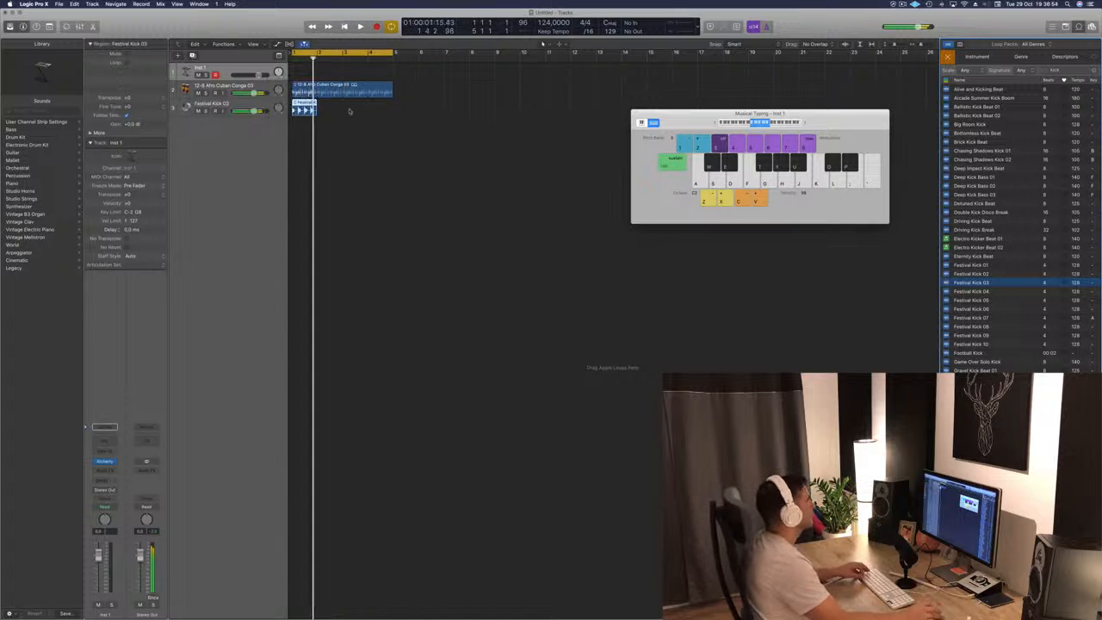
click(295, 103)
click(355, 109)
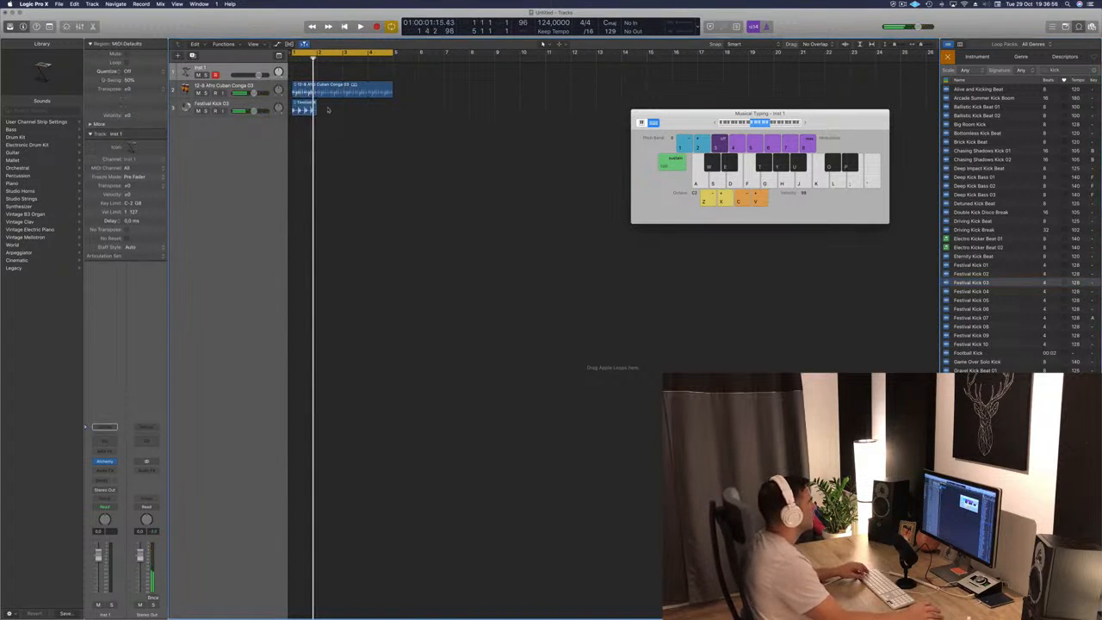
drag(314, 102, 342, 104)
key(super+z)
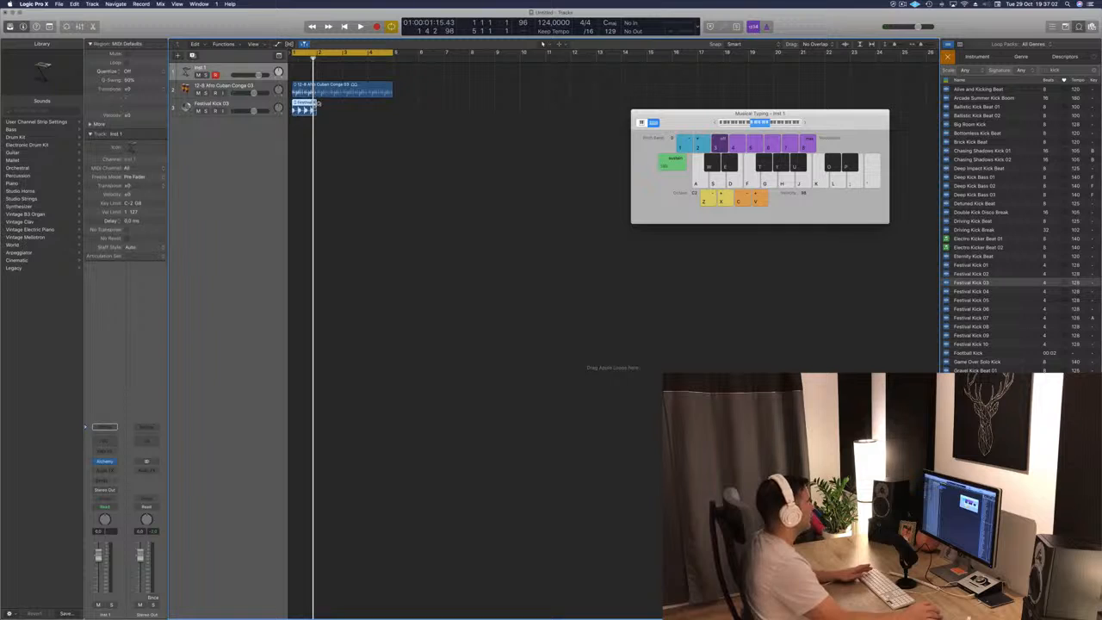
Loop the Festival Kick 03 region to bar 5 to match the conga region, and play both
drag(316, 105, 392, 106)
key(space)
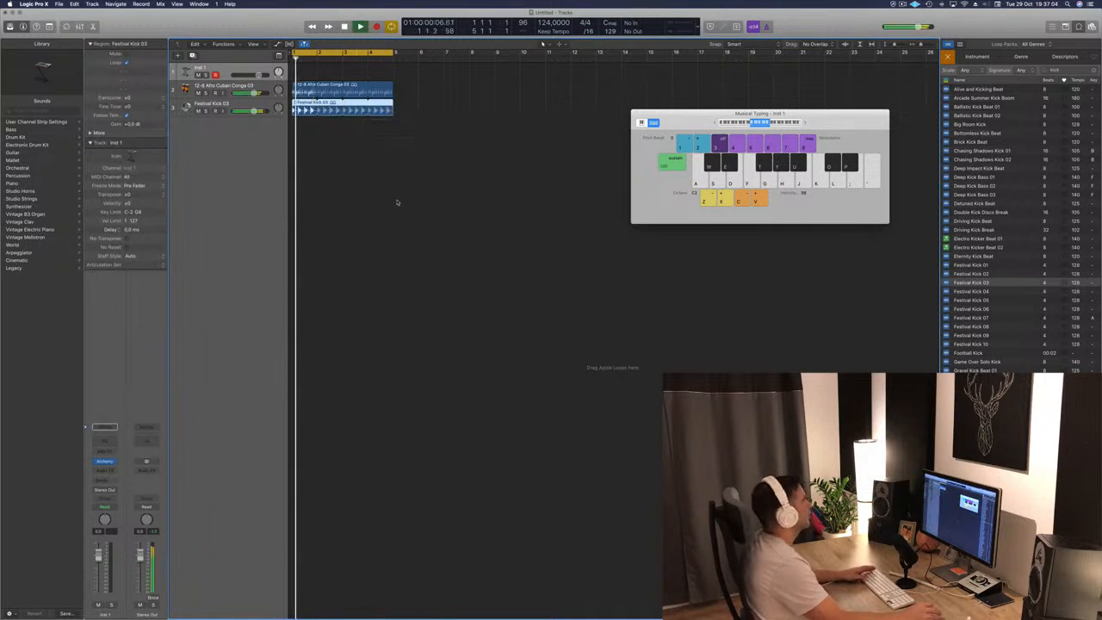
click(397, 200)
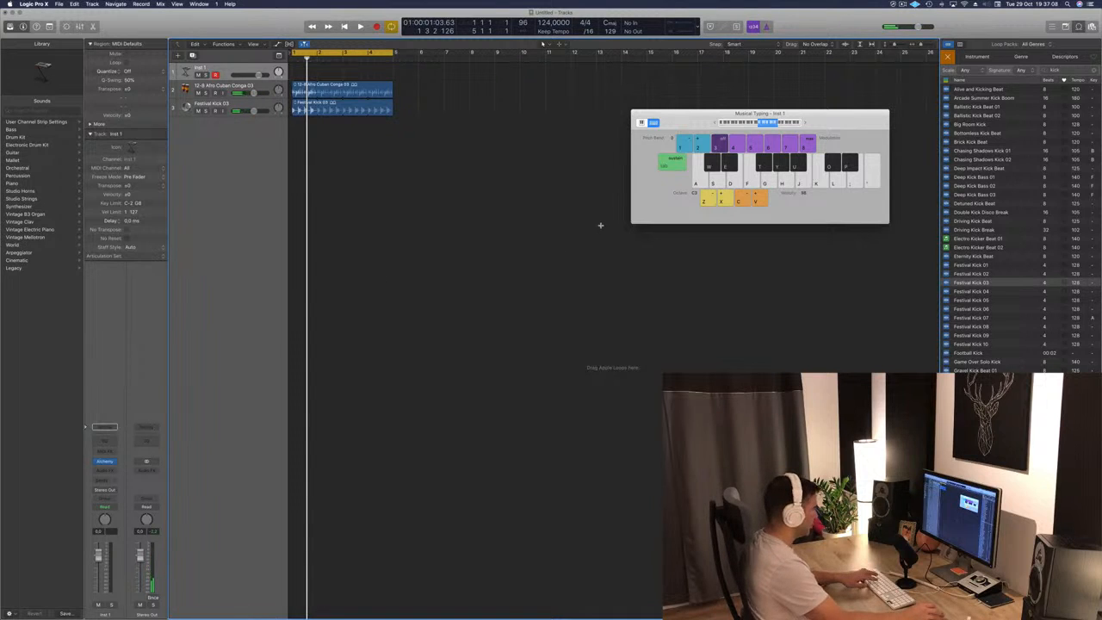
key(super+h)
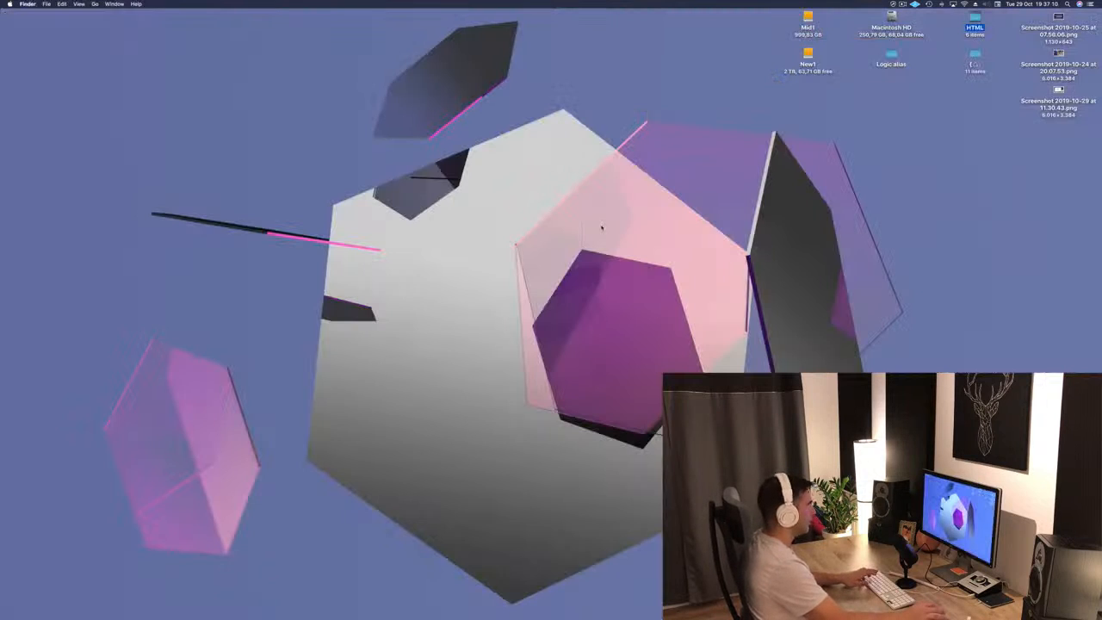
key(super+h)
mouse_move(457, 603)
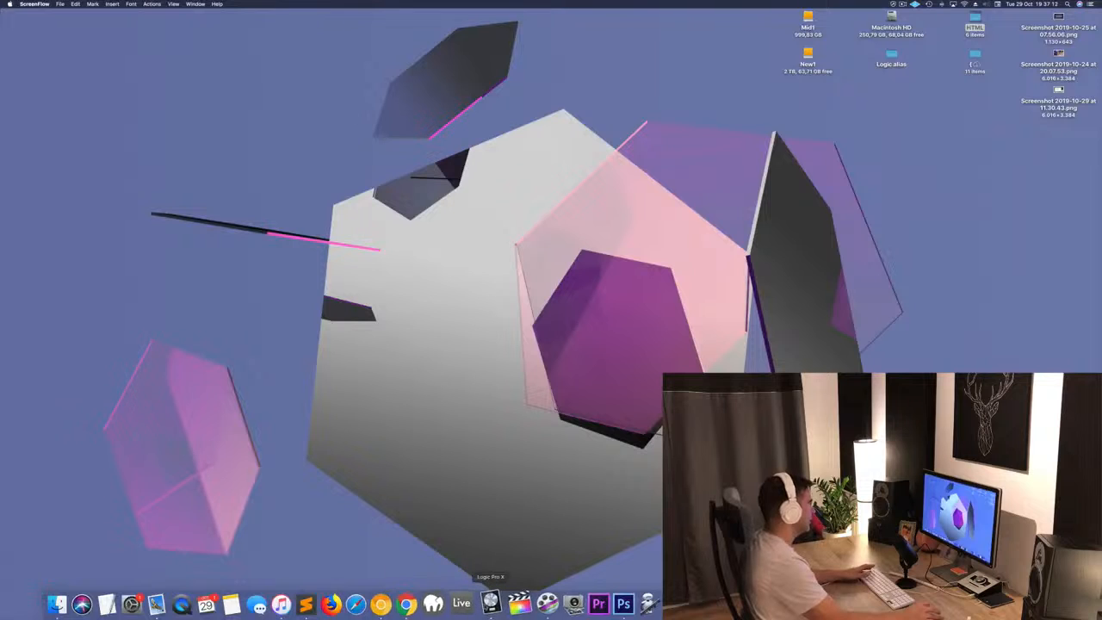
click(490, 603)
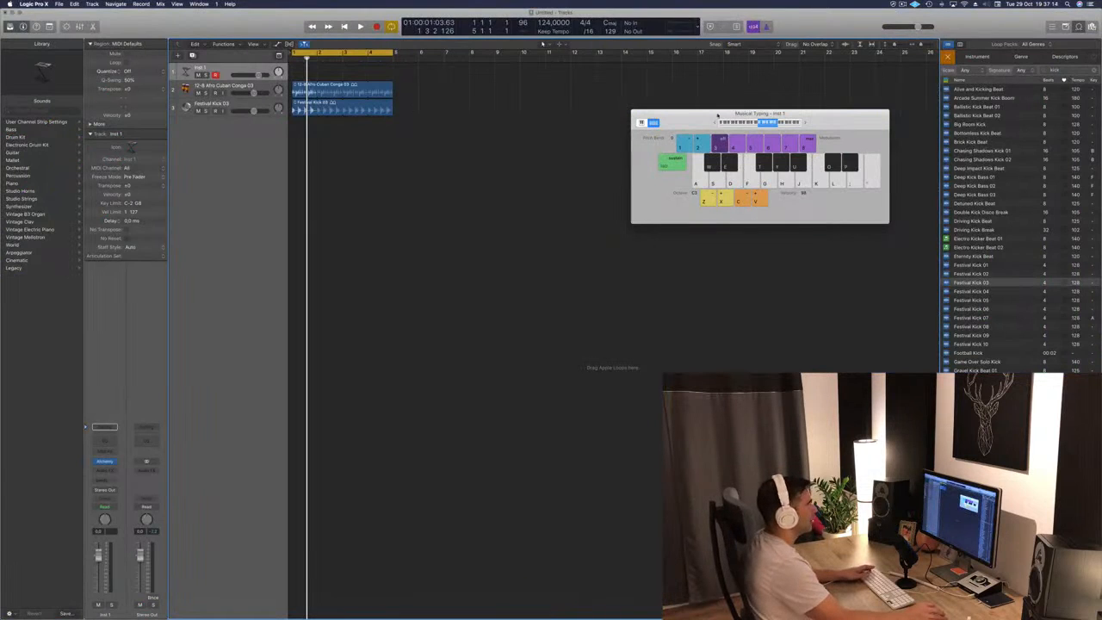
Close the Musical Typing keyboard and briefly play back the looped conga and kick tracks
key(super+k)
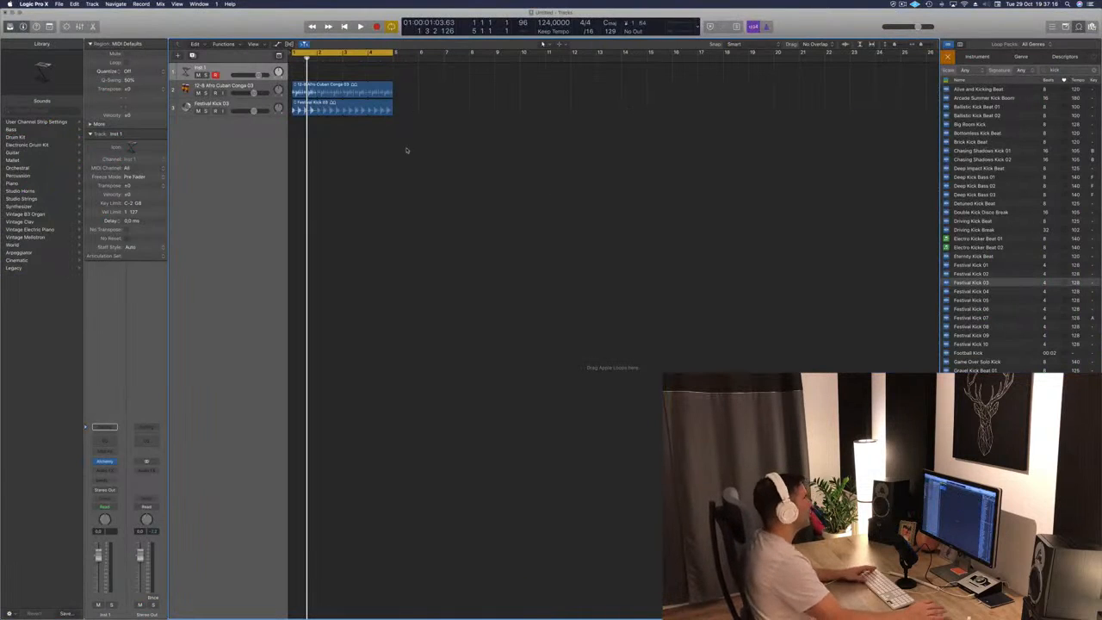
key(space)
key(space)
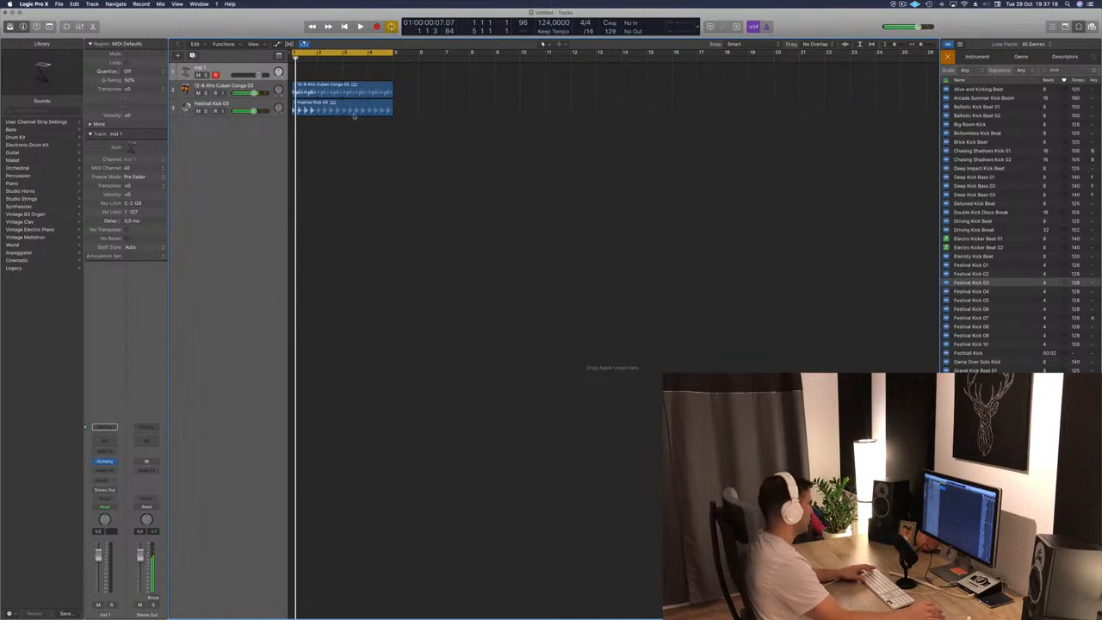
Show the mixer and lower the Festival Kick 03 channel's volume while the loops play
key(x)
key(space)
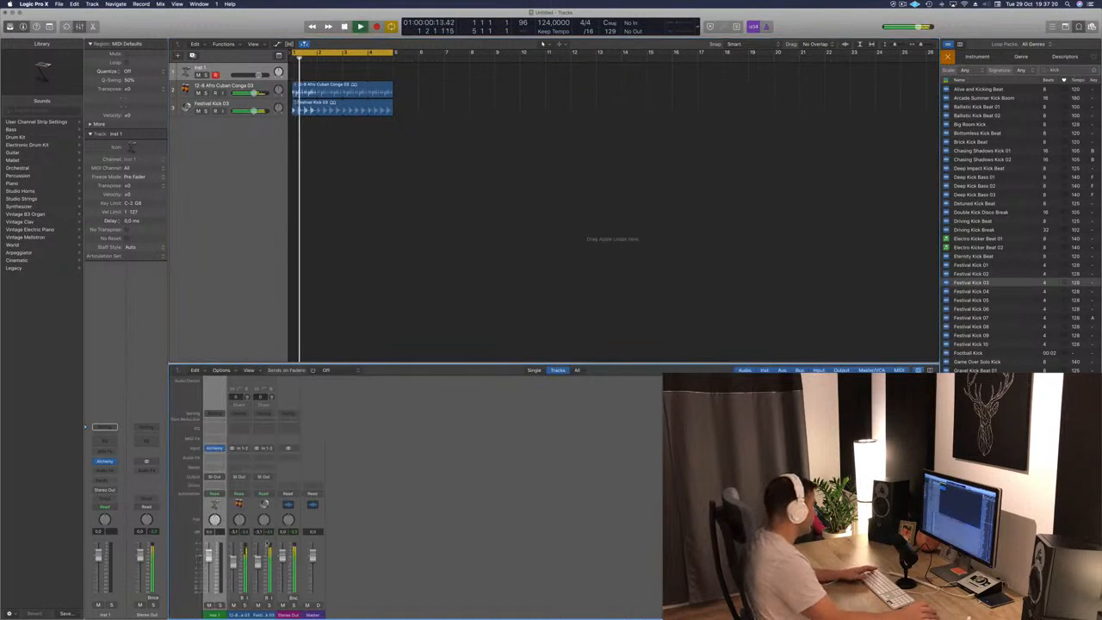
drag(259, 562, 261, 568)
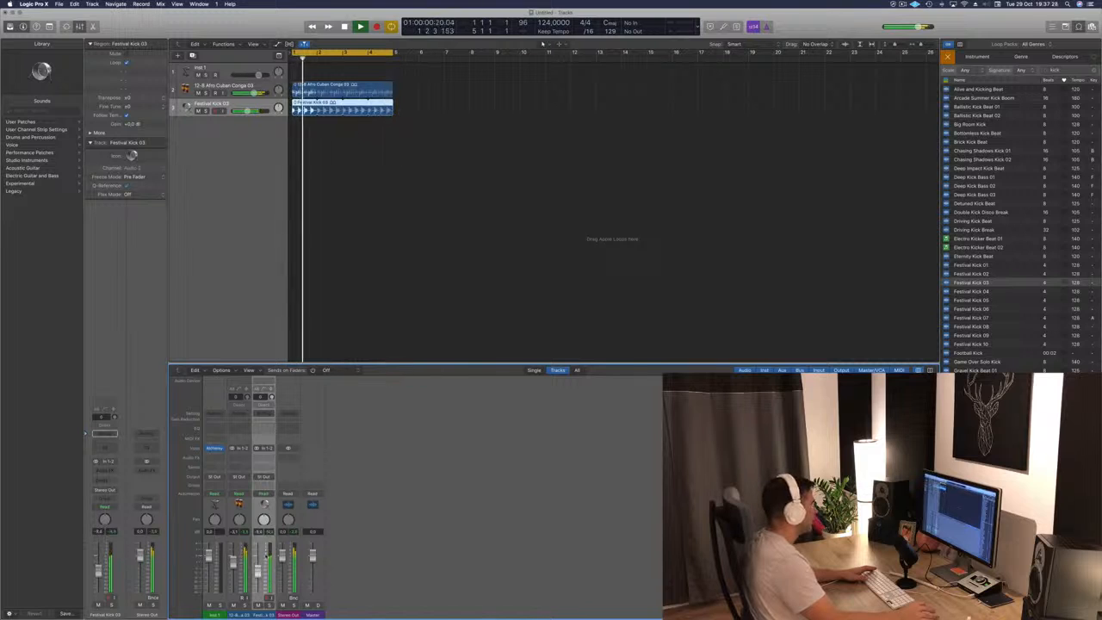
Lower the conga channel's volume to about -24 dB while the loops play
drag(234, 561, 237, 601)
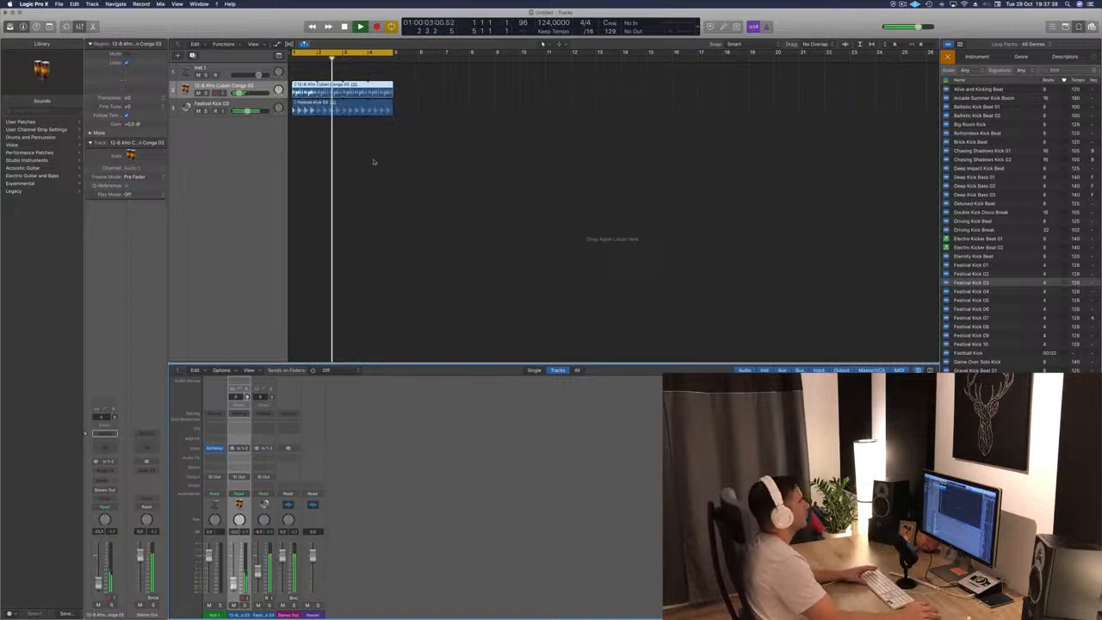
click(457, 175)
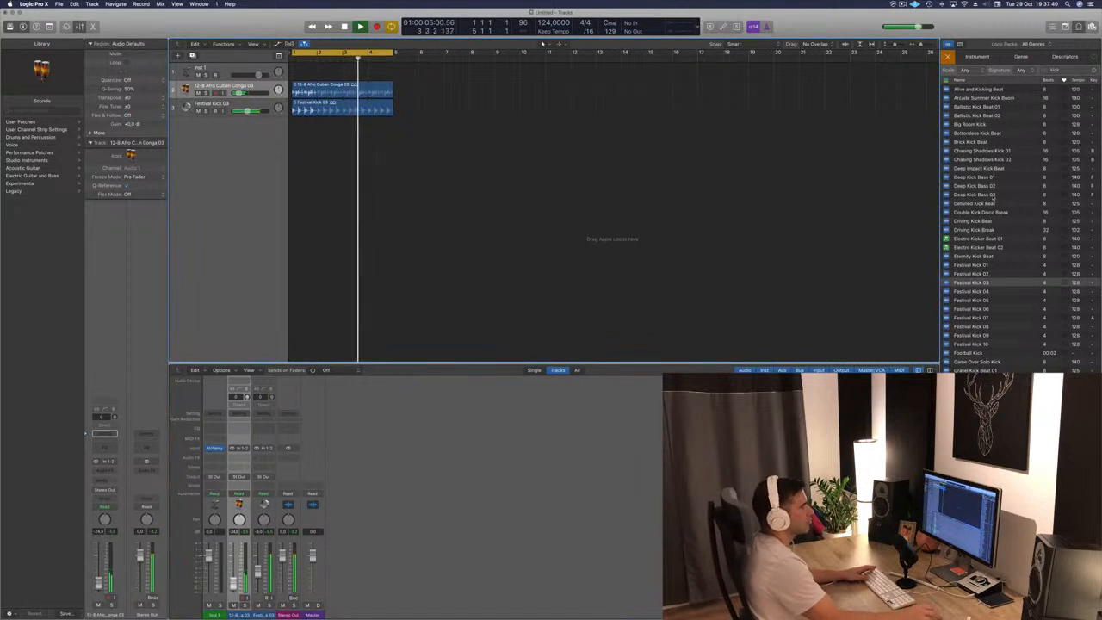
Replace the kick search in the loop library with a search for "hi hat"
scroll(998, 205, down, 1)
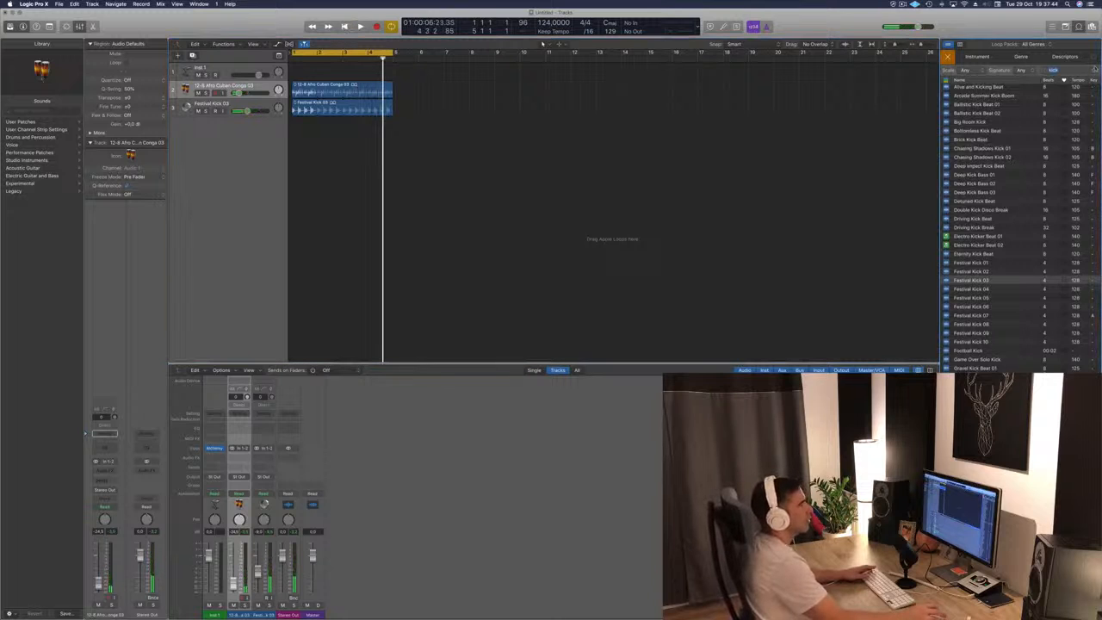
click(1094, 71)
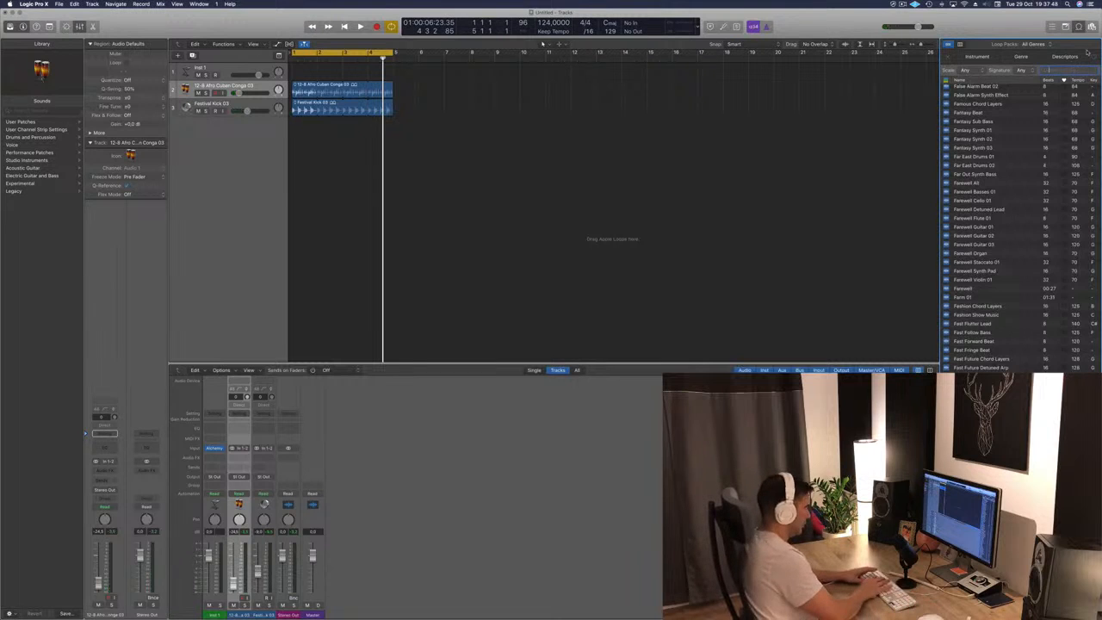
text(w)
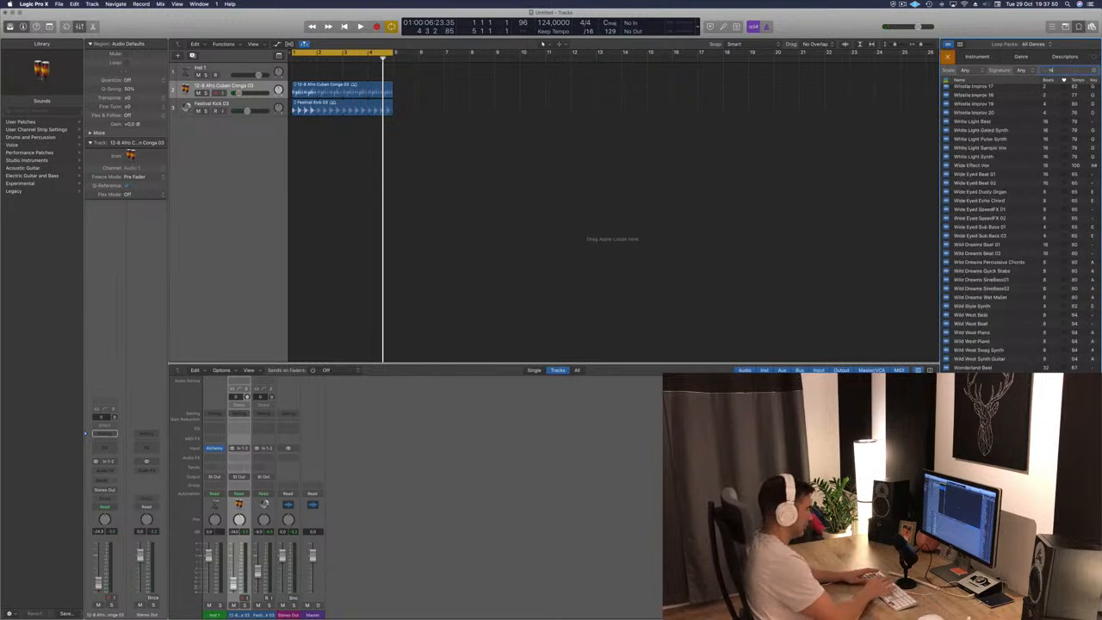
text( hat)
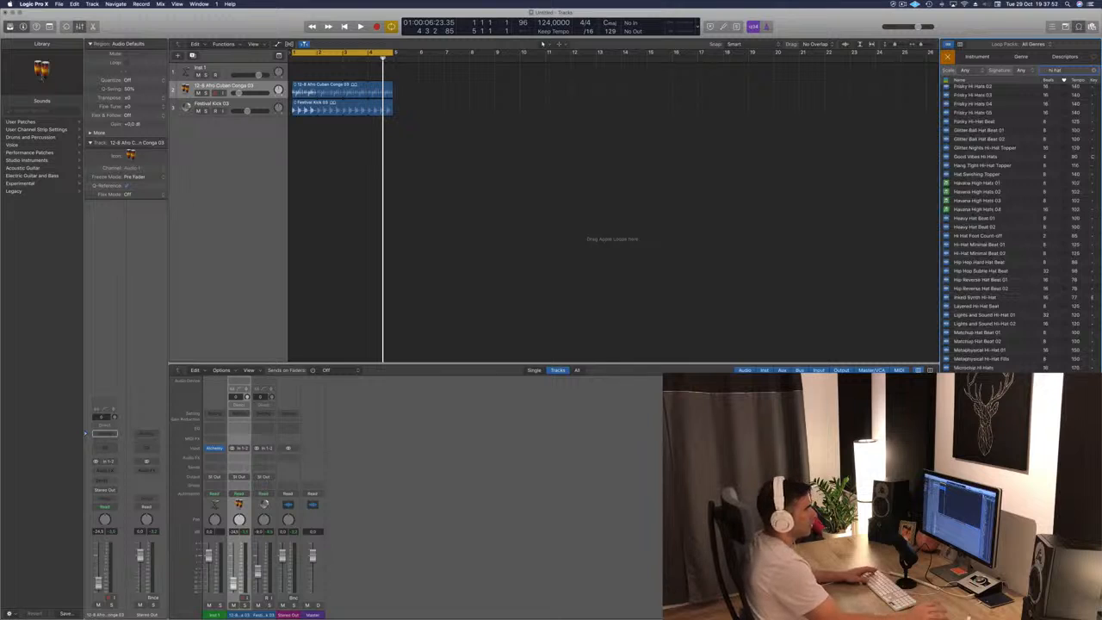
Preview the Funky Hi-Hat Beat, Frisky Hi Hats 05, 04 and 03, and Free Fall Hi Hats loops
click(968, 122)
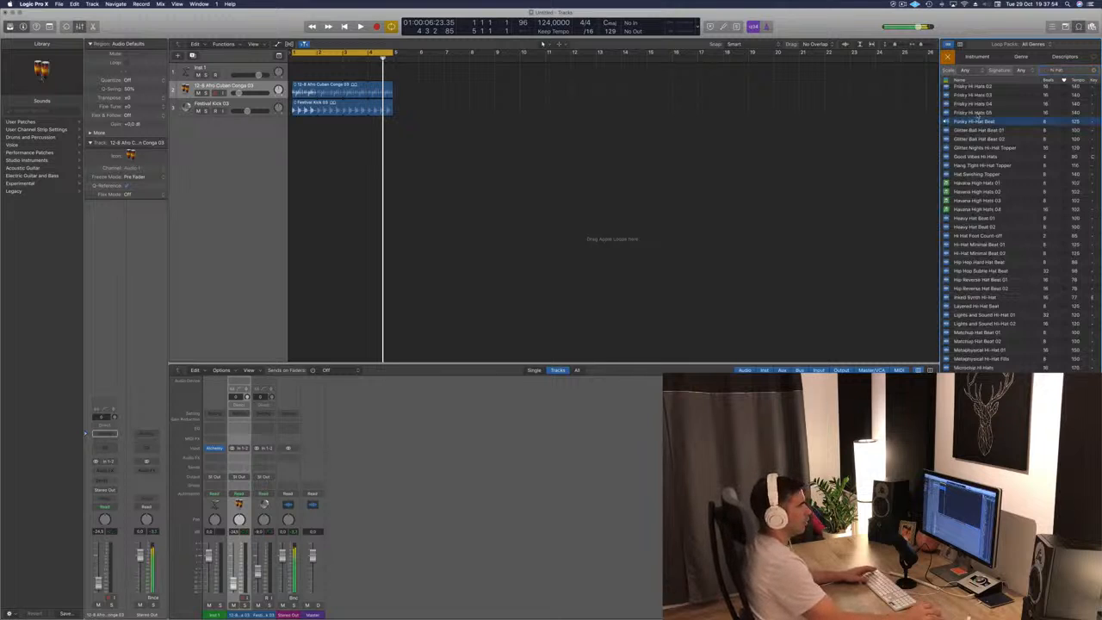
click(976, 113)
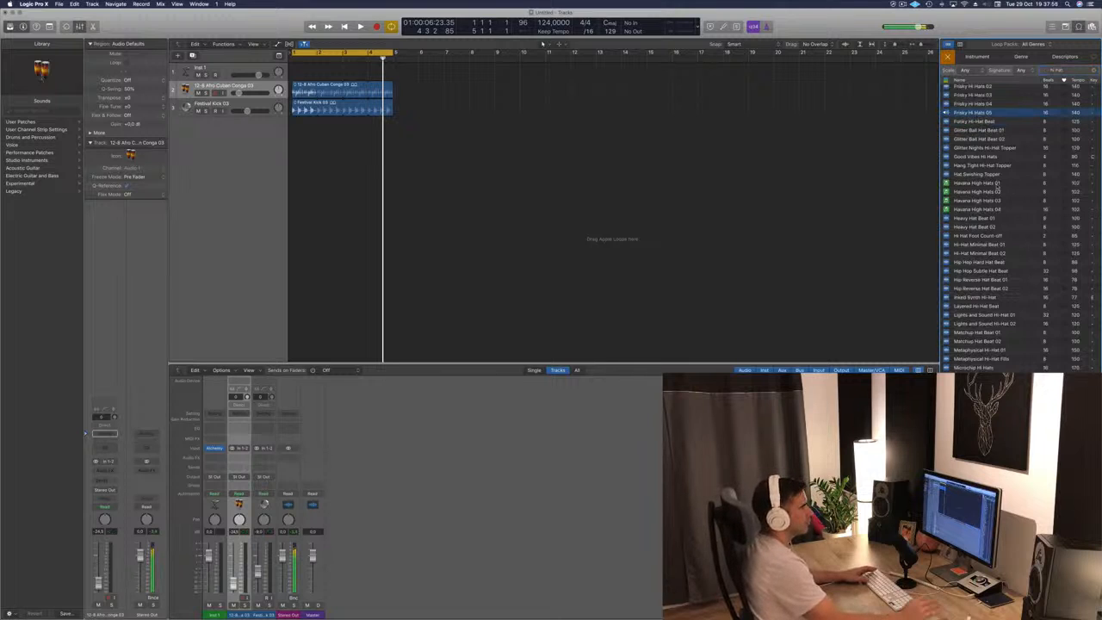
click(979, 104)
scroll(990, 116, up, 2)
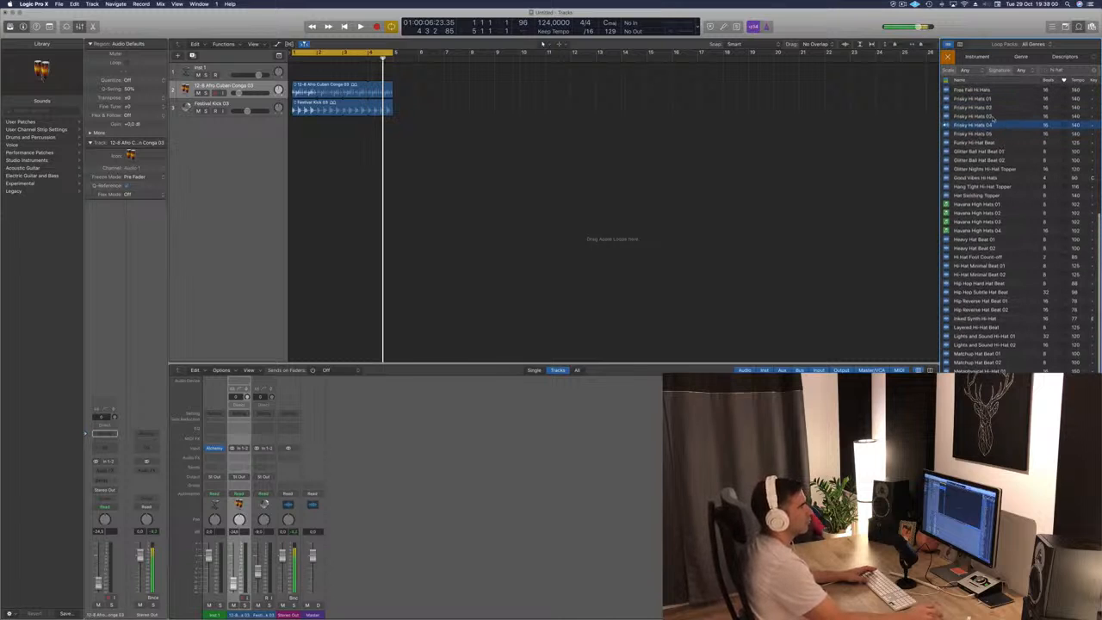
click(982, 116)
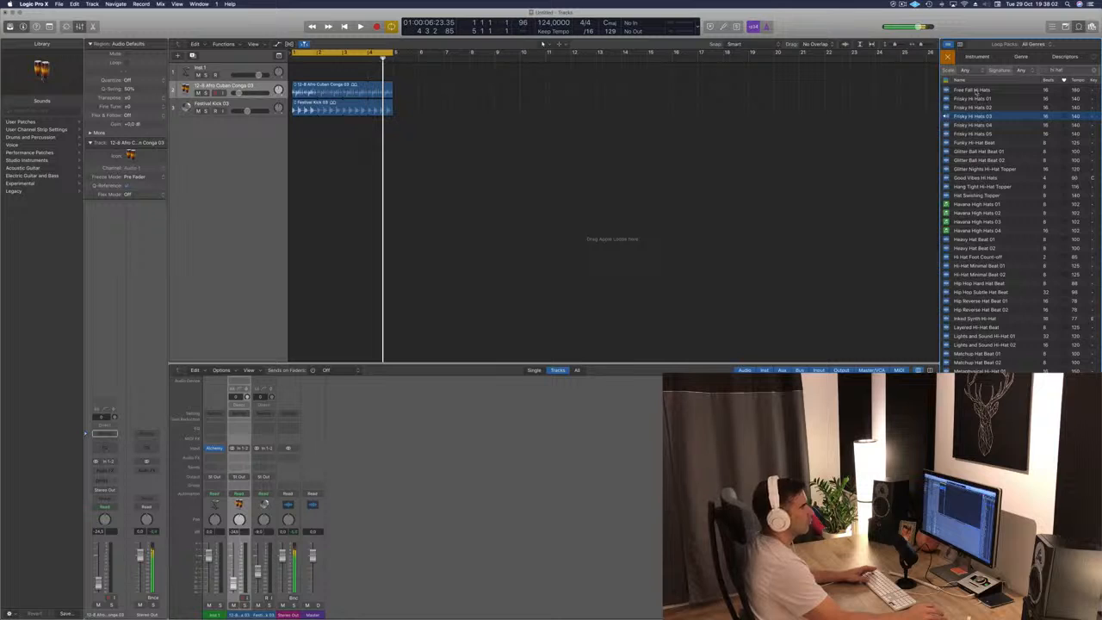
click(977, 90)
scroll(1002, 133, up, 1)
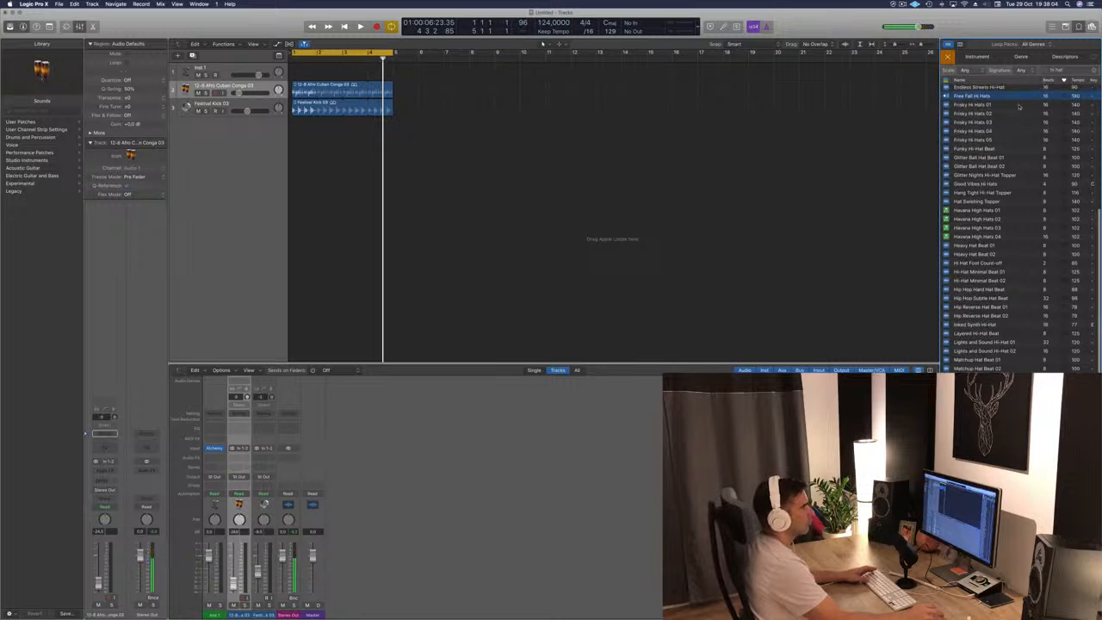
Try the Free Fall Hi Hats loop on a new track at bar 1 with the other loops, and delete its region
drag(976, 95, 273, 160)
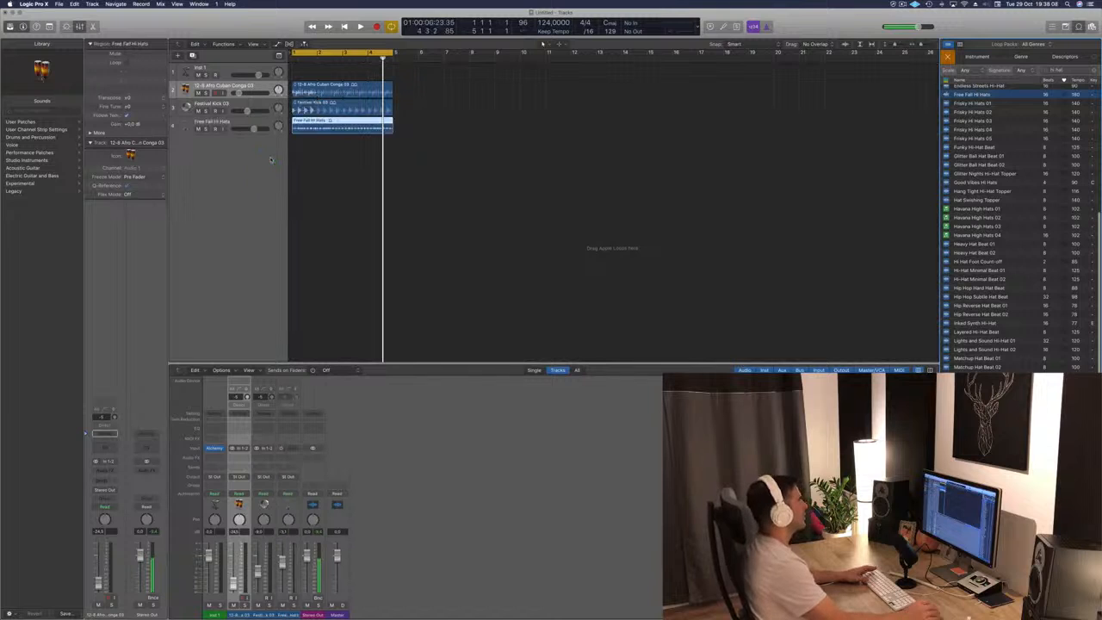
click(362, 202)
key(space)
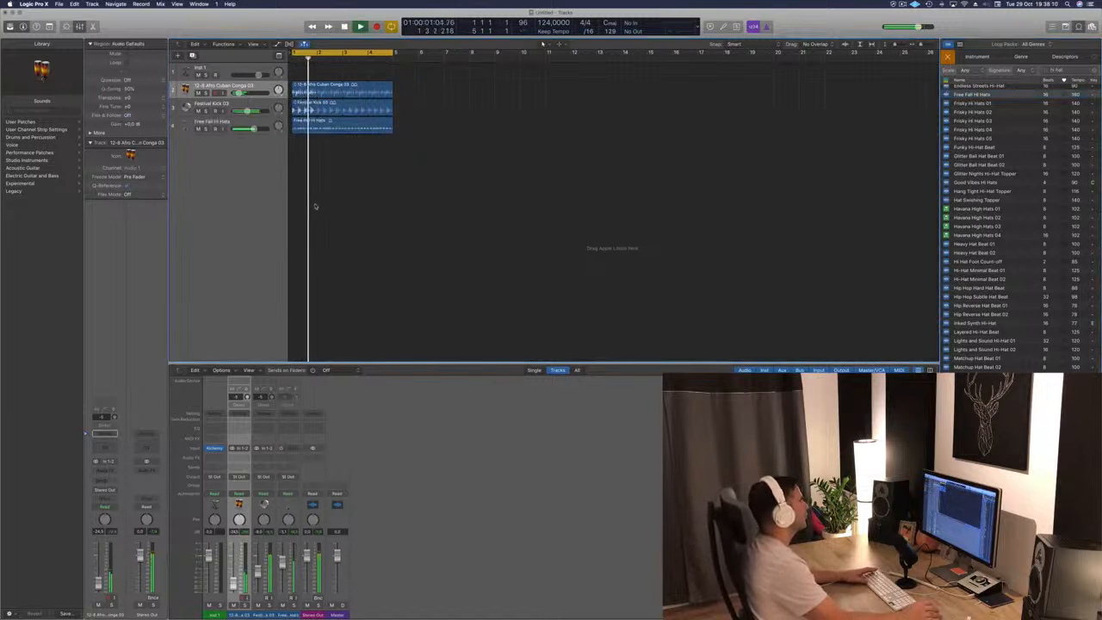
click(352, 133)
key(Delete)
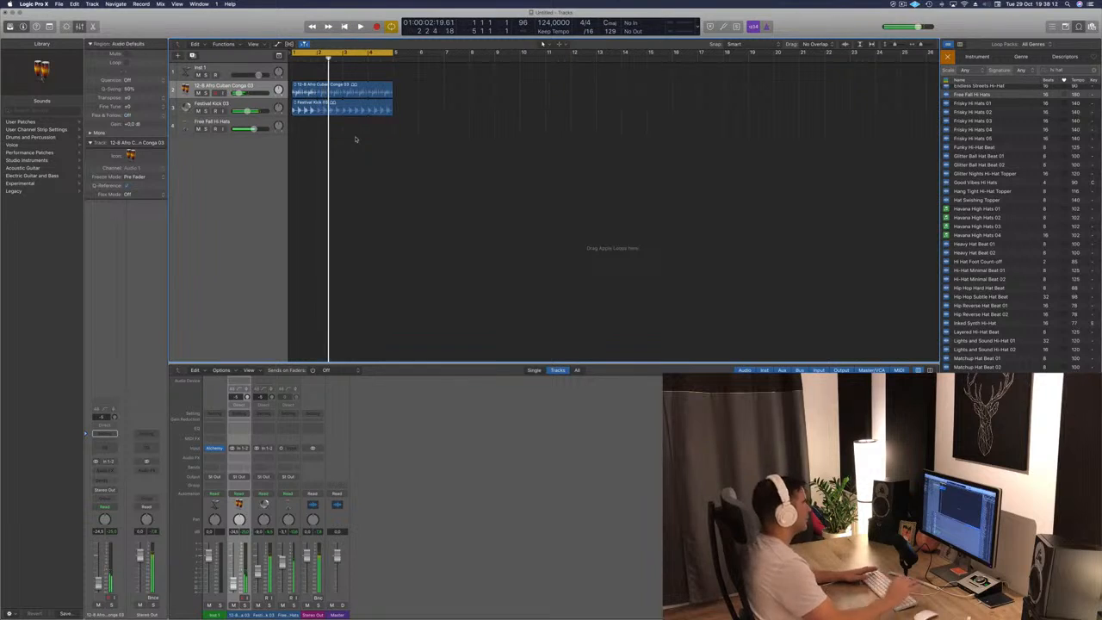
Try the Frisky Hi Hats 04 loop at bar 1 on the empty hi-hat track, play it, and delete its region
click(975, 129)
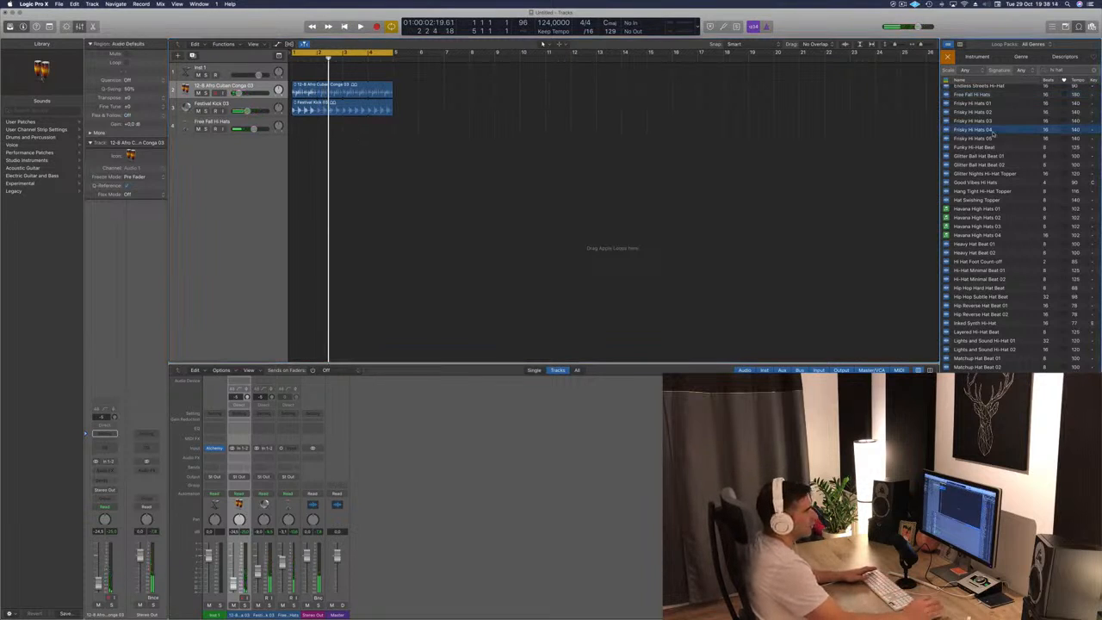
drag(975, 129, 294, 129)
key(space)
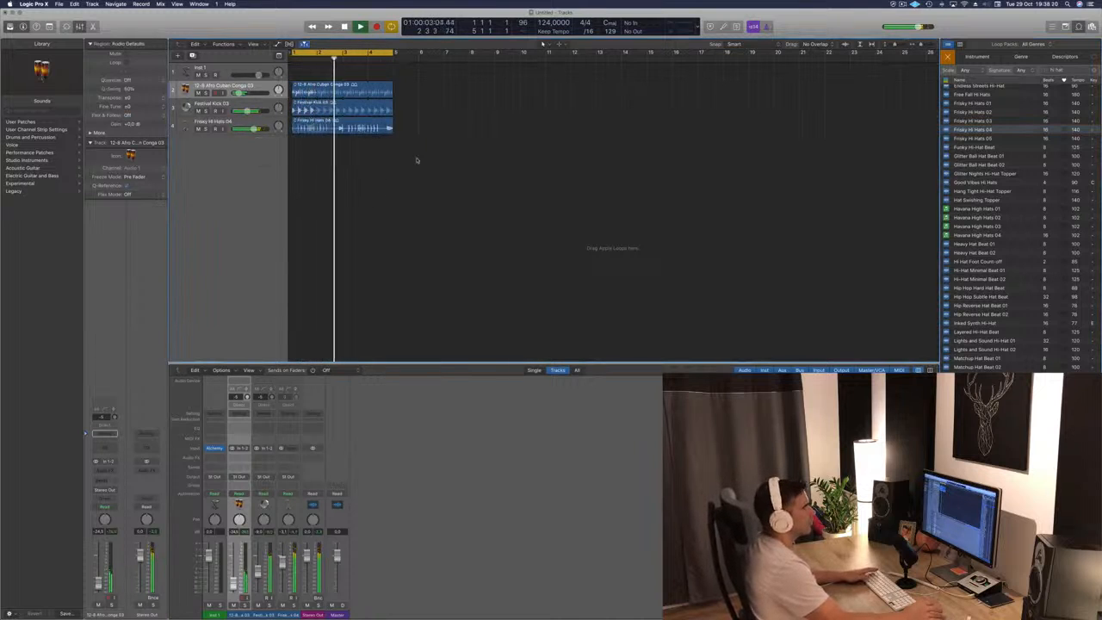
key(space)
click(358, 127)
key(BackSpace)
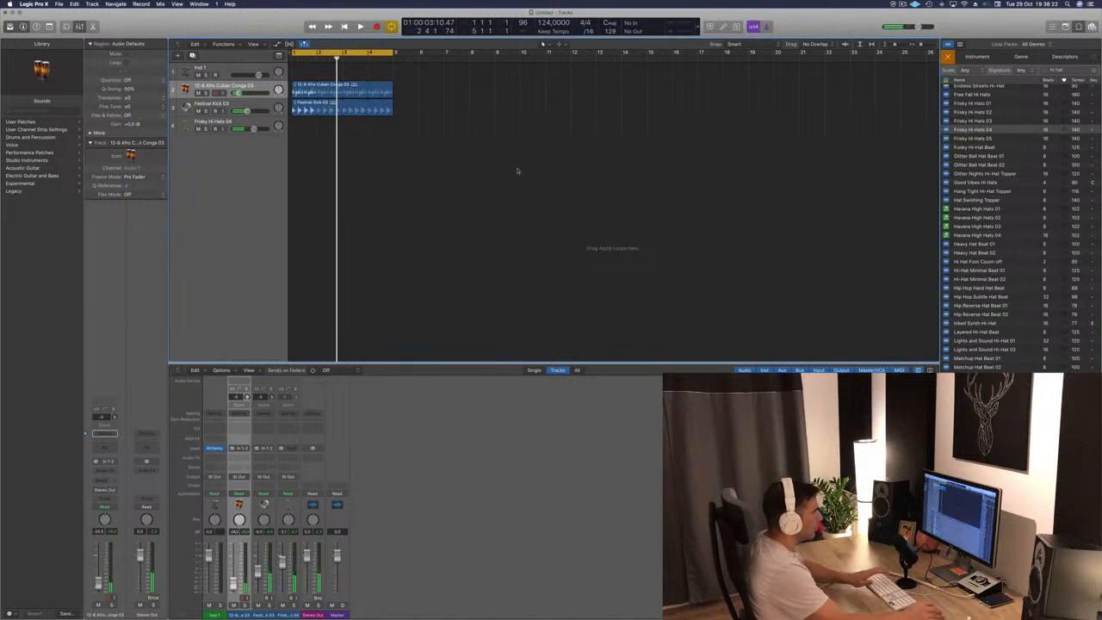
Preview Heavy Hat Beat 01 and look through the remaining hi-hat loops for a better match
scroll(1018, 195, down, 1)
click(1026, 234)
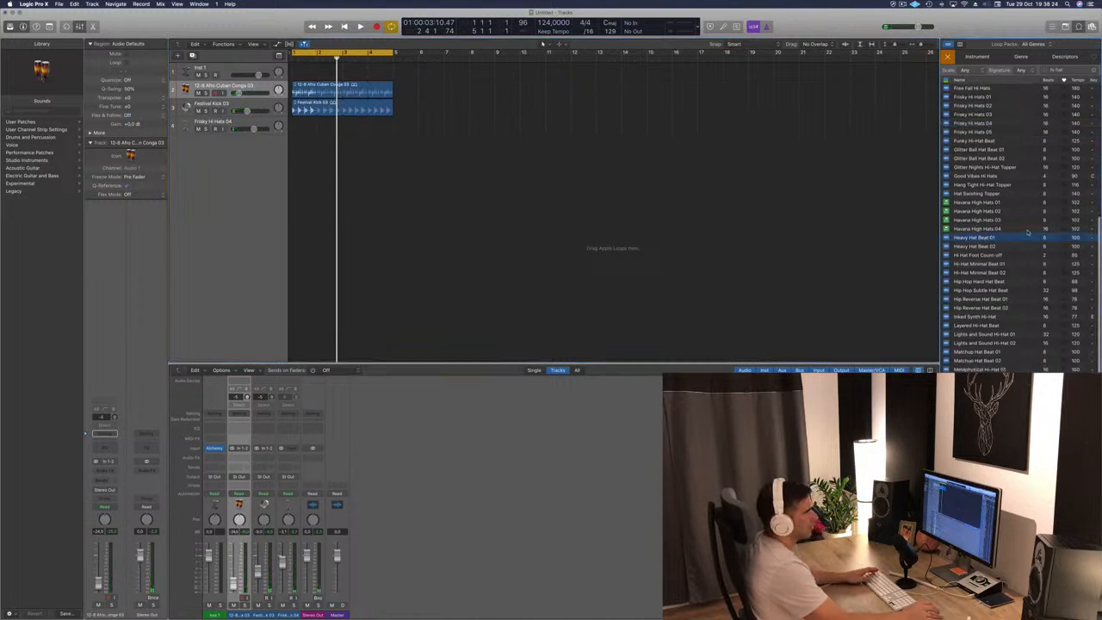
scroll(1027, 233, down, 2)
key(space)
key(space)
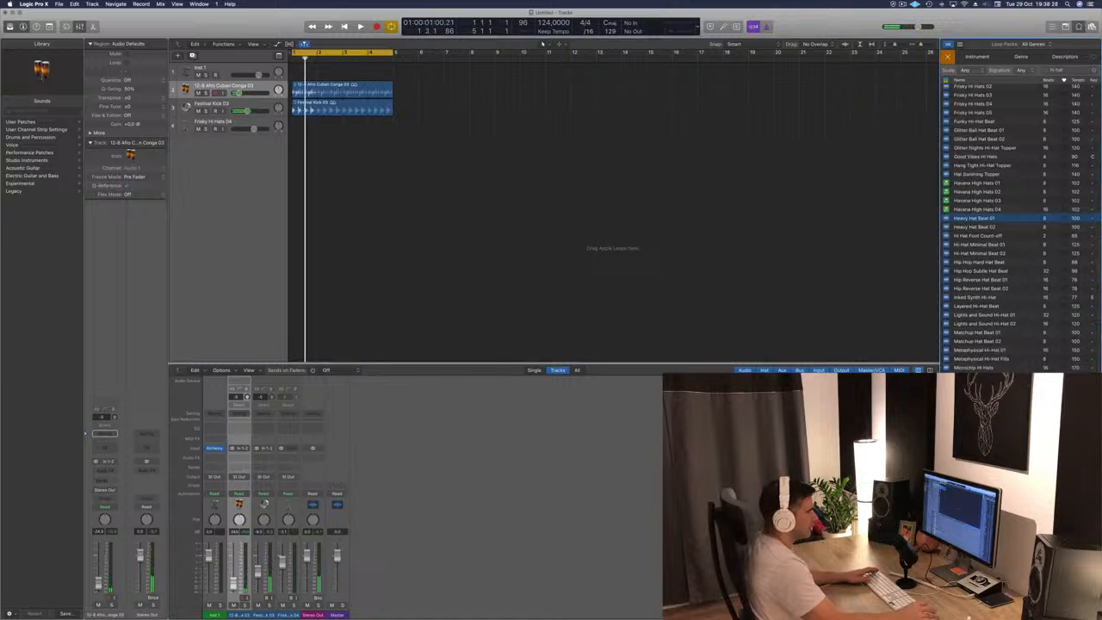
click(1027, 218)
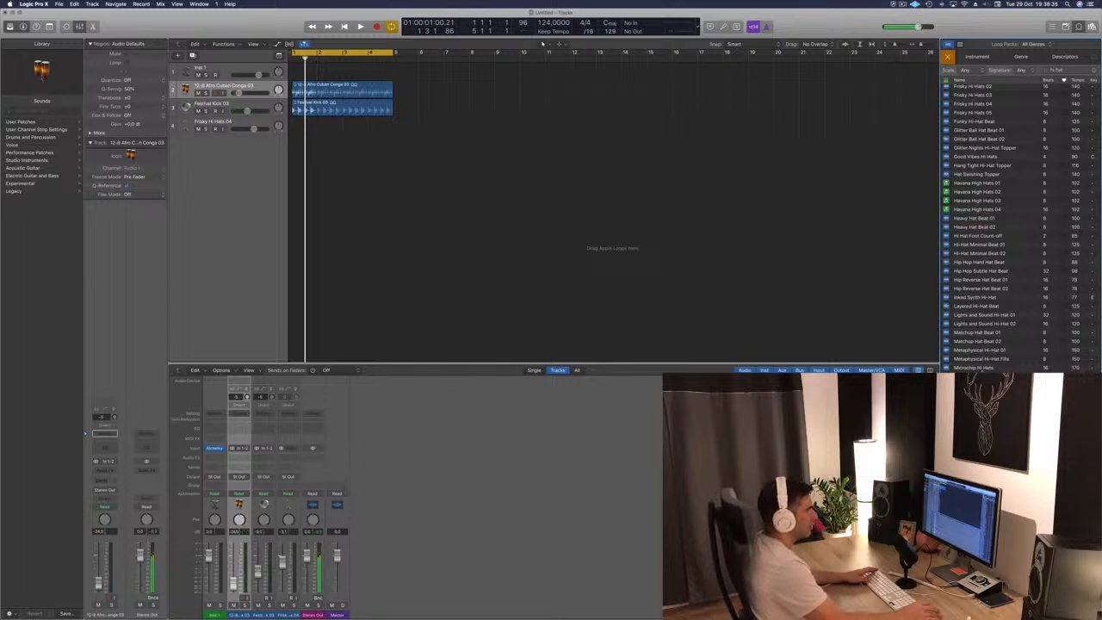
scroll(990, 362, down, 1)
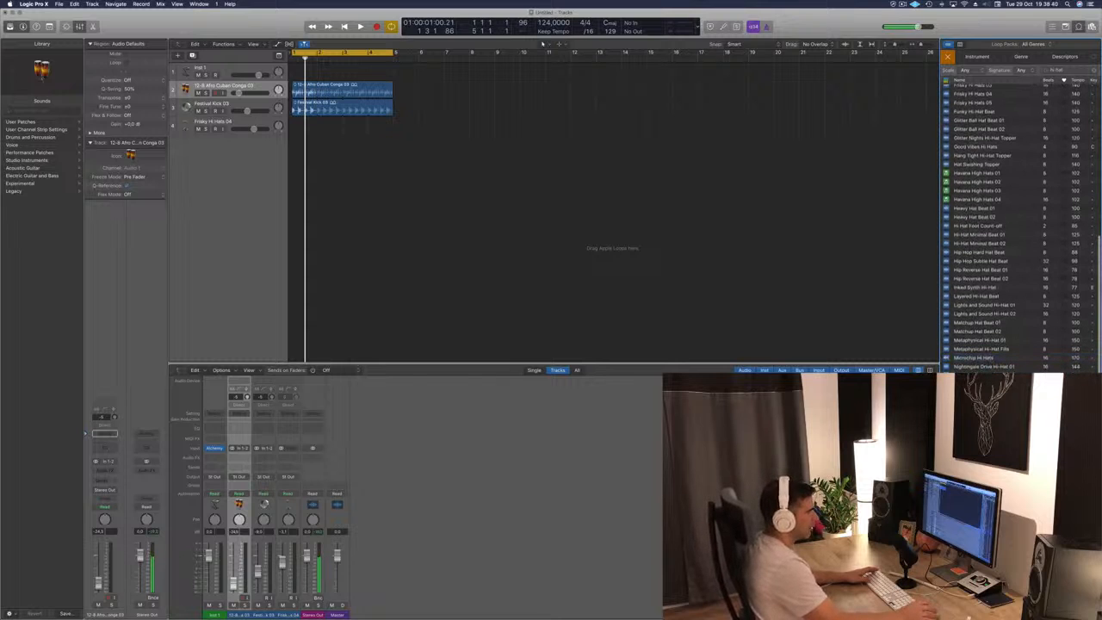
scroll(1016, 276, up, 10)
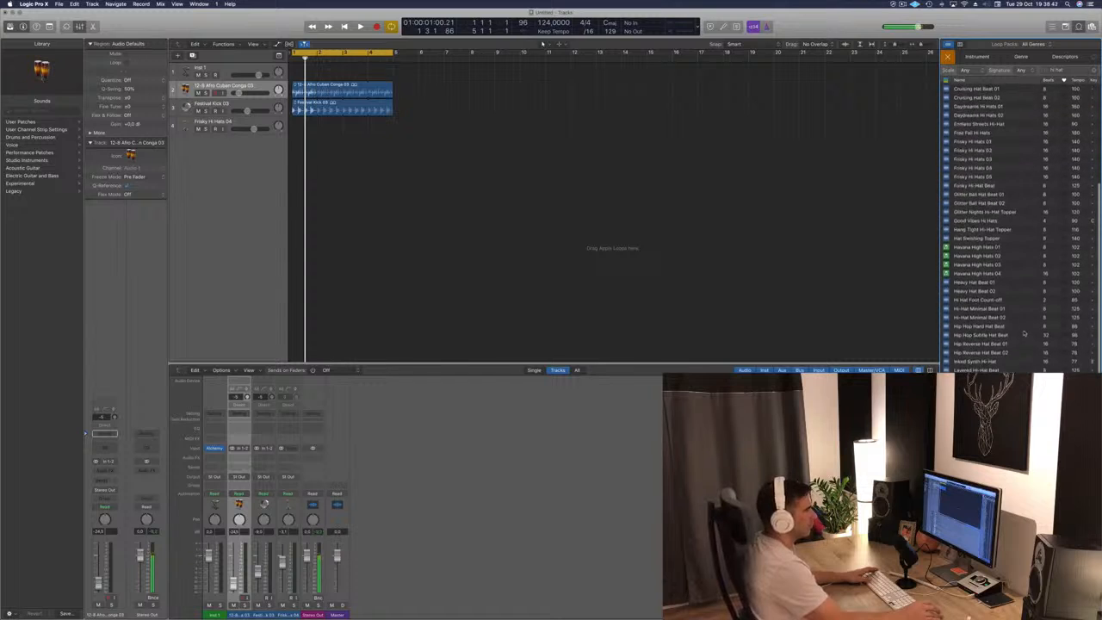
scroll(1016, 276, down, 10)
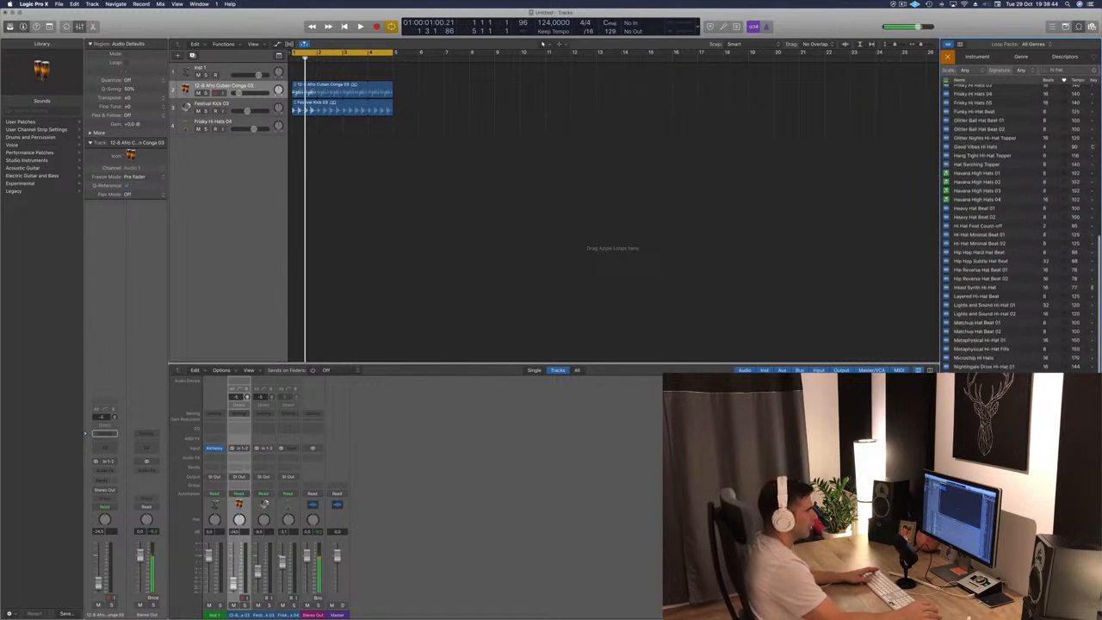
scroll(990, 336, up, 1)
Add the Thick Hats Break loop at bar 1 on the empty hi-hat track and lower its volume while all loops play
key(space)
drag(978, 344, 293, 127)
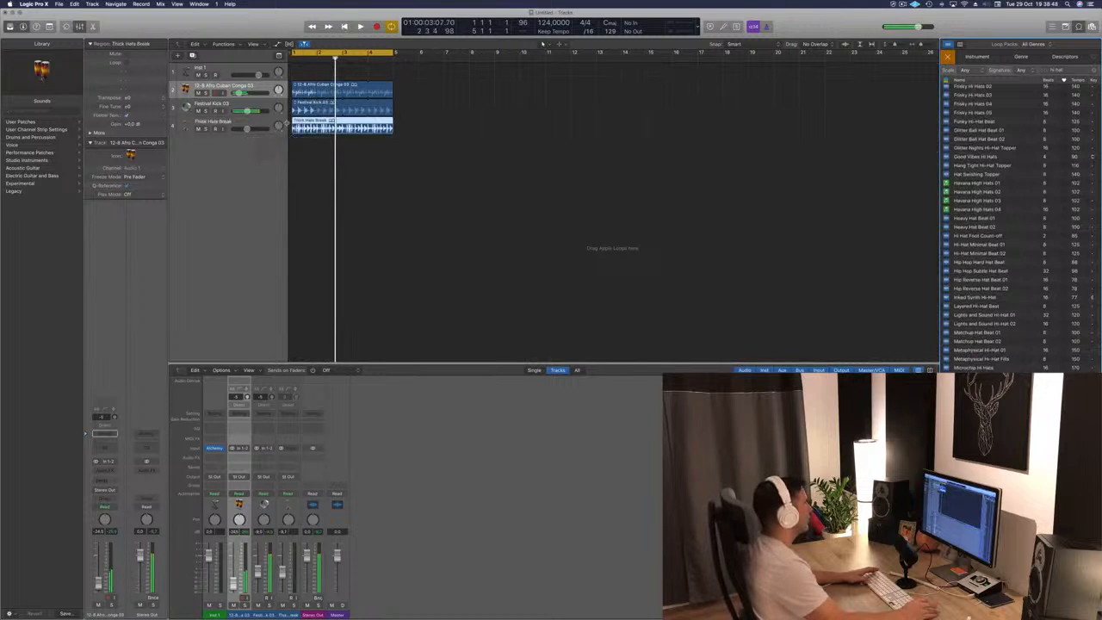
click(261, 125)
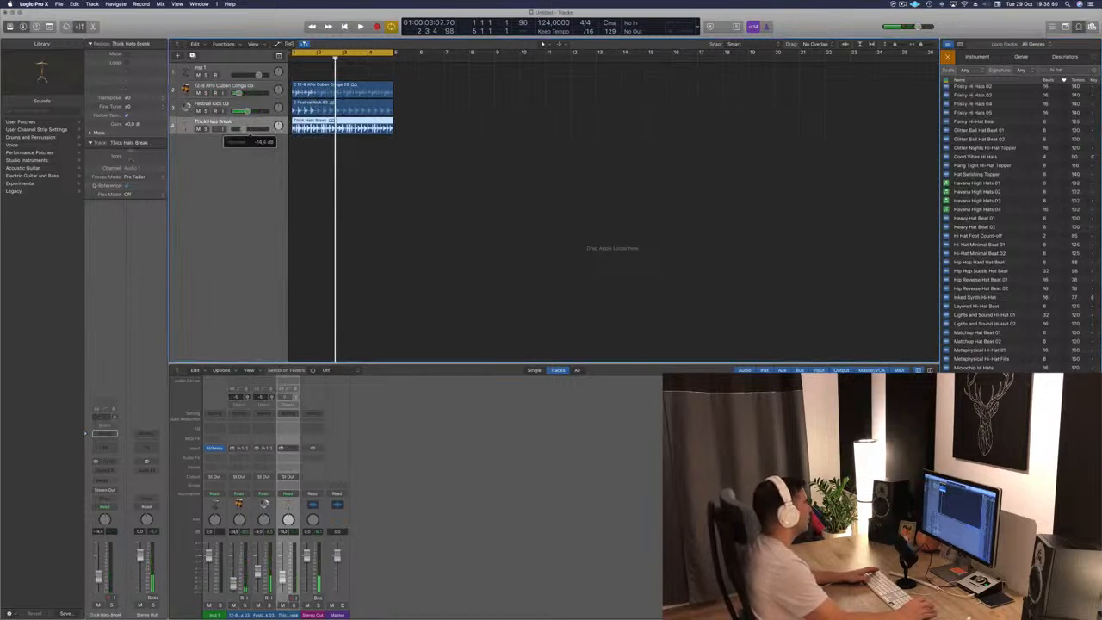
key(space)
drag(244, 129, 240, 129)
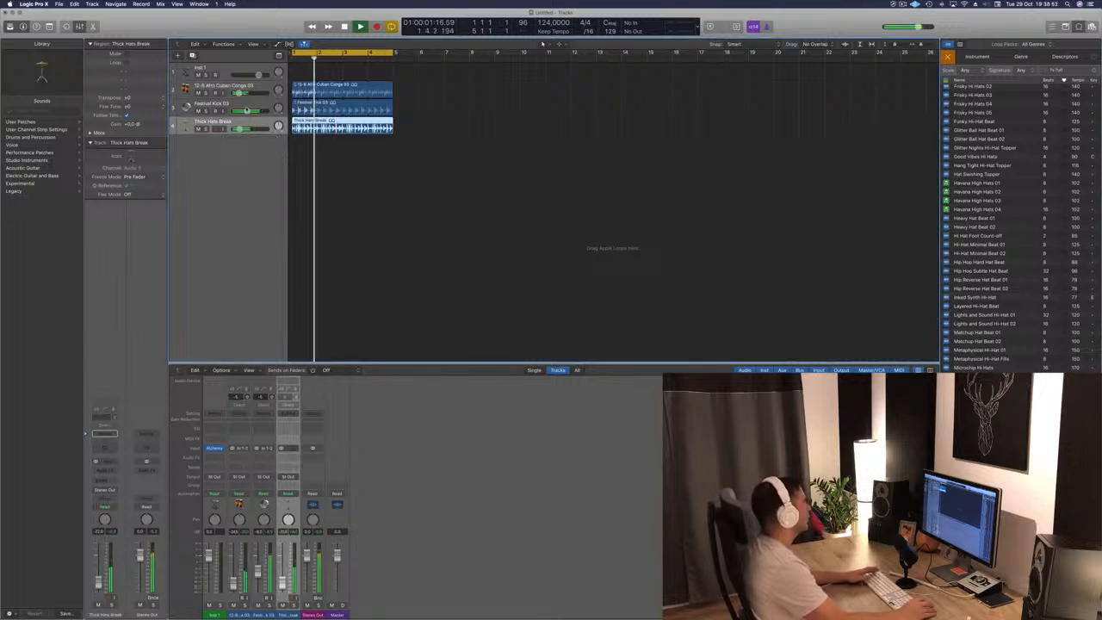
key(space)
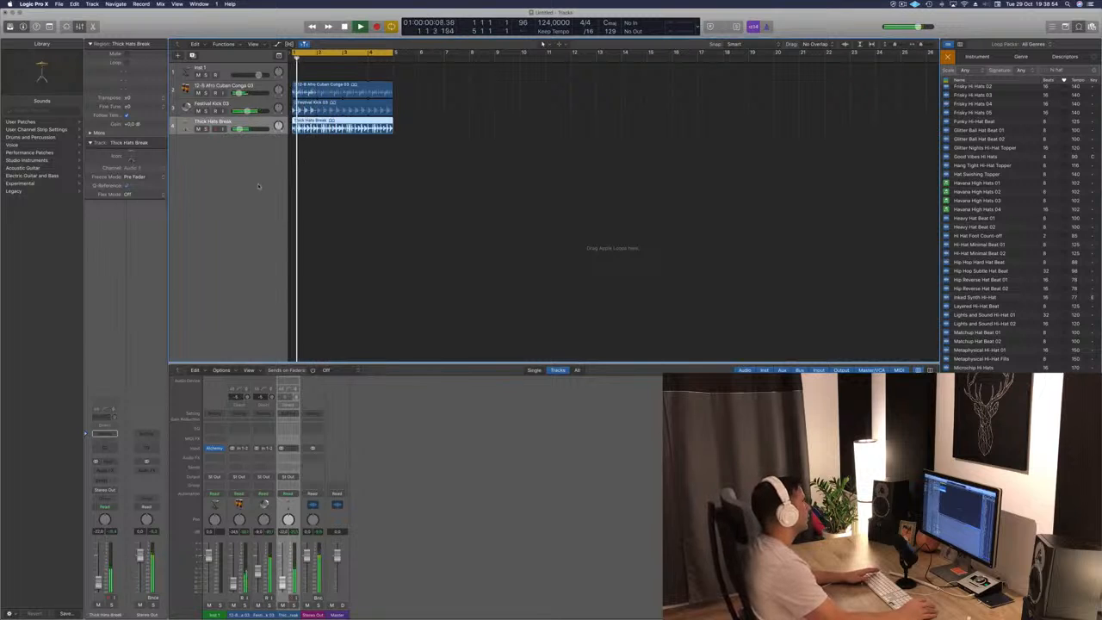
key(space)
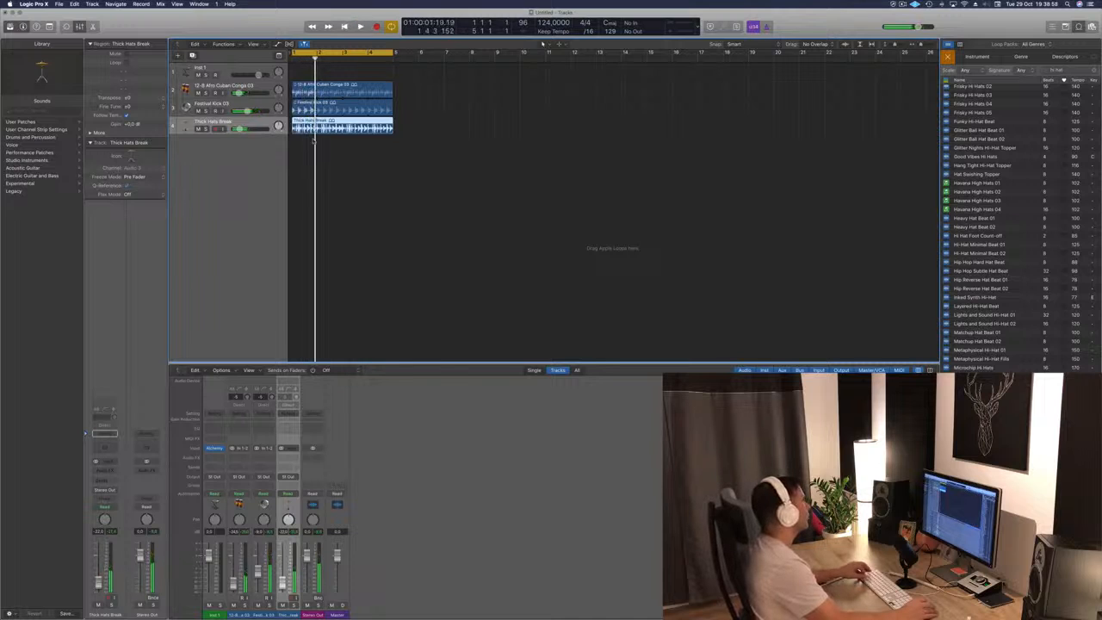
Split the Thick Hats Break region shortly before bar 2 and delete the part after the cut
key(super+Right)
key(super+Right)
key(space)
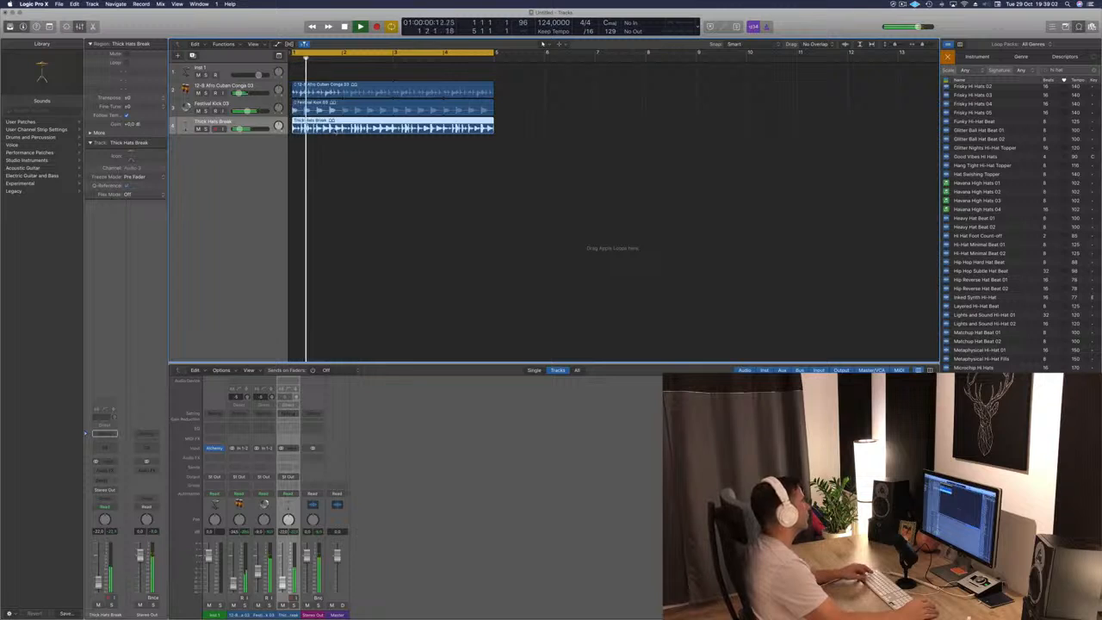
key(super+t)
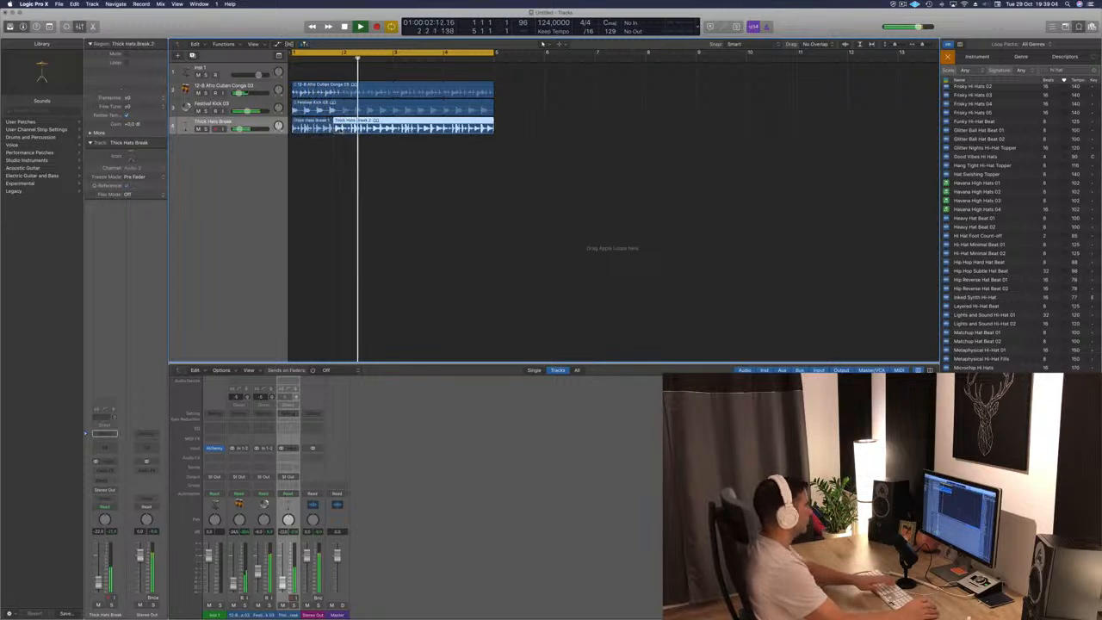
key(Delete)
key(Return)
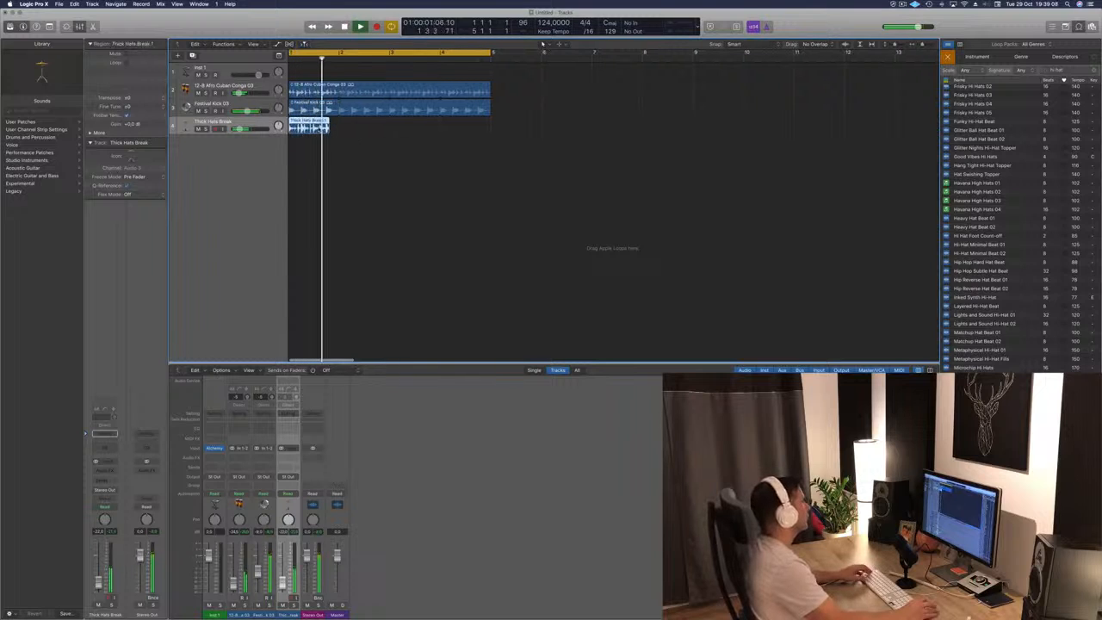
Fill the hi-hat track to bar 5 with copies of the short Thick Hats Break segment, trimmed into a repeating one-bar pattern
drag(307, 128, 346, 131)
key(Return)
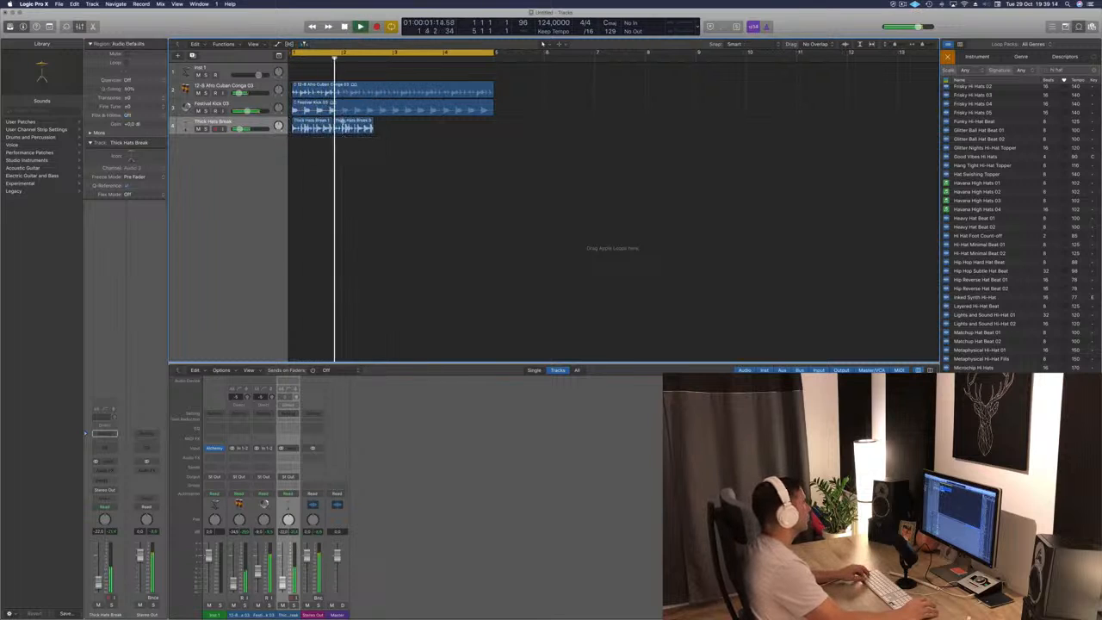
super+double_click(344, 124)
key(space)
mouse_move(401, 127)
mouse_down()
mouse_move(312, 128)
mouse_move(420, 130)
mouse_up()
key(Delete)
scroll(398, 198, up, 5)
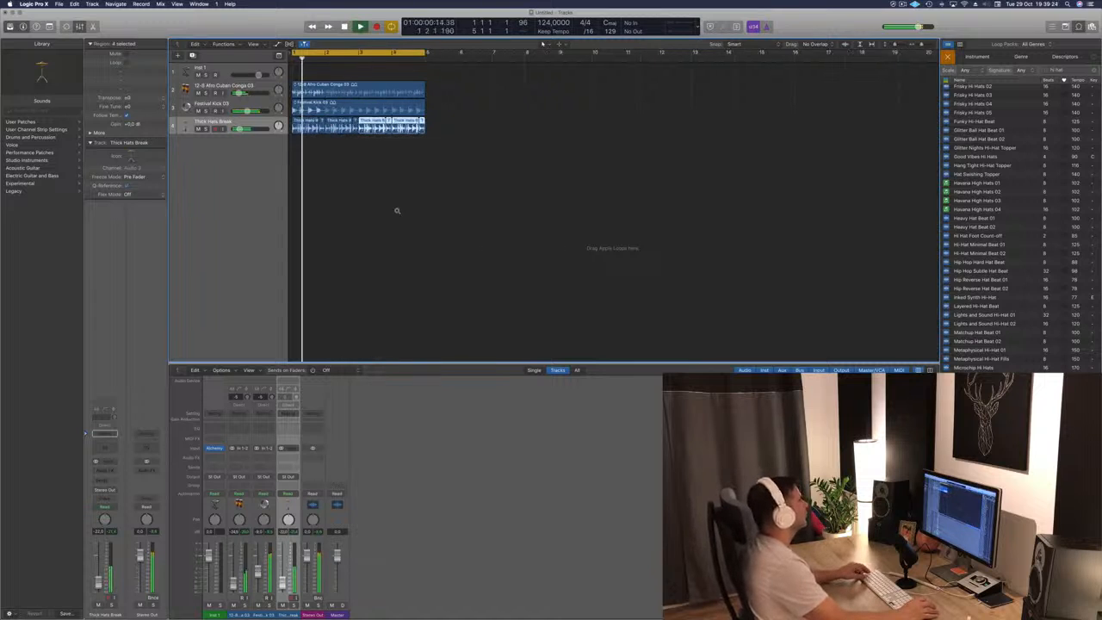
scroll(430, 215, down, 2)
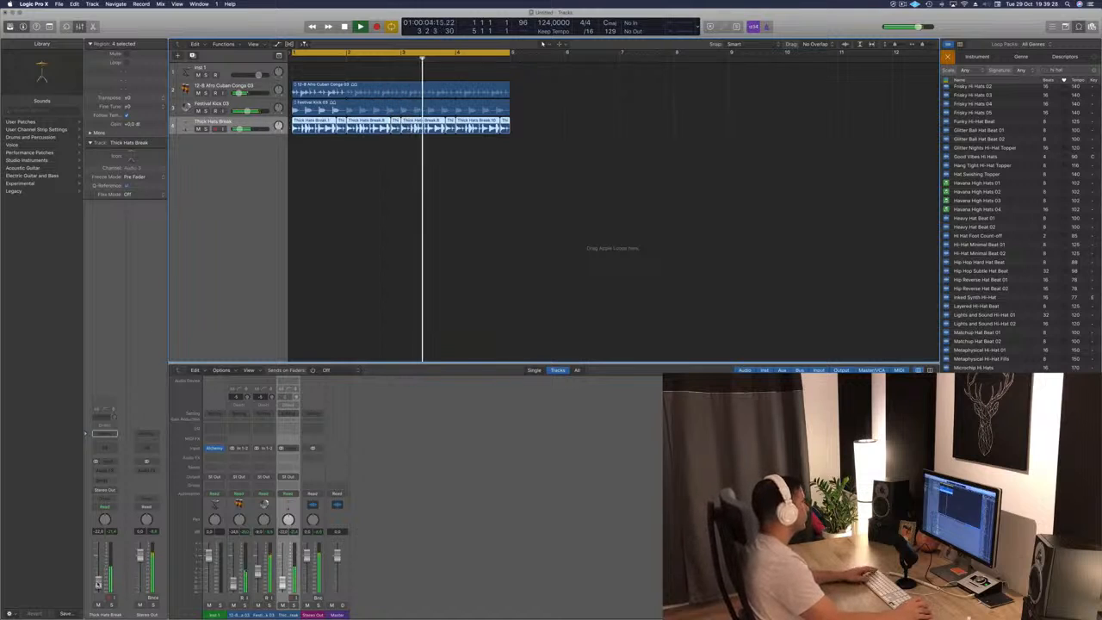
Slightly lower the volumes of the Thick Hats Break and conga tracks while the loops play
drag(97, 584, 98, 582)
click(251, 91)
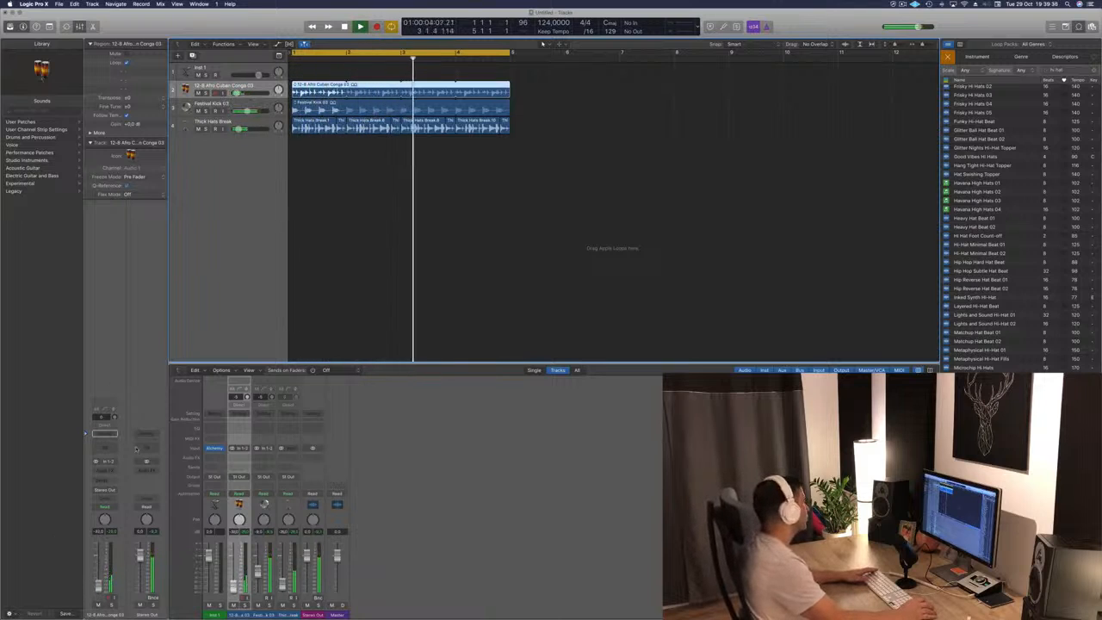
Insert a stereo Delay Designer effect on the 12-8 Afro Cuban Conga 03 track
click(104, 473)
mouse_move(99, 497)
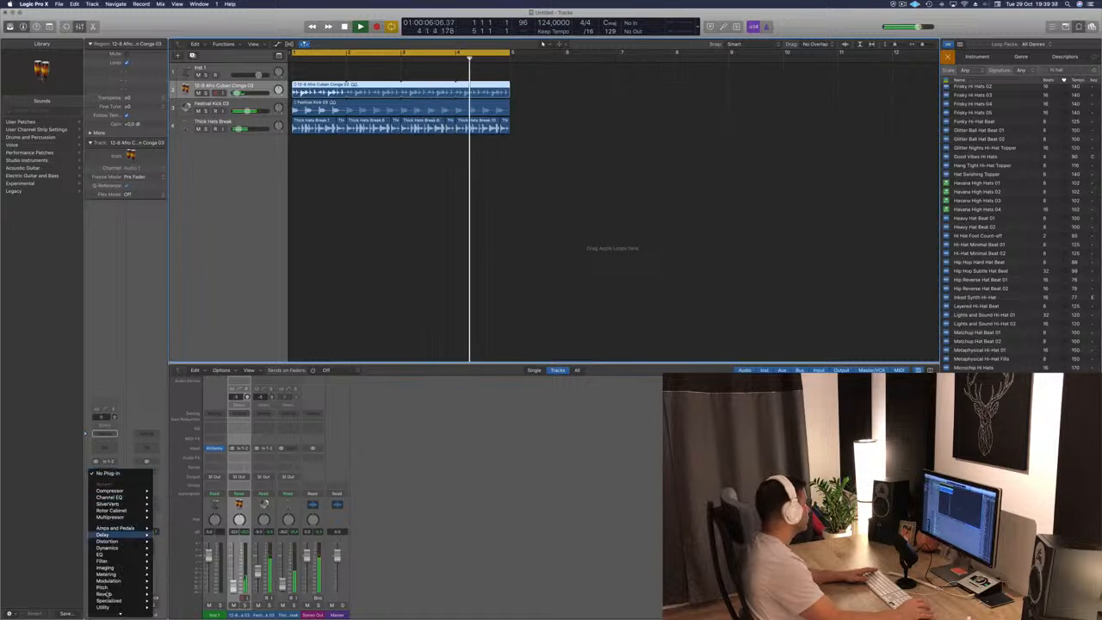
mouse_move(129, 596)
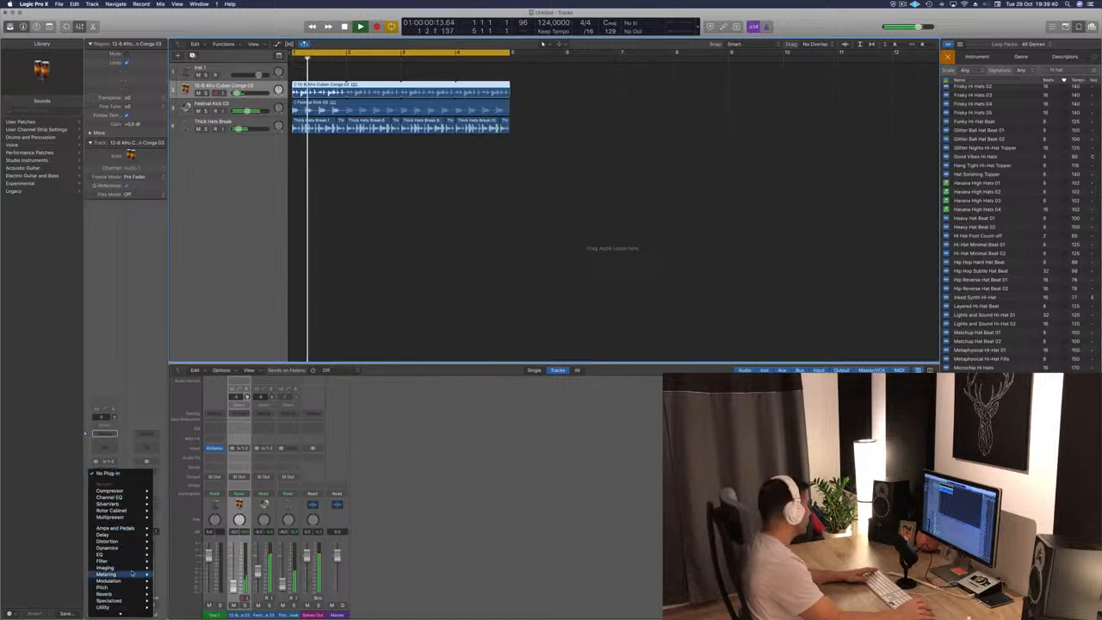
mouse_move(133, 555)
mouse_move(112, 534)
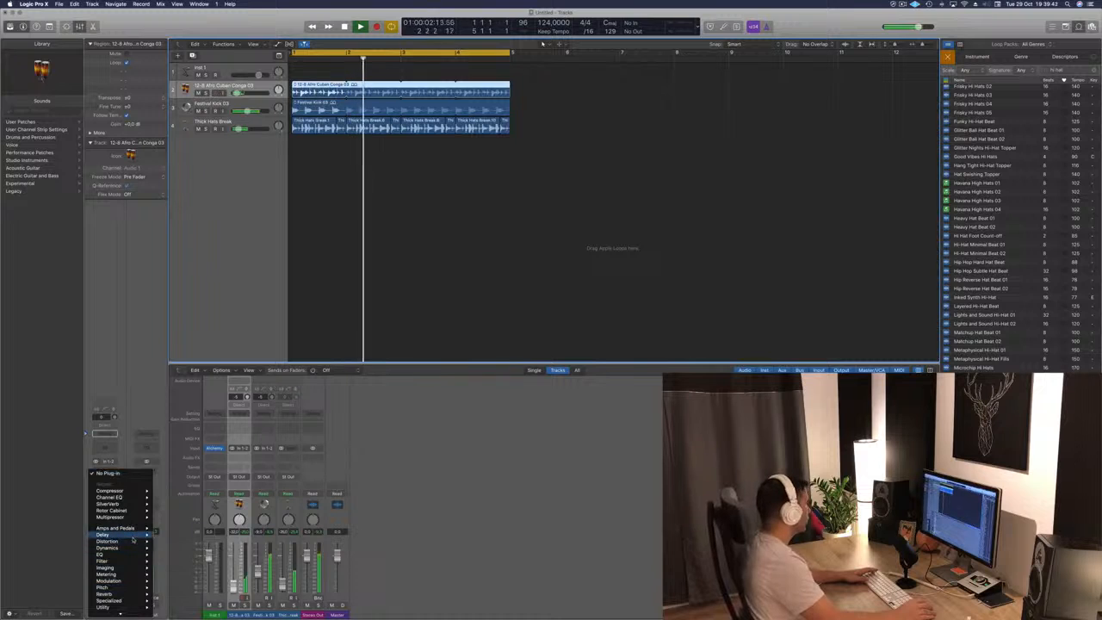
mouse_move(178, 535)
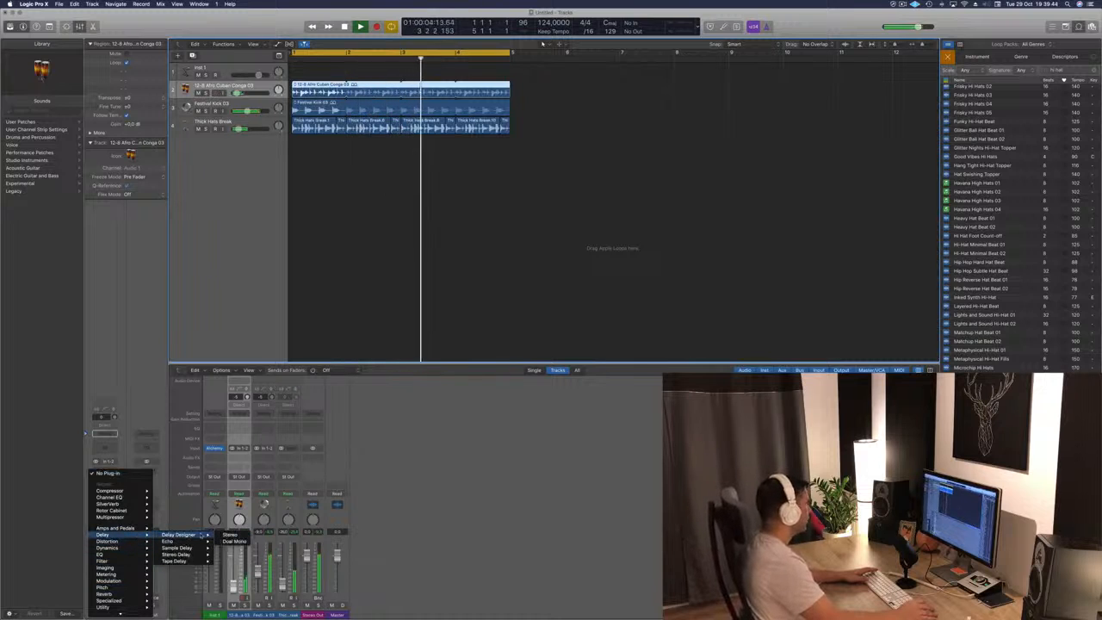
click(229, 534)
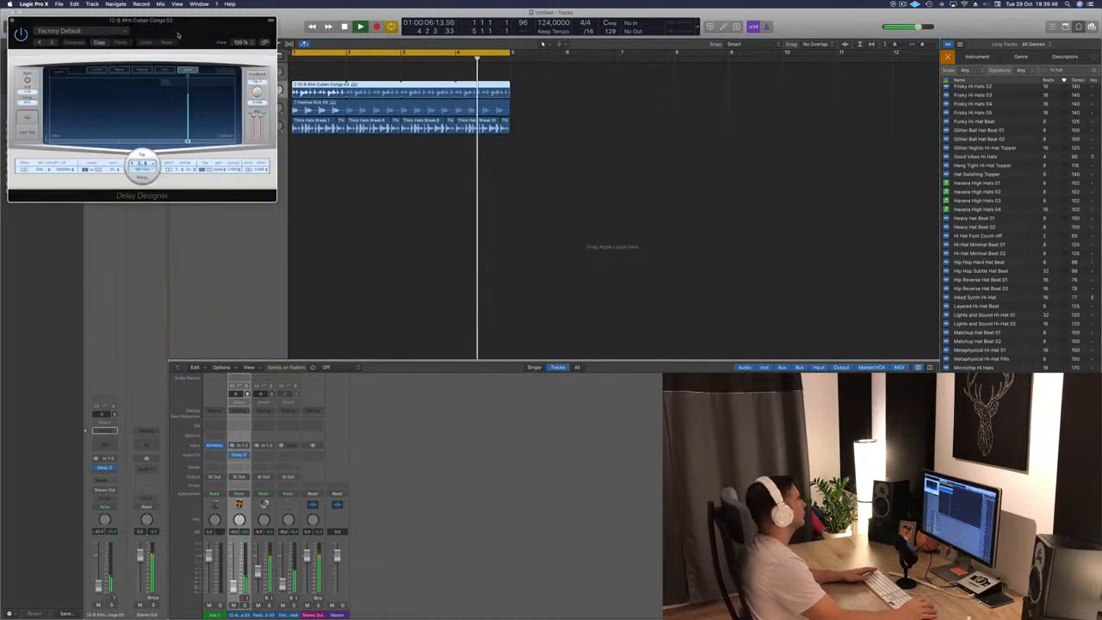
drag(178, 34, 633, 47)
Audition successive Delay Designer presets on the conga track, from the simple delays and pans through Infinite Repeat to Bounce Pattern
click(493, 67)
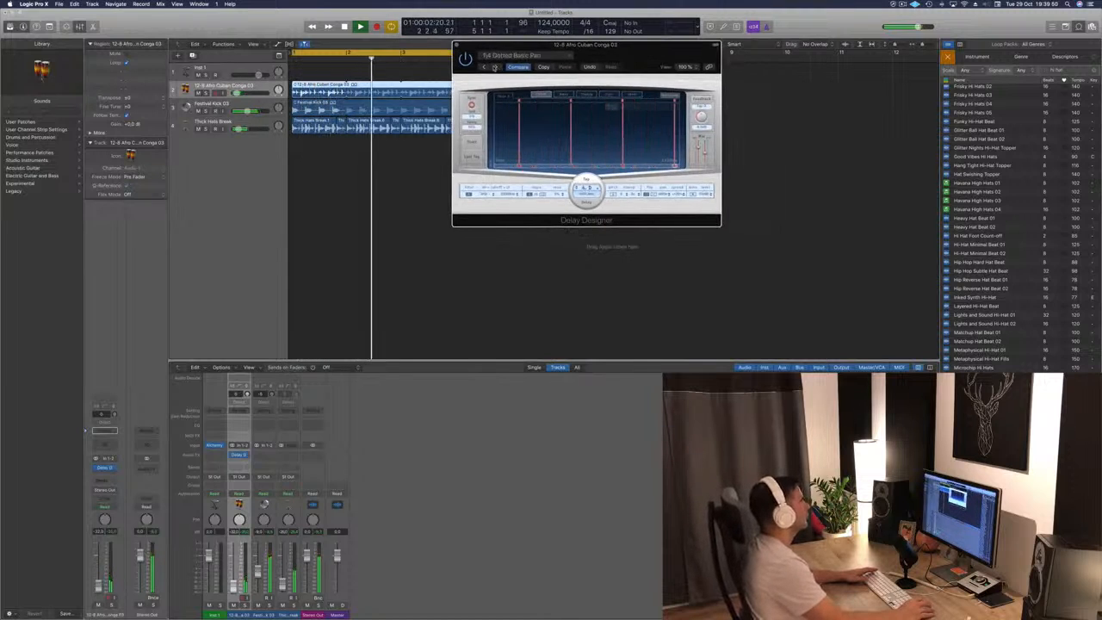
drag(555, 66, 518, 83)
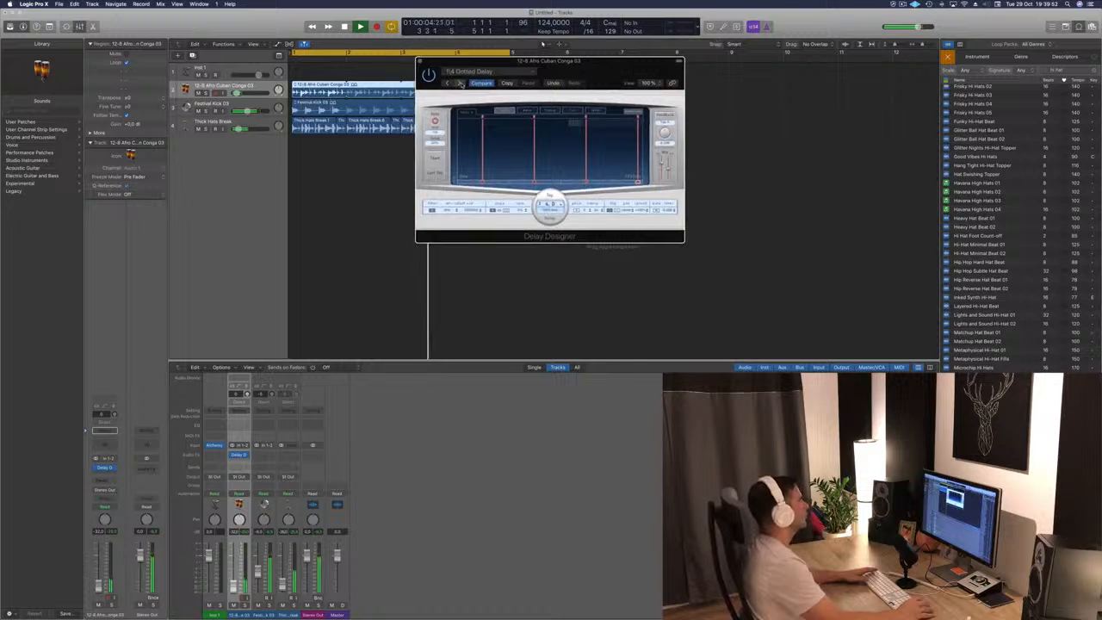
click(460, 83)
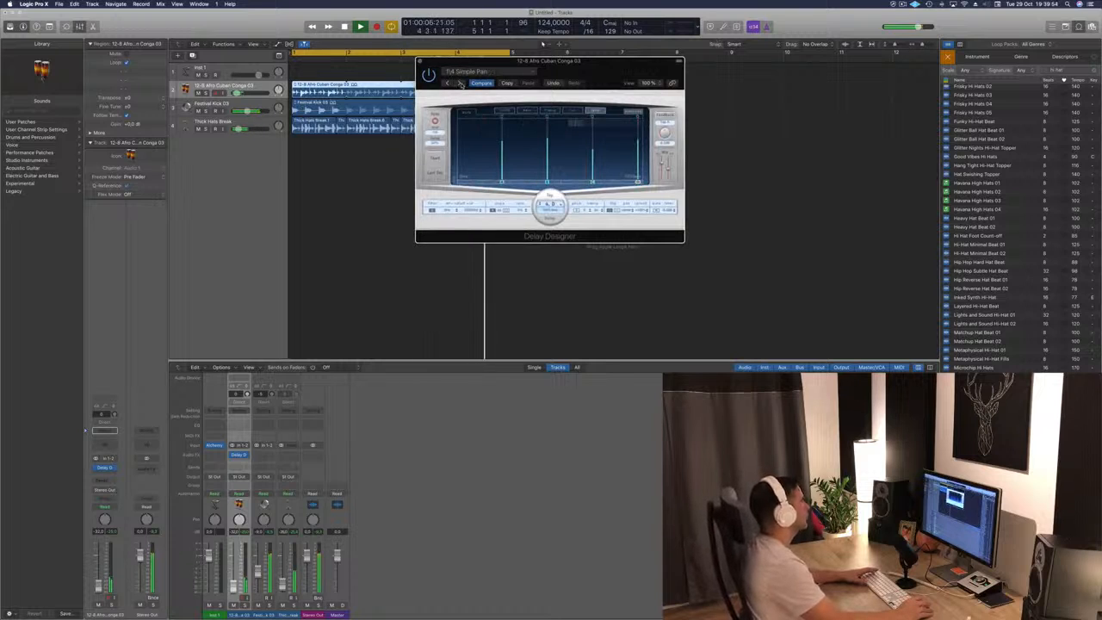
click(460, 83)
click(460, 82)
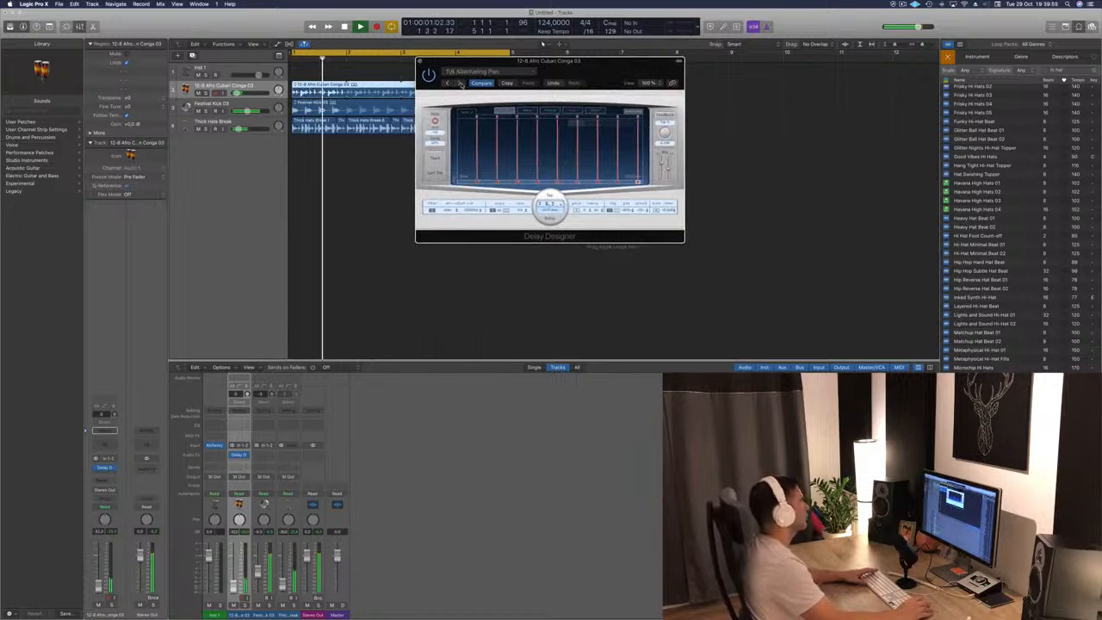
click(460, 82)
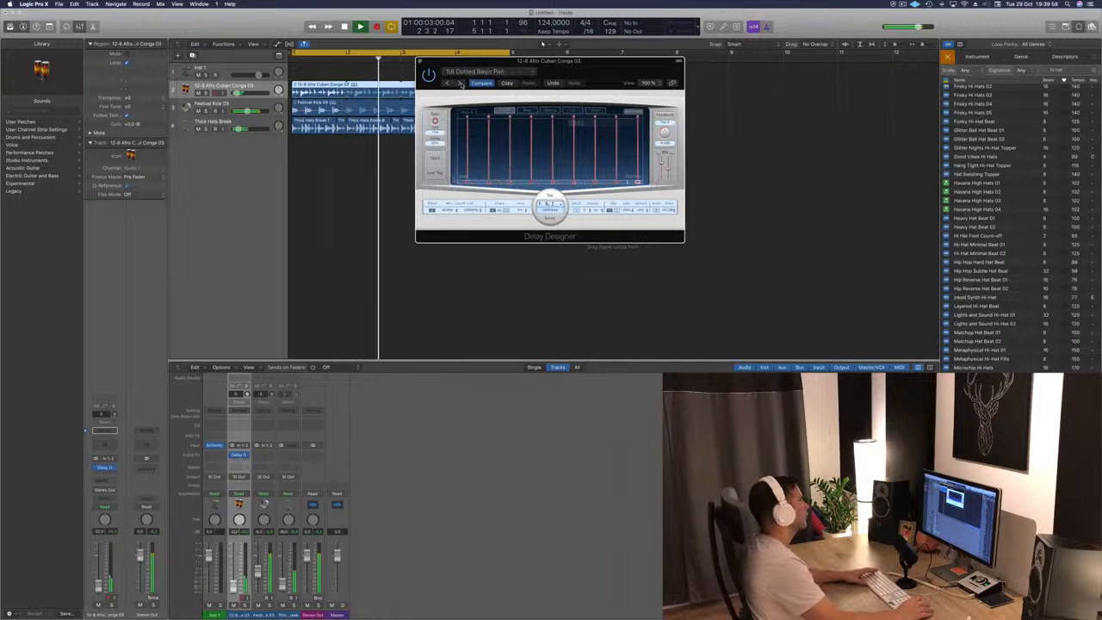
click(460, 82)
click(460, 82)
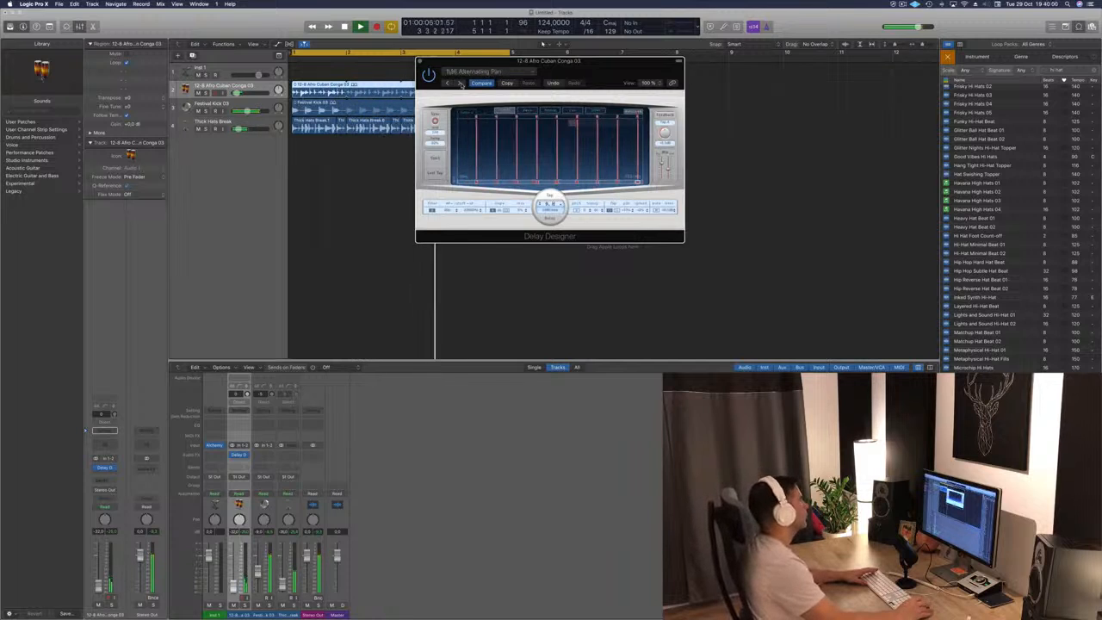
click(461, 83)
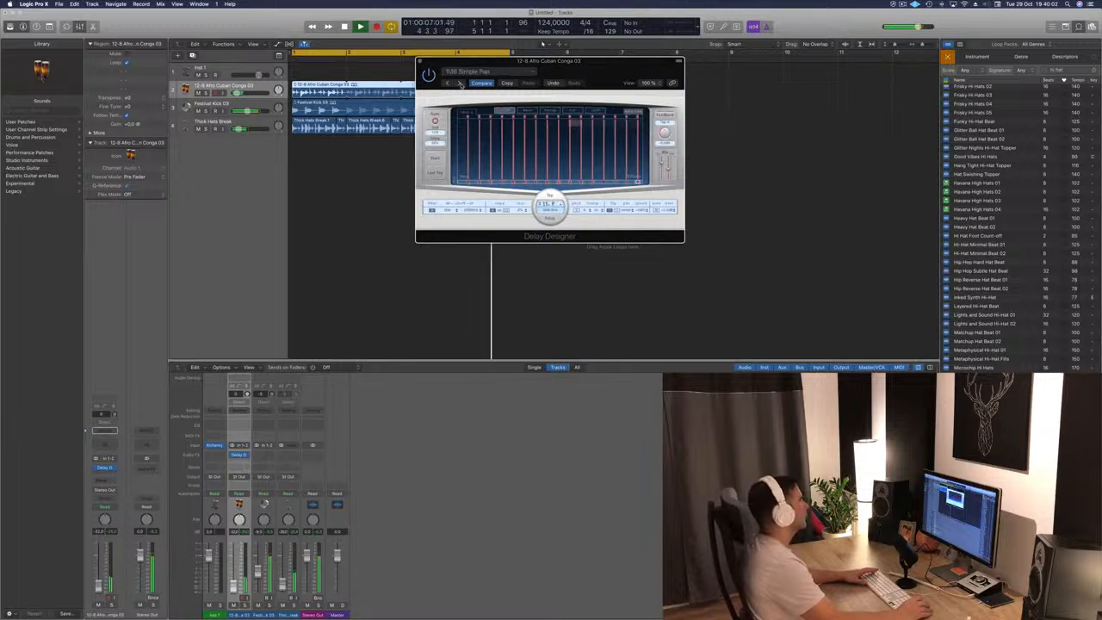
click(460, 83)
click(460, 83)
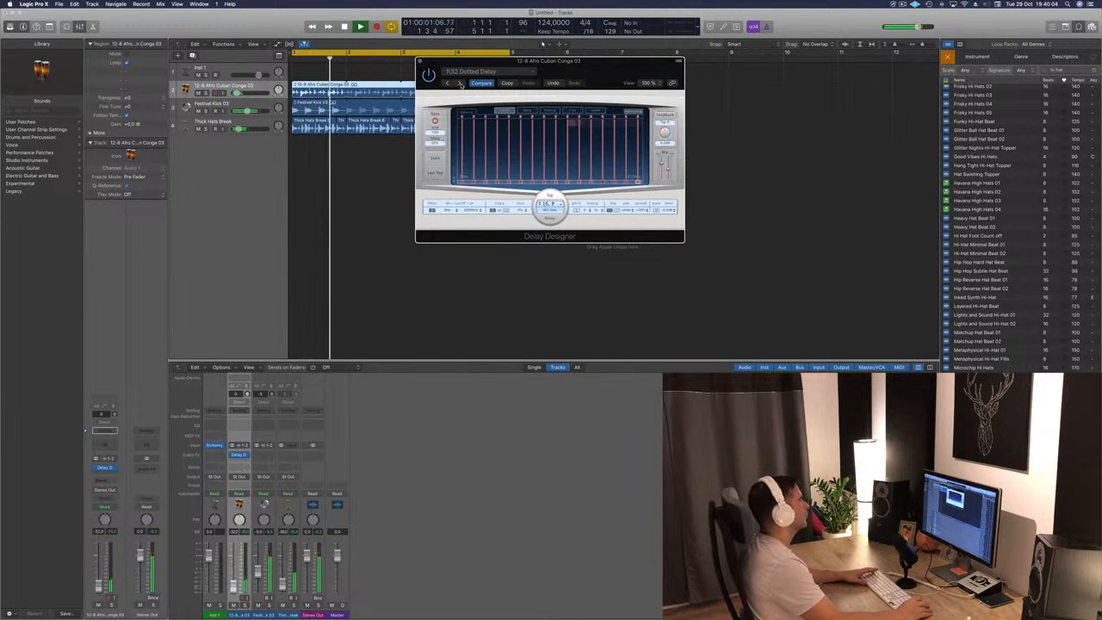
click(461, 83)
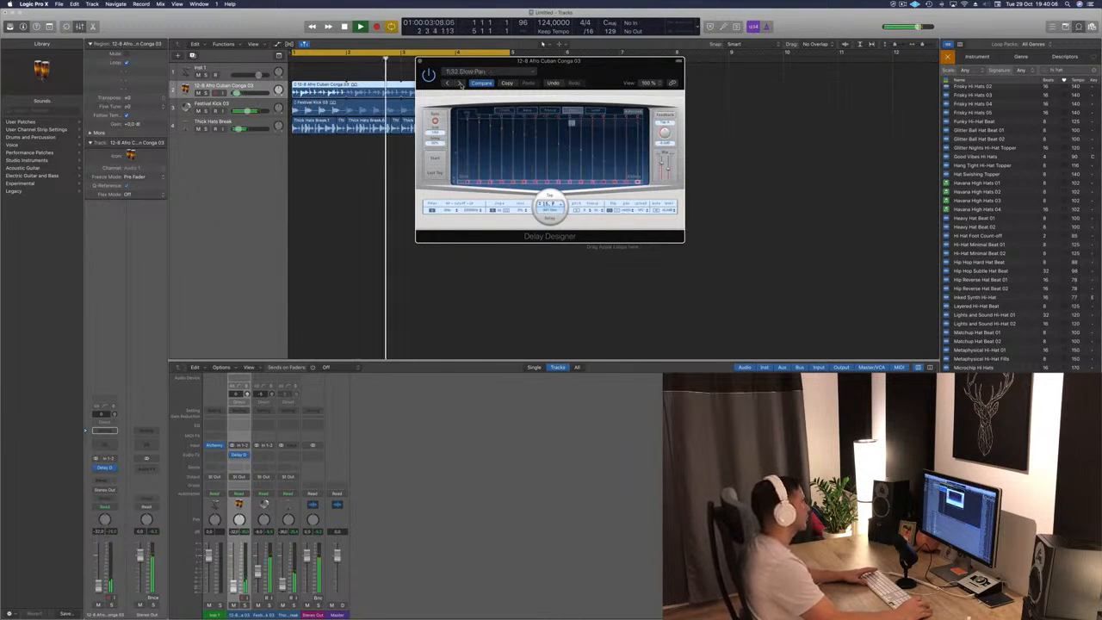
click(460, 82)
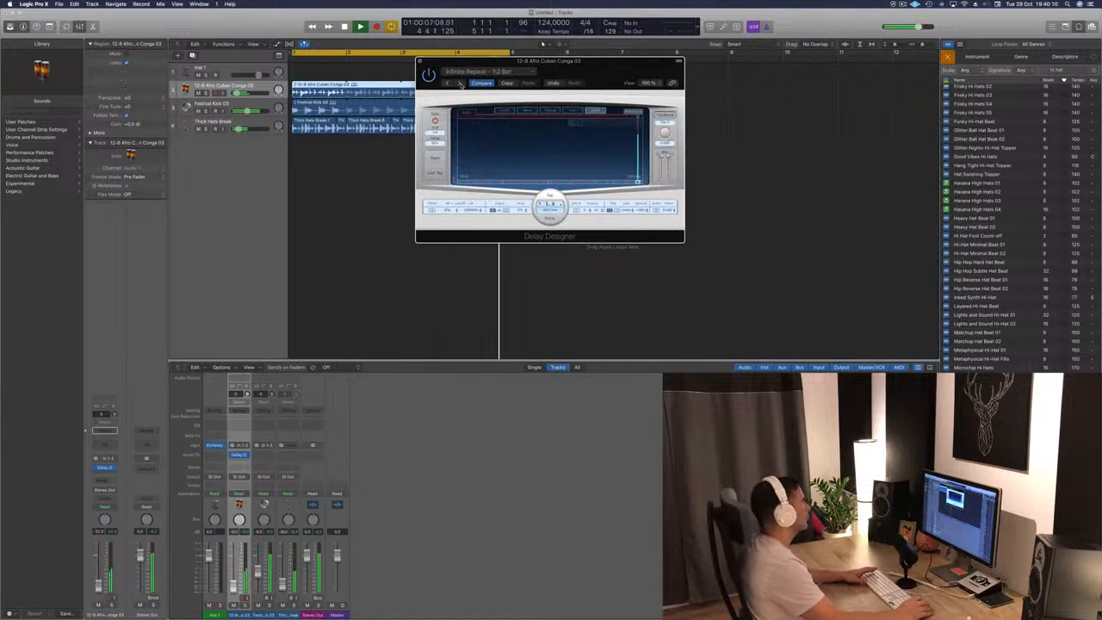
click(461, 83)
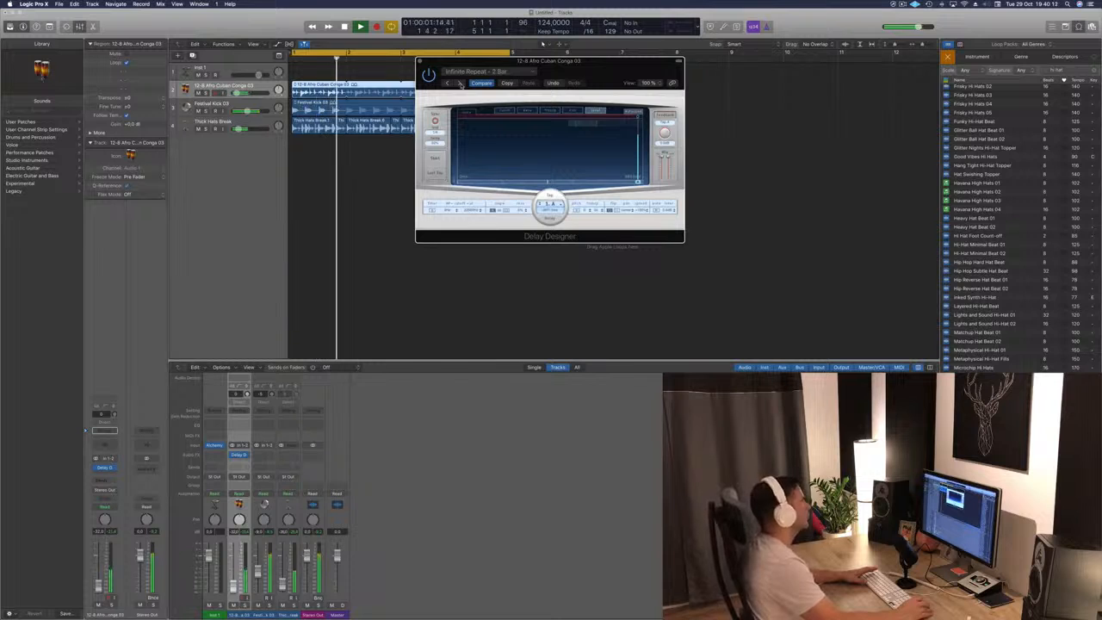
click(460, 82)
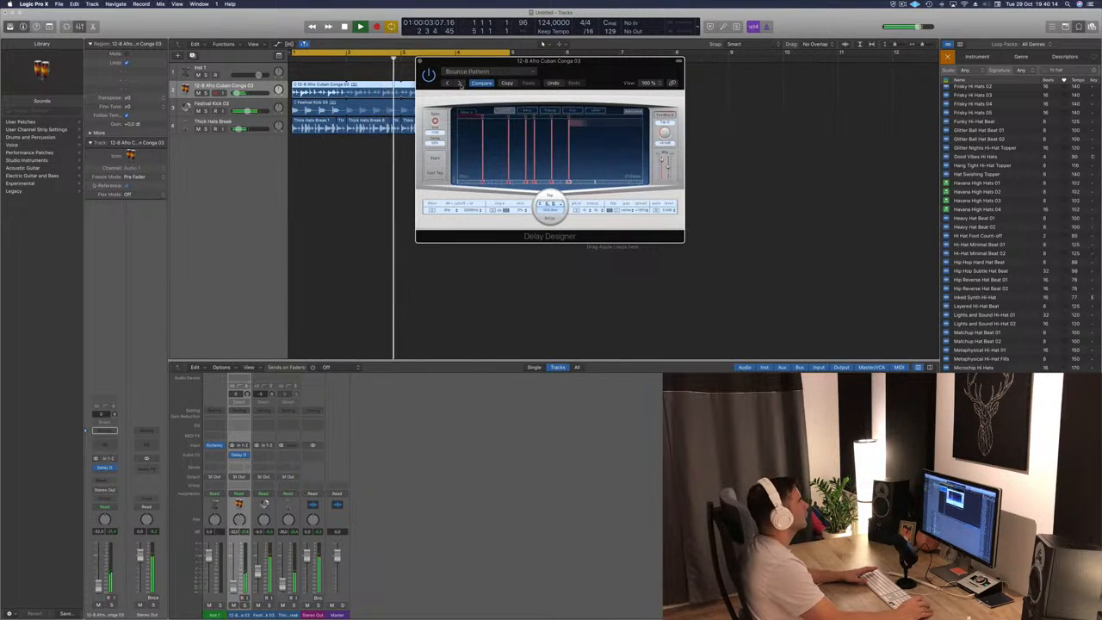
click(447, 83)
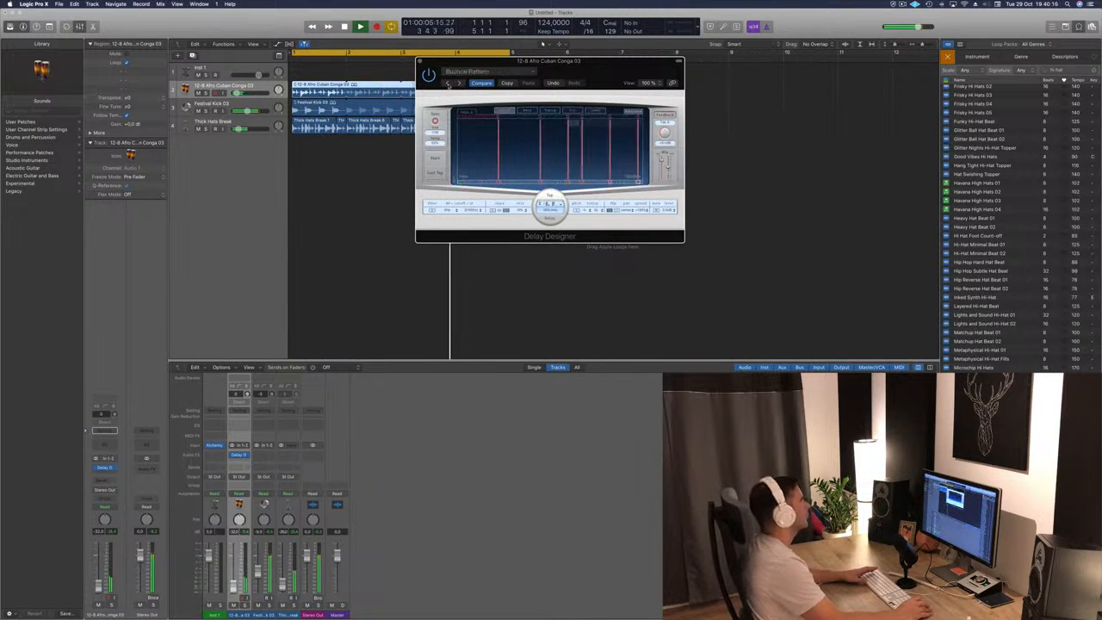
Set the conga track's volume to -31.0 dB and load Delay Designer's 1/16 Filter Pan preset from the 03 Simple Filtered category
drag(575, 60, 776, 42)
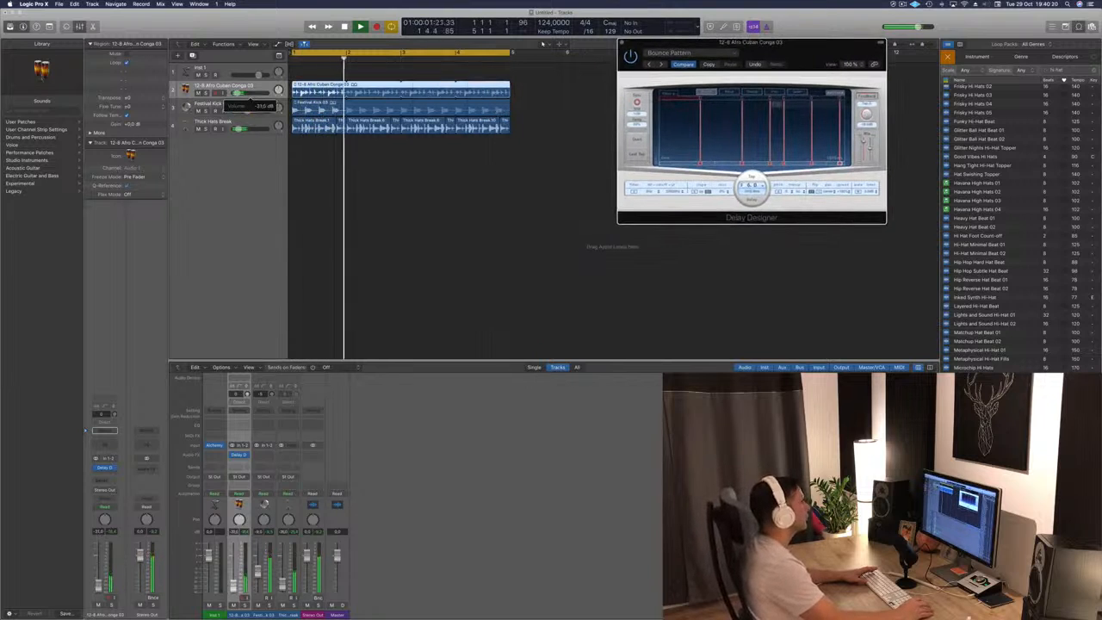
key(space)
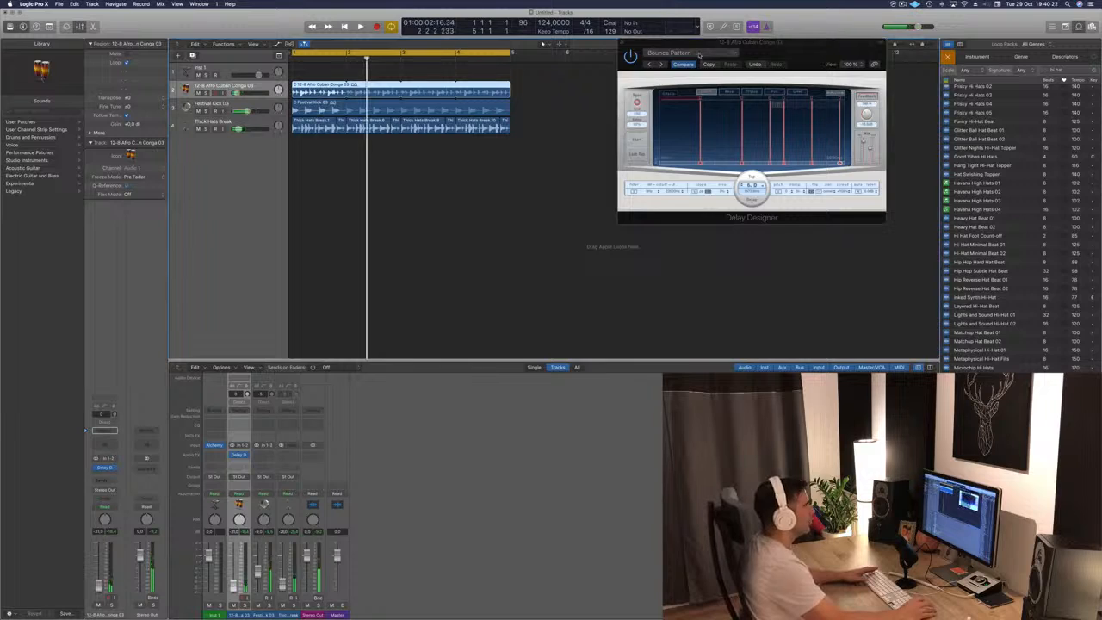
click(699, 53)
mouse_move(728, 203)
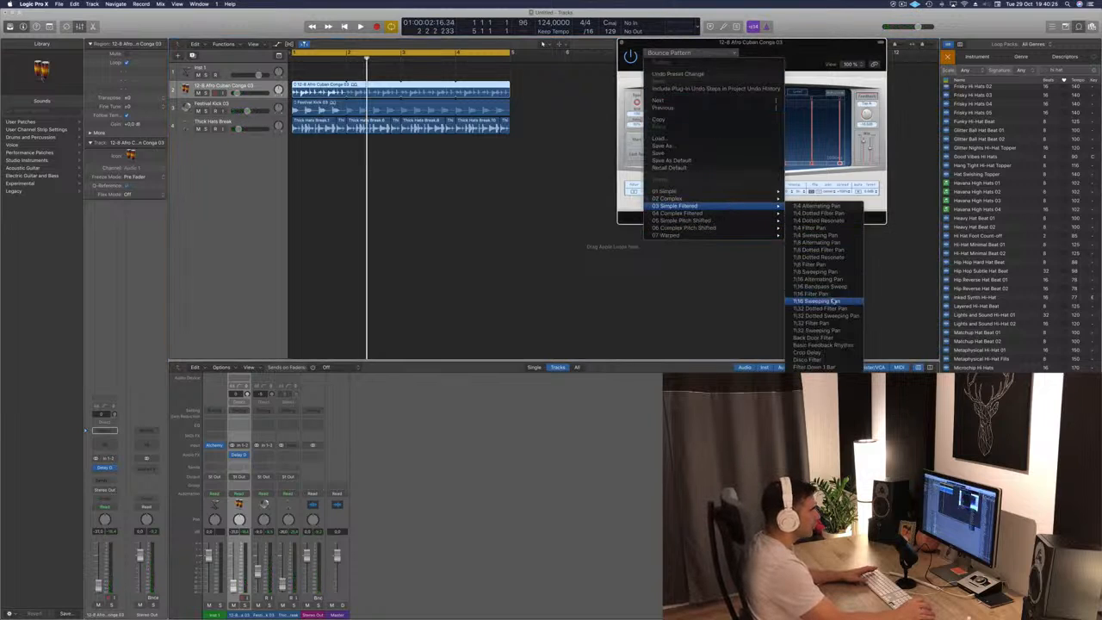
click(830, 297)
key(space)
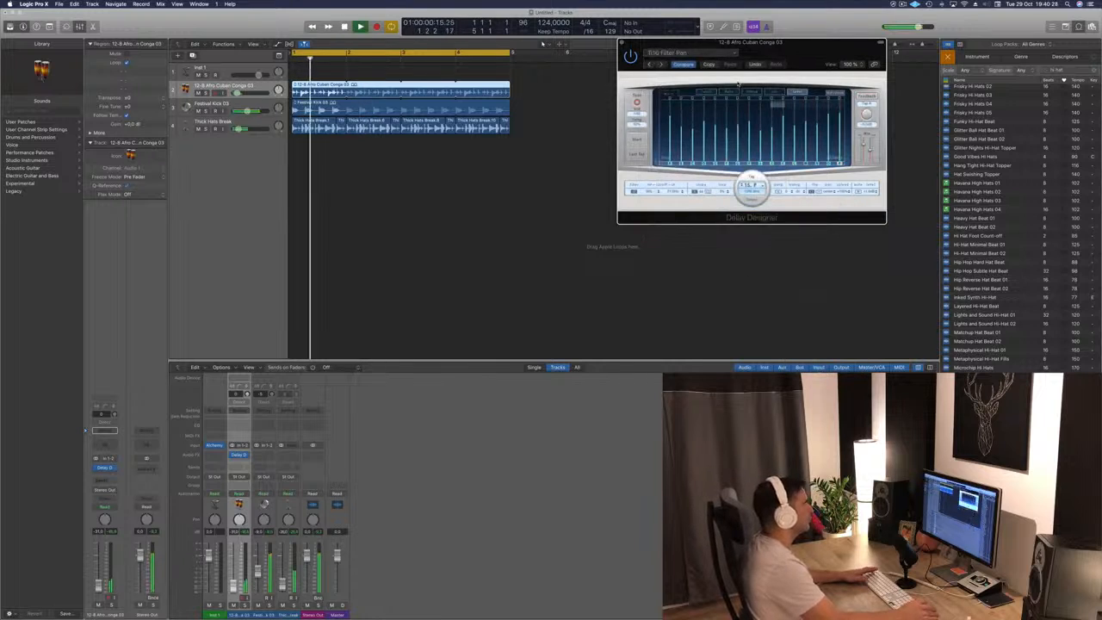
Slightly lower the wet mix level in Delay Designer during playback and close the plug-in window
drag(811, 56, 638, 75)
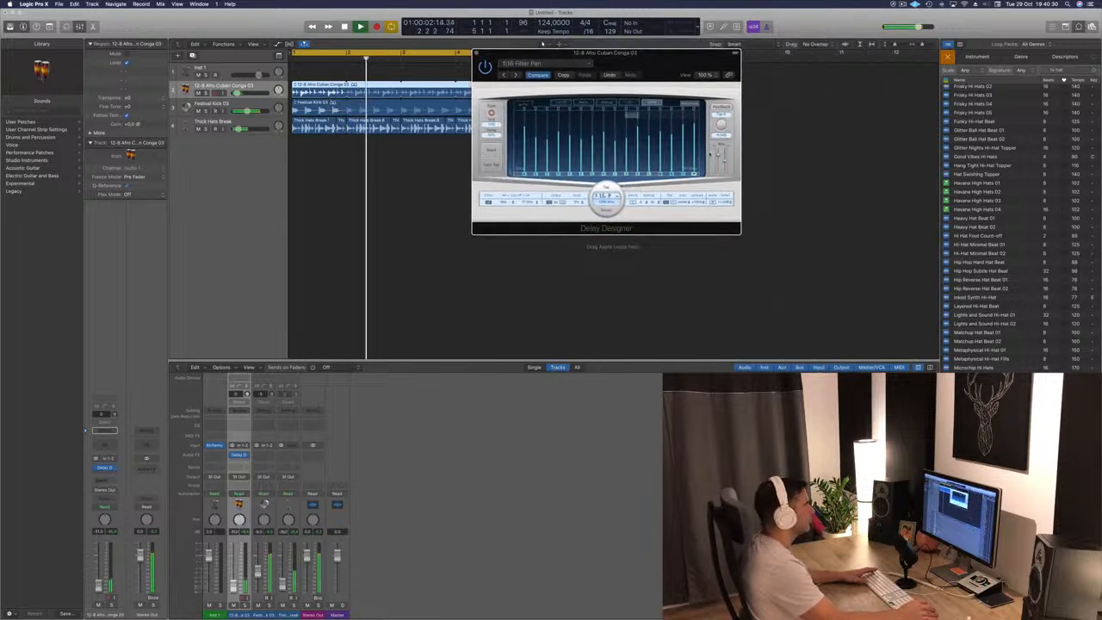
drag(724, 159, 724, 164)
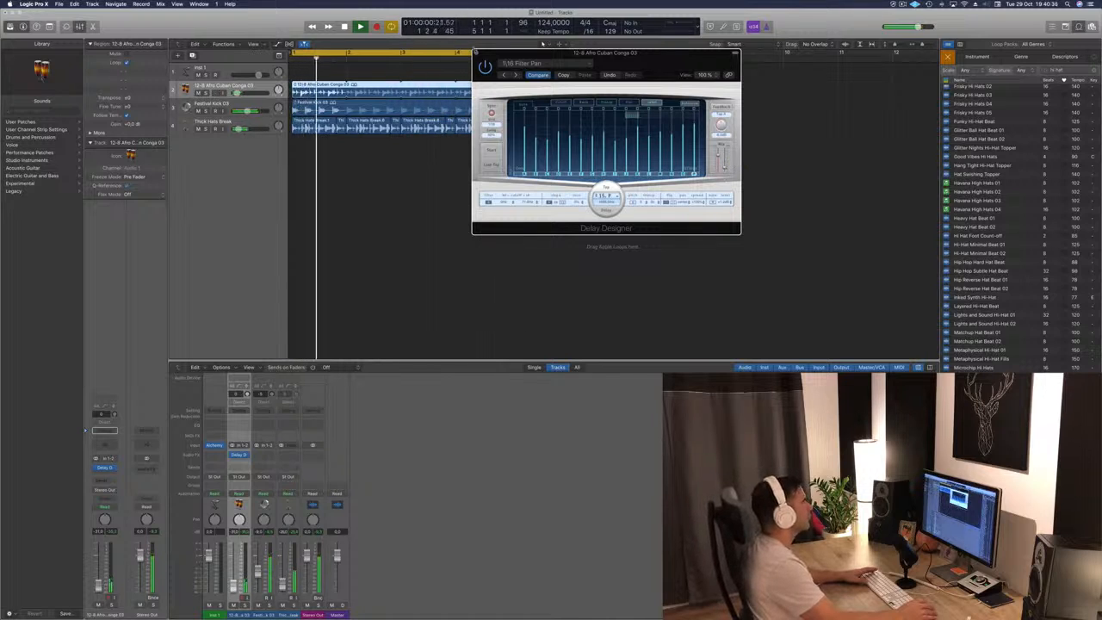
click(476, 53)
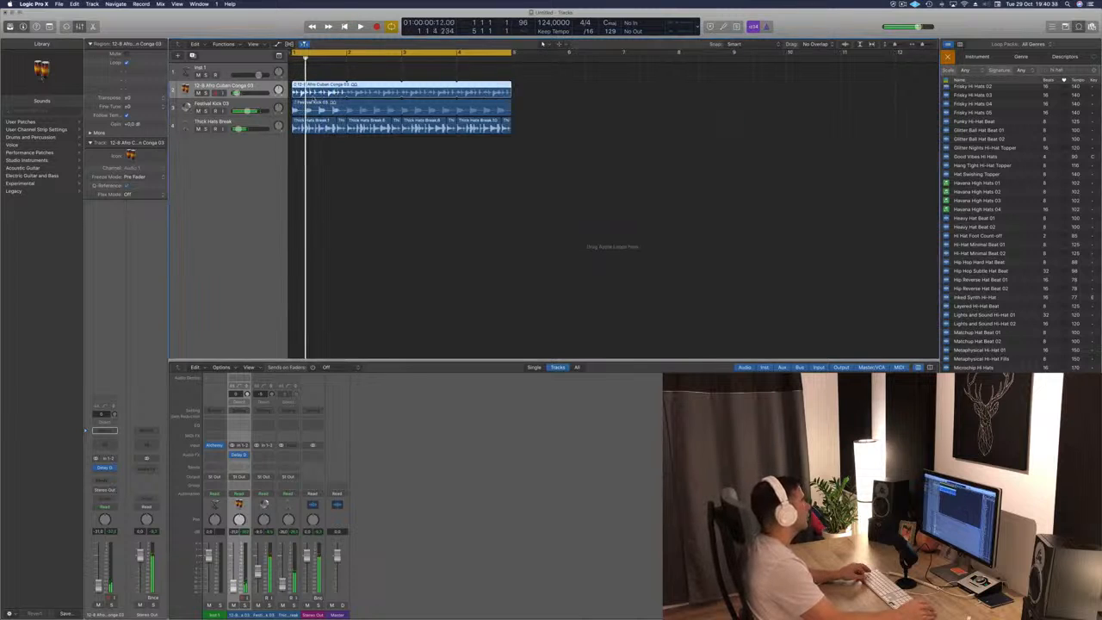
Split the conga region shortly before beat 2 of bar 1 and delete all conga material after the cut
scroll(314, 100, up, 5)
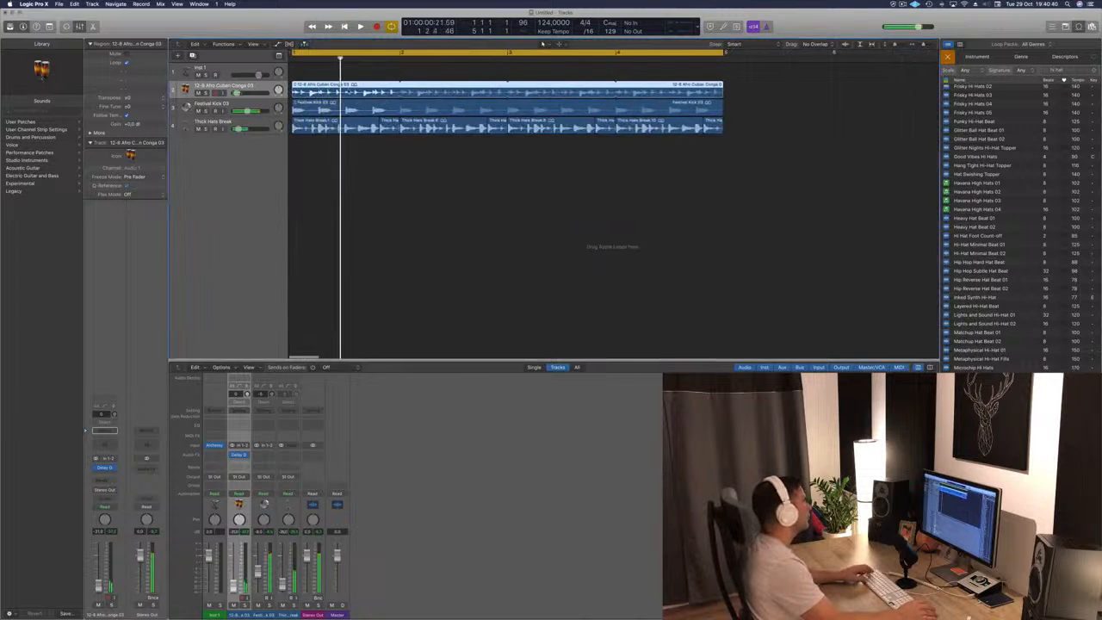
super+double_click(310, 90)
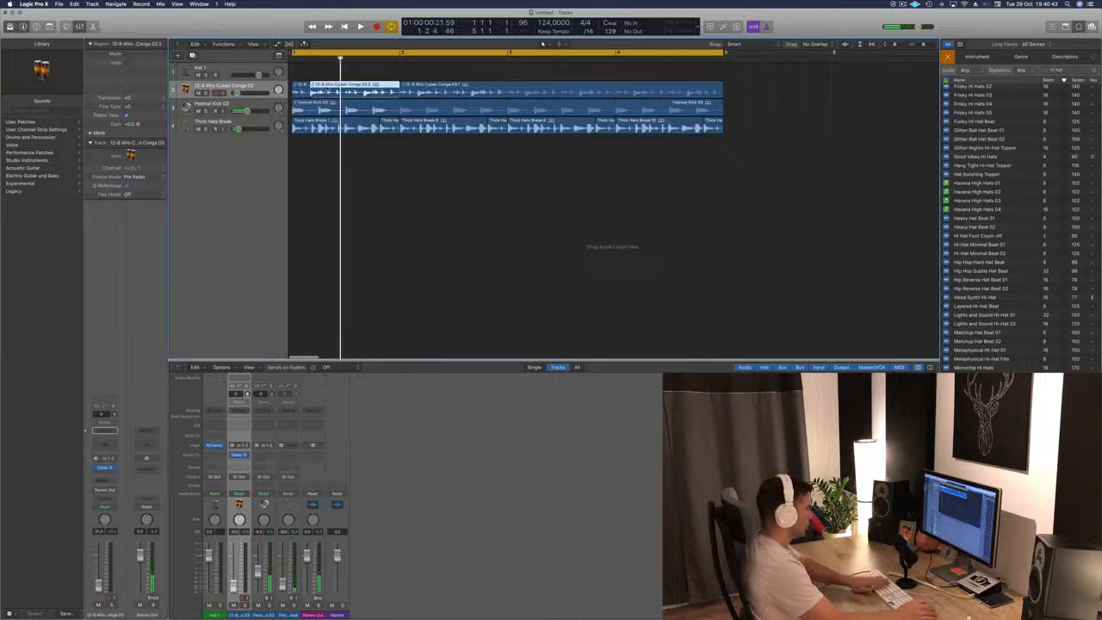
click(479, 87)
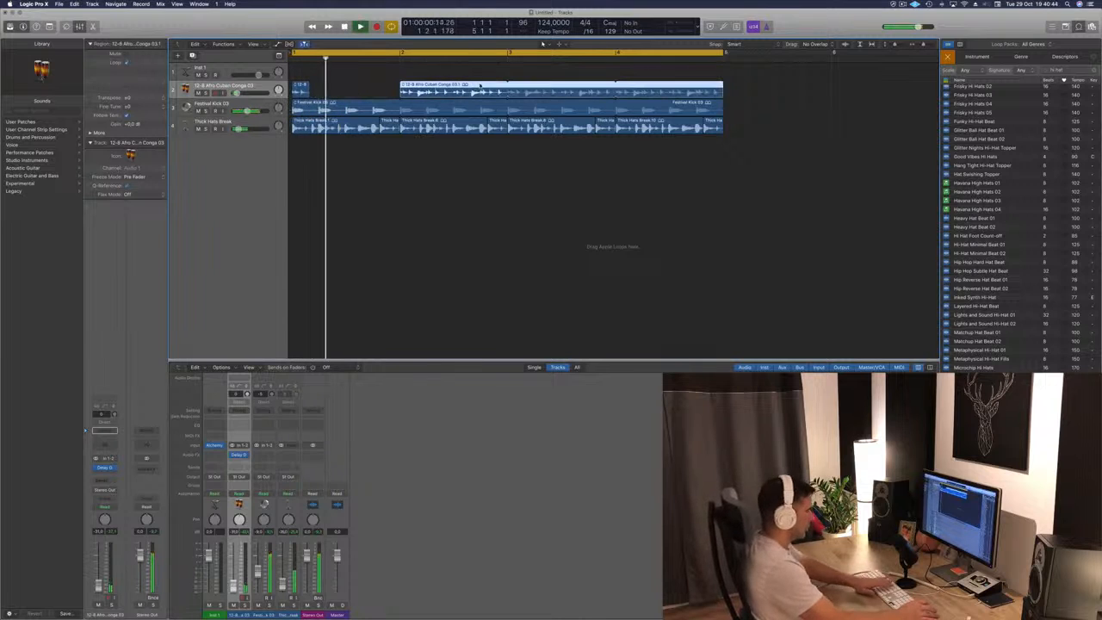
key(Delete)
key(Return)
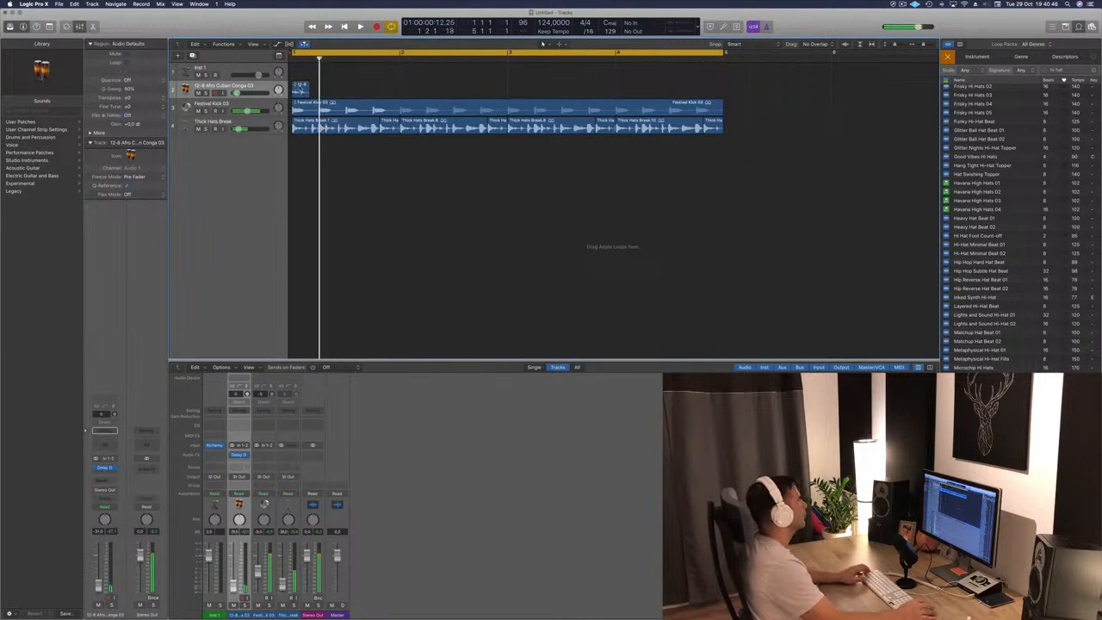
Copy the short conga segment to every half bar until the conga track is filled up to bar 5
click(302, 91)
drag(302, 91, 355, 95)
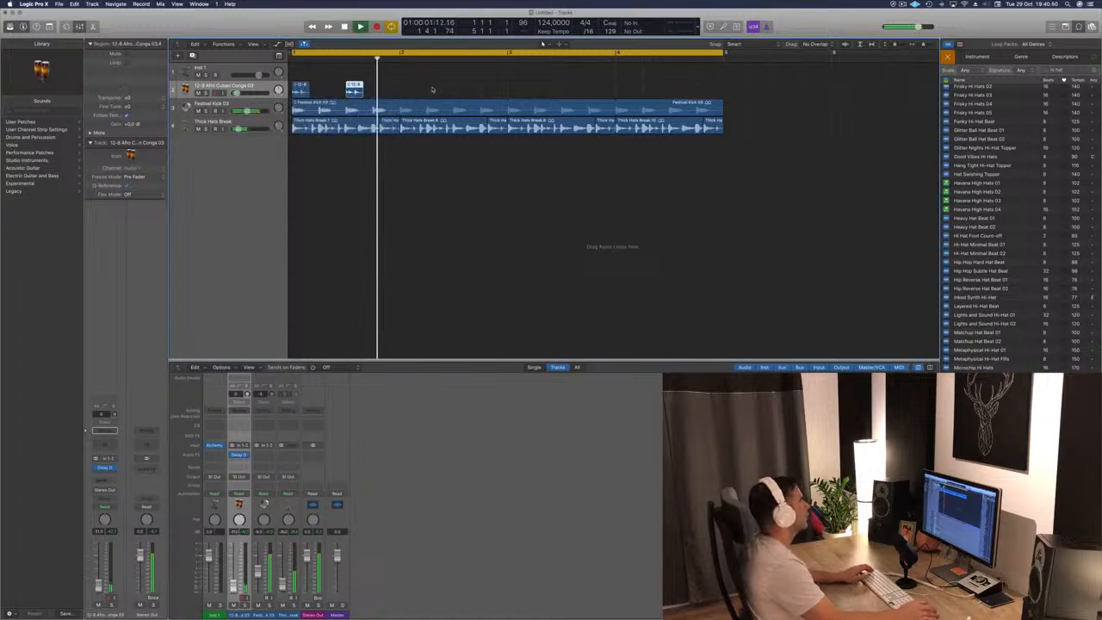
drag(433, 89, 409, 96)
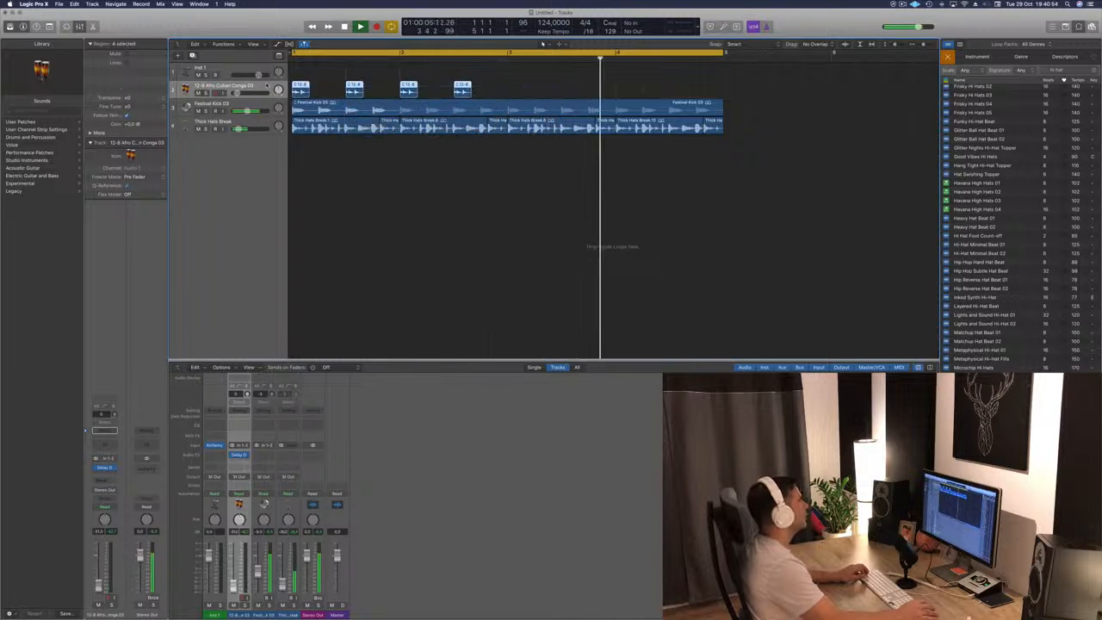
drag(301, 91, 515, 92)
Add a Channel EQ to the Thick Hats Break track, cut its low frequencies and close the plug-in window
click(216, 122)
key(space)
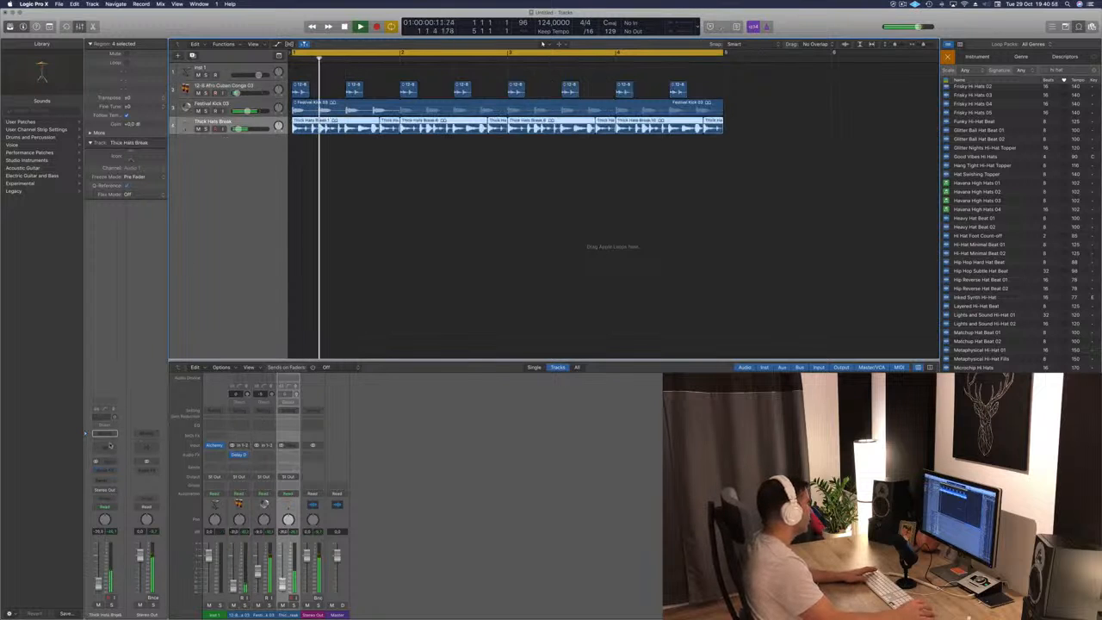
click(108, 449)
drag(40, 148, 240, 148)
click(12, 19)
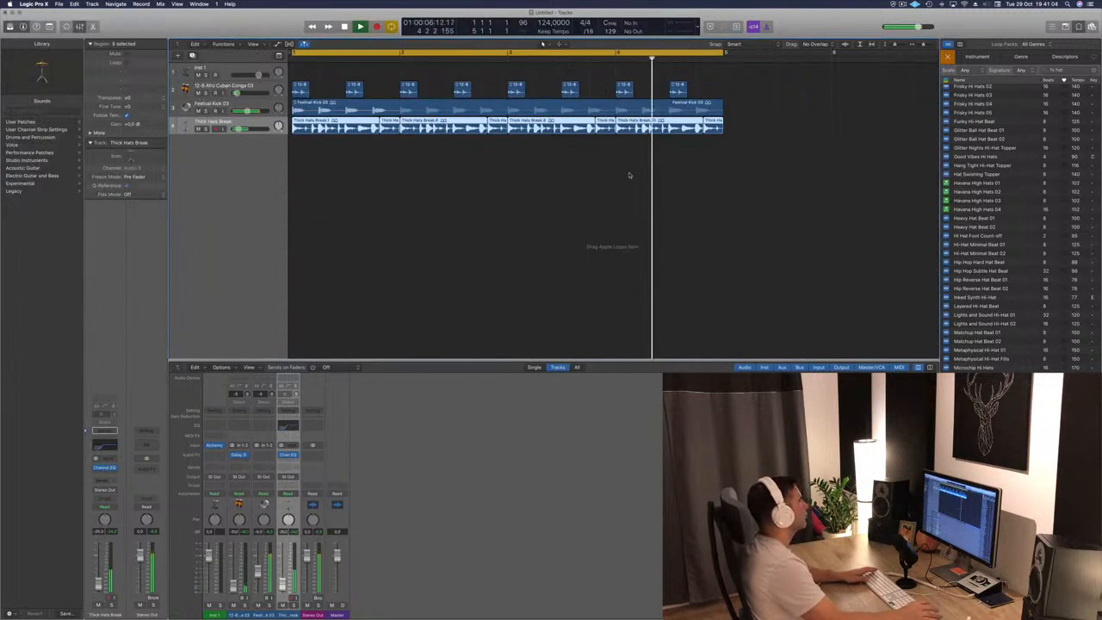
Deselect the regions and clear the search text in the loop browser
click(401, 211)
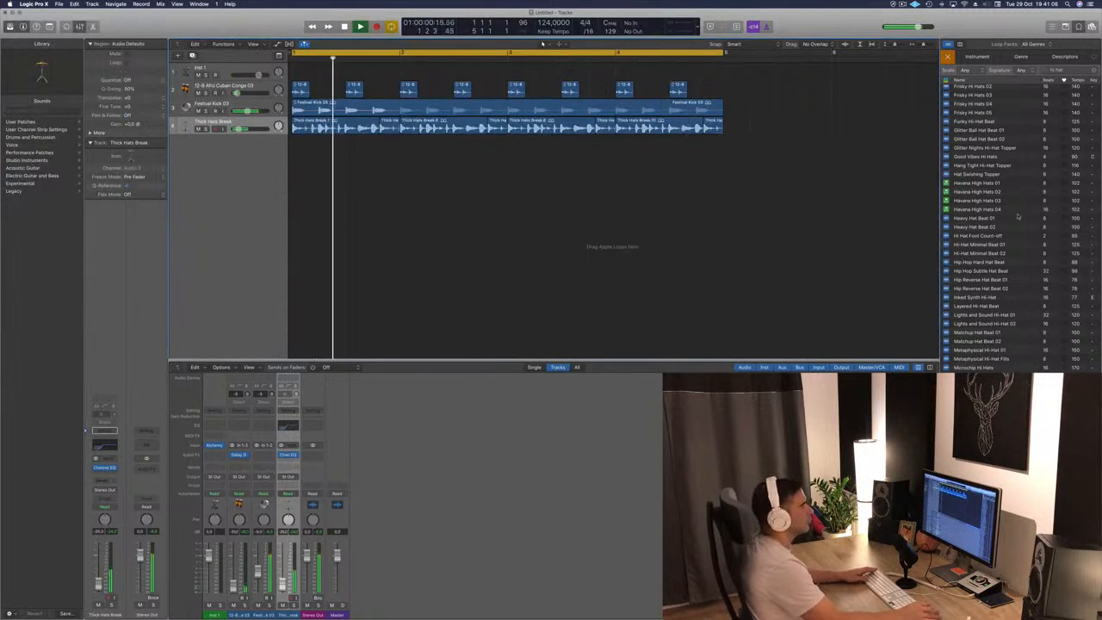
triple_click(1078, 71)
key(BackSpace)
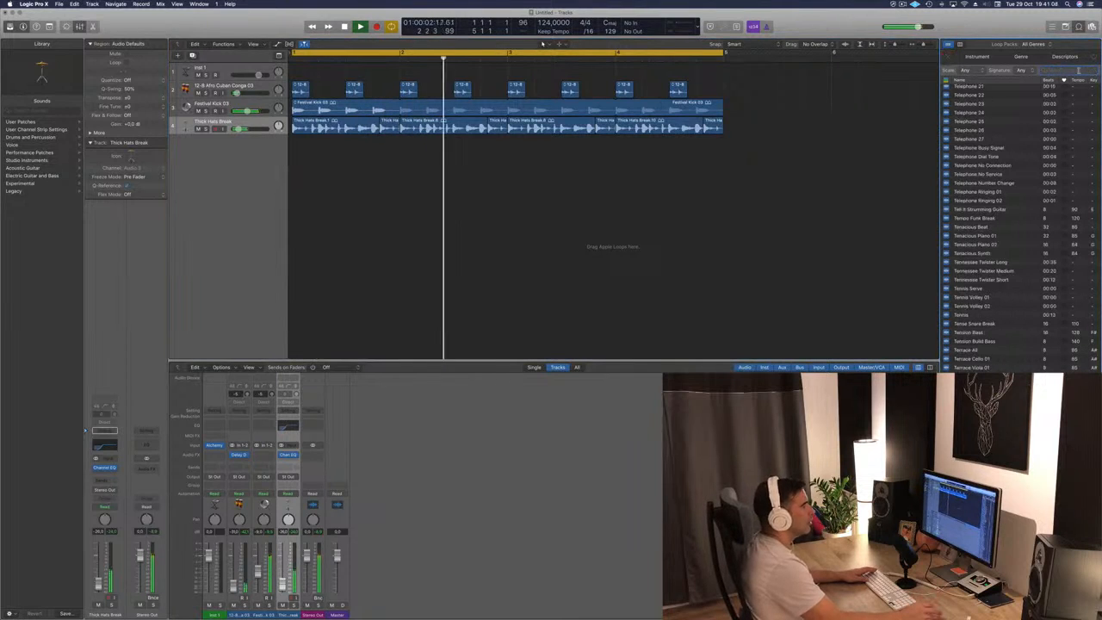
Audition break and Texas Blues Rhythm loops over the playing beat, including Tense Snare Break and Texas Blues Rhythm 02
click(987, 220)
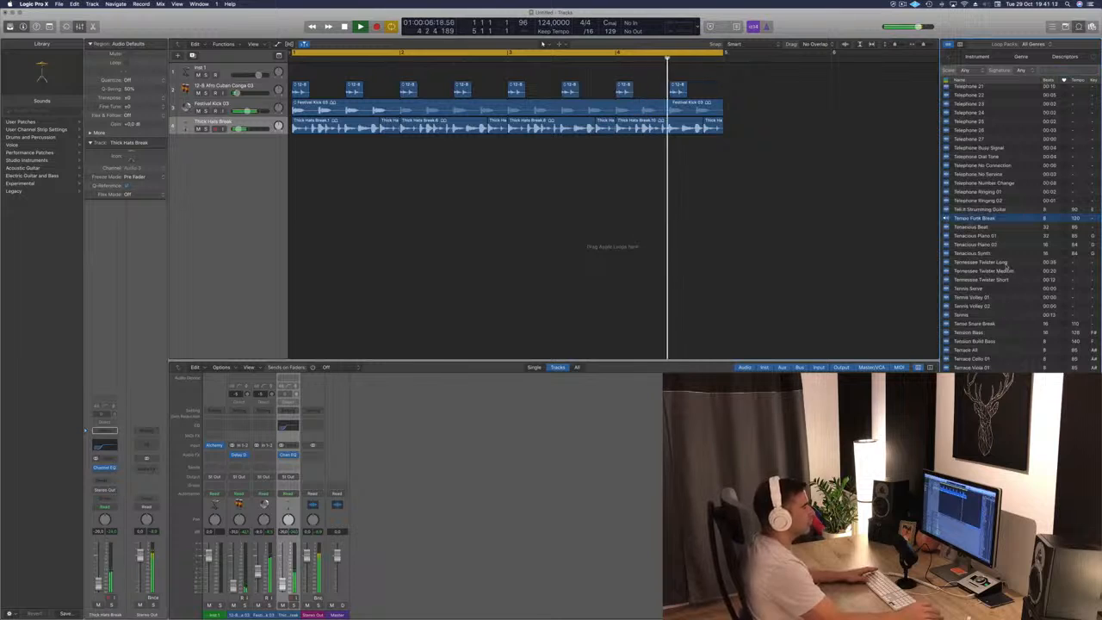
click(976, 322)
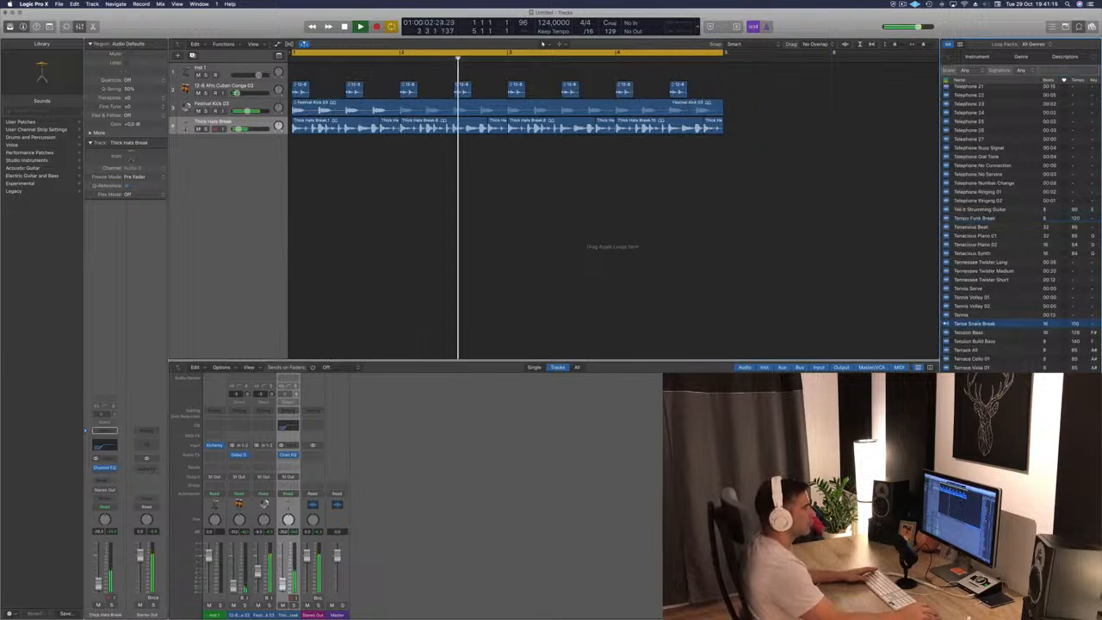
scroll(976, 323, down, 4)
click(976, 285)
scroll(1035, 334, down, 12)
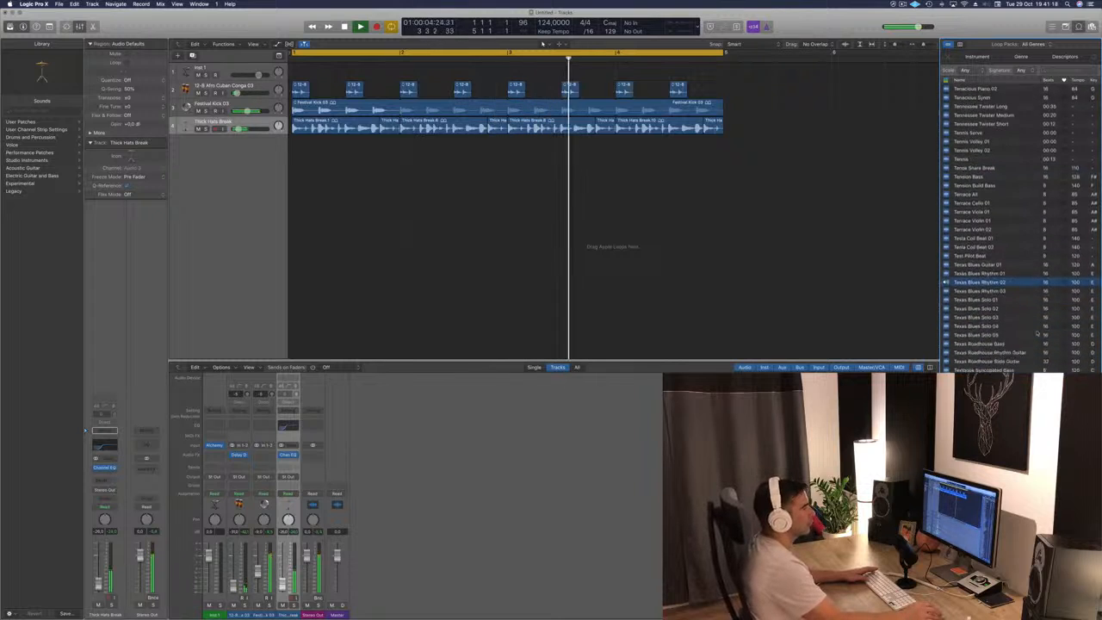
scroll(1035, 335, down, 3)
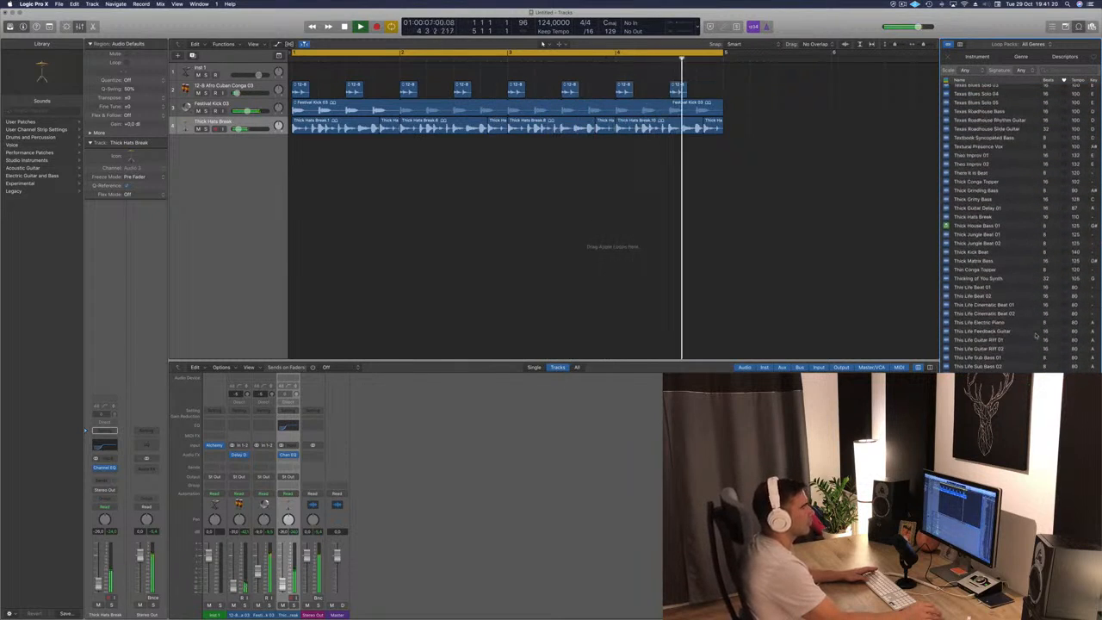
scroll(1026, 237, up, 6)
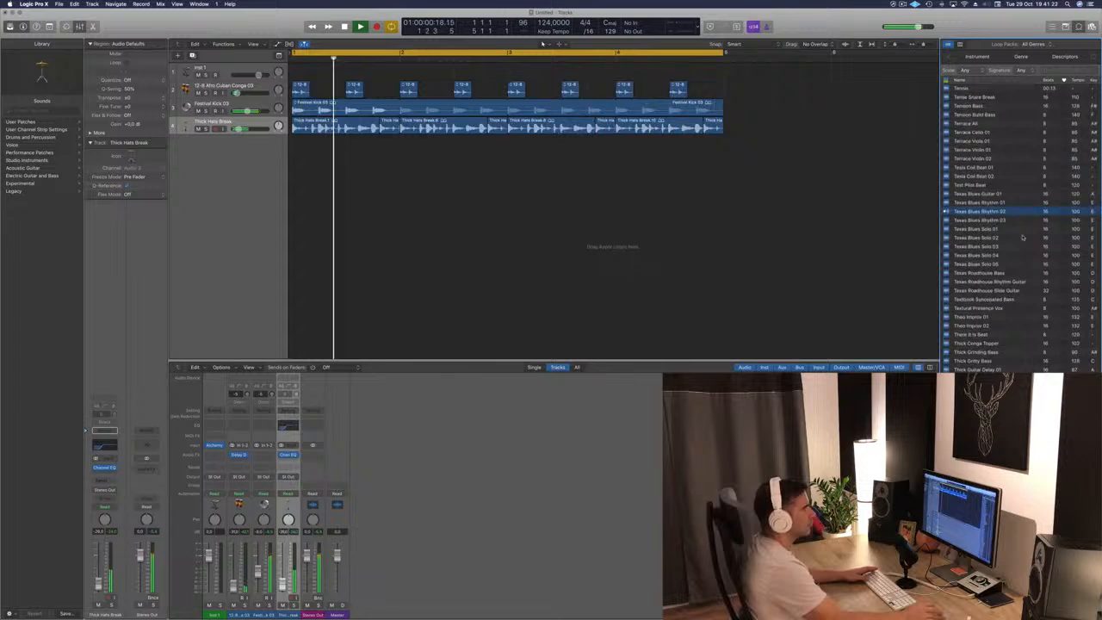
Audition Texas Blues Rhythm 03, Texas Blues Solo 03 and Texas Roadhouse Bass over the playing beat
click(981, 221)
click(976, 246)
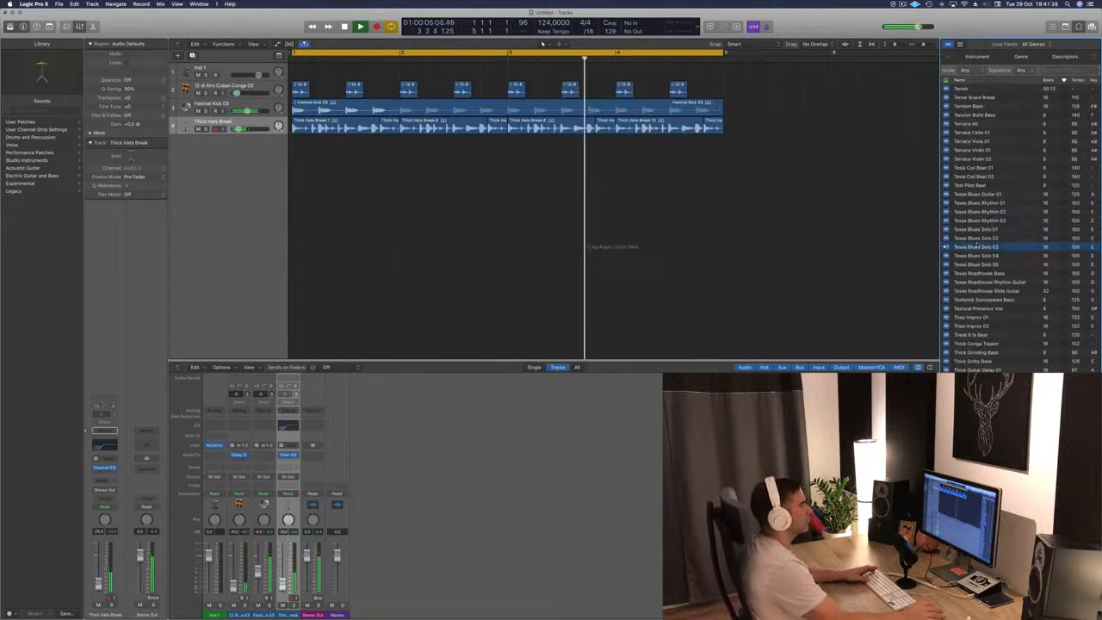
scroll(999, 265, down, 1)
click(1000, 255)
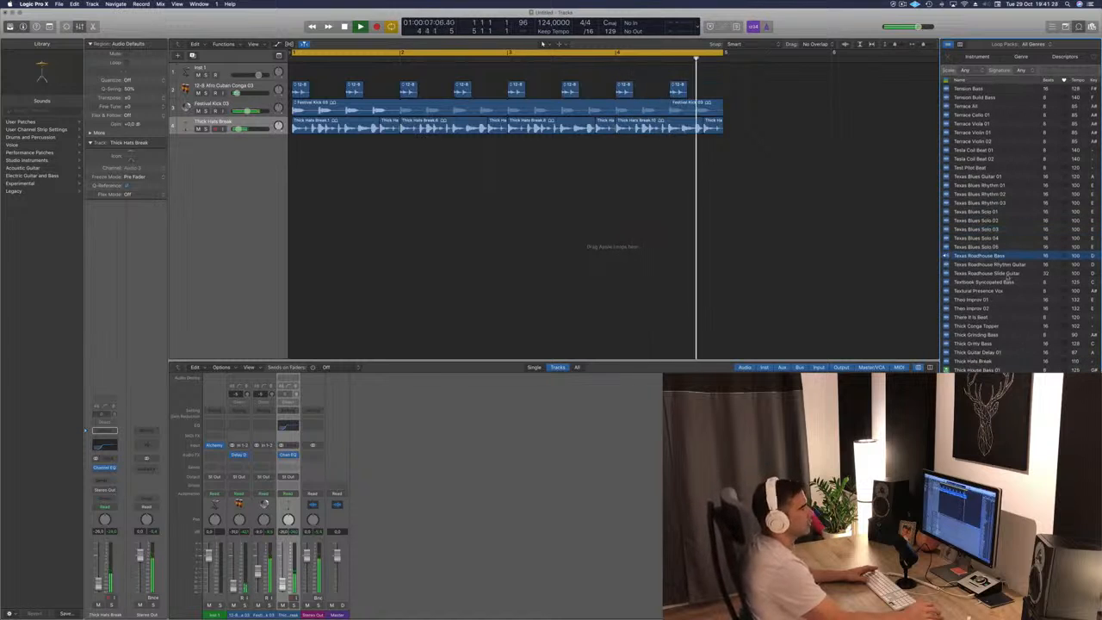
scroll(1007, 275, down, 1)
scroll(1009, 279, down, 1)
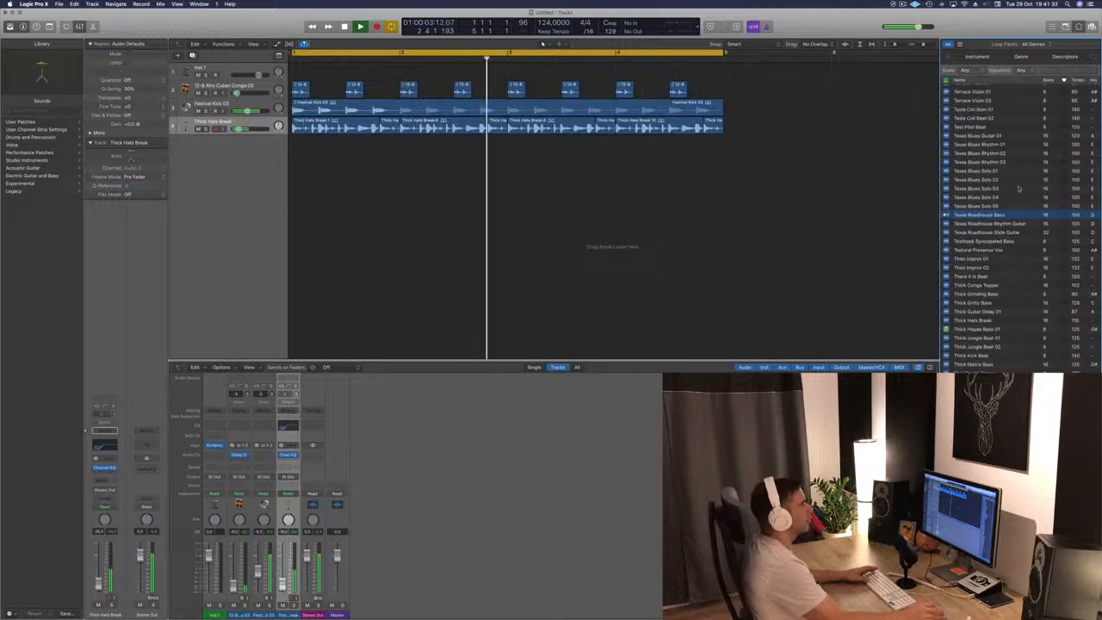
Stop playback, add the Texas Roadhouse Bass loop on a new track at bar 1 and restart playback
key(space)
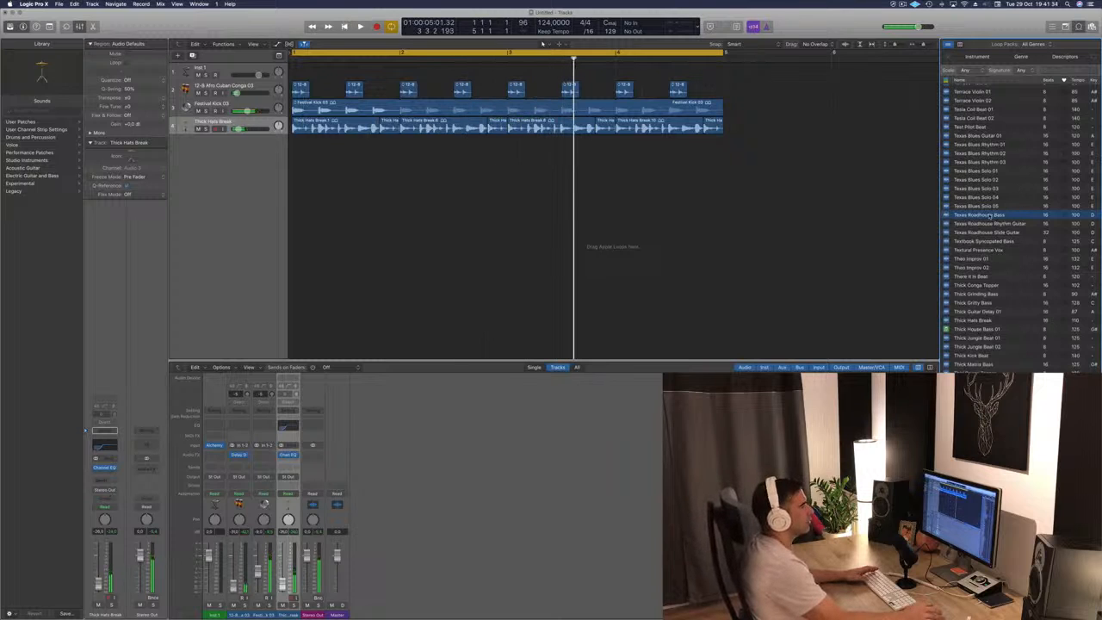
drag(990, 214, 332, 185)
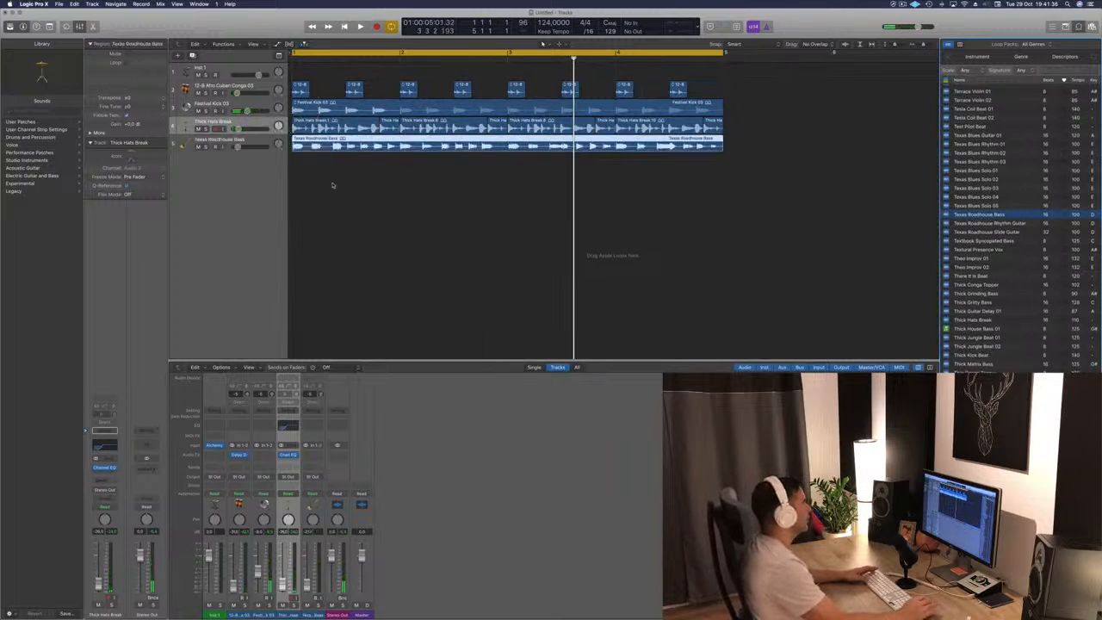
key(space)
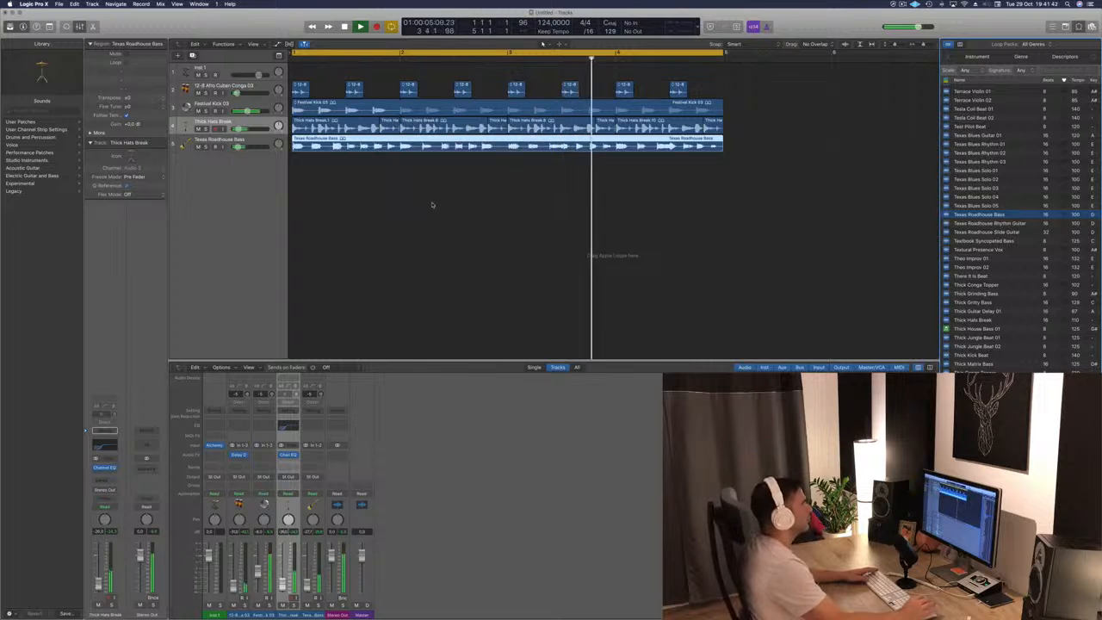
Fine-tune the volumes of the Texas Roadhouse Bass and conga tracks during playback
drag(238, 147, 240, 147)
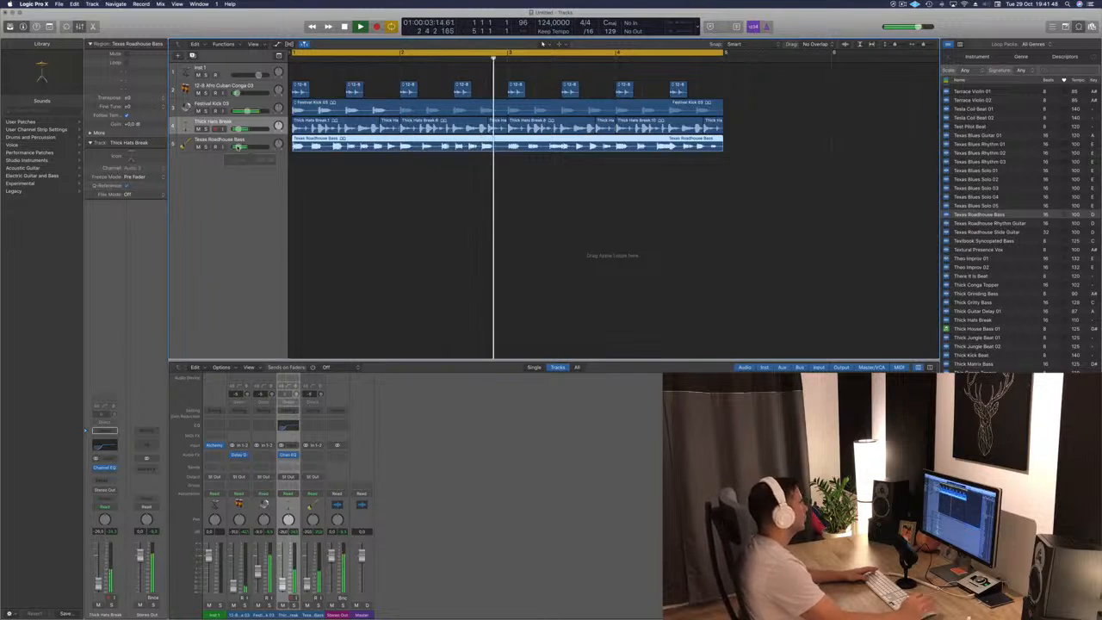
click(344, 226)
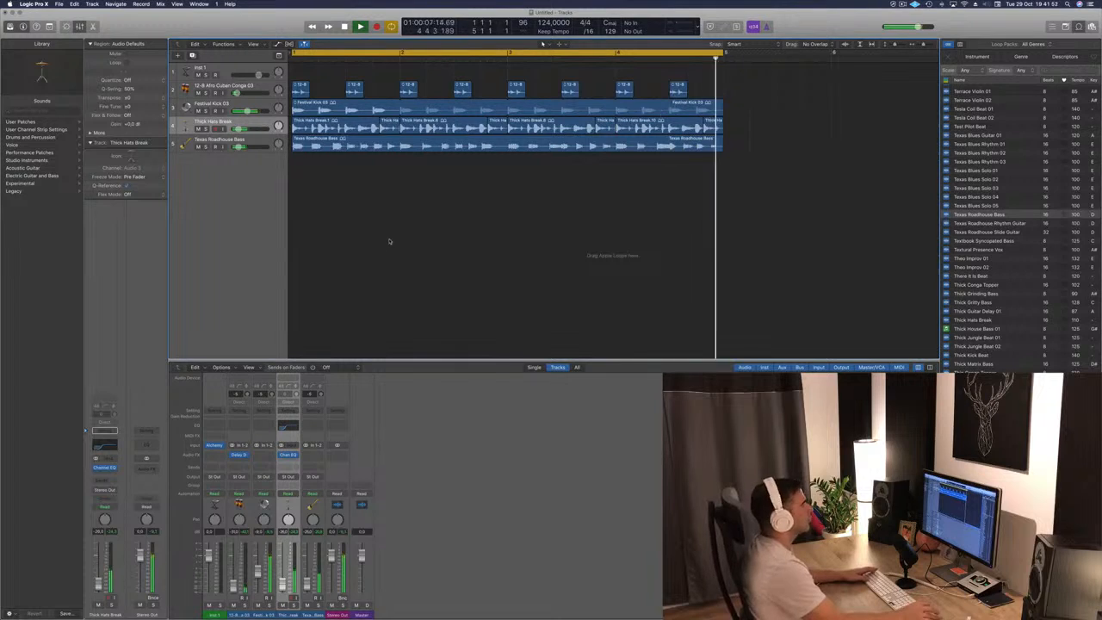
drag(236, 93, 235, 94)
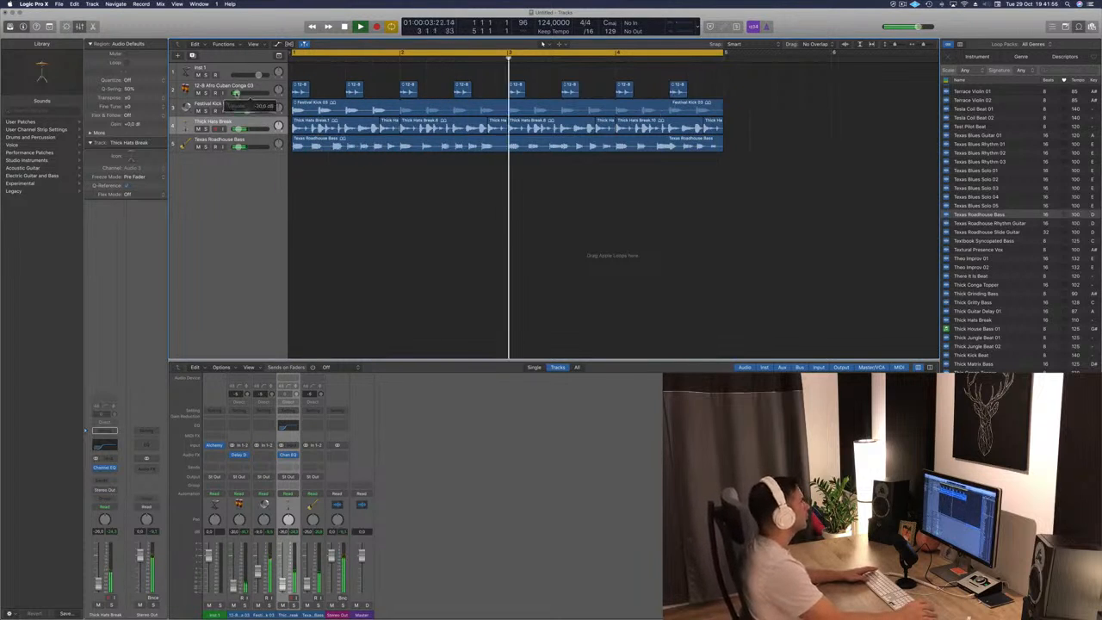
Try shifting all conga segments slightly later in two small moves, and undo both moves
drag(754, 74, 308, 91)
click(334, 72)
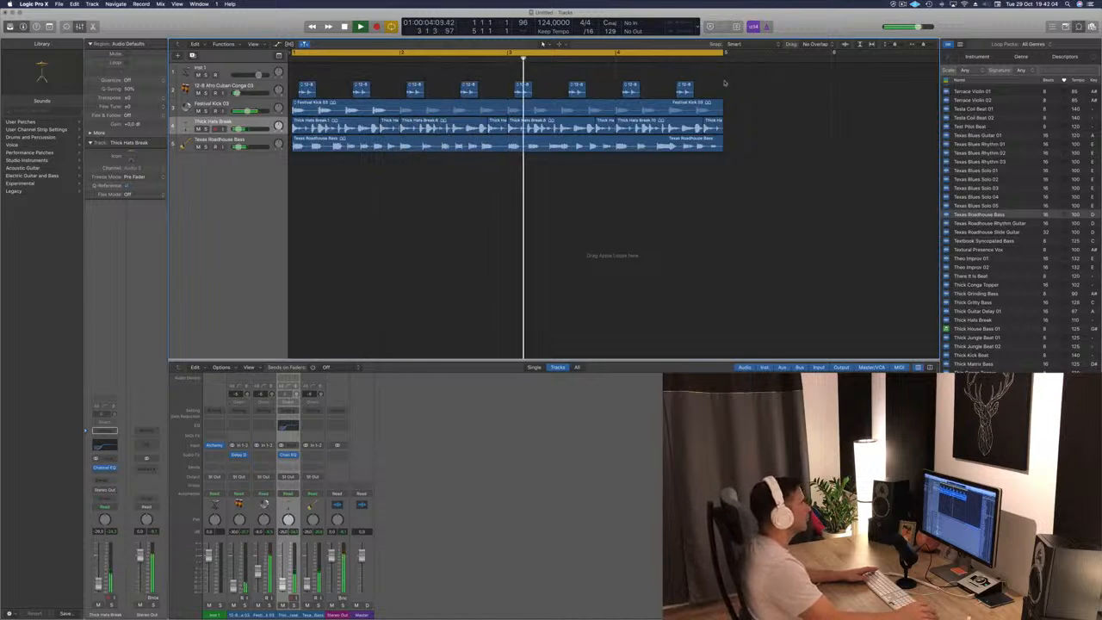
drag(726, 82, 312, 90)
click(560, 251)
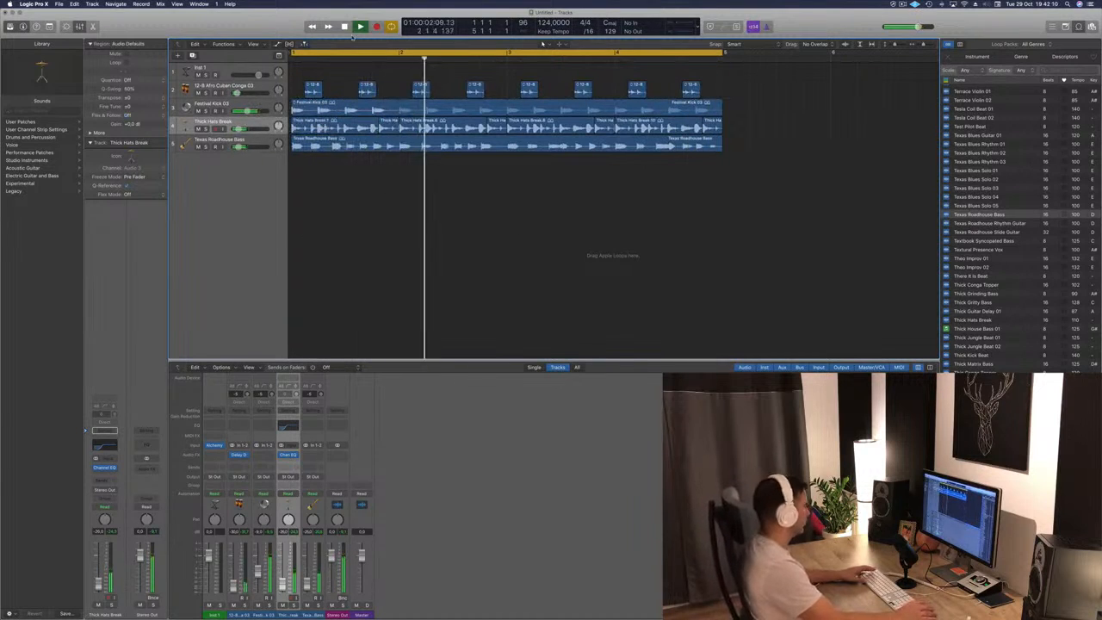
key(super+z)
key(super+z)
key(space)
key(space)
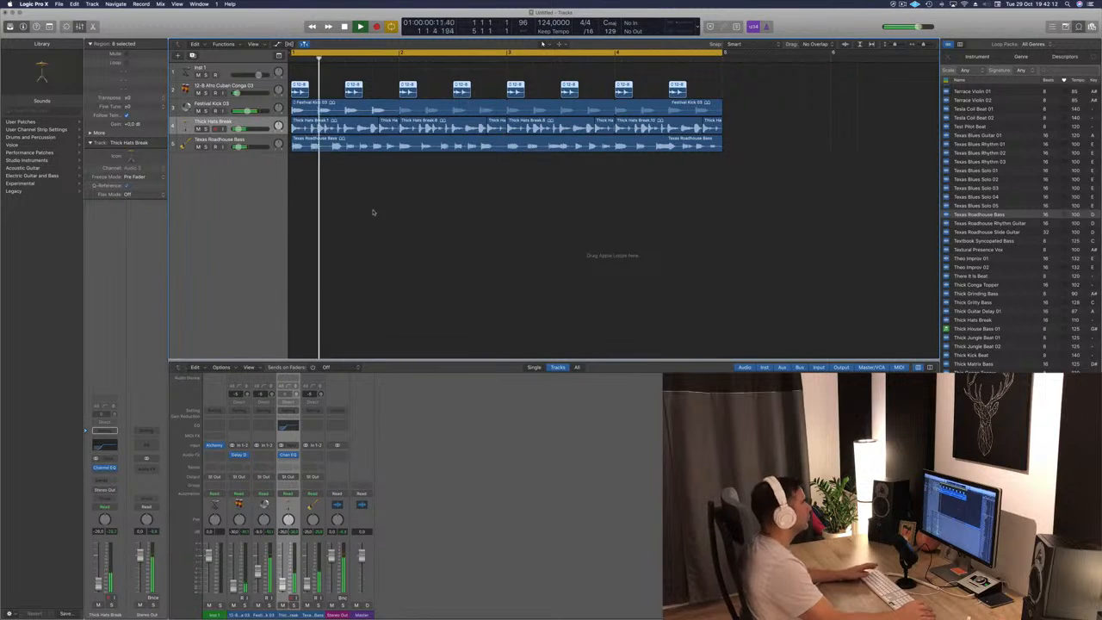
click(364, 253)
Audition the Theo Improv 01 and Theo Improv 02 loops over the playing beat
scroll(1006, 255, down, 2)
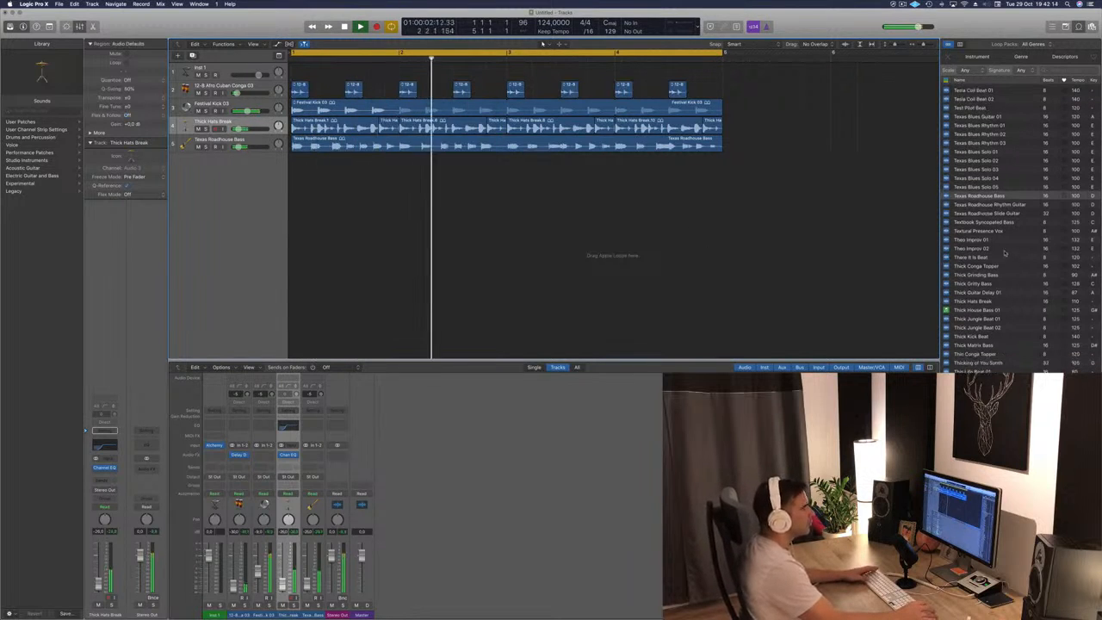
click(970, 240)
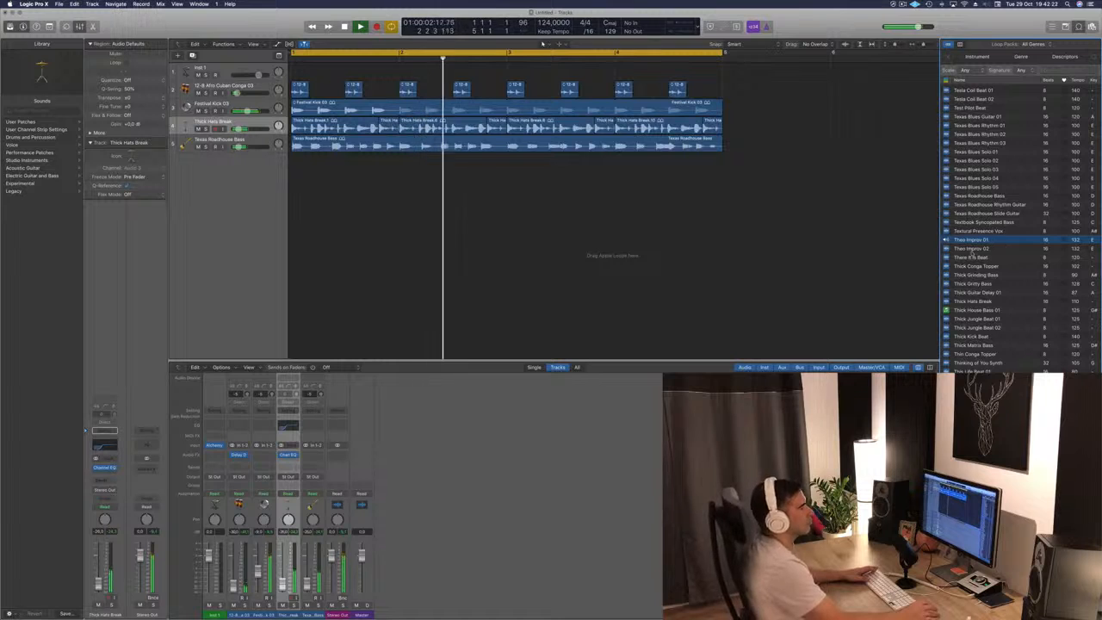
click(977, 248)
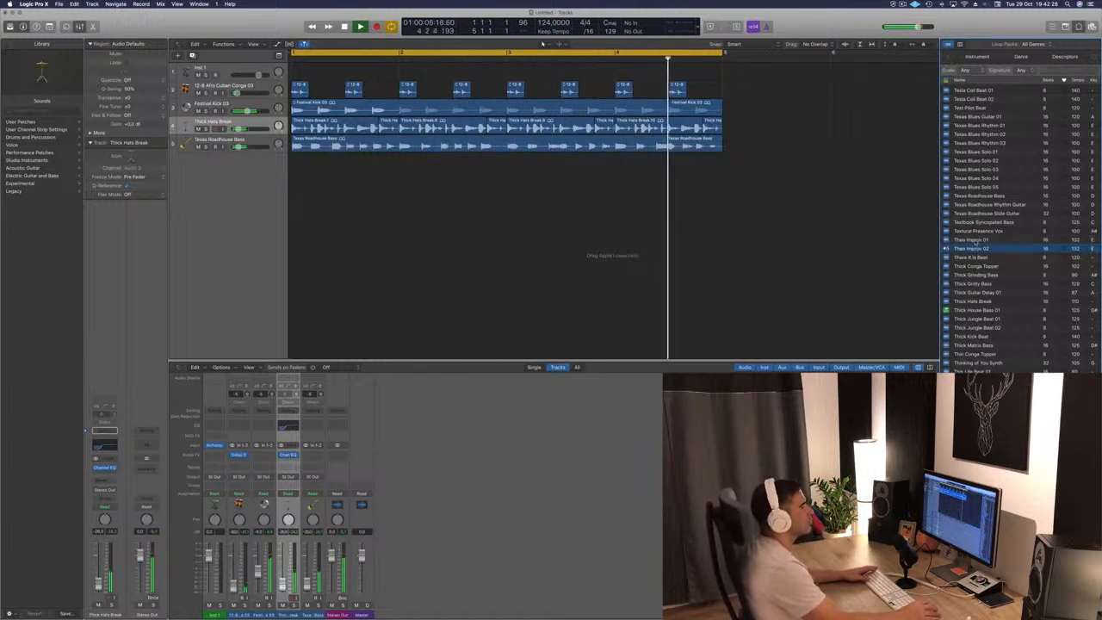
click(975, 241)
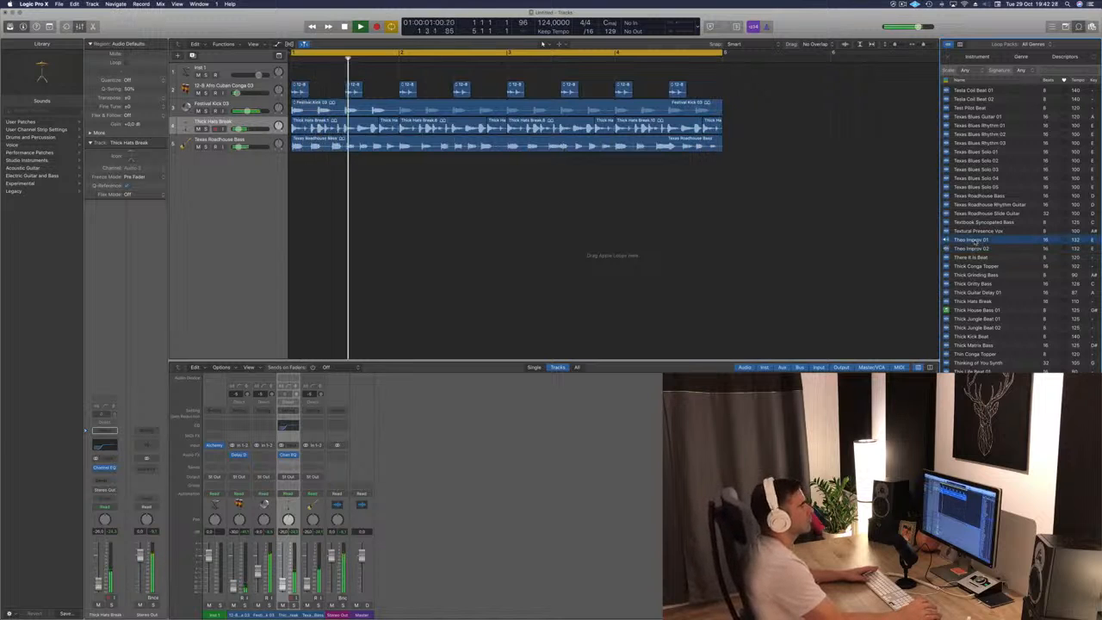
Add the Theo Improv 01 loop on a new track at bar 1 and select that track
drag(918, 229, 245, 168)
key(super+Left)
key(super+Up)
key(super+Left)
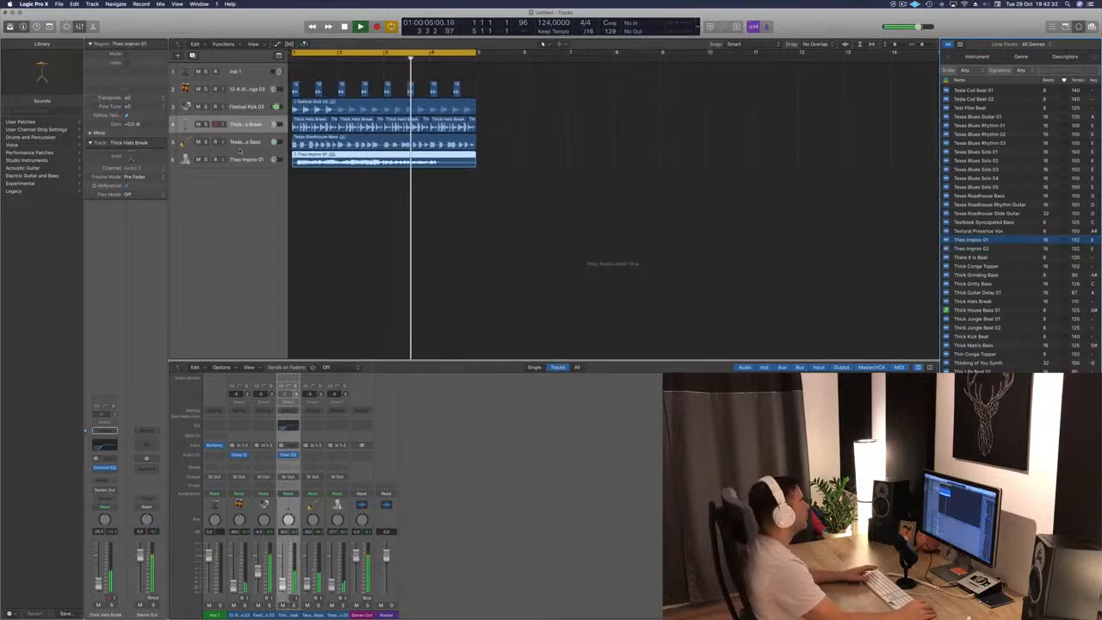
click(239, 161)
key(space)
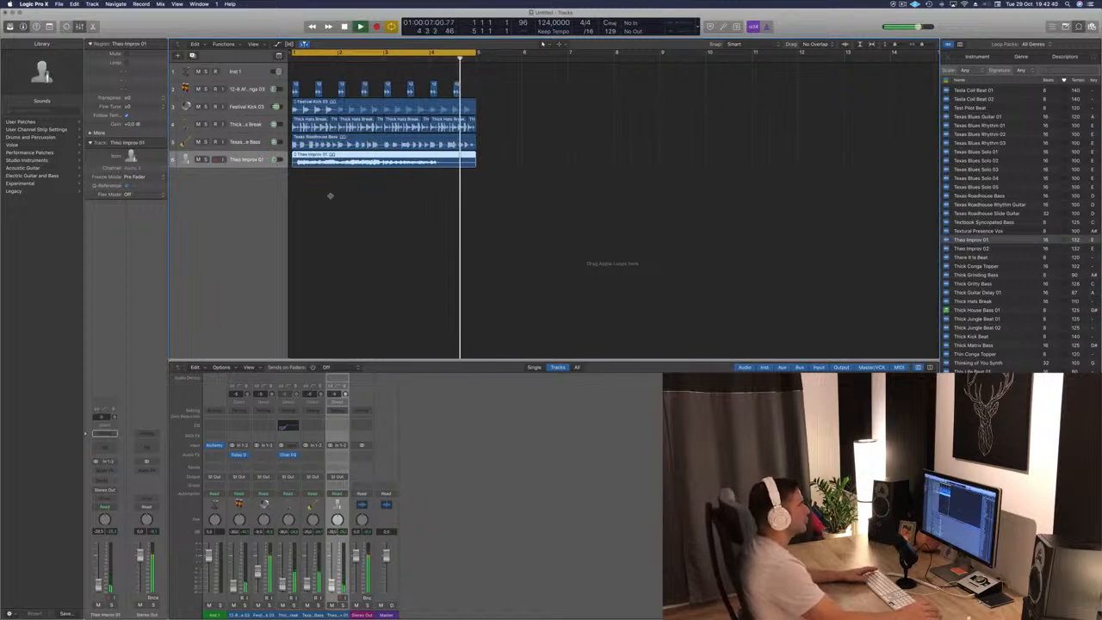
Add the Theo Improv 02 loop on a new track near bar 4 and move it slightly before that bar
click(983, 249)
drag(987, 250, 435, 209)
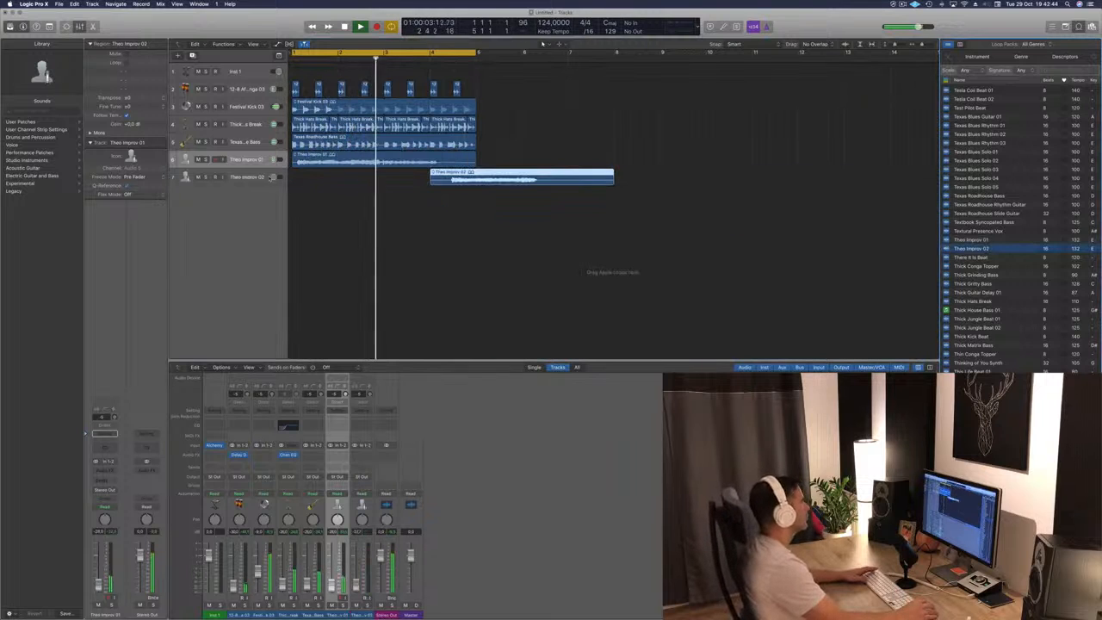
drag(484, 178, 473, 177)
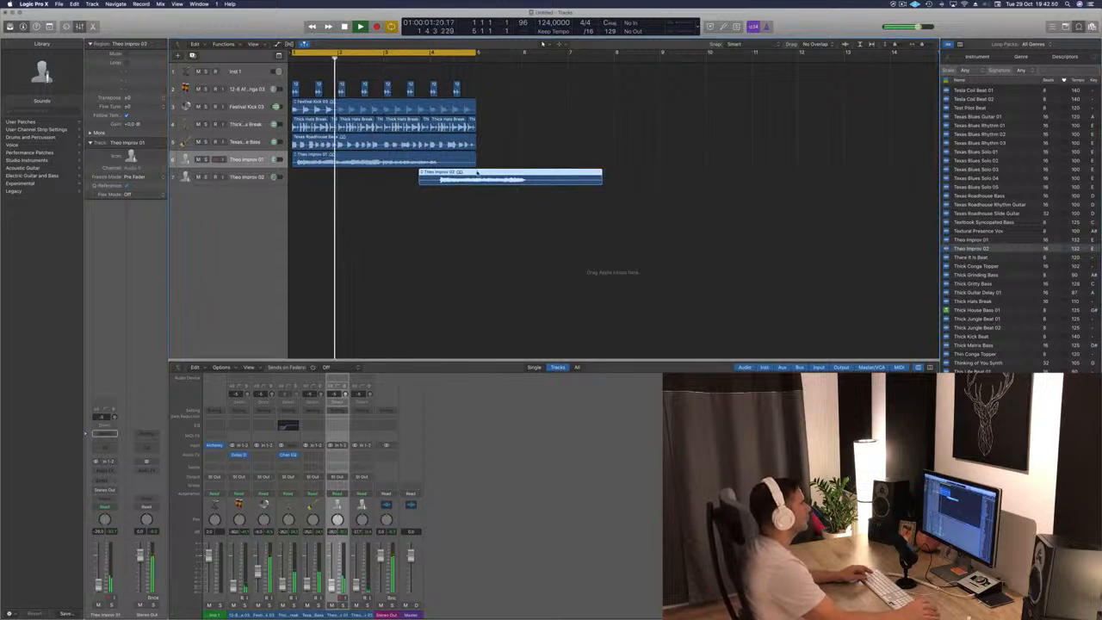
Extend the cycle range to bar 9 and copy the loop regions of the first four bars to bar 5
drag(475, 53, 663, 52)
drag(457, 142, 493, 163)
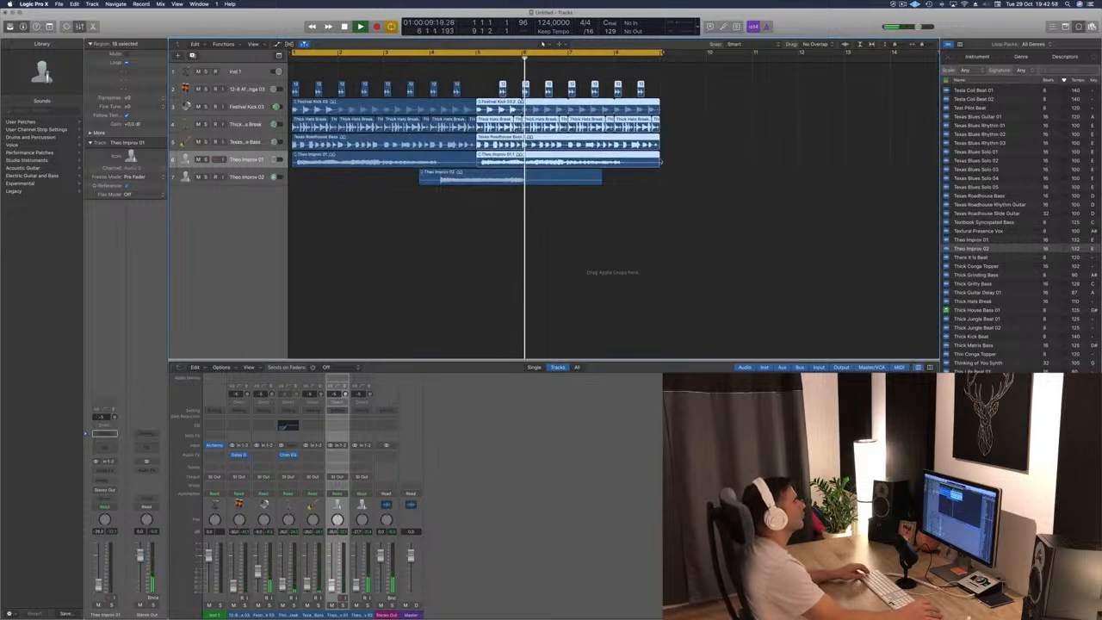
Delete the Theo Improv 01 copy at bar 5 and restart playback from the beginning
click(585, 211)
click(603, 161)
key(Delete)
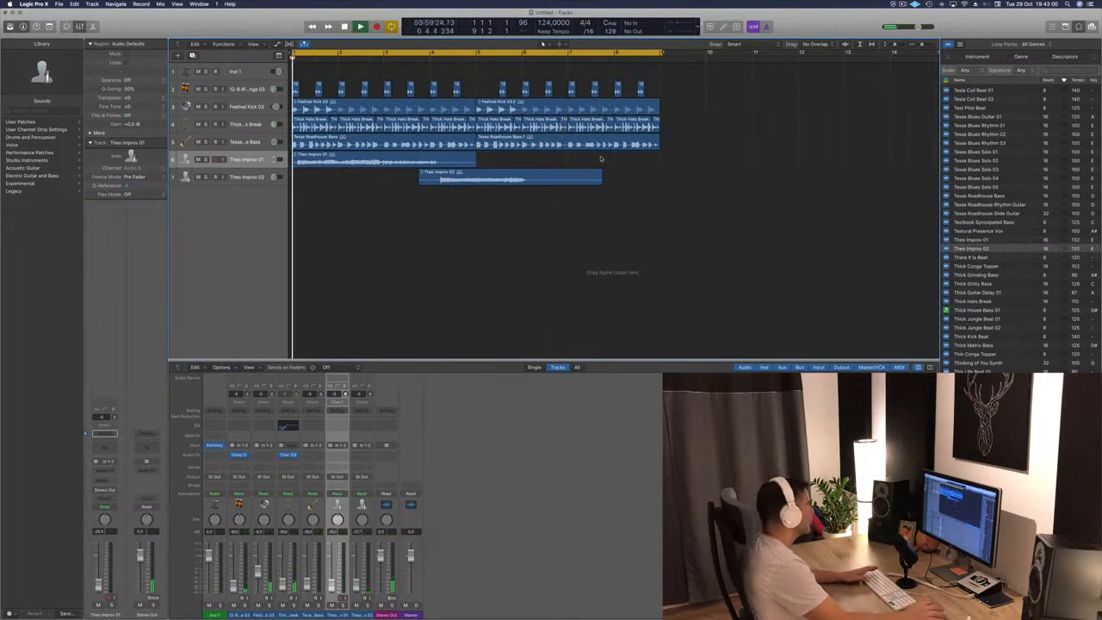
key(Return)
Add a send to Bus 1 on the Theo Improv 01 track and restart playback from the beginning
click(238, 155)
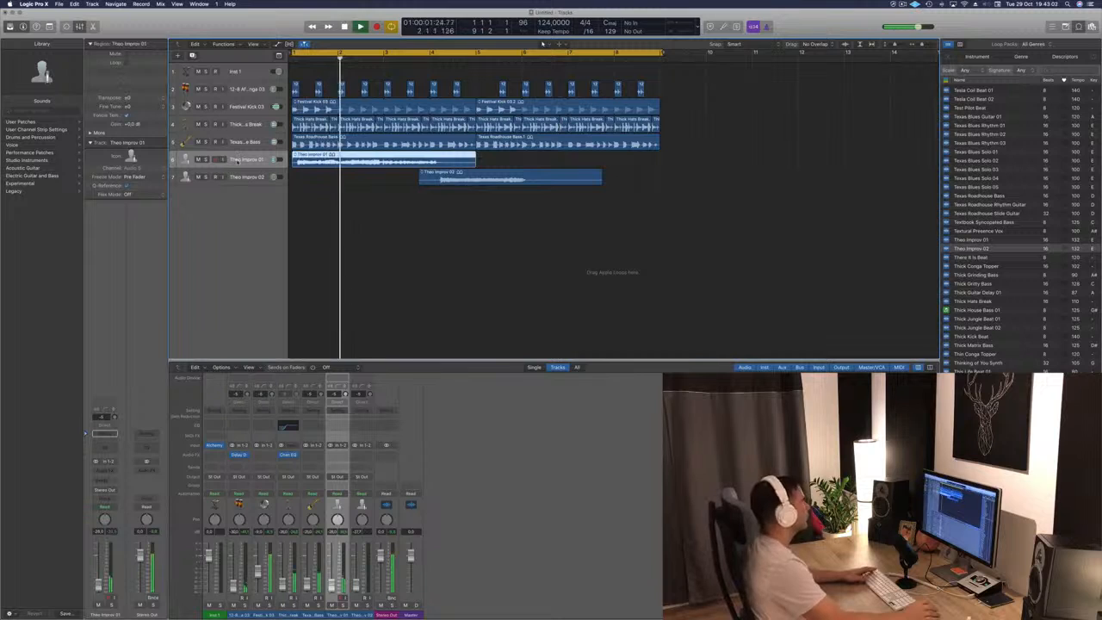
click(104, 482)
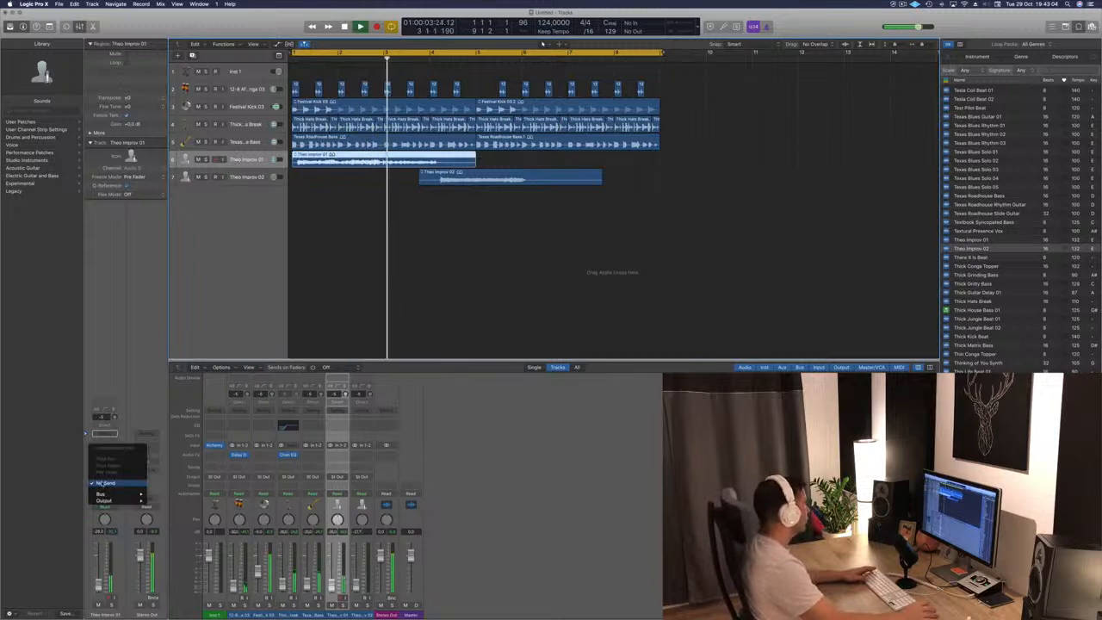
mouse_move(107, 493)
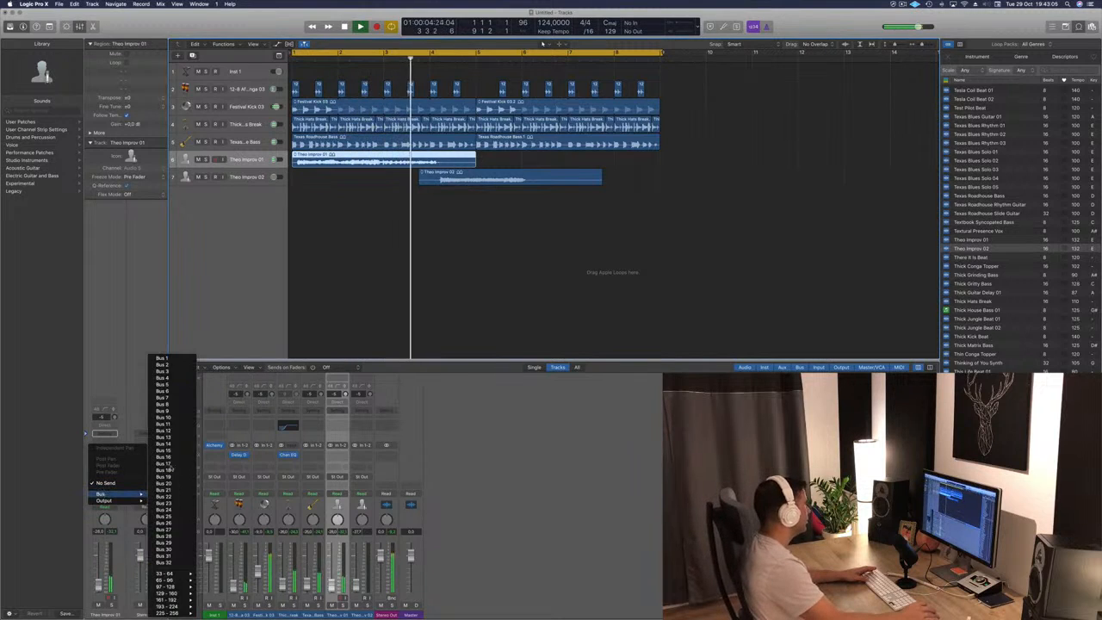
click(183, 360)
key(Return)
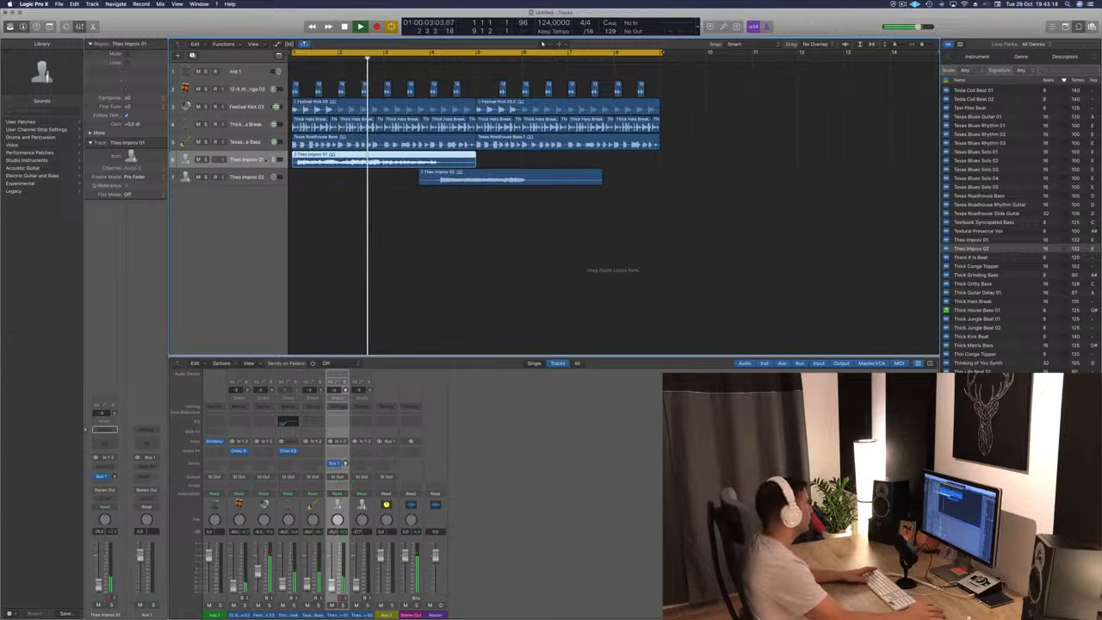
Route the outputs of the Theo Improv 01 and Theo Improv 02 tracks to Bus 1
click(104, 489)
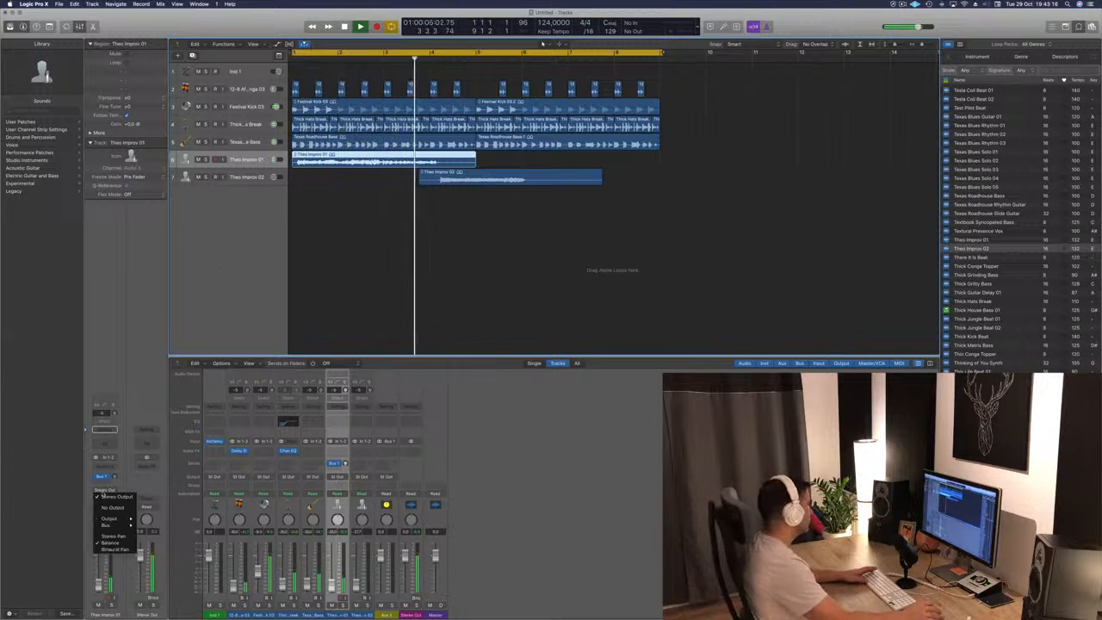
mouse_move(107, 525)
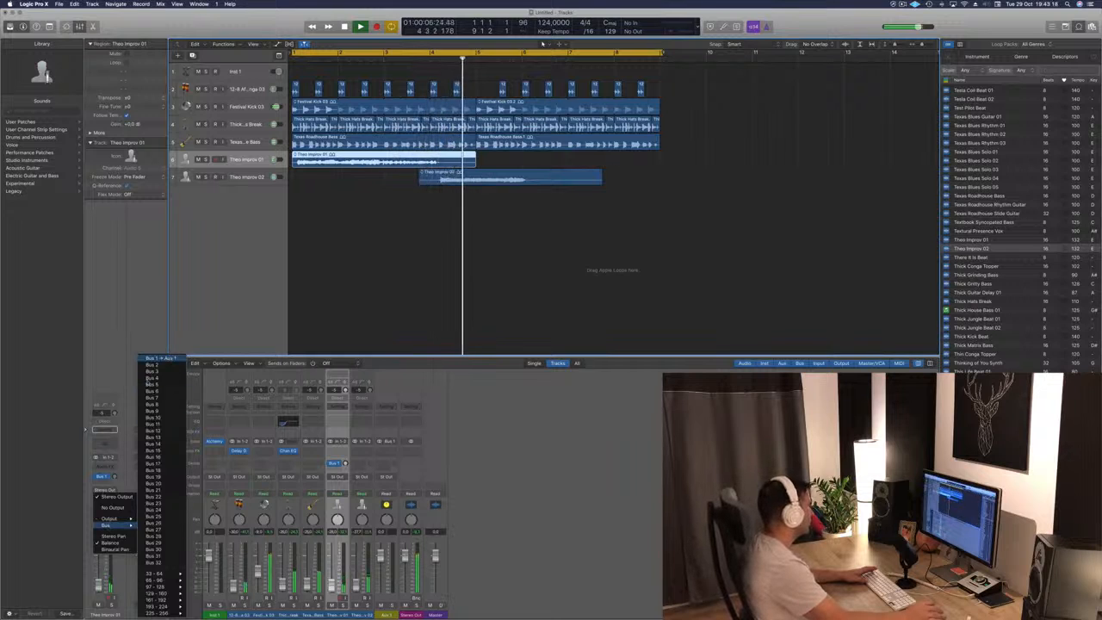
click(162, 357)
click(232, 176)
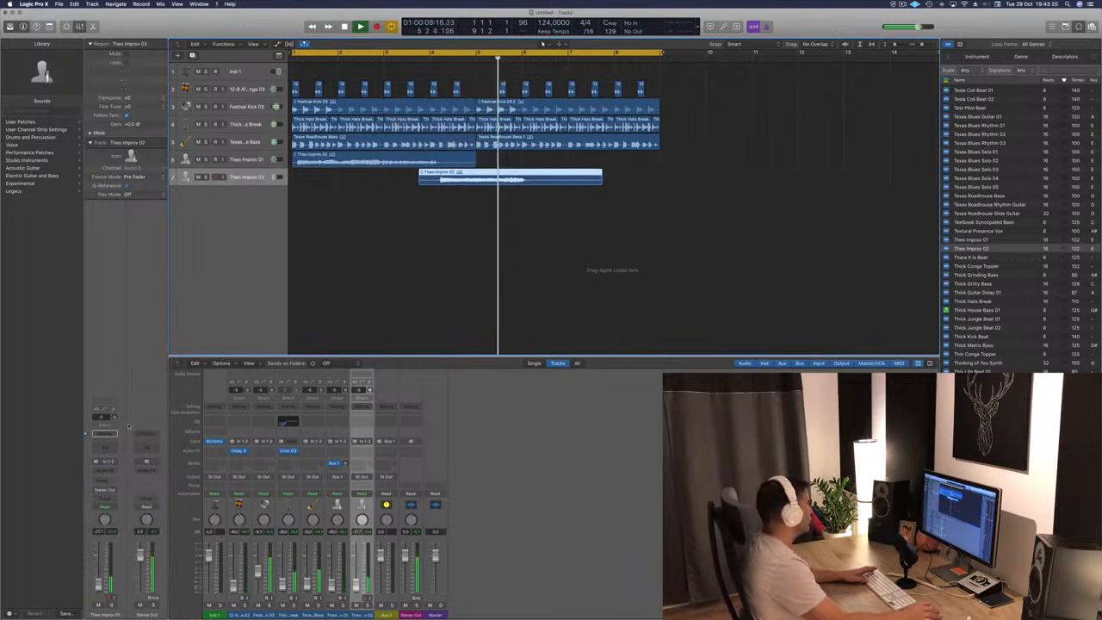
click(103, 490)
mouse_move(105, 520)
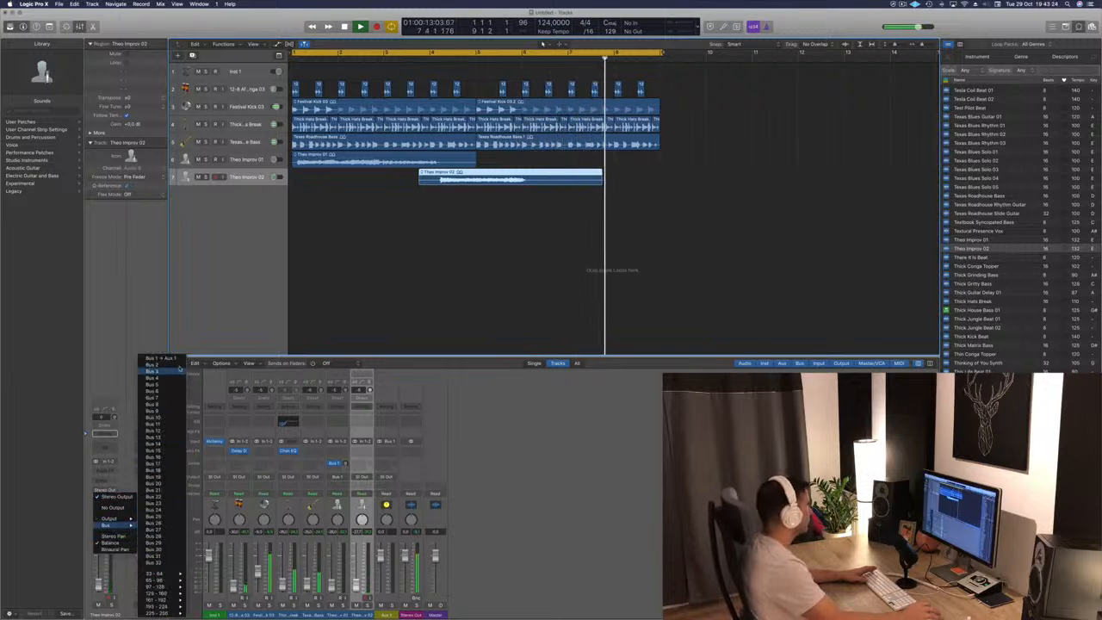
click(179, 359)
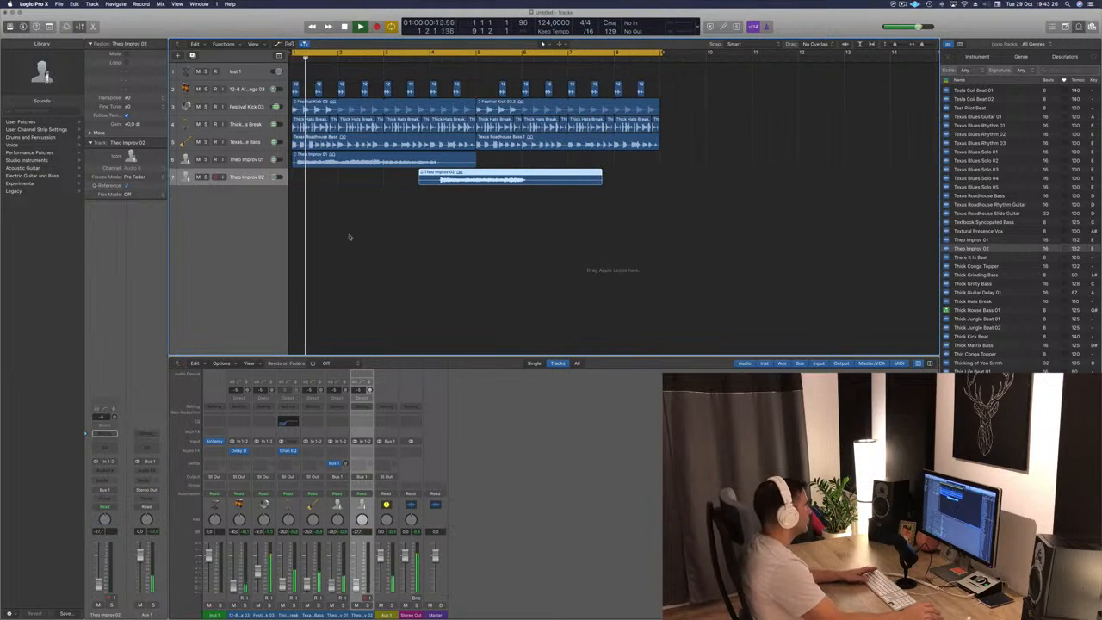
Insert SilverVerb on the Aux 1 channel and load the grandioso preset with the wet level at 24%
click(385, 451)
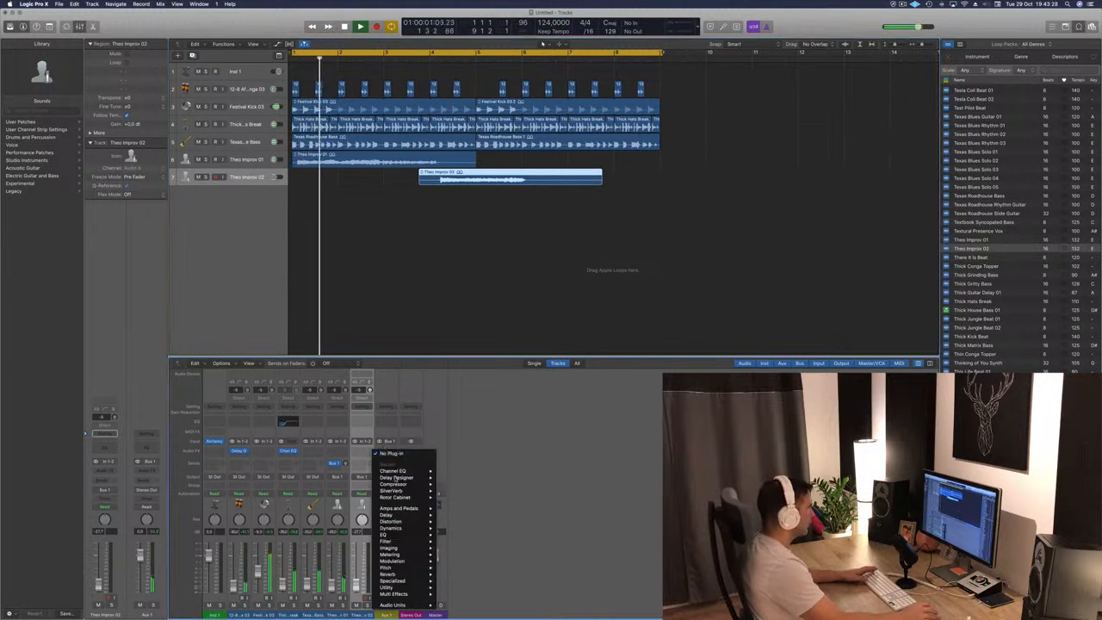
mouse_move(395, 491)
click(452, 491)
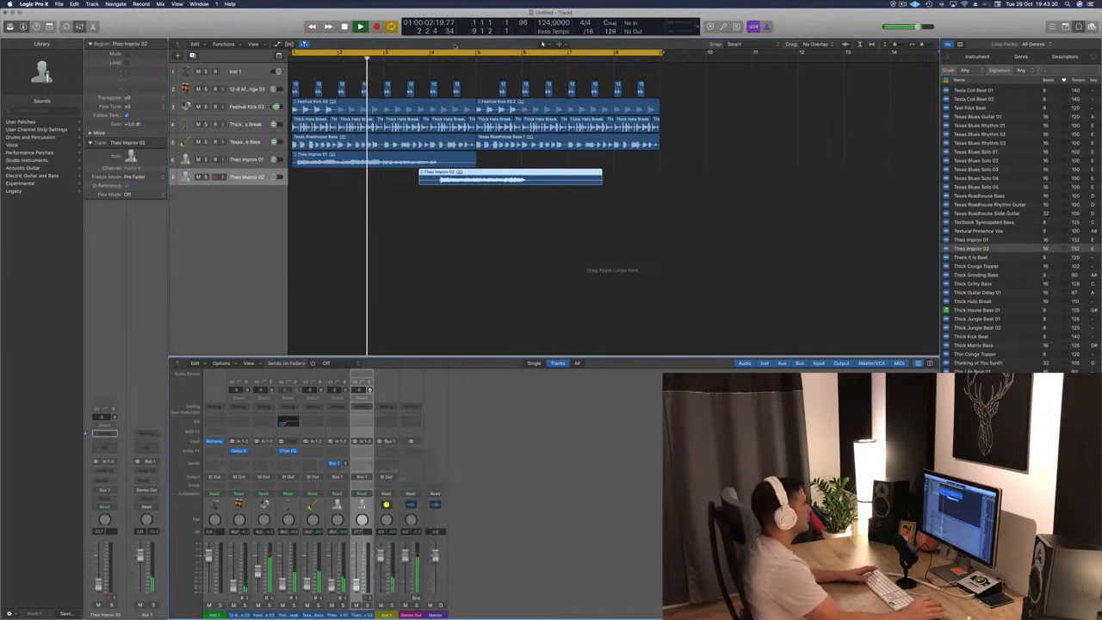
drag(265, 34, 557, 93)
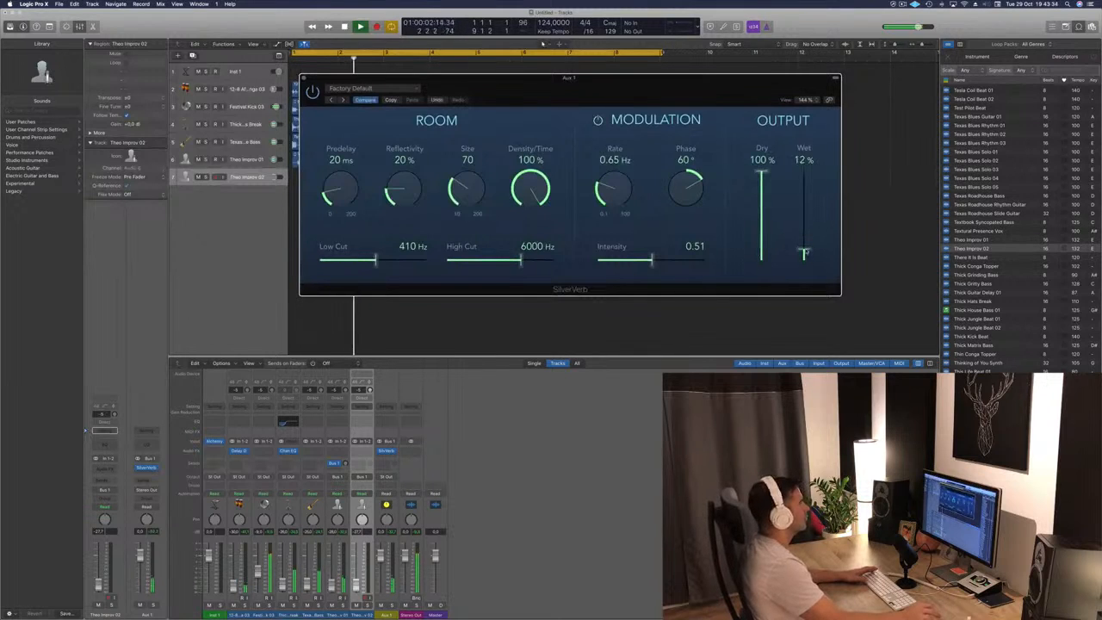
click(361, 89)
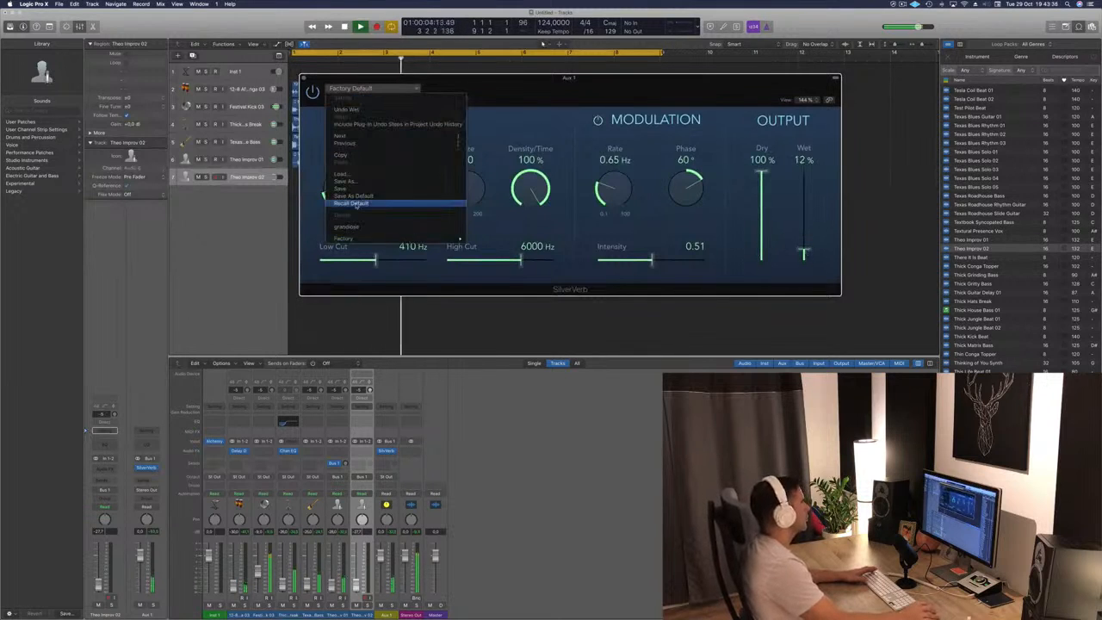
click(349, 226)
drag(627, 83, 610, 83)
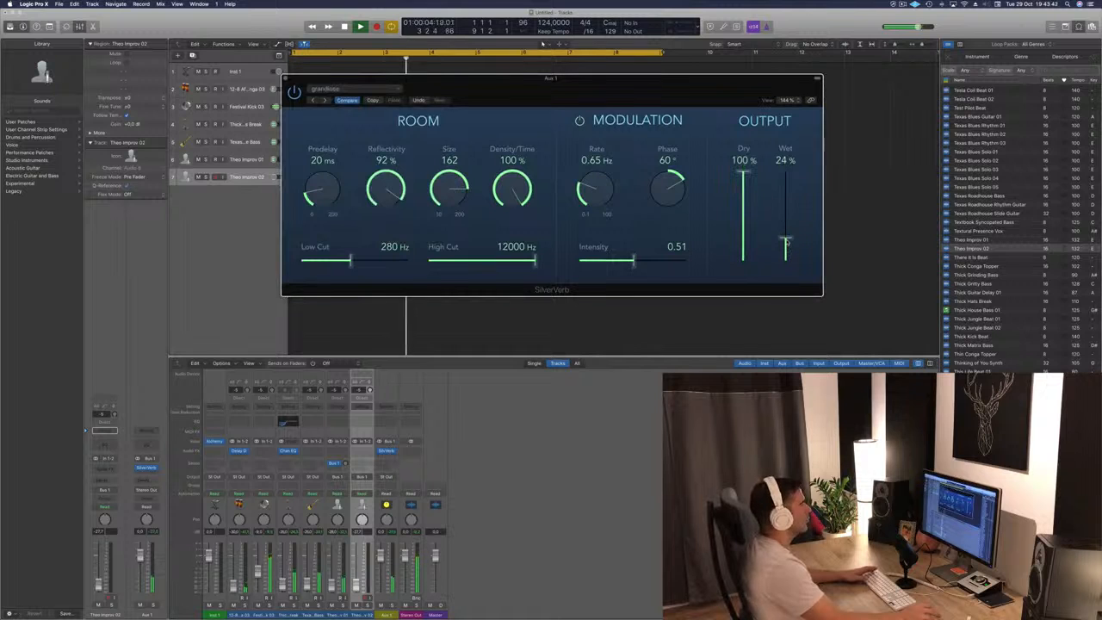
mouse_move(711, 108)
mouse_down()
mouse_move(781, 109)
mouse_move(848, 128)
mouse_move(702, 122)
mouse_up()
key(super+w)
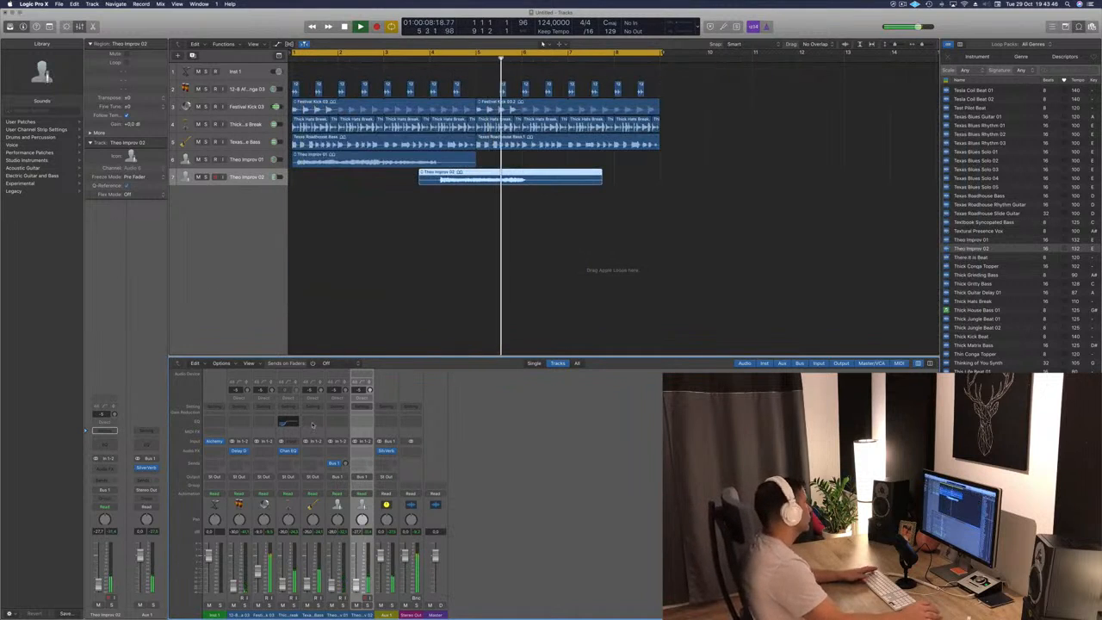
Insert Rotor Cabinet after SilverVerb on the Aux 1 channel and restart playback from the beginning
click(389, 452)
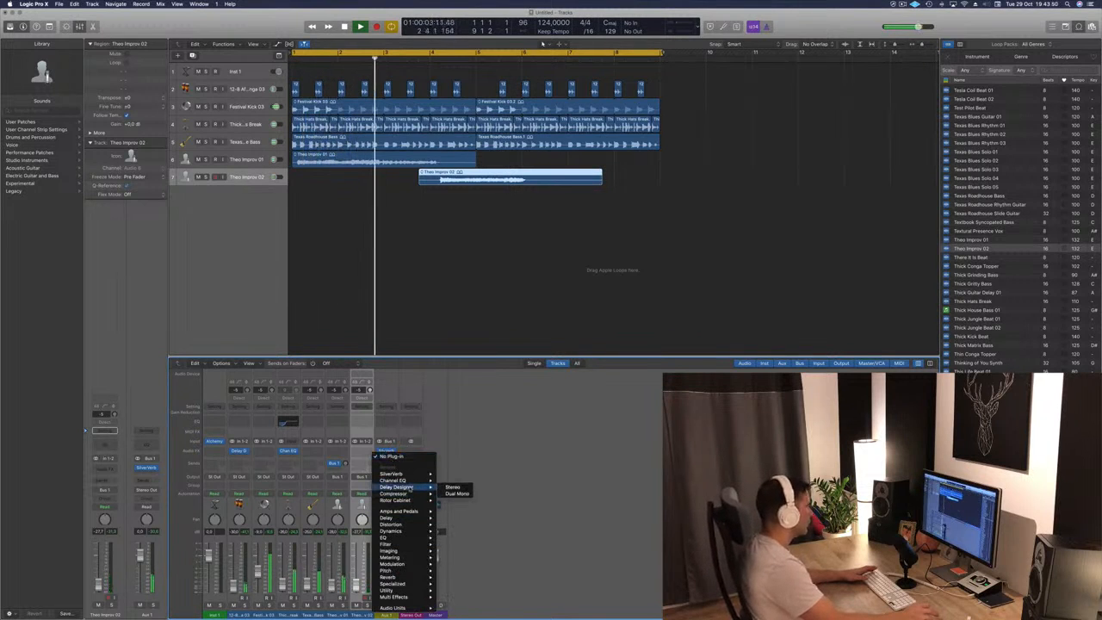
mouse_move(414, 494)
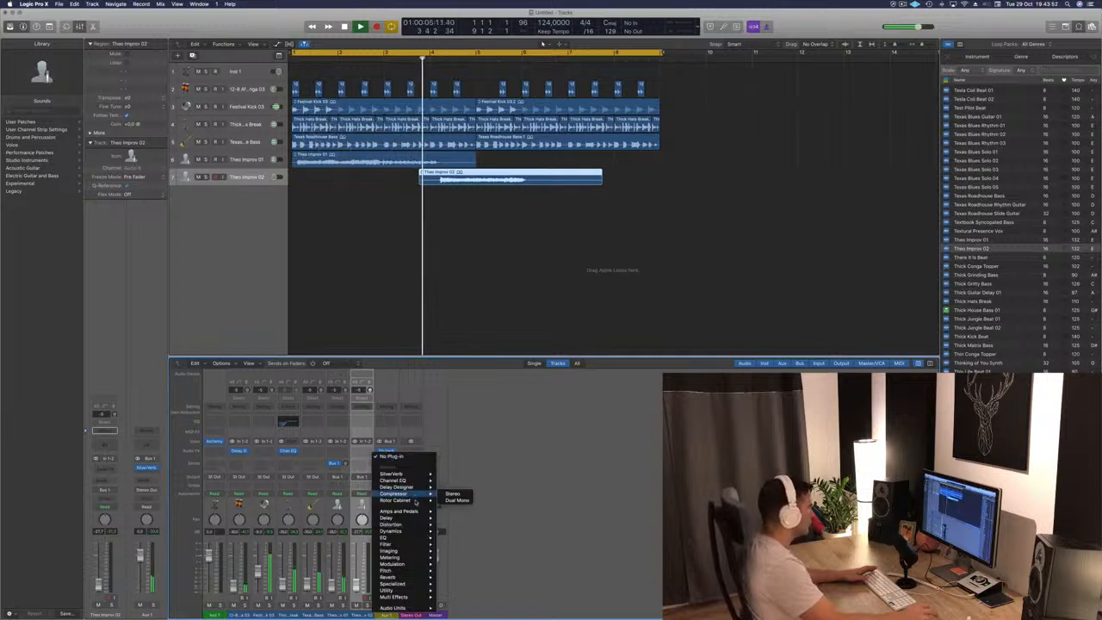
click(487, 467)
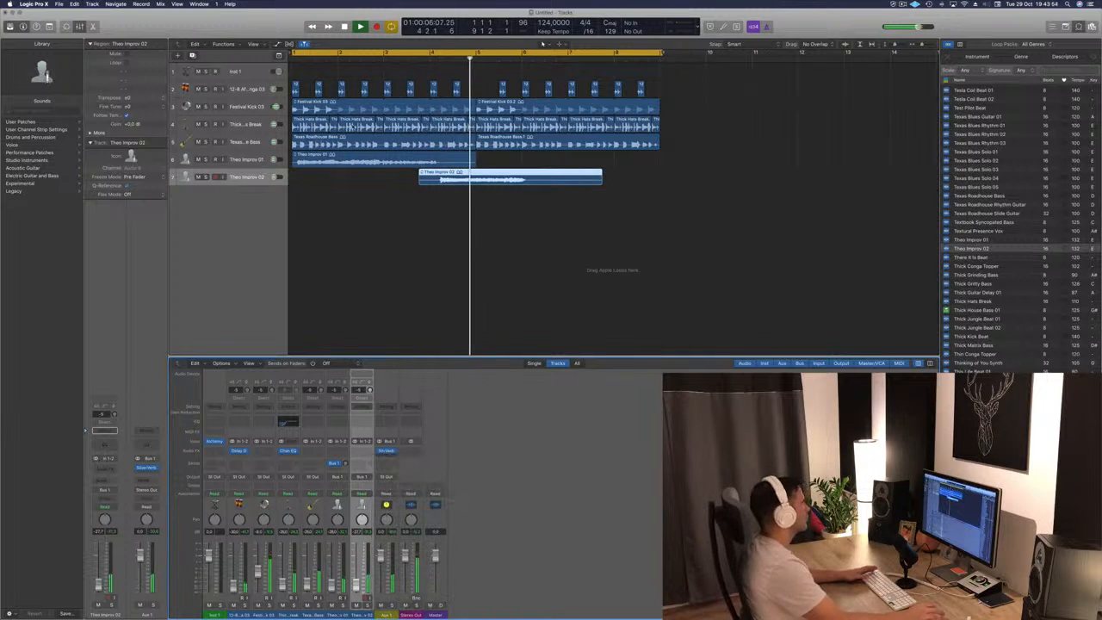
key(space)
key(space)
drag(257, 41, 747, 80)
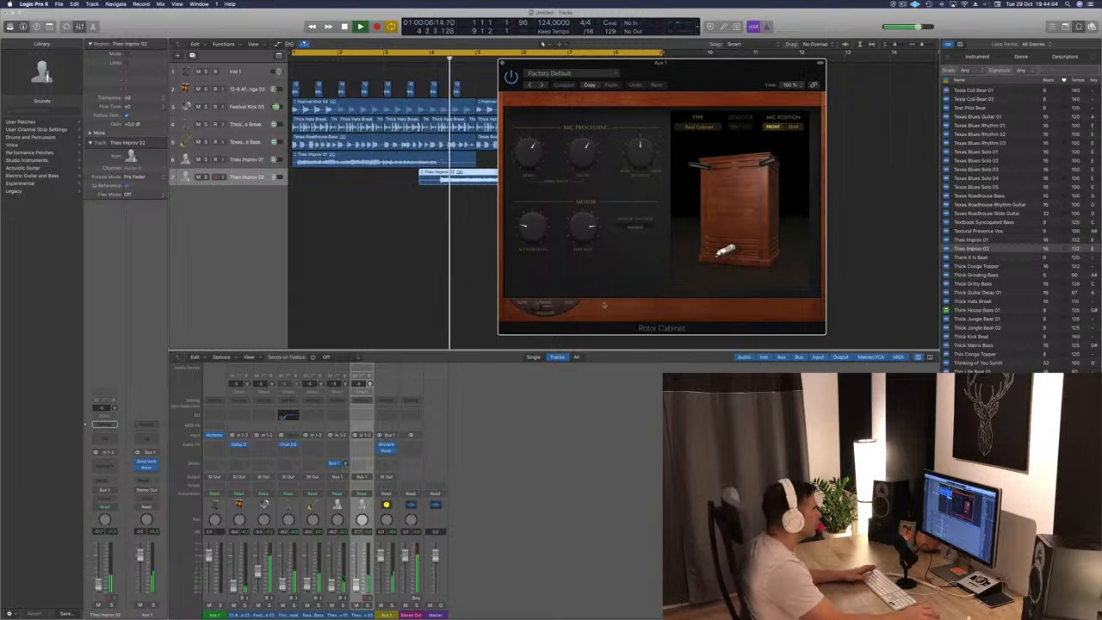
drag(697, 71, 826, 61)
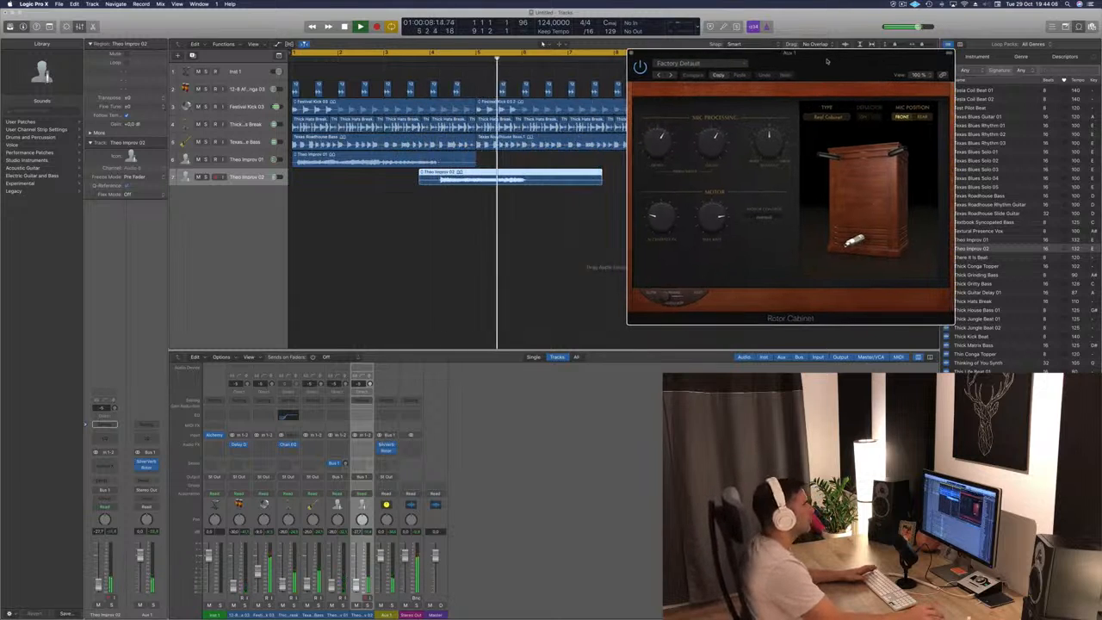
click(631, 55)
key(space)
key(space)
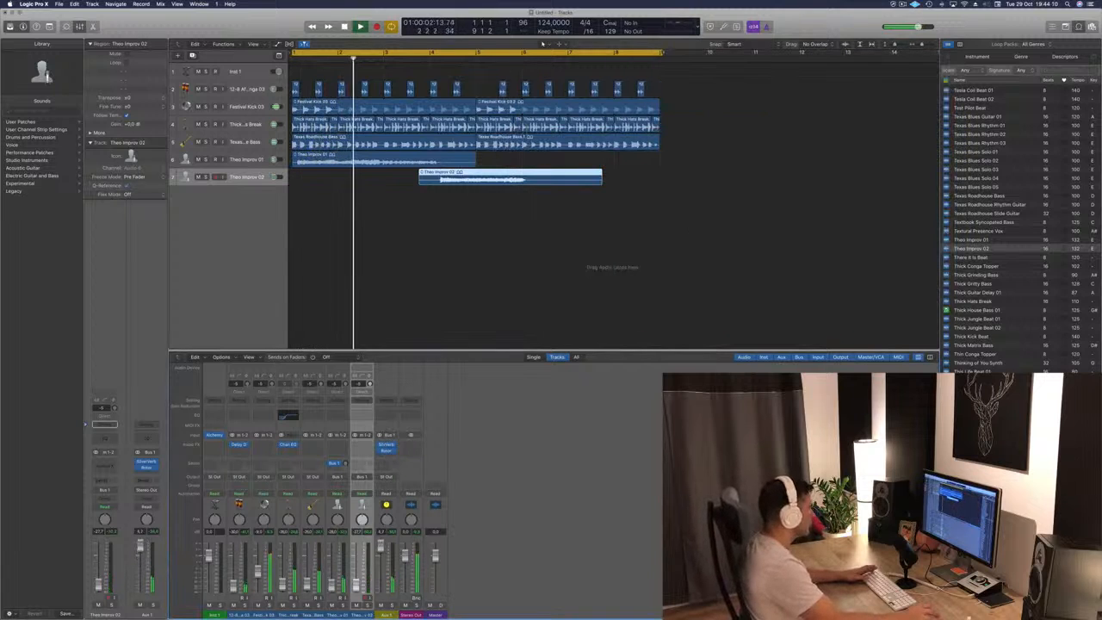
Audition Thick Matrix Bass and This Life Cinematic Beat 02 from the loop library against the playing arrangement
click(507, 272)
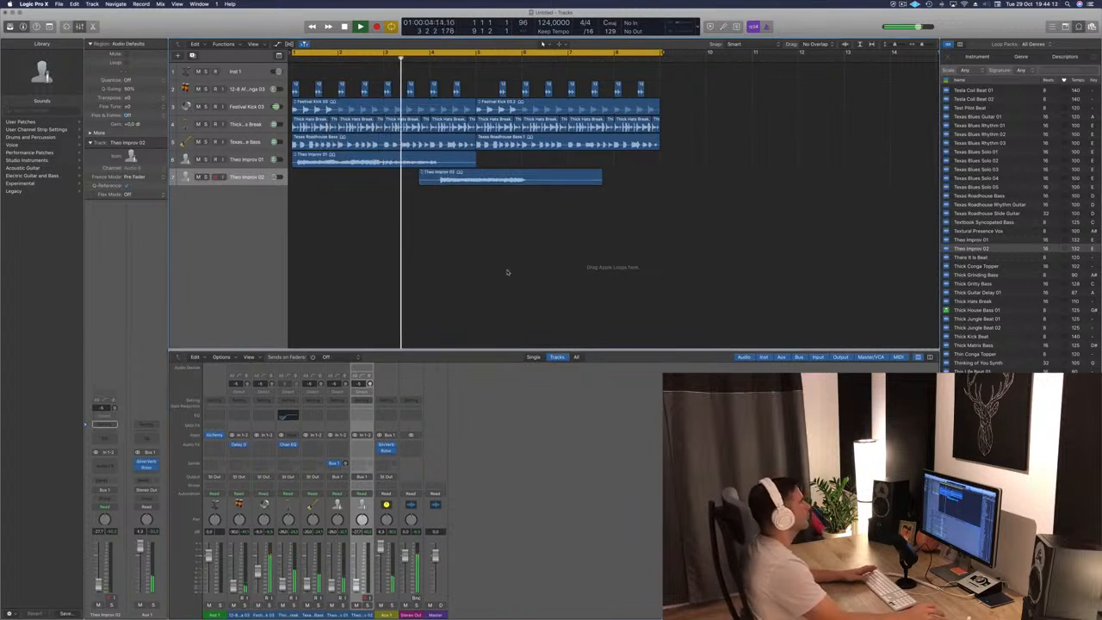
scroll(448, 276, down, 5)
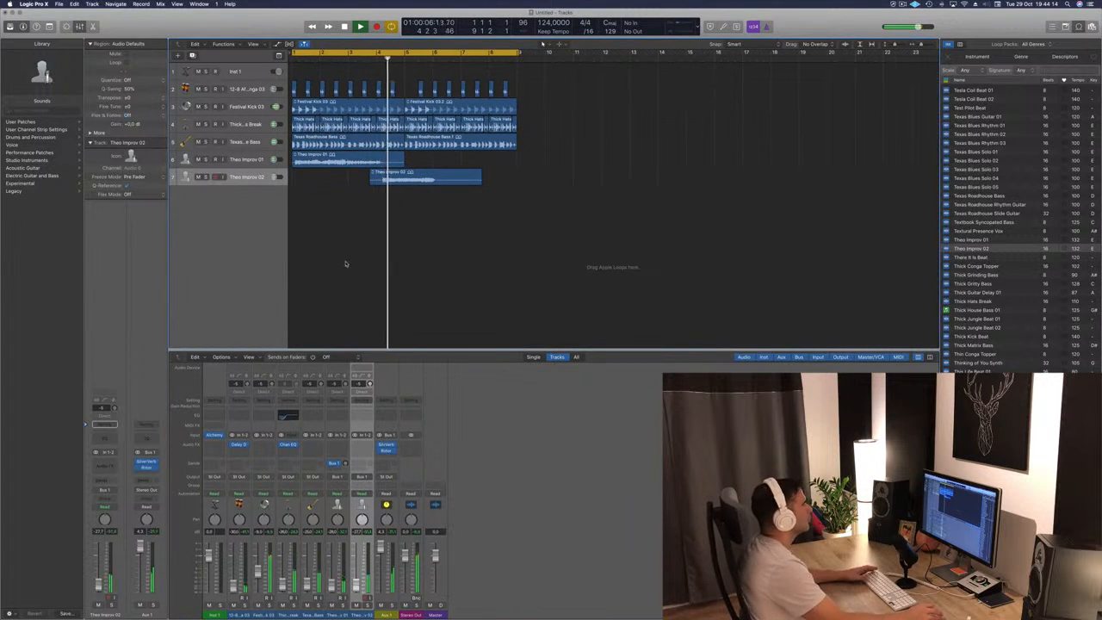
scroll(1013, 314, down, 1)
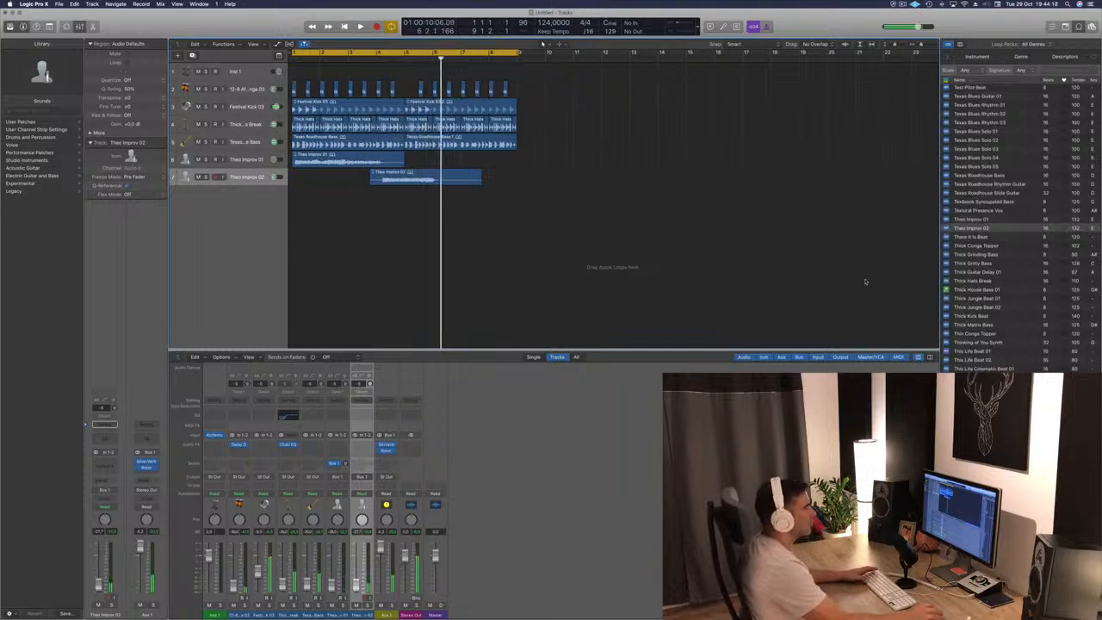
key(space)
click(975, 327)
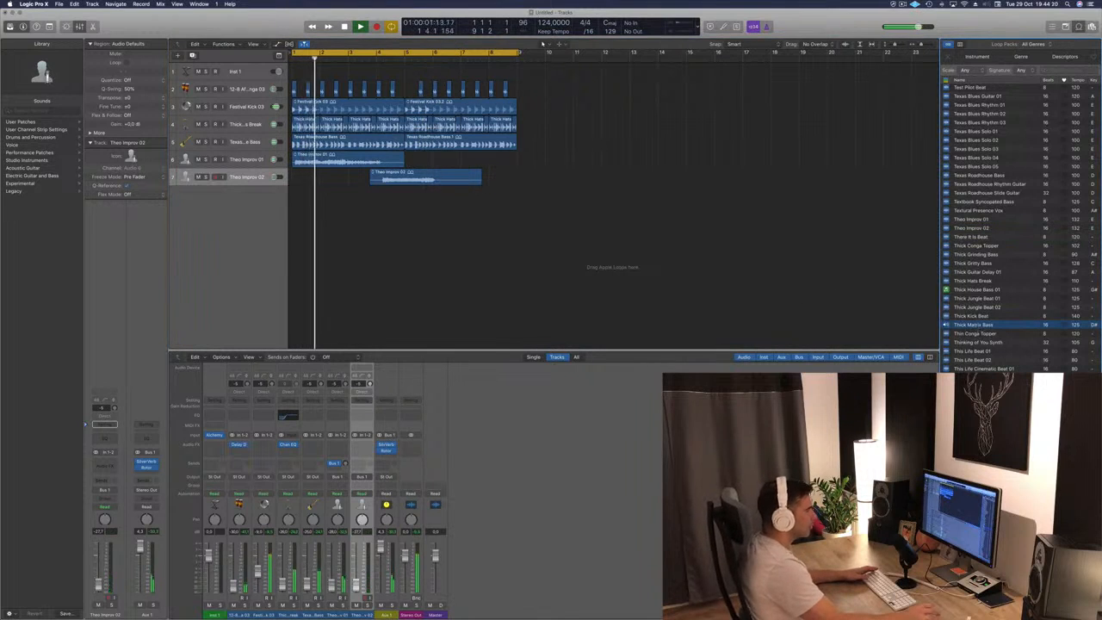
scroll(1003, 347, down, 2)
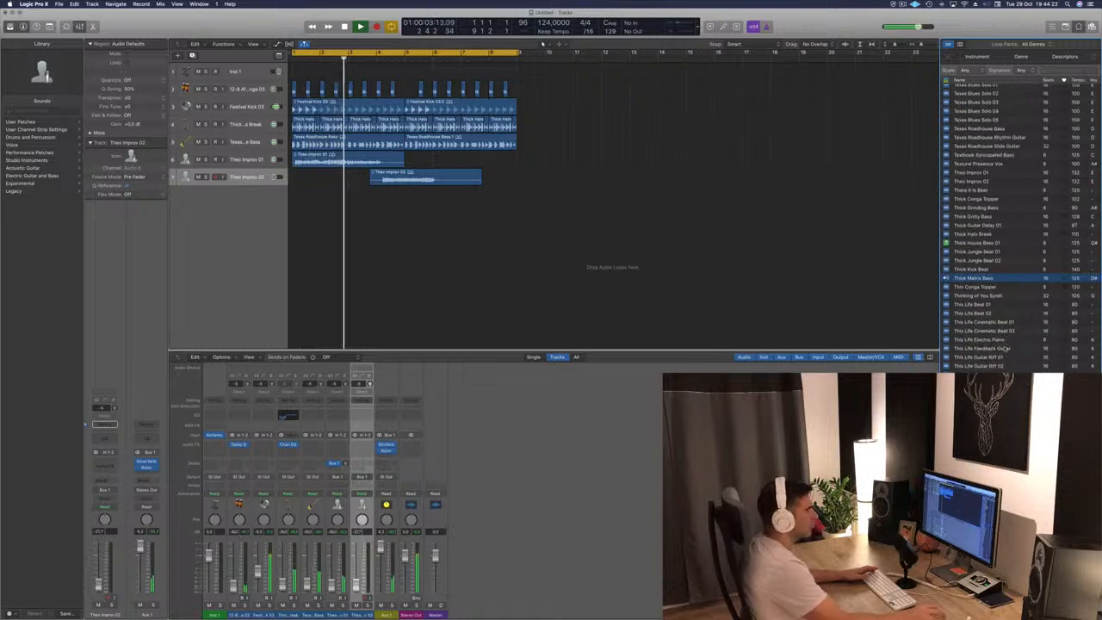
click(968, 331)
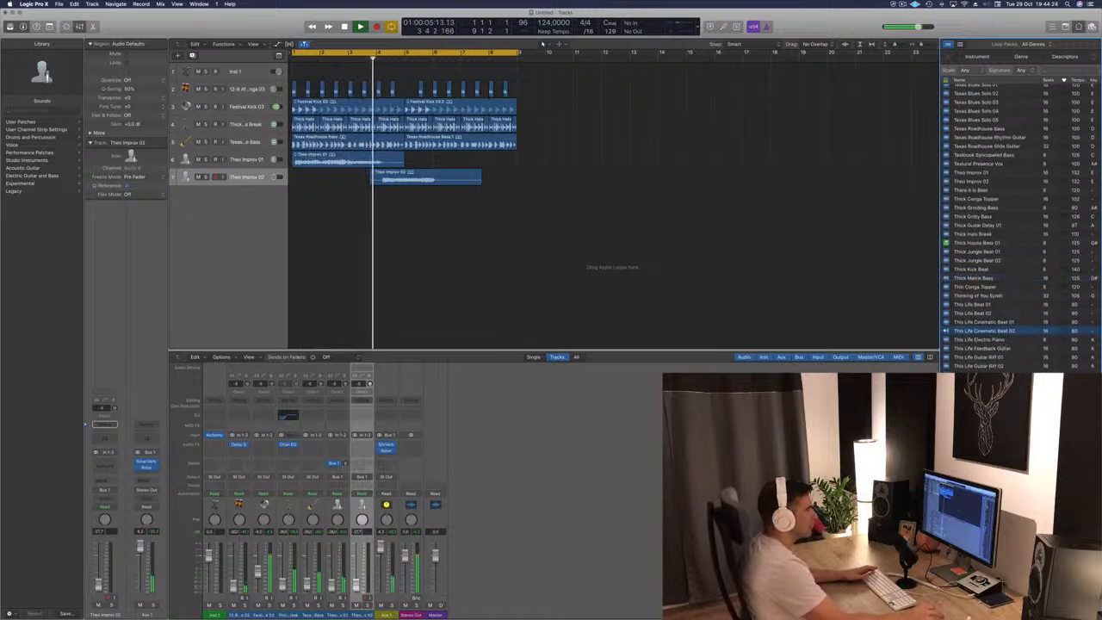
scroll(1003, 301, down, 2)
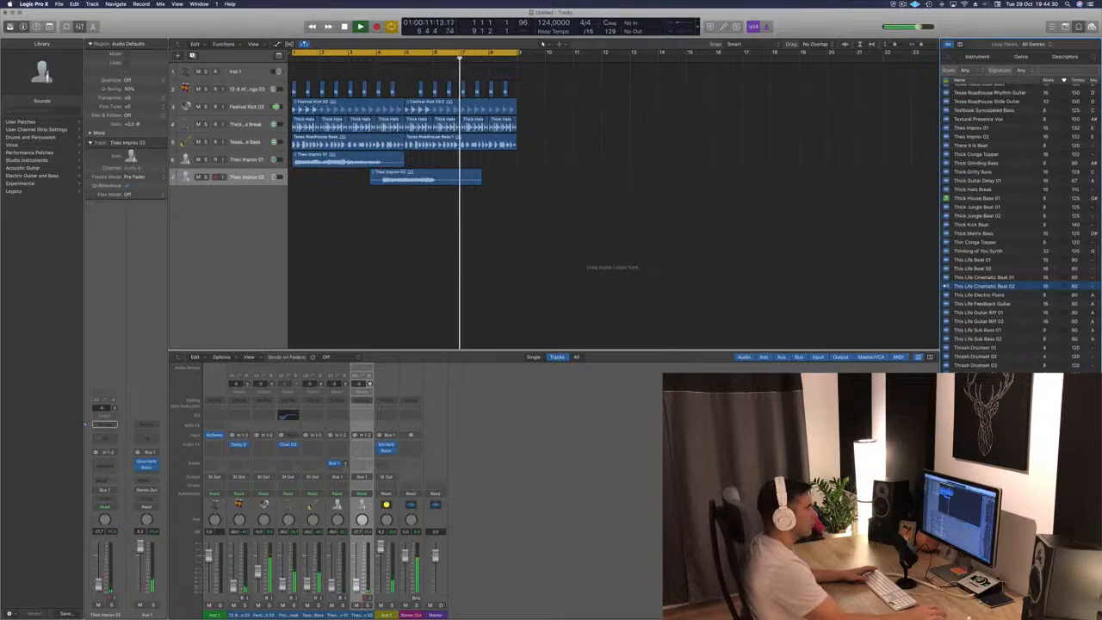
Add This Life Cinematic Beat 02 on a new track at bar 1 and lower its volume to about -31 dB
drag(984, 289, 290, 220)
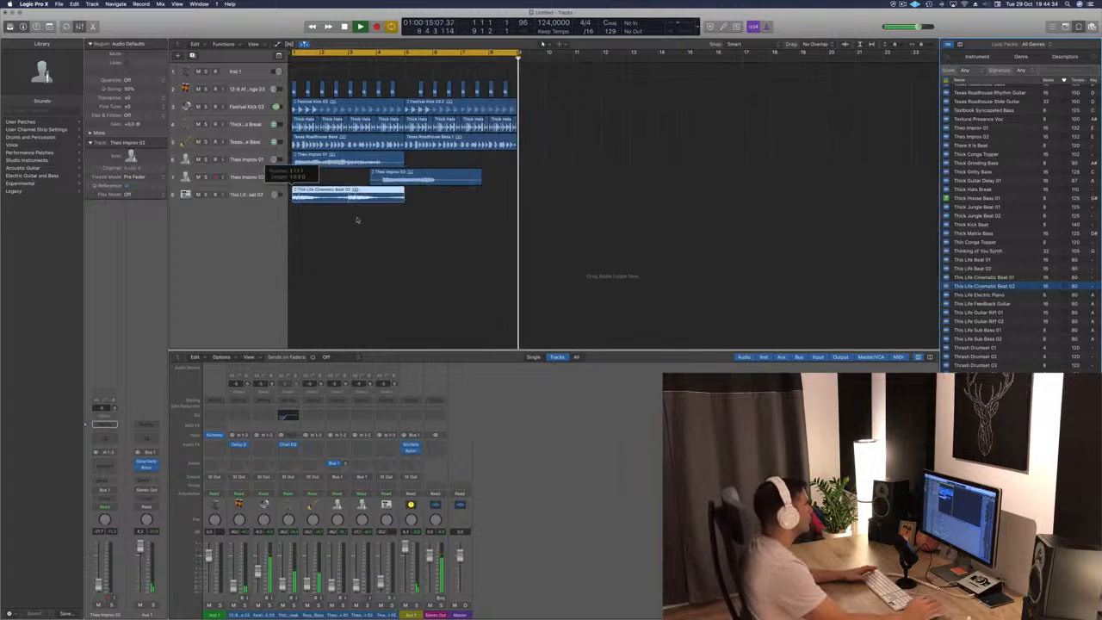
key(space)
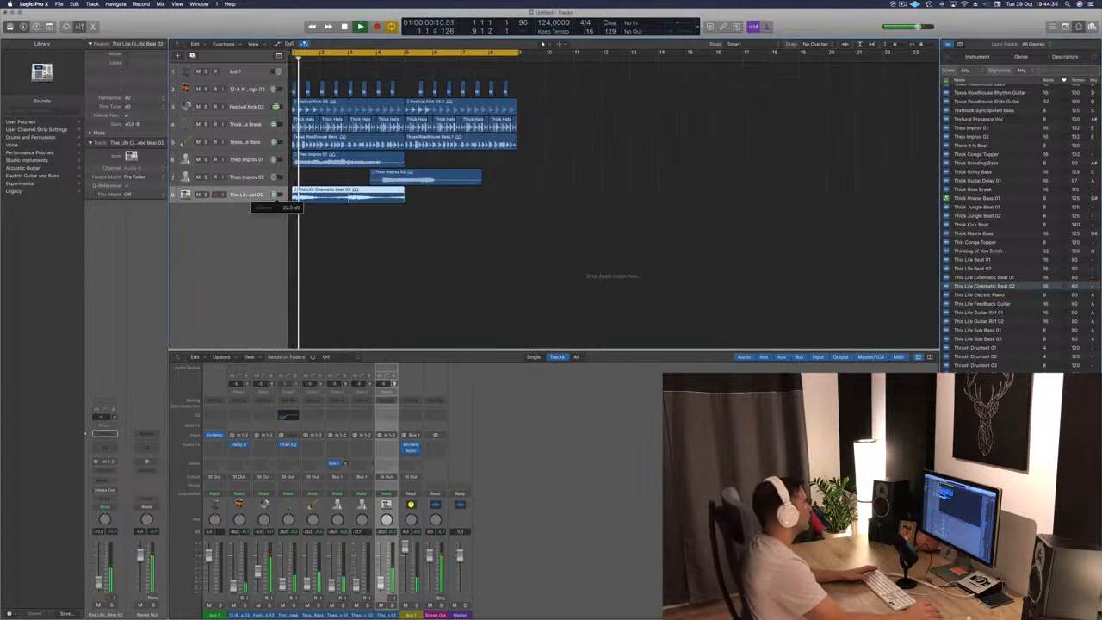
key(Return)
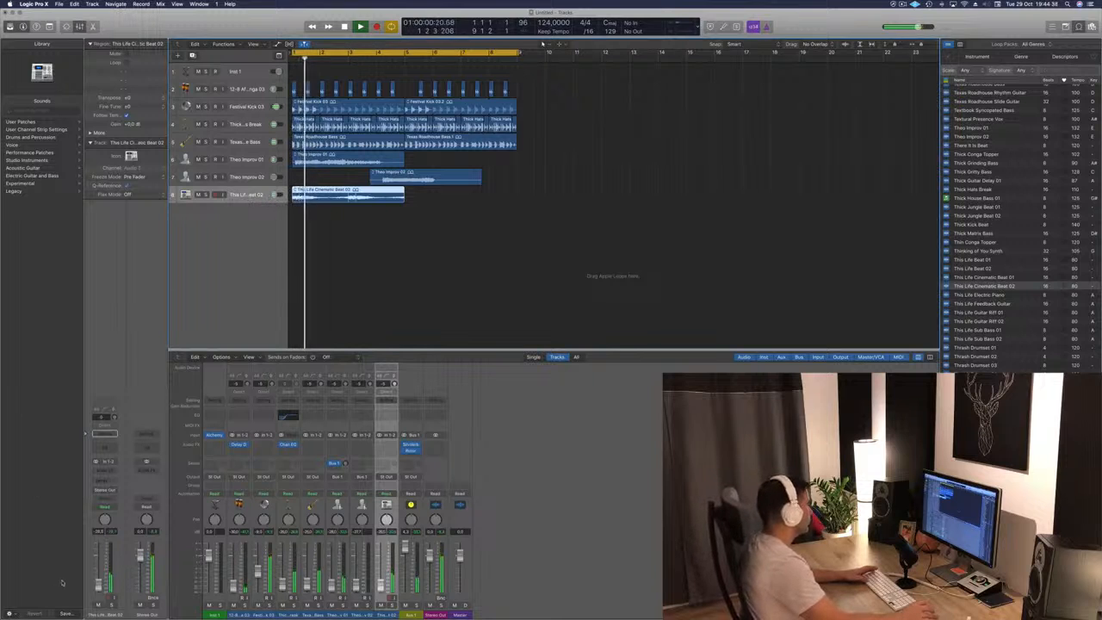
click(407, 270)
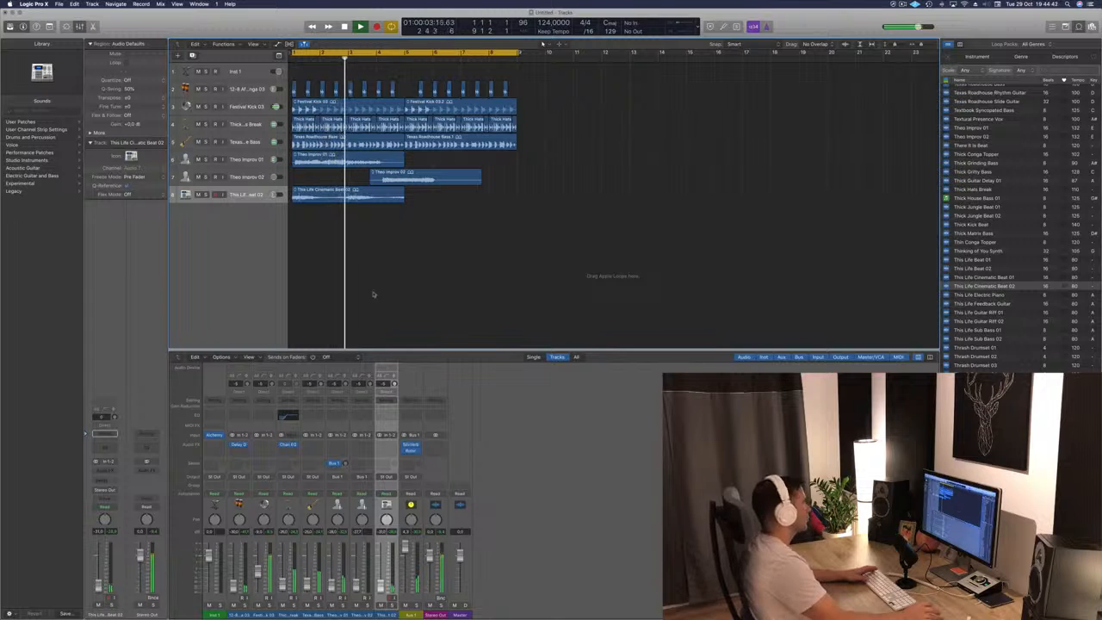
Copy the This Life Cinematic Beat 02 region to bar 5 and restart playback
click(336, 196)
drag(336, 196, 451, 200)
key(space)
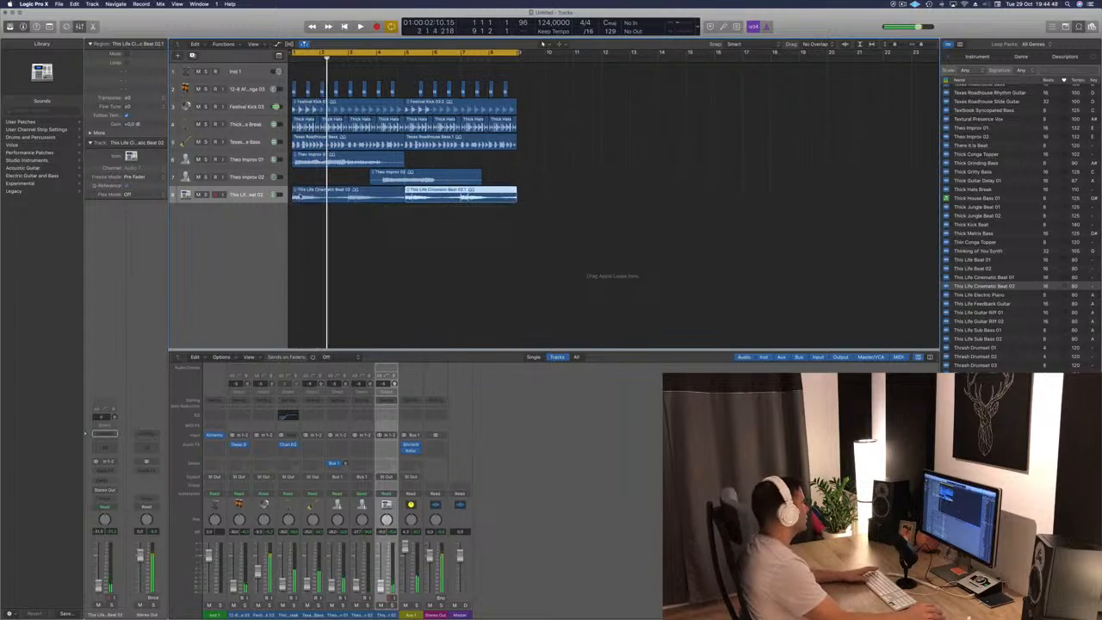
Add a Channel EQ to the This Life Cinematic Beat 02 track with a low cut at 420 Hz
click(242, 194)
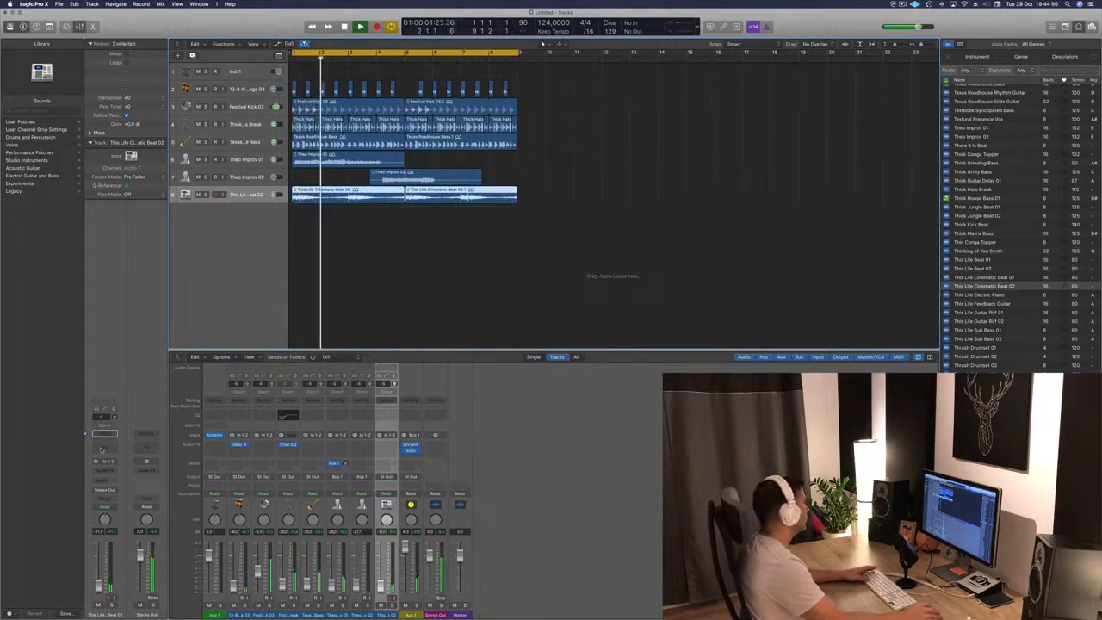
click(104, 448)
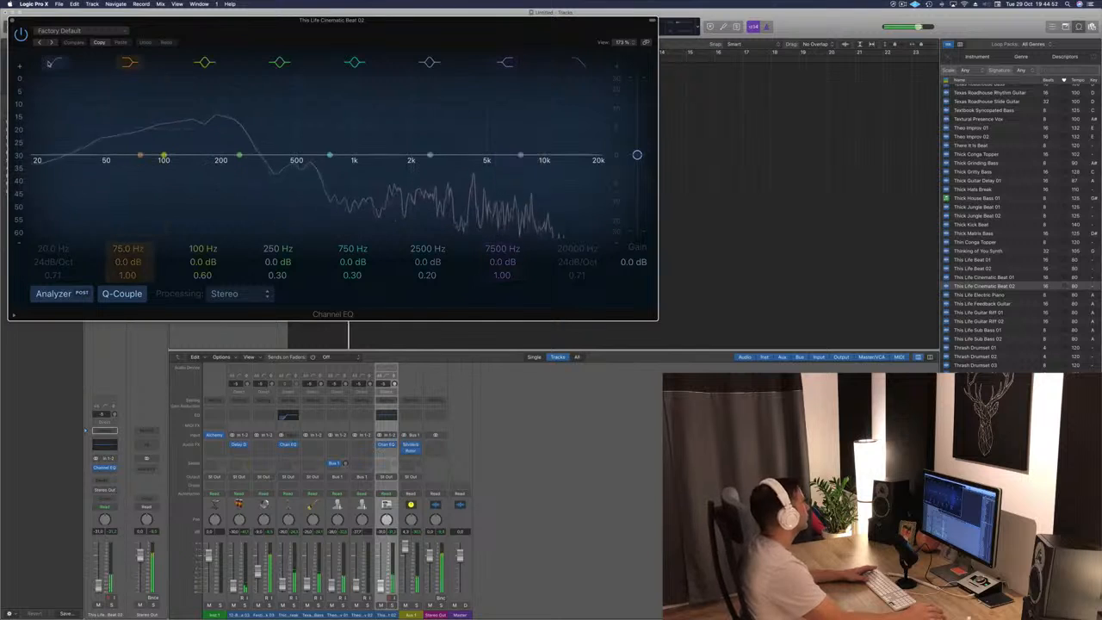
drag(31, 173, 283, 169)
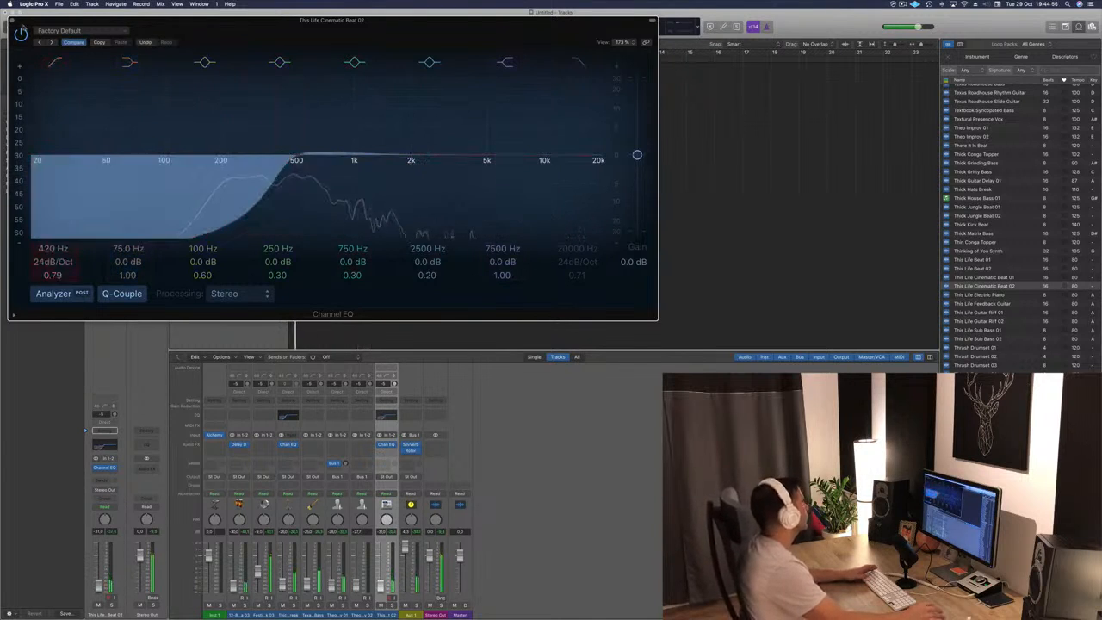
click(12, 20)
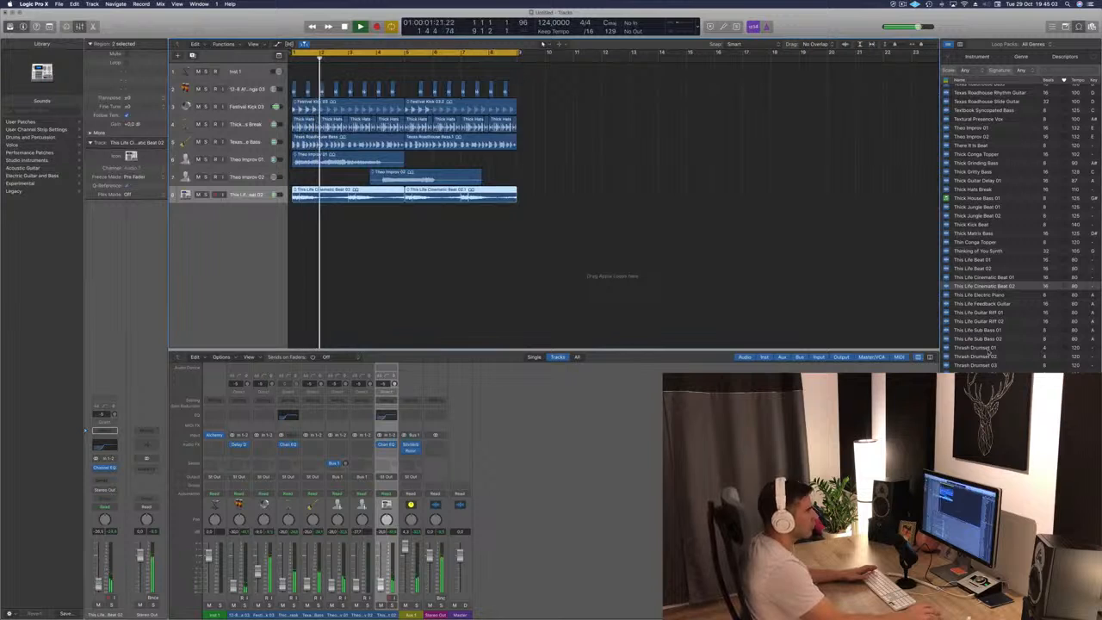
Audition Thrash Drumset 01, Three Pointer Medium, Thumpy Hip Hop Bass 03 and Tia Lyric 01 from the loop library against the playing arrangement
click(990, 348)
scroll(1028, 347, down, 5)
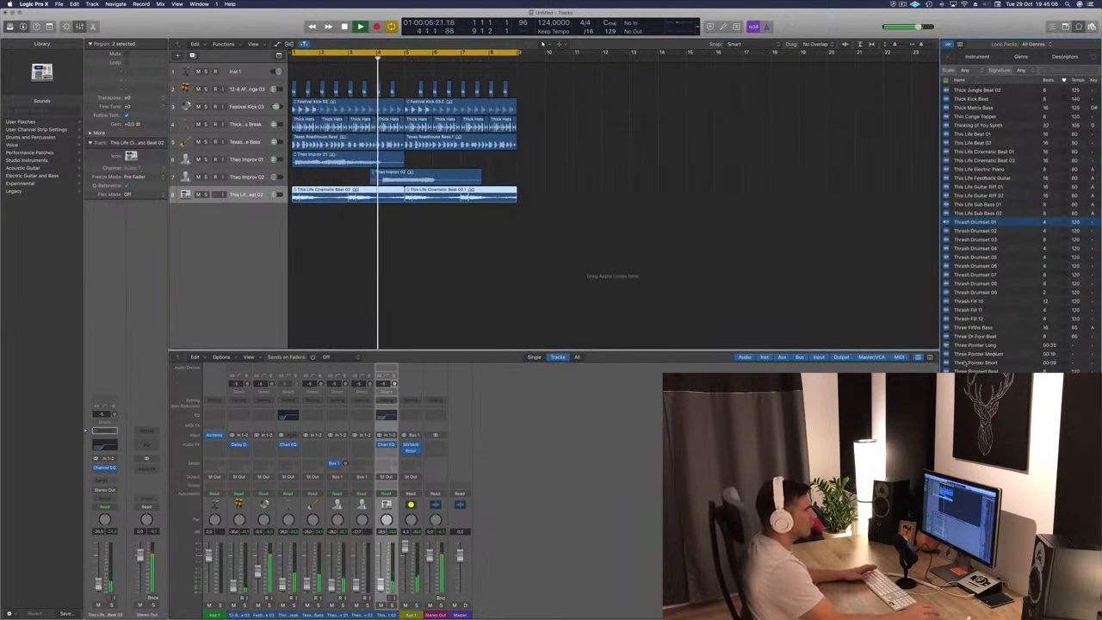
click(974, 353)
scroll(998, 353, down, 4)
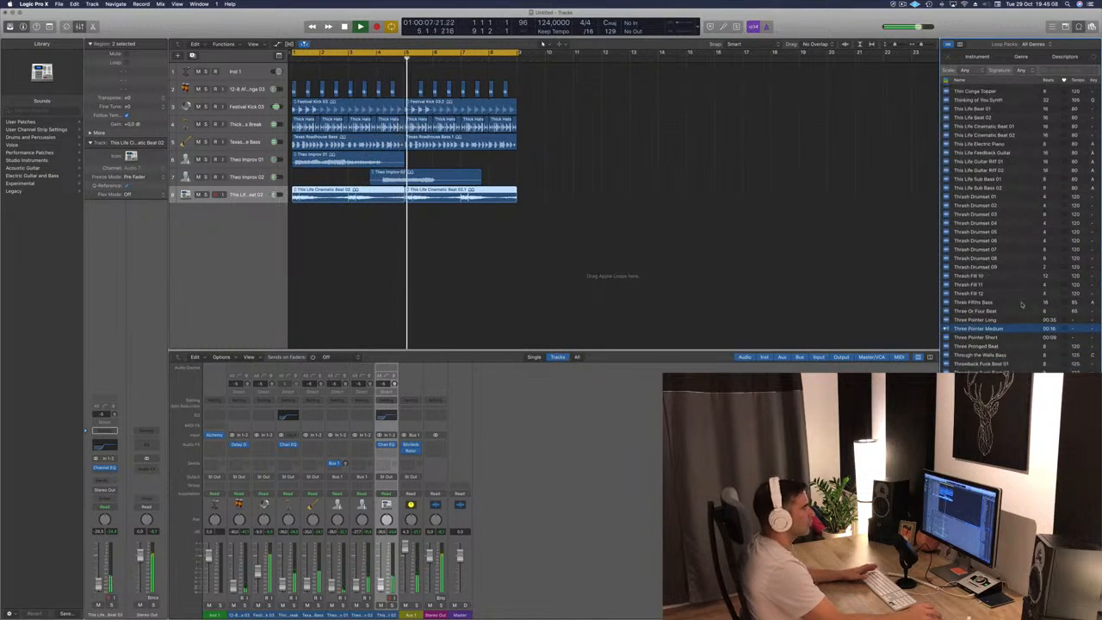
scroll(1015, 353, down, 4)
click(1015, 347)
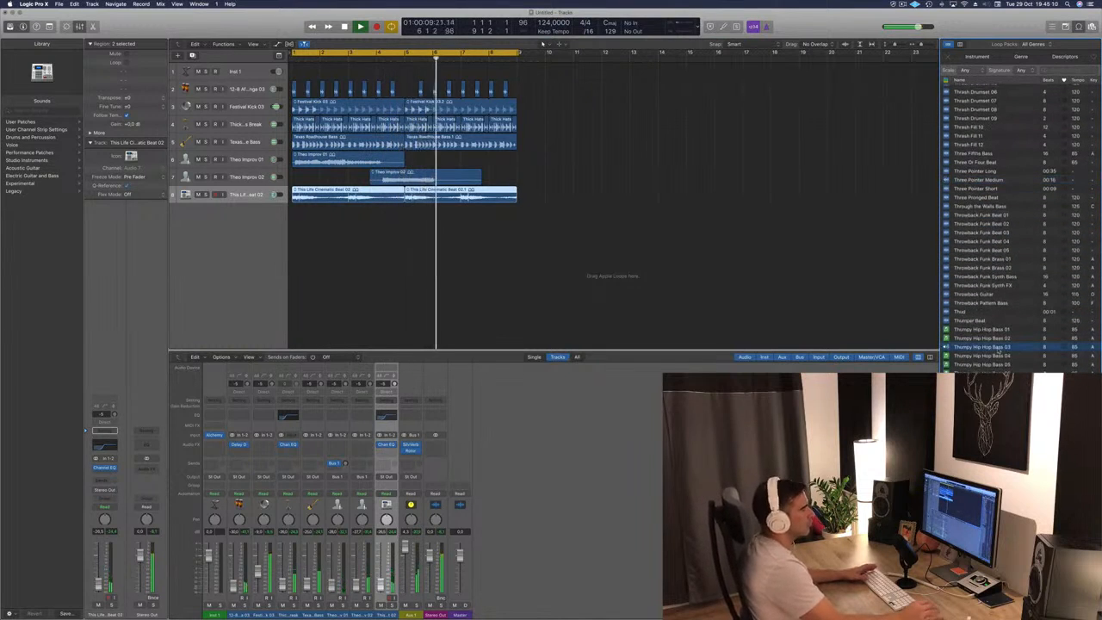
scroll(1018, 310, down, 4)
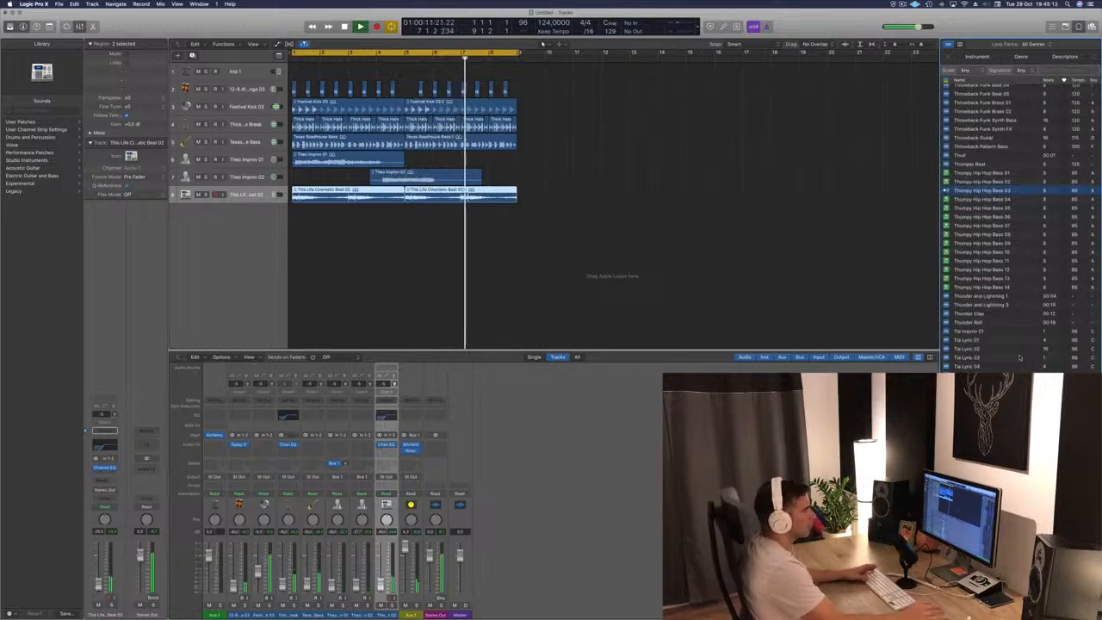
click(968, 340)
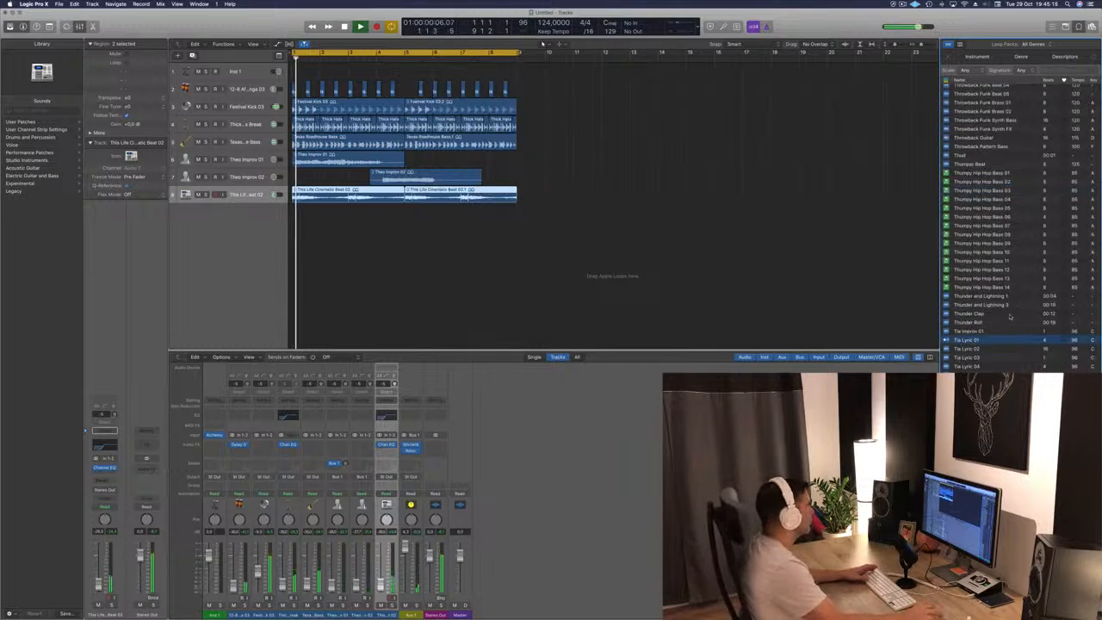
Search the loops for "theo" and audition Game Theory Synth Layers, Graham - Chaos Theory and Complex Theory Guitar
click(1071, 71)
text(th)
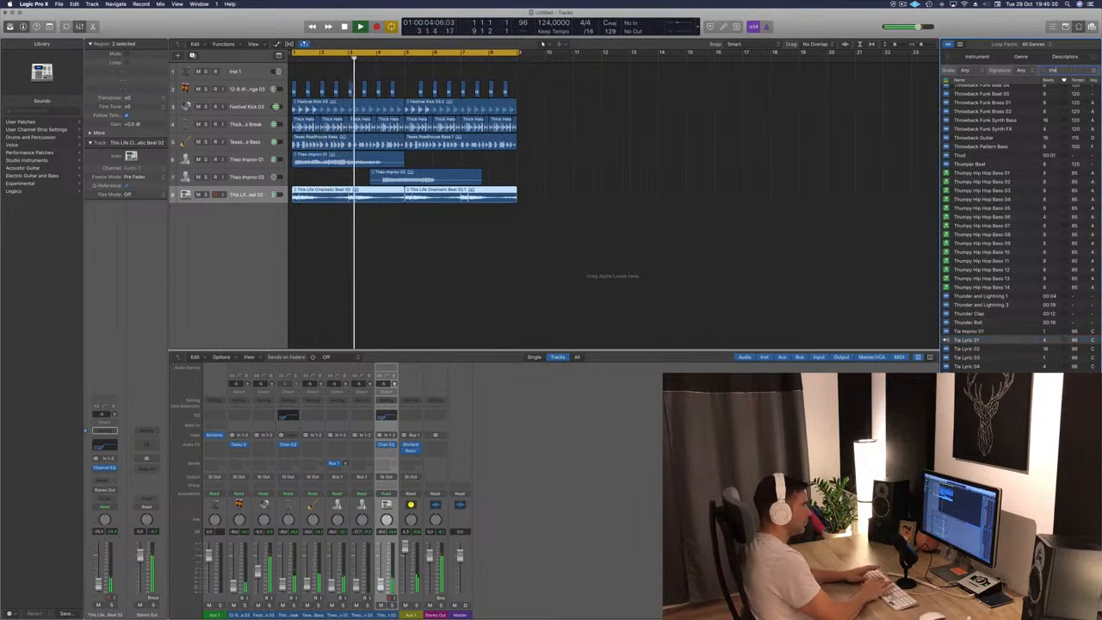
text(eo)
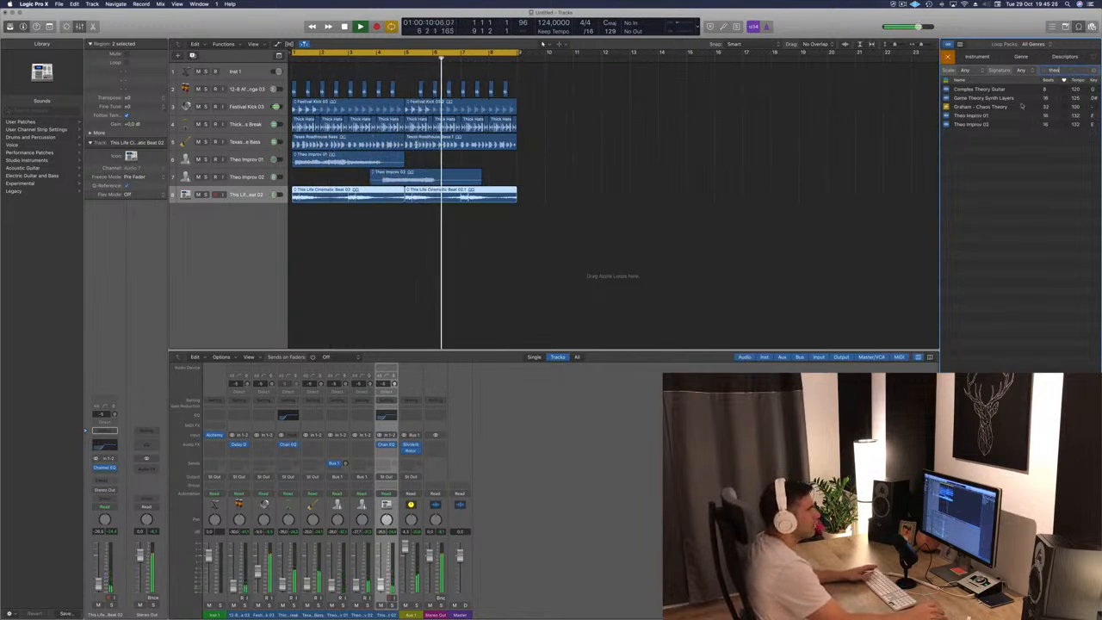
click(977, 97)
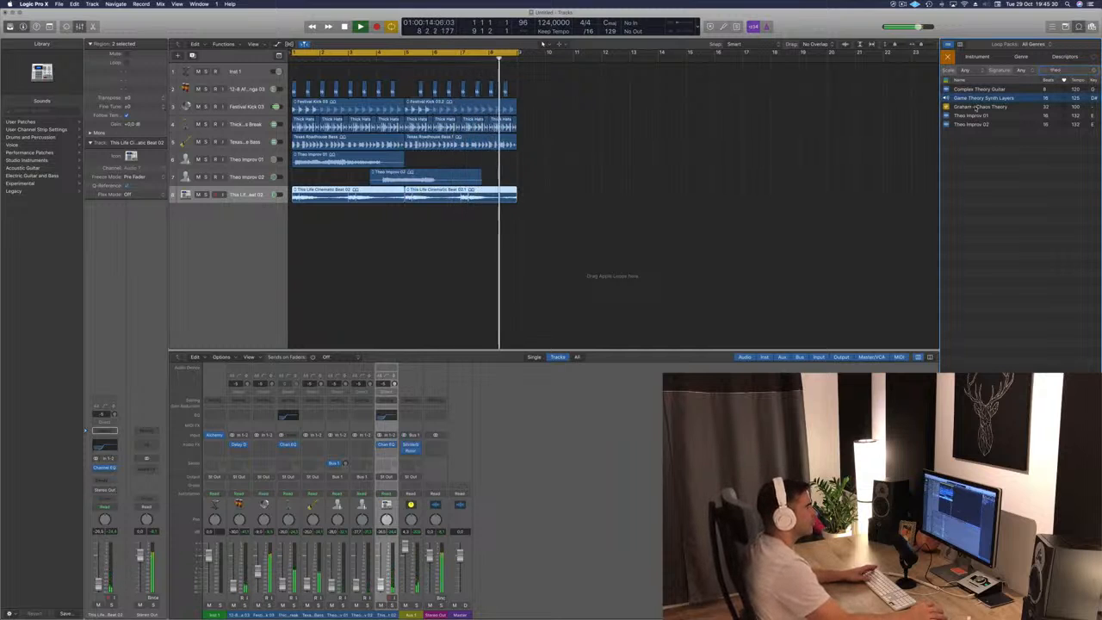
click(976, 107)
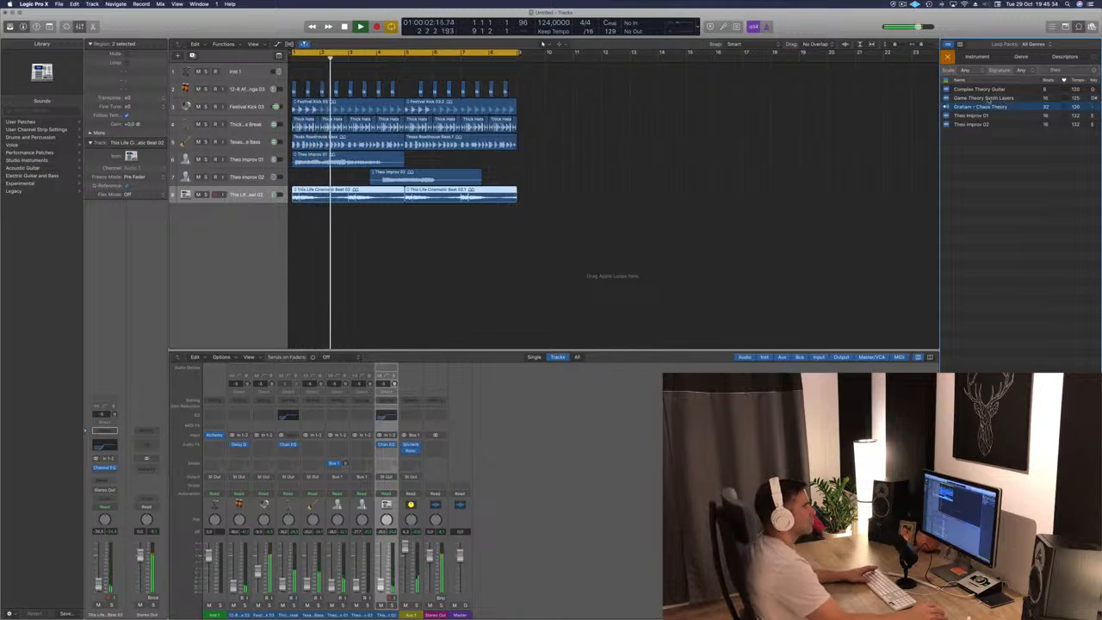
click(967, 90)
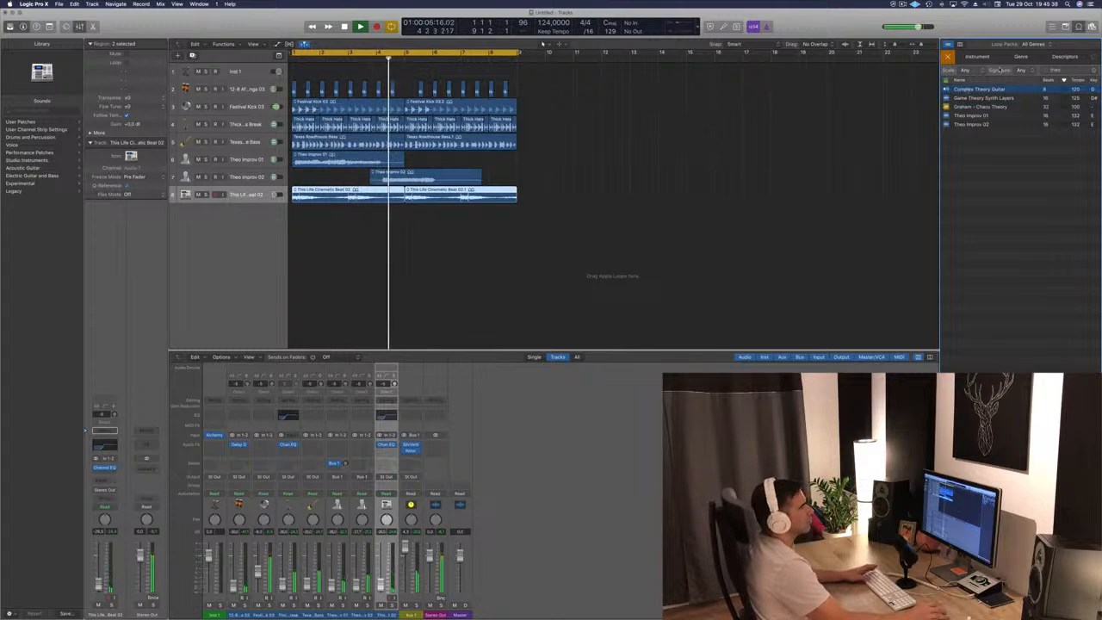
Search the loops for "africa" and add African Udu Drum 11 on a new track at bar 1
click(1094, 70)
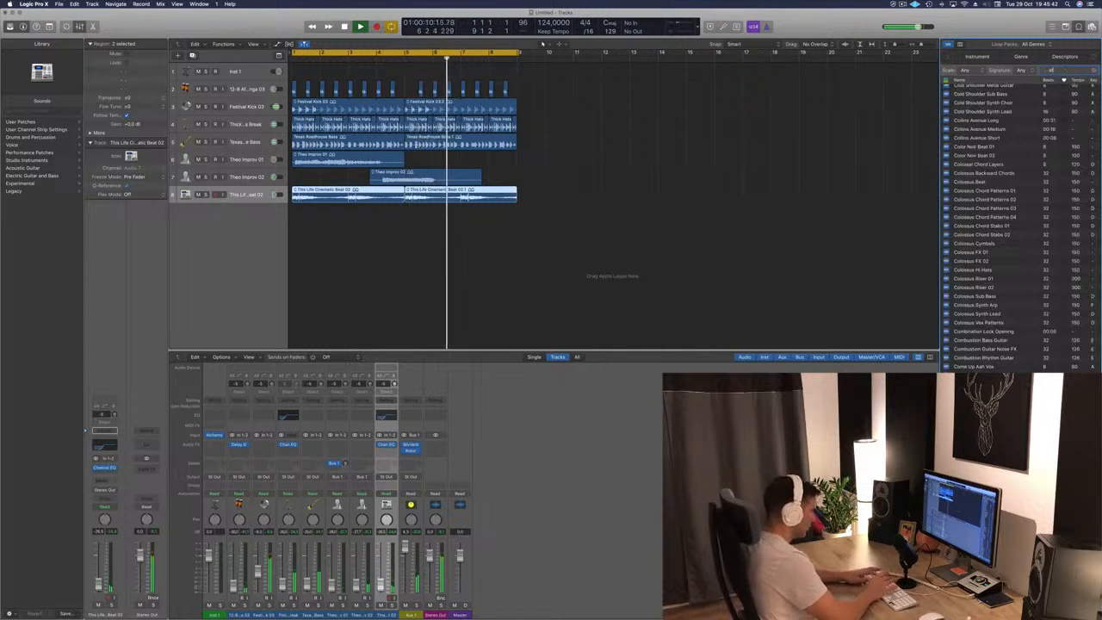
text(africa)
key(Return)
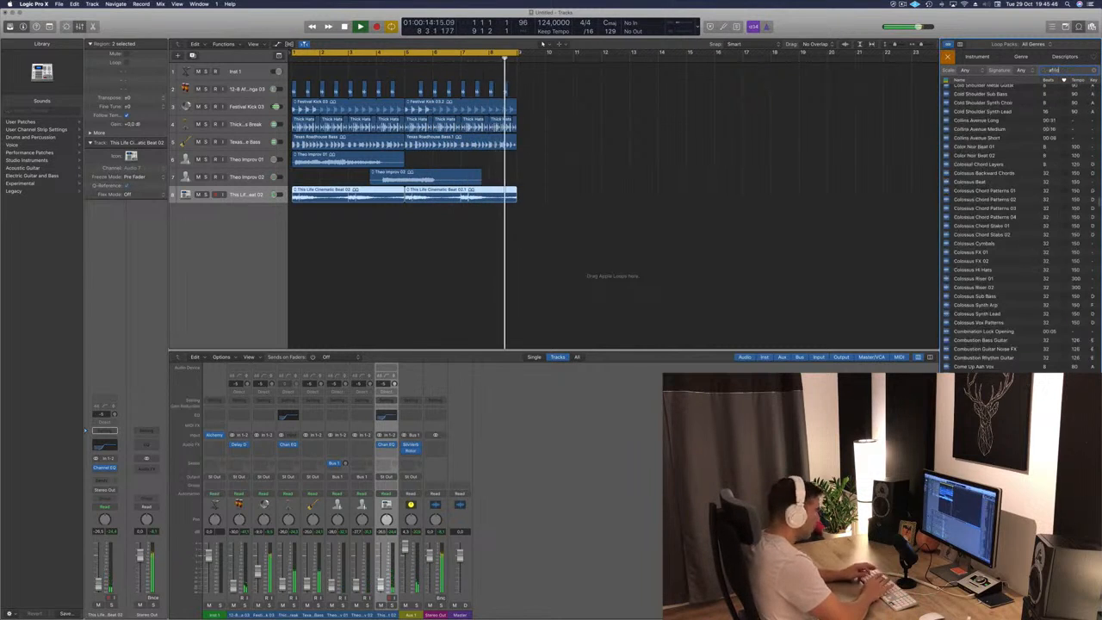
click(974, 207)
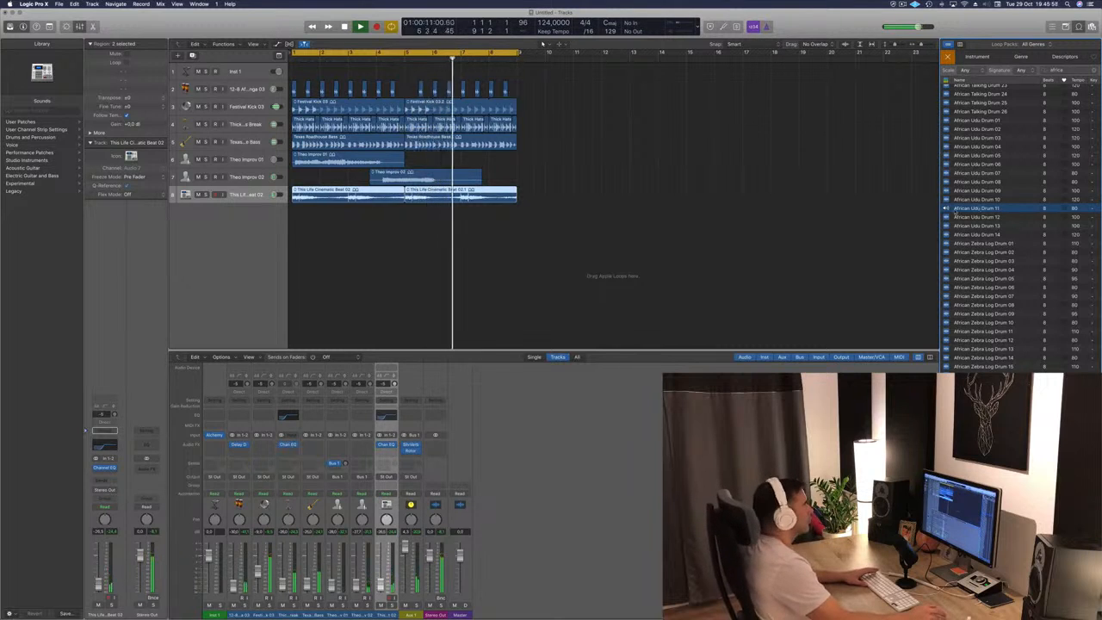
drag(955, 210, 320, 209)
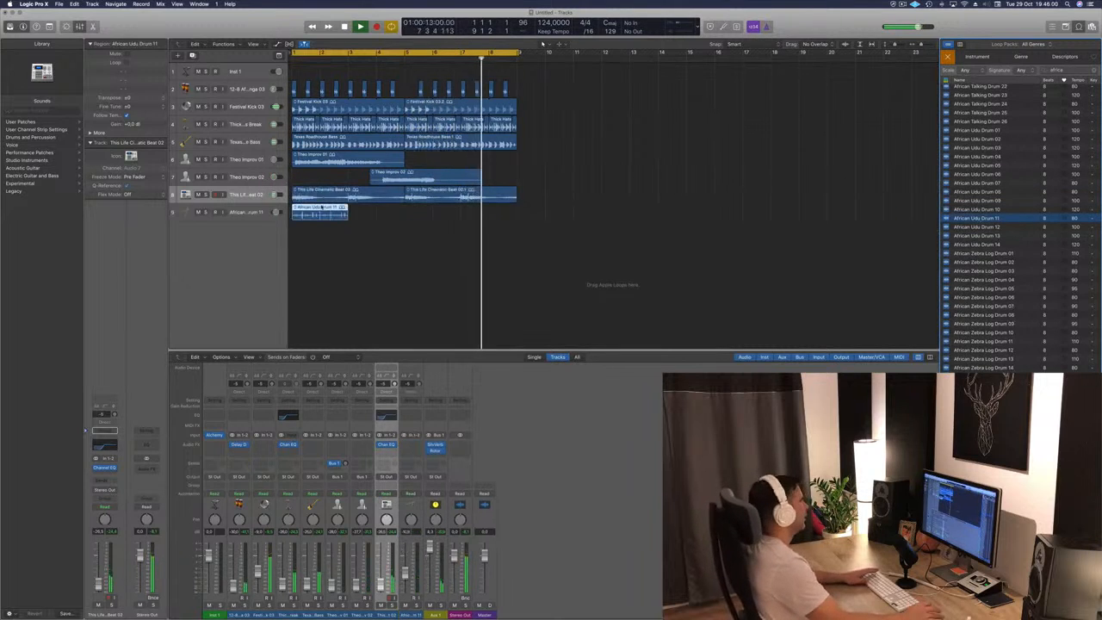
Restart playback and copy the African Udu Drum 11 region so four consecutive regions fill the eight-bar cycle
key(Return)
click(323, 208)
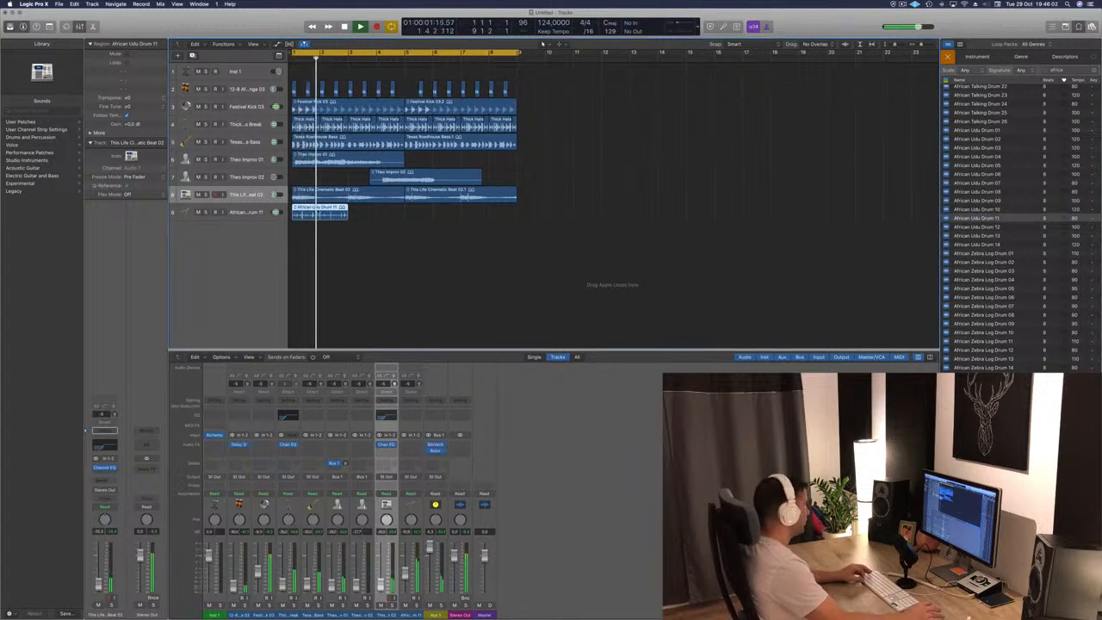
drag(314, 211, 433, 217)
click(431, 255)
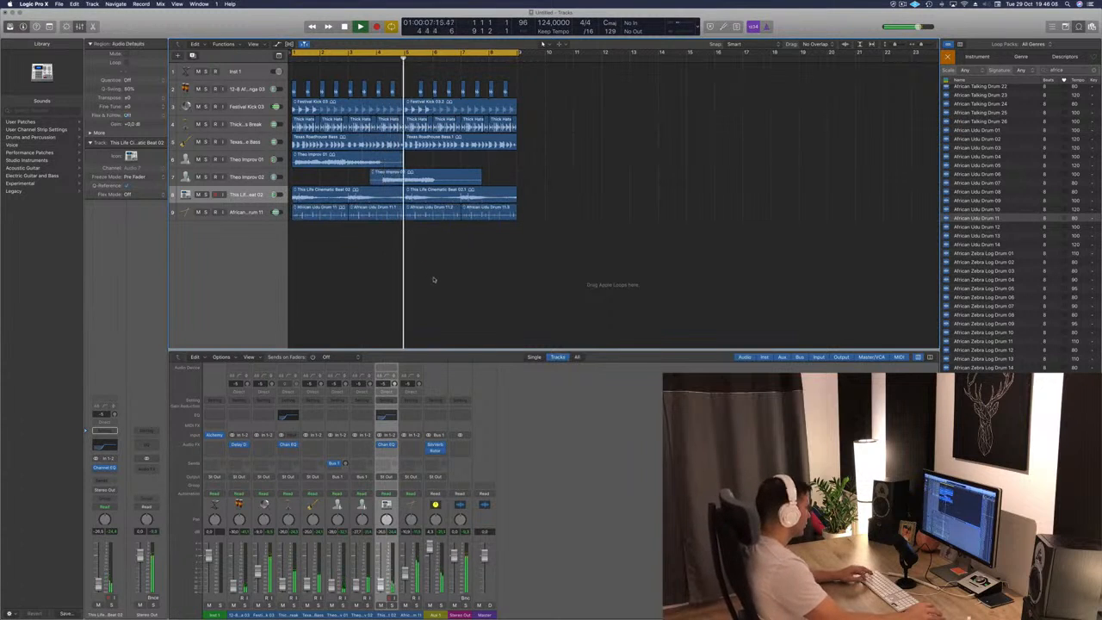
Save the project as "Episode 19th" and restart playback
key(super+s)
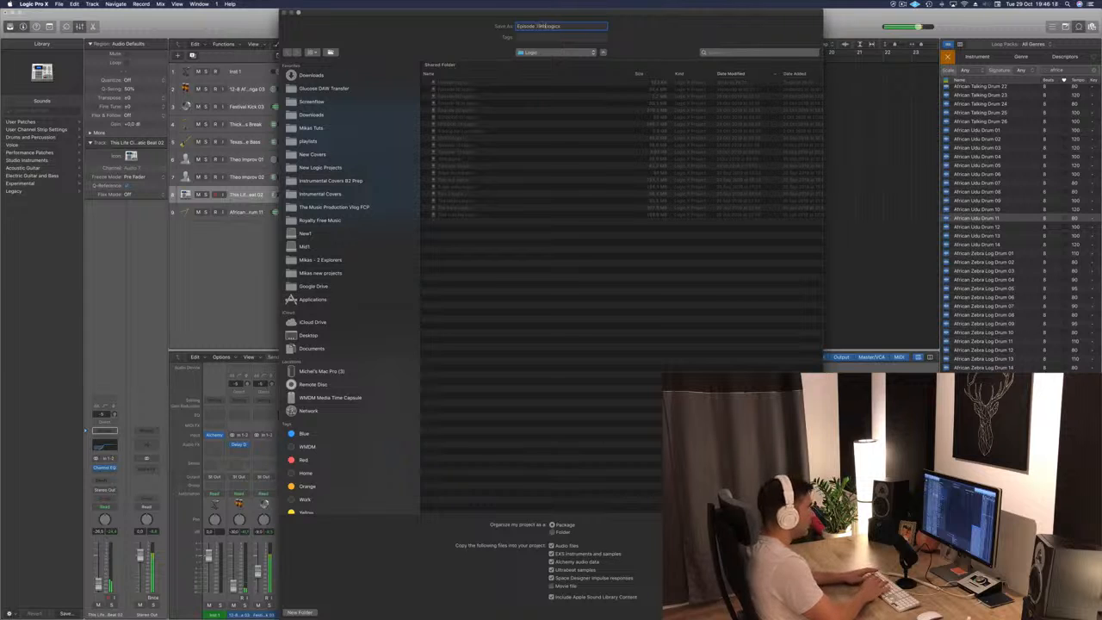
key(Return)
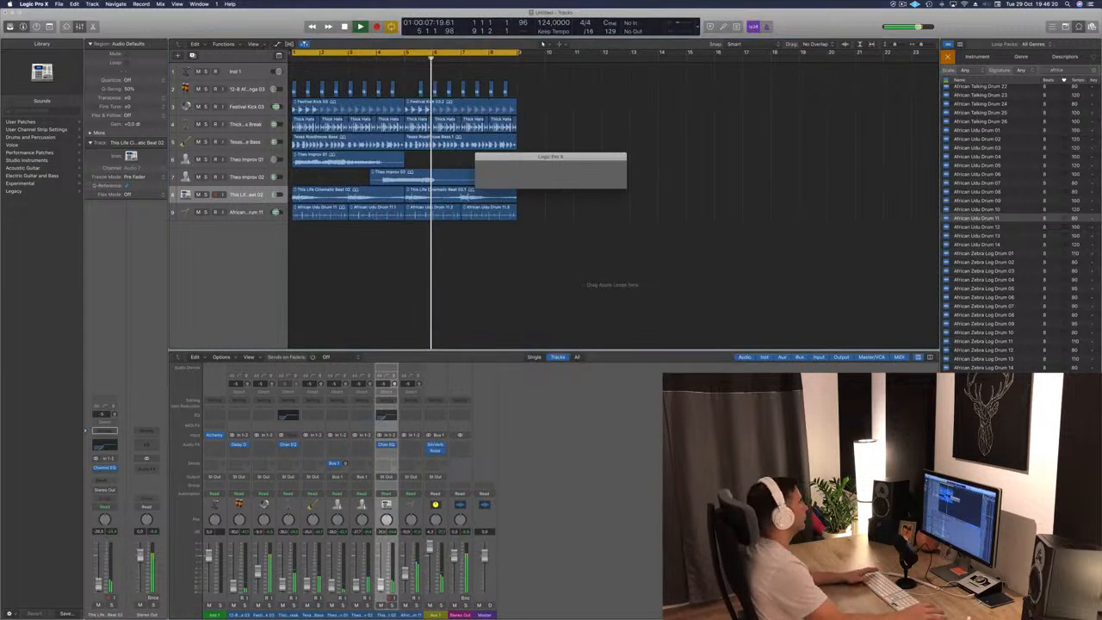
key(space)
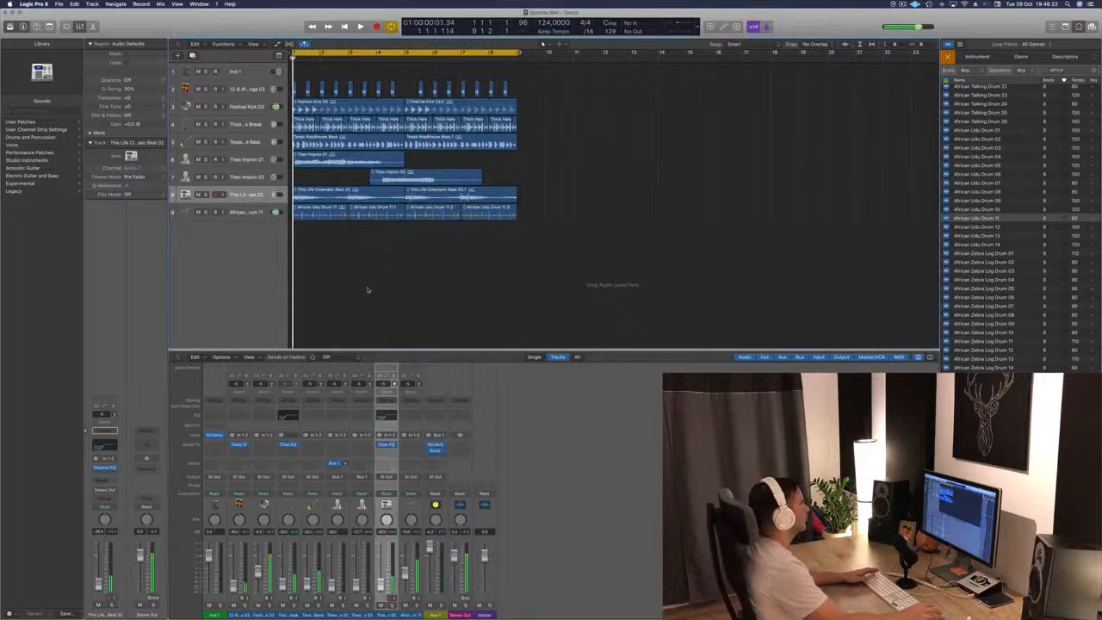
Add Remix African Shaker on a new track, repeat it across the eight-bar cycle and set its volume to about -14 dB
click(266, 218)
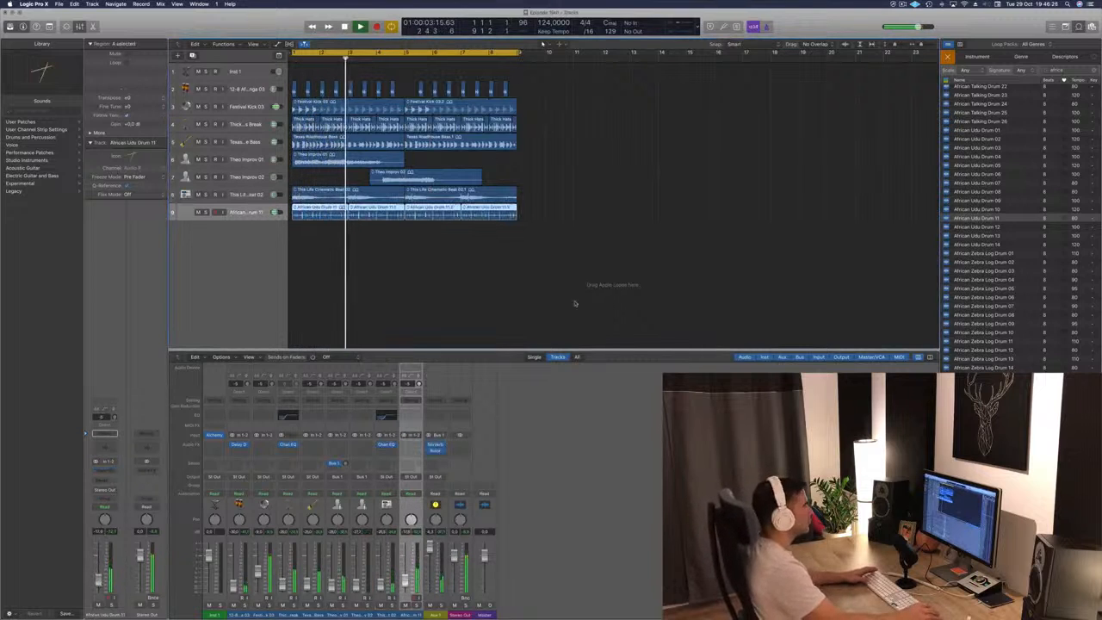
click(988, 218)
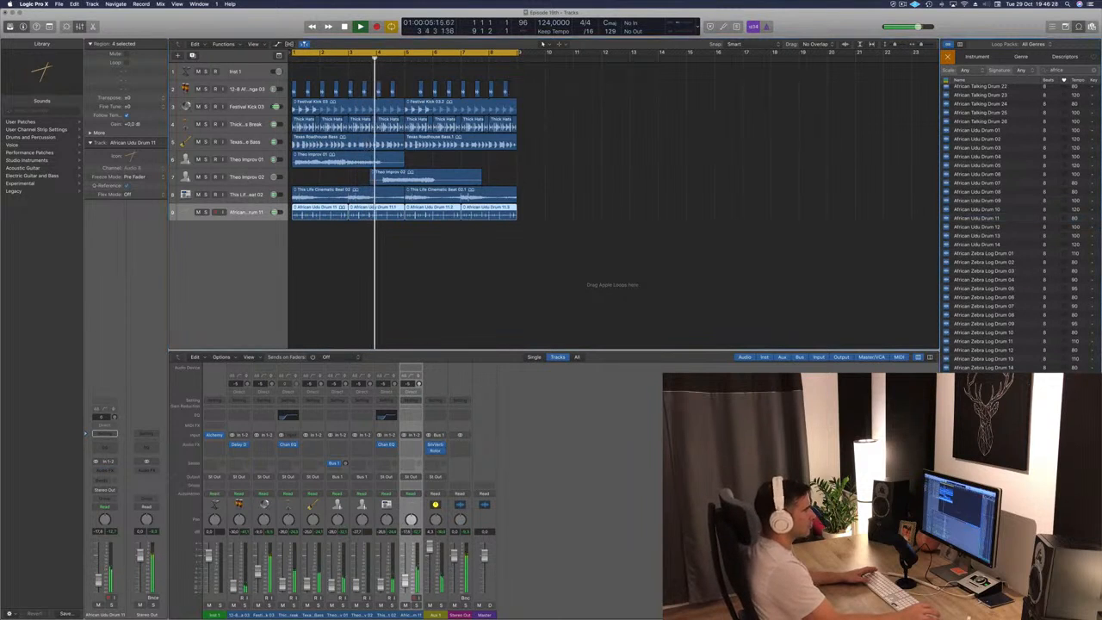
scroll(1021, 368, down, 1)
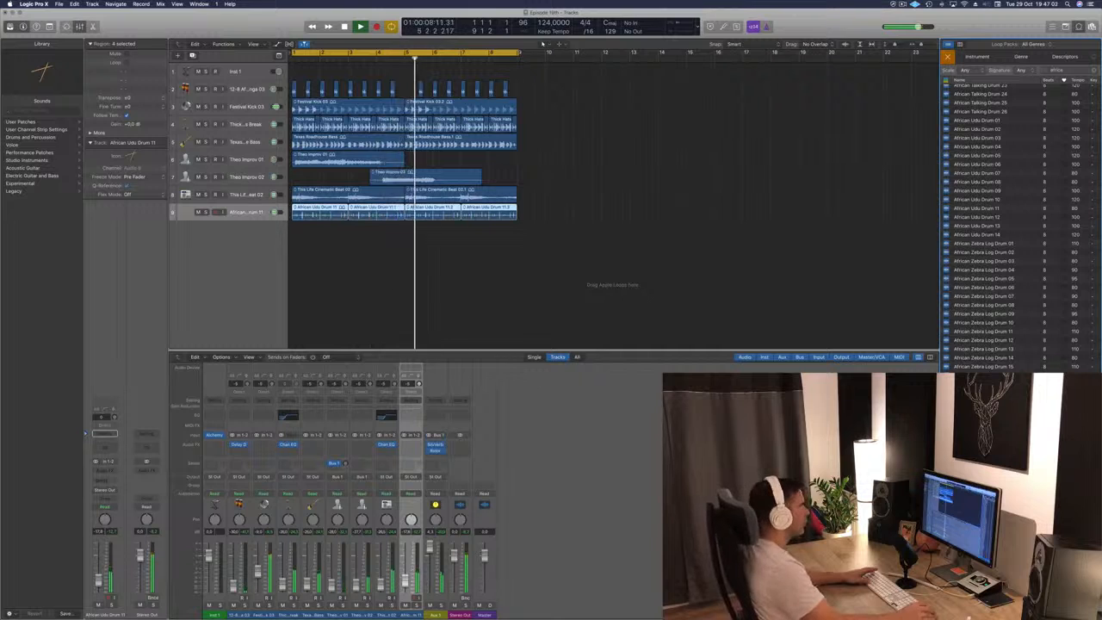
drag(984, 481, 430, 234)
key(space)
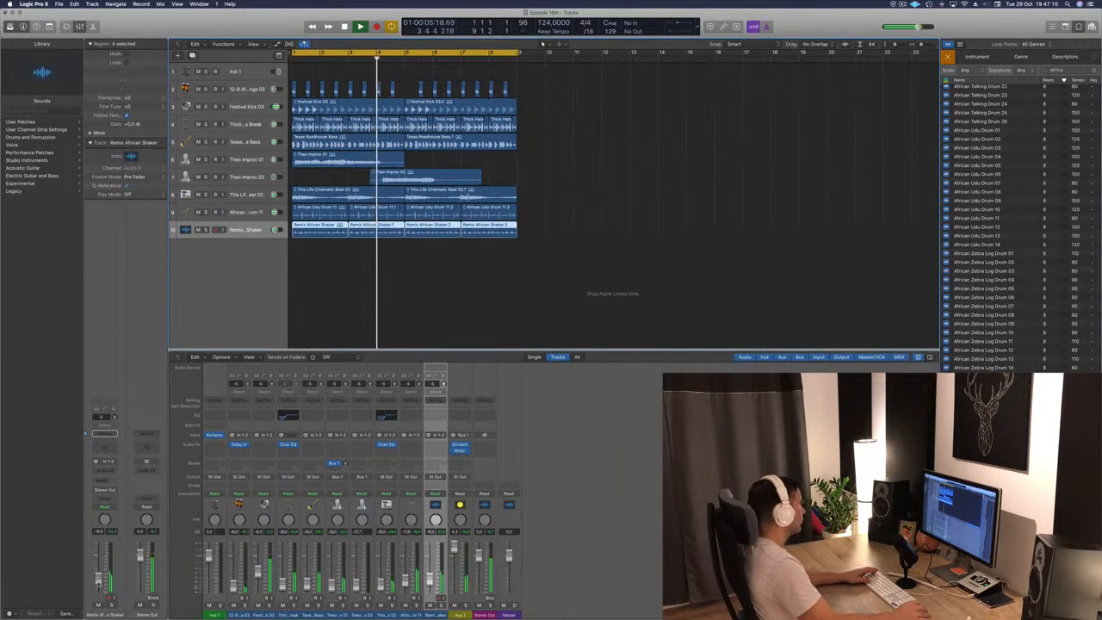
click(490, 317)
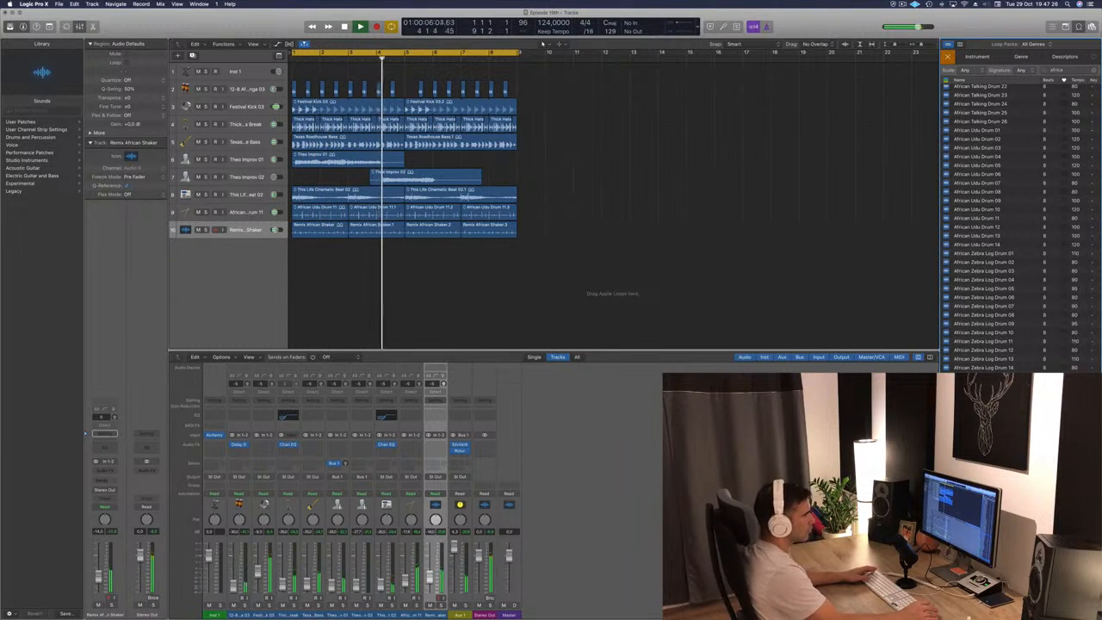
Audition African Udu Drum 10, add it on a new track at bar 1 and repeat it across the eight-bar cycle
scroll(984, 342, up, 5)
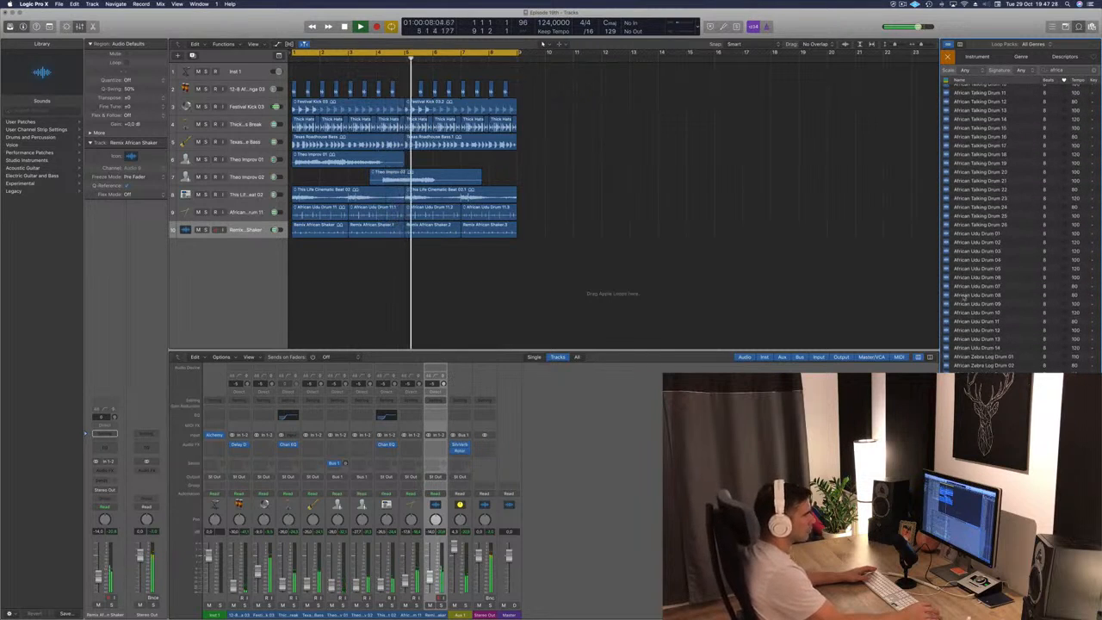
click(974, 313)
scroll(1016, 301, up, 4)
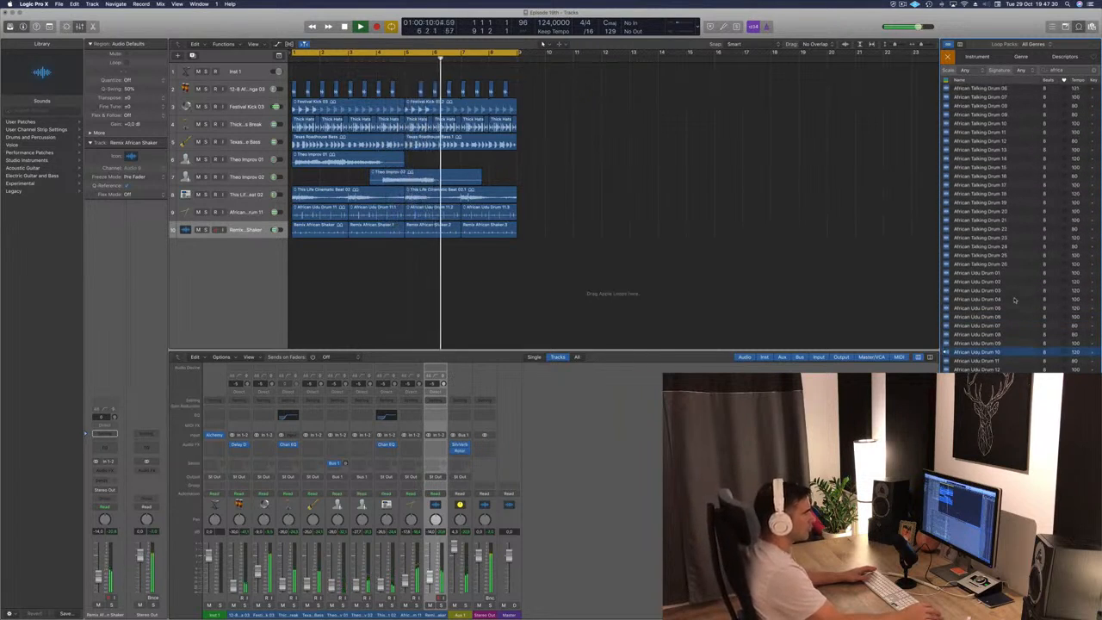
scroll(1026, 318, up, 3)
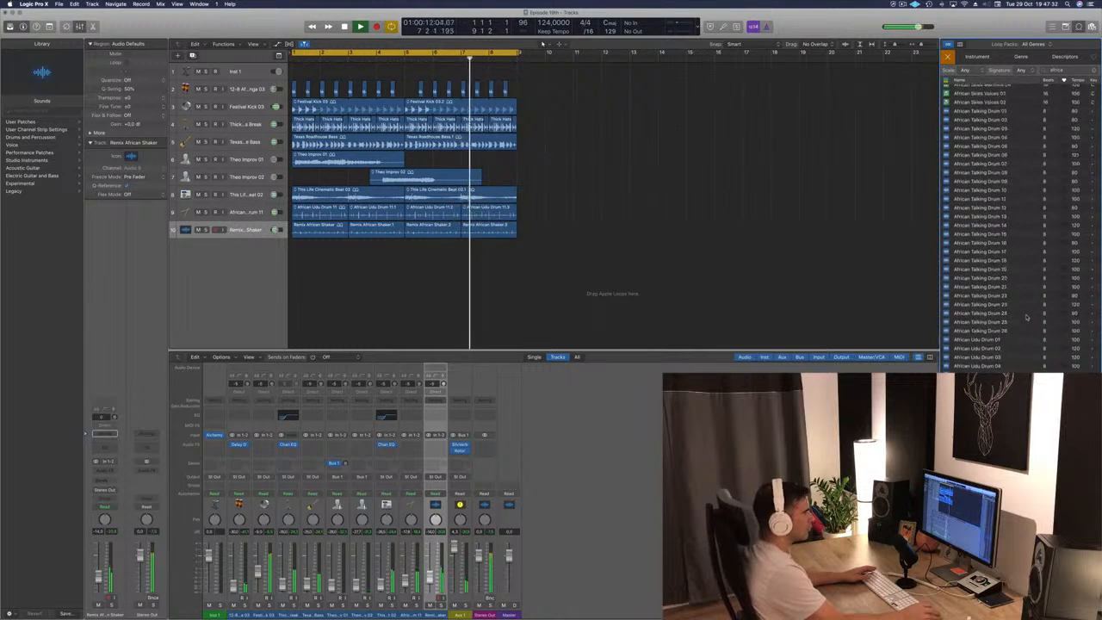
drag(976, 428, 249, 252)
drag(318, 247, 439, 250)
key(space)
key(super+Left)
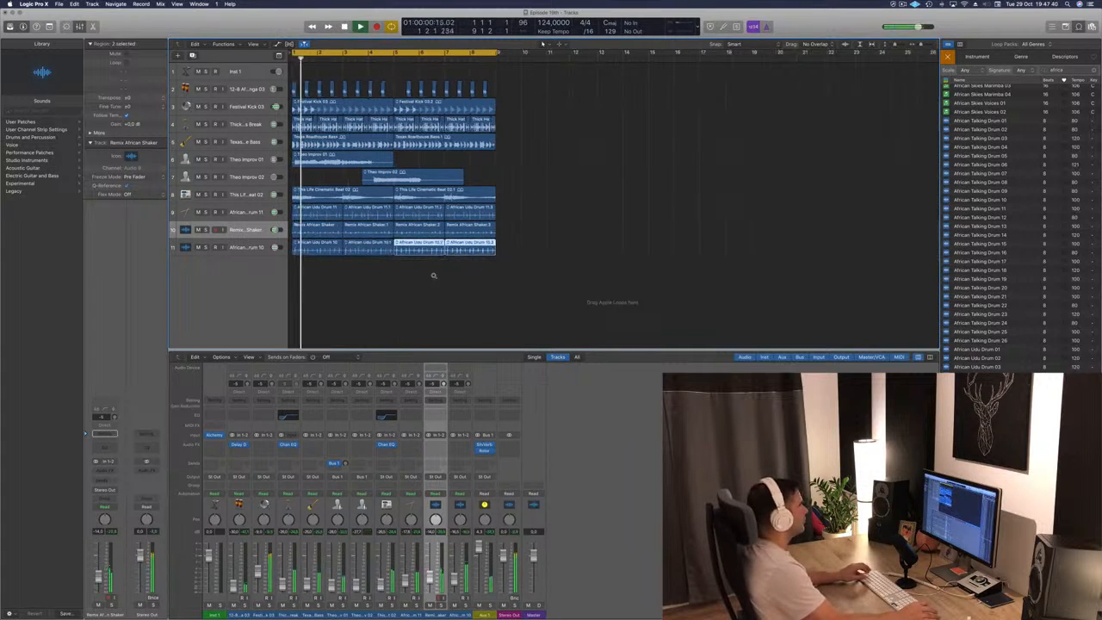
click(423, 297)
Audition African Skies Kit 01, African River Kalimba 11, African Mist Voice 06 and African Mist Kpanlogo 11 against the playing beat
scroll(990, 228, up, 1)
scroll(1024, 347, up, 3)
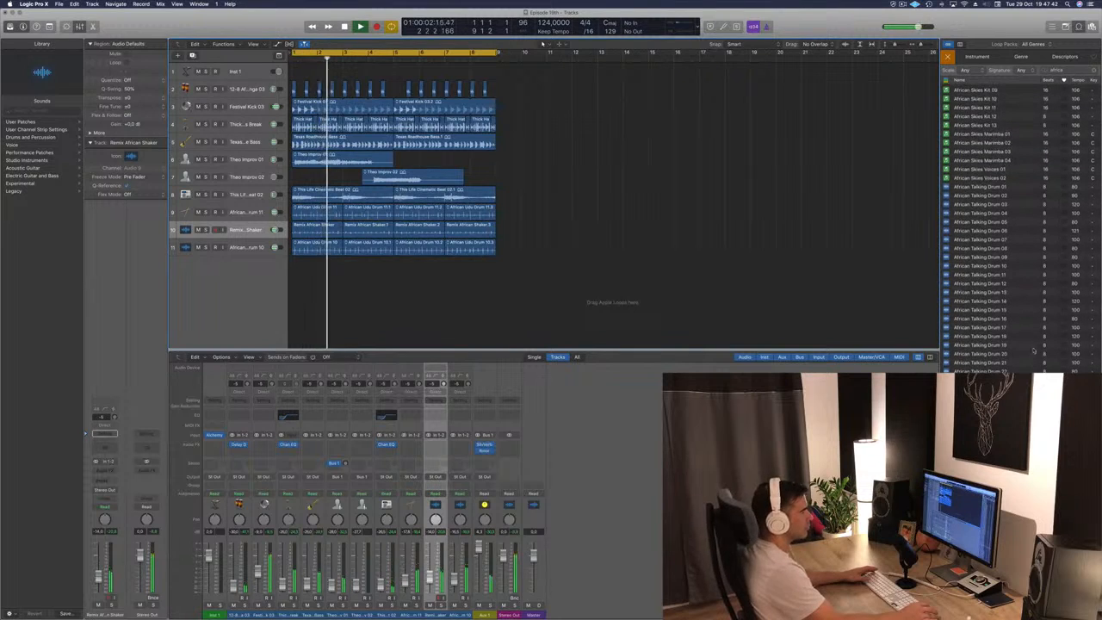
scroll(1015, 336, up, 8)
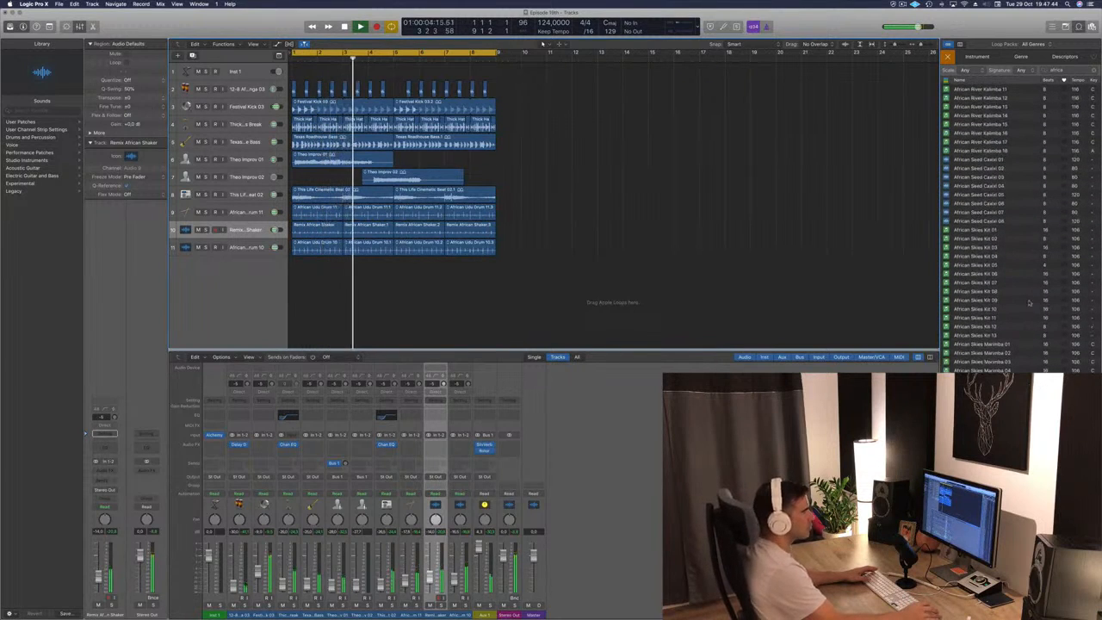
click(974, 231)
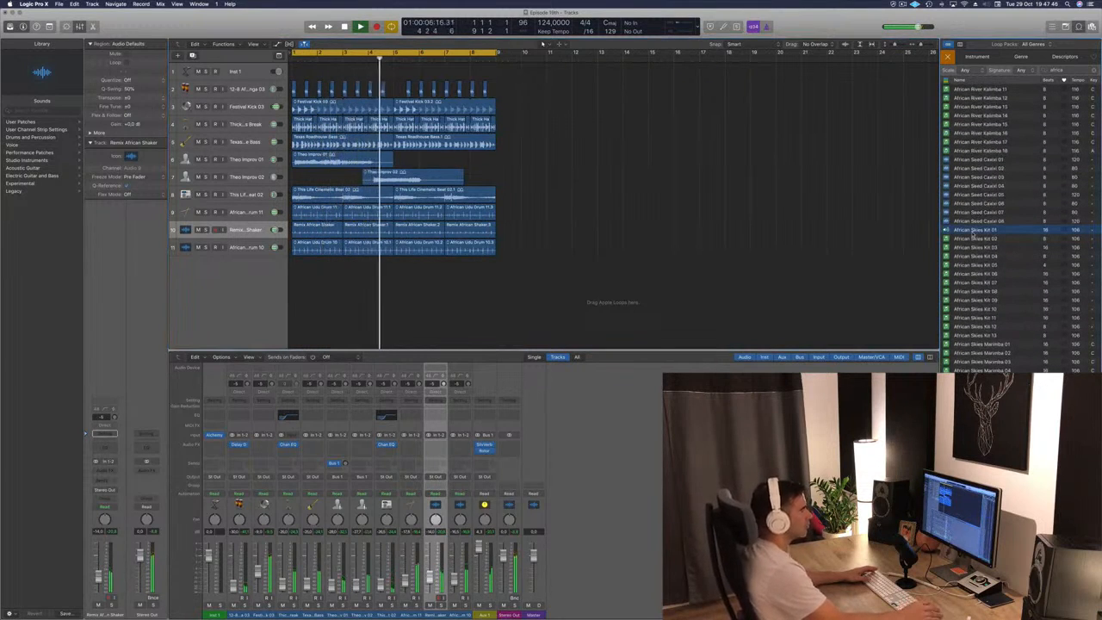
scroll(1021, 214, up, 5)
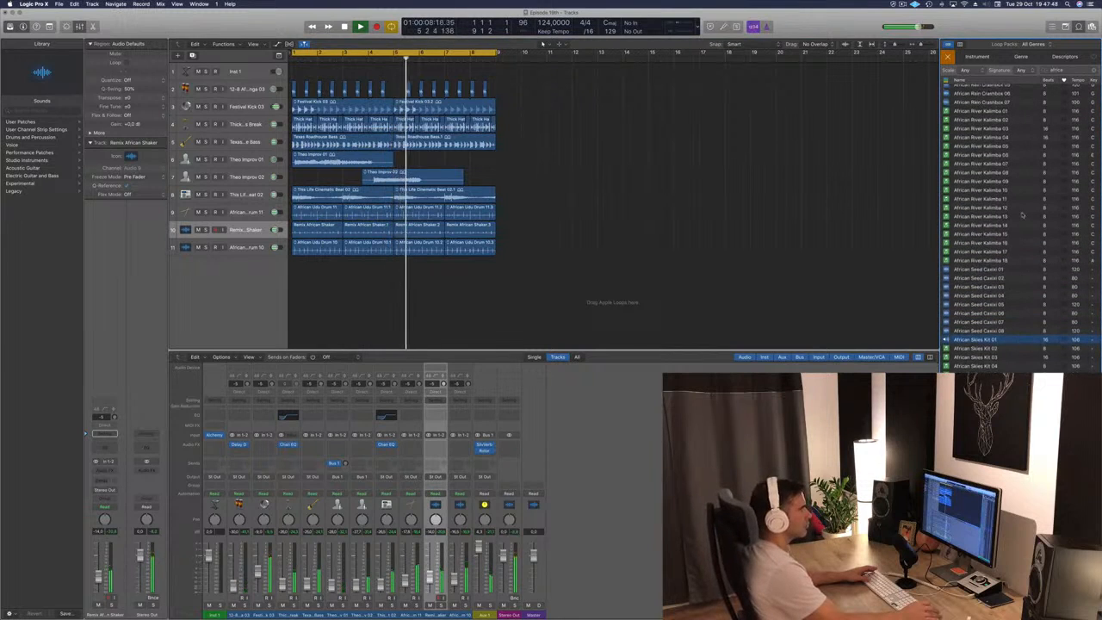
click(980, 200)
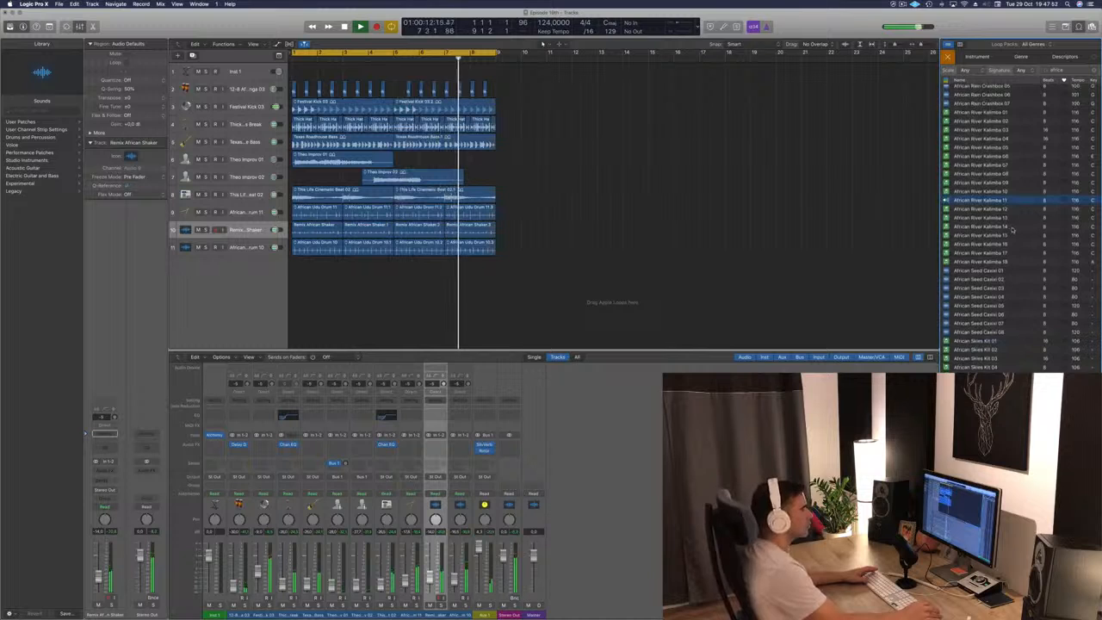
scroll(1012, 207, up, 2)
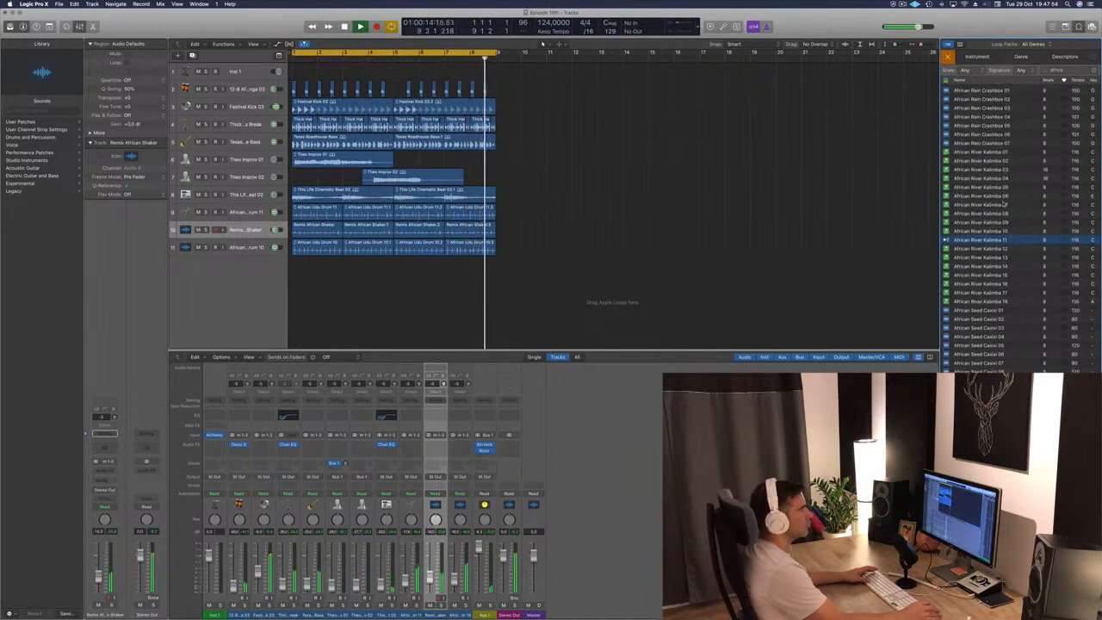
scroll(1003, 204, up, 8)
scroll(1050, 211, up, 5)
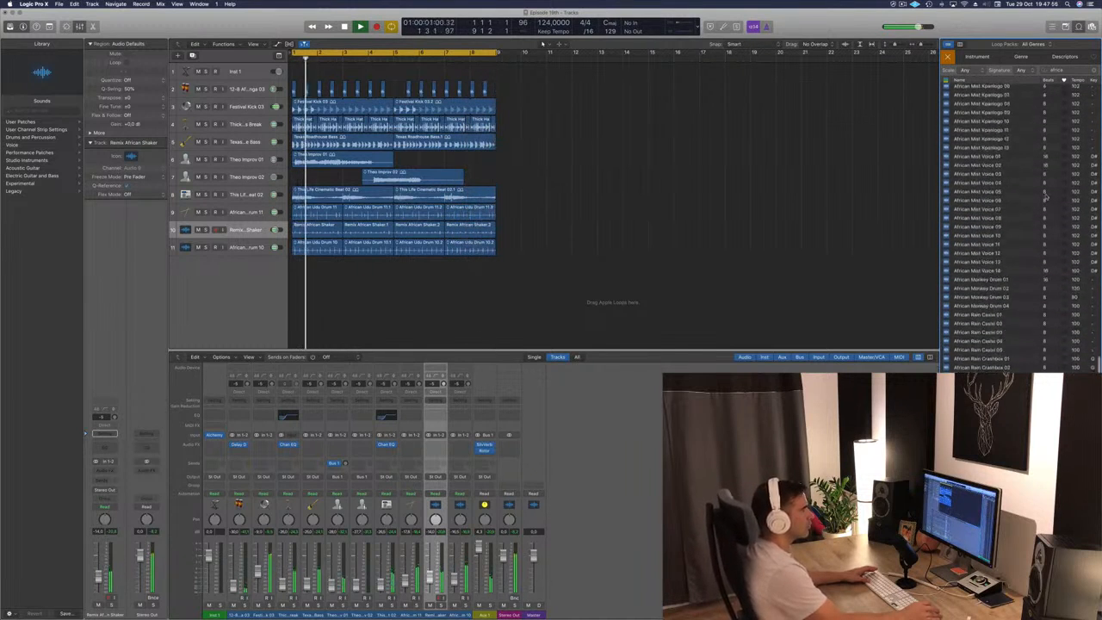
click(987, 237)
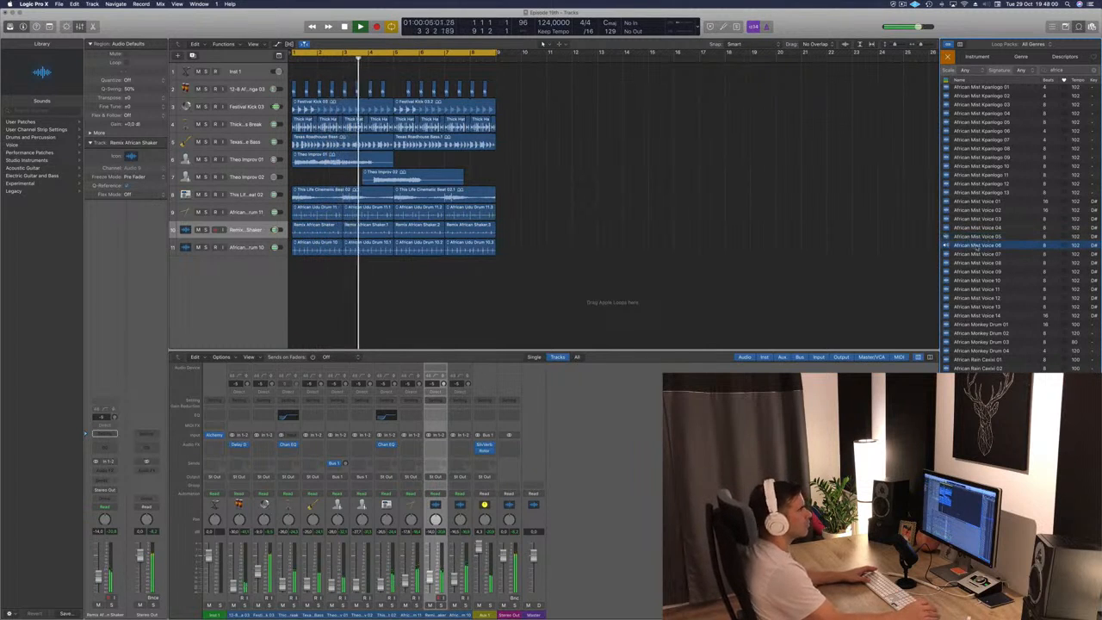
click(977, 246)
scroll(990, 267, up, 2)
click(981, 221)
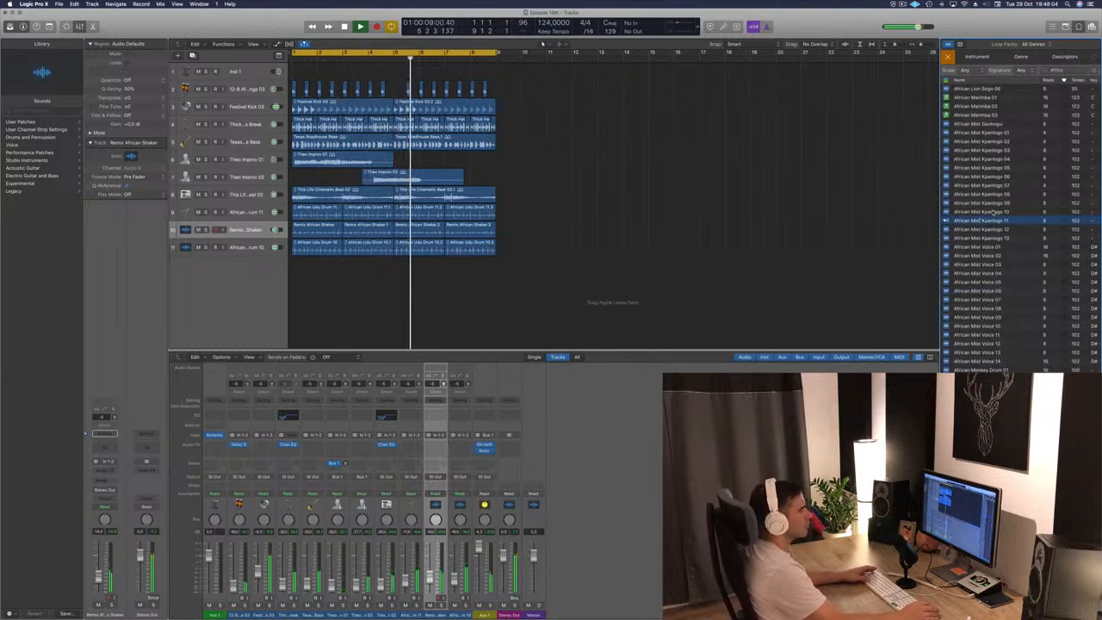
scroll(992, 211, up, 5)
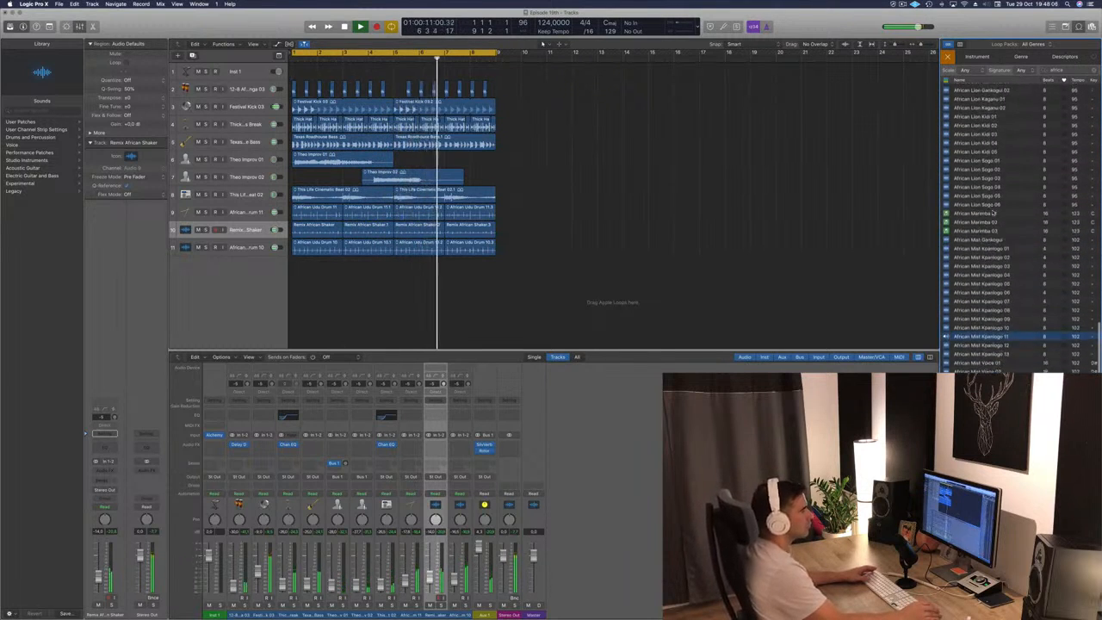
Add African Monkey Drum 03 on a new track, repeat it across the eight-bar cycle and set its volume to about -27 dB
scroll(994, 213, down, 10)
click(990, 278)
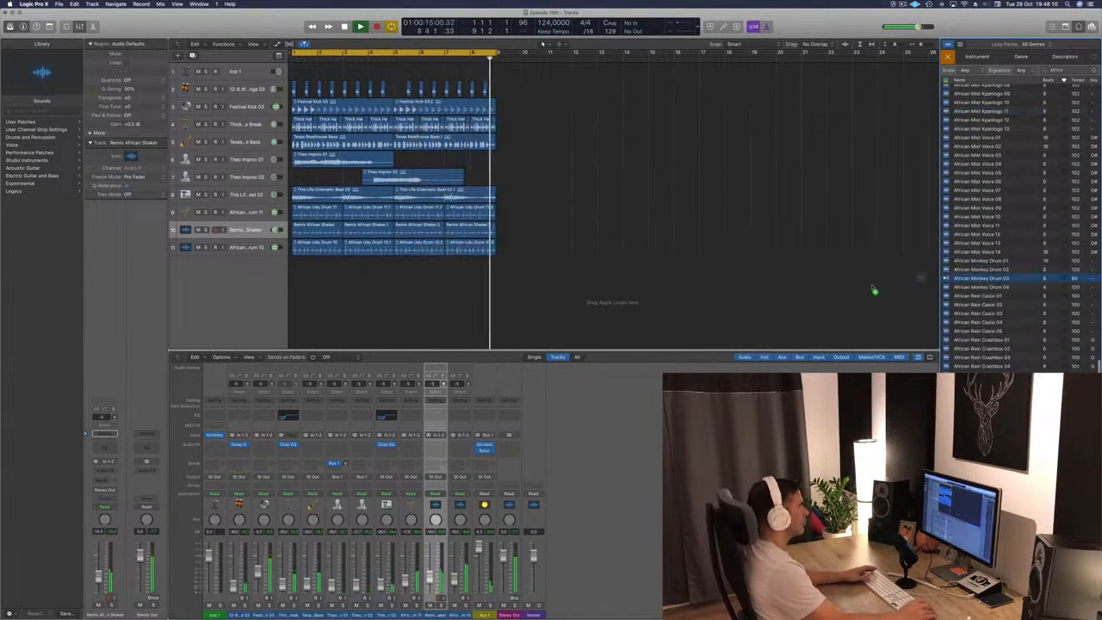
drag(874, 291, 418, 274)
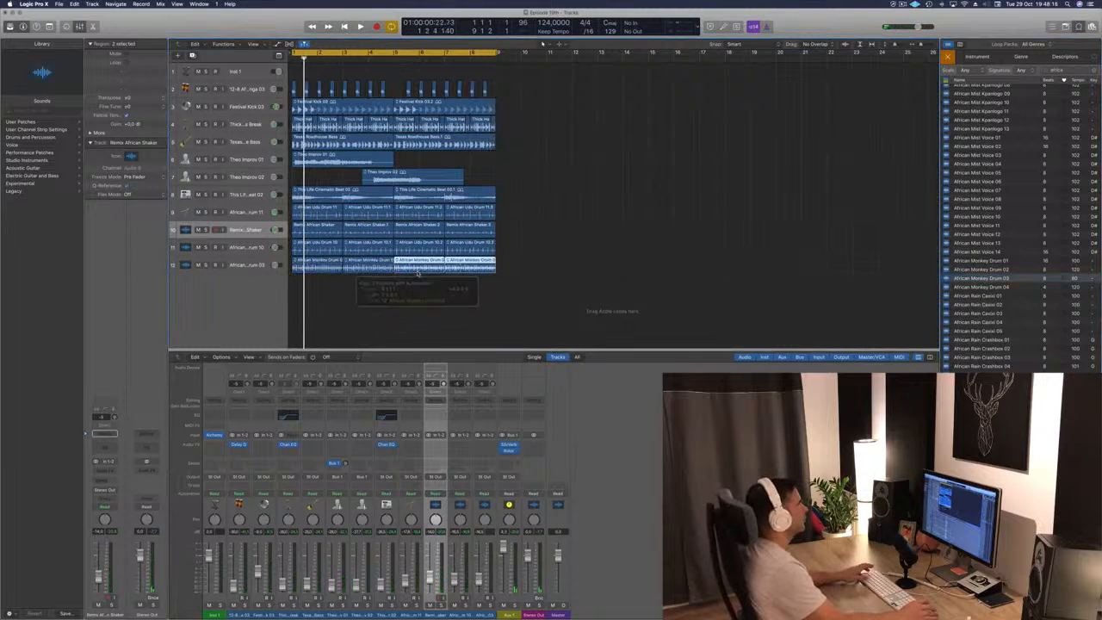
key(space)
scroll(462, 330, left, 1)
click(193, 270)
key(Return)
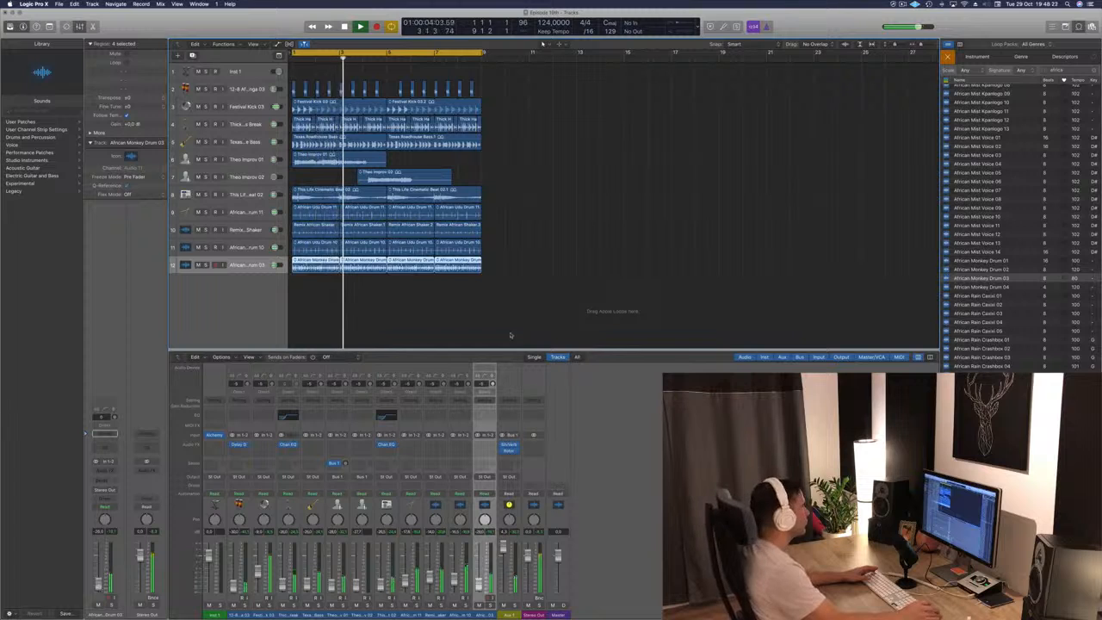
click(529, 296)
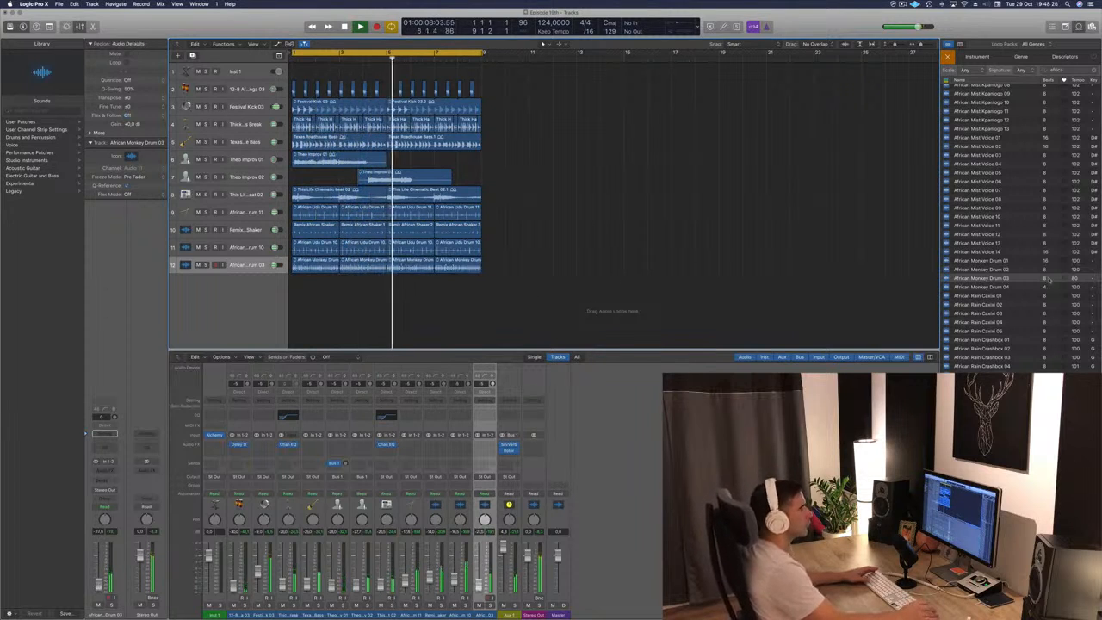
Audition the African Mist Voice loops 01 through 07 against the playing beat
scroll(1013, 310, up, 1)
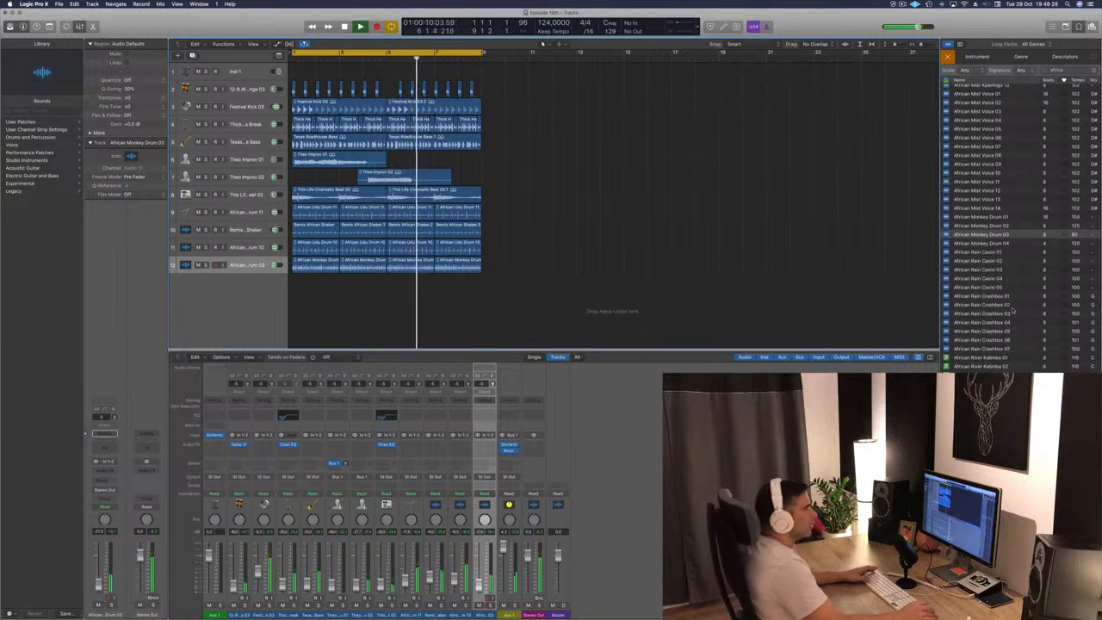
click(980, 176)
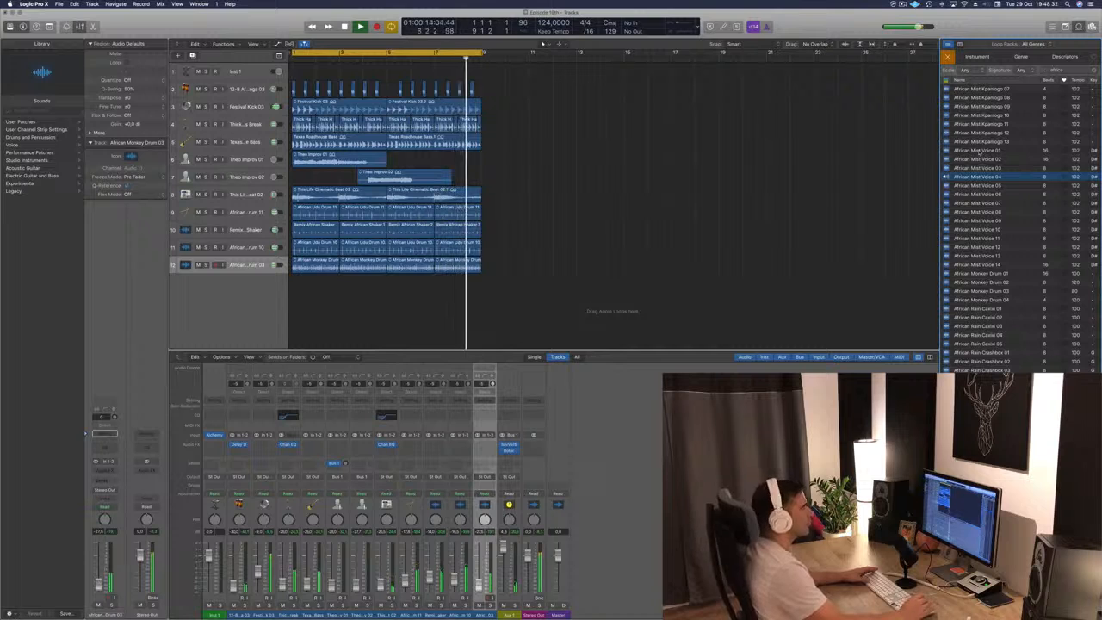
click(978, 150)
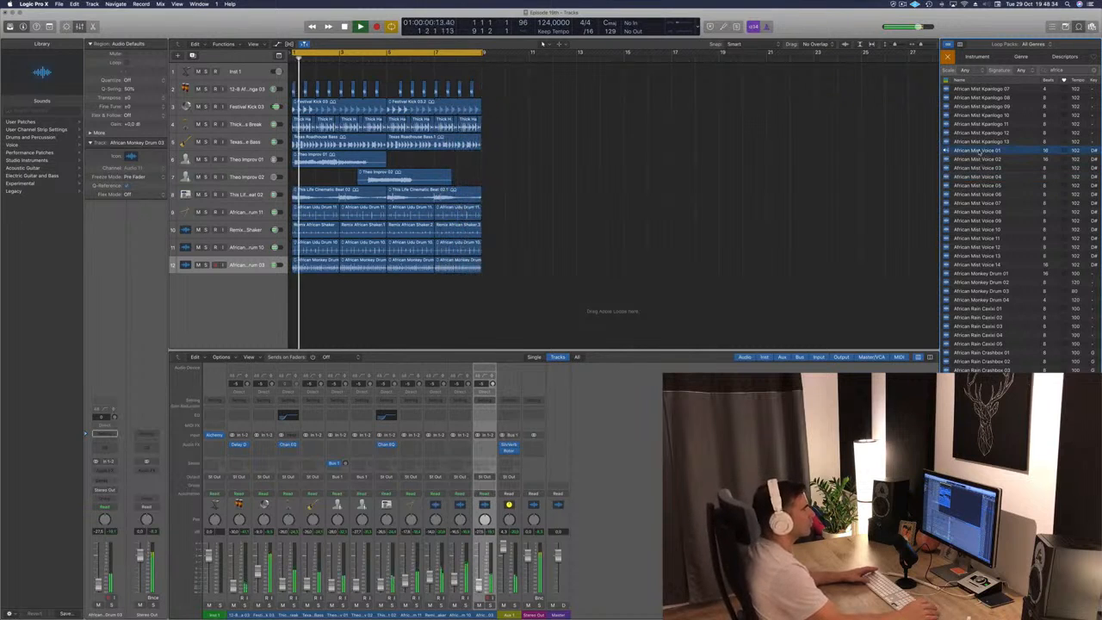
click(980, 159)
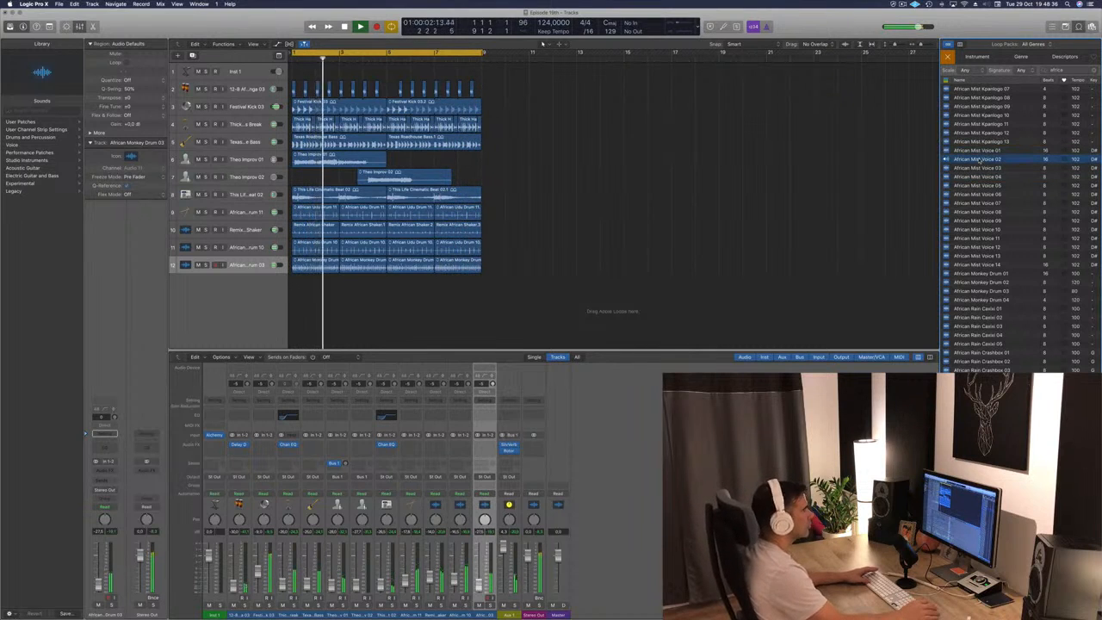
click(979, 168)
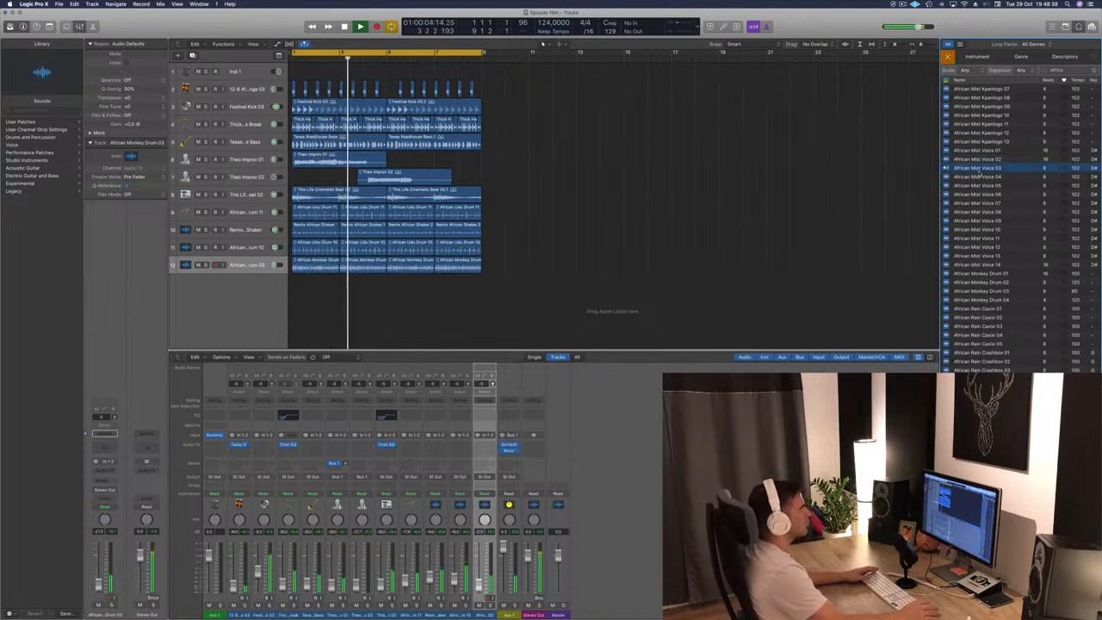
click(978, 177)
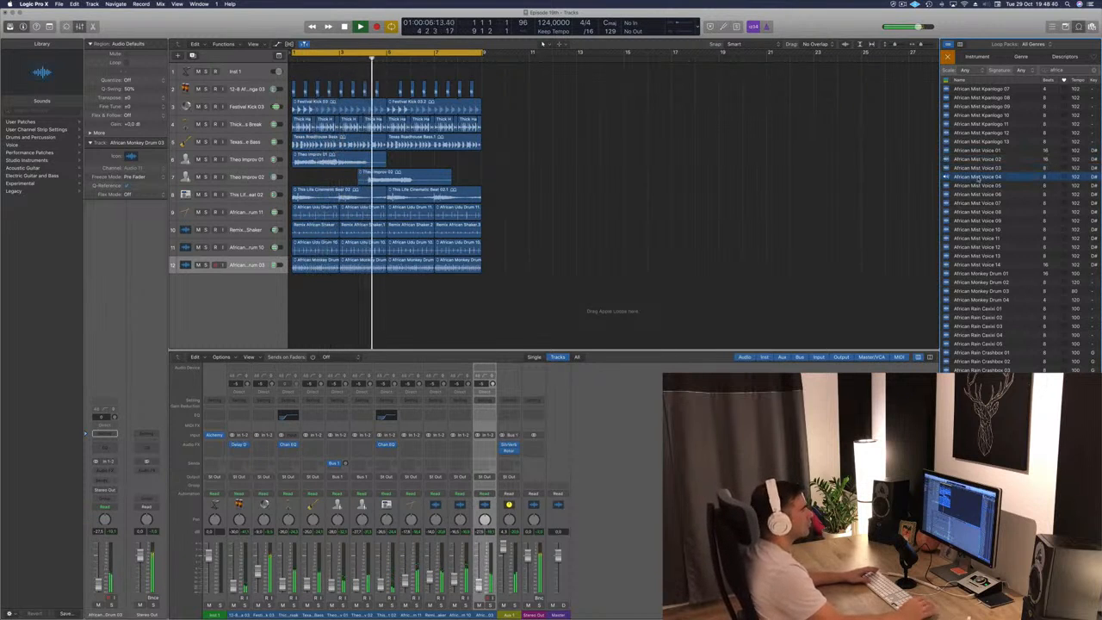
click(978, 185)
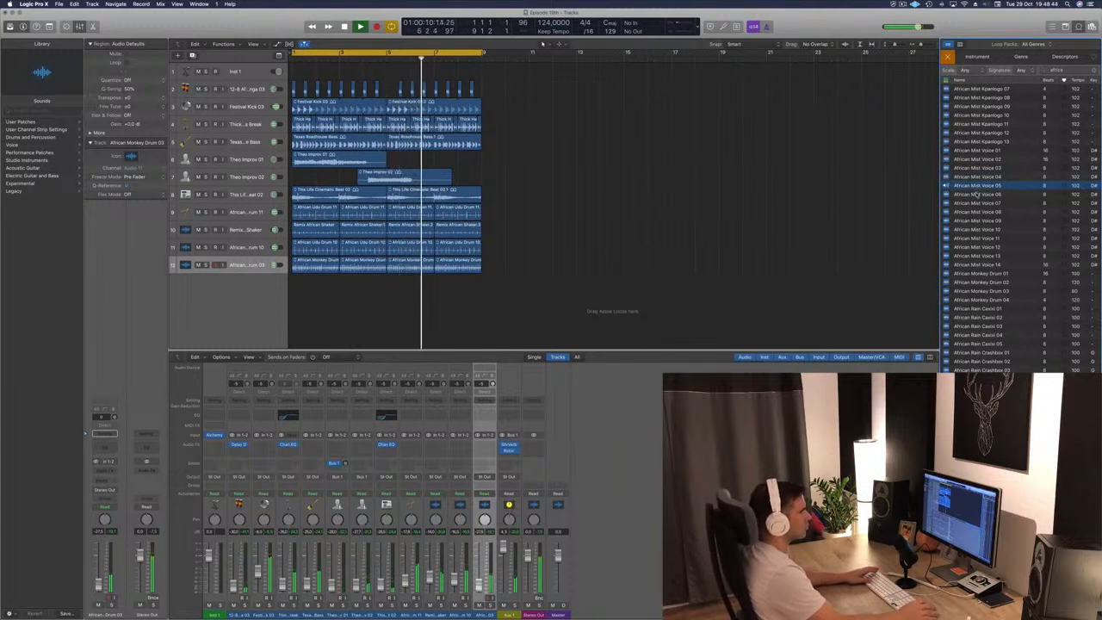
click(977, 195)
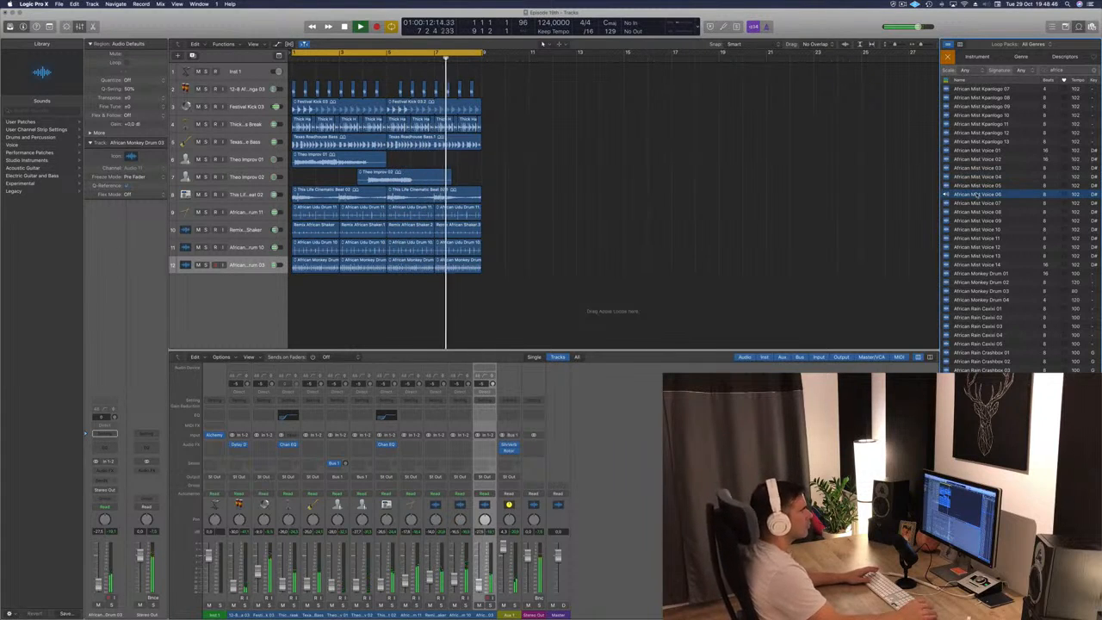
click(977, 203)
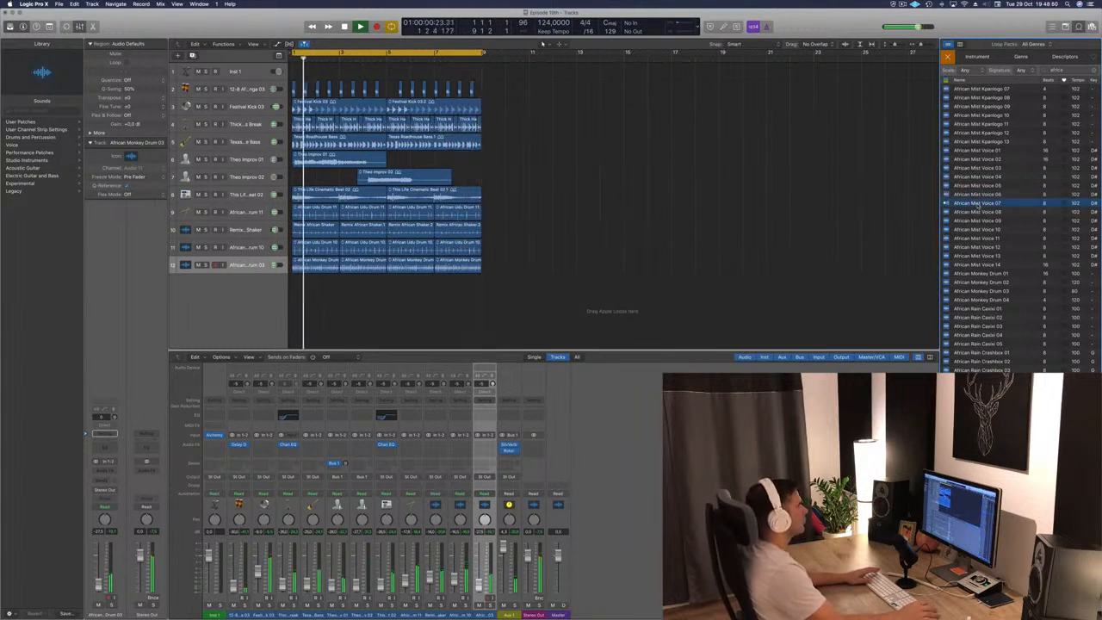
Restart playback, audition African Mist Voice 14 and add it at bar 1 on a new track above the This Life Cinematic Beat track
key(space)
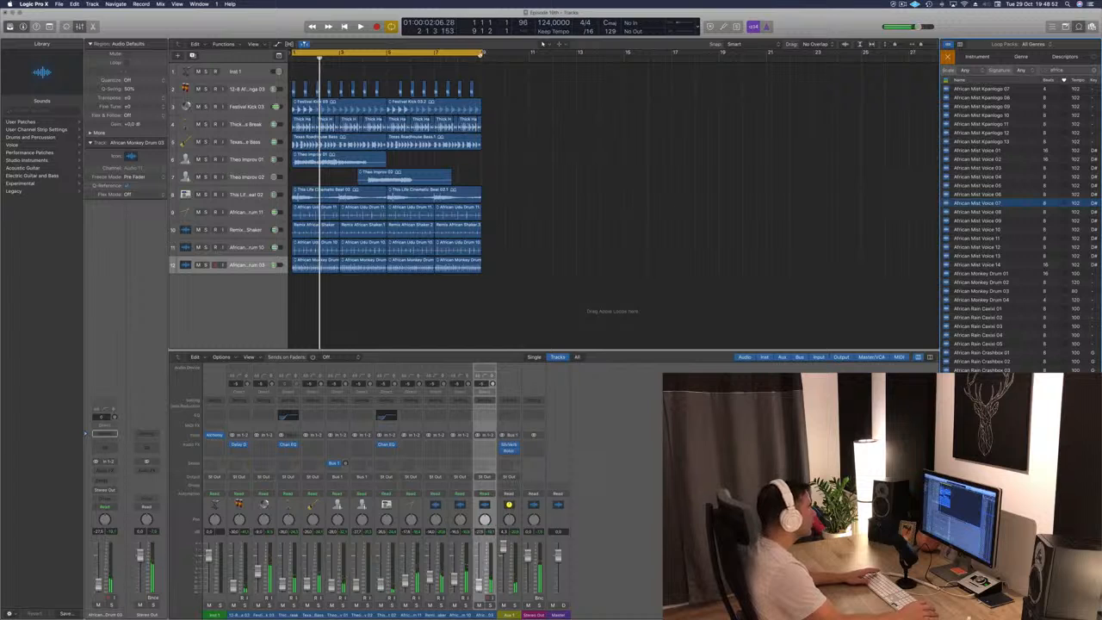
click(482, 53)
key(space)
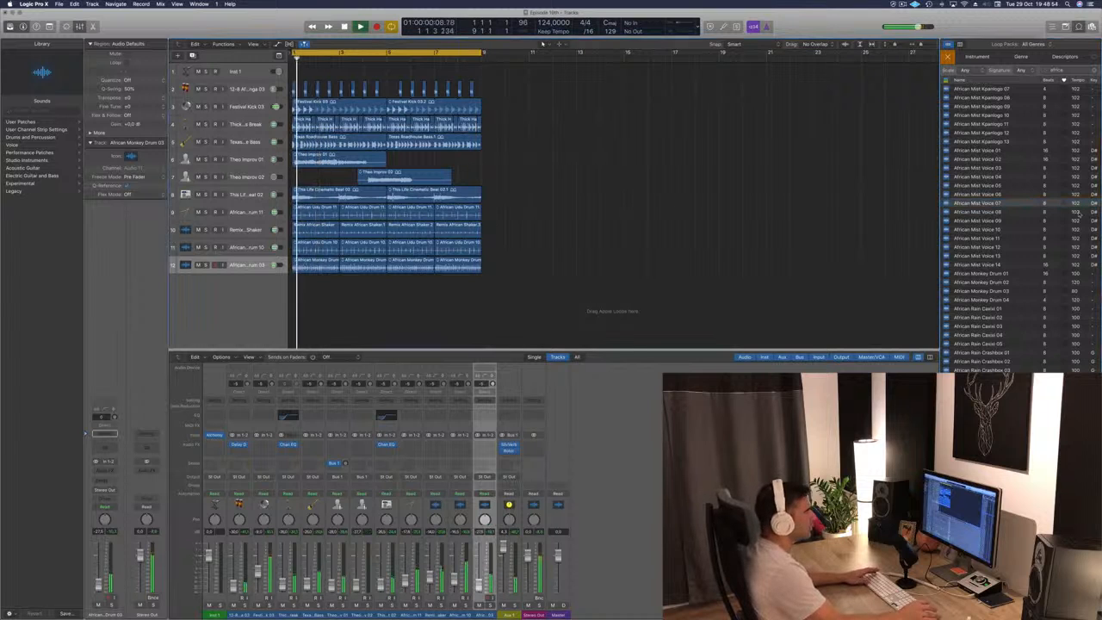
click(986, 265)
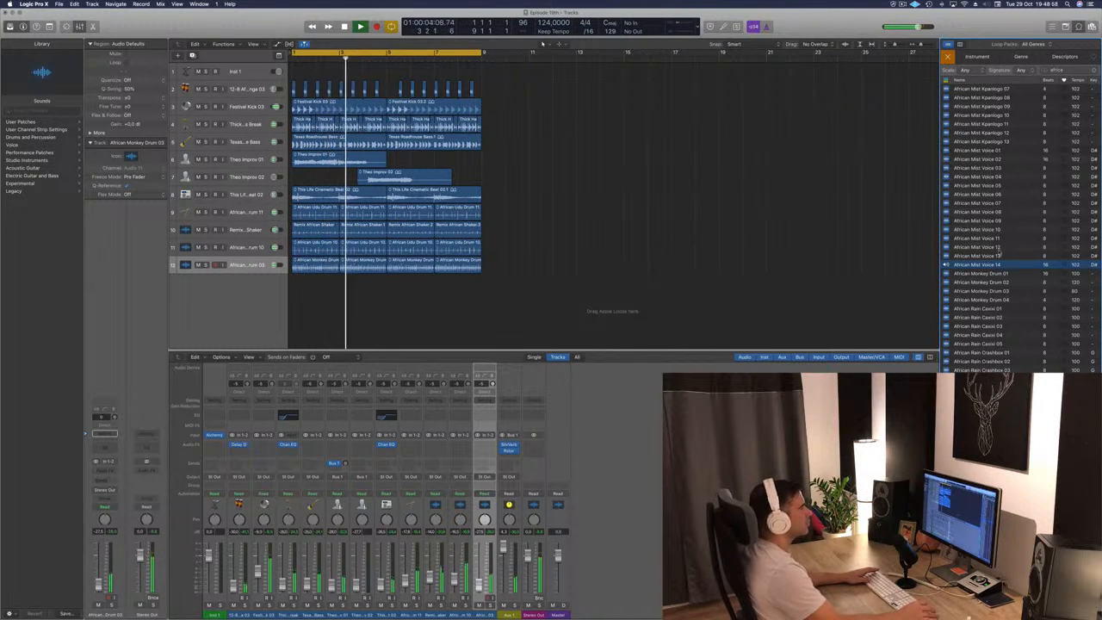
drag(985, 267, 256, 193)
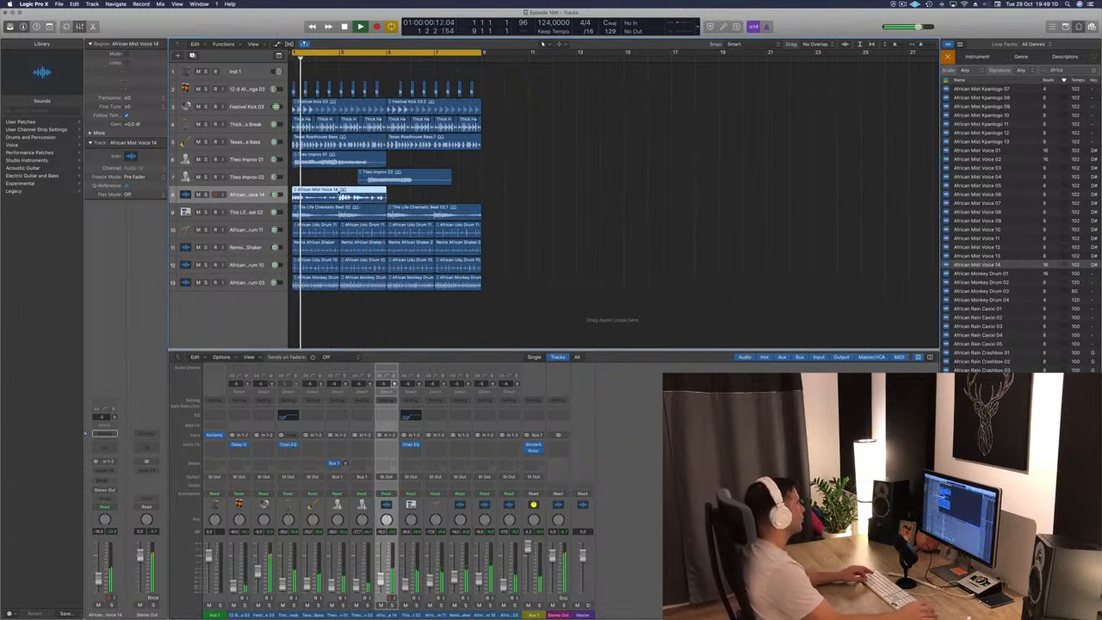
Move the second half of the African Mist Voice 14 region to bar 9 and repeat its first two bars across the eight-bar cycle
drag(361, 193, 504, 195)
key(Return)
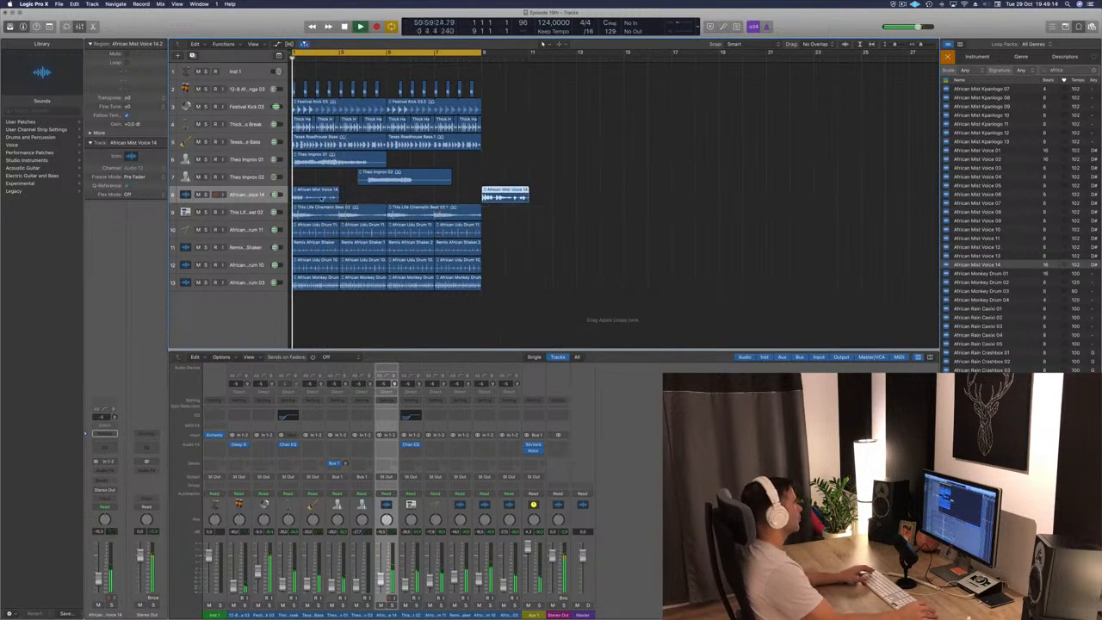
drag(317, 195, 412, 197)
shift+click(315, 196)
key(Return)
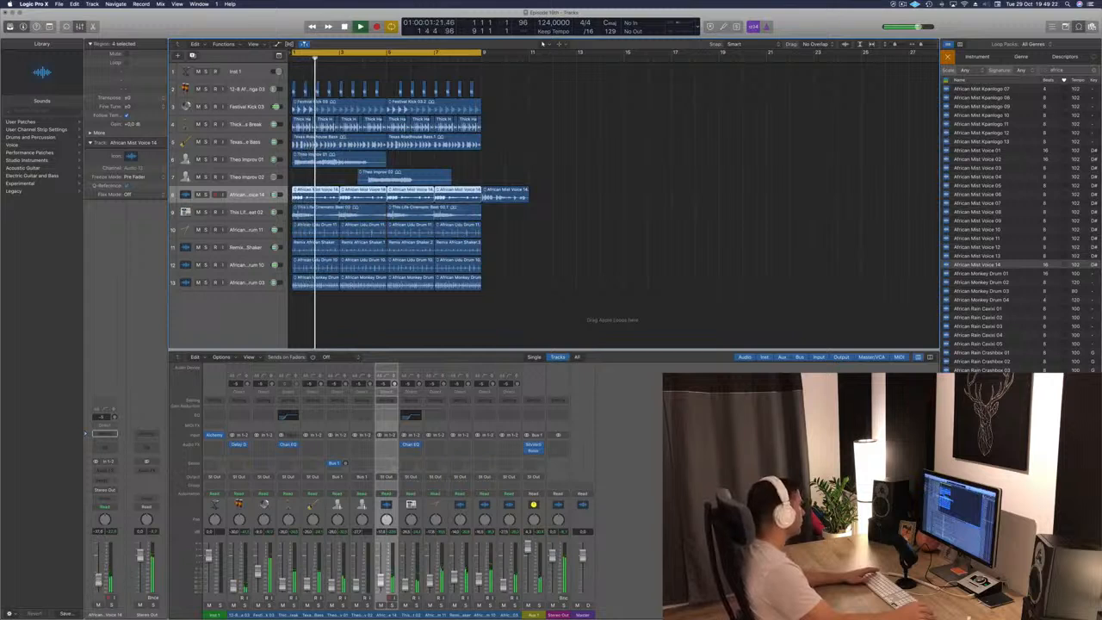
Route the African Mist Voice 14 track's output to Bus 1 and readjust its volume during playback from the start
key(Return)
click(101, 481)
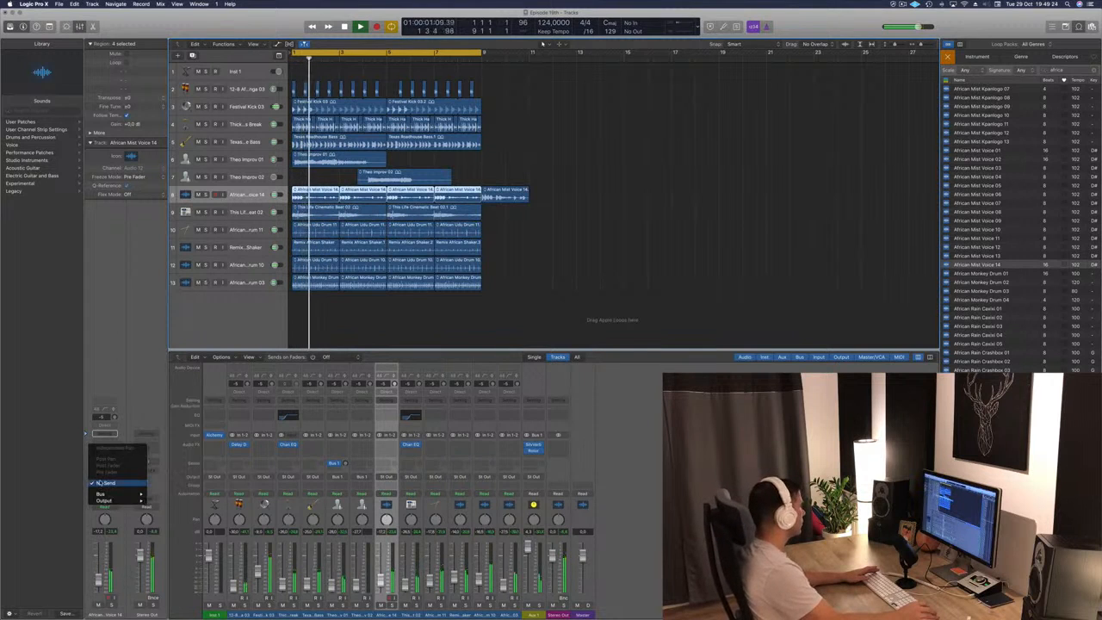
click(60, 485)
click(110, 490)
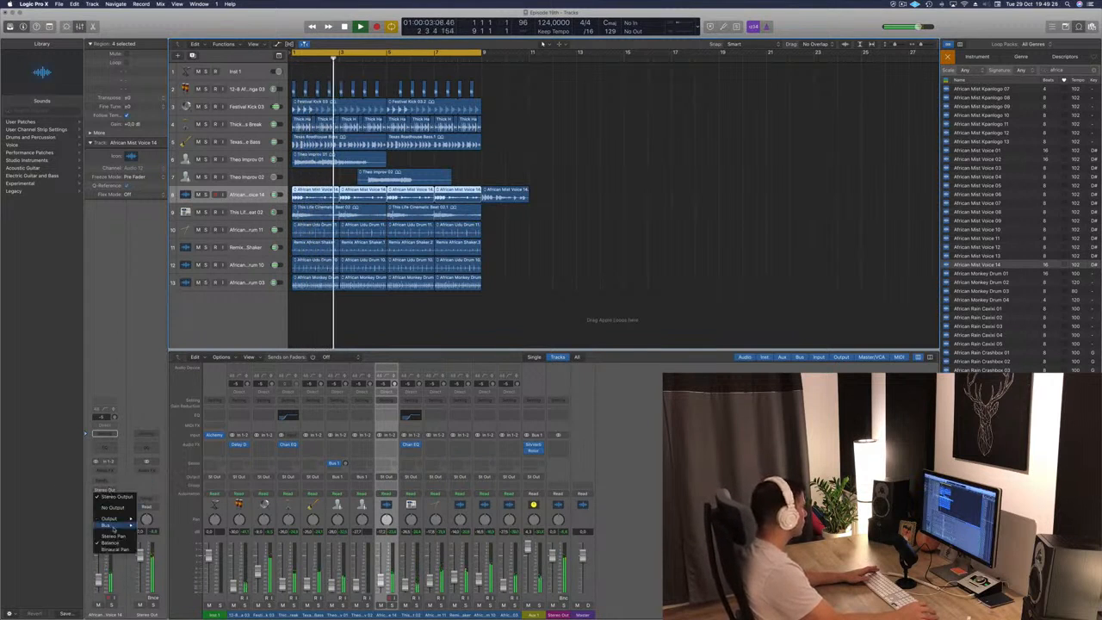
mouse_move(119, 525)
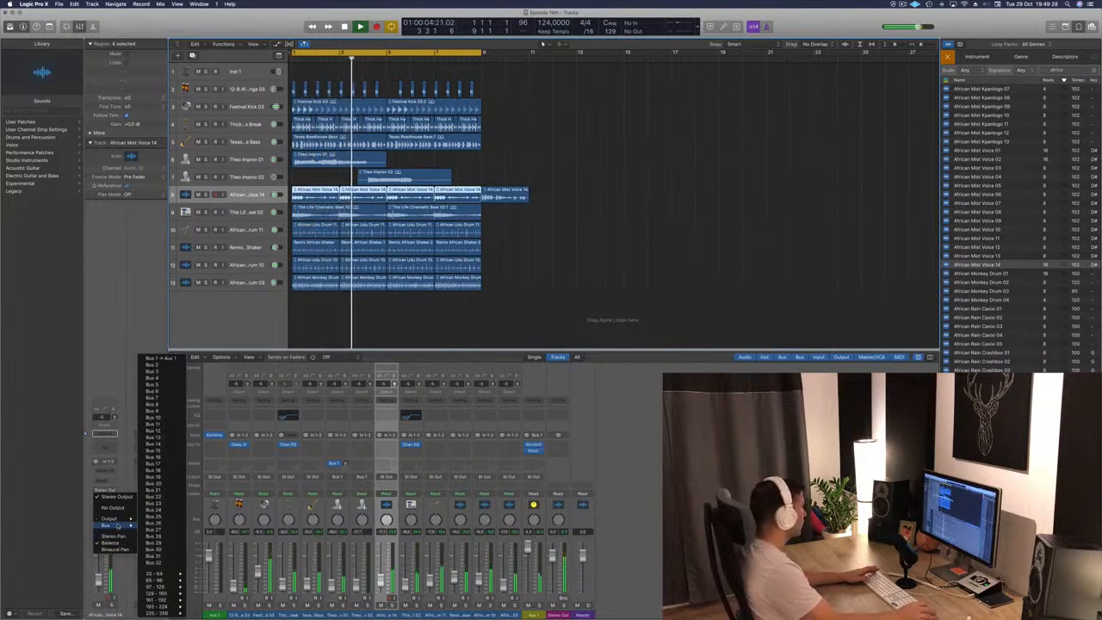
click(169, 358)
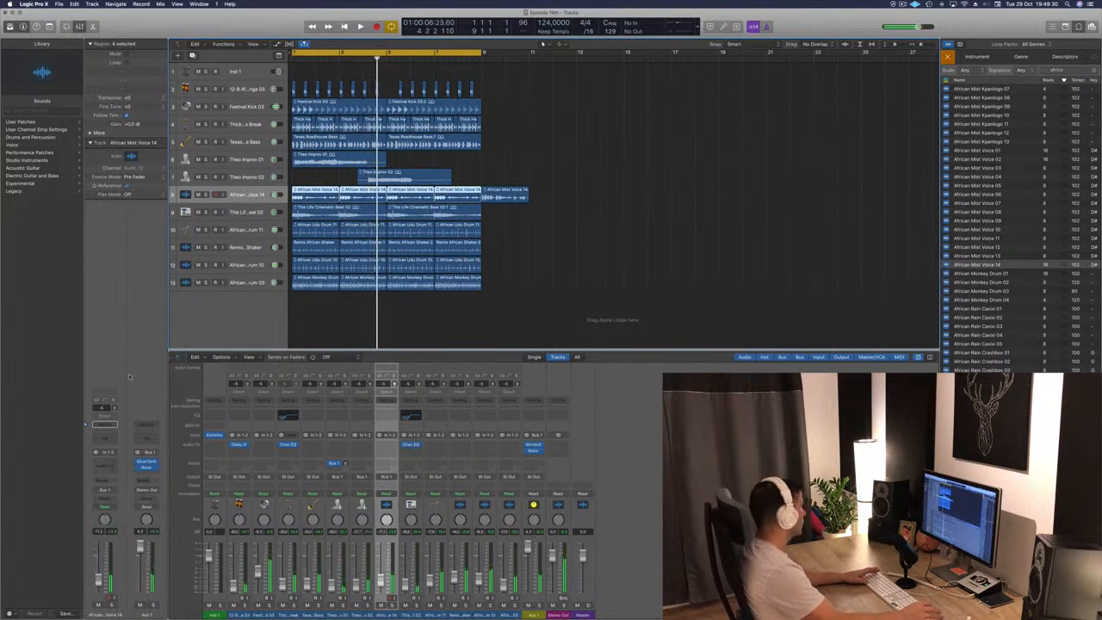
key(Return)
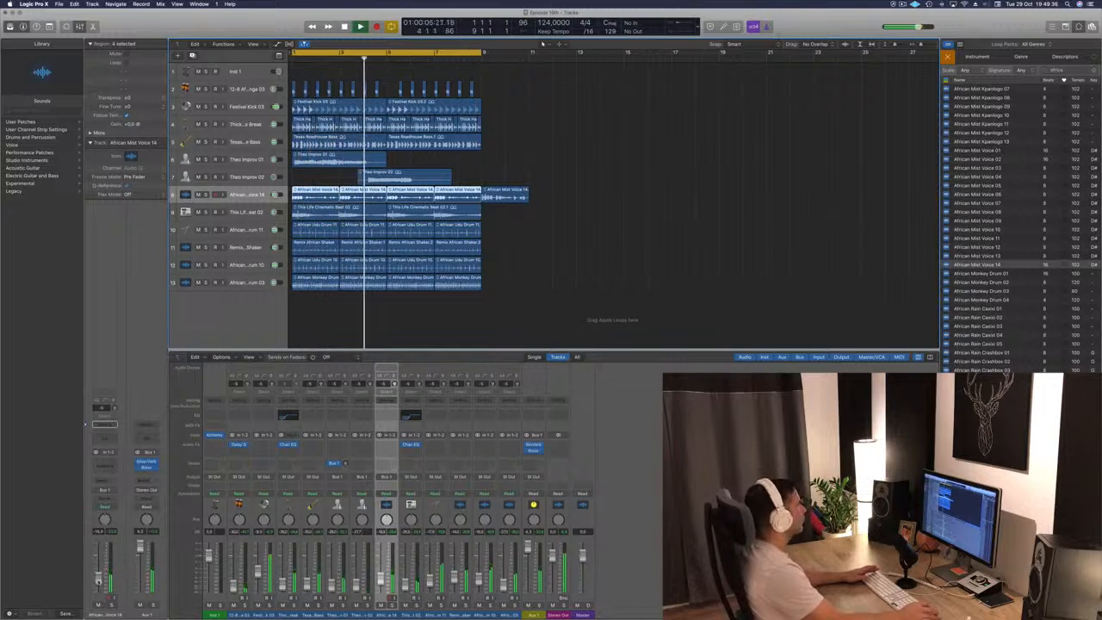
click(561, 246)
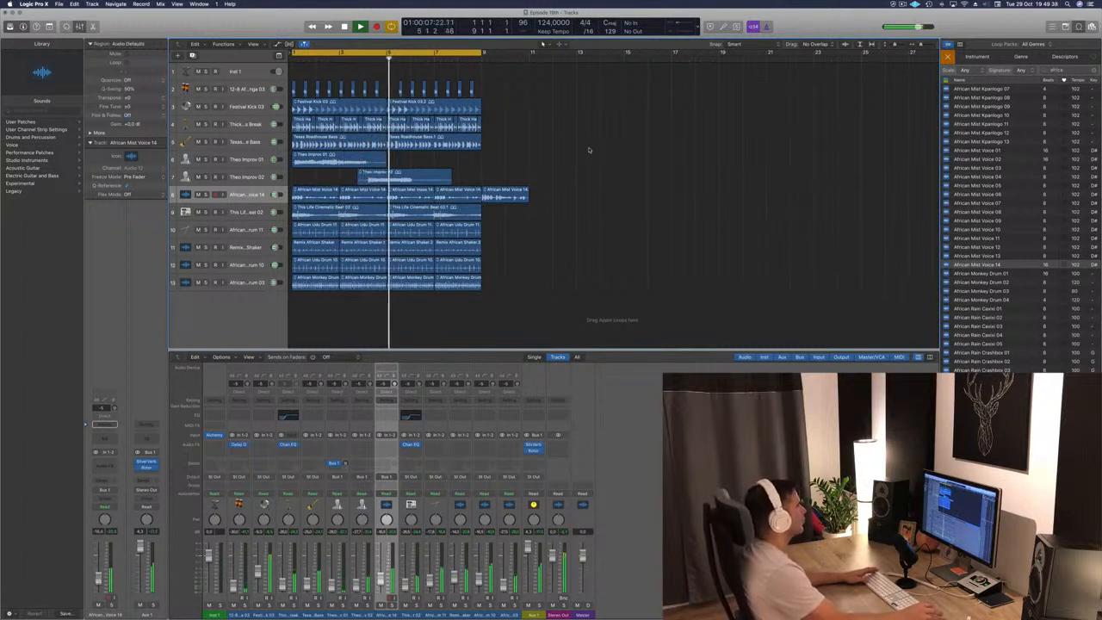
Delete the surplus African Mist Voice 14 region that extends past the eight-bar cycle at bar 9
click(517, 197)
key(Delete)
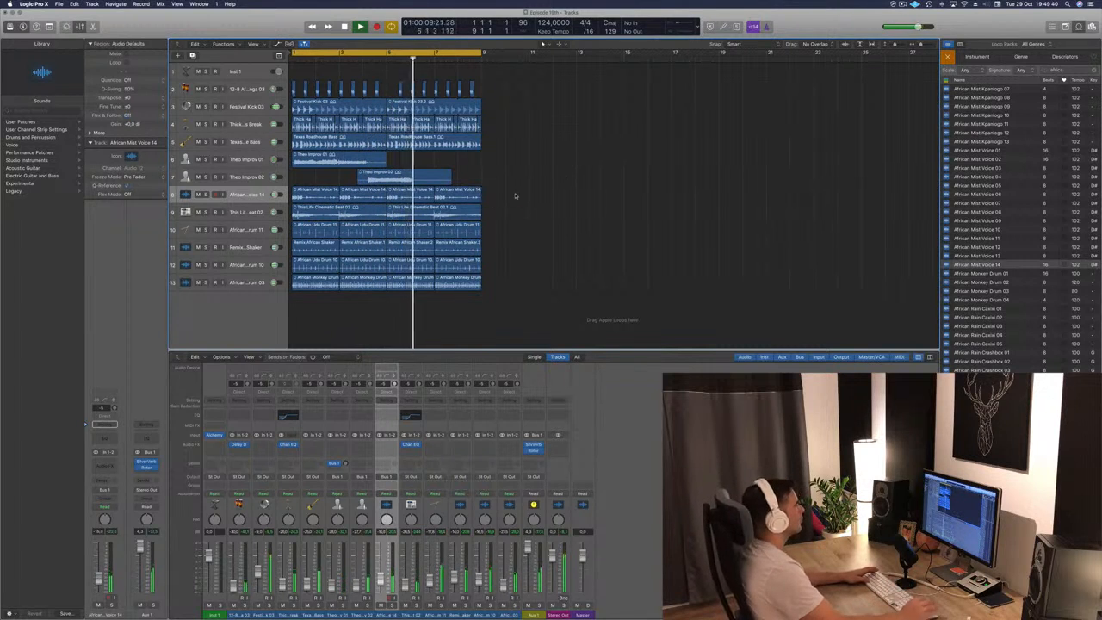
scroll(533, 217, left, 2)
scroll(534, 217, right, 2)
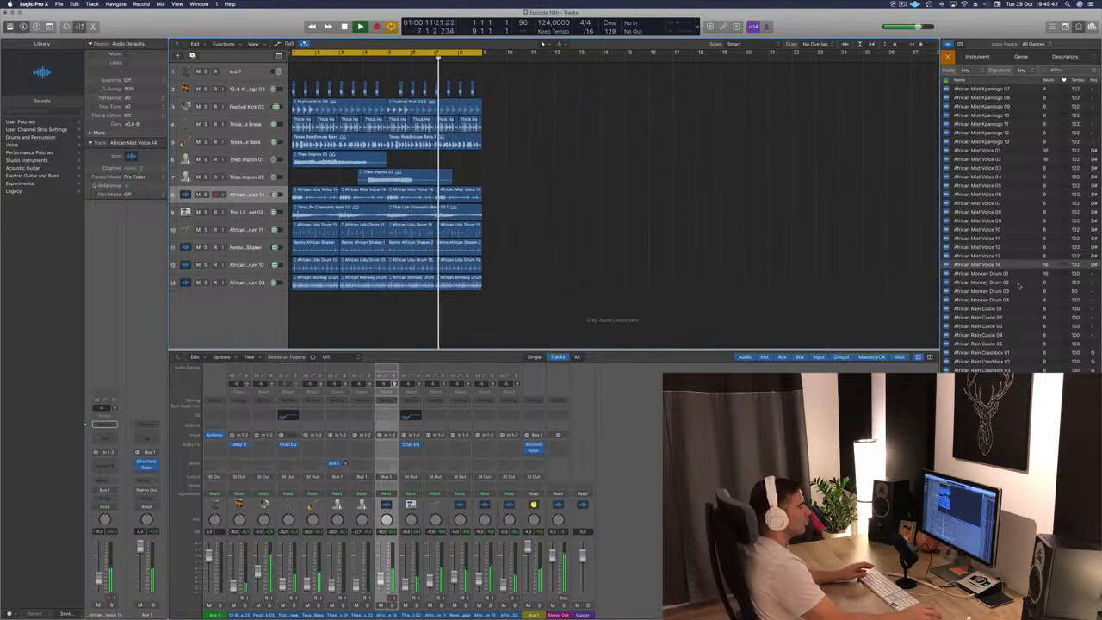
Audition several African Chant Mbira loops, including 04, 06, 07, 11 and 14, against the playing beat
scroll(1021, 284, down, 10)
scroll(999, 224, down, 15)
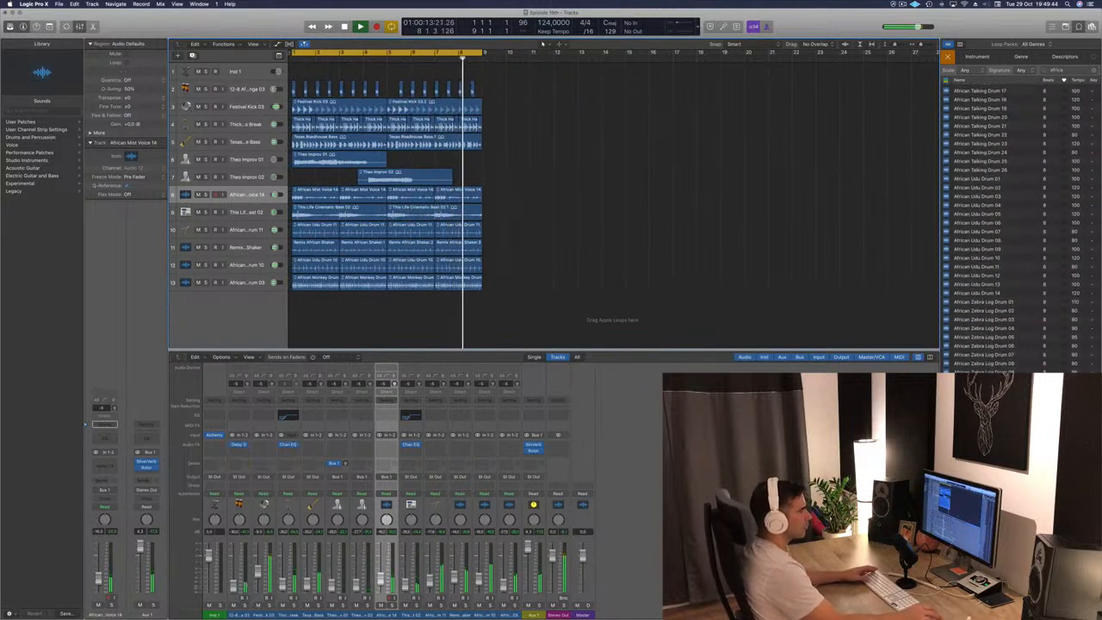
scroll(998, 224, up, 15)
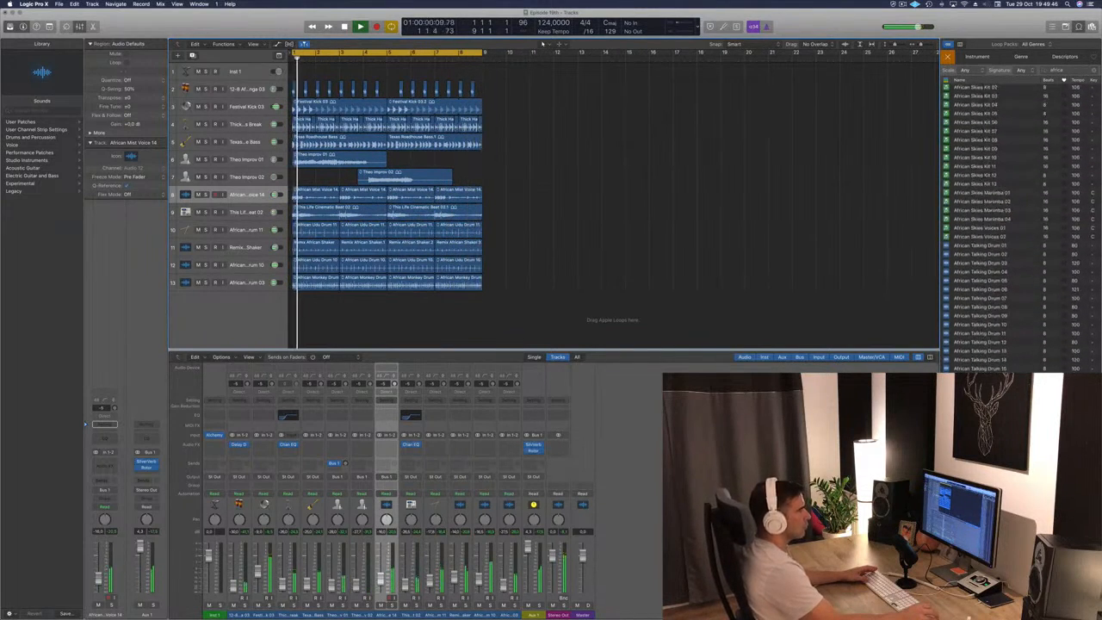
scroll(981, 215, up, 10)
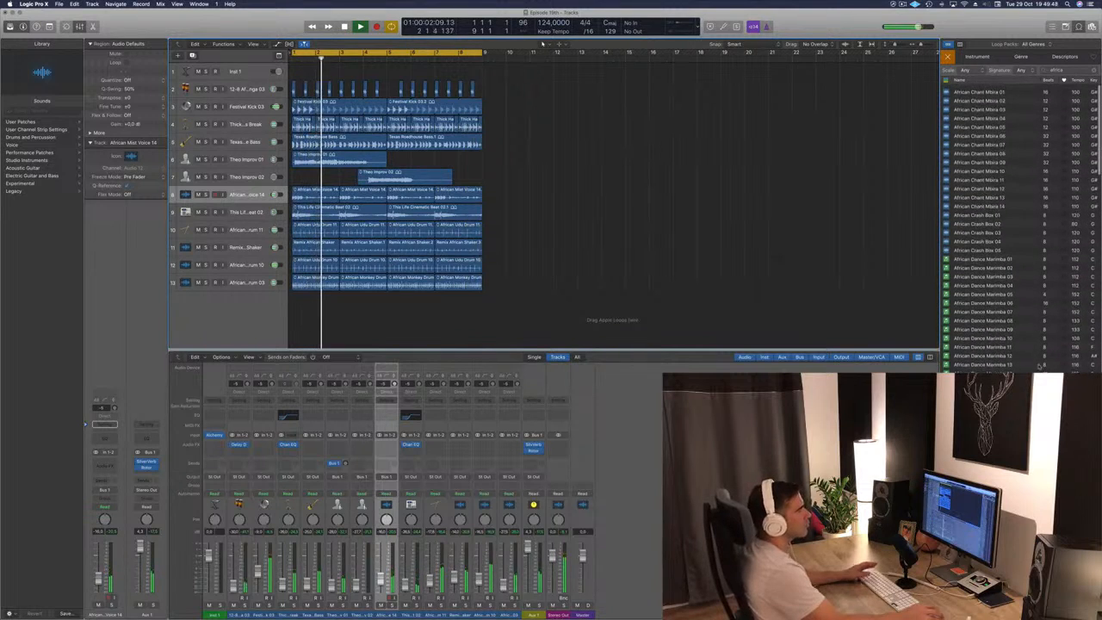
click(970, 116)
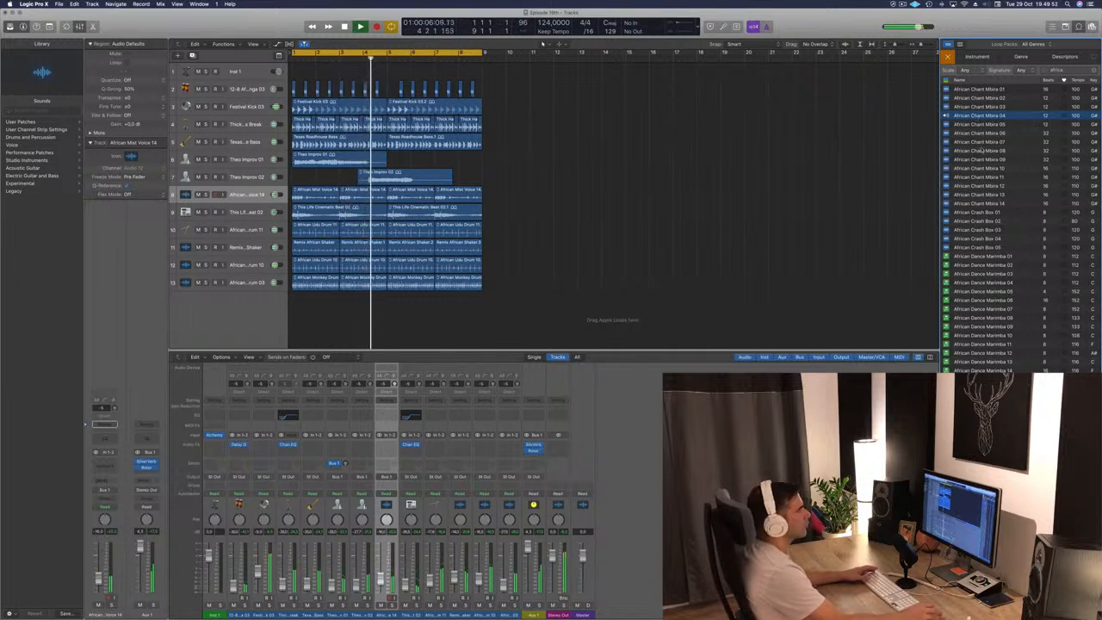
click(974, 133)
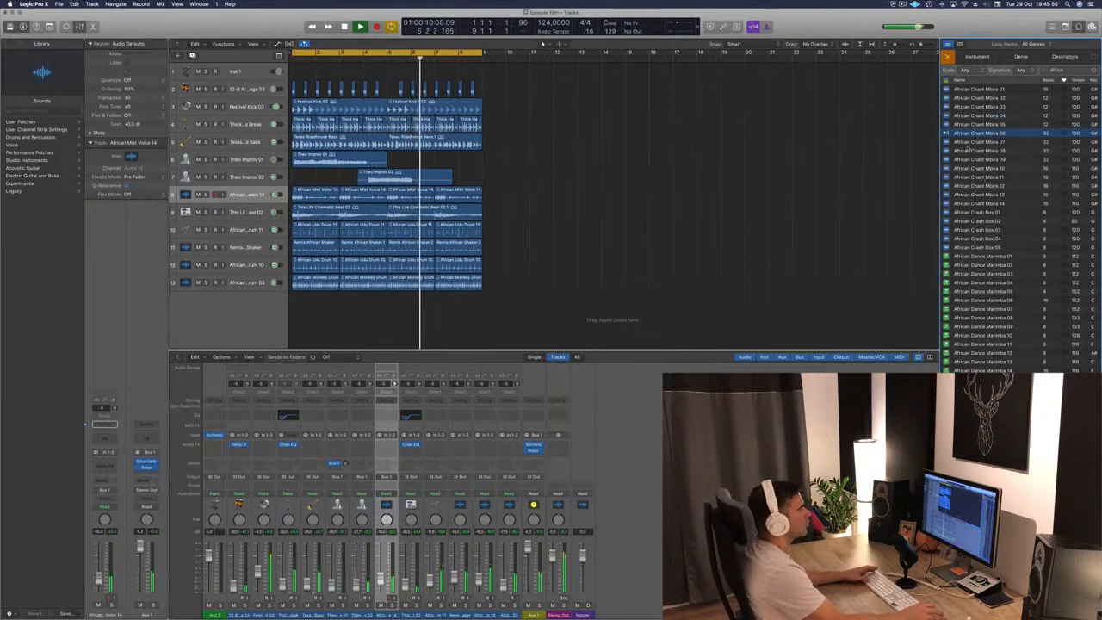
click(969, 142)
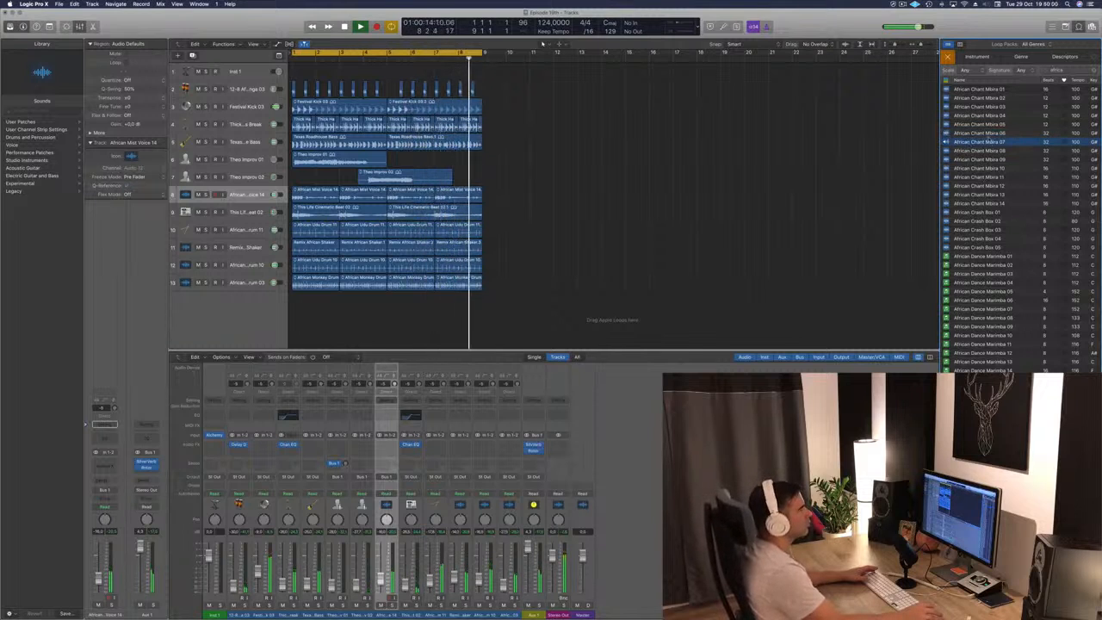
click(987, 135)
click(977, 179)
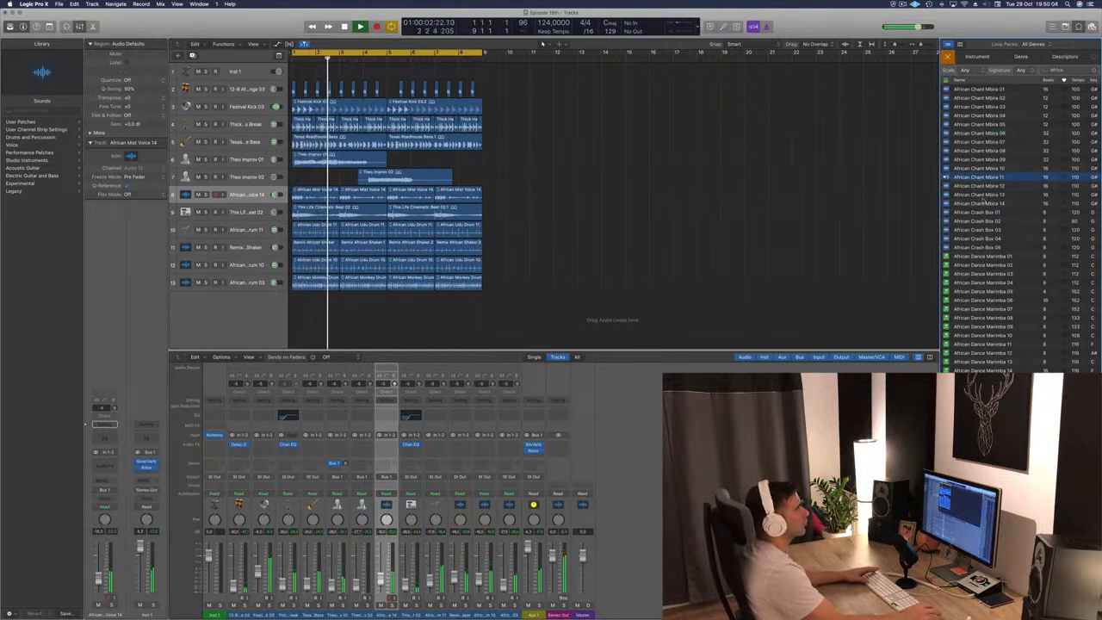
click(981, 203)
Audition African Crash Box 01, add it on a new track below the others and repeat it across the eight-bar cycle
click(978, 213)
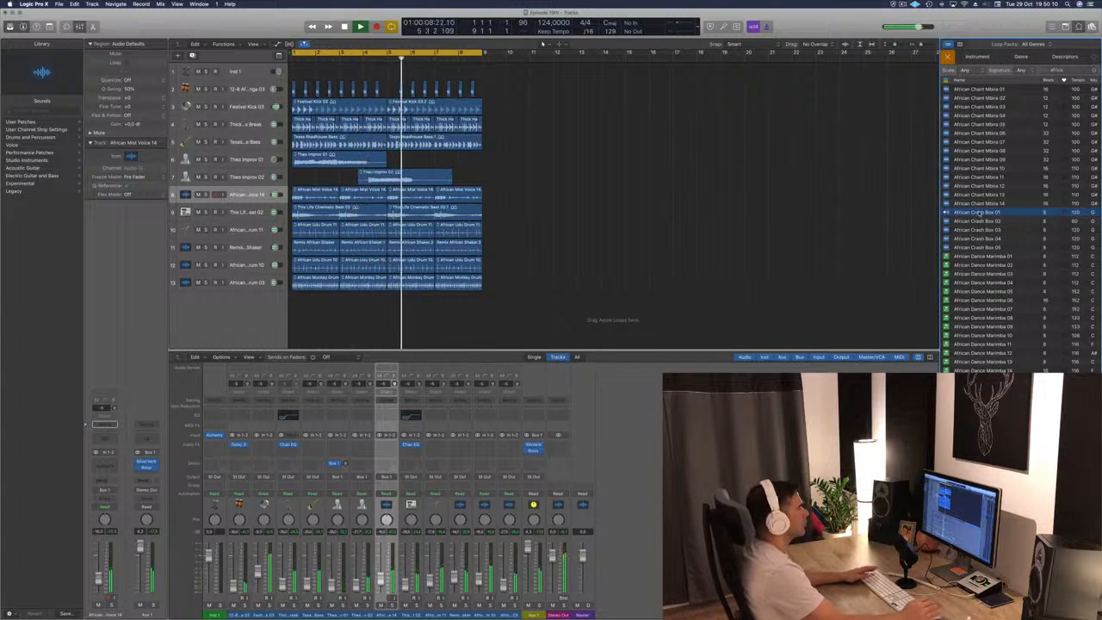
drag(979, 213, 410, 300)
key(space)
key(space)
key(space)
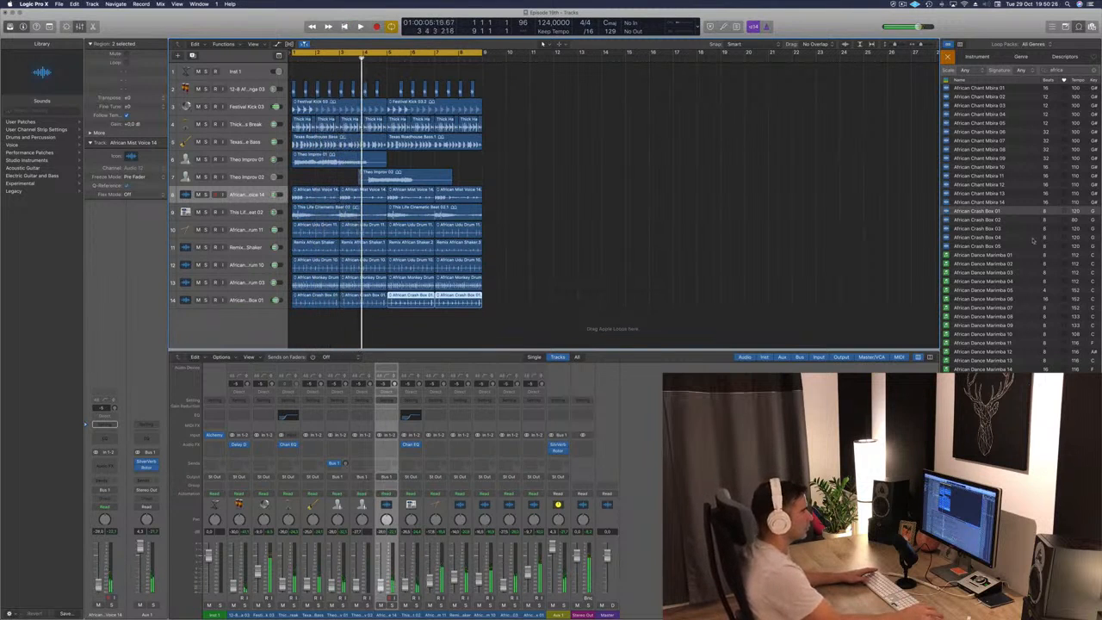
Restart playback and compare the beat with the African Crash Box 01 track soloed, muted and active again
key(space)
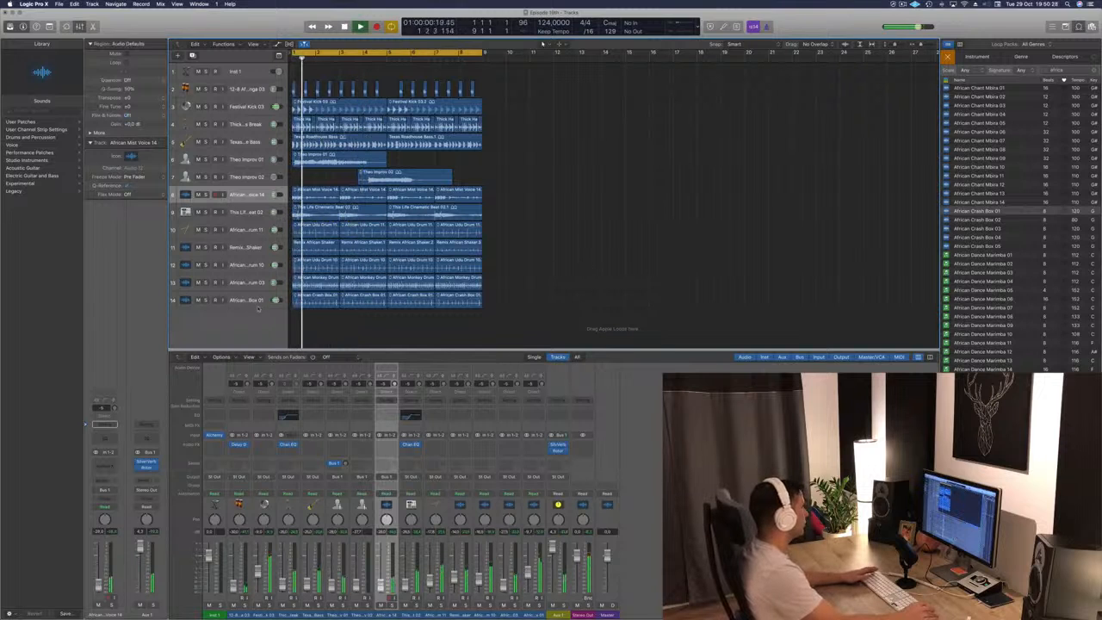
key(space)
key(space)
click(205, 300)
click(206, 301)
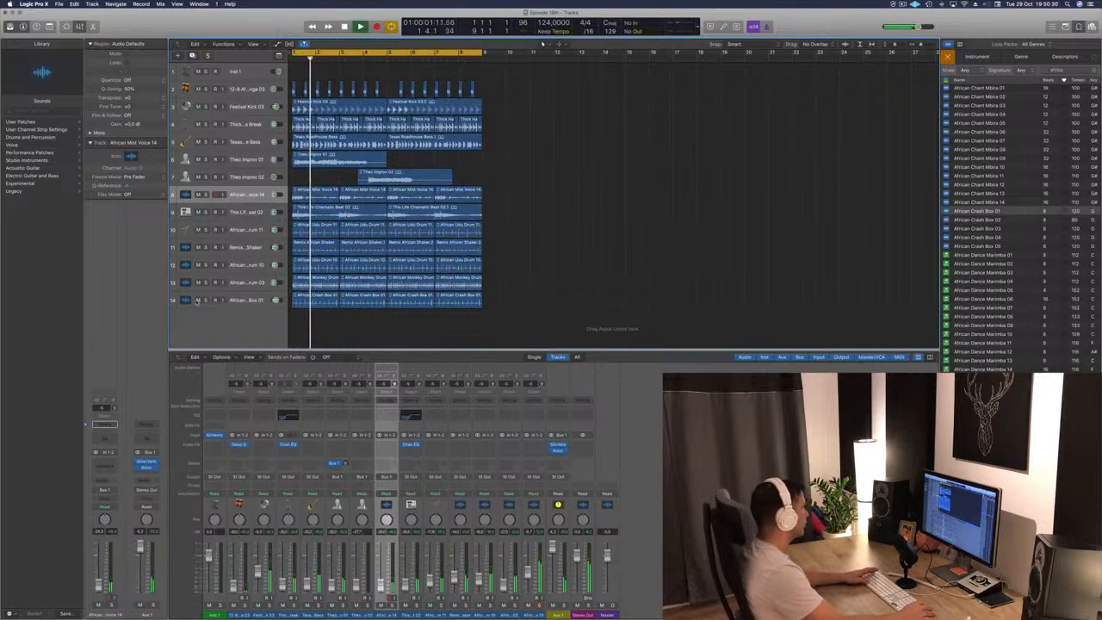
key(space)
key(space)
click(198, 300)
click(197, 301)
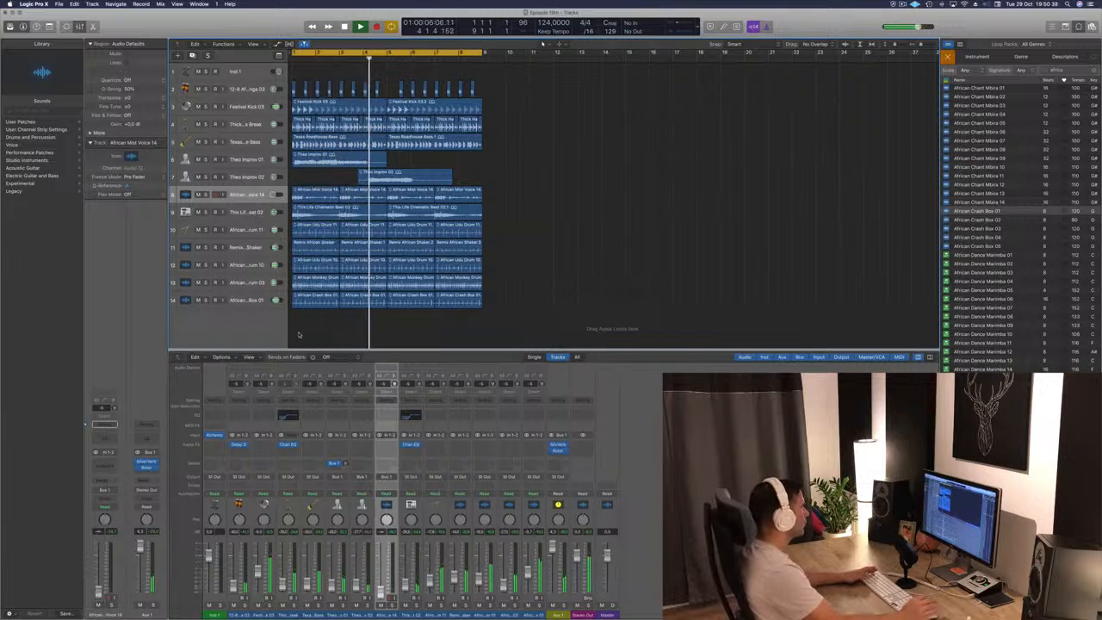
Play the beat from the start and readjust the African Mist Voice 14 track's volume
key(Return)
key(space)
key(space)
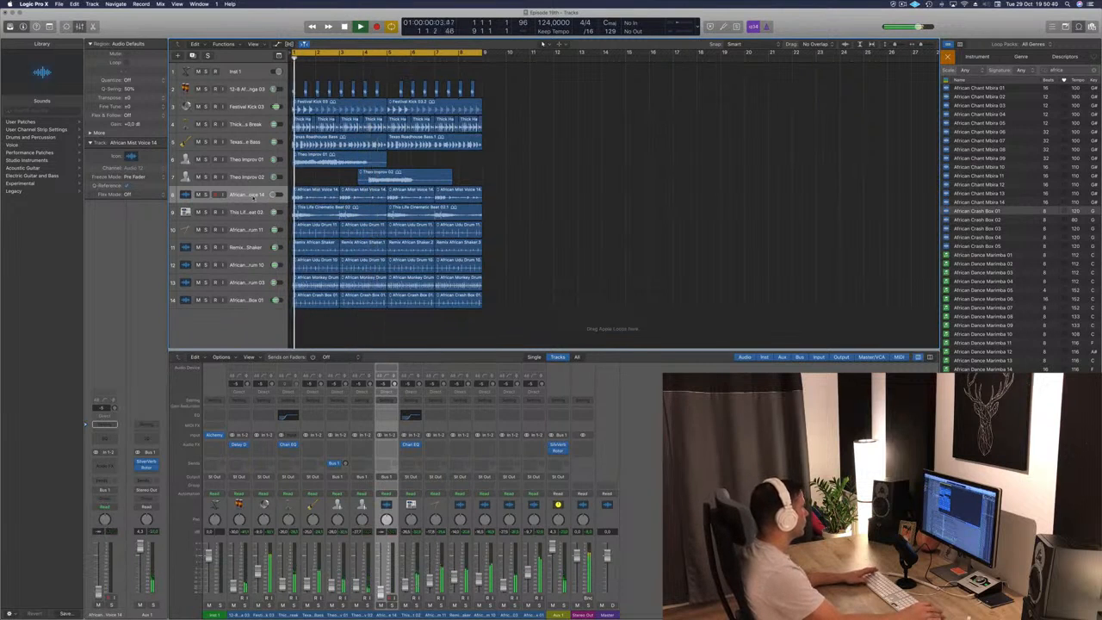
click(271, 195)
key(space)
key(space)
drag(271, 194, 274, 195)
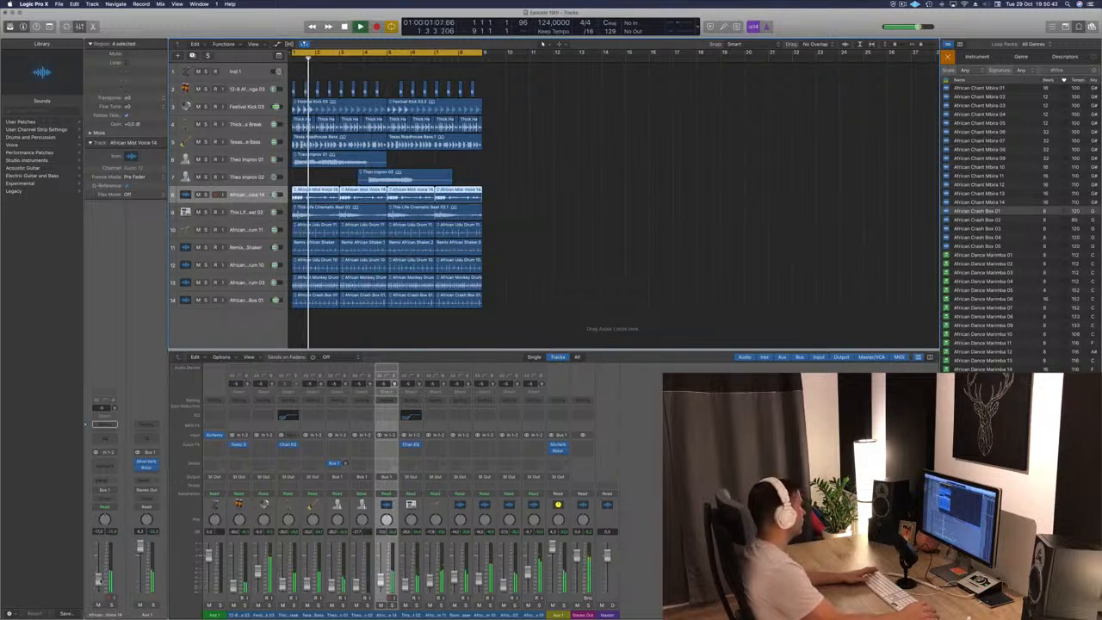
Lower the African Crash Box 01 track's volume to -17.0 dB while the beat plays
click(262, 299)
key(Return)
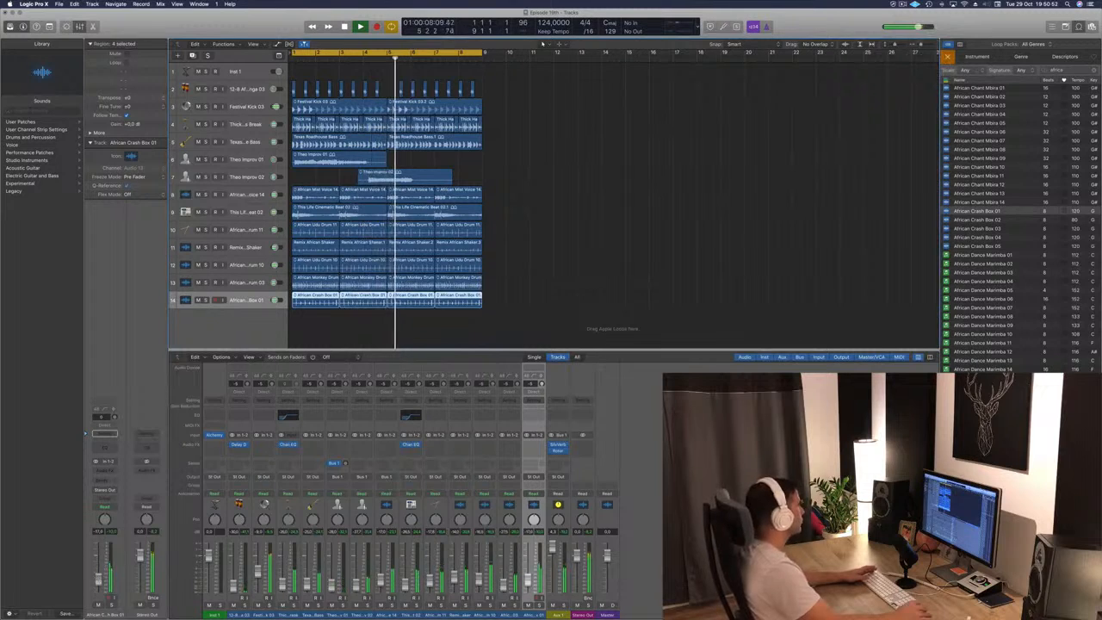
click(594, 244)
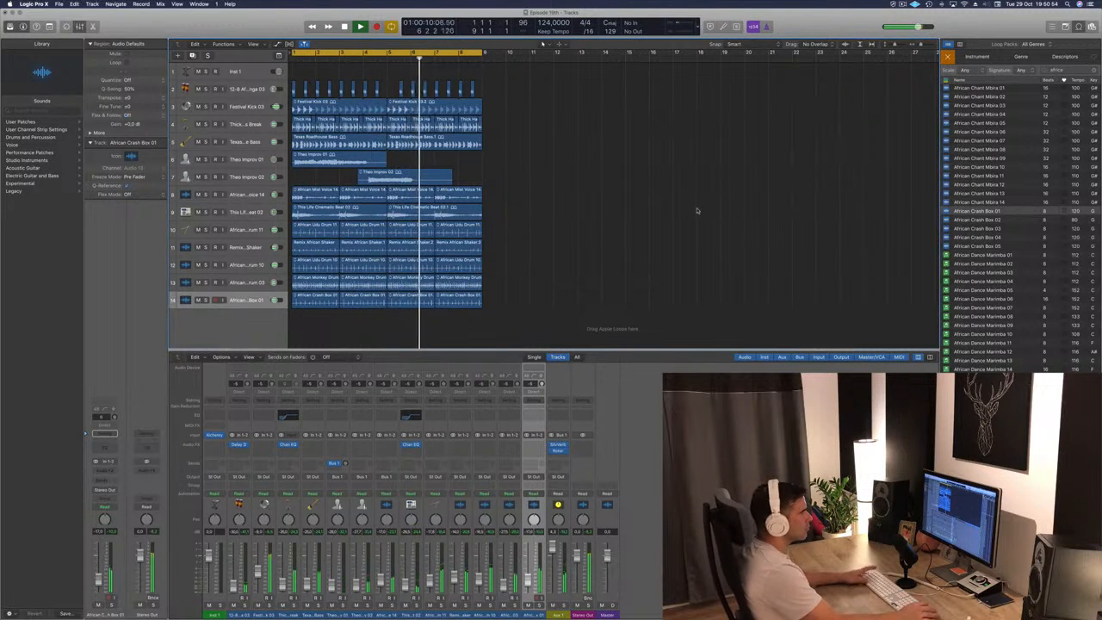
Search the loops for "organ" and audition 2-Step Poolside Organ 01, Arcade Dreams Choppy Organ 01, Big Hall Organ Beat and Blue Jazz Organ Riff 01 and 02
click(1072, 71)
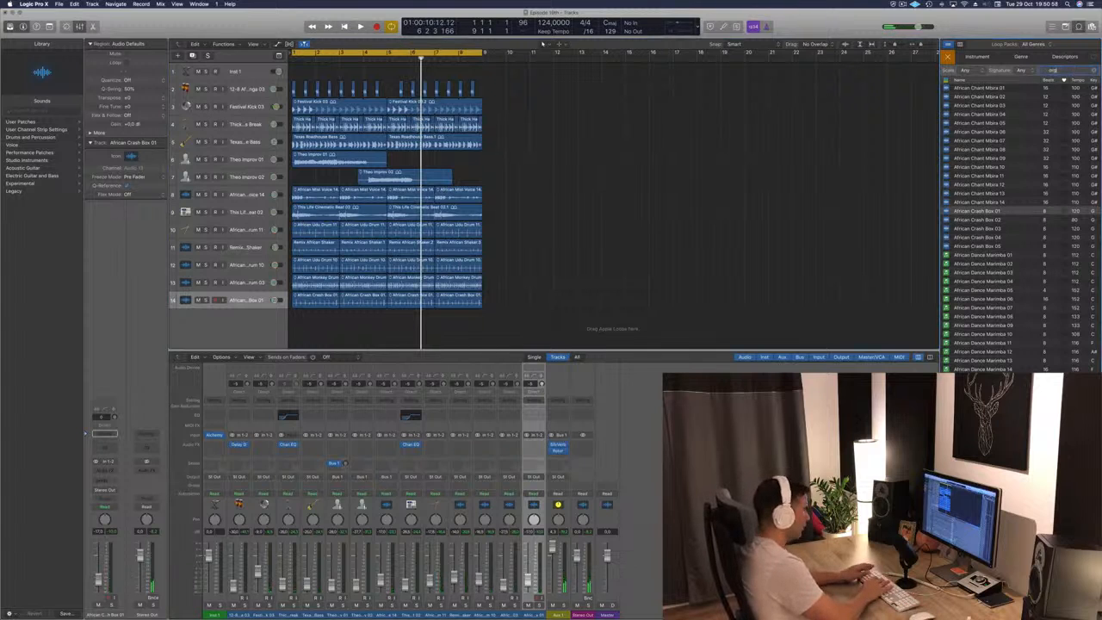
key(Return)
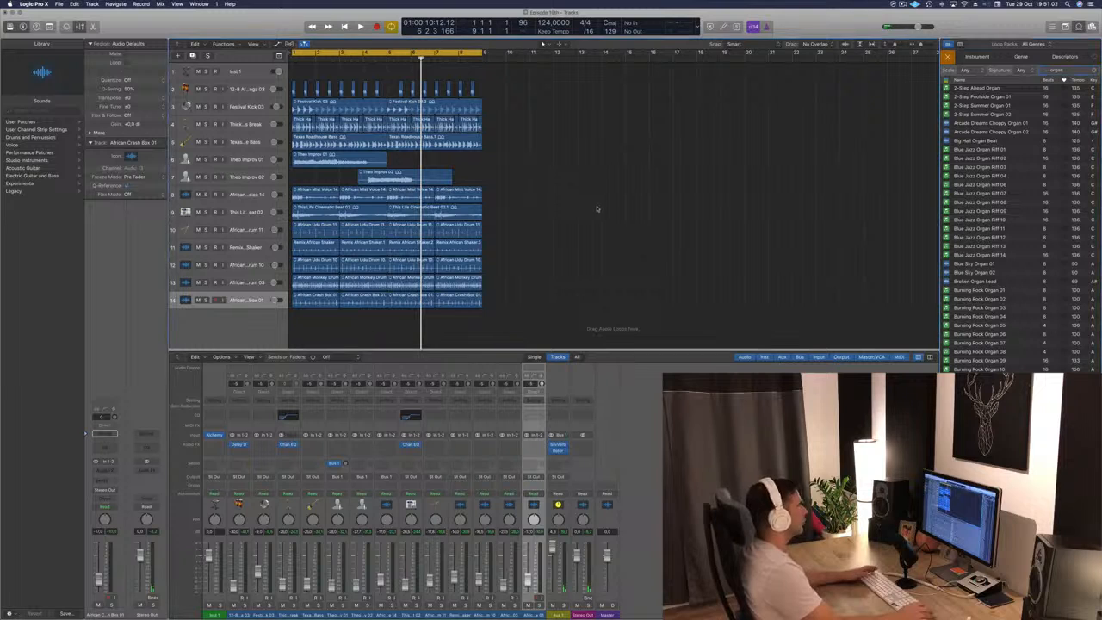
key(space)
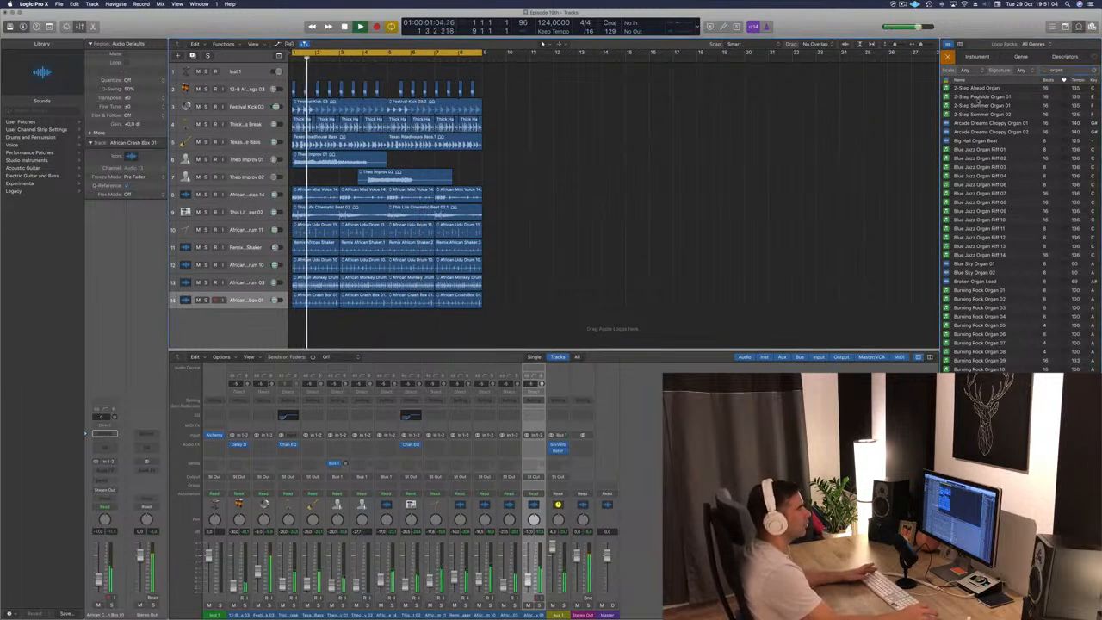
click(977, 99)
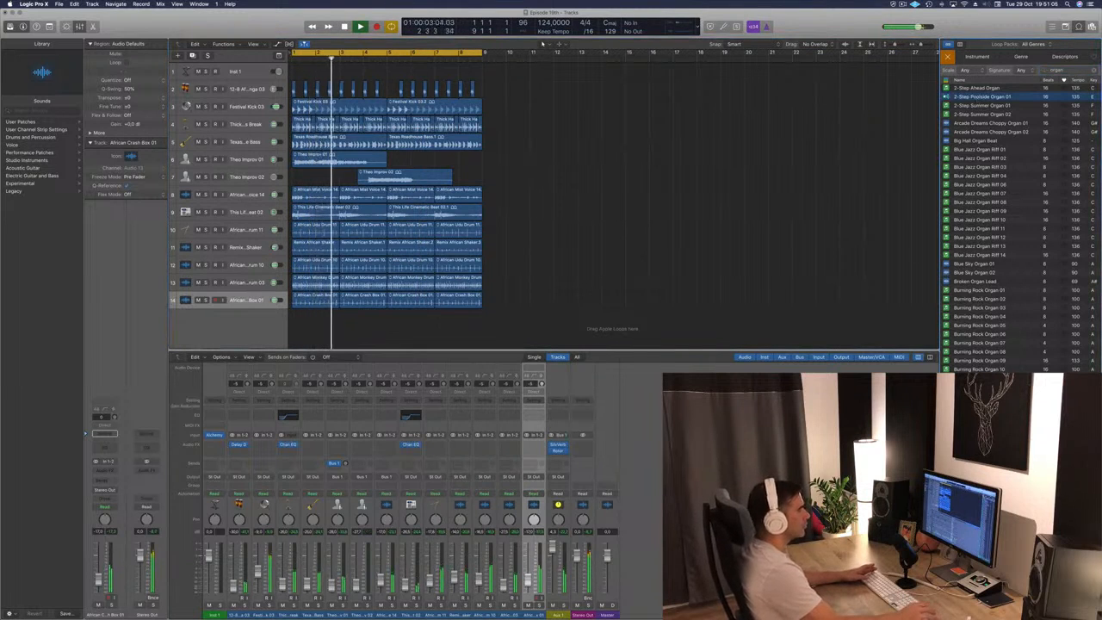
click(972, 123)
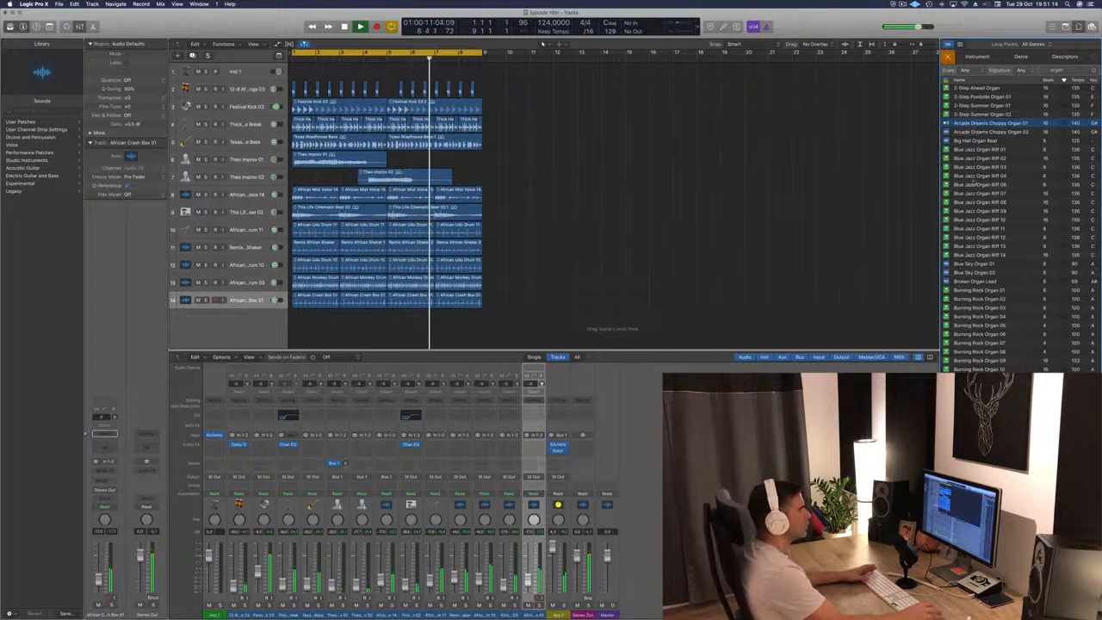
click(971, 141)
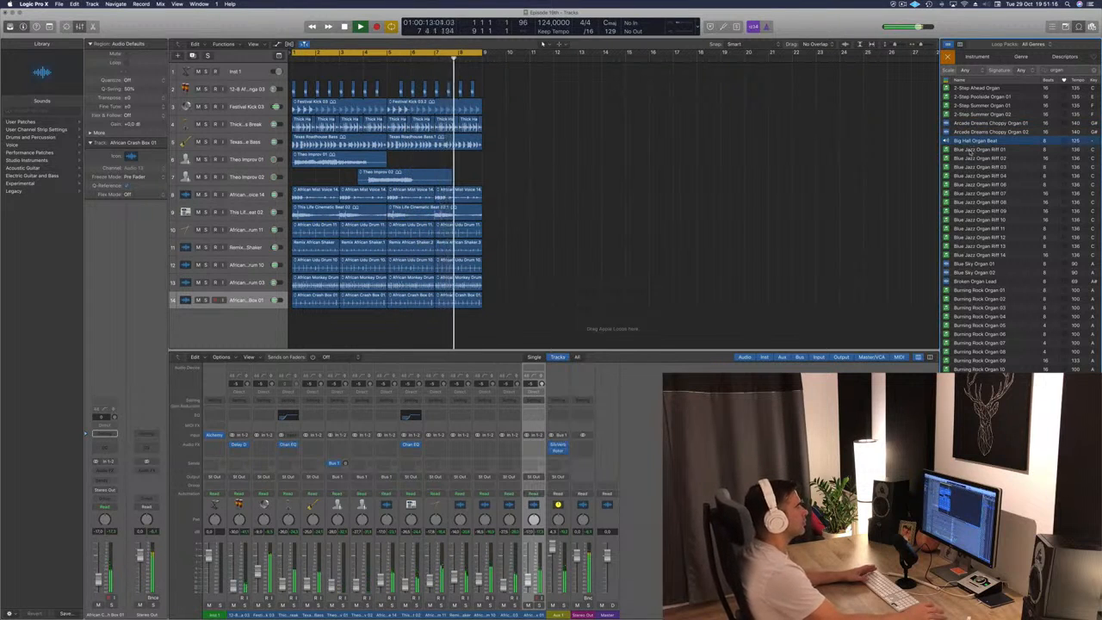
click(971, 149)
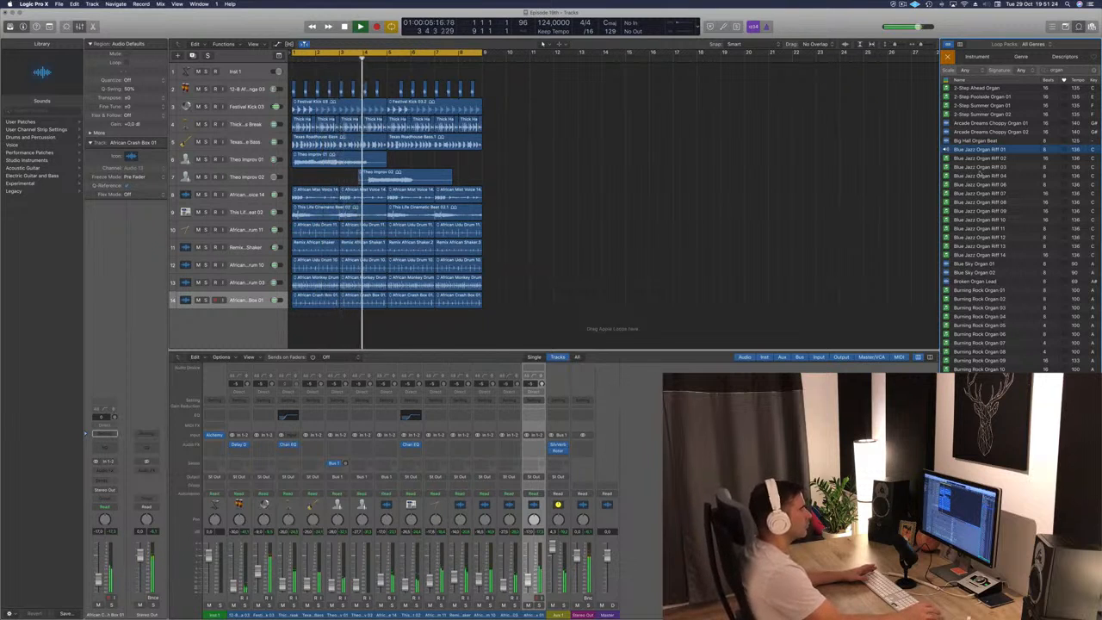
click(981, 160)
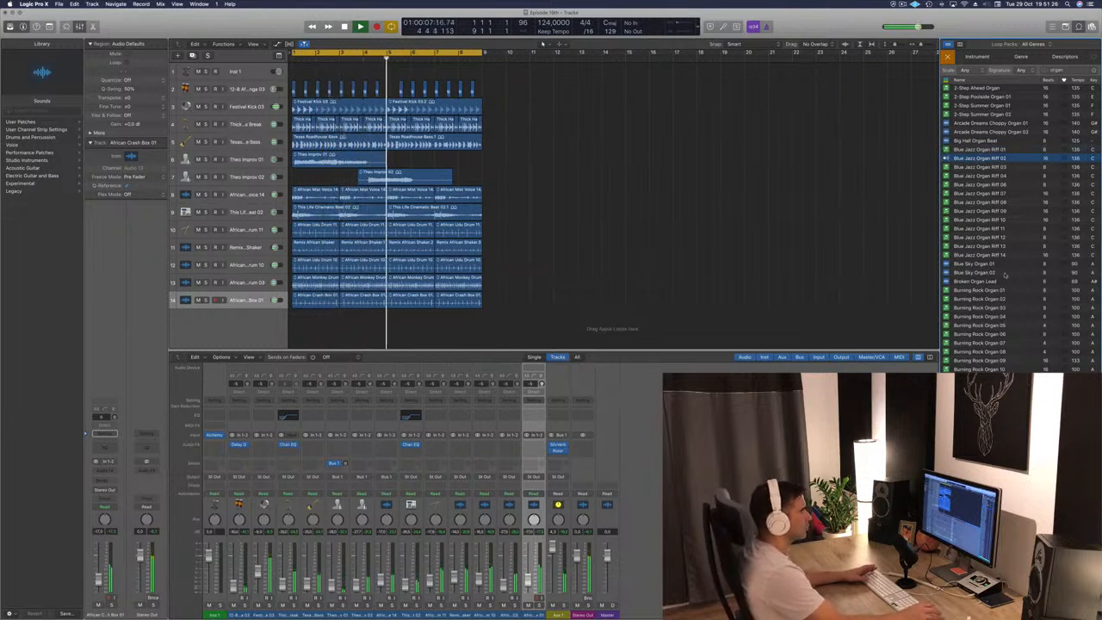
Audition the Burning Rock Organ 01, 03 and 04 loops against the playing beat
click(979, 291)
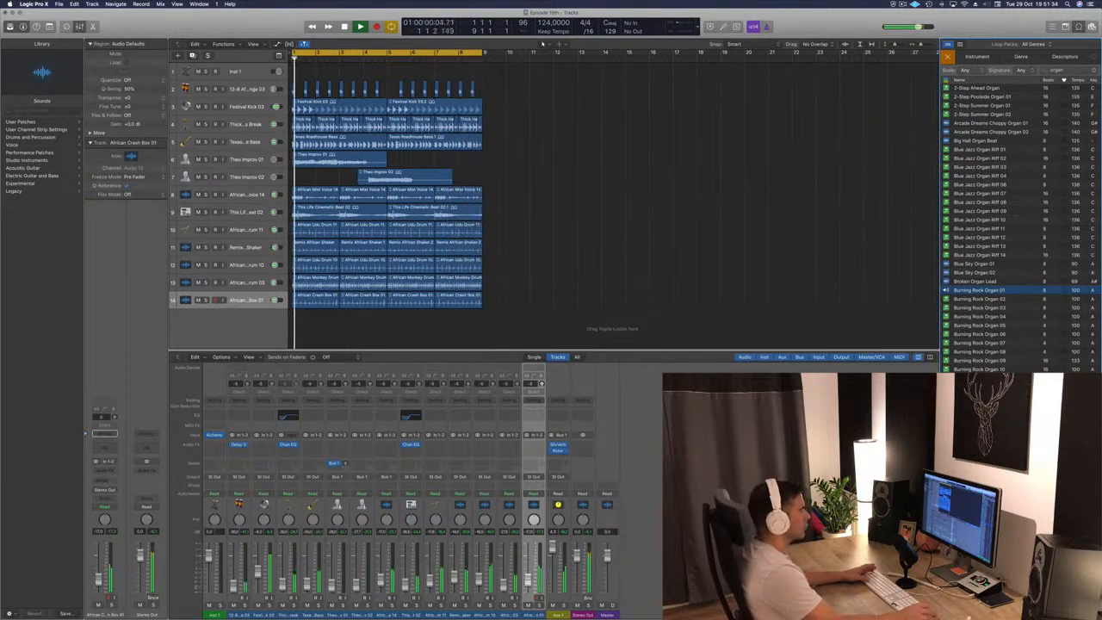
click(986, 307)
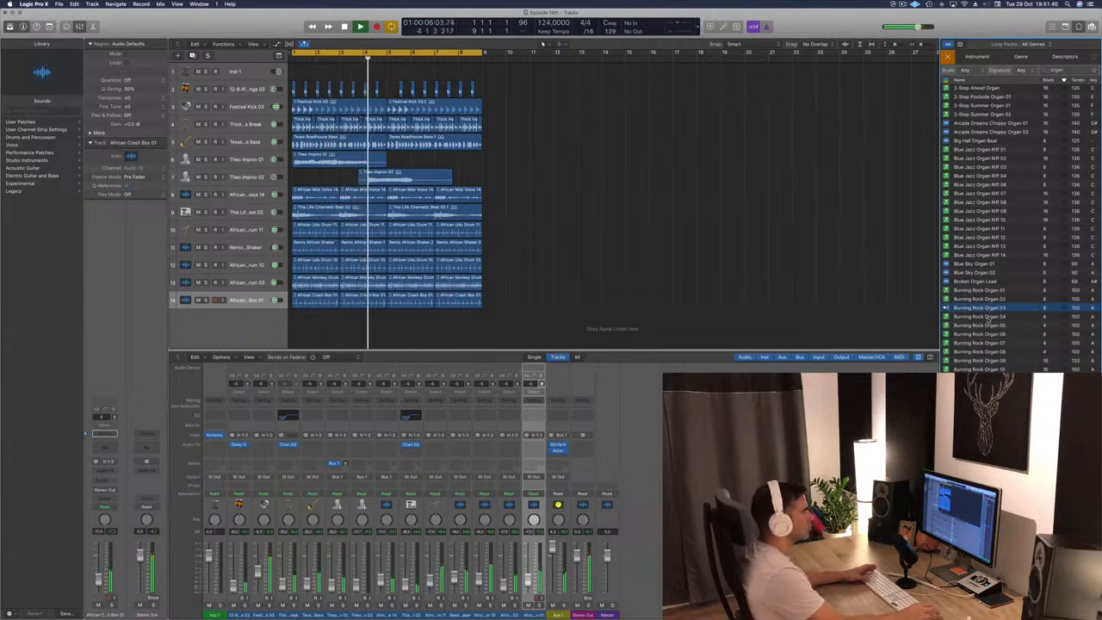
click(989, 316)
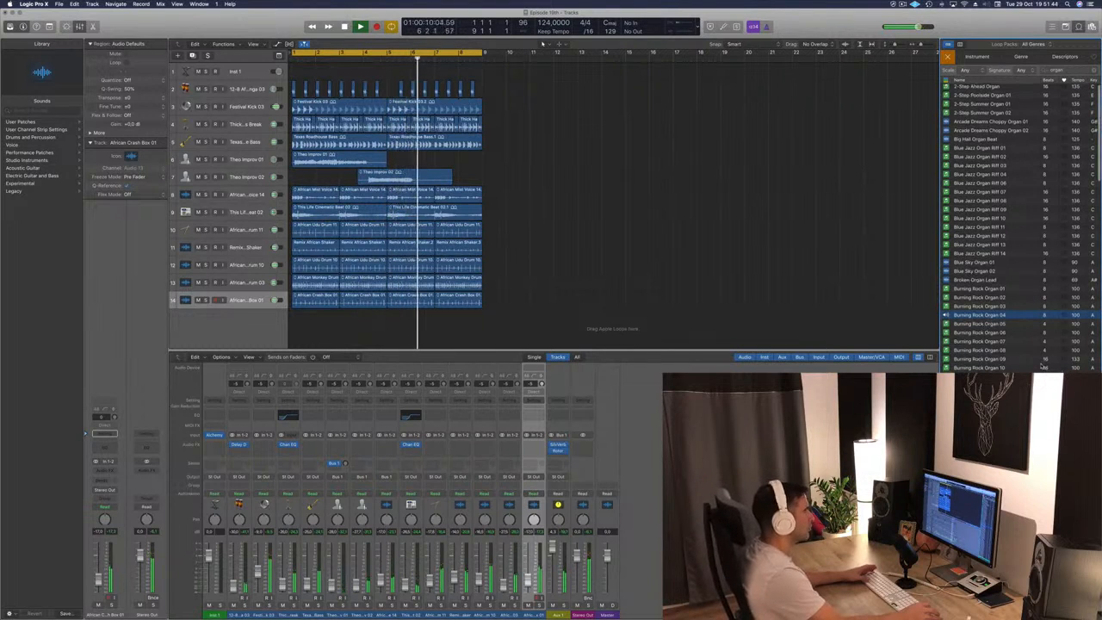
scroll(1043, 327, down, 1)
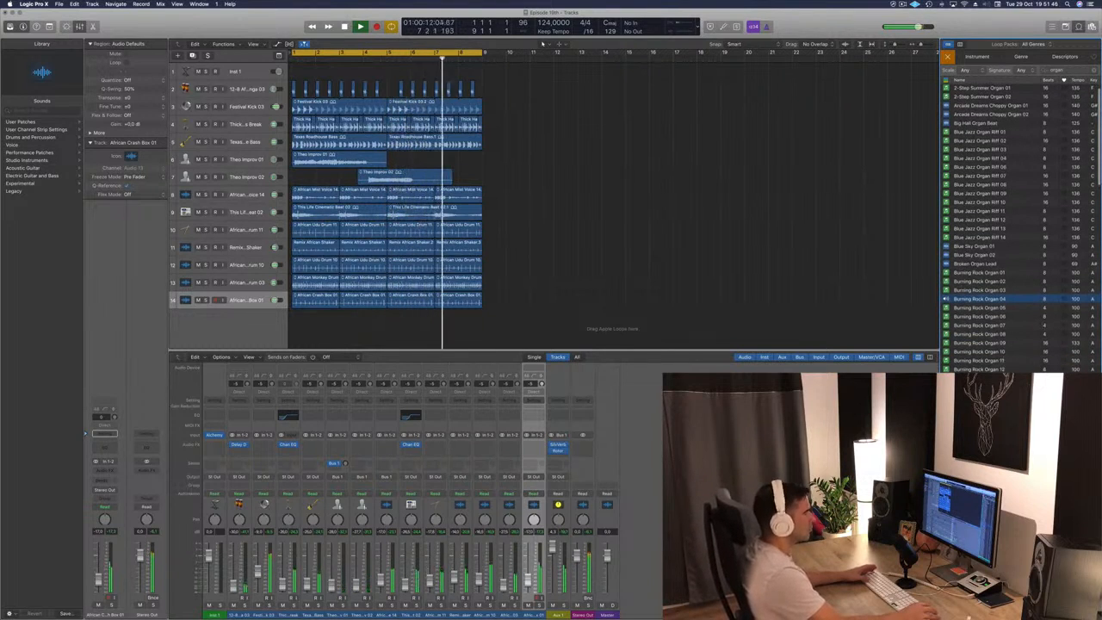
click(1038, 299)
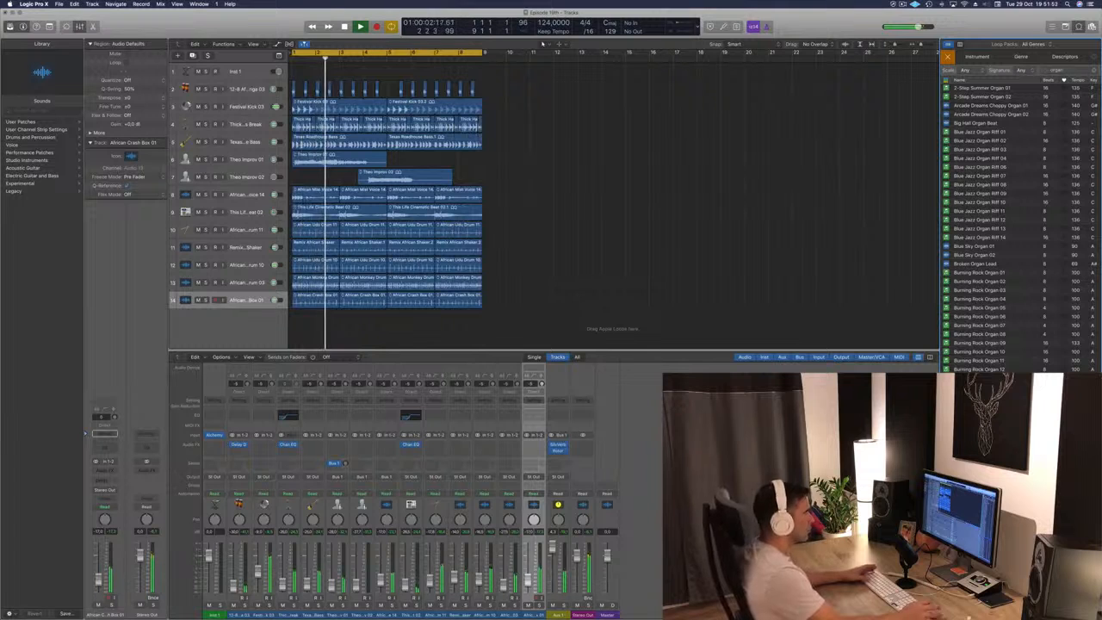
Browse the organ loops beyond the Burning Rock, Church Organ and Classic Rock series and audition Club Organic Music against the beat
key(Down)
key(Down)
key(Down)
key(Down)
key(Down)
key(Down)
key(Down)
key(Down)
key(Down)
key(Down)
key(Down)
key(Down)
key(Down)
key(Down)
key(Down)
key(Down)
key(Down)
key(Down)
key(Down)
key(Down)
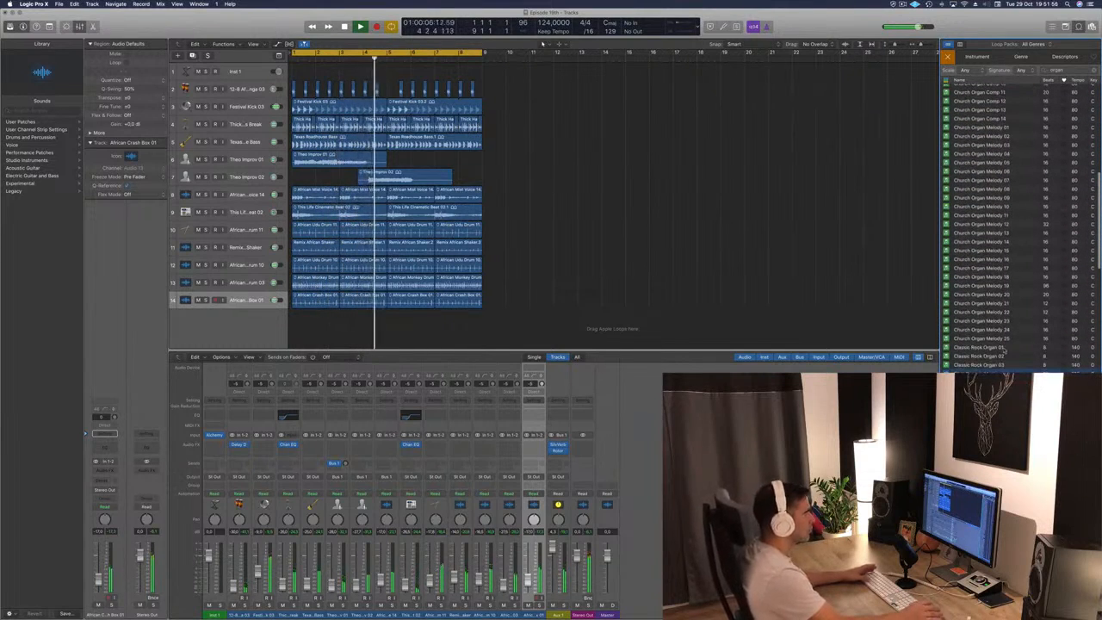
key(Down)
key(Down)
key(Down)
key(Down)
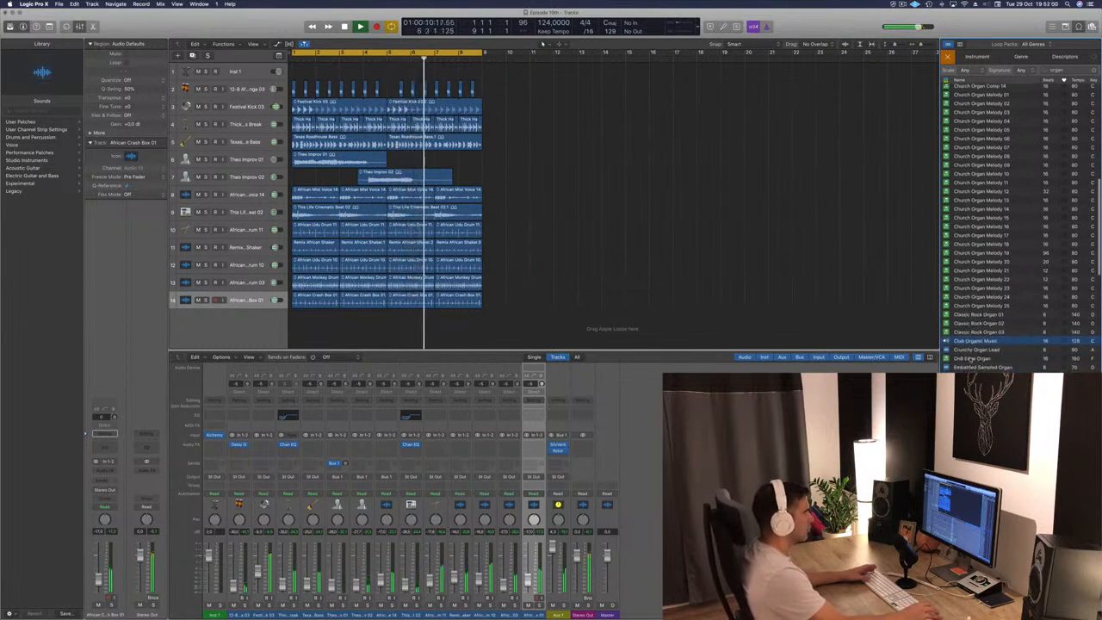
Audition the DnB Eerie Organ and Euro Reach High Organ loops against the playing beat
key(Down)
key(Down)
scroll(1007, 317, down, 2)
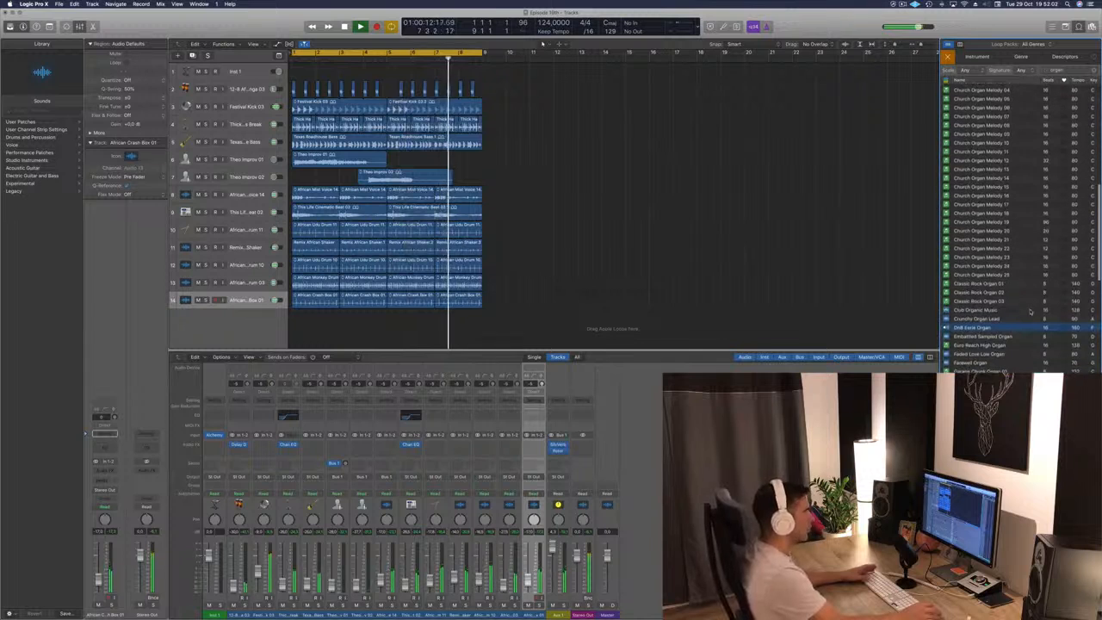
scroll(999, 325, down, 2)
key(Down)
key(Down)
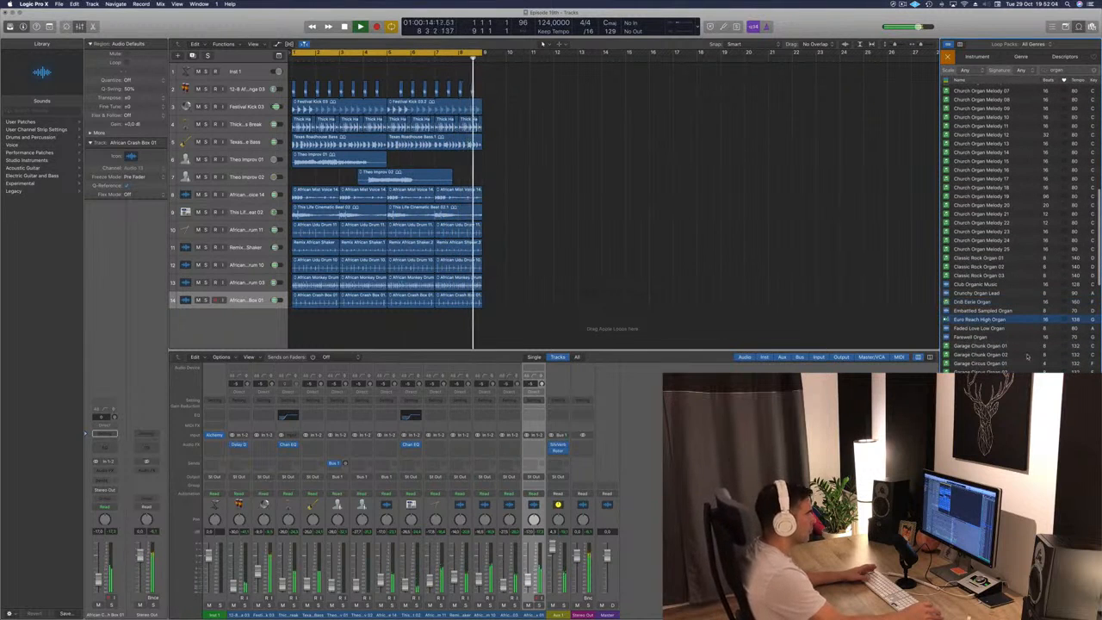
Audition the Garage Chunk Organ 01, Garage Chunk Organ 02 and Garage Fluid Organ 01 loops with the beat
scroll(1028, 353, down, 1)
click(993, 338)
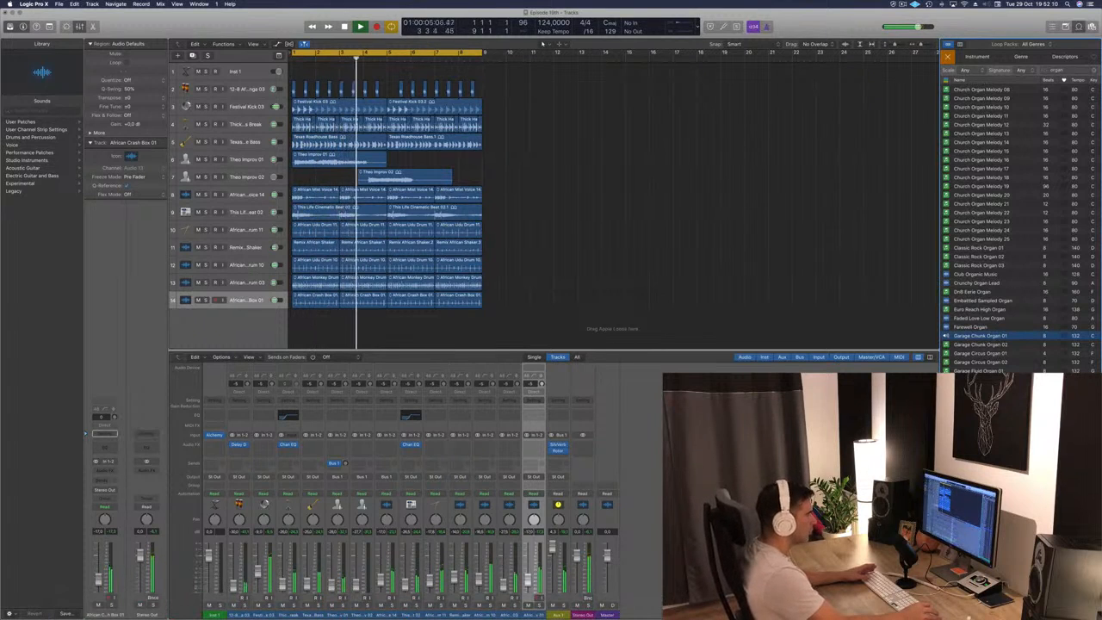
click(980, 345)
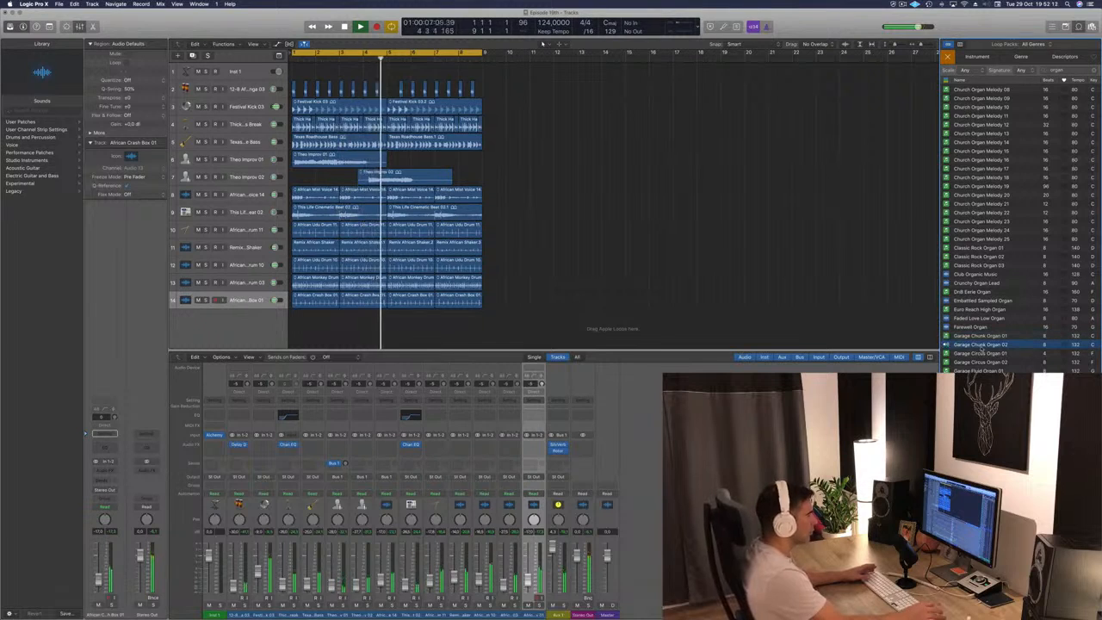
click(979, 371)
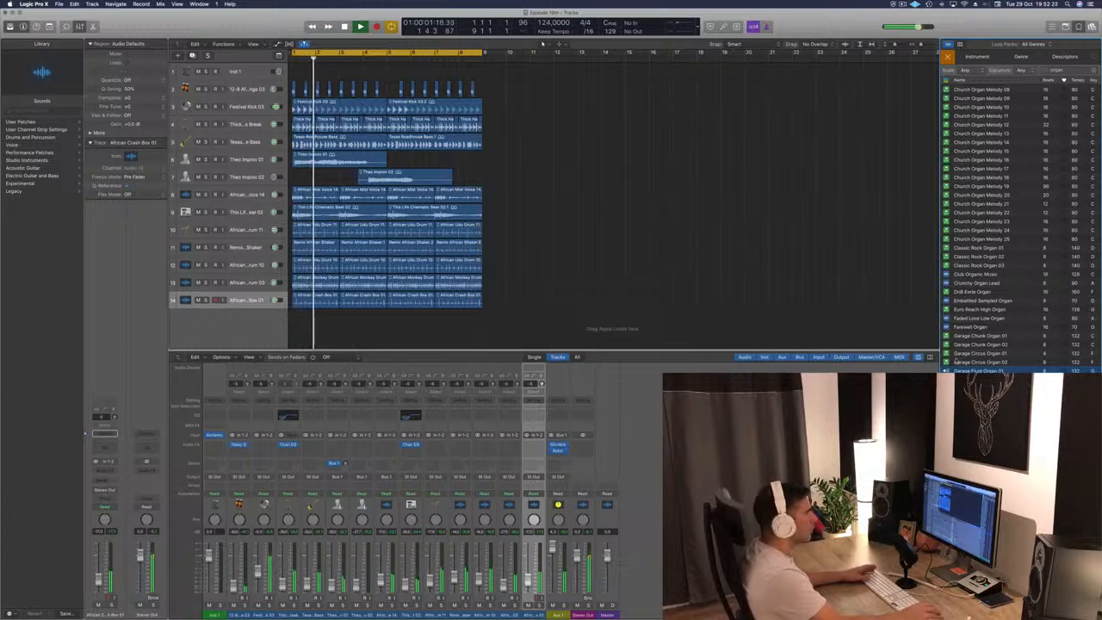
Try Garage Fluid Organ 01 on a new track at bar 1, with all its notes transposed down an octave
drag(981, 370, 297, 320)
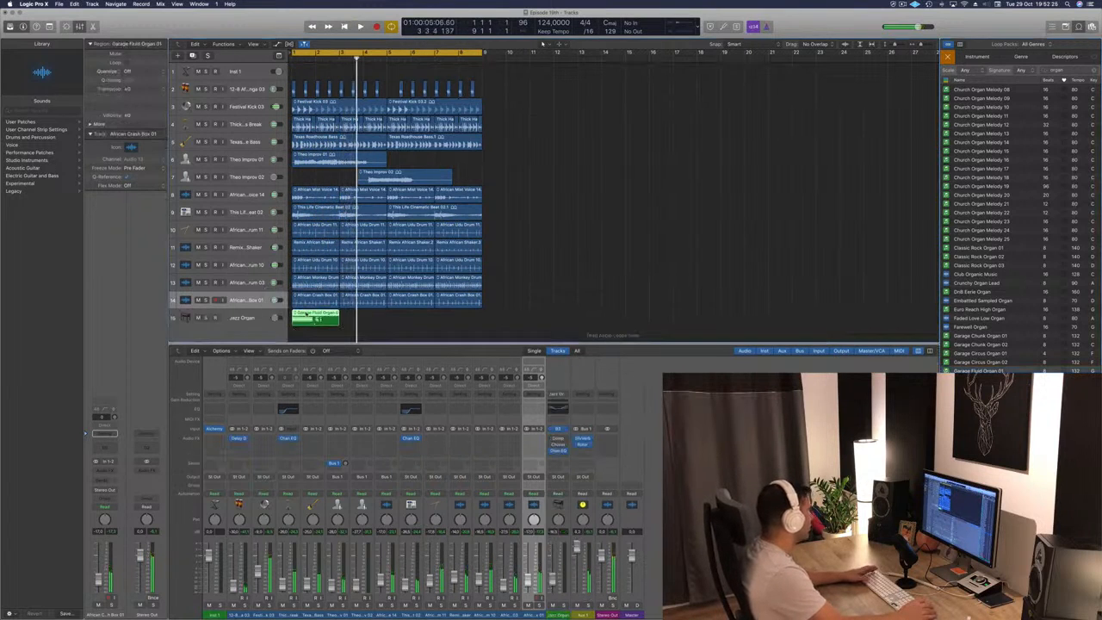
double_click(305, 315)
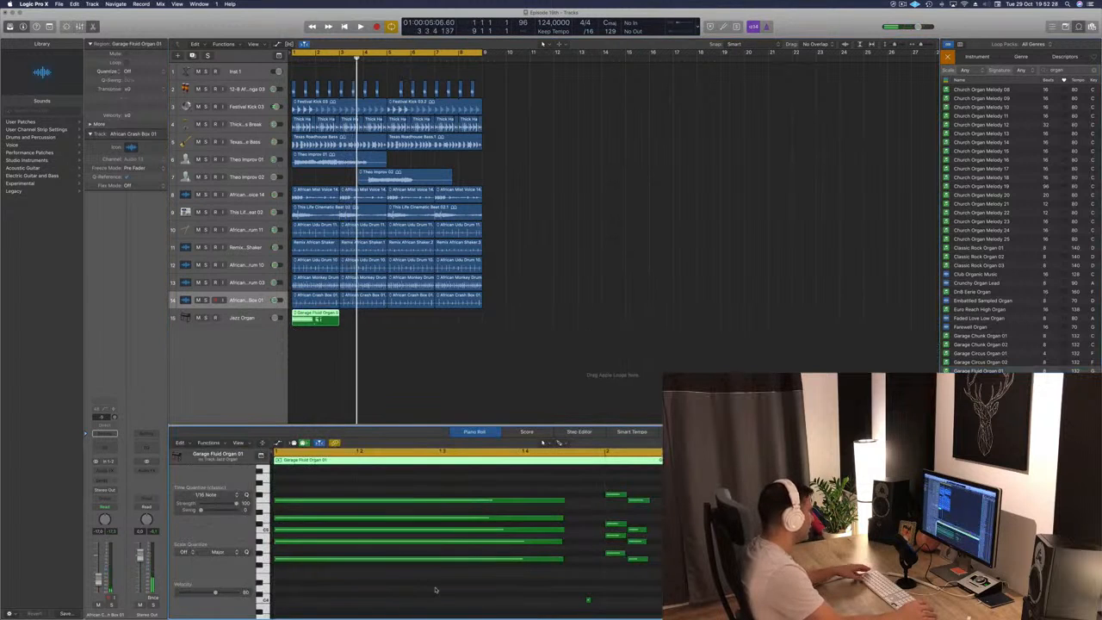
key(super+a)
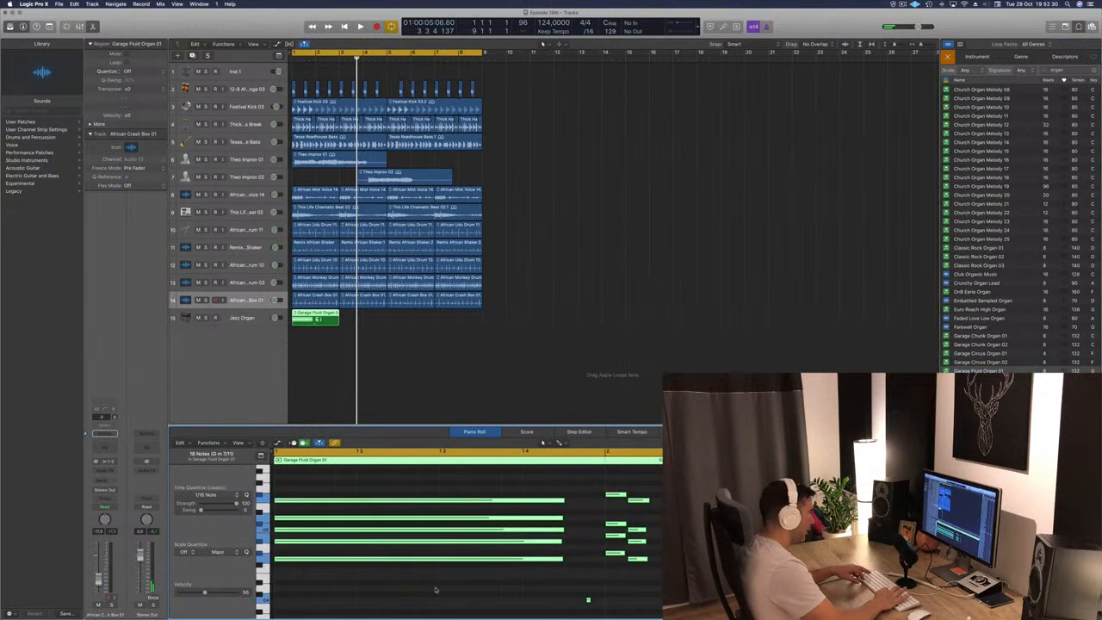
key(shift+alt+Down)
key(space)
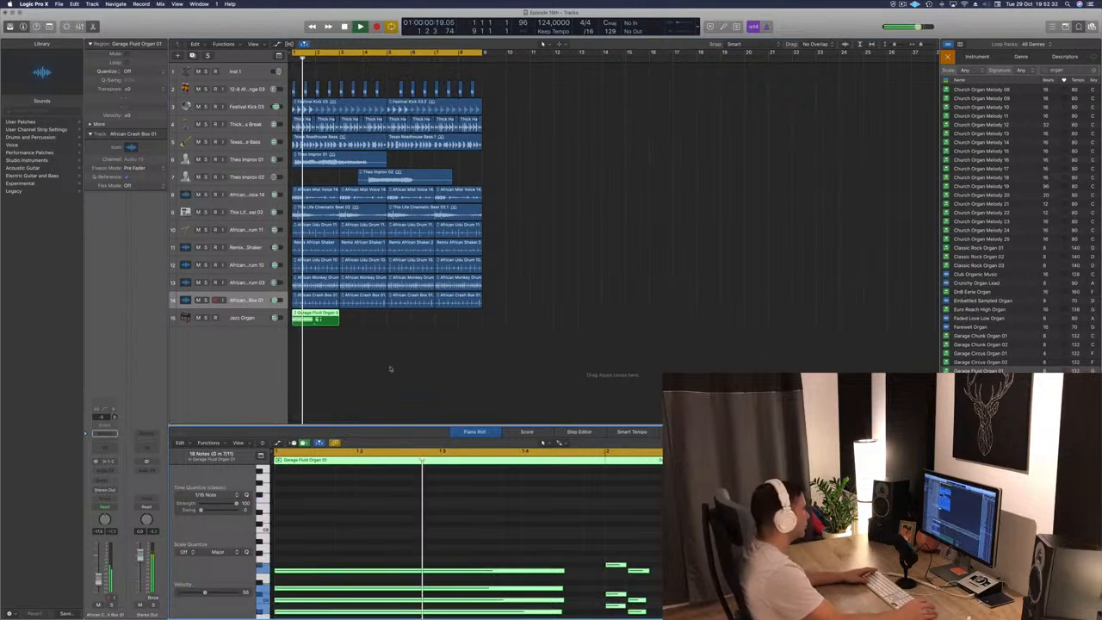
click(392, 367)
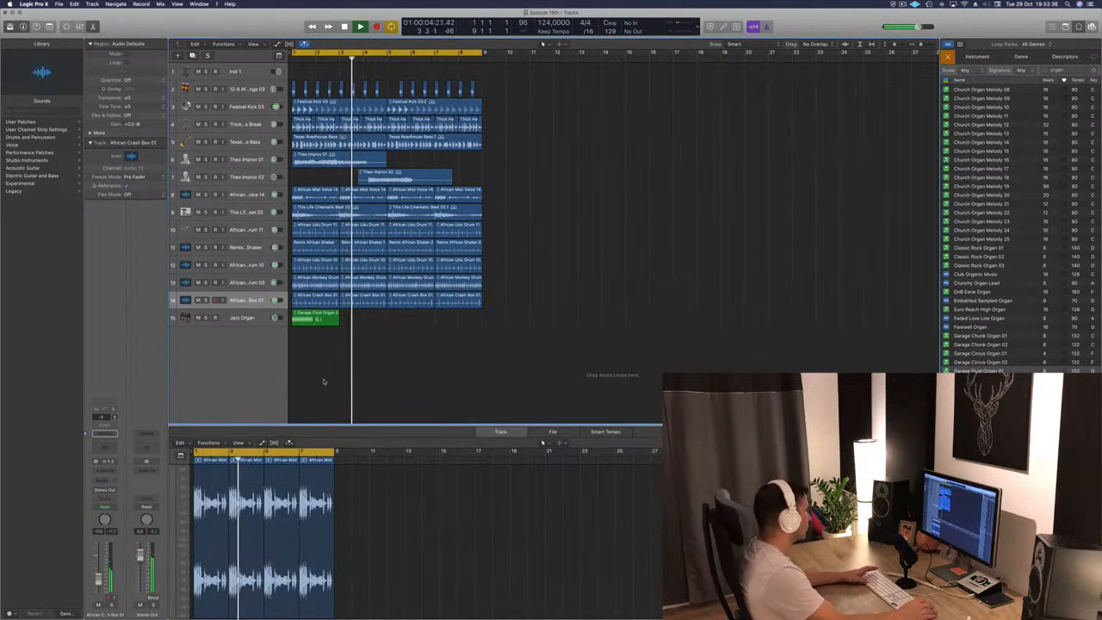
Delete the Garage Fluid Organ 01 region from the Jazz Organ track
key(Return)
click(316, 323)
key(Delete)
key(space)
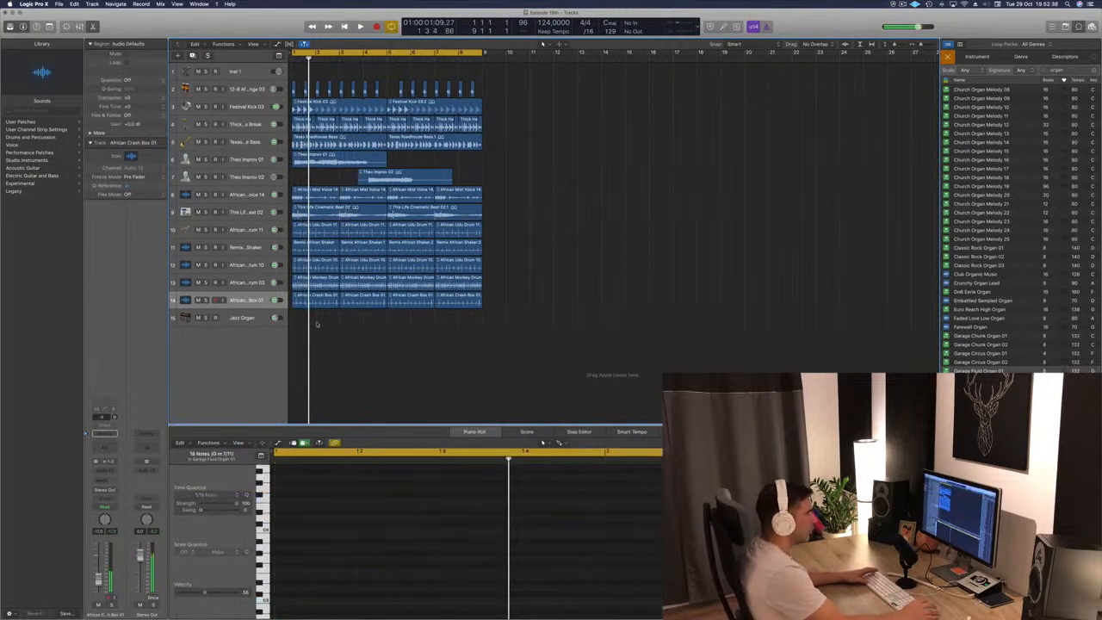
Audition Garage Mover Organ 01, House Dirty Organ 01 and 02, and further house organ loops against the beat
key(space)
click(979, 432)
scroll(979, 433, down, 3)
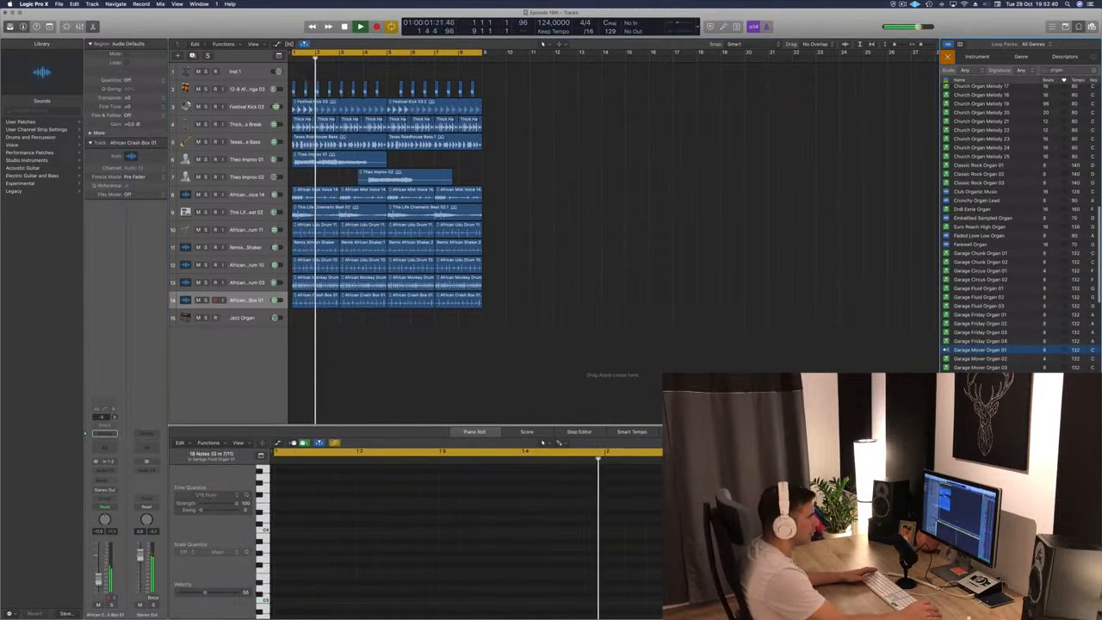
click(979, 432)
key(Return)
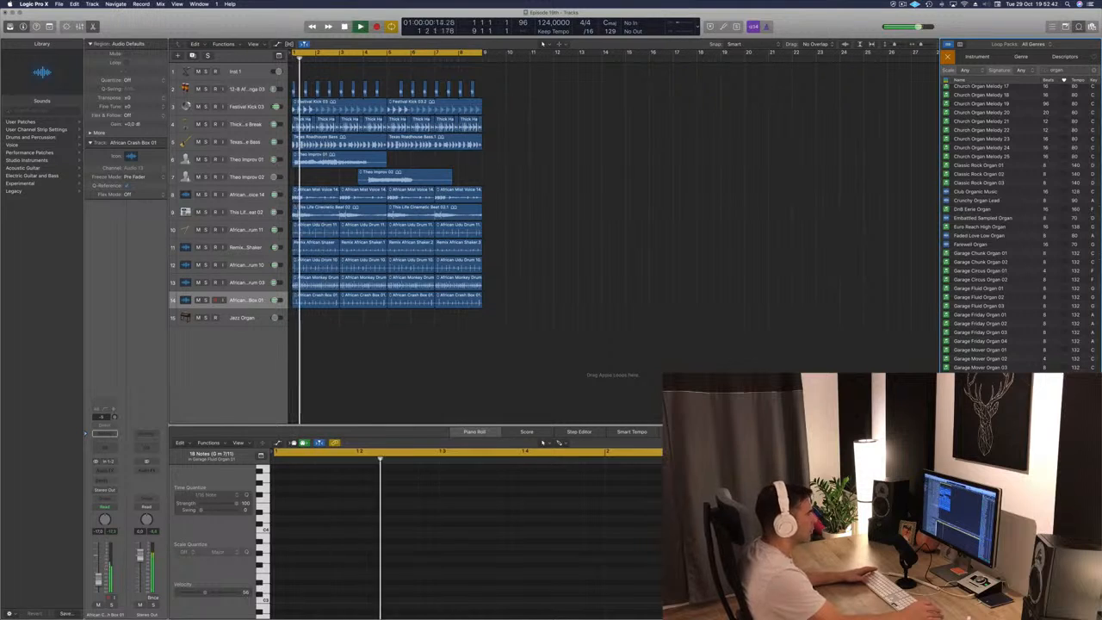
scroll(979, 422, down, 3)
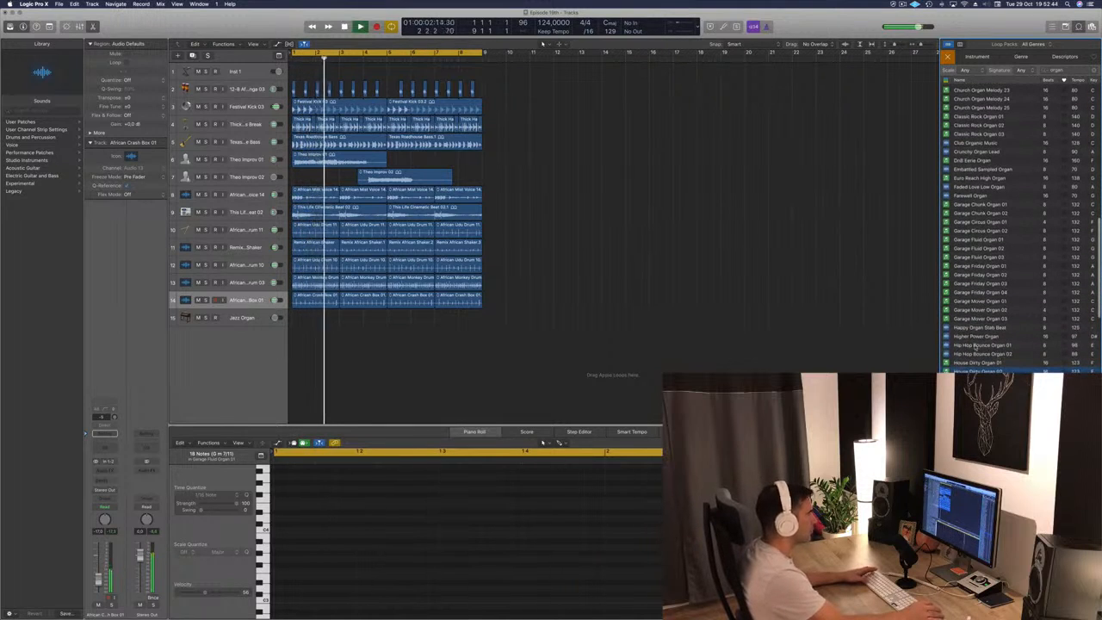
click(976, 363)
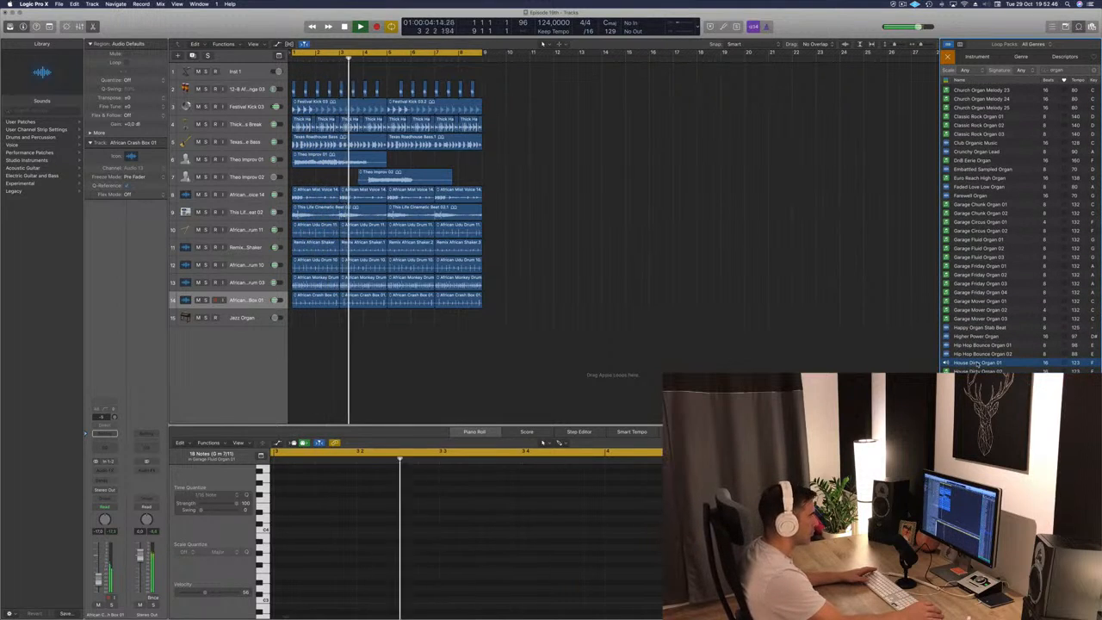
scroll(978, 377, down, 1)
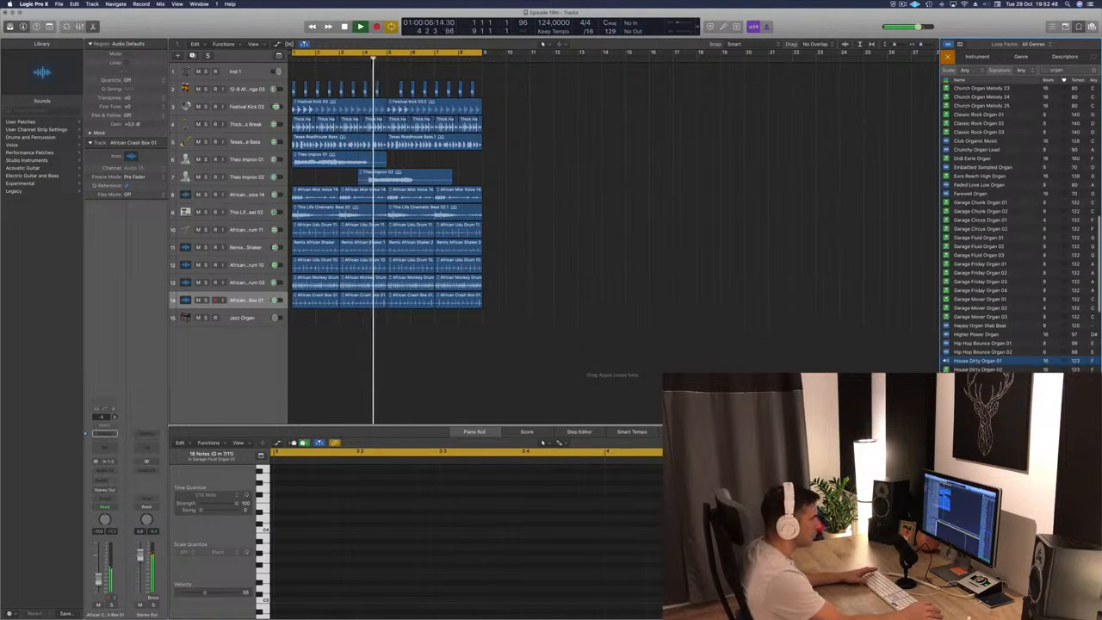
click(979, 378)
key(Return)
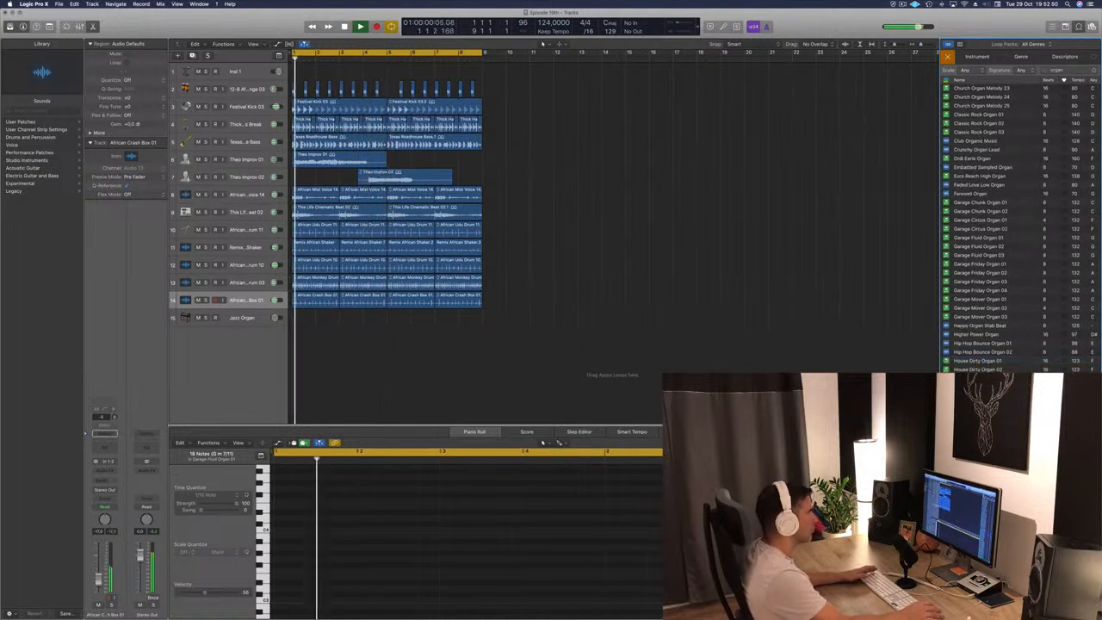
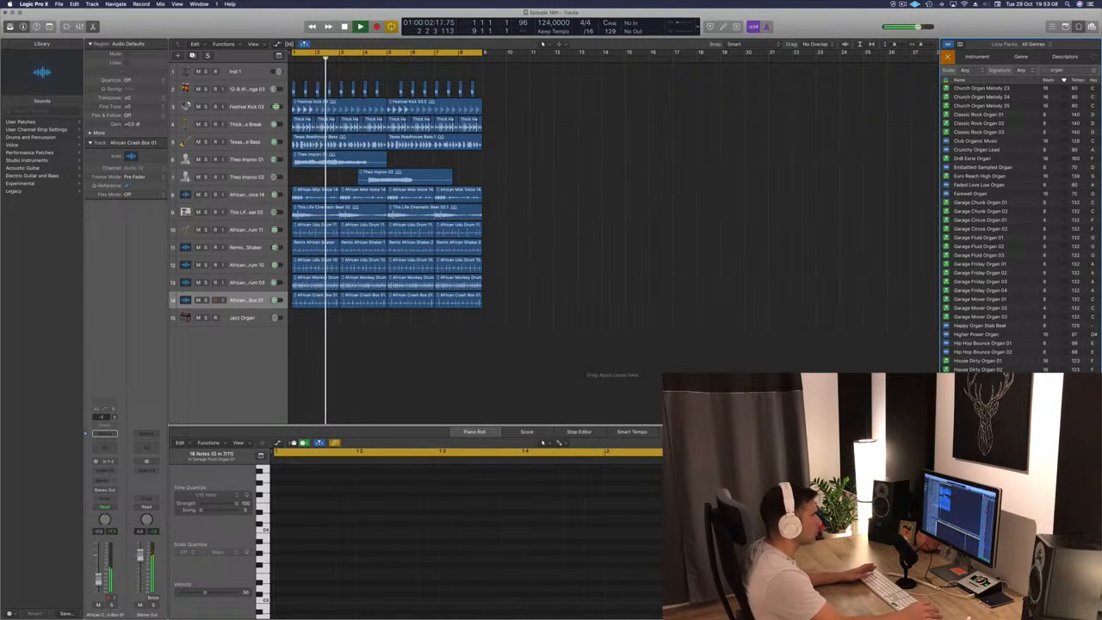
Place the House Searing Organ 05 loop at bar 1 on the organ track and lower that track's volume to about -14 dB
drag(977, 413, 292, 328)
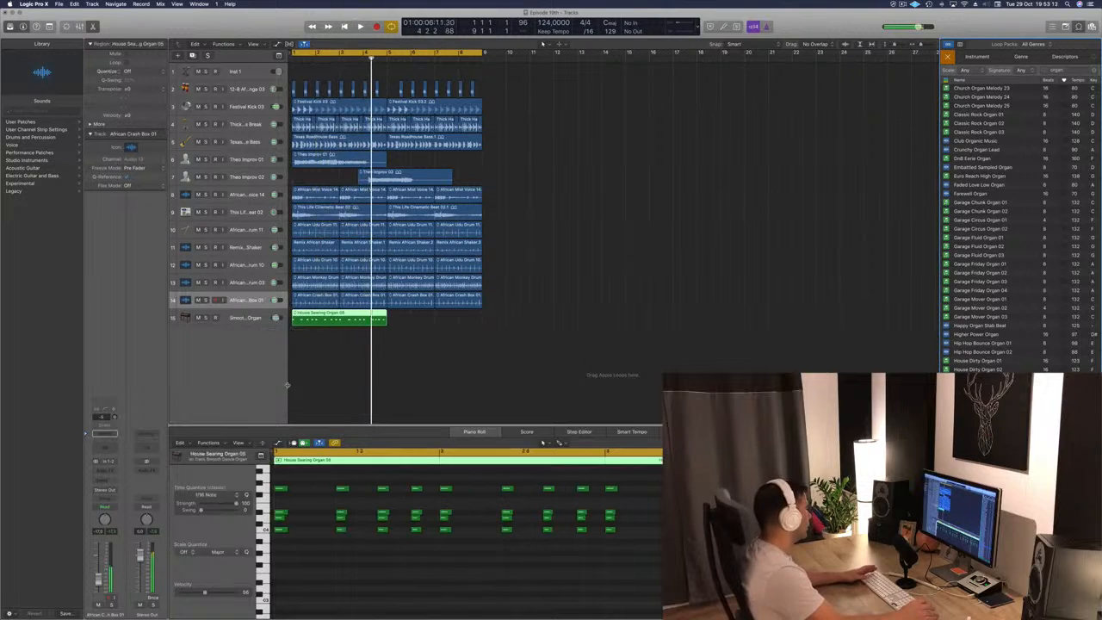
click(242, 317)
key(space)
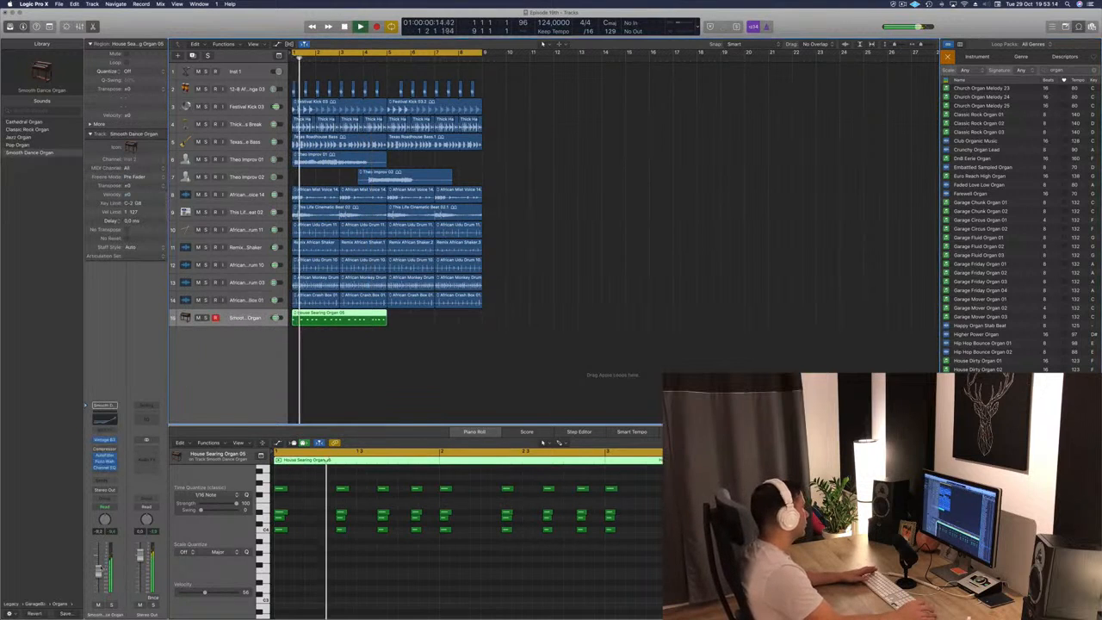
drag(100, 577, 100, 579)
click(398, 567)
Try all the House Searing Organ 05 notes one octave lower and another octave below that, playing the beat each time
key(space)
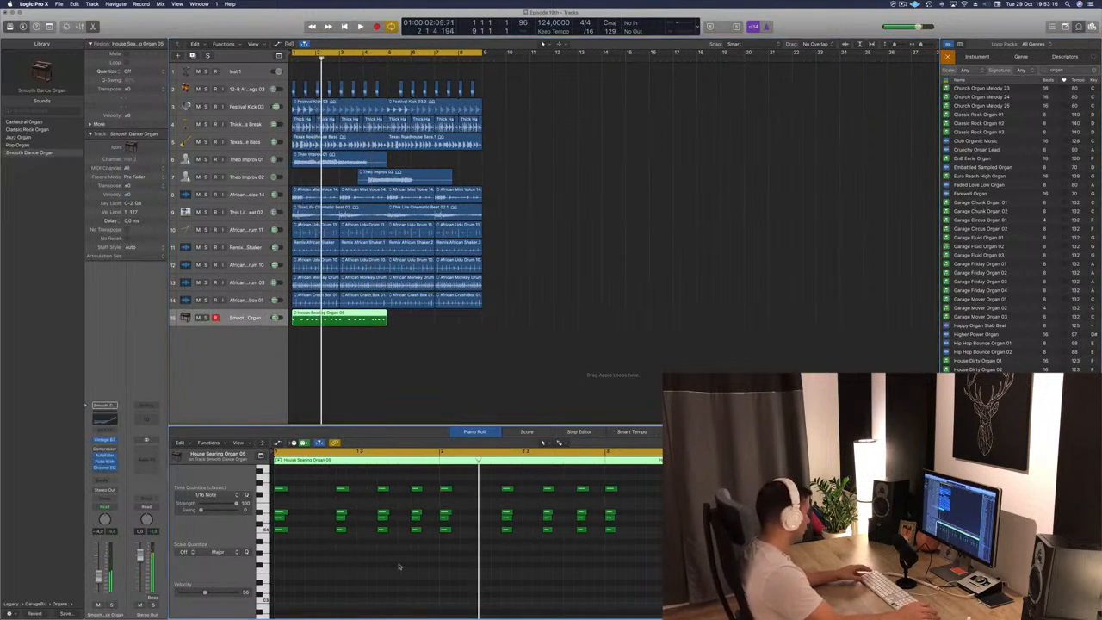
key(super+a)
key(alt+shift+Down)
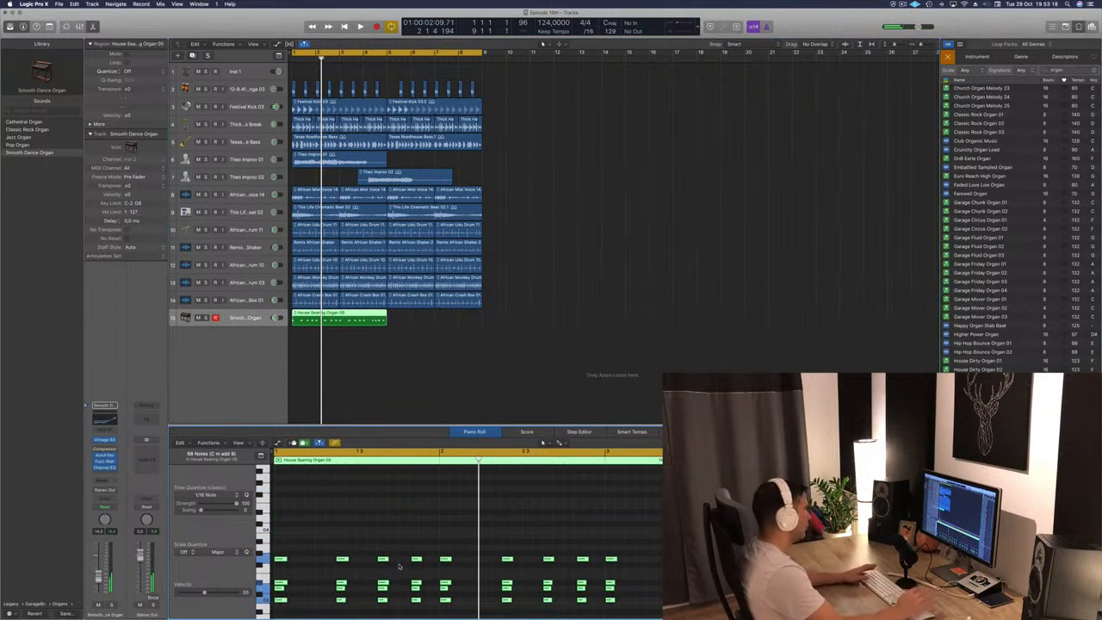
key(space)
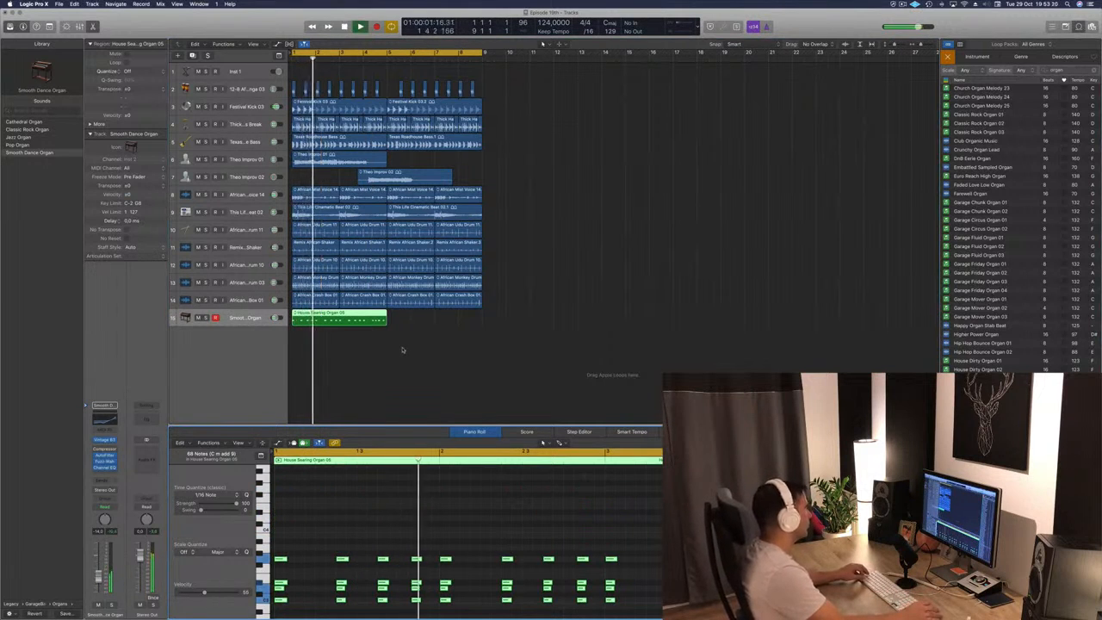
scroll(416, 524, down, 5)
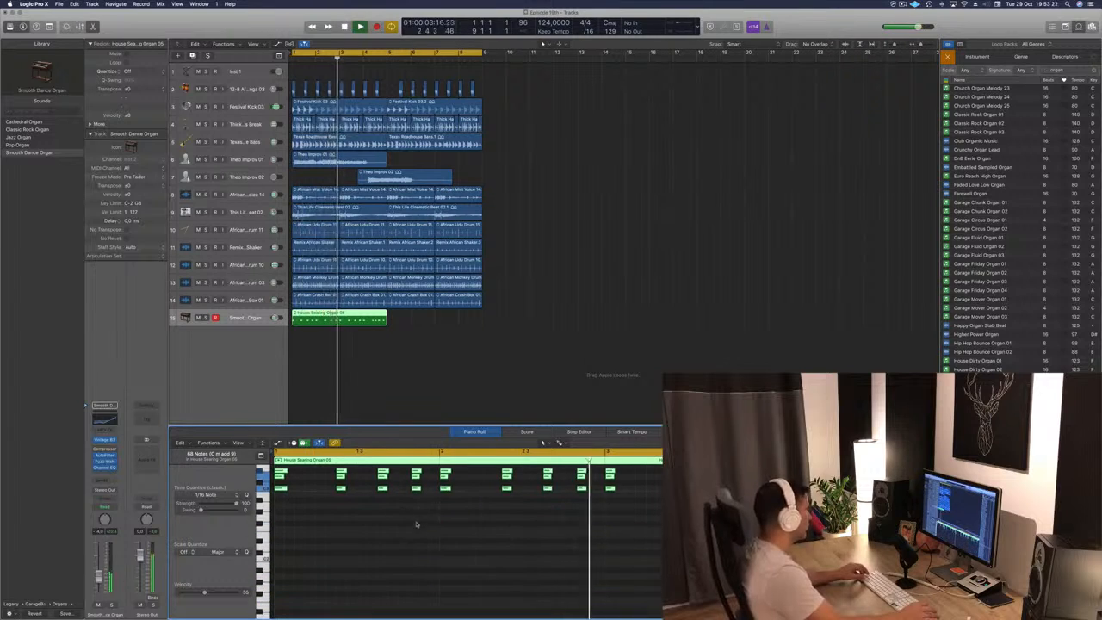
click(410, 545)
key(super+a)
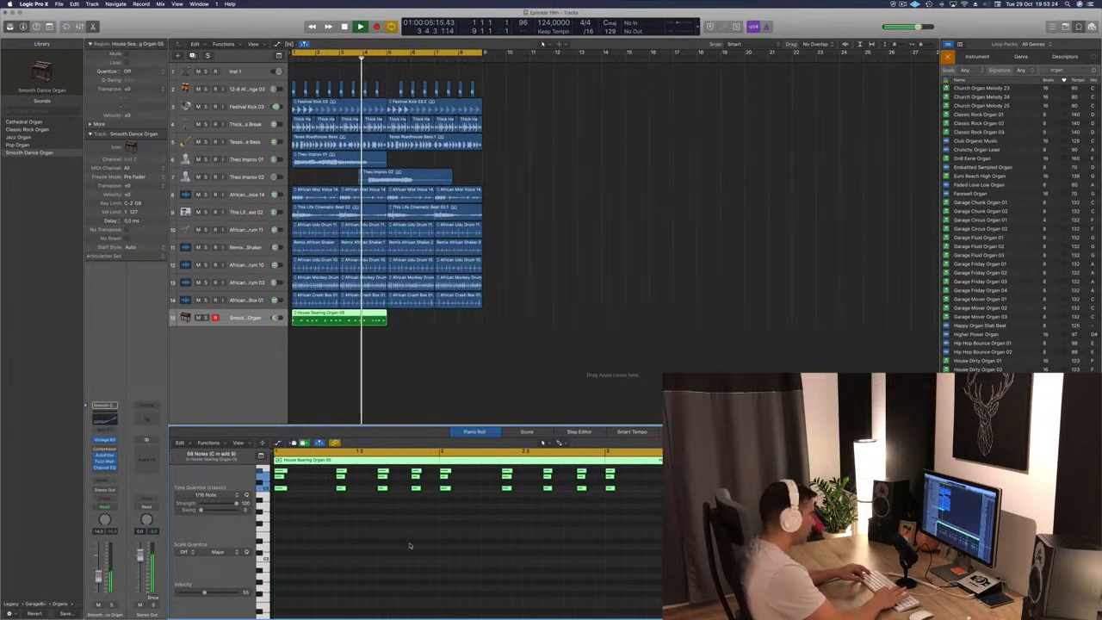
key(alt+shift+Down)
key(space)
key(space)
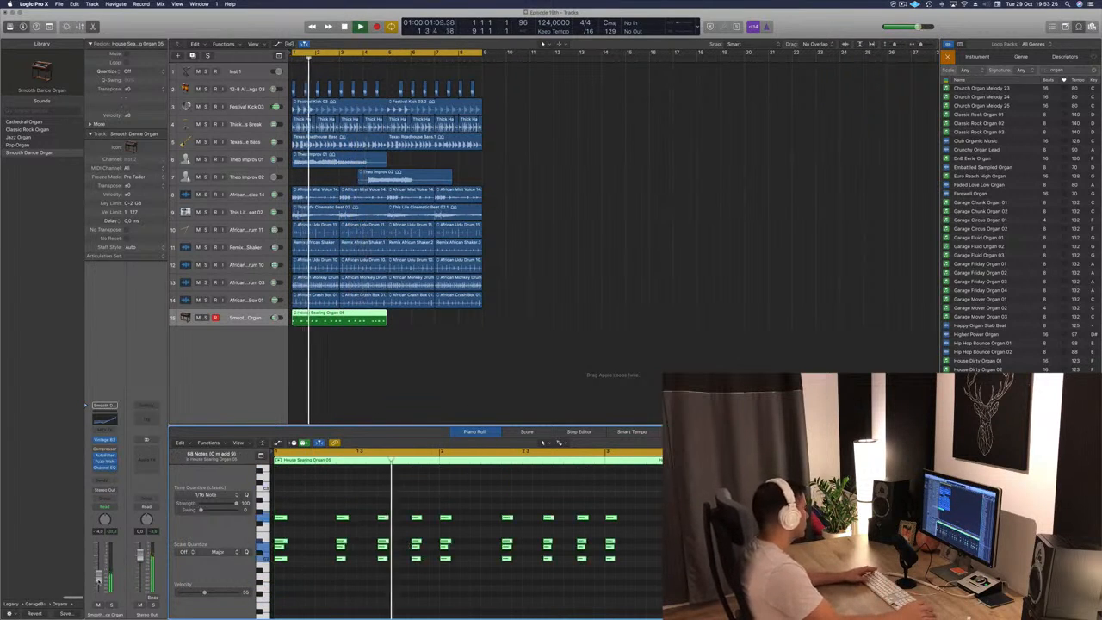
Raise the Smooth Dance Organ track's volume and transpose all the House Searing Organ 05 notes up two octaves
drag(98, 580, 98, 574)
key(alt+shift+Up)
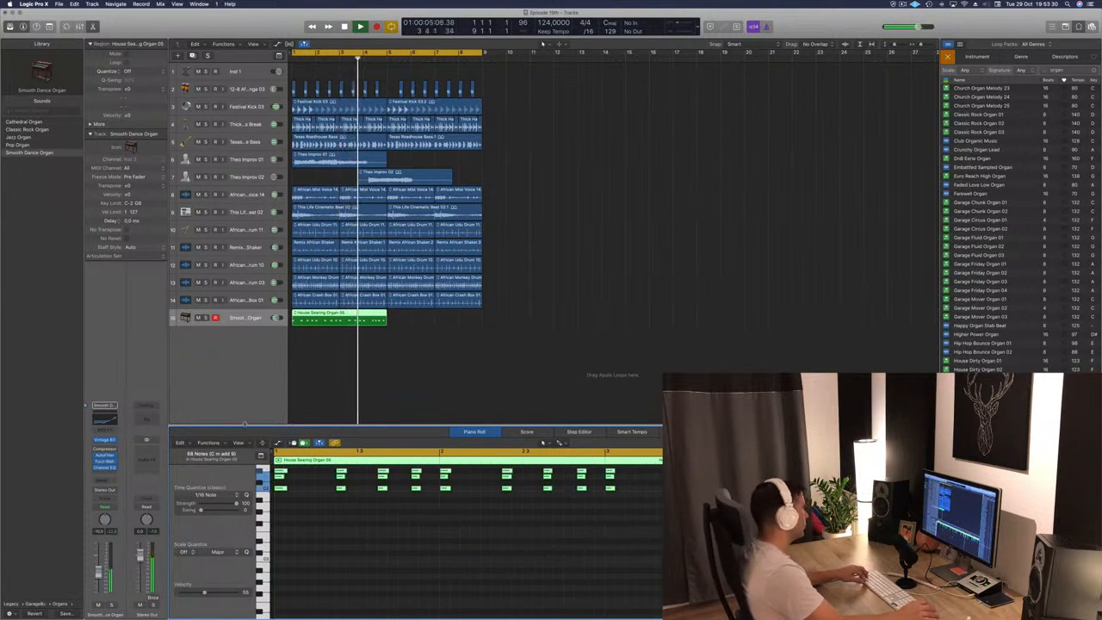
key(alt+shift+Up)
key(space)
key(space)
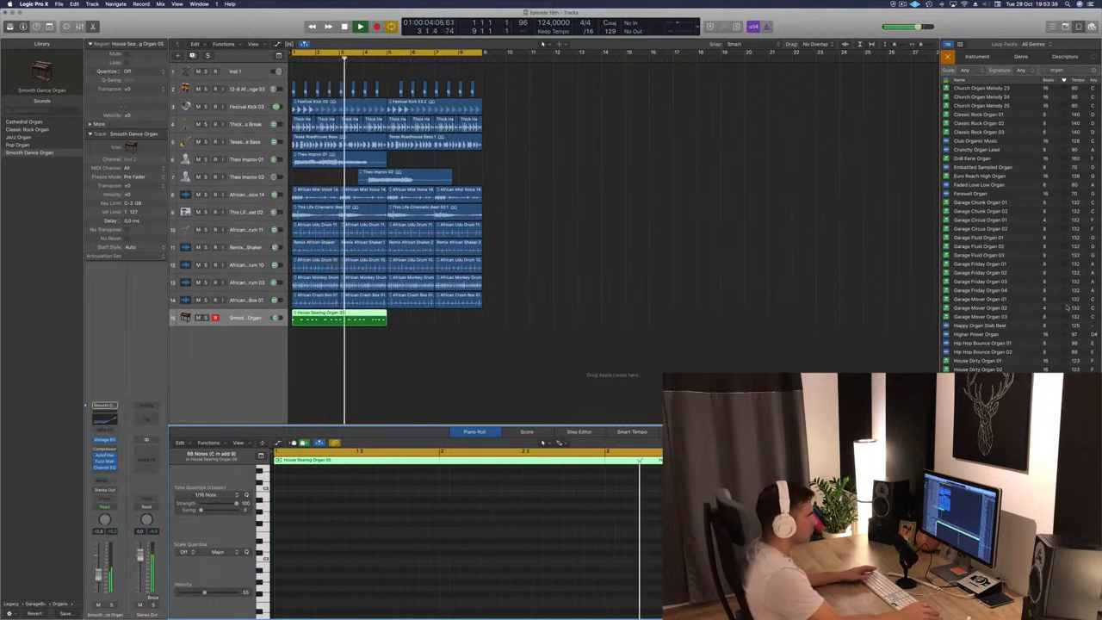
Look further down the organ loop results, past the House Searing Organ series, for other organ parts
scroll(1013, 356, down, 4)
scroll(1016, 353, down, 7)
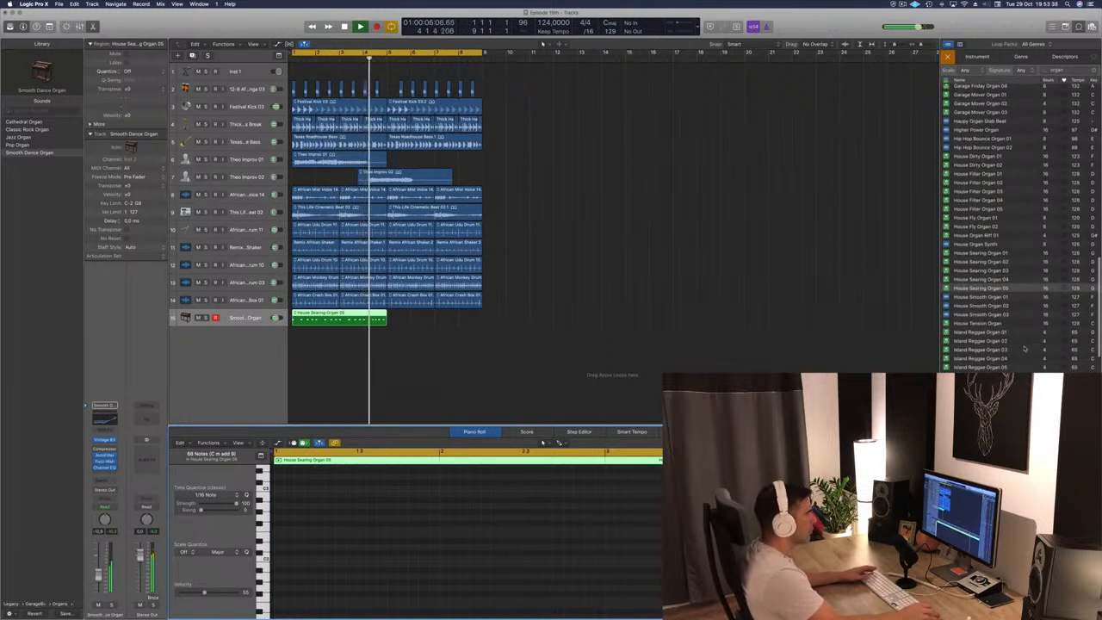
Mute the Smooth Dance Organ track and preview the Island Reggae Organ 01, 02 and 03 loops against the arrangement
scroll(1023, 348, down, 1)
click(981, 321)
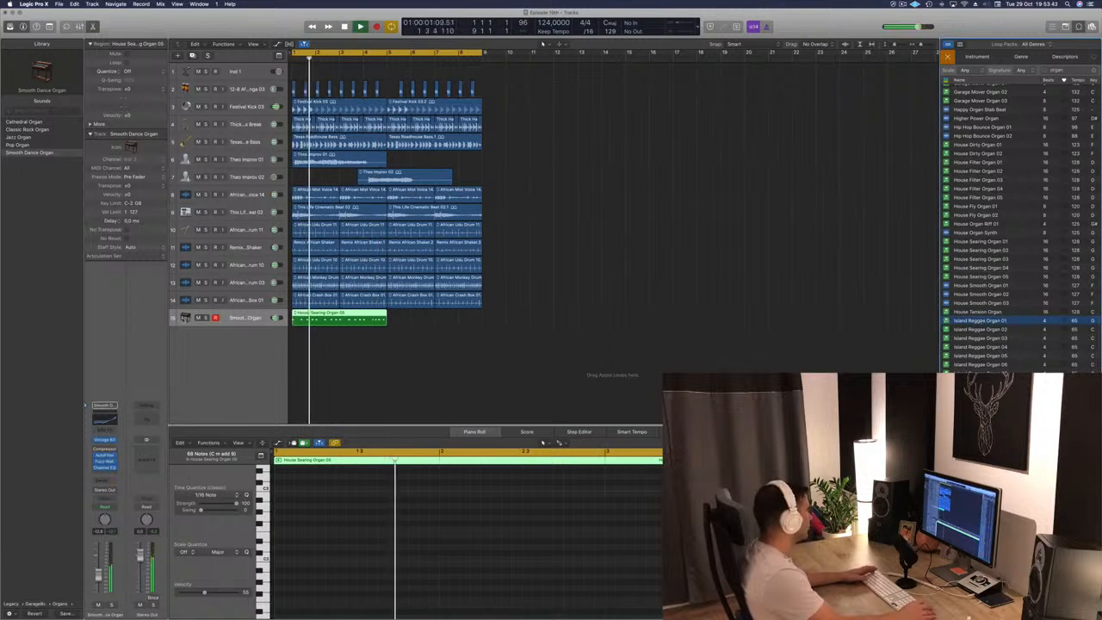
click(977, 329)
key(space)
key(space)
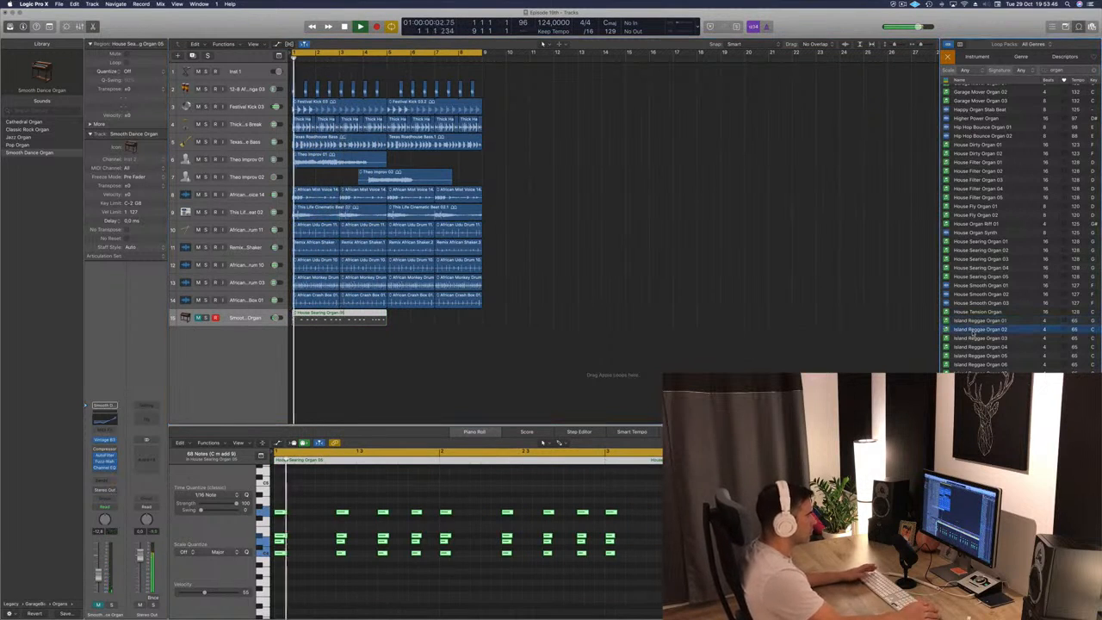
click(976, 338)
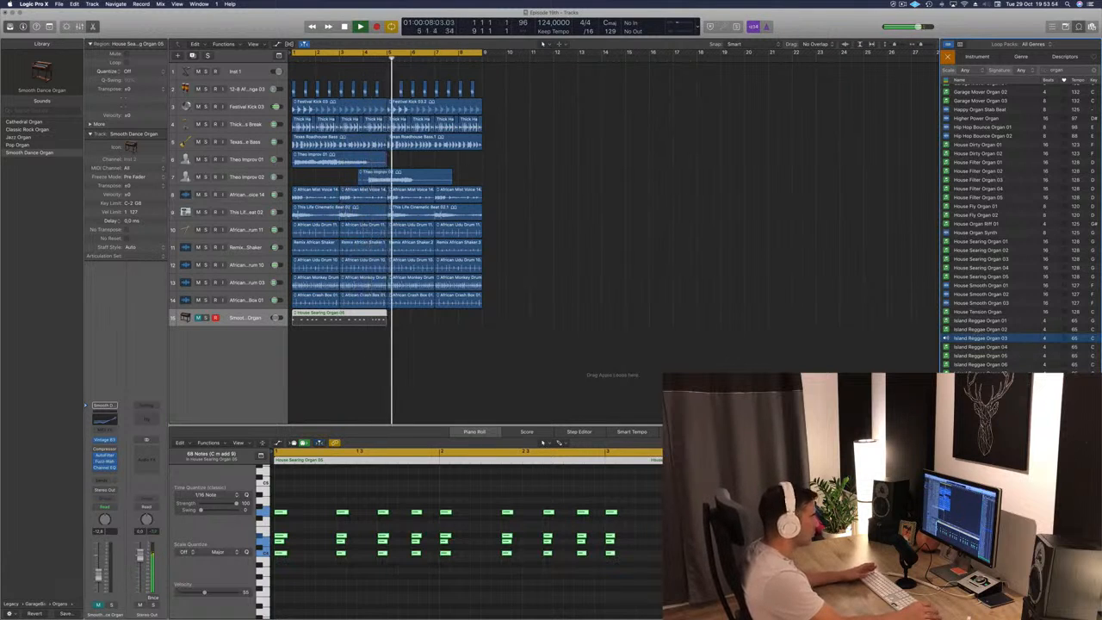
Browse the remaining organ loops, previewing Kingdom Church Organ 01 and others further down the list
scroll(1027, 363, down, 10)
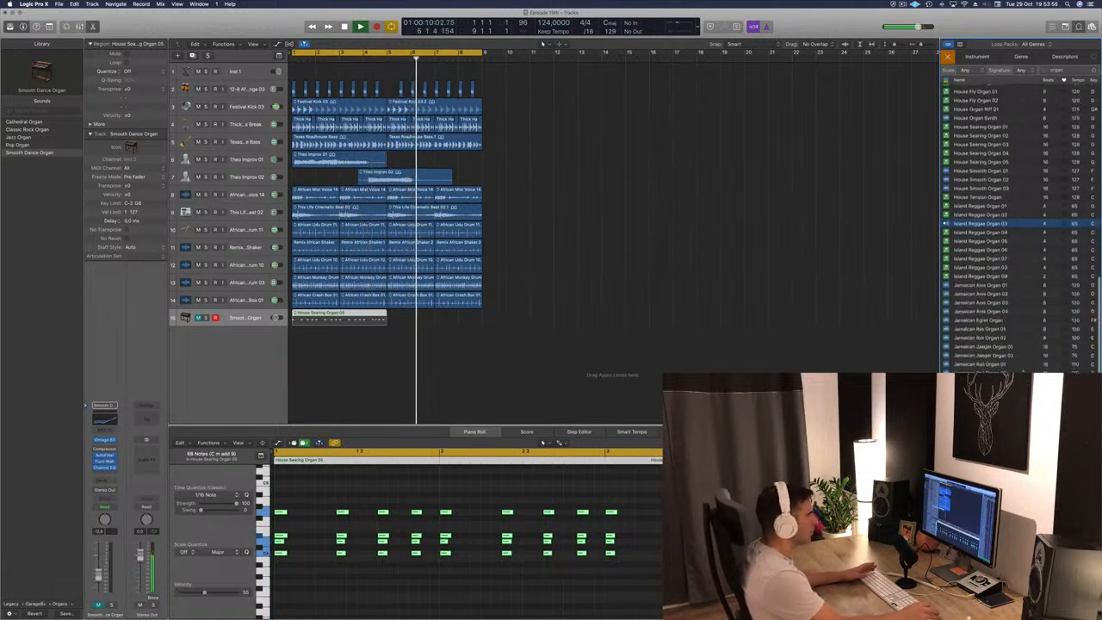
click(1027, 361)
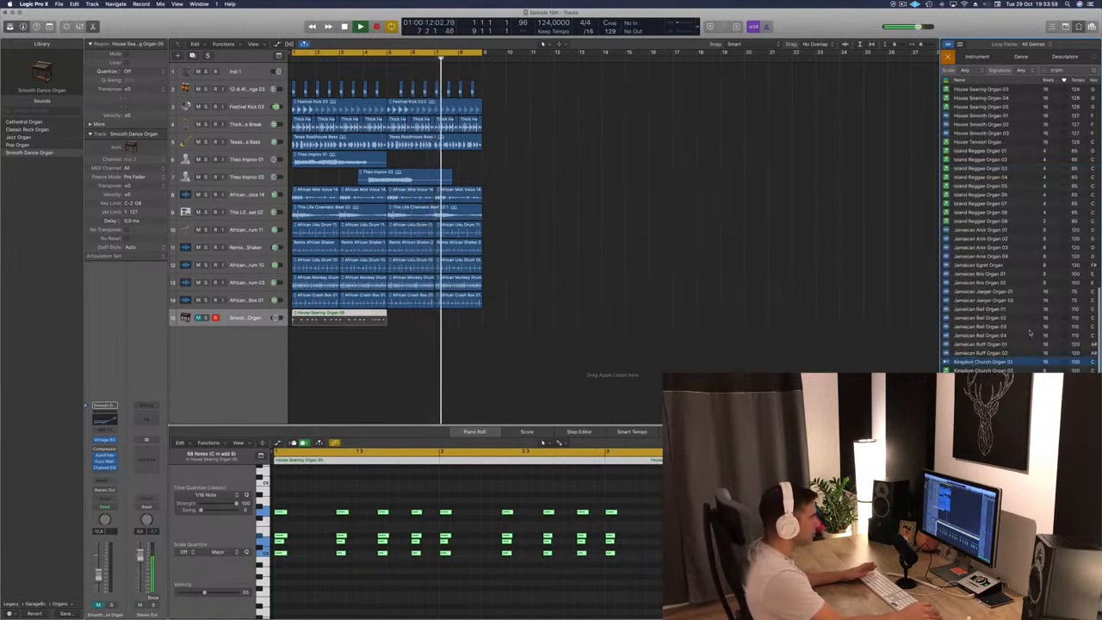
scroll(1029, 332, down, 5)
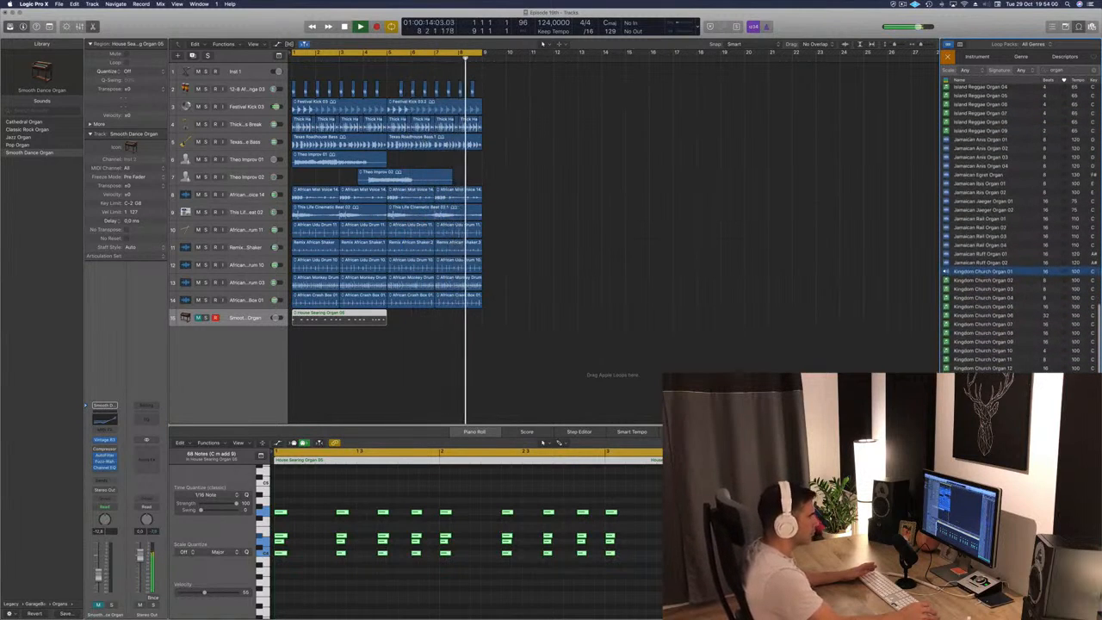
scroll(1019, 228, down, 3)
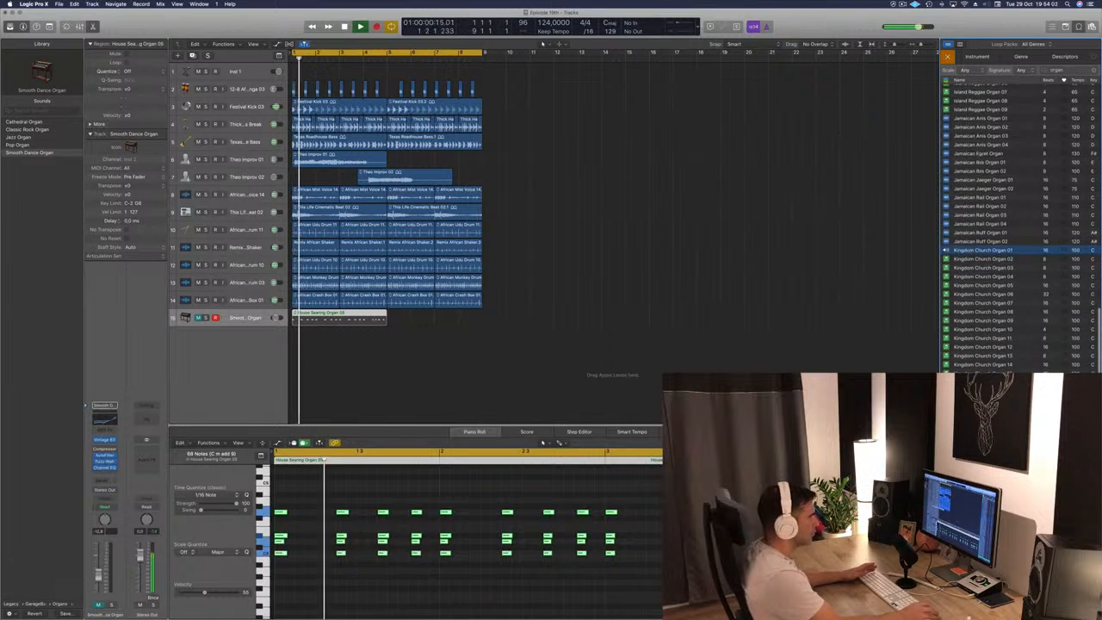
scroll(997, 356, down, 20)
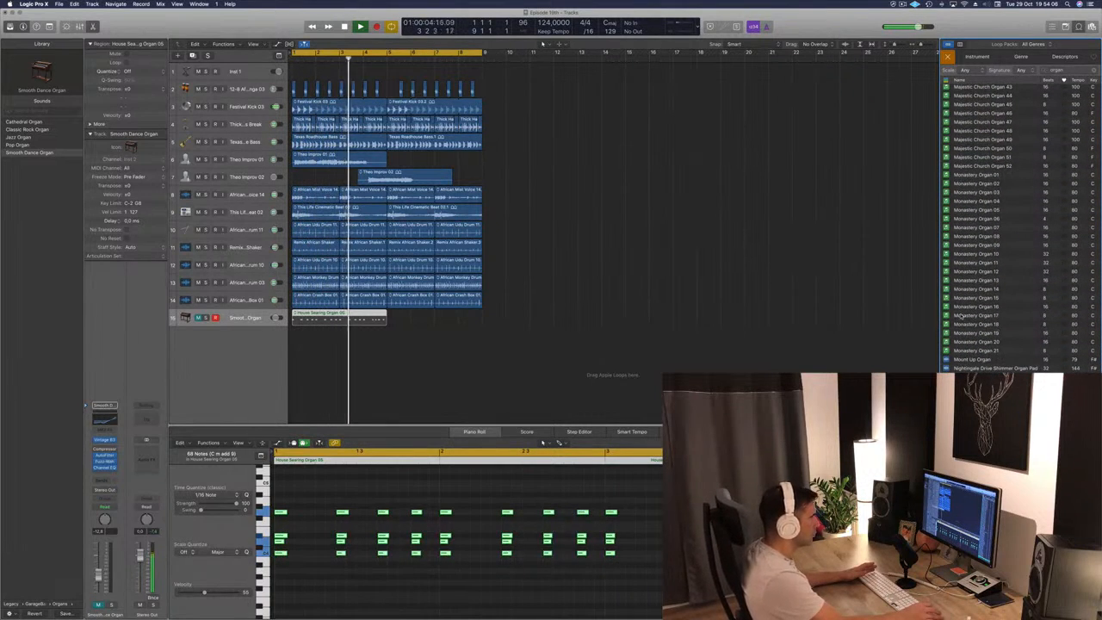
scroll(1027, 334, down, 1)
click(975, 350)
scroll(975, 349, down, 5)
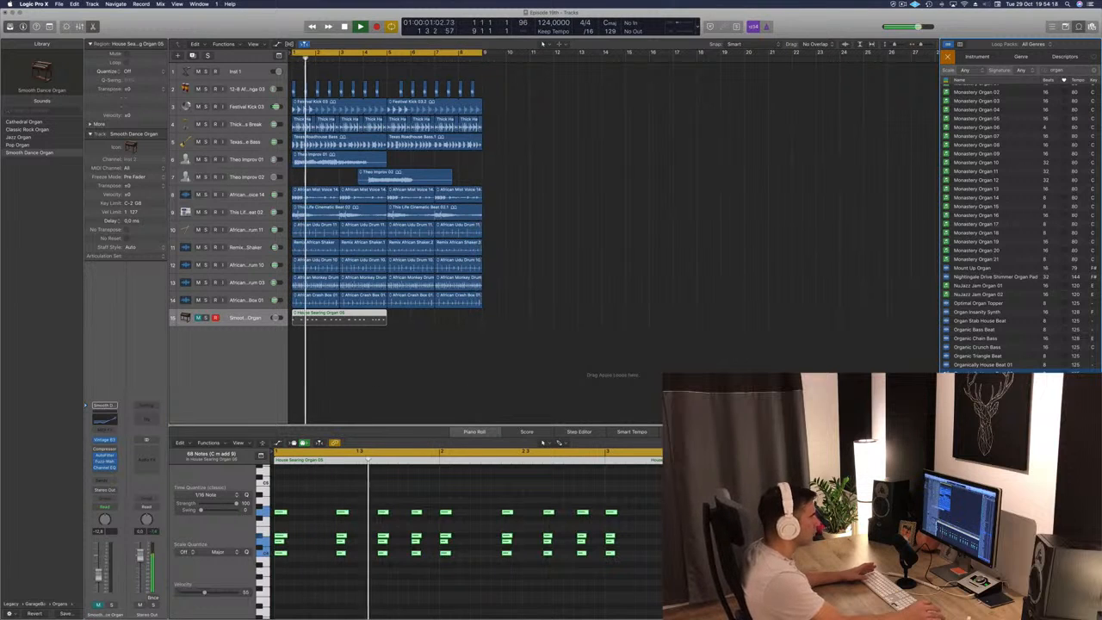
Try the Organically House Beat 02 loop on a new track at bar 1, audition it soloed, and delete its region
drag(982, 364, 309, 344)
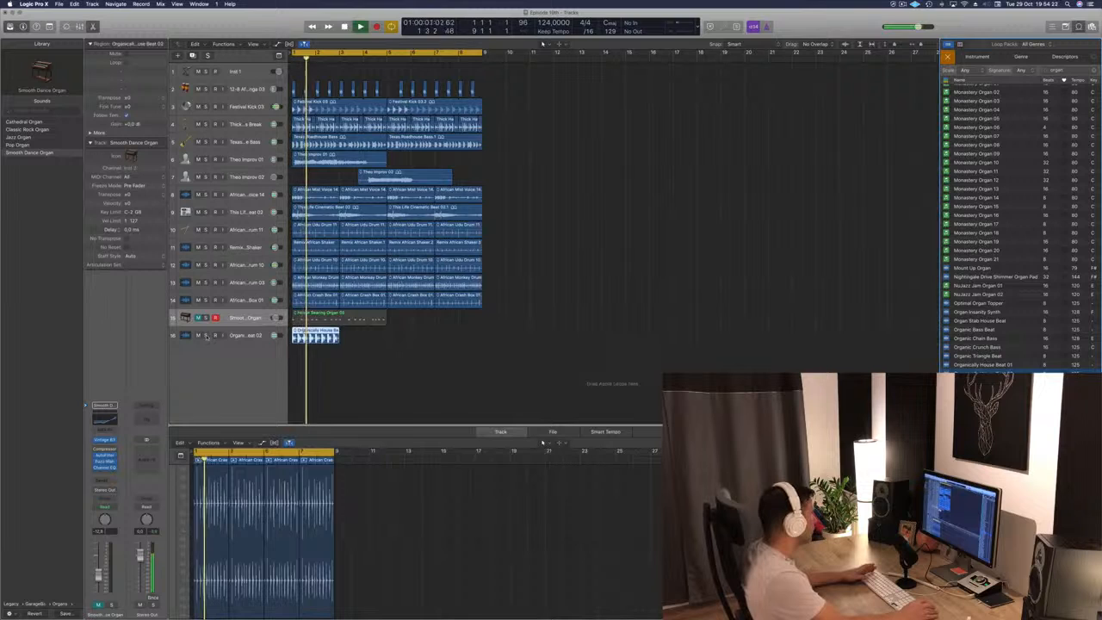
click(208, 335)
click(247, 335)
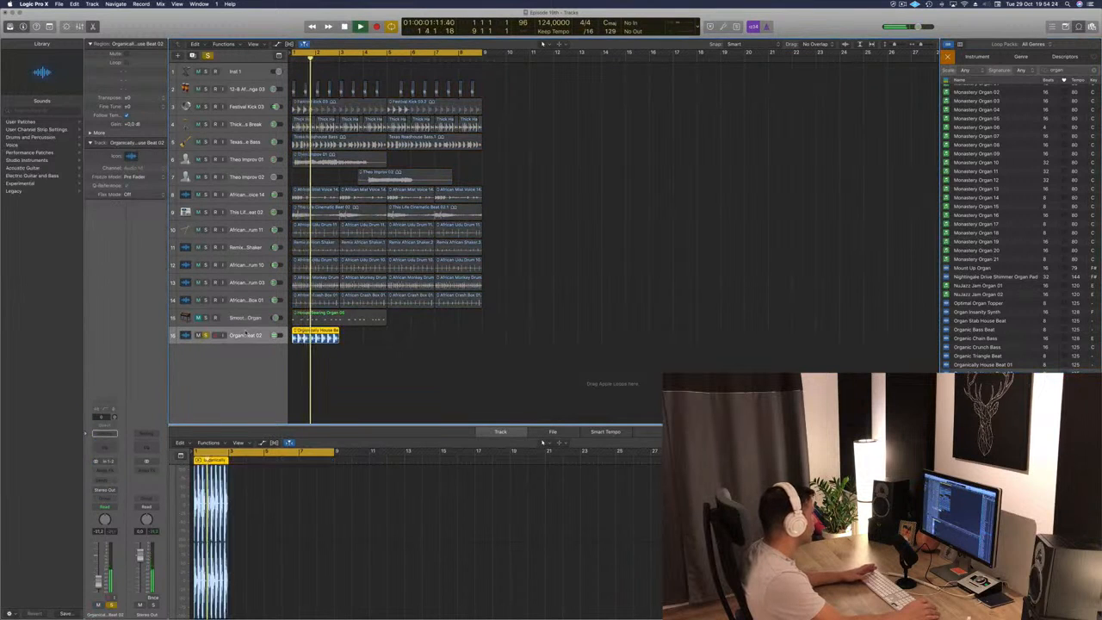
click(207, 335)
key(space)
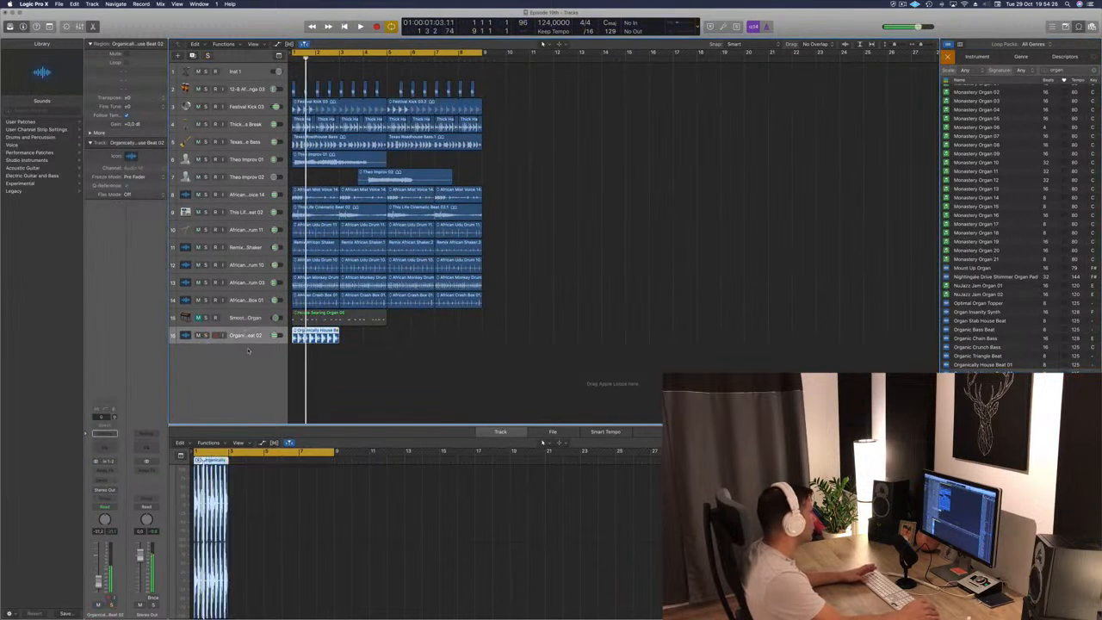
key(Delete)
Preview the Remix Cherry Organ loop, place it at bar 1 on track 16, and play it with the arrangement
key(space)
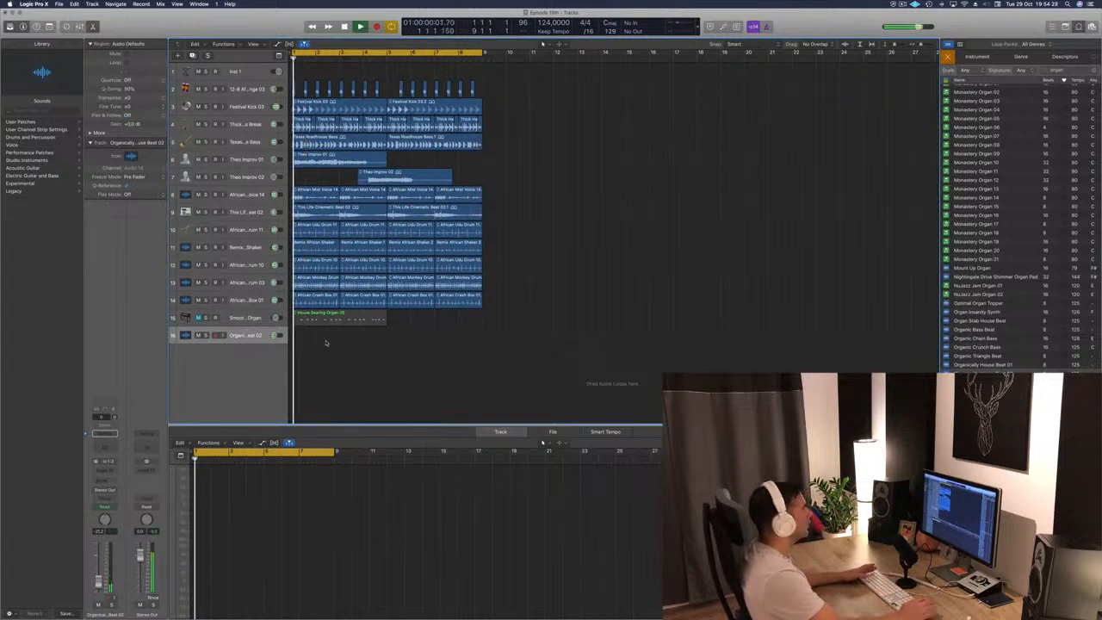
scroll(1019, 258, down, 3)
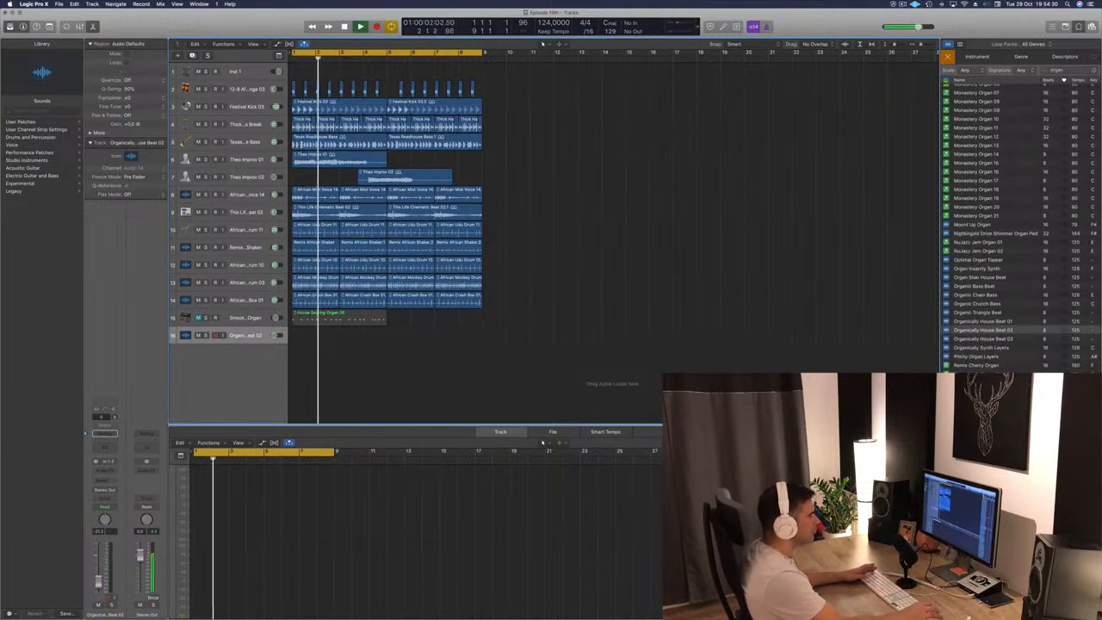
click(981, 366)
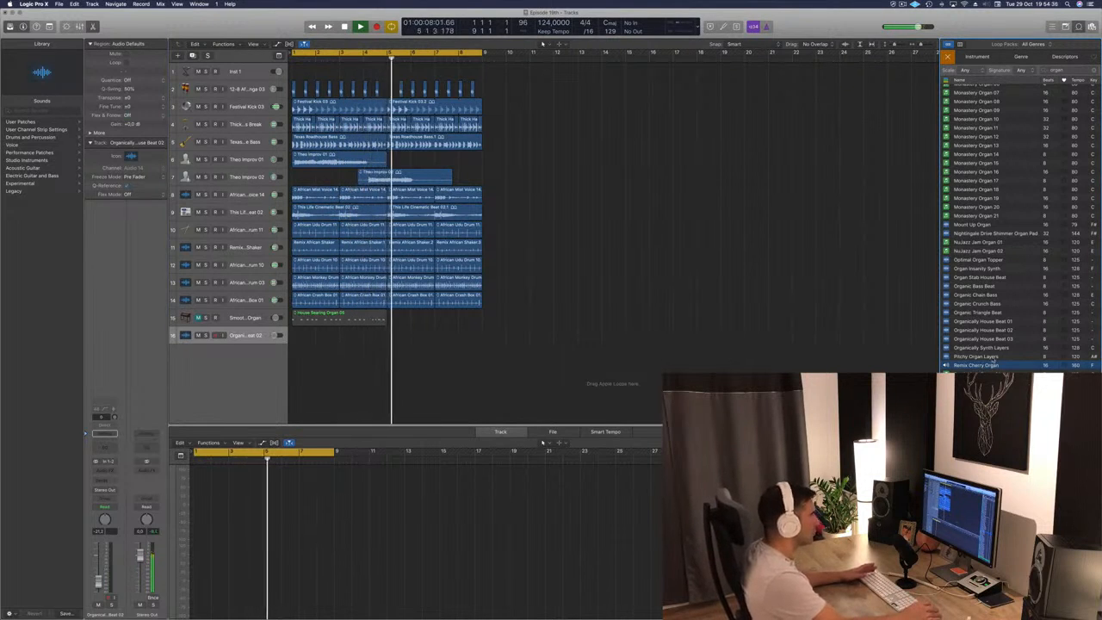
drag(917, 365, 292, 338)
key(space)
key(space)
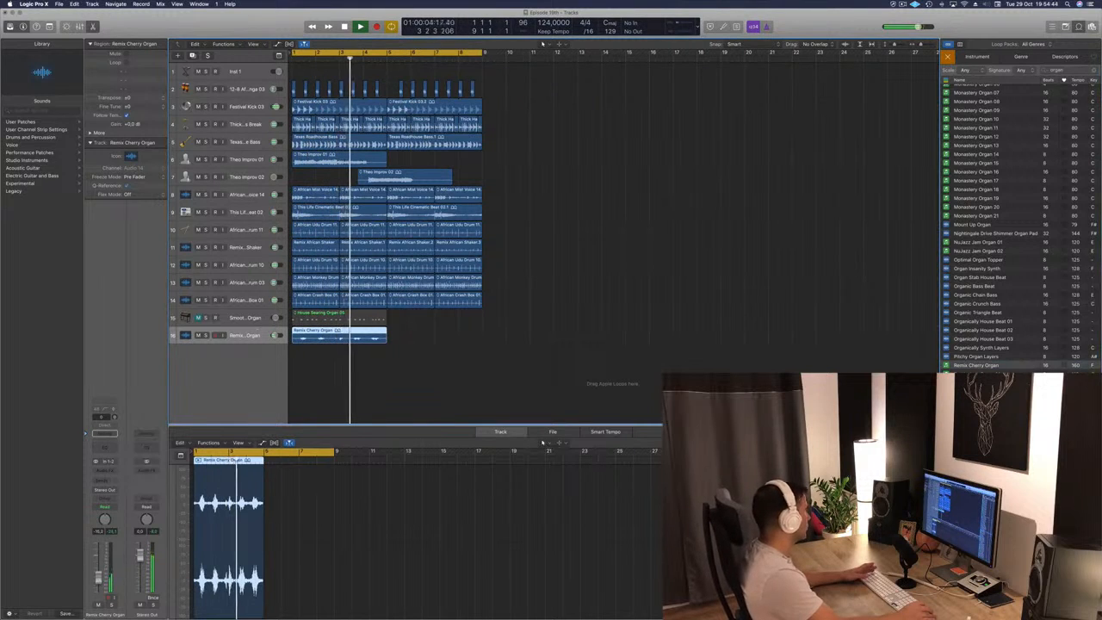
Delete the House Searing Organ 05 region and copy the Remix Cherry Organ region to bar 5
click(365, 319)
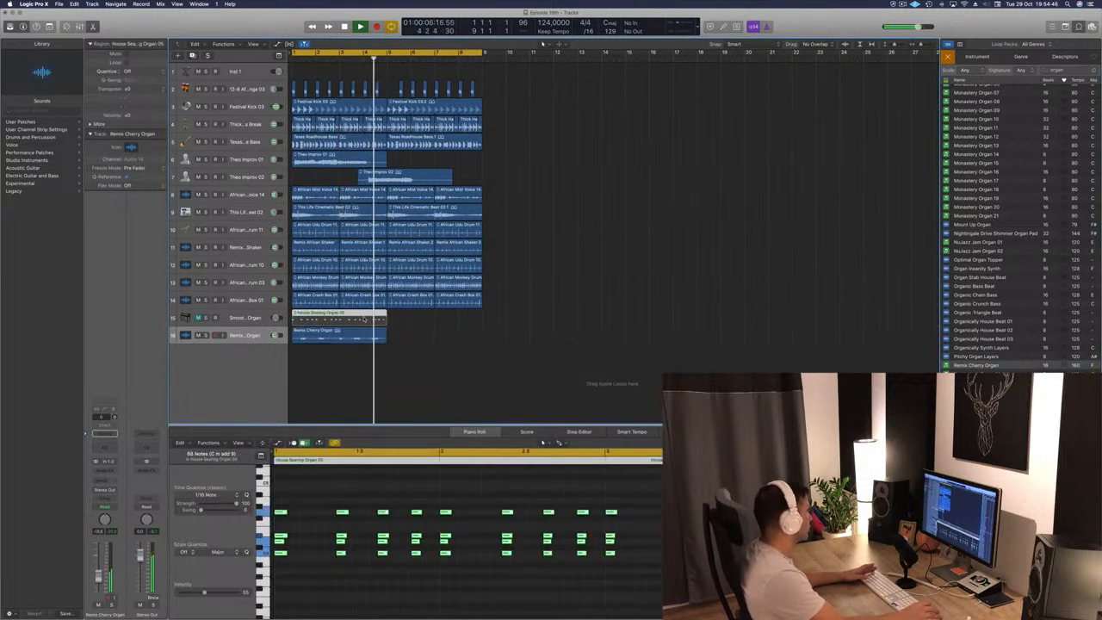
click(252, 318)
key(Delete)
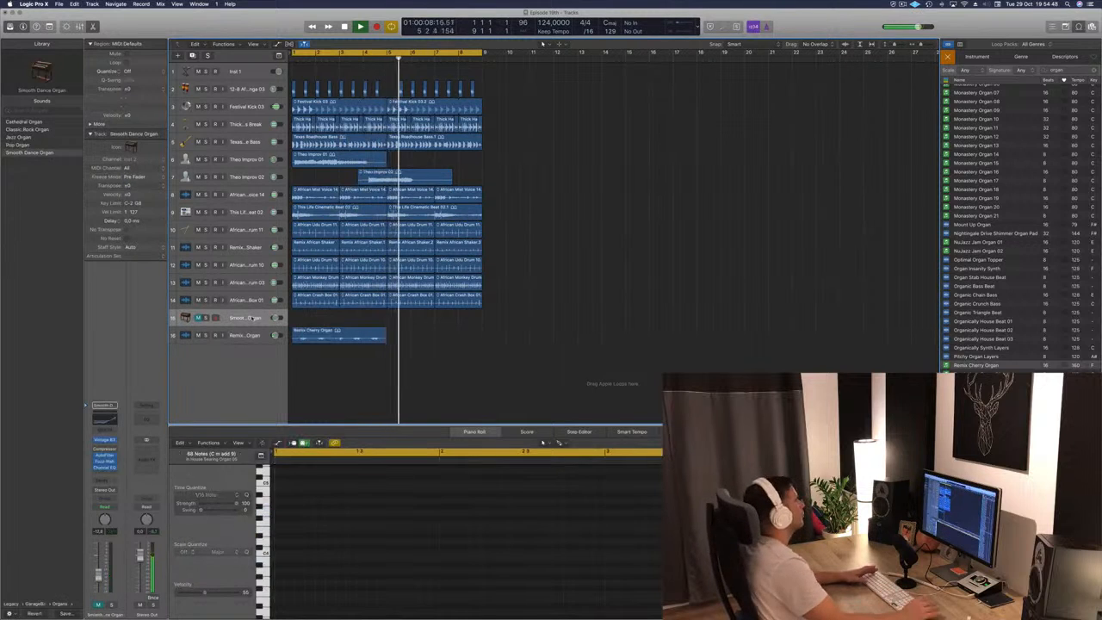
click(371, 334)
drag(372, 334, 428, 345)
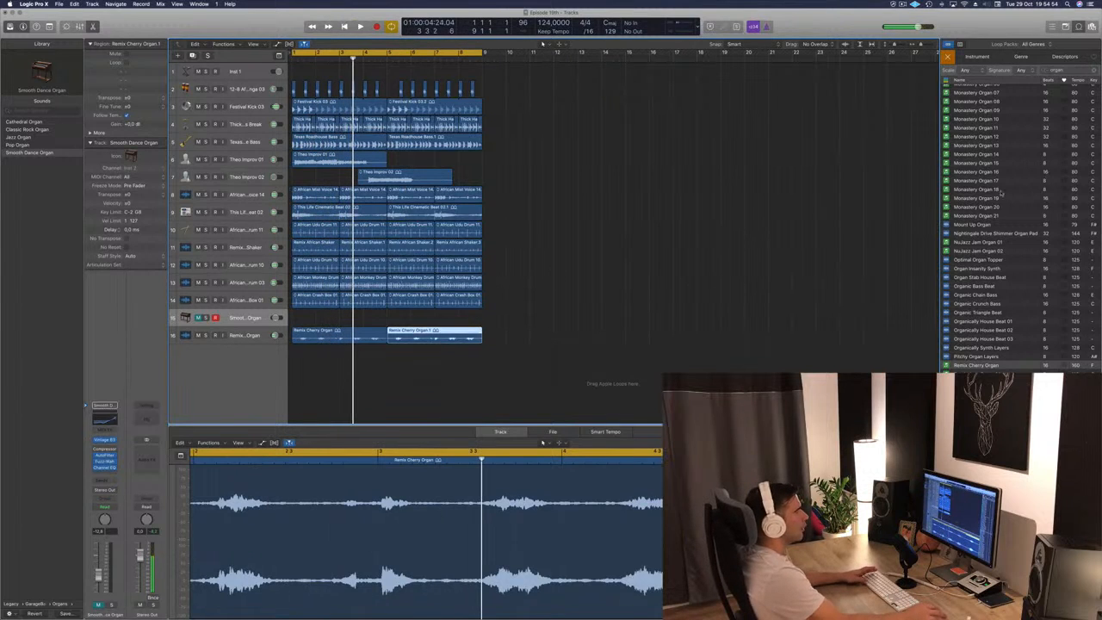
Search the loop library for "hi hat"
scroll(1001, 198, up, 5)
scroll(1001, 198, up, 15)
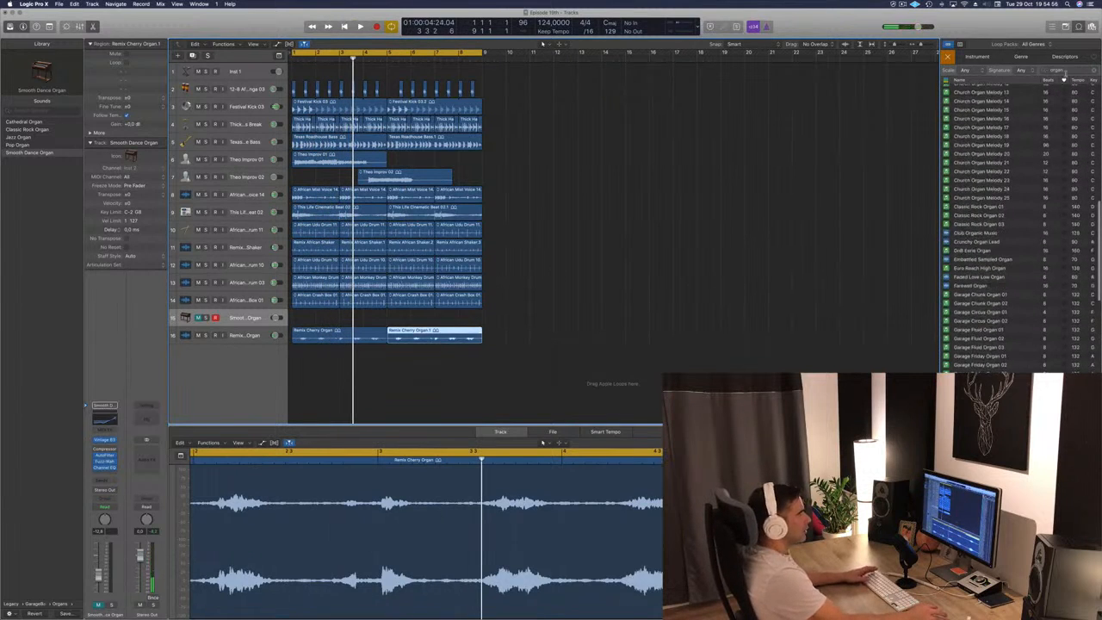
text(h)
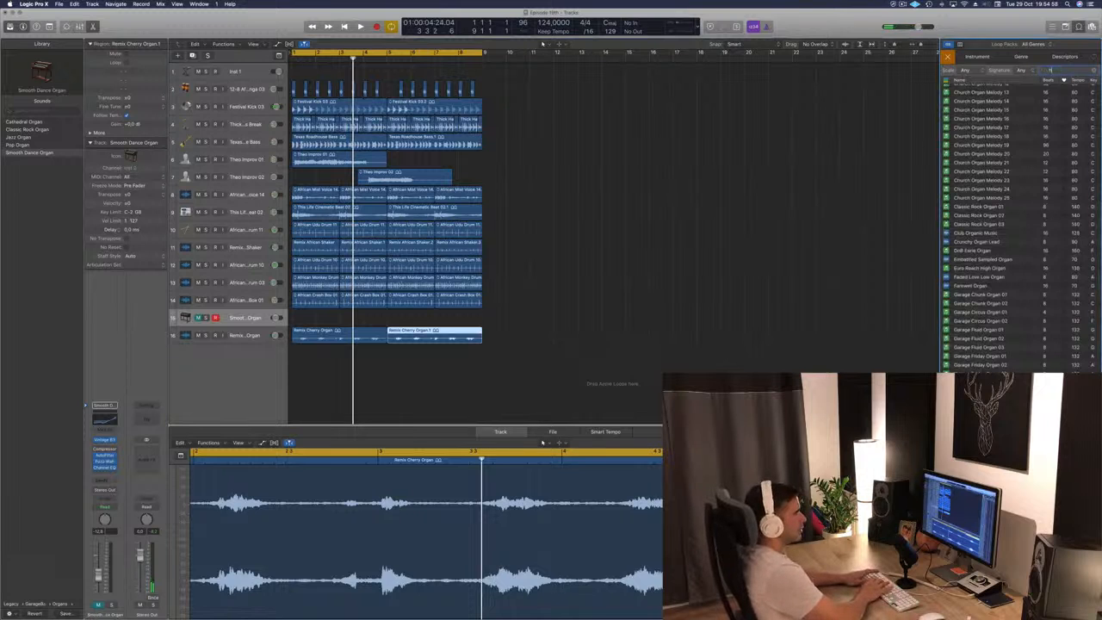
text(i)
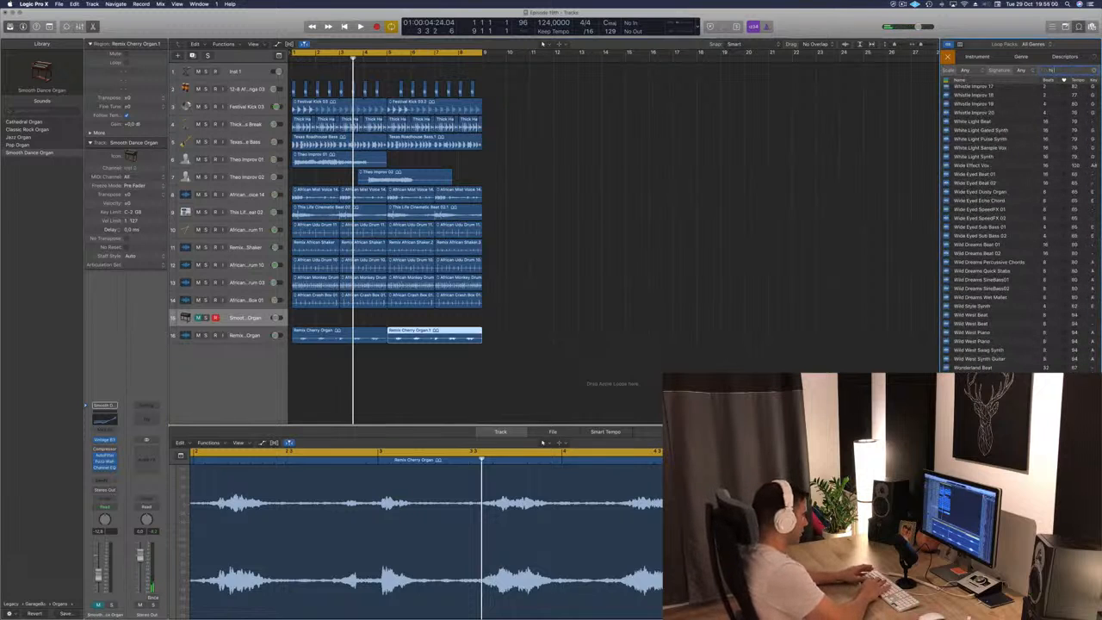
text( hat)
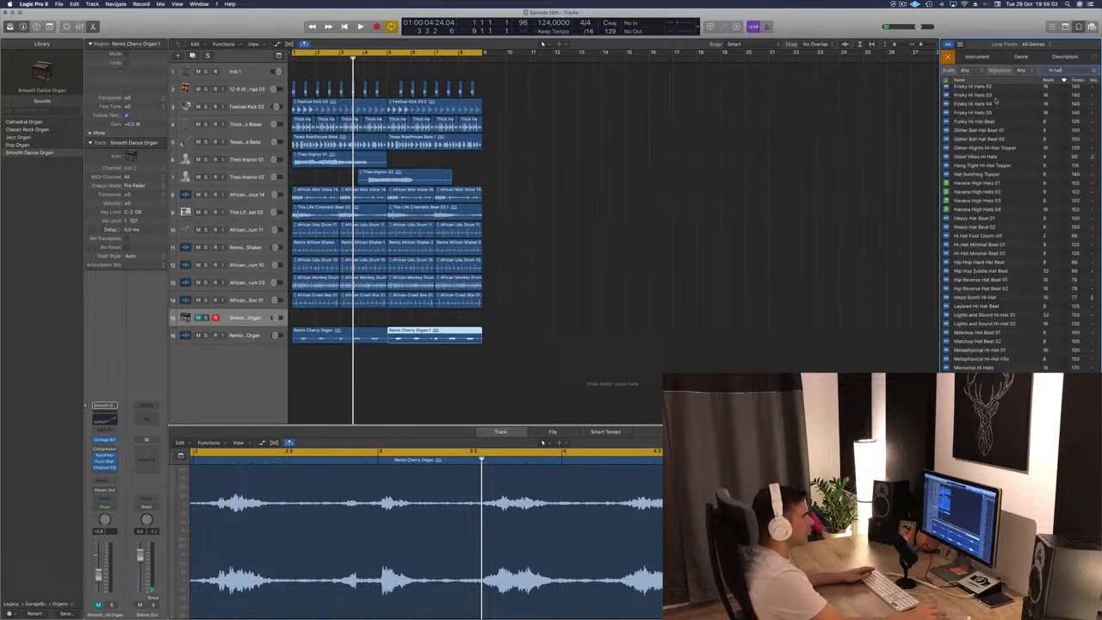
Add the Frisky Hi Hats 01 loop on a new track at bar 1 and split its region at bar 2
scroll(990, 120, up, 3)
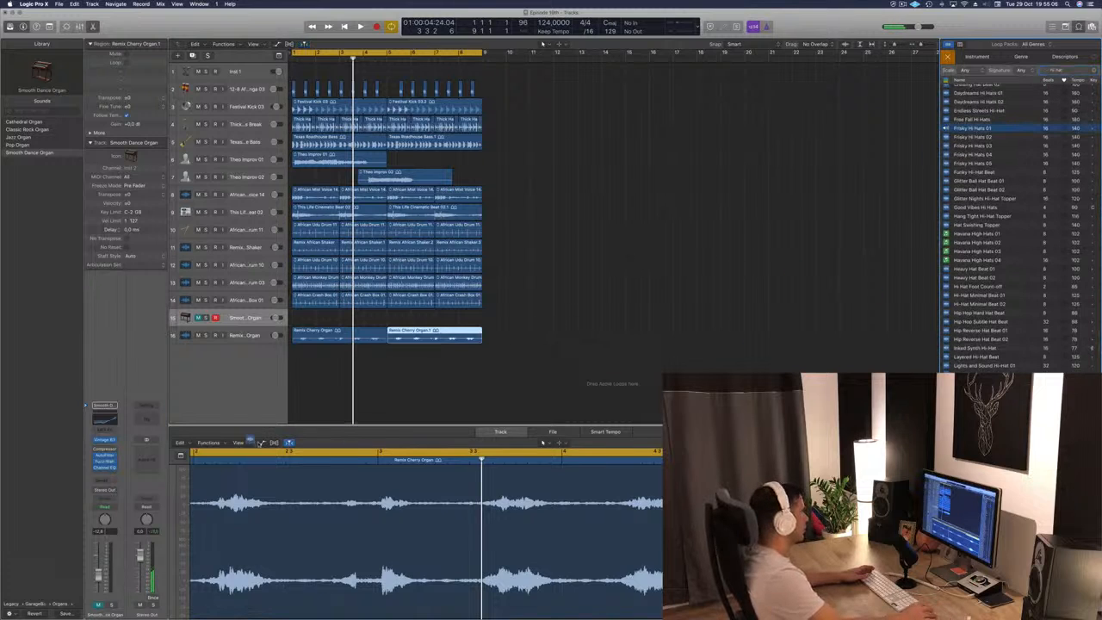
drag(973, 127, 333, 352)
scroll(281, 509, up, 3)
scroll(283, 509, left, 5)
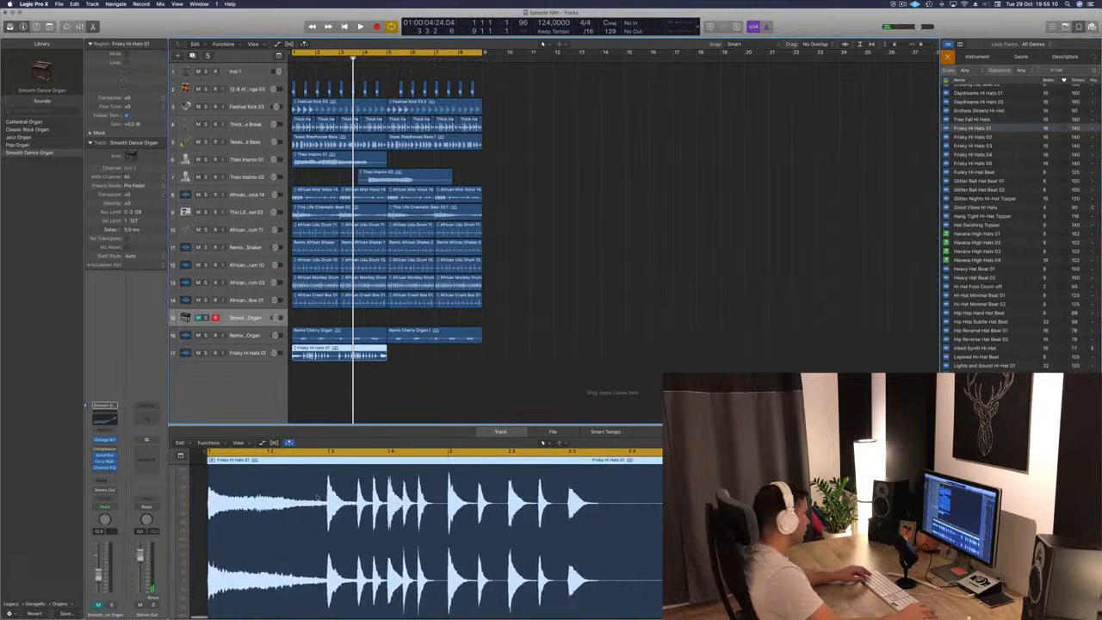
scroll(426, 494, down, 1)
click(435, 500)
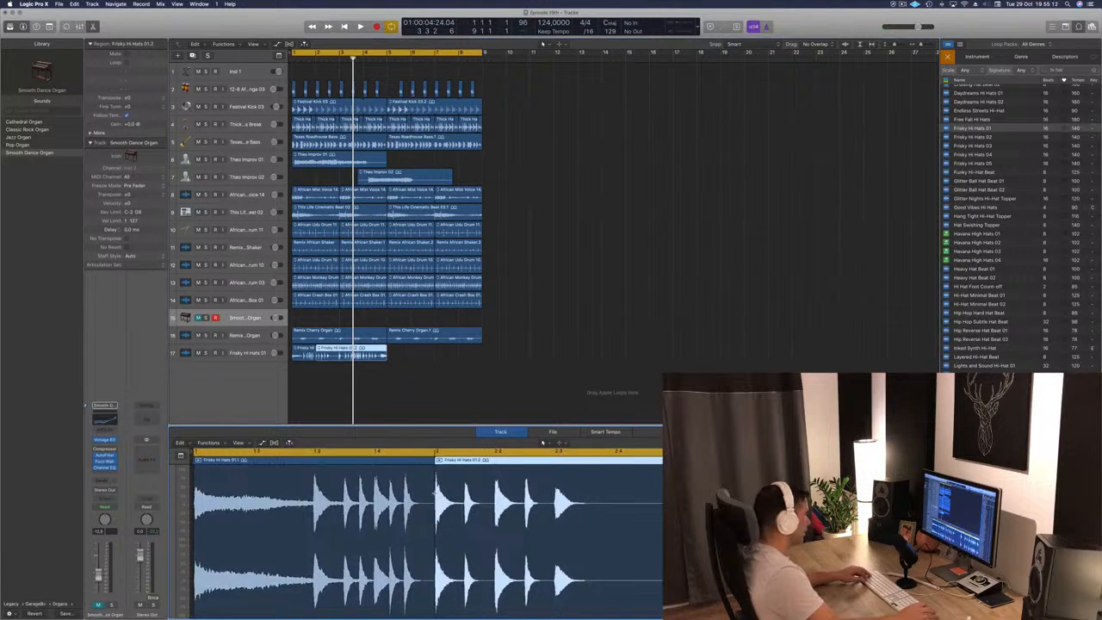
Delete the first part of the split Frisky Hi Hats 01 region, before bar 2
key(x)
click(442, 331)
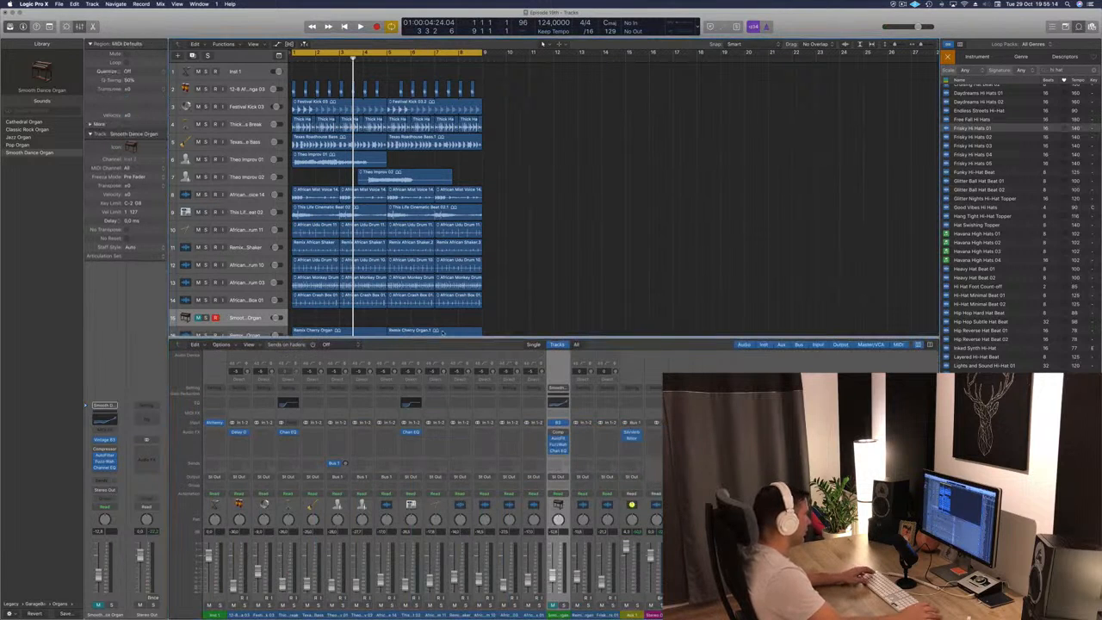
key(x)
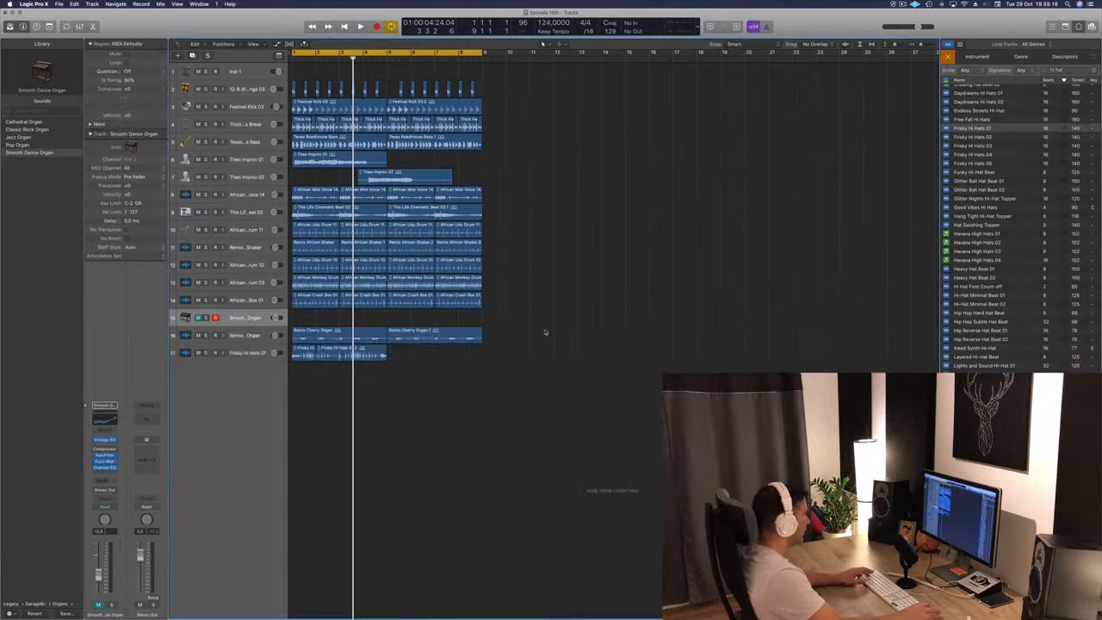
click(320, 356)
click(310, 354)
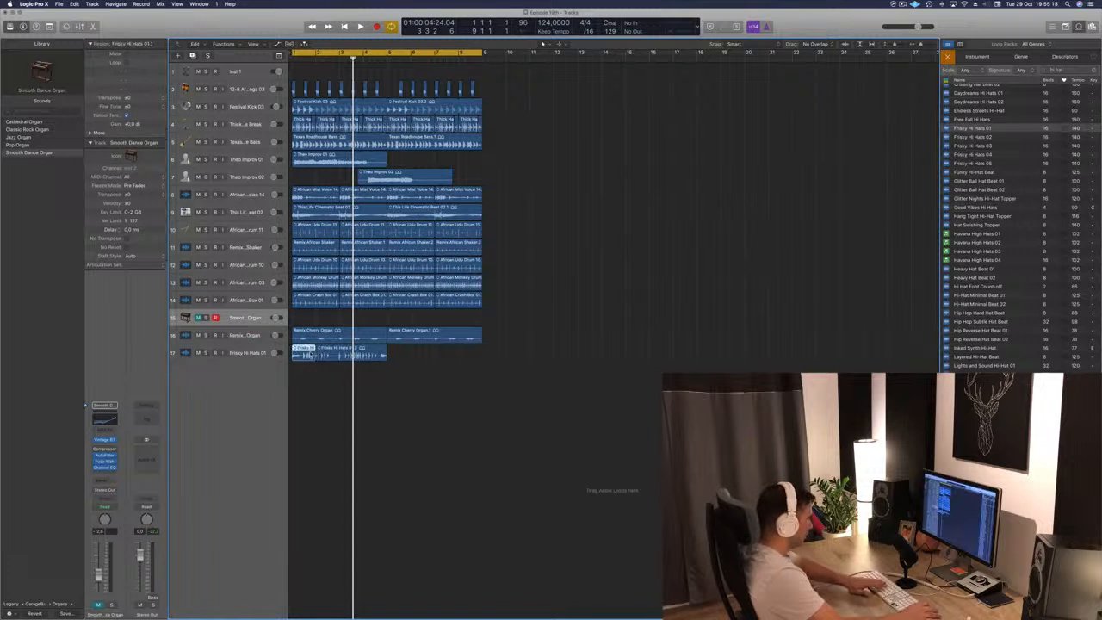
key(Delete)
Cut the remaining Frisky Hi Hats 01 region down to its first hit and move it to beat 2 of bar 1
click(332, 355)
key(e)
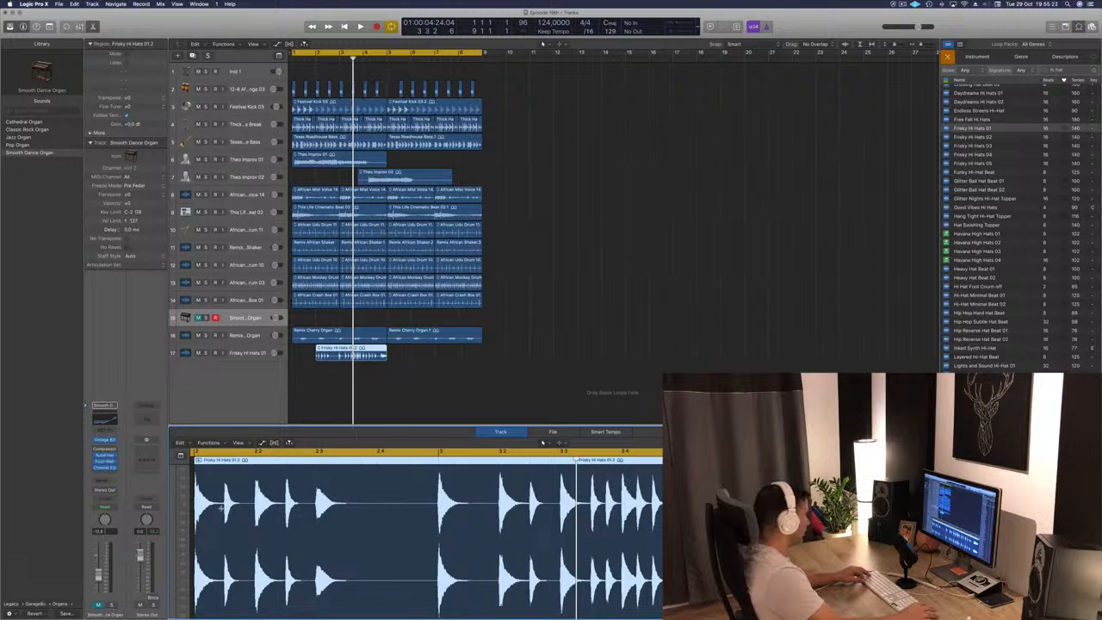
key(Delete)
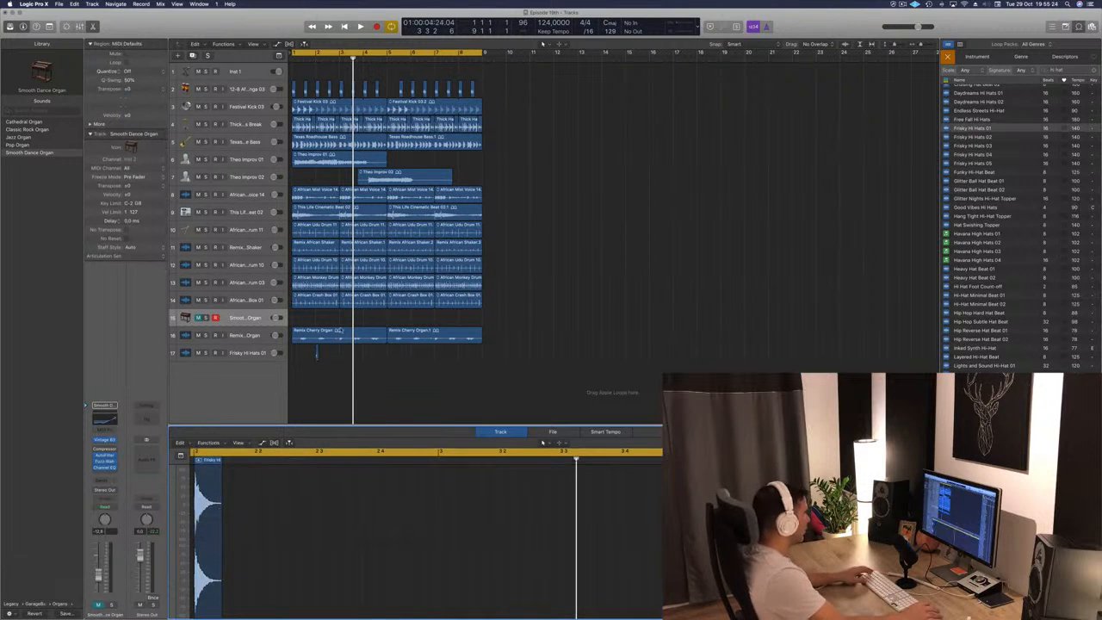
drag(316, 356, 300, 354)
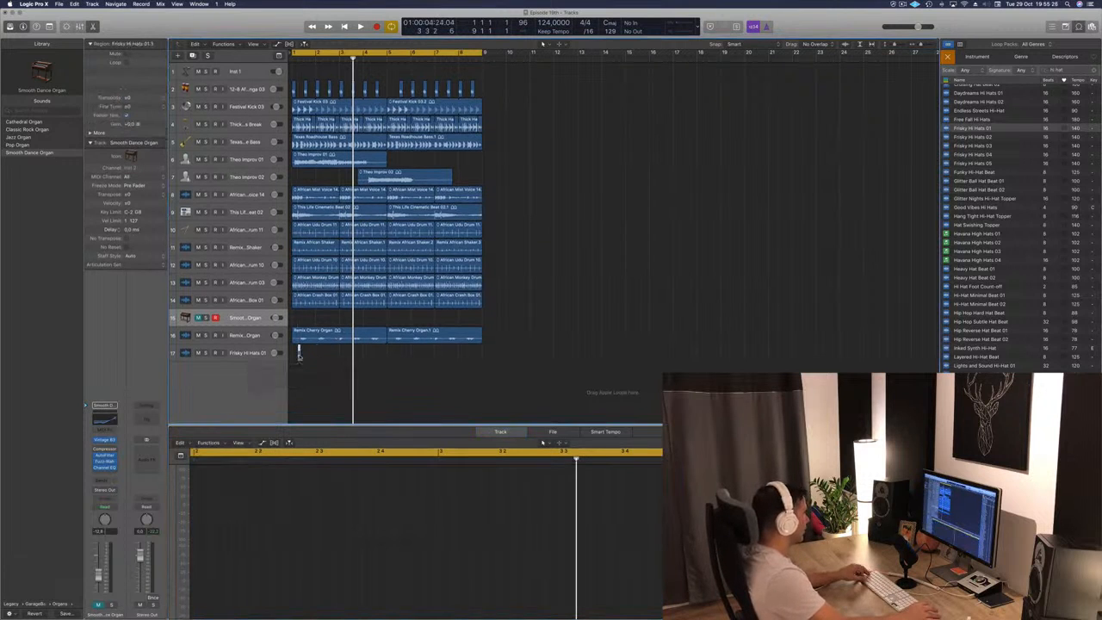
Audition the single hi-hat hit with the arrangement and raise the Frisky Hi Hats 01 track's volume
scroll(300, 354, up, 8)
scroll(352, 364, left, 2)
key(space)
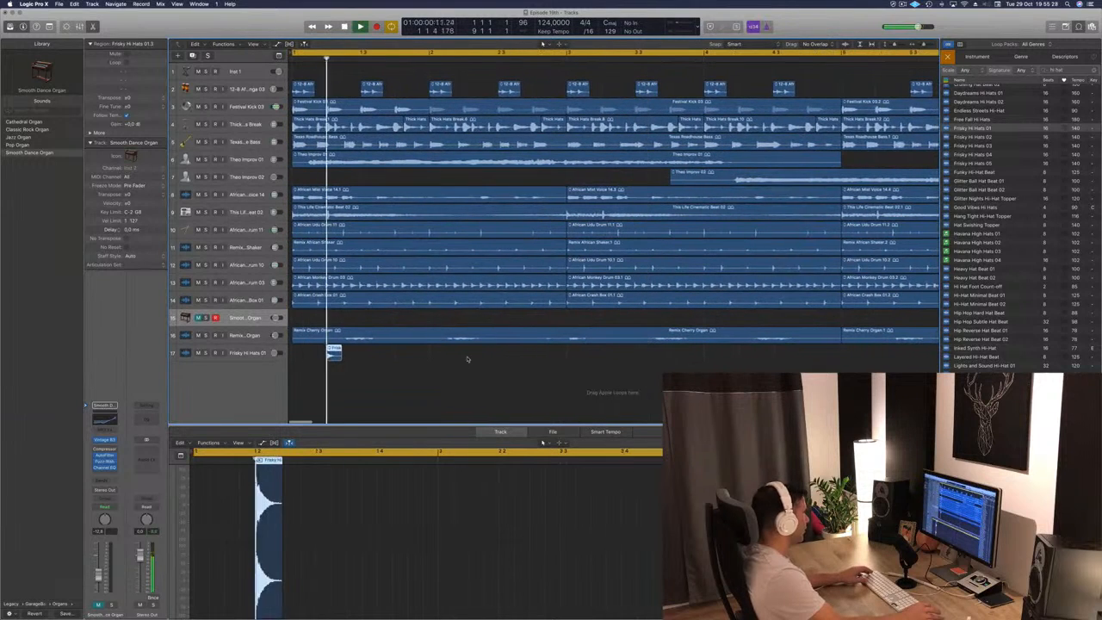
key(space)
key(space)
click(243, 355)
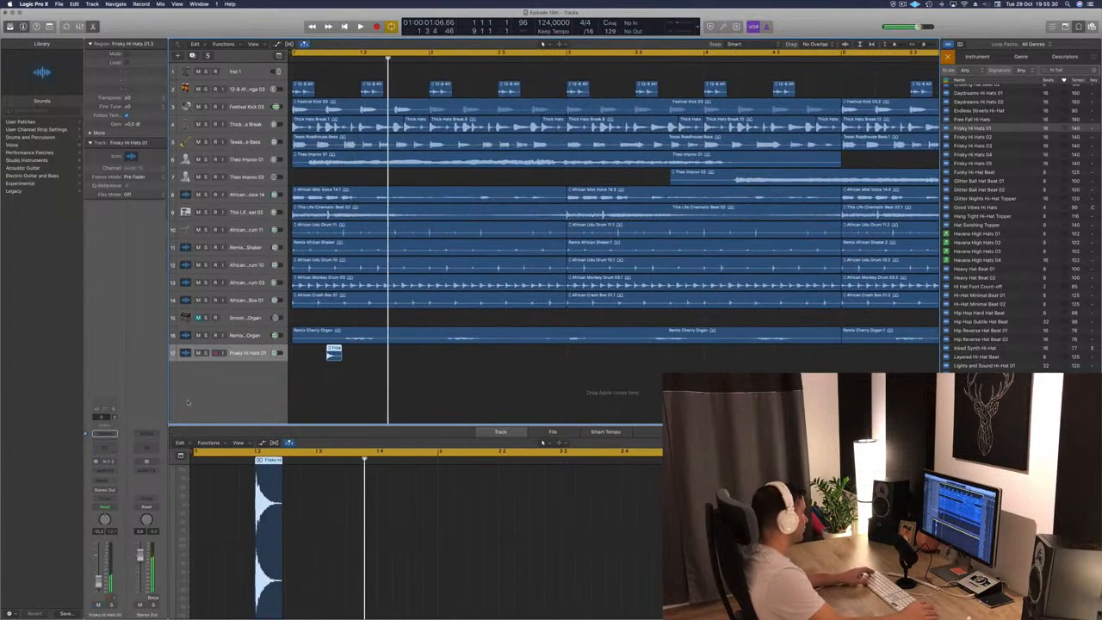
drag(98, 581, 98, 565)
key(space)
key(space)
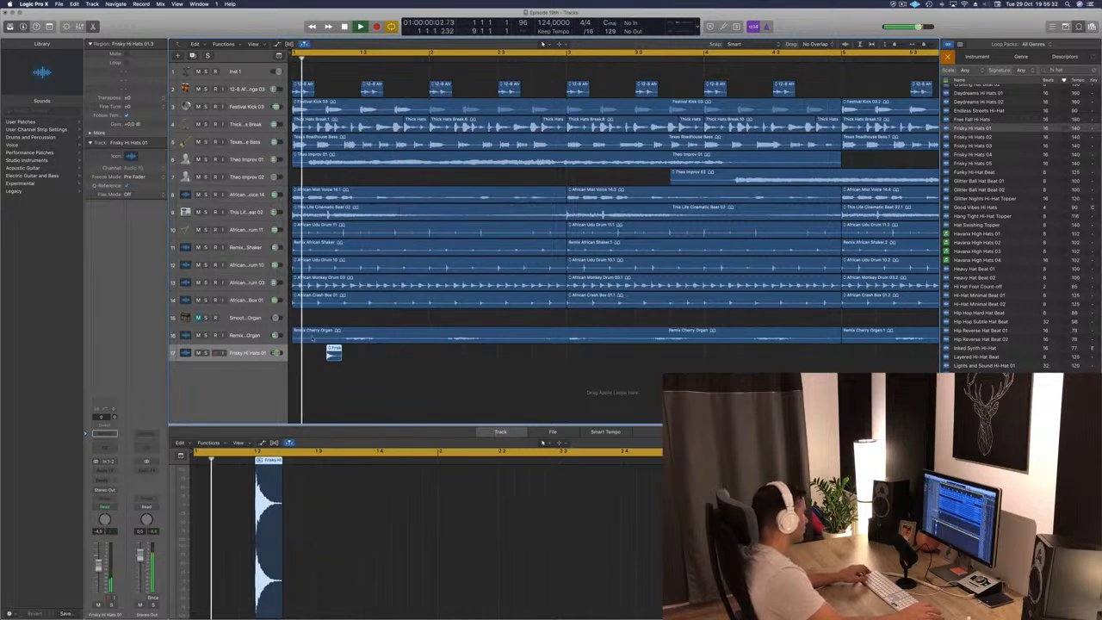
Arrange four copies of the hi-hat hit on the off-beats of bar 1 of the Frisky Hi Hats 01 track and audition them
scroll(393, 374, up, 5)
scroll(393, 373, left, 2)
key(space)
mouse_move(364, 355)
mouse_down()
mouse_move(321, 351)
mouse_move(411, 356)
mouse_move(326, 350)
mouse_move(381, 354)
mouse_up()
key(space)
key(space)
key(space)
scroll(324, 354, down, 3)
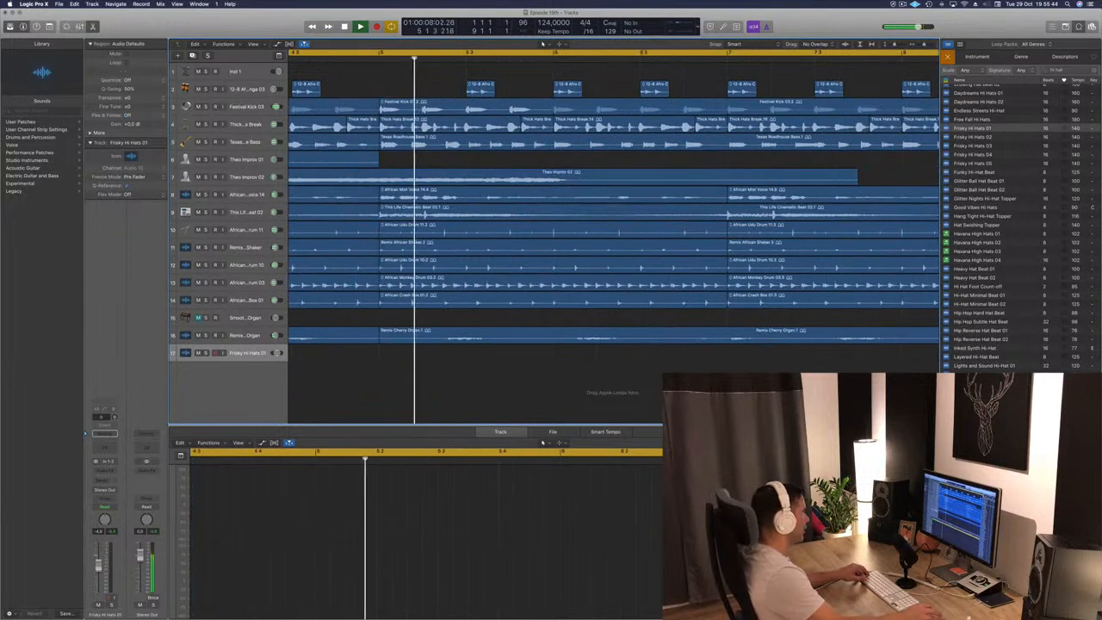
key(super+Left)
key(super+Left)
scroll(334, 393, left, 5)
key(super+Left)
key(super+Left)
key(super+Left)
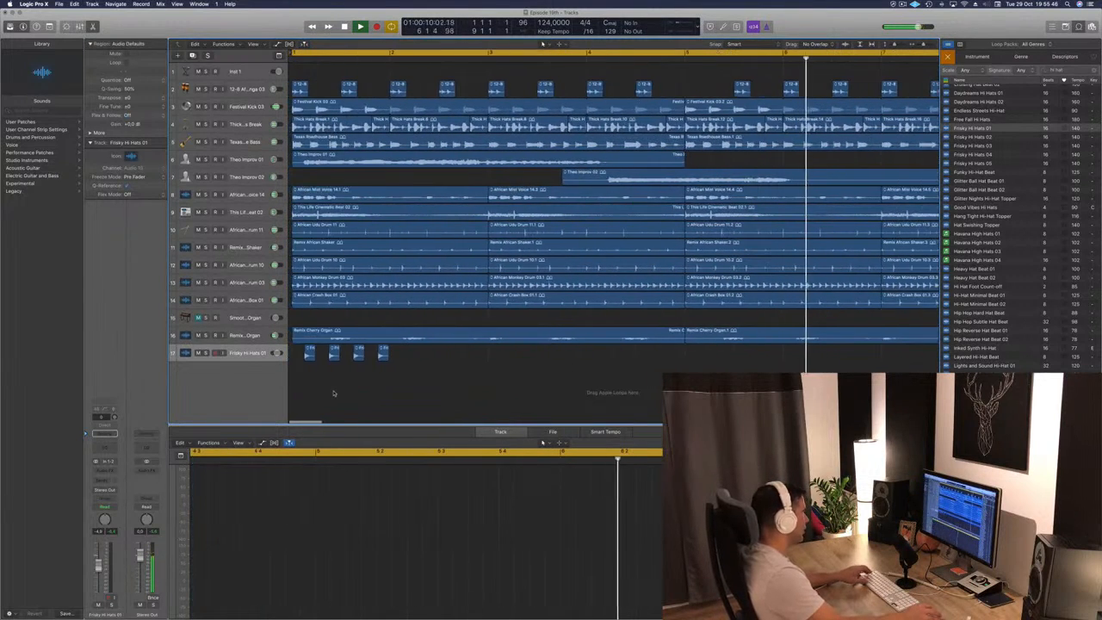
key(space)
Try to copy the four hi-hat hits from bar 1 into bar 2 and shift the copies onto the off-beats
drag(301, 356, 386, 351)
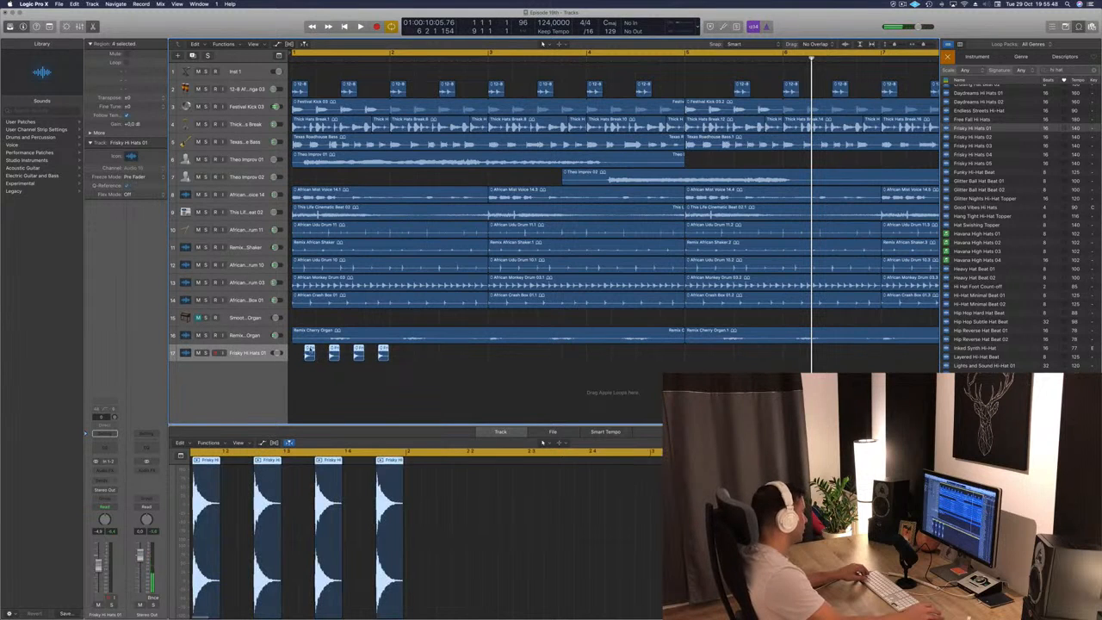
drag(309, 354, 410, 355)
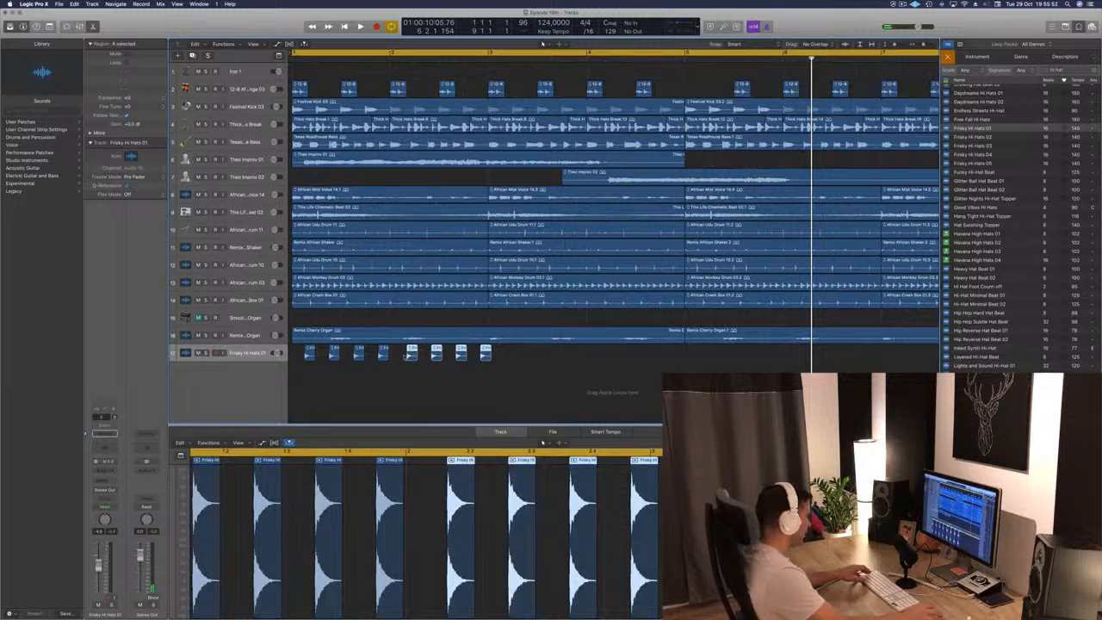
key(super+Right)
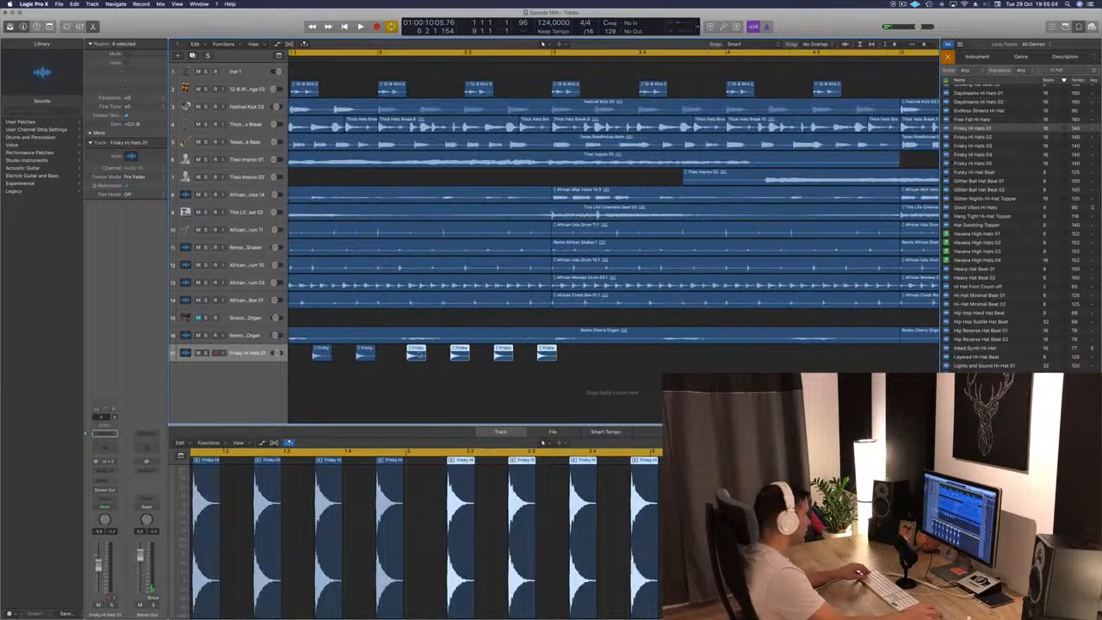
drag(416, 353, 410, 353)
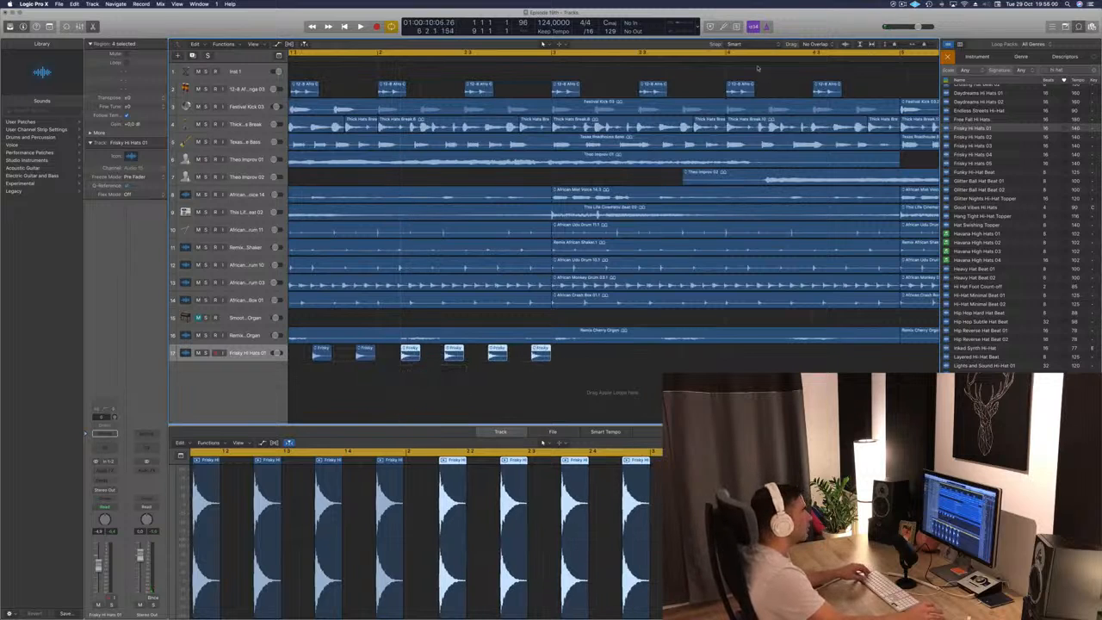
Review the drag mode options and set region snapping to Snap Regions to Absolute Value
click(813, 44)
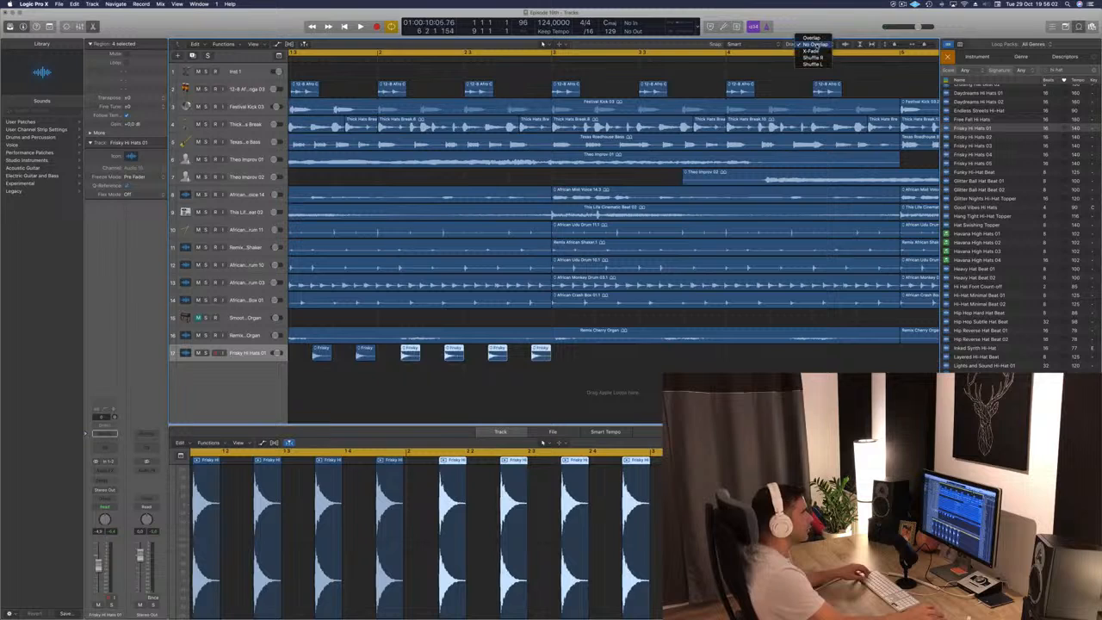
click(797, 33)
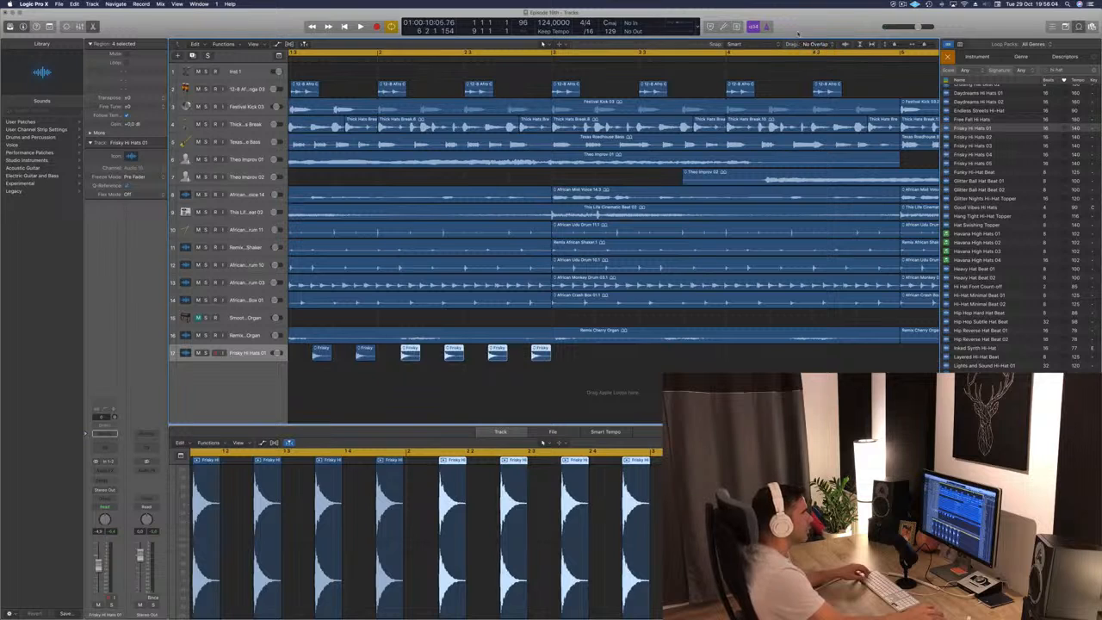
click(768, 44)
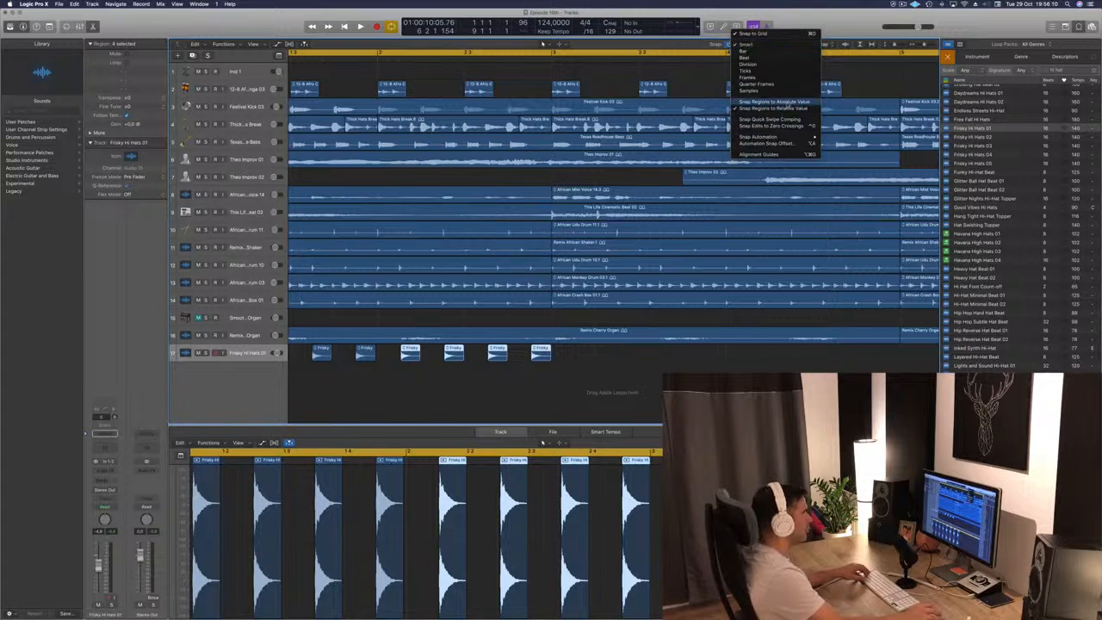
click(787, 103)
Try to realign the copied hi-hat hits in bar 2 with the grid, and delete the four copies
drag(407, 351, 412, 350)
key(super+Left)
key(super+Left)
key(space)
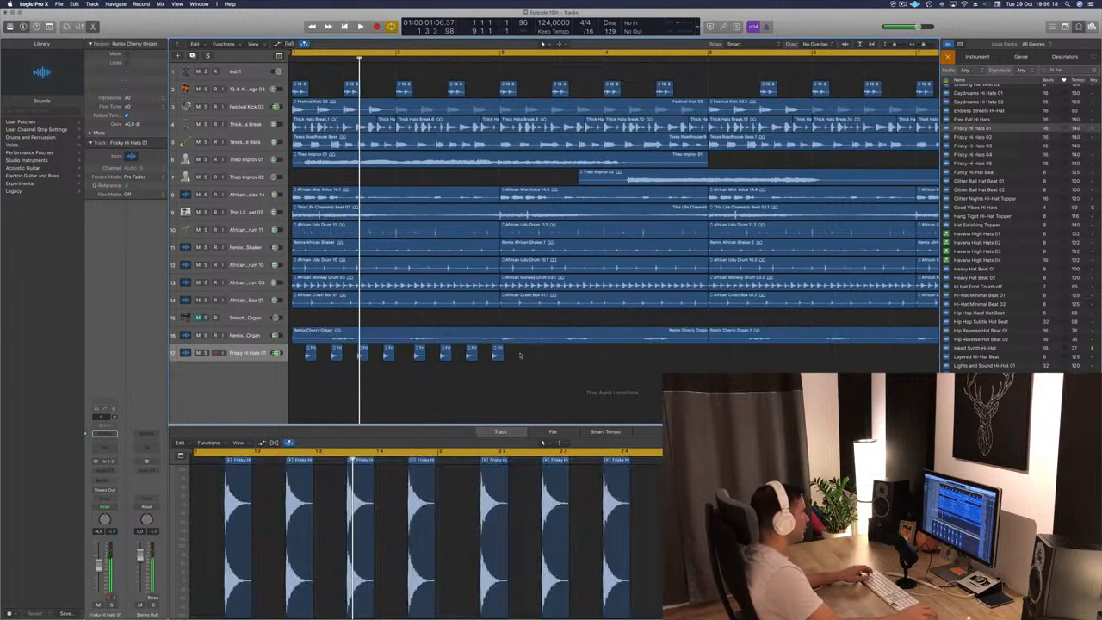
key(Delete)
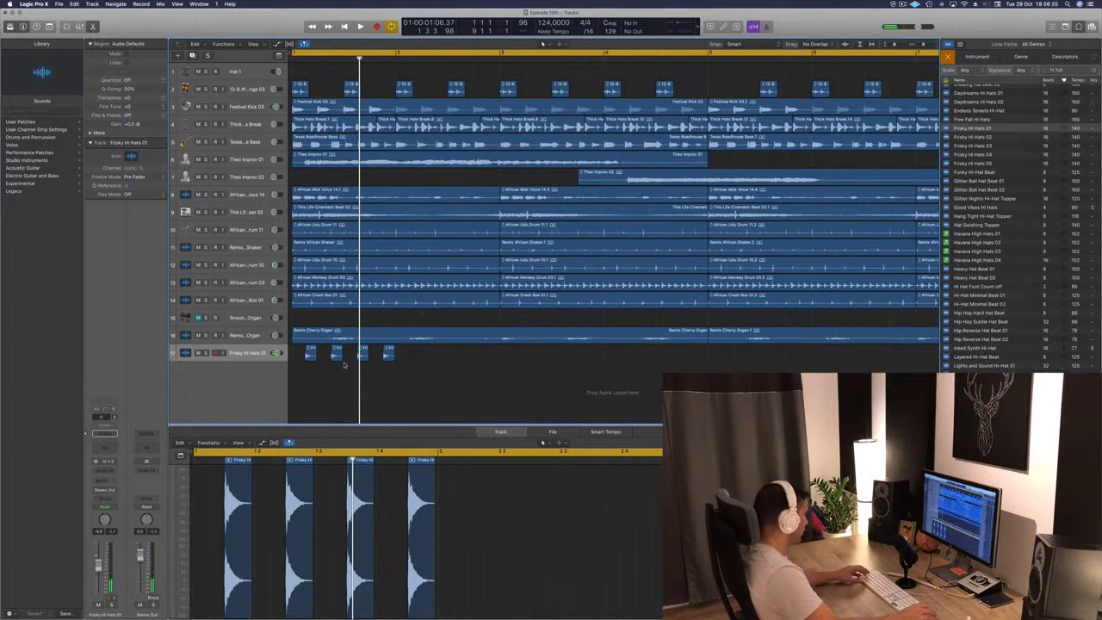
Add an empty audio track below the Frisky Hi Hats 01 track
drag(291, 352, 396, 355)
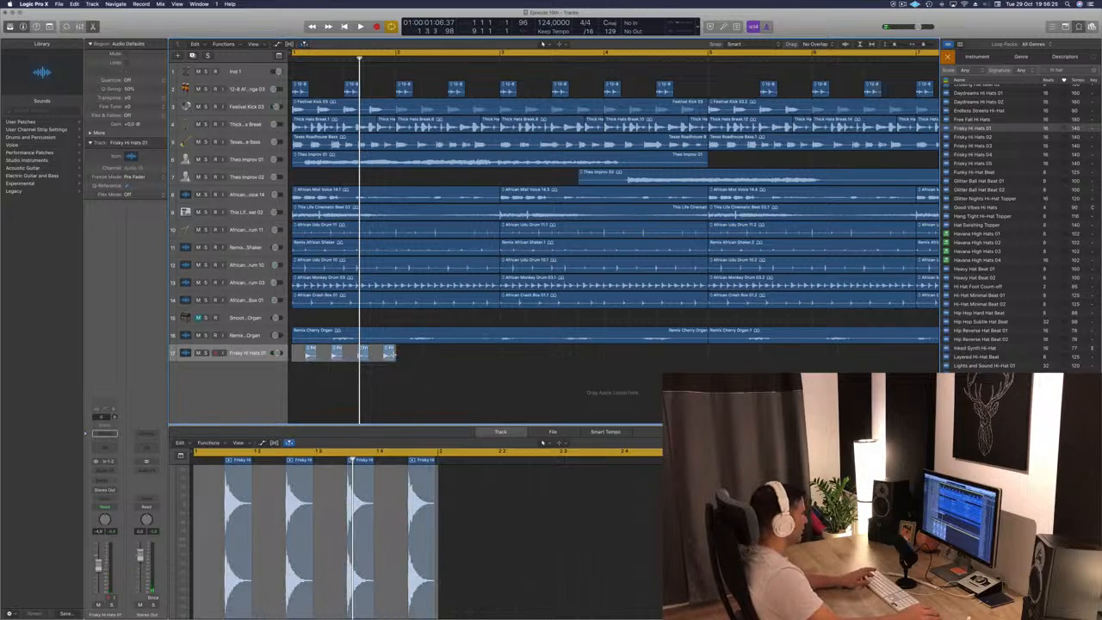
key(alt+super+a)
click(341, 355)
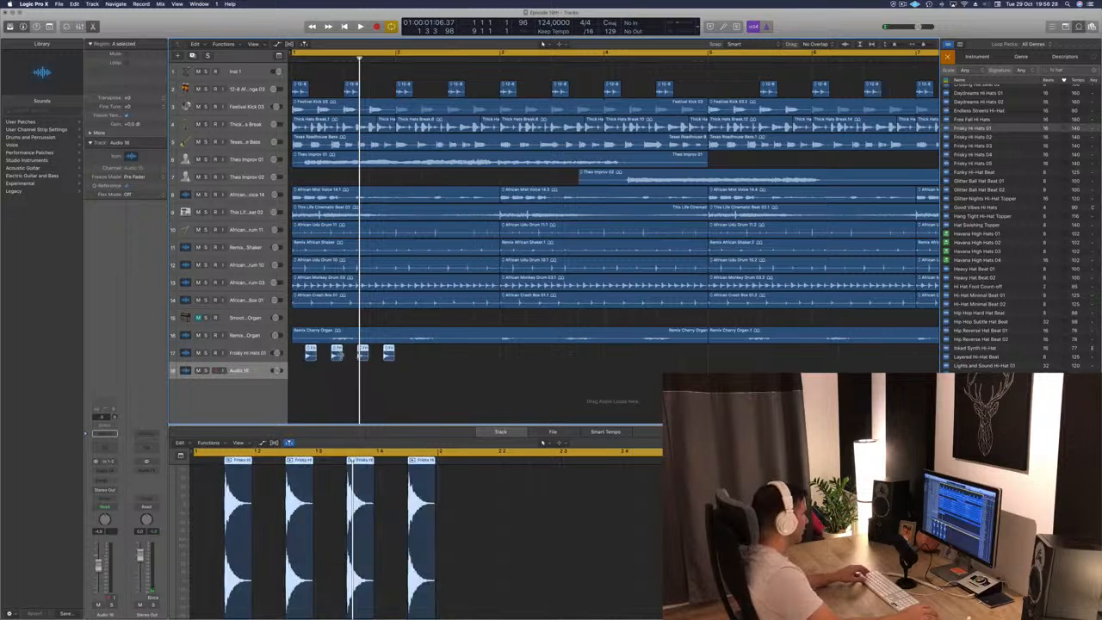
Copy the full first bar of the Frisky Hi Hats 01 track and paste it repeatedly to fill bars 2 through 8
drag(292, 354, 397, 357)
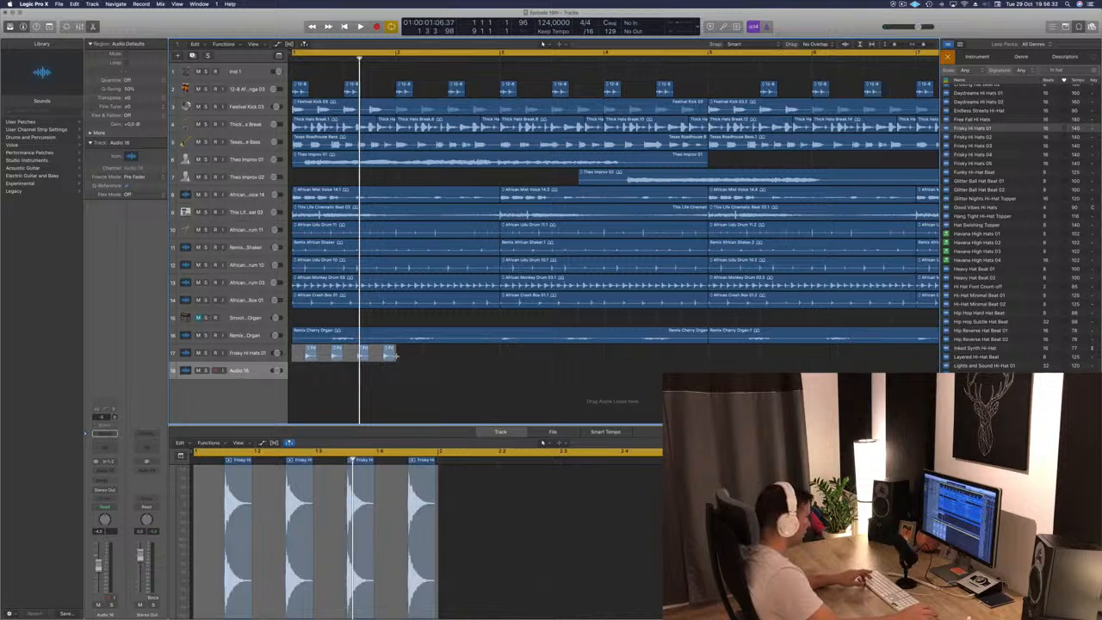
key(super+c)
key(super+v)
key(super+v)
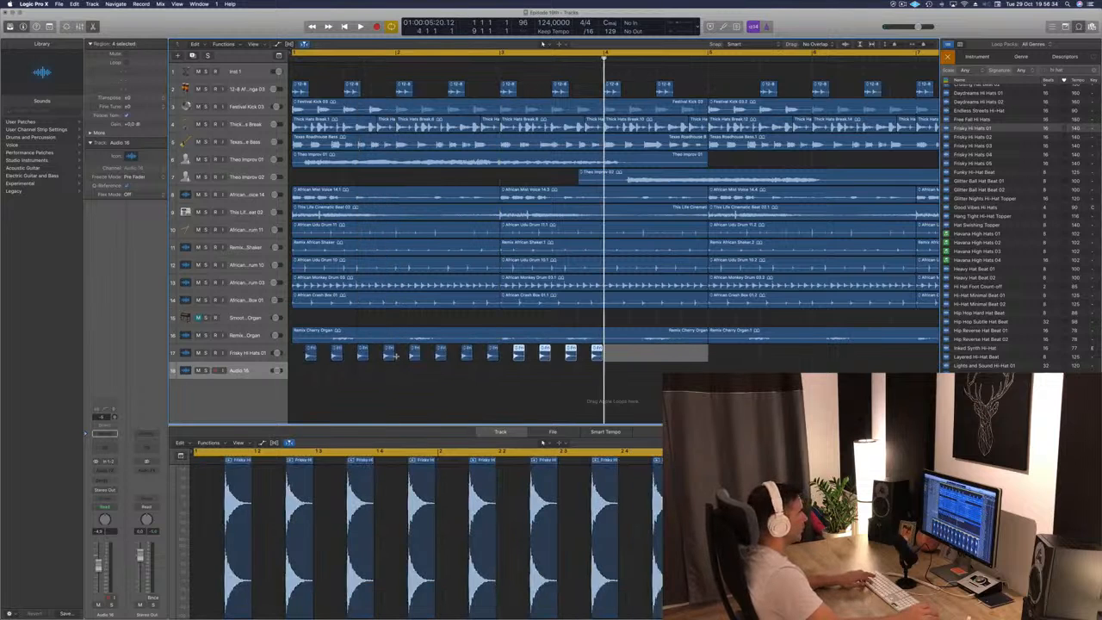
key(super+v)
key(super+v)
key(super+Left)
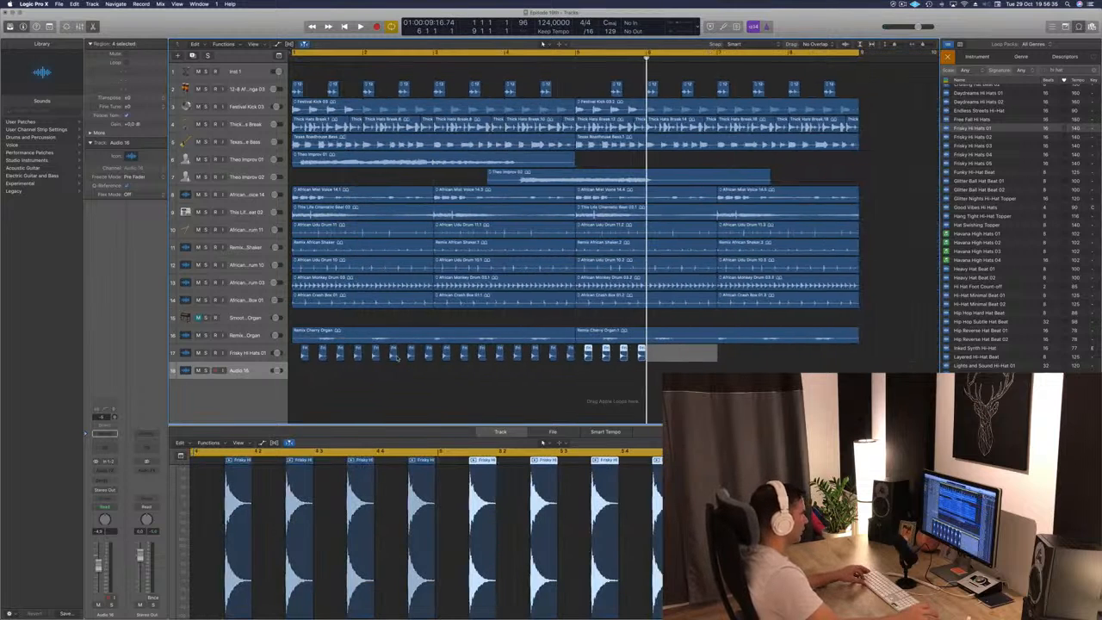
key(super+Left)
key(super+v)
key(super+v)
key(super+v)
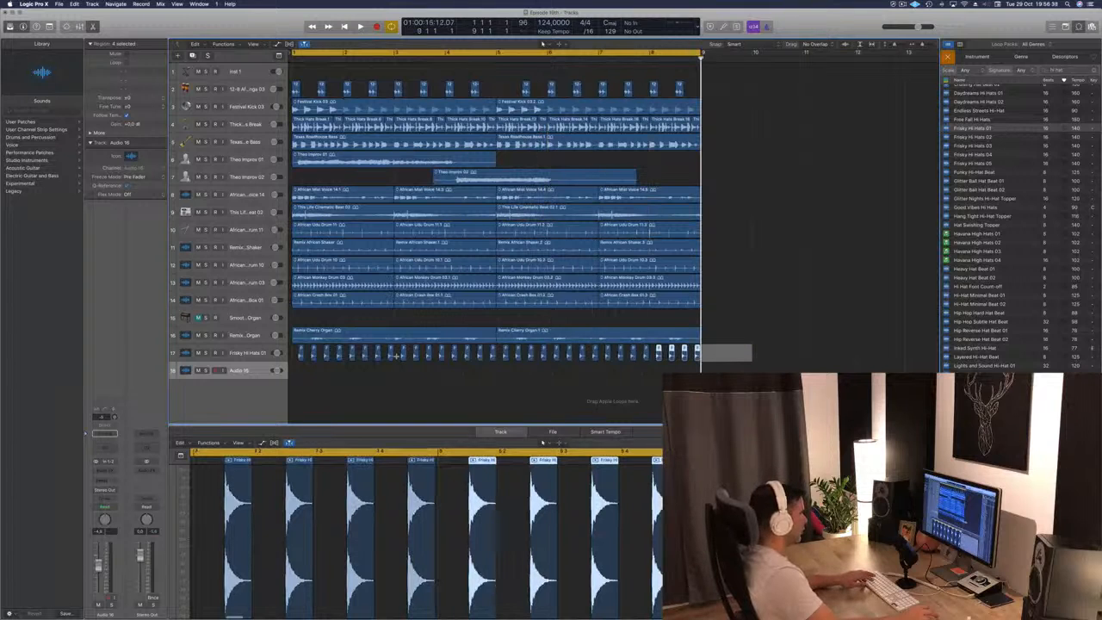
Audition the hi-hat pattern with the arrangement and lower the Frisky Hi Hats 01 track's volume to about -14 dB
click(385, 385)
key(space)
click(256, 353)
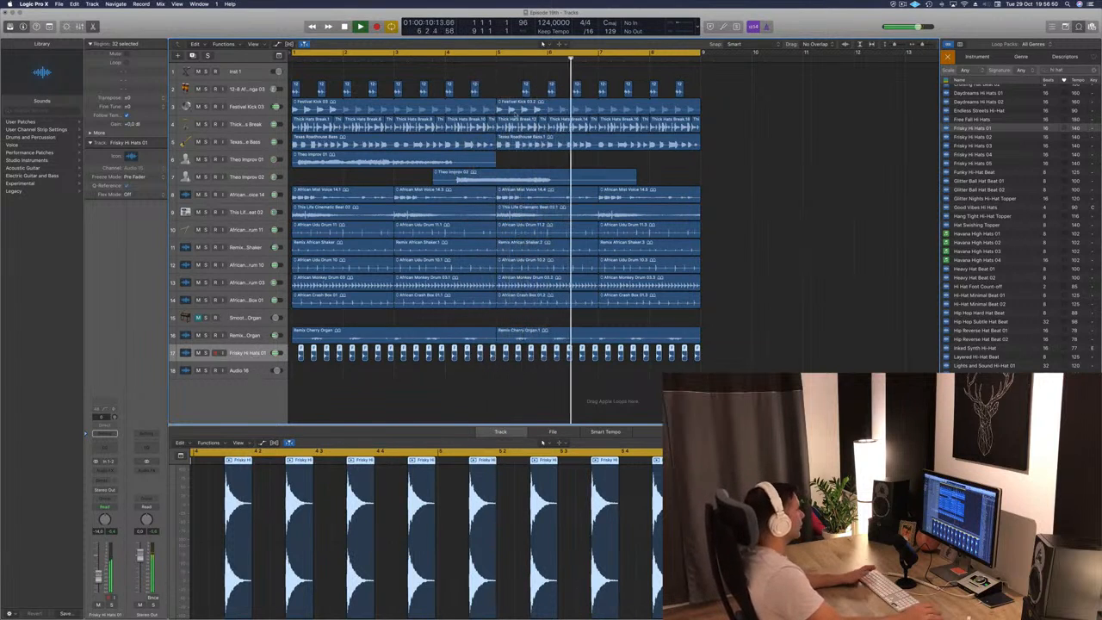
key(Return)
key(space)
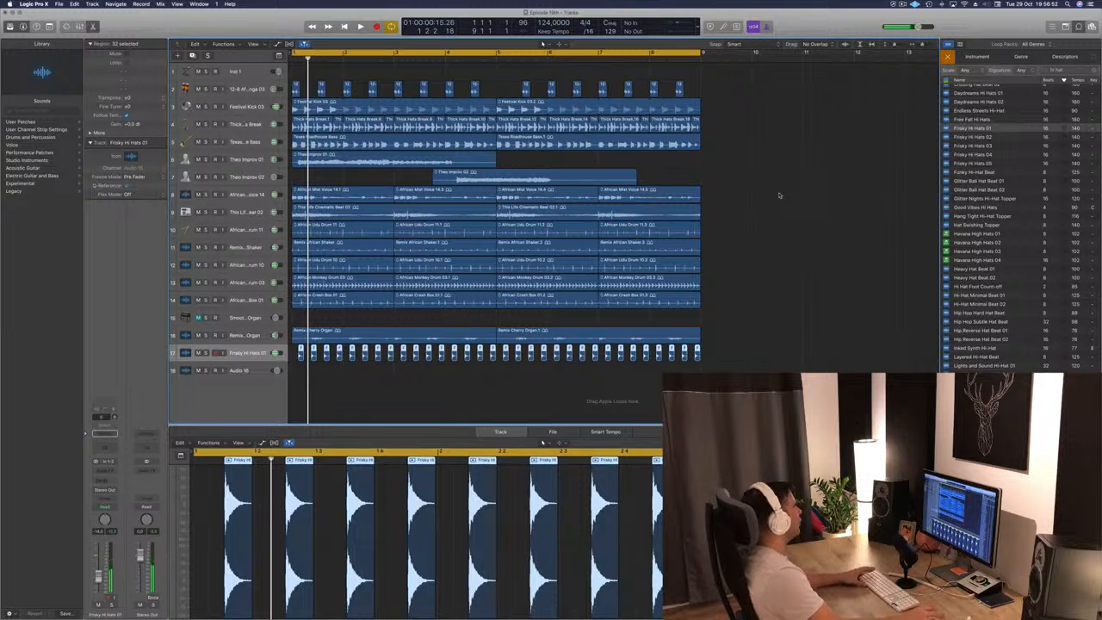
Stop playback and move the Frisky Hi Hats 01 track up to second place, directly above the conga track
key(space)
drag(264, 356, 264, 88)
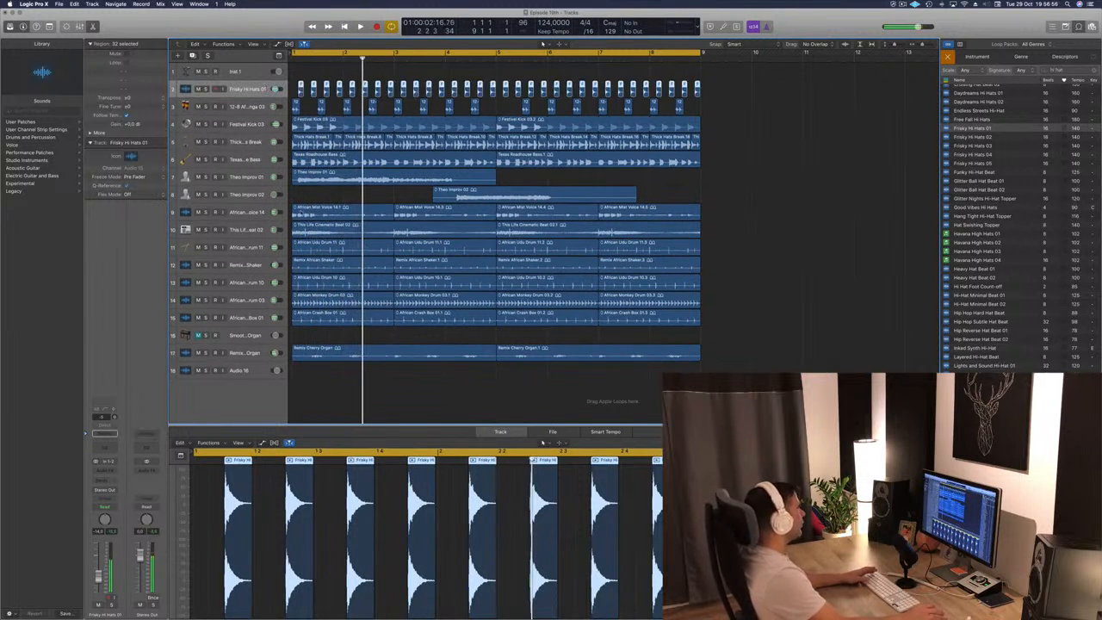
key(super+Left)
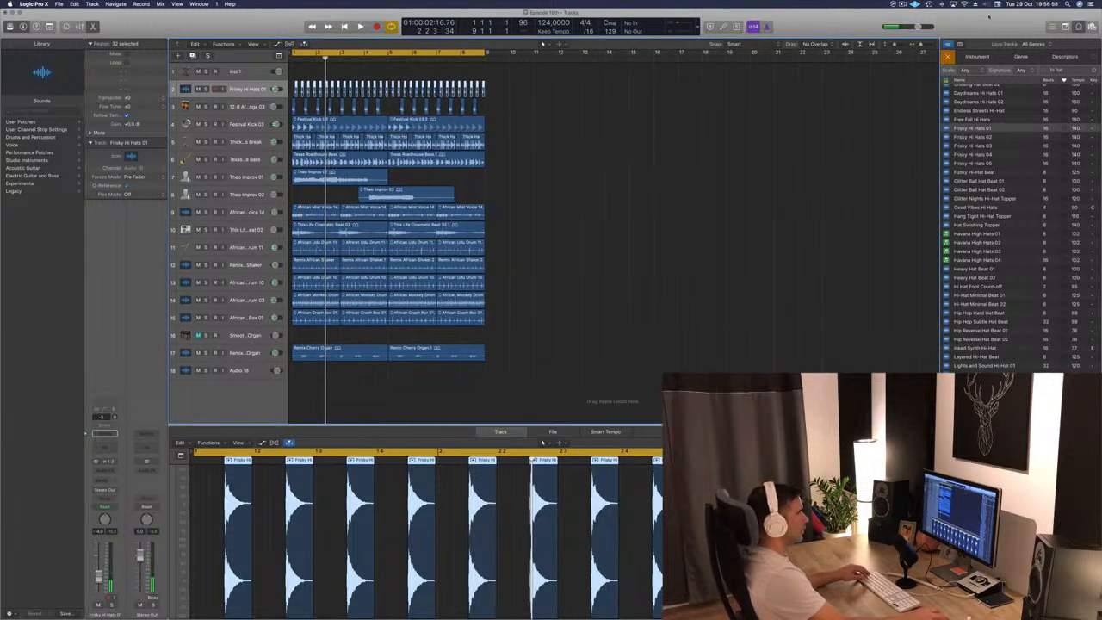
Hide the Loop Browser and display the secondary ruler above the arrangement
click(1078, 29)
key(Return)
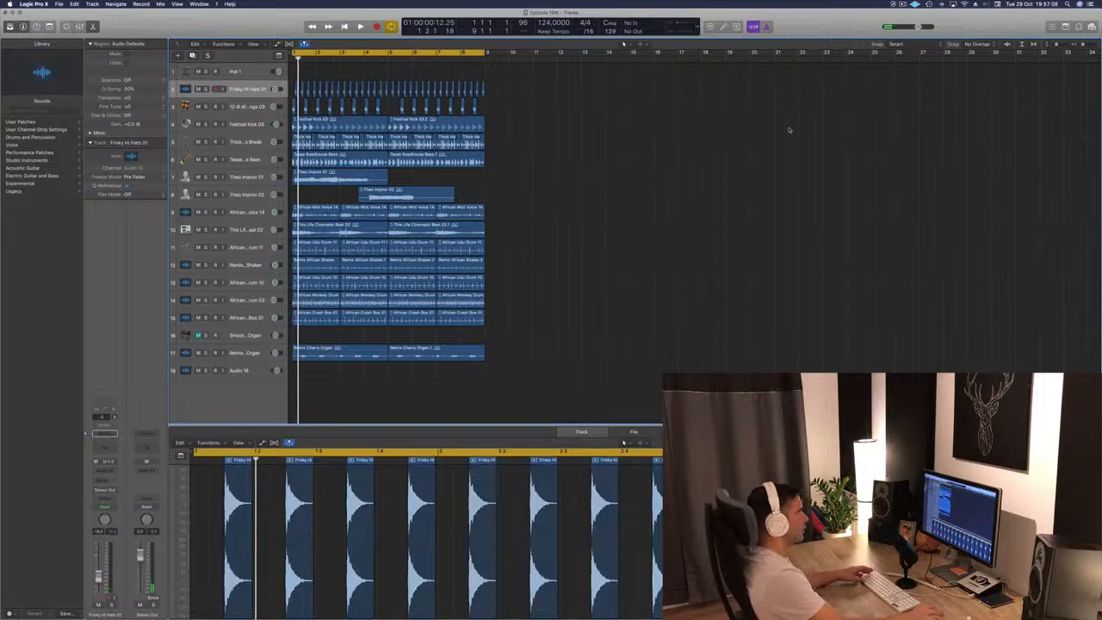
click(253, 44)
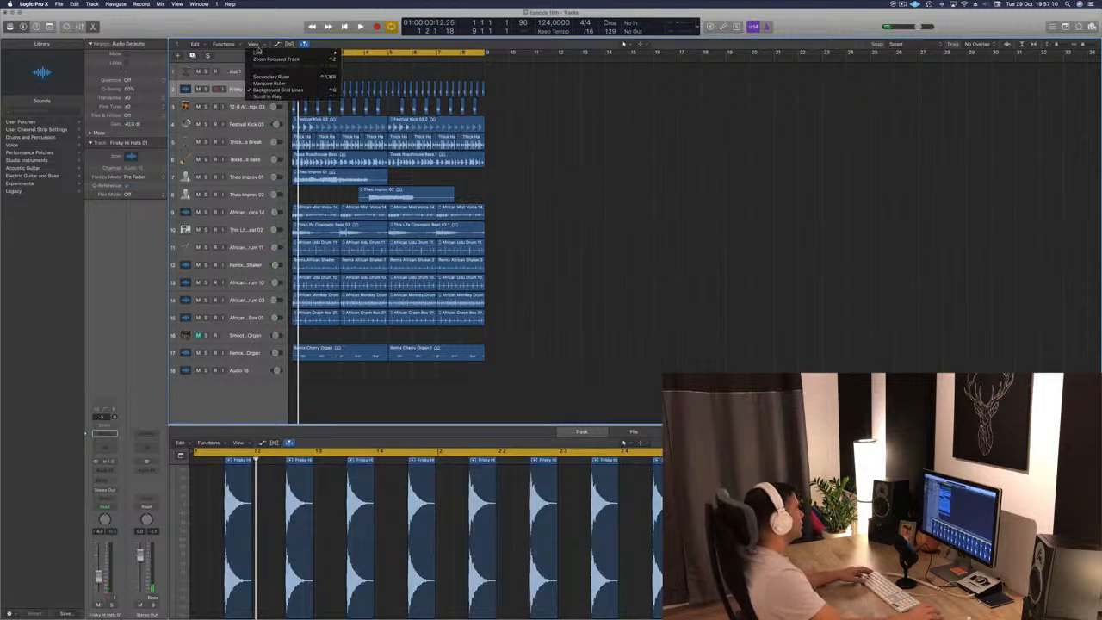
click(272, 77)
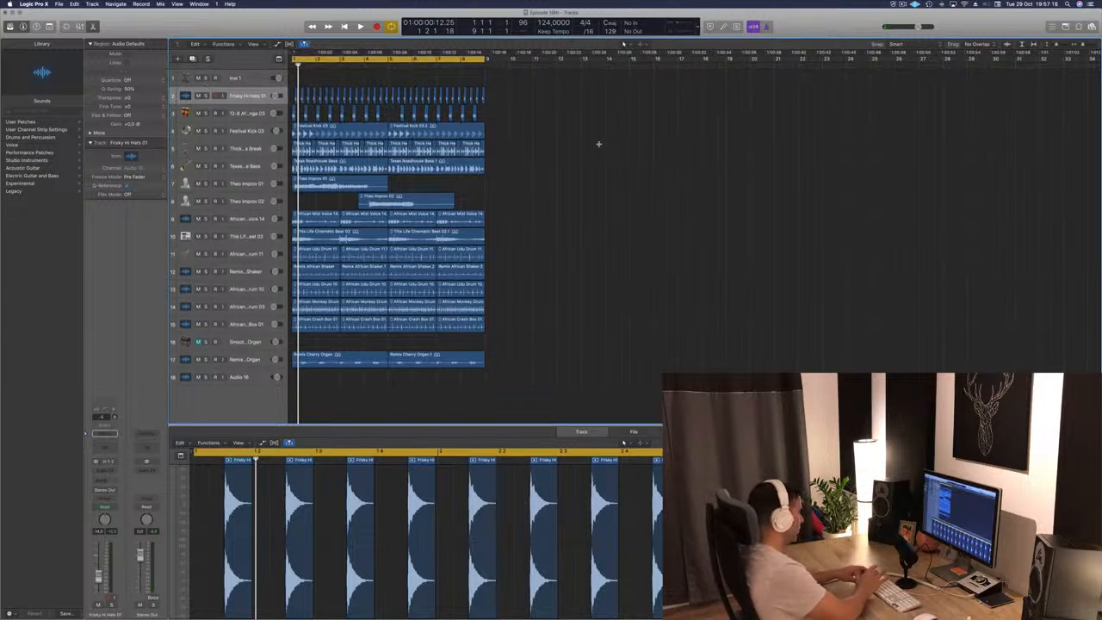
Repeat the eight-bar section on all tracks three times so the arrangement runs to bar 33
key(super+r)
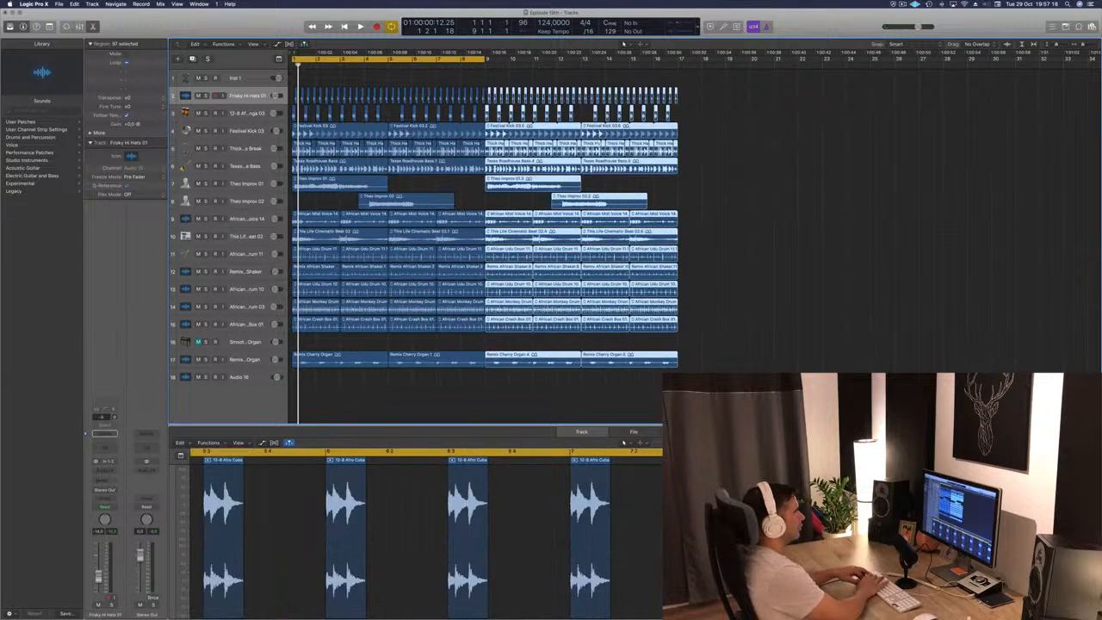
key(super+r)
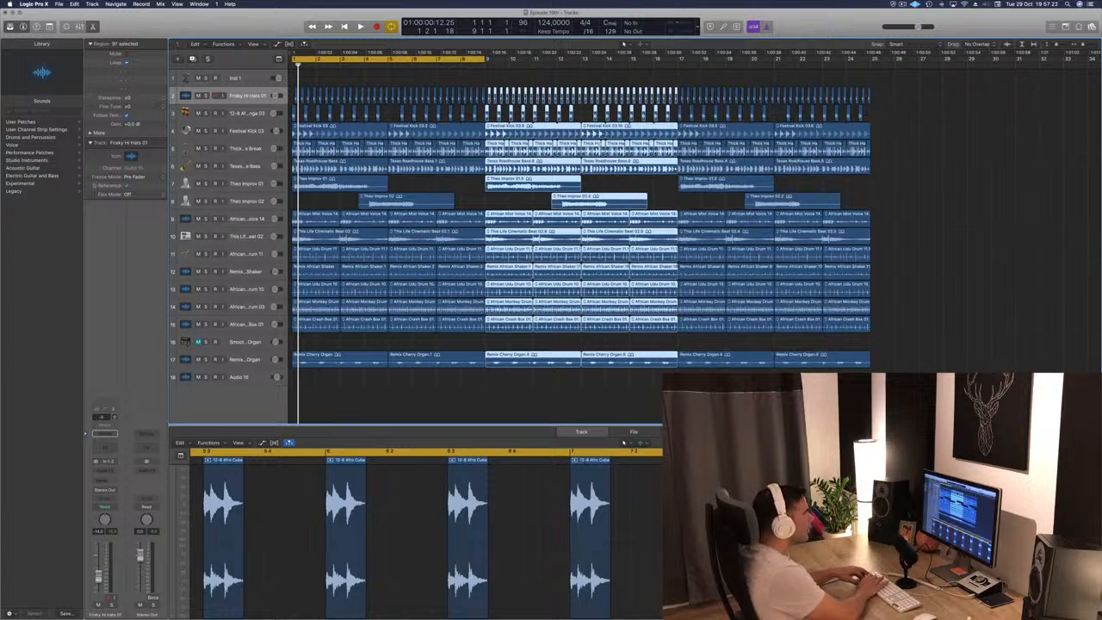
key(super+r)
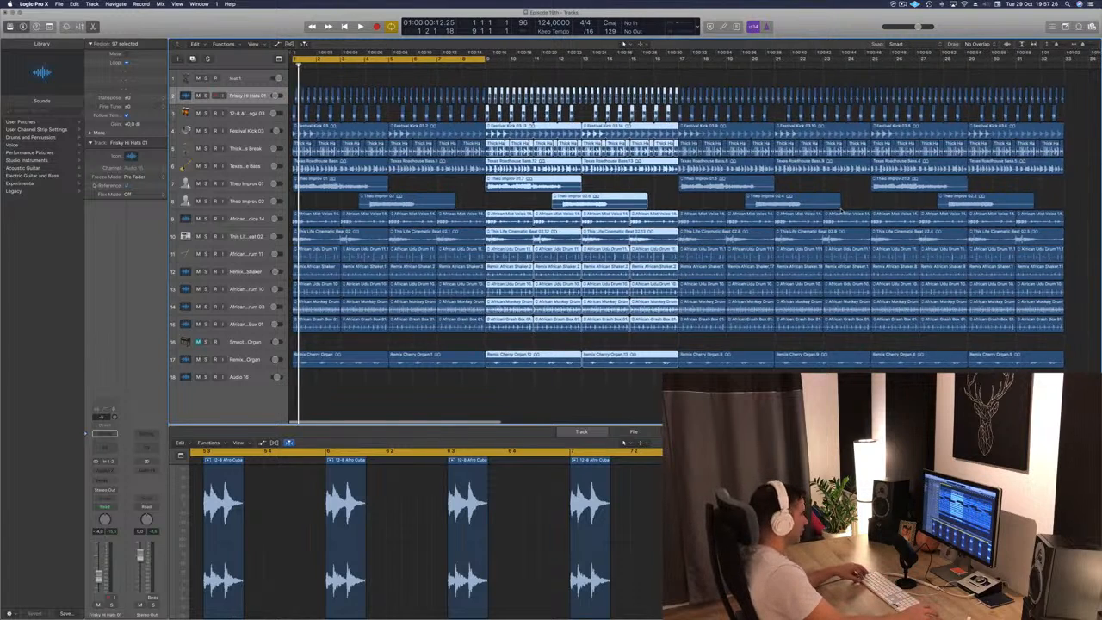
Extend the cycle range to bar 33 and repeat the 32-bar section once, filling the arrangement up to bar 65
scroll(823, 208, down, 5)
scroll(823, 208, down, 1)
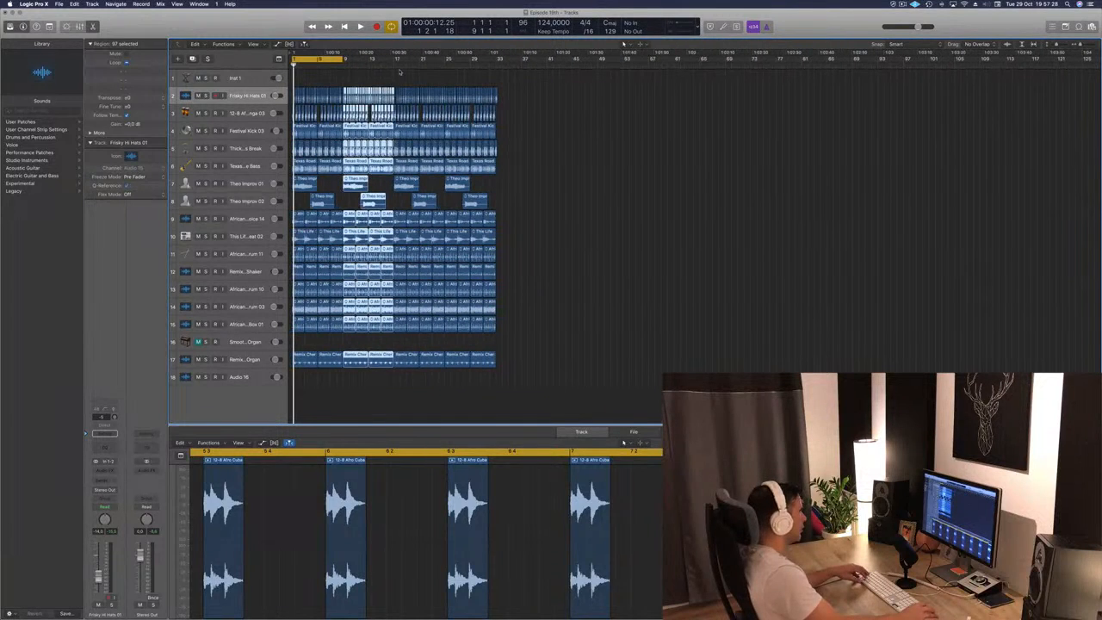
drag(344, 60, 495, 74)
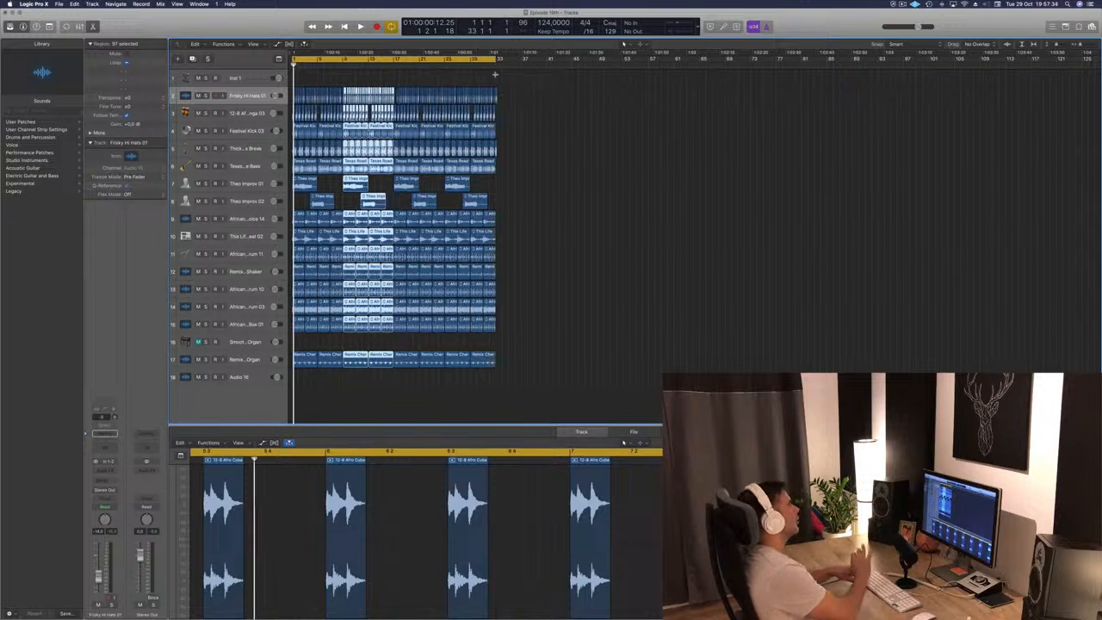
key(super+r)
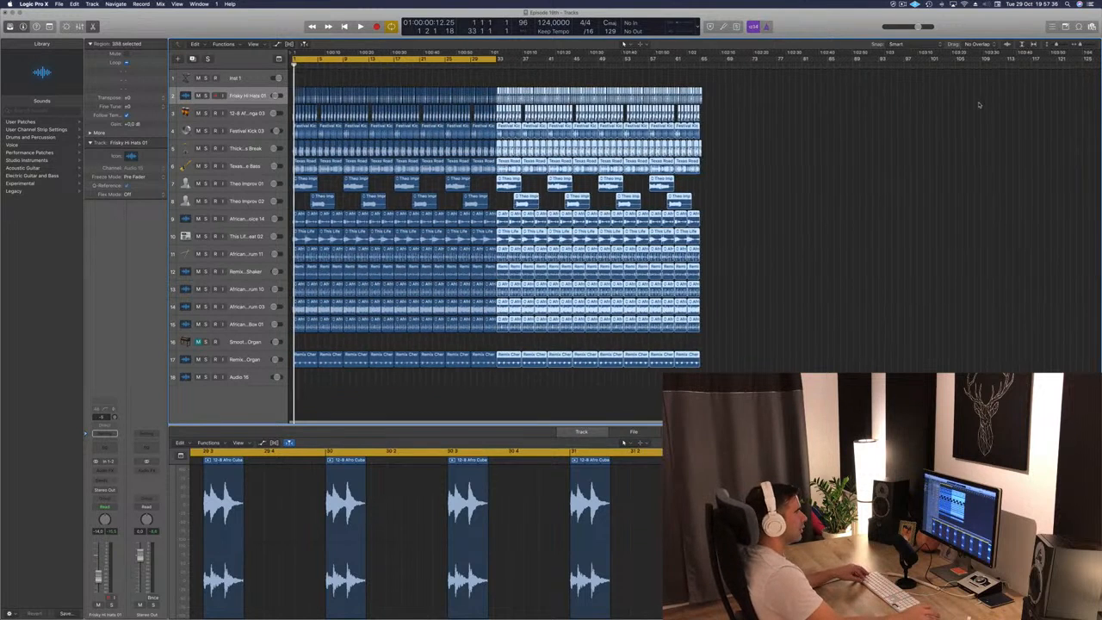
Shorten the project by moving its end marker to bar 67, and deselect all regions
scroll(981, 104, right, 1)
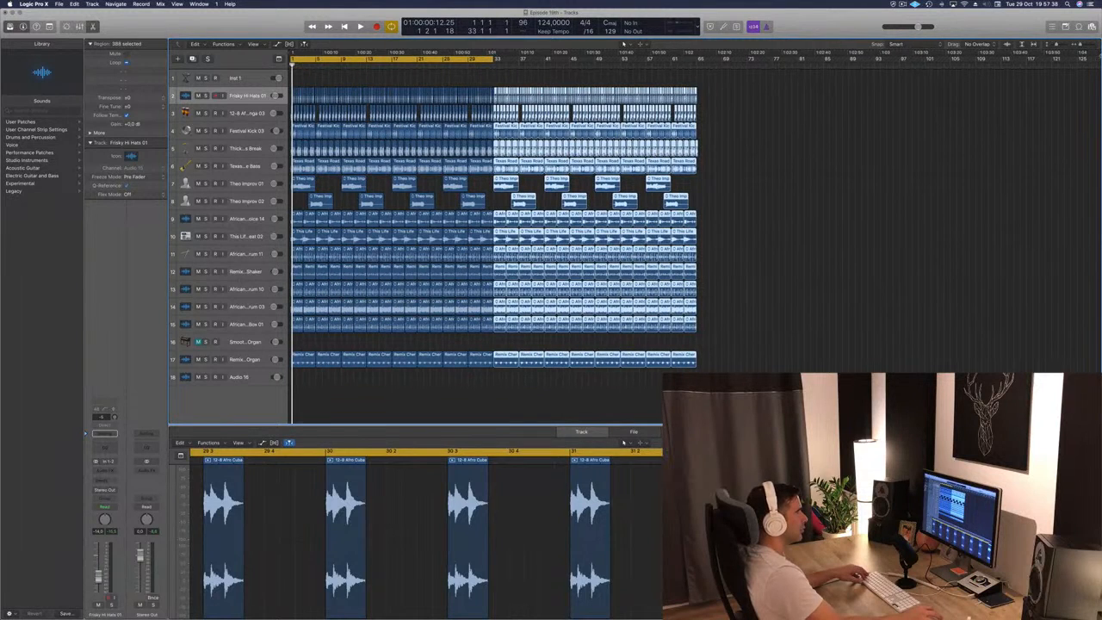
mouse_move(1081, 45)
mouse_down()
mouse_move(1079, 62)
mouse_move(708, 78)
mouse_up()
click(465, 394)
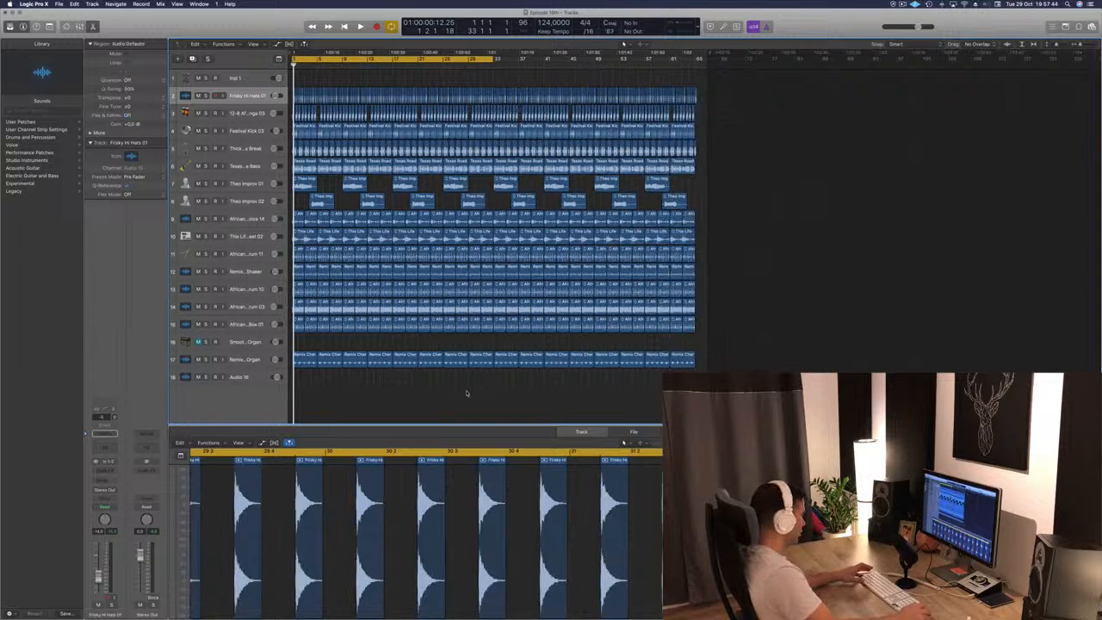
Play the start of the 64-bar arrangement and stop with the Festival Kick 03 track selected
key(z)
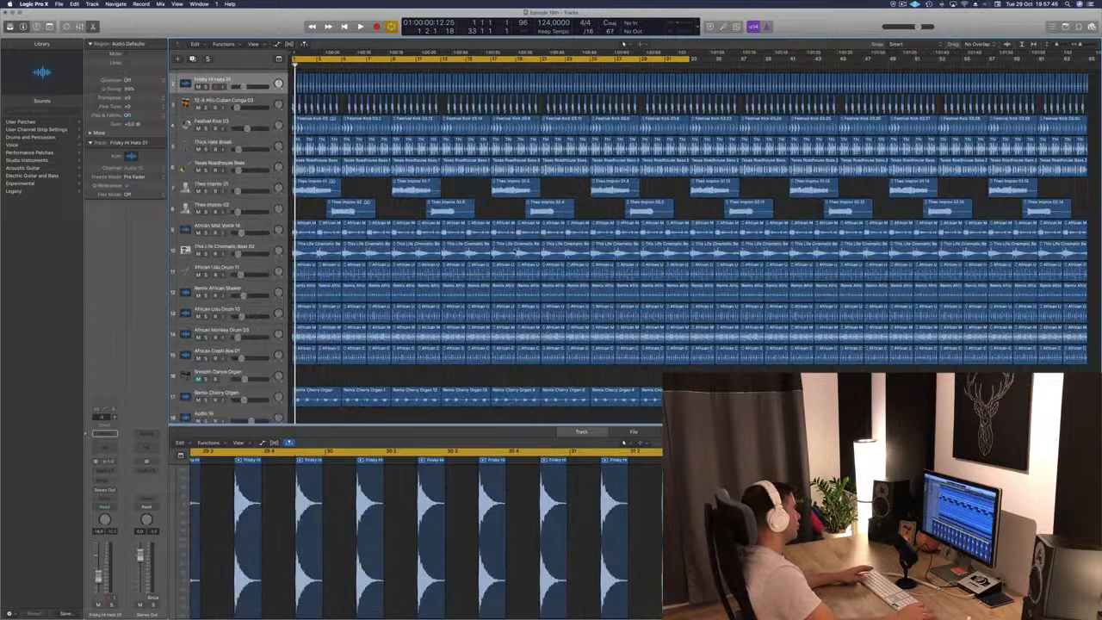
key(space)
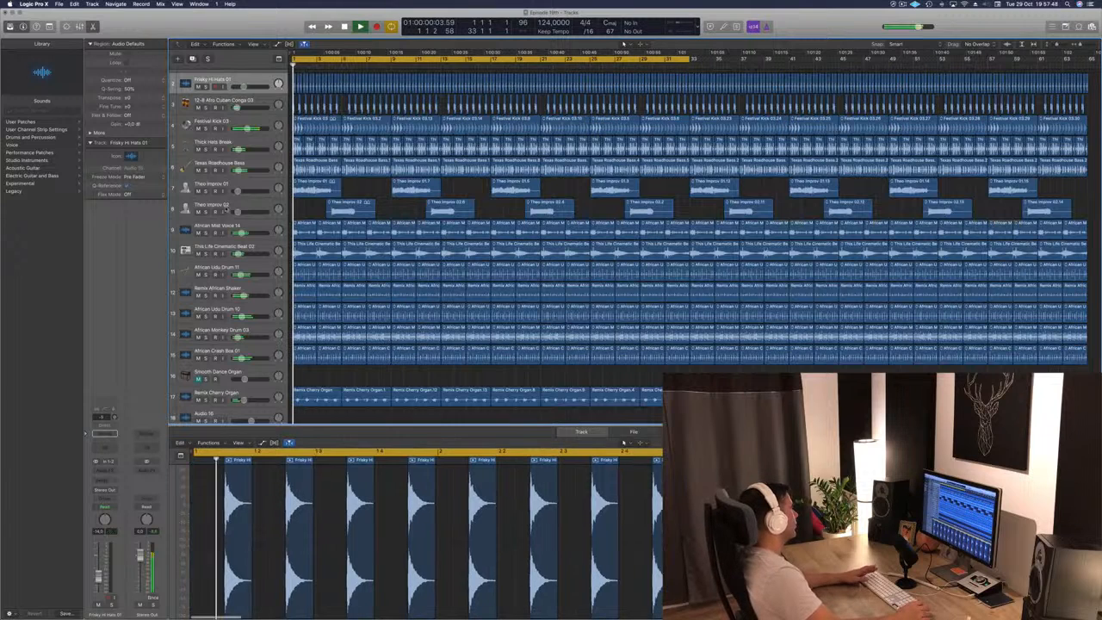
click(243, 124)
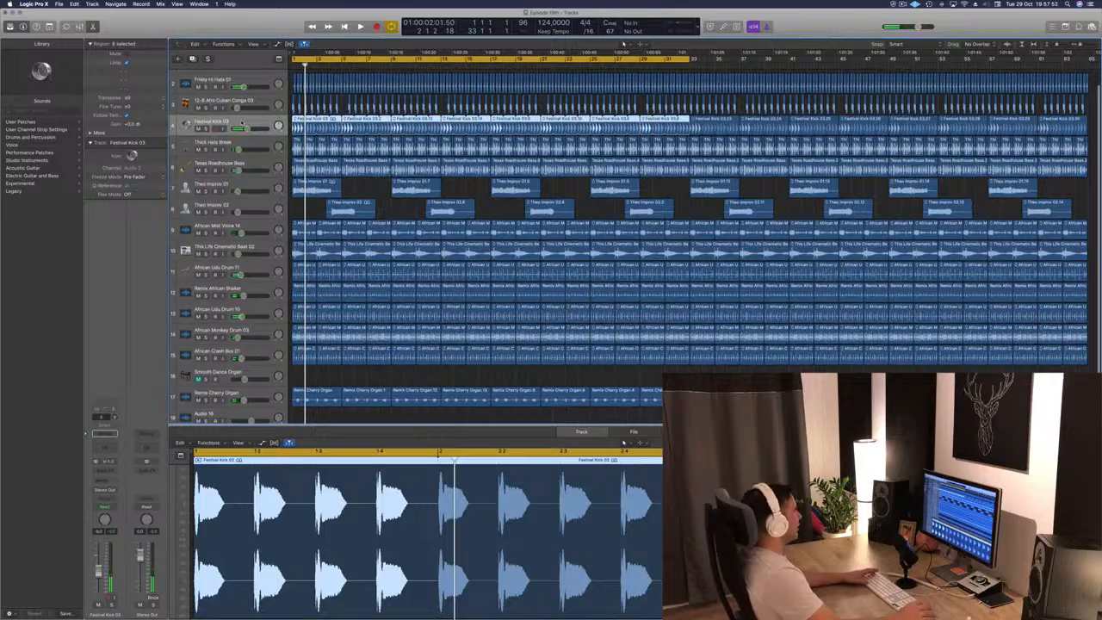
key(space)
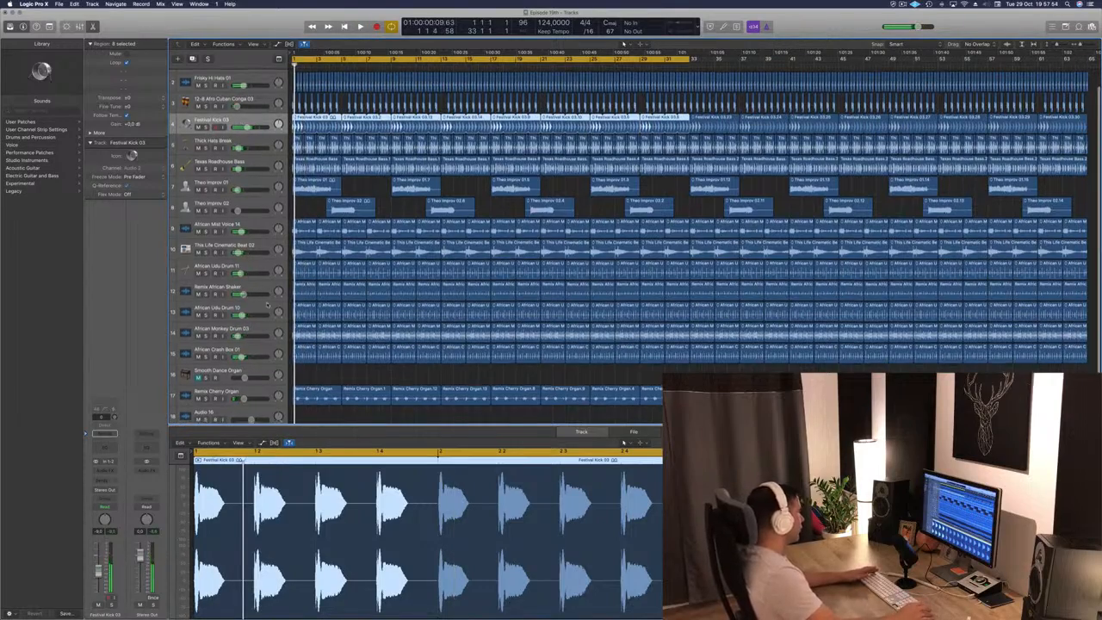
scroll(244, 125, down, 3)
scroll(290, 210, up, 3)
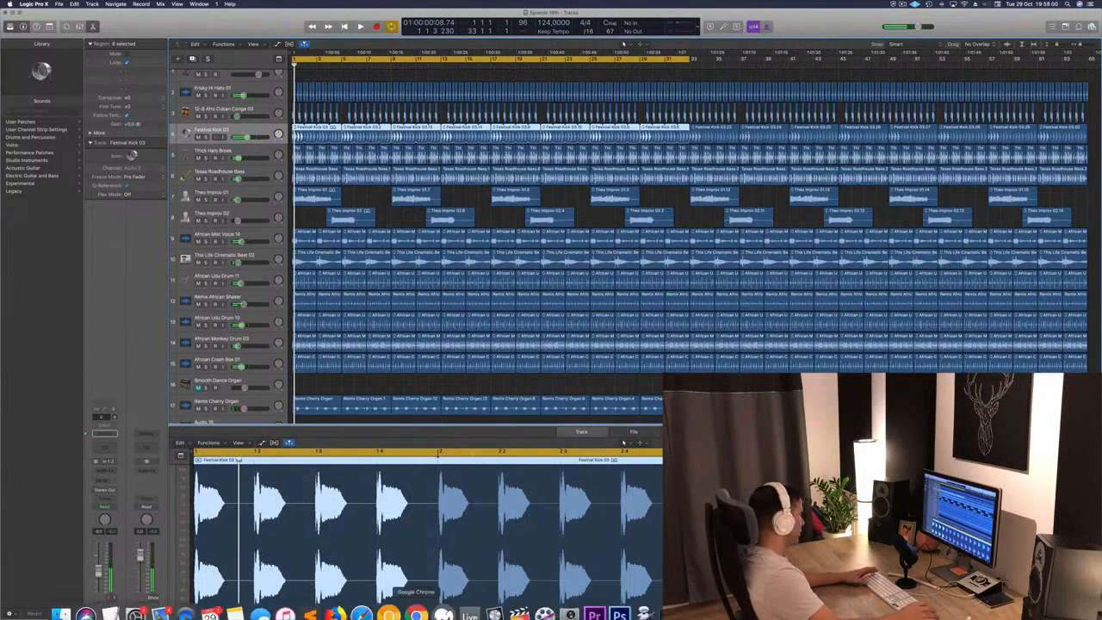
Open the mixer and pull the volumes of all channels from Frisky Hi Hats 01 through Smooth Dance Organ down to silence
key(x)
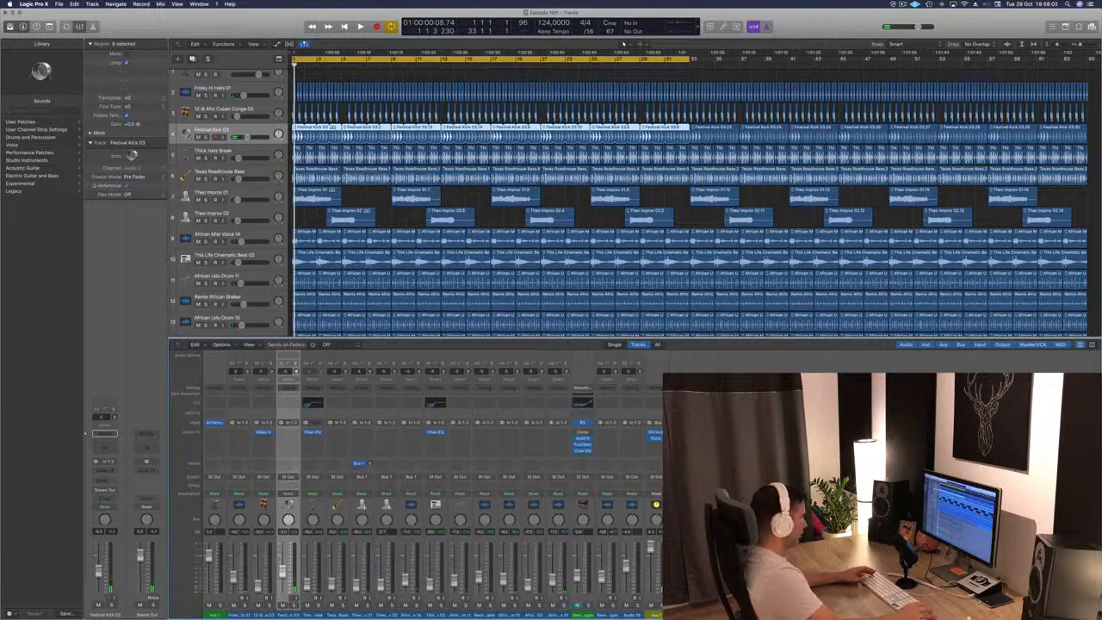
click(554, 613)
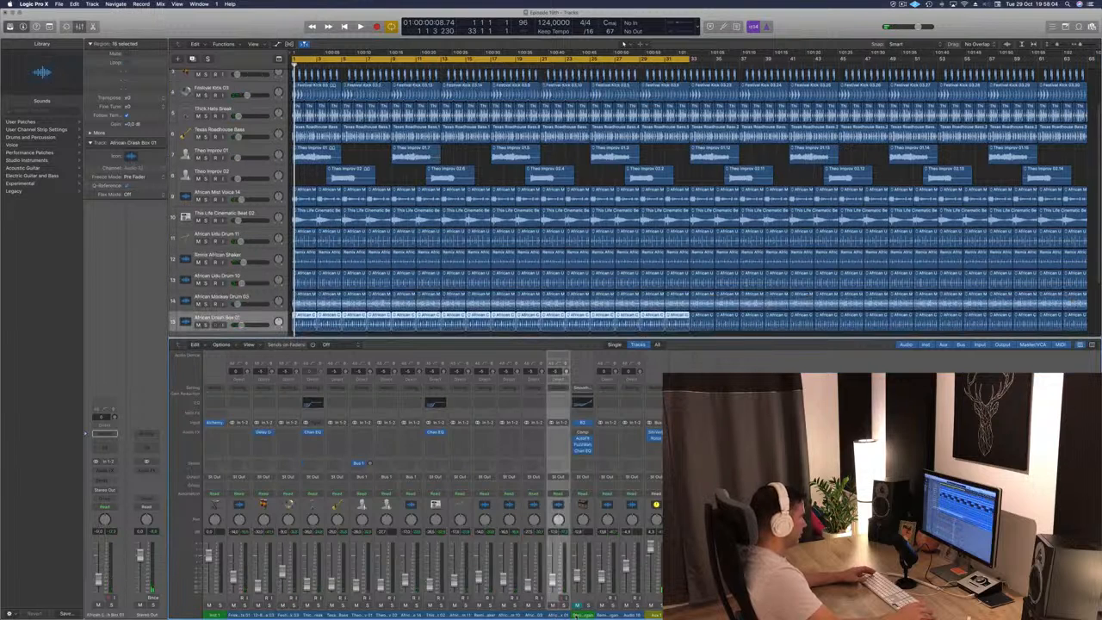
drag(575, 614, 234, 609)
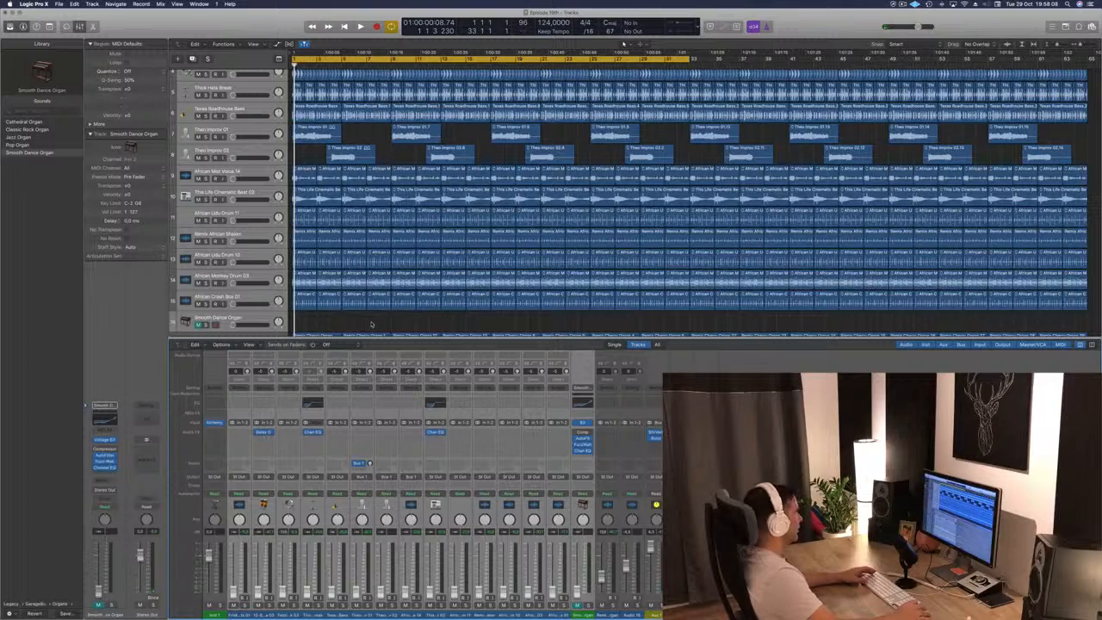
Move the Festival Kick 03 track directly above Frisky Hi Hats 01
scroll(372, 324, up, 5)
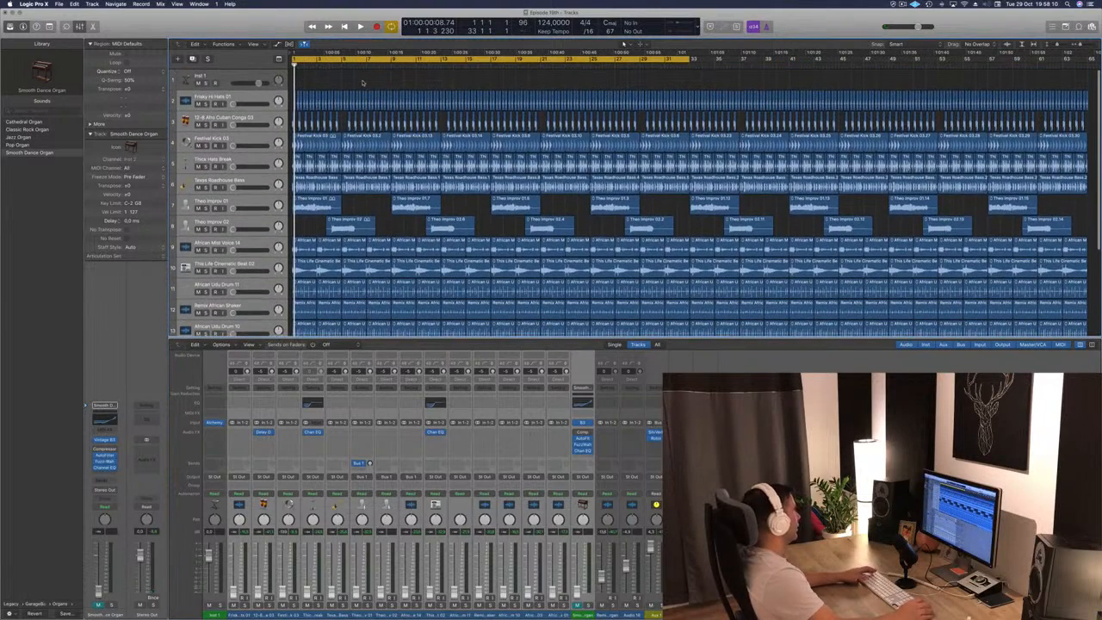
click(266, 98)
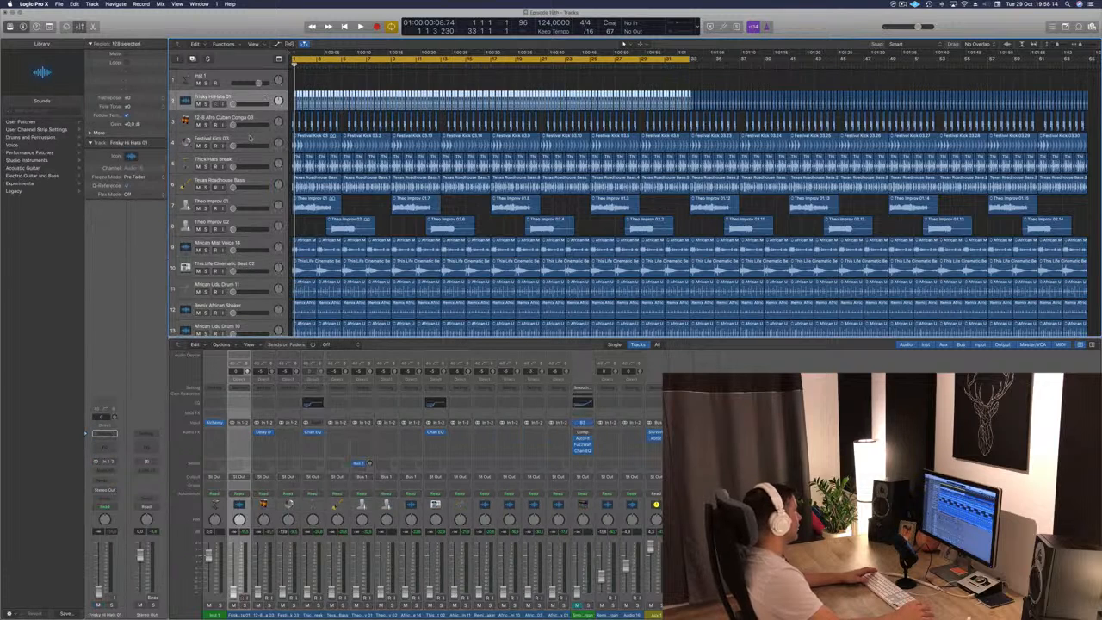
drag(249, 136, 256, 99)
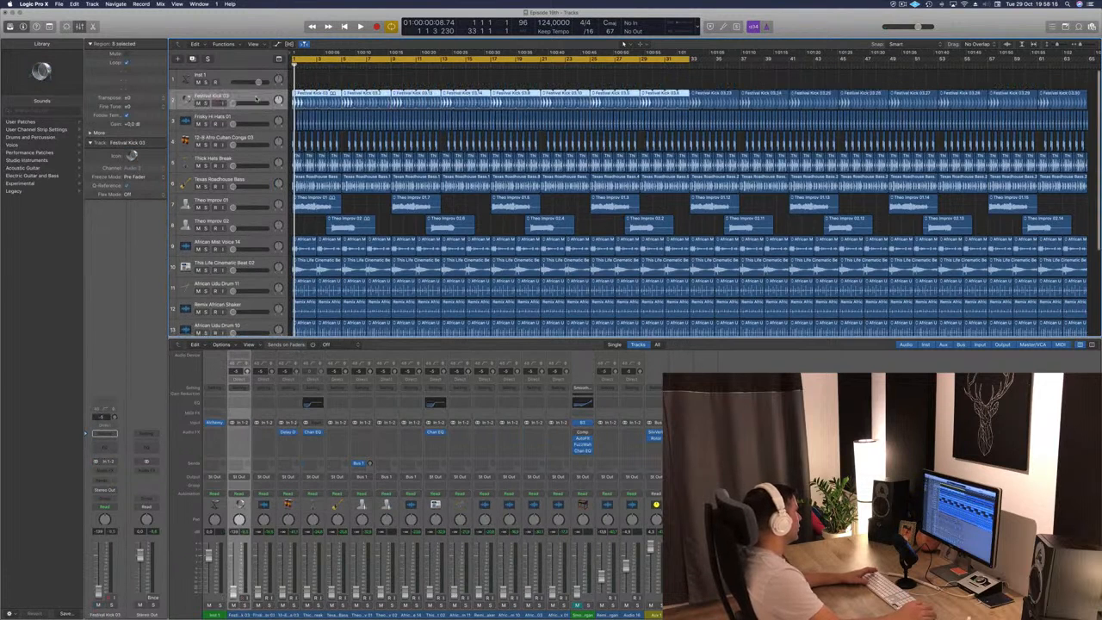
Raise the Festival Kick 03 track's volume again and play the arrangement from the start
key(space)
key(space)
key(space)
scroll(282, 188, down, 1)
scroll(258, 207, down, 6)
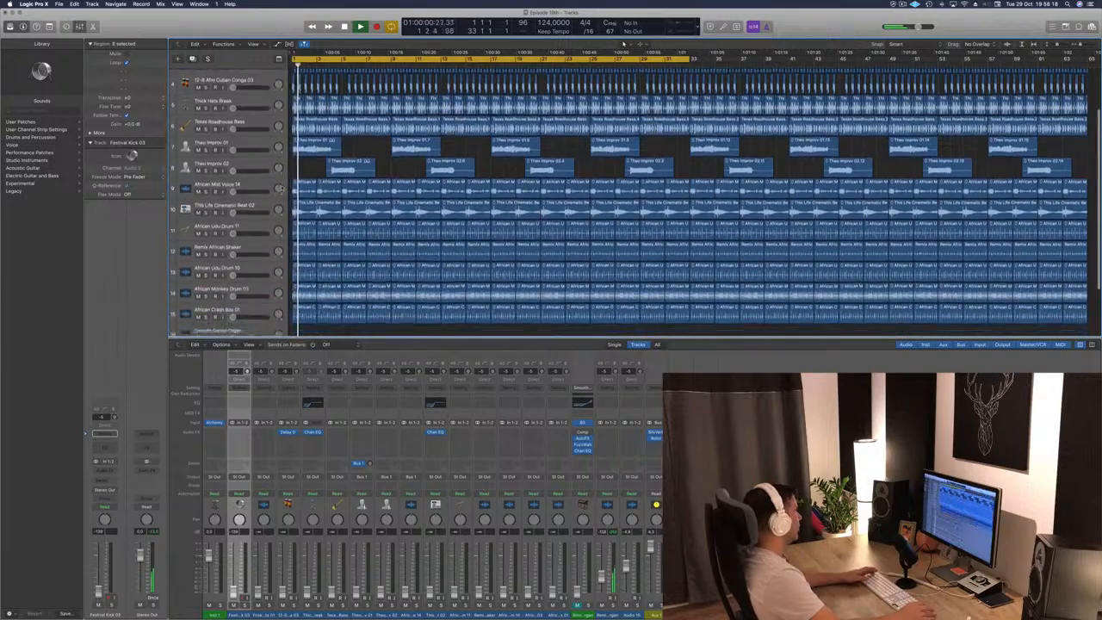
scroll(251, 303, up, 6)
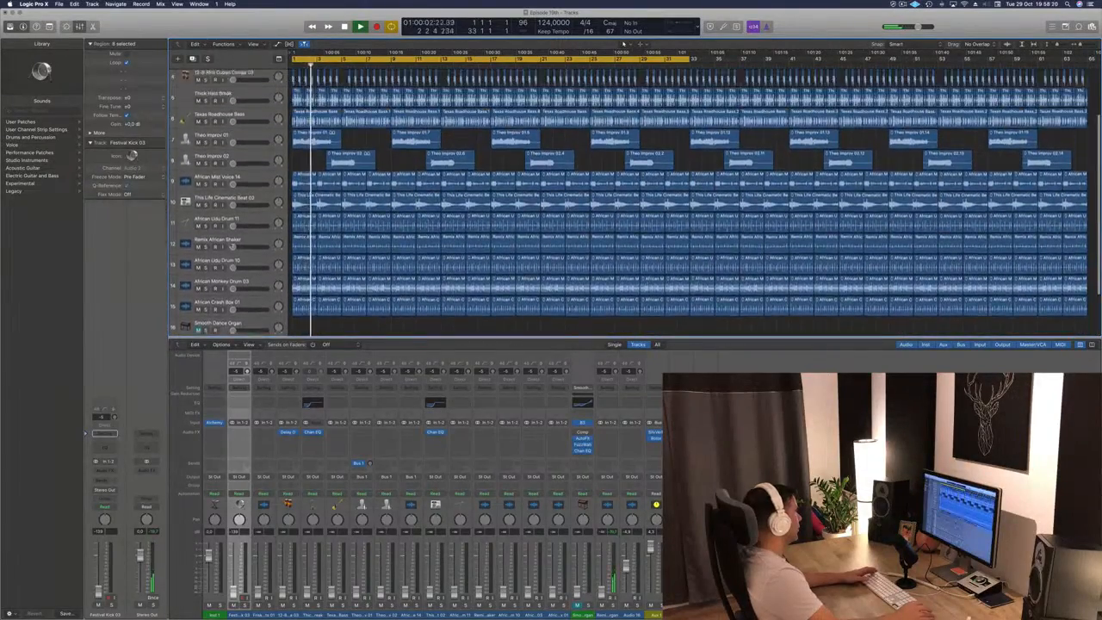
key(space)
scroll(249, 108, down, 1)
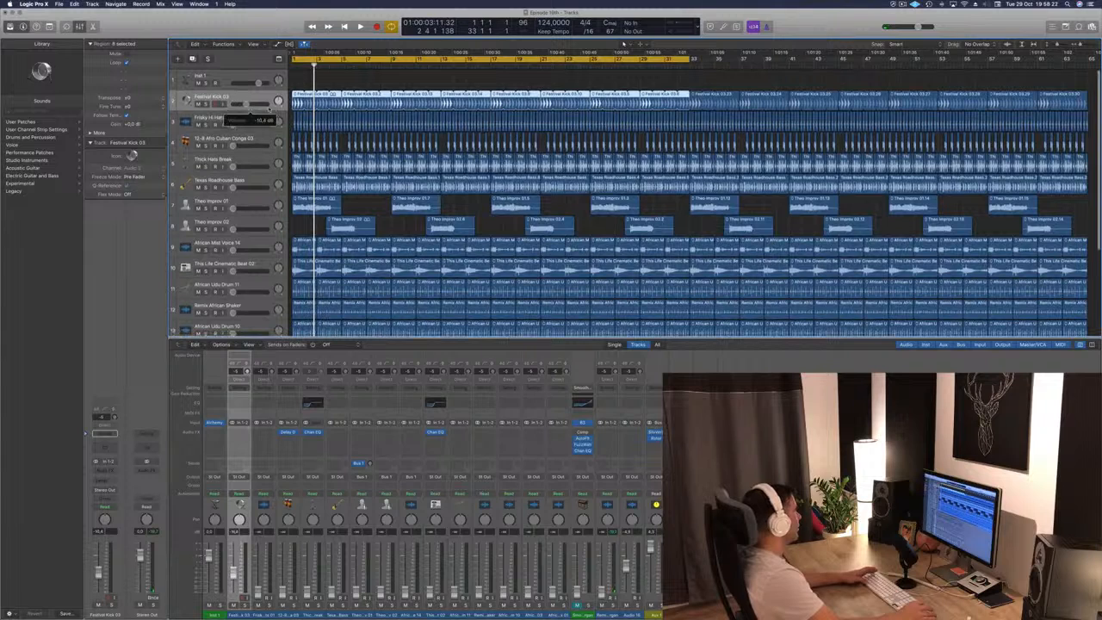
key(Return)
key(space)
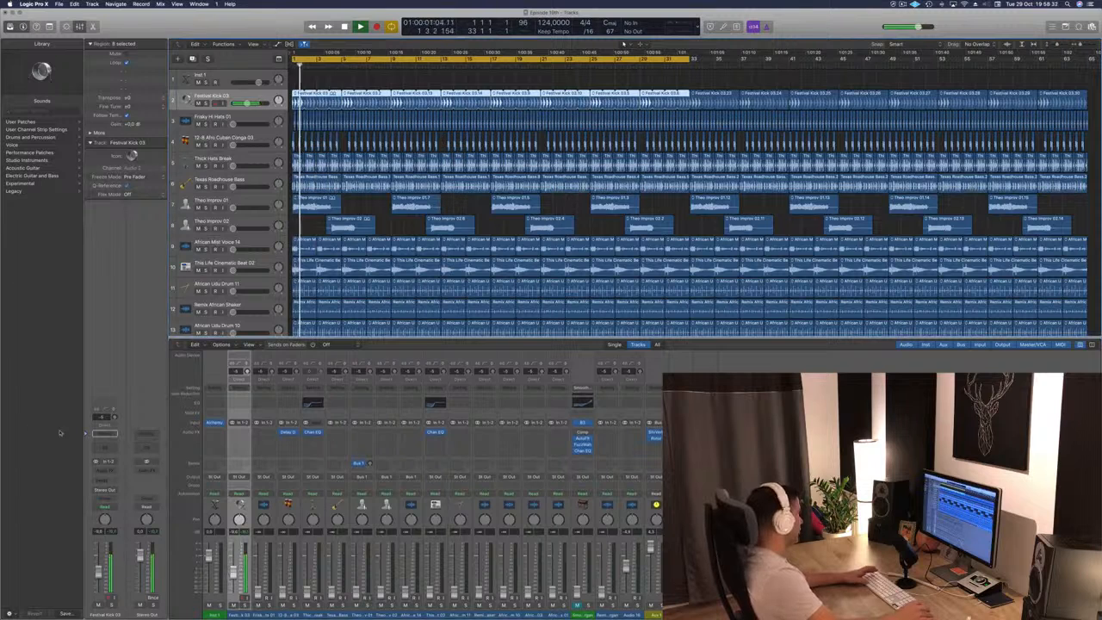
Insert a Channel EQ on the Festival Kick 03 track and place its window beside the track area
key(space)
key(space)
double_click(106, 449)
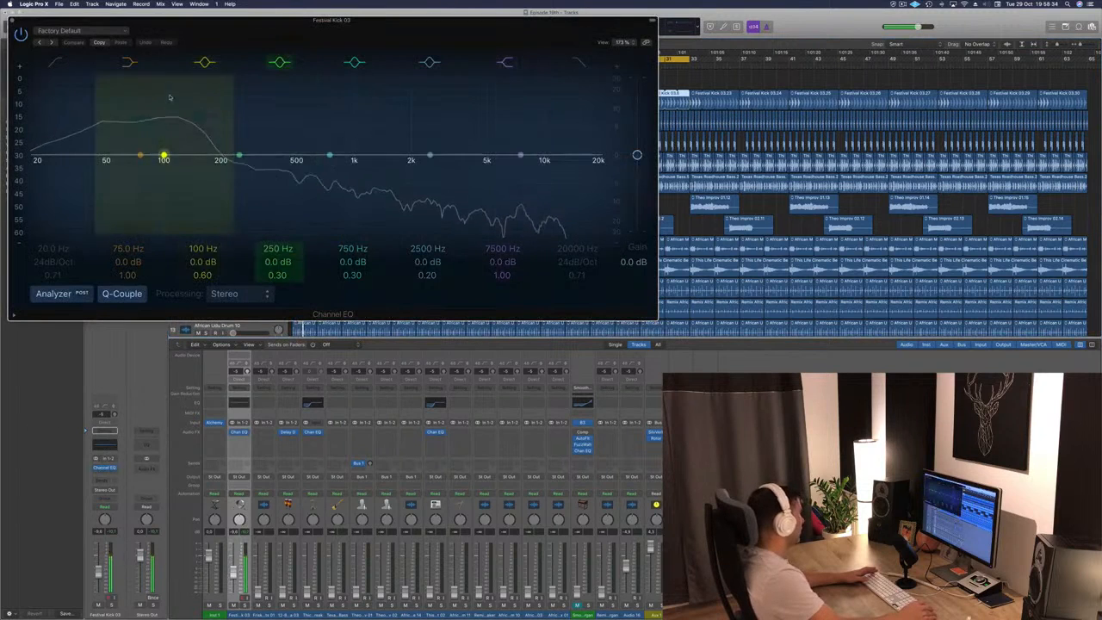
drag(183, 28, 833, 104)
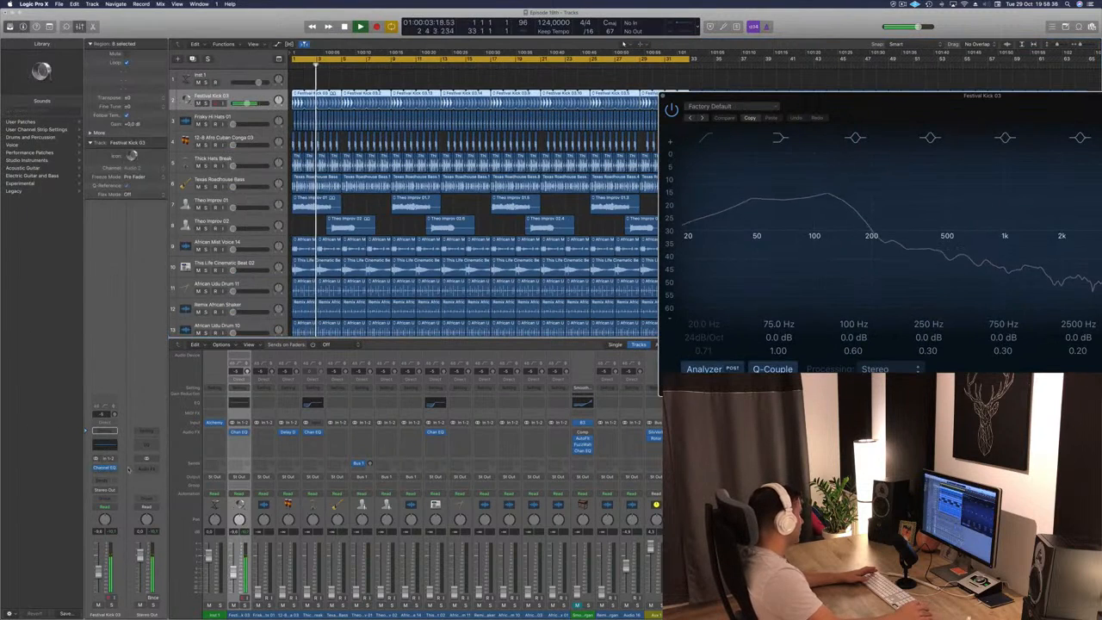
Insert a stereo Compressor on the Festival Kick 03 track, adjust its attack, and close its window
click(106, 474)
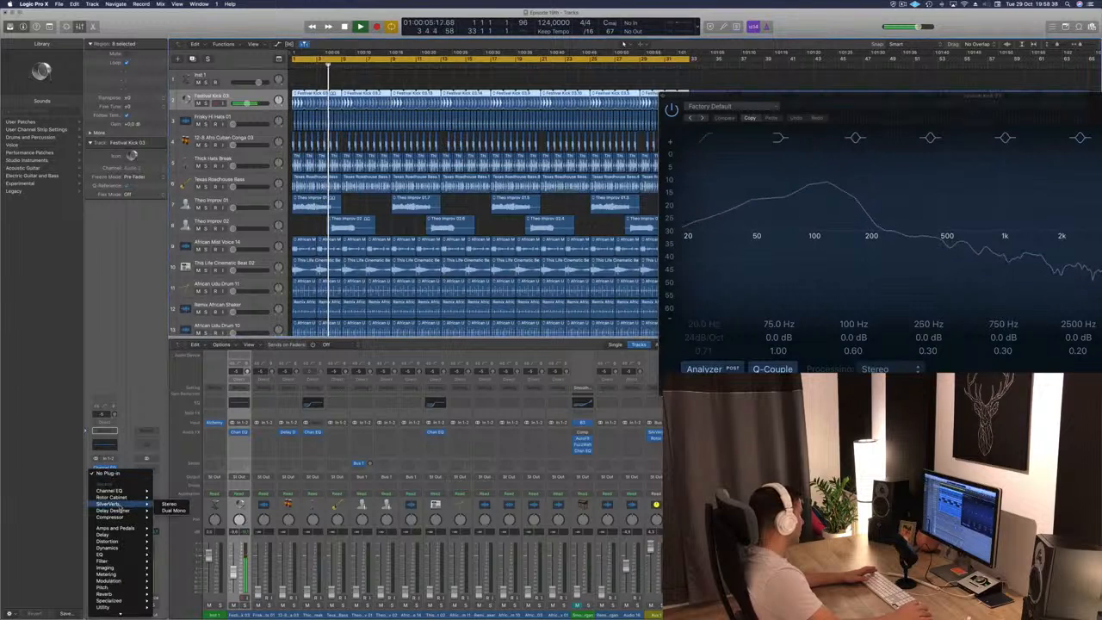
mouse_move(112, 516)
click(170, 517)
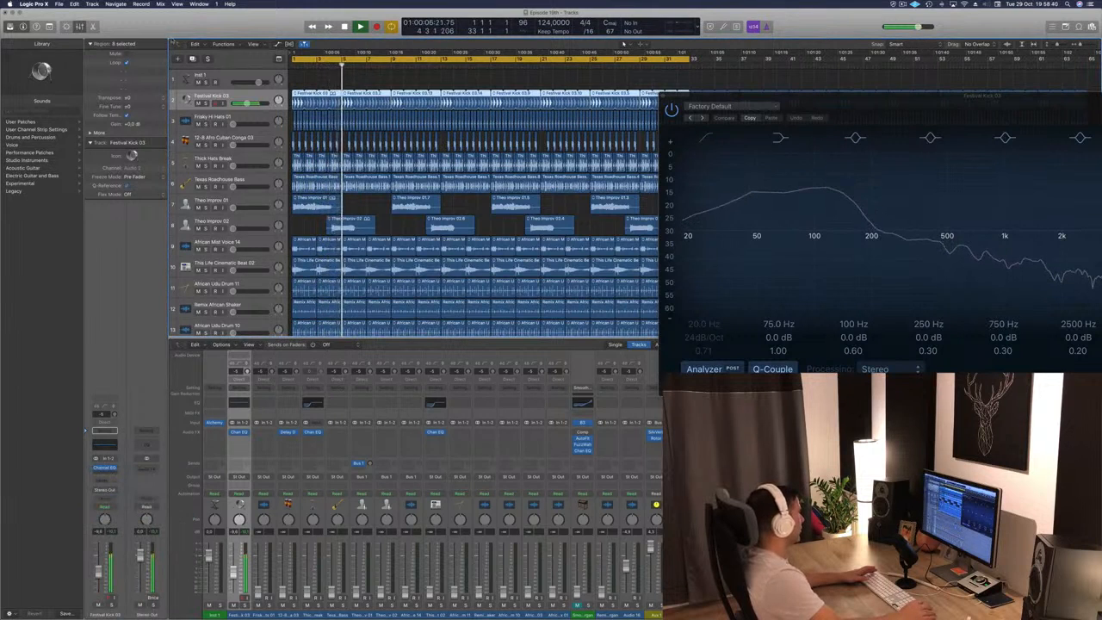
click(589, 349)
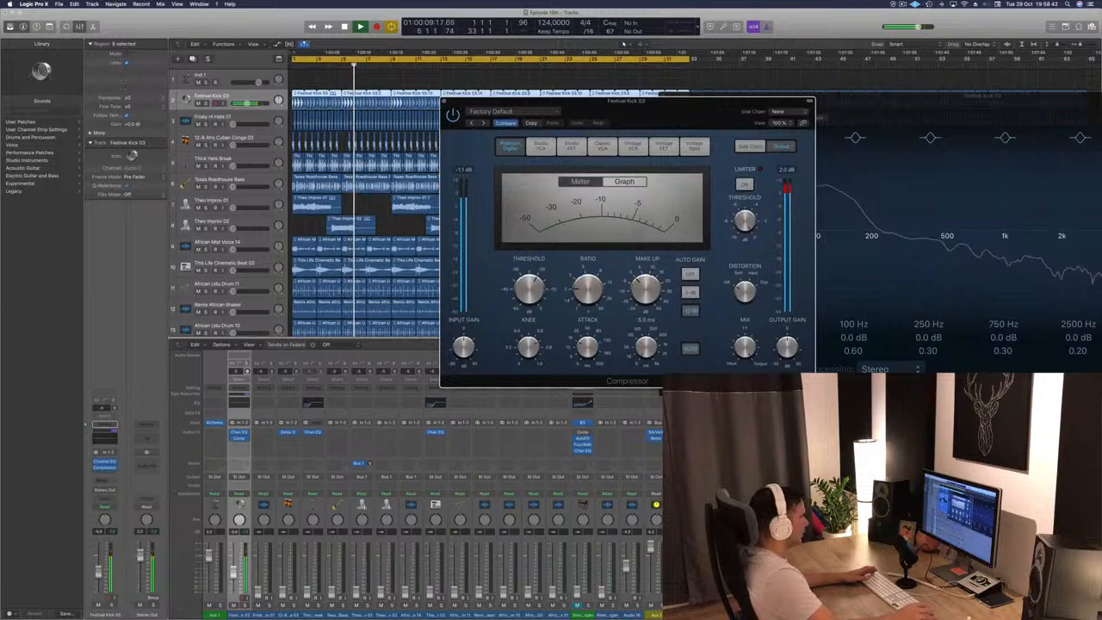
mouse_move(594, 328)
mouse_down()
mouse_move(594, 318)
mouse_move(581, 380)
mouse_move(586, 346)
mouse_up()
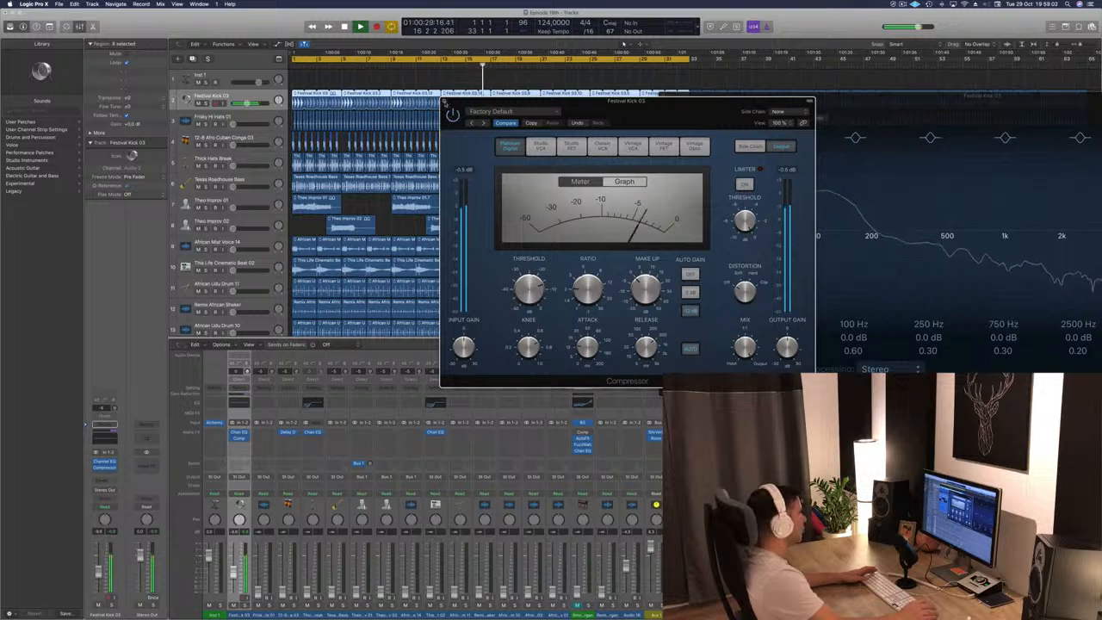
key(super+w)
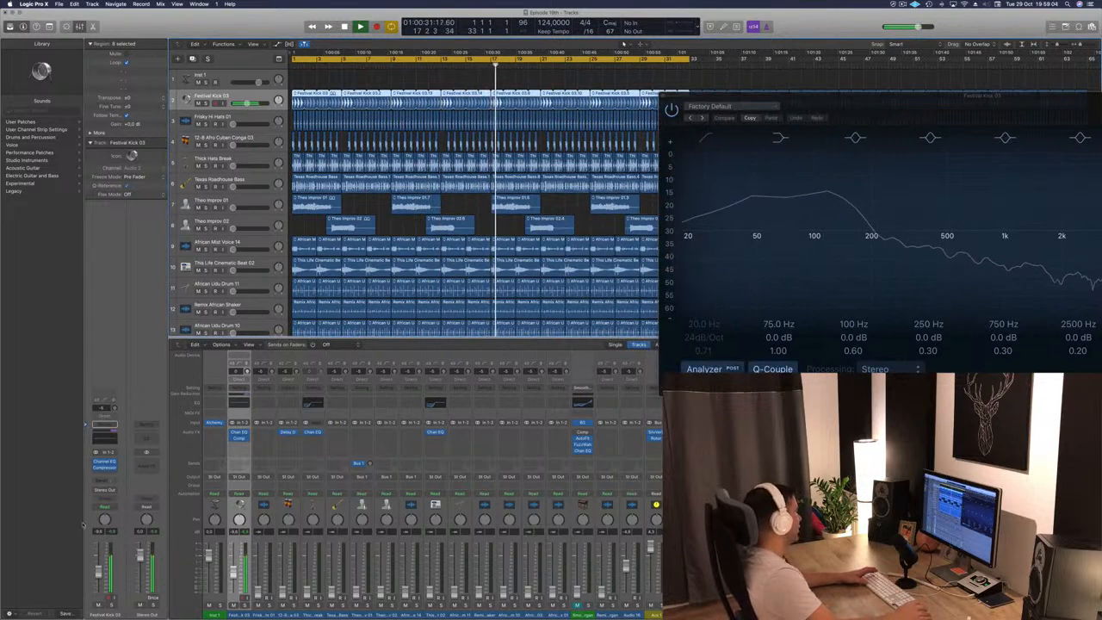
Restart playback, bring up the Frisky Hi Hats 01 volume under the kick, and keep the 12-8 Afro Cuban Conga 03 track silent
key(Return)
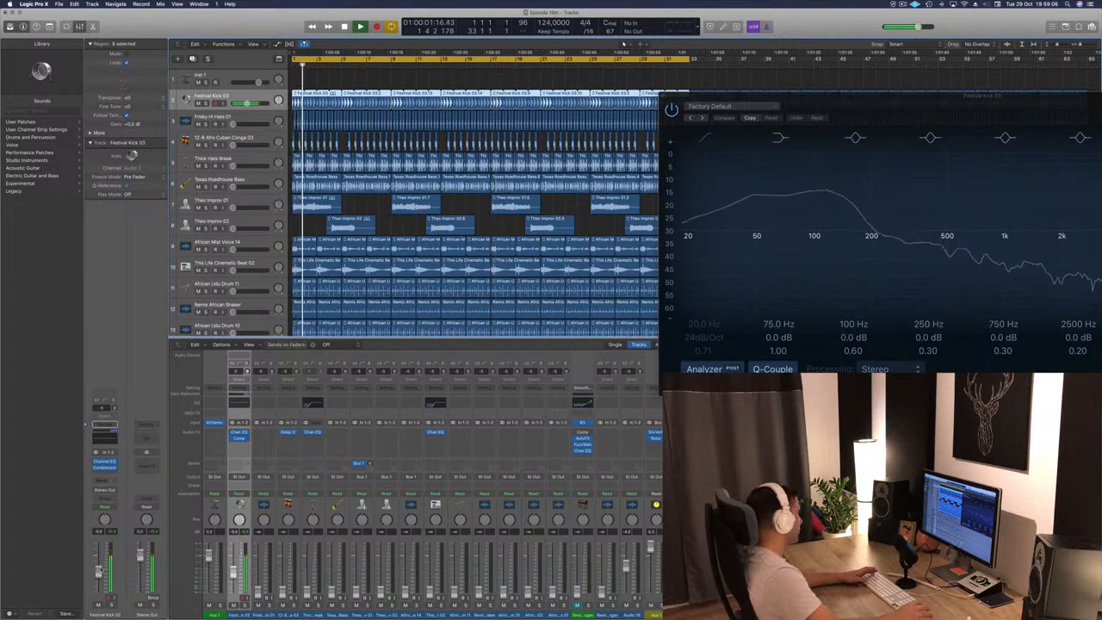
key(Return)
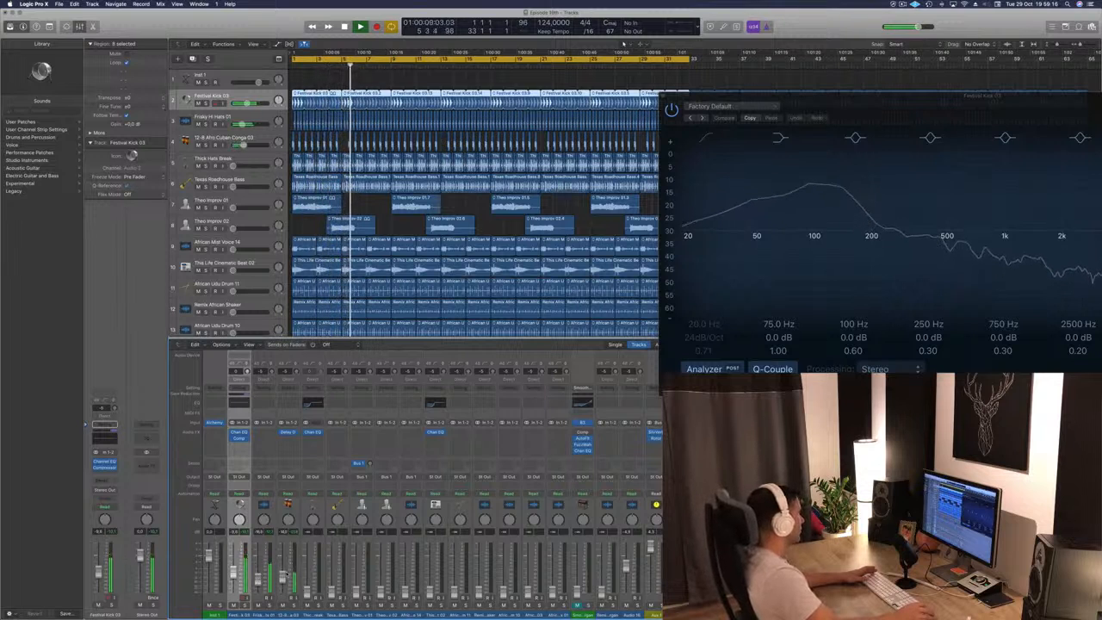
key(Down)
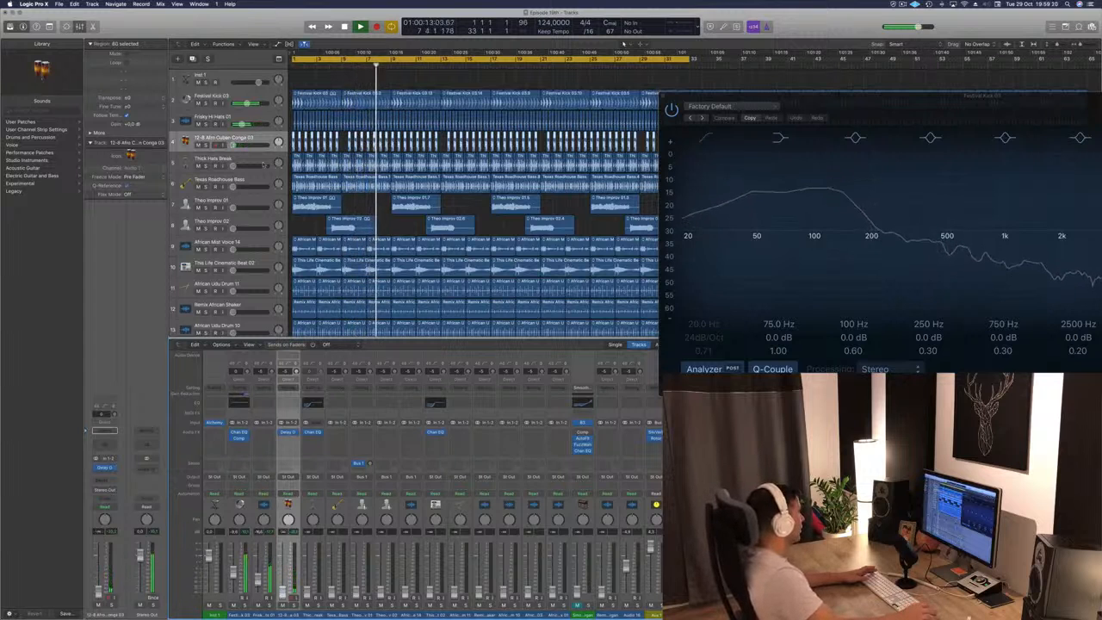
Move the African Udu Drum 11 track directly below Frisky Hi Hats 01 and raise its volume
scroll(286, 244, down, 2)
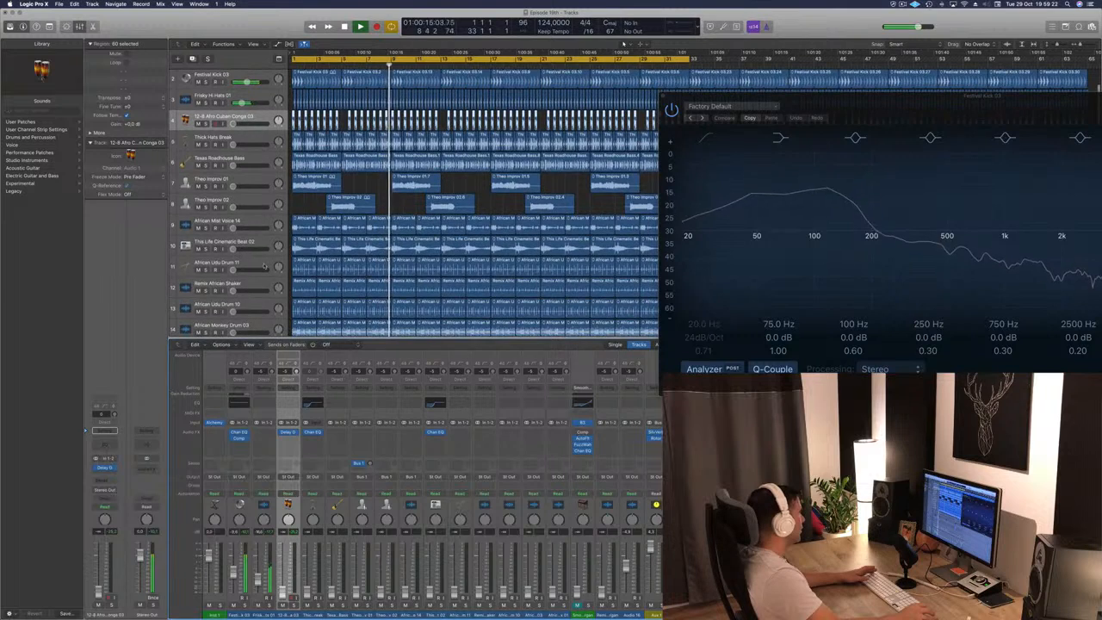
drag(260, 263, 246, 124)
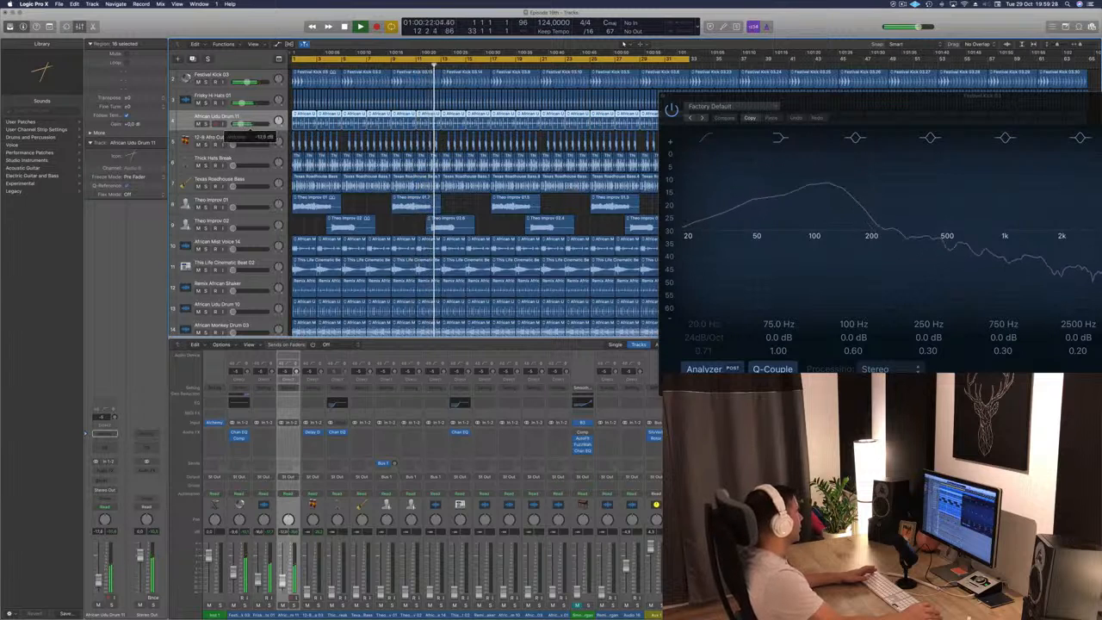
Insert a Channel EQ on African Udu Drum 11 with a 24 dB/Oct low cut at 215 Hz, and close its window
click(104, 447)
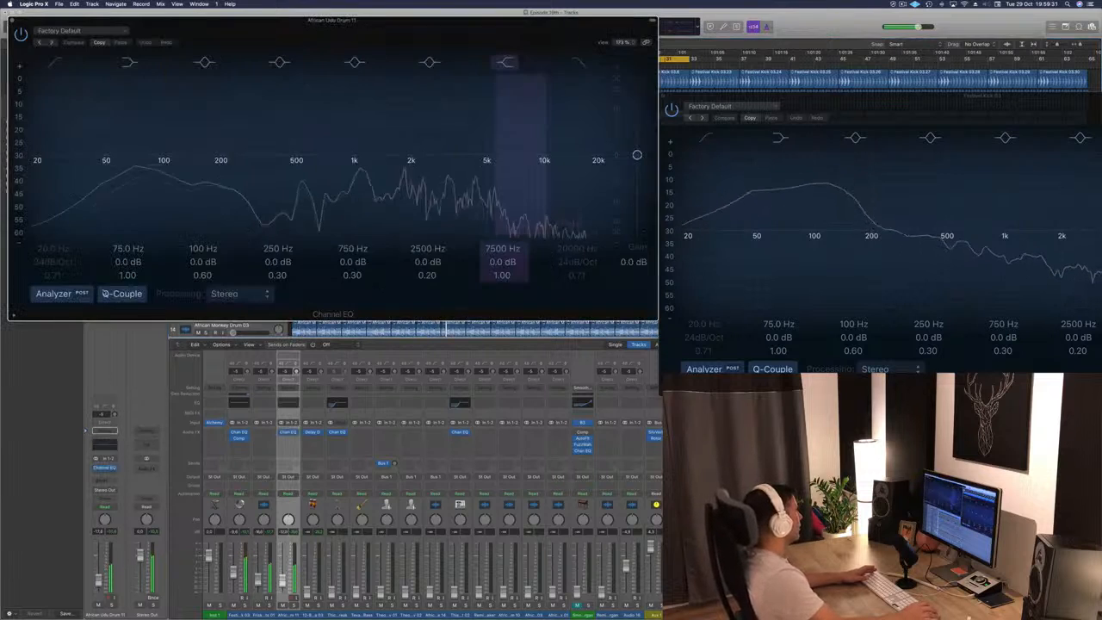
click(57, 63)
drag(47, 174, 234, 169)
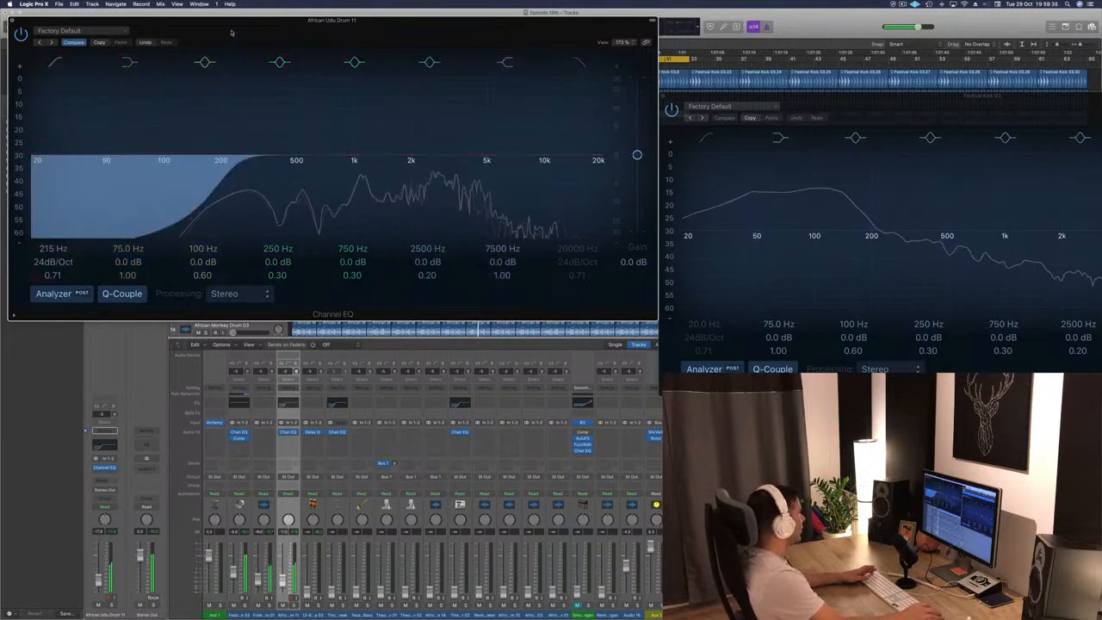
drag(344, 19, 515, 42)
click(183, 43)
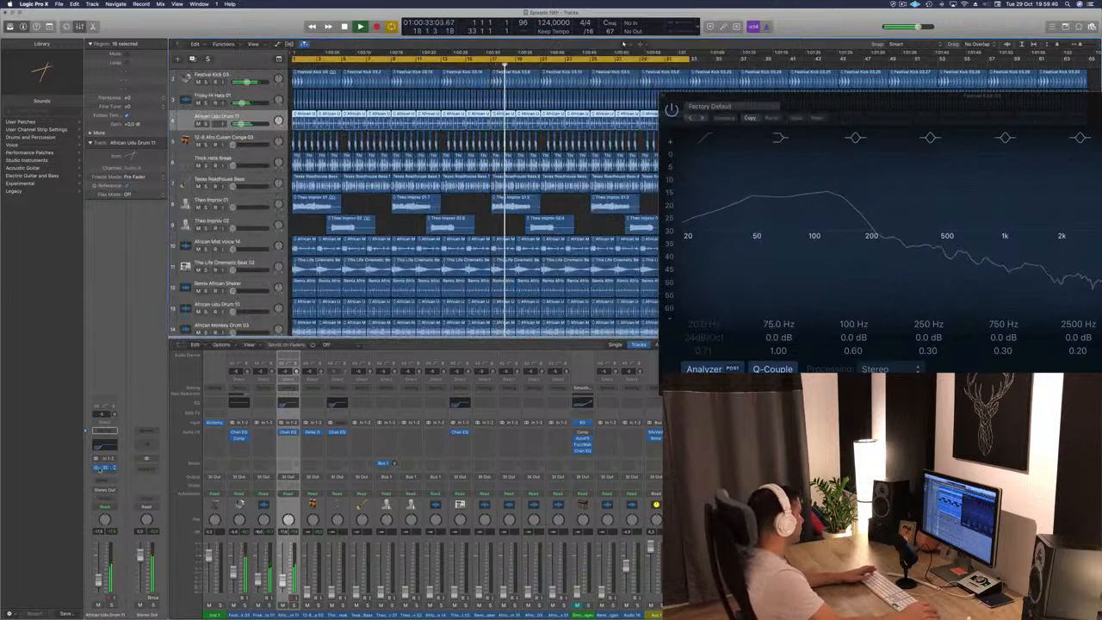
Insert a stereo Stereo Delay on African Udu Drum 11 and place its window over the arrangement
click(100, 470)
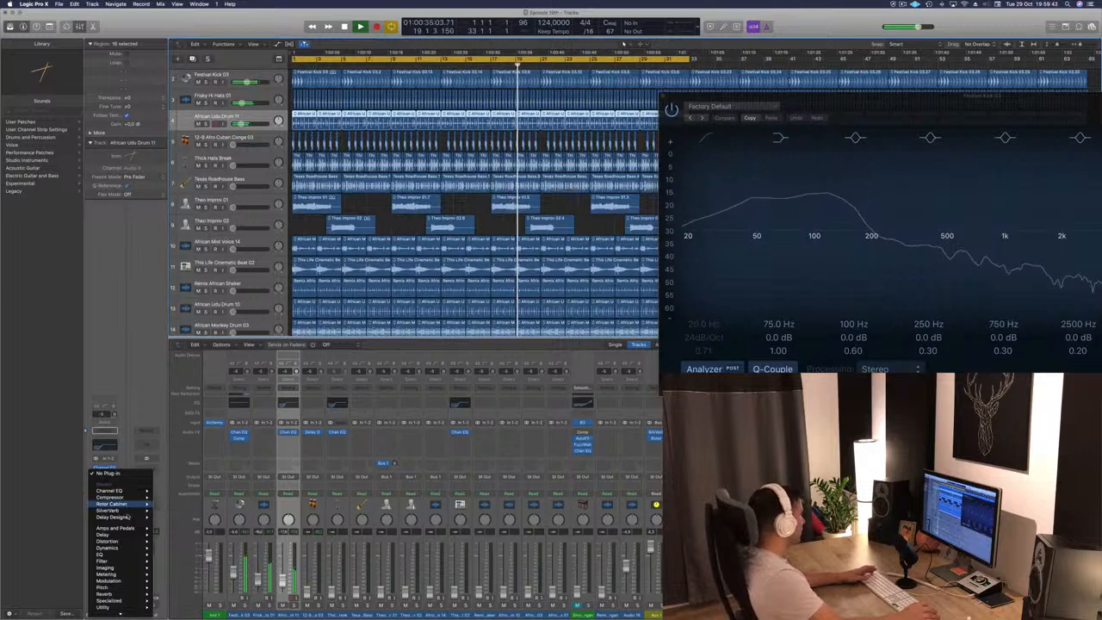
mouse_move(127, 517)
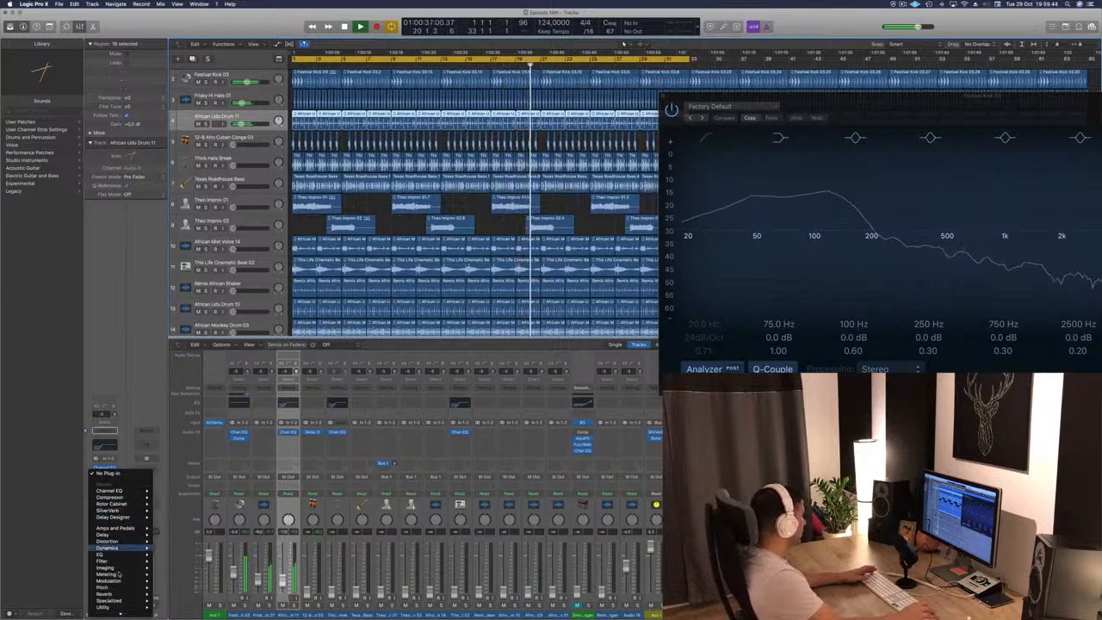
mouse_move(128, 548)
mouse_move(103, 534)
mouse_move(173, 540)
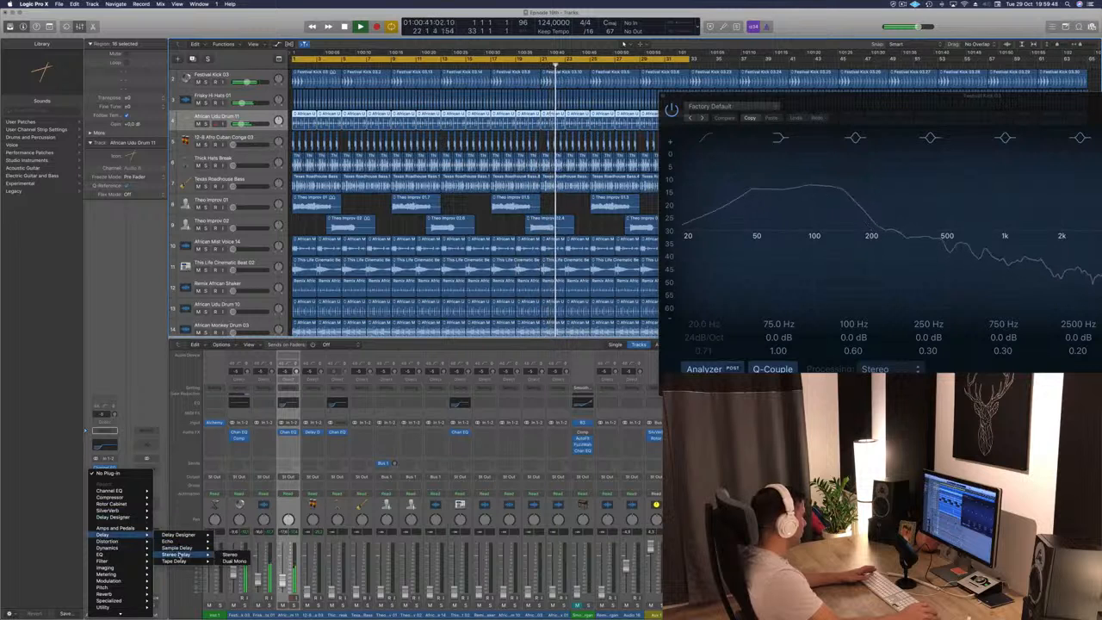
click(227, 555)
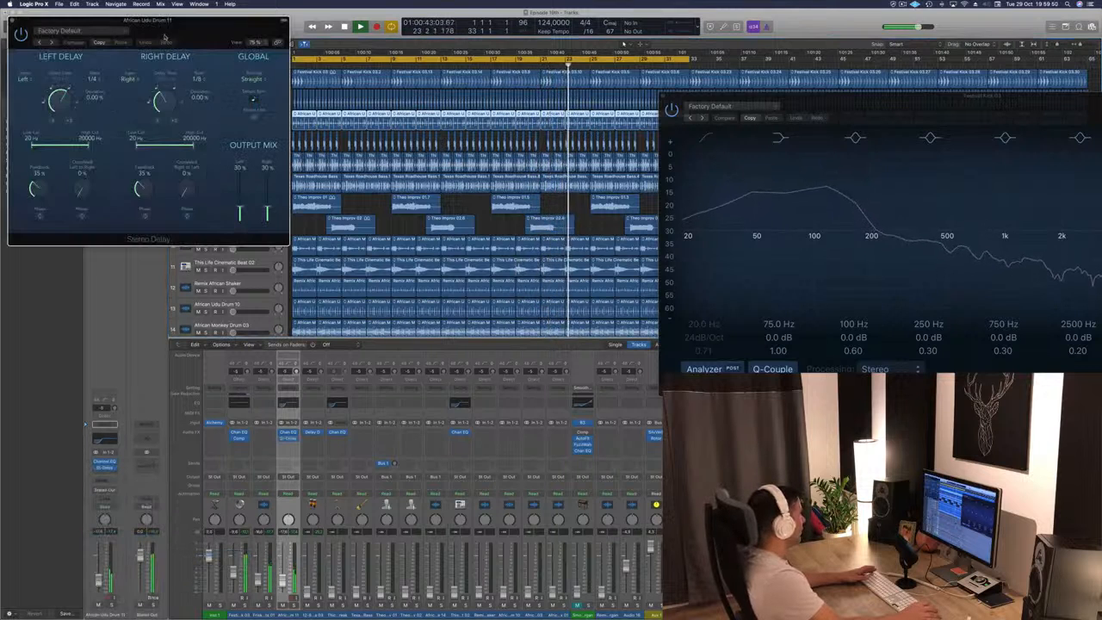
drag(180, 33, 558, 125)
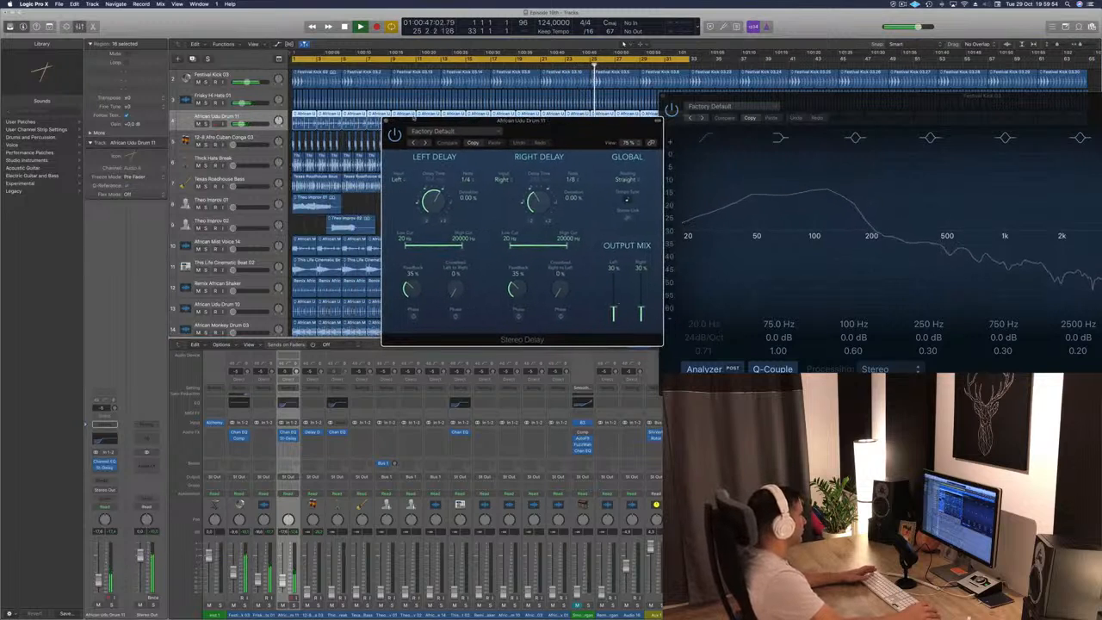
Close the Stereo Delay window, move the Thick Hats Break track directly below African Udu Drum 11, and bring up its volume
click(385, 122)
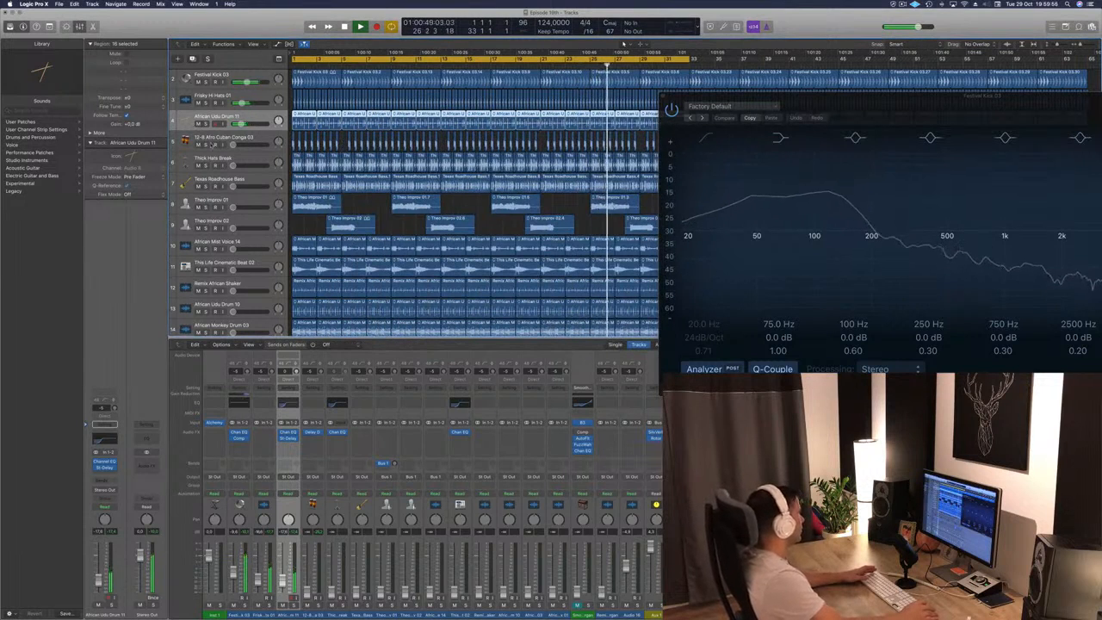
drag(242, 160, 235, 145)
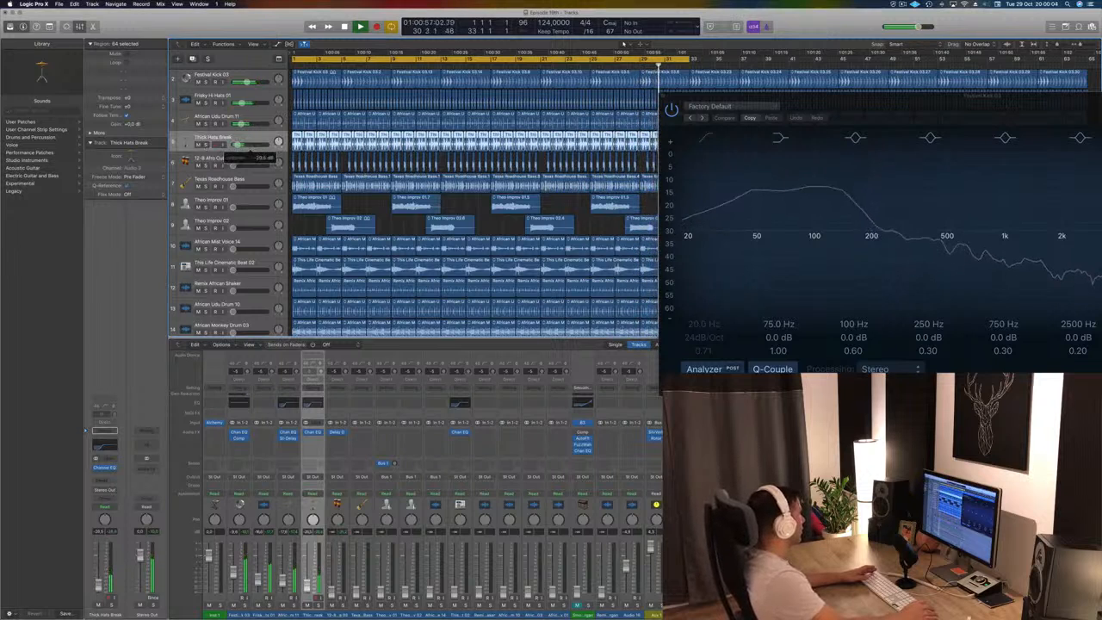
drag(231, 145, 241, 146)
scroll(249, 144, up, 1)
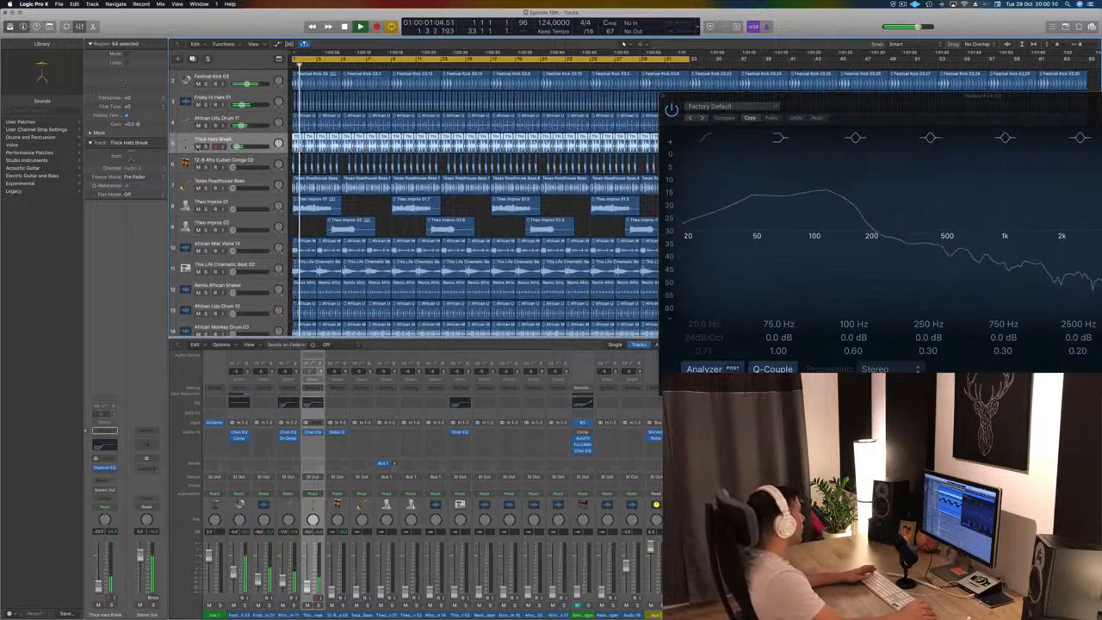
drag(238, 146, 239, 146)
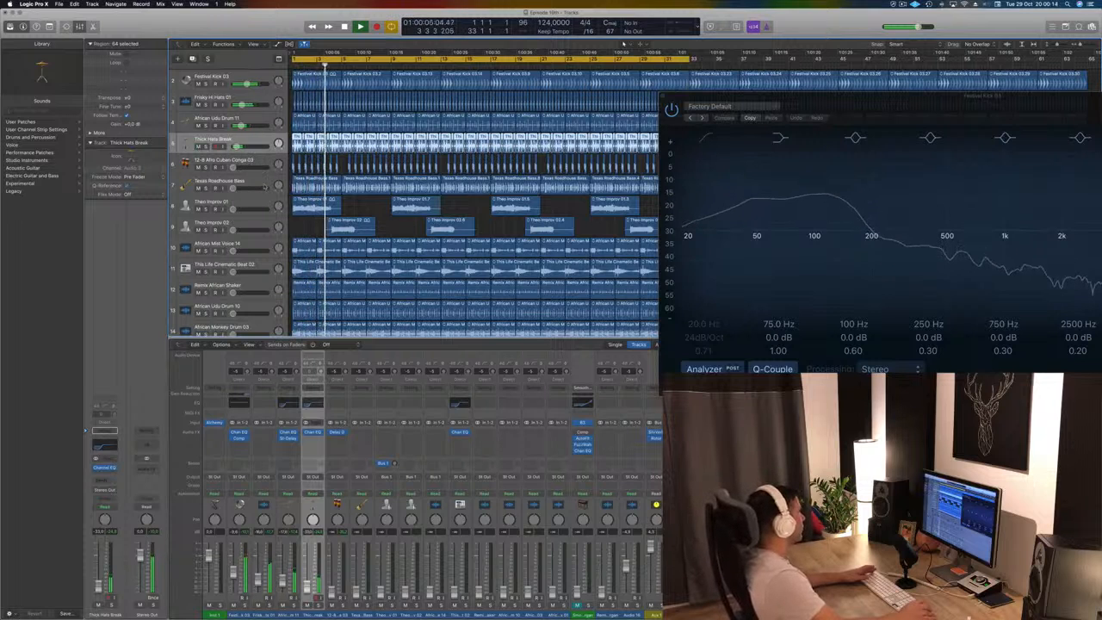
Move the Remix African Shaker track directly below Thick Hats Break and raise its volume
click(258, 183)
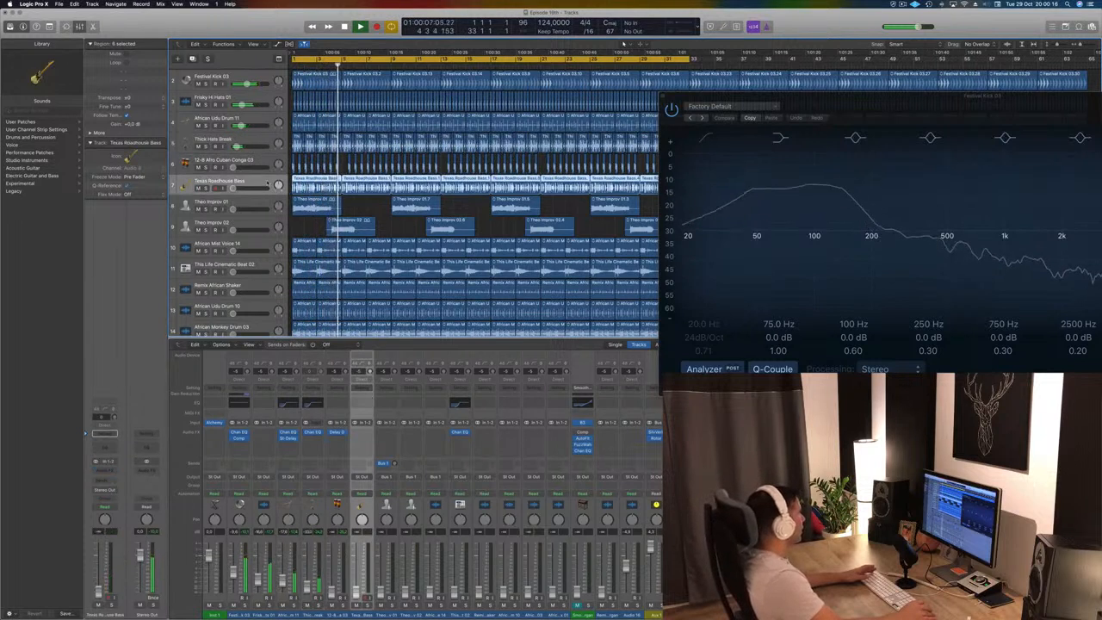
scroll(263, 198, down, 3)
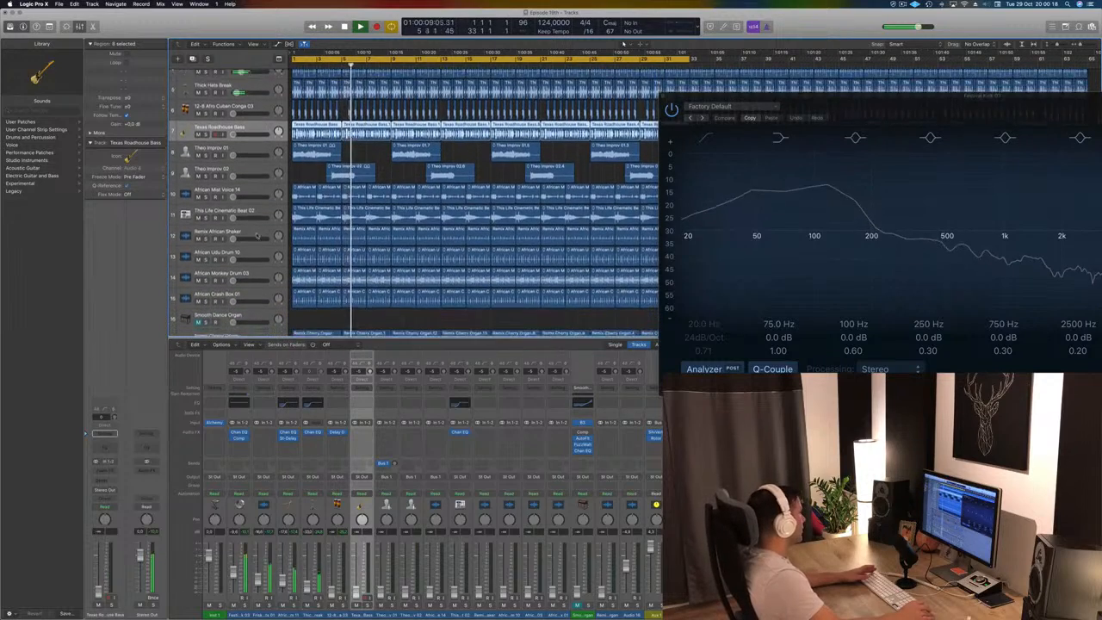
click(262, 228)
drag(262, 228, 243, 106)
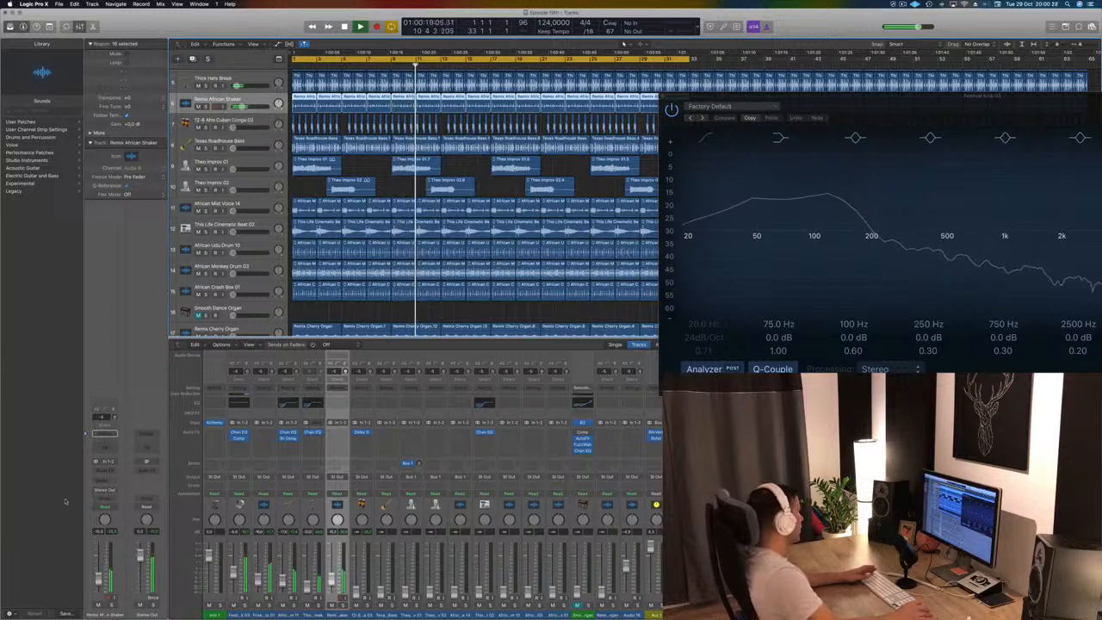
Insert a stereo Stereo Delay on Remix African Shaker, and close its window and the Festival Kick 03 Channel EQ window
click(99, 472)
mouse_move(150, 492)
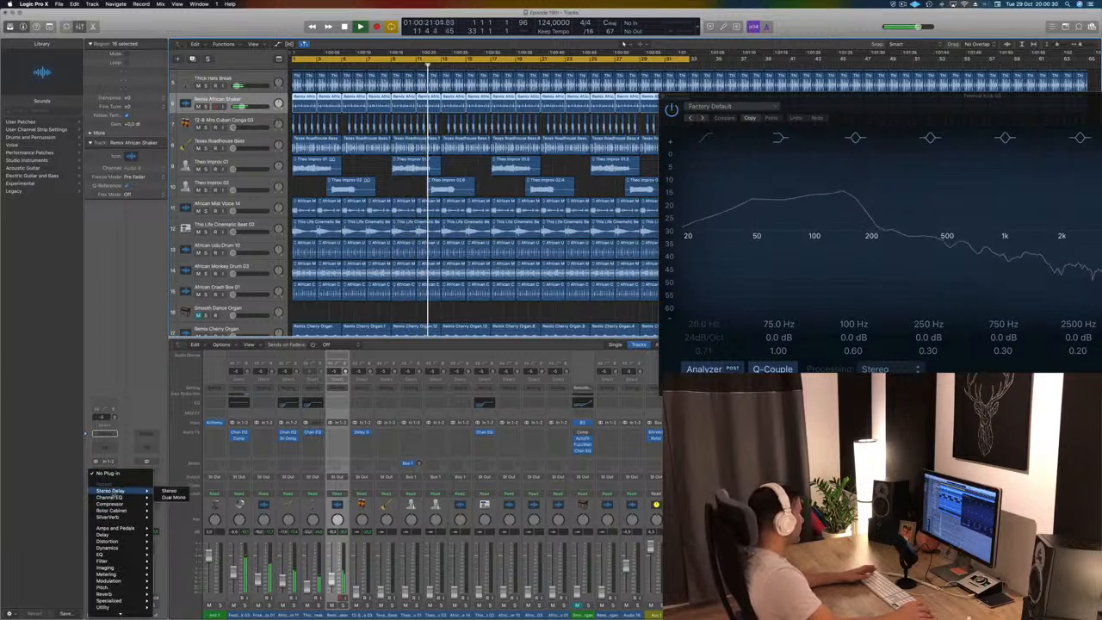
click(168, 485)
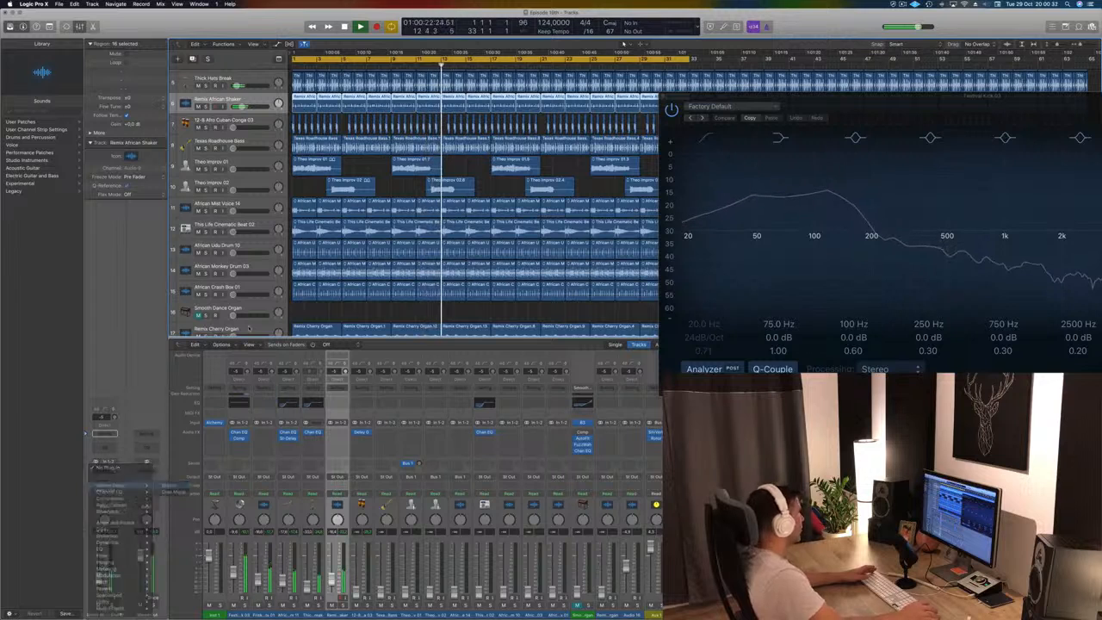
drag(156, 23, 840, 142)
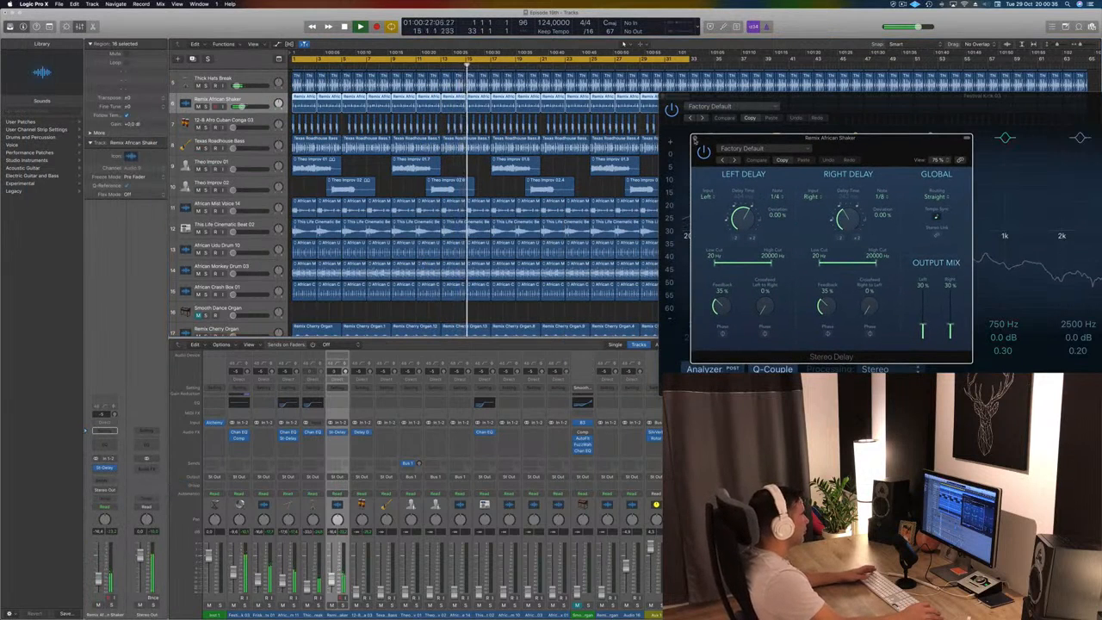
click(695, 139)
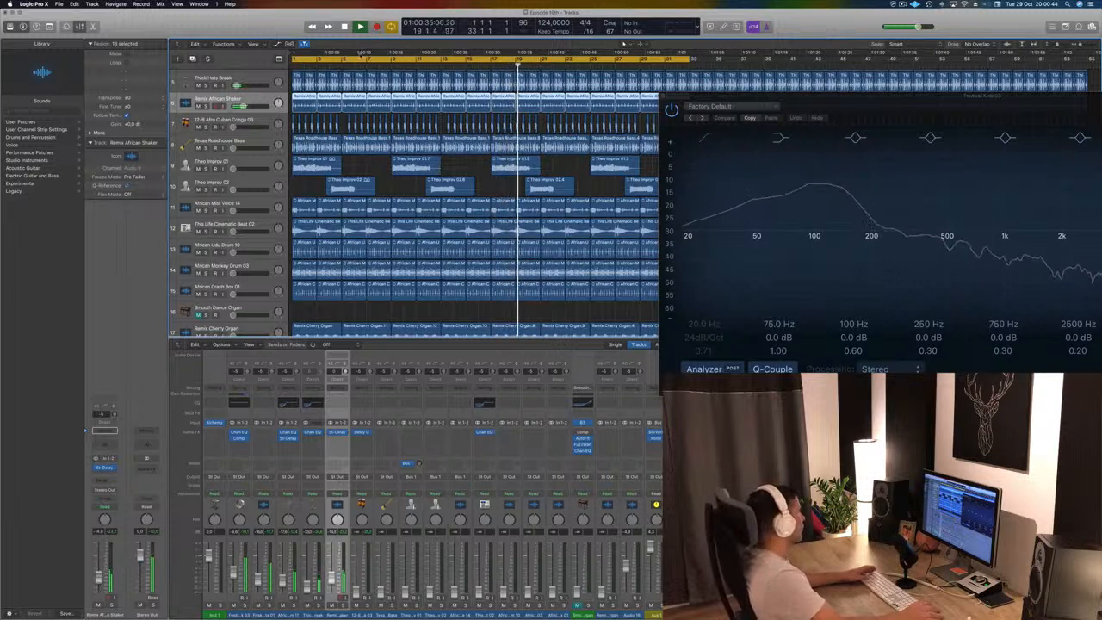
drag(741, 96, 647, 97)
click(569, 98)
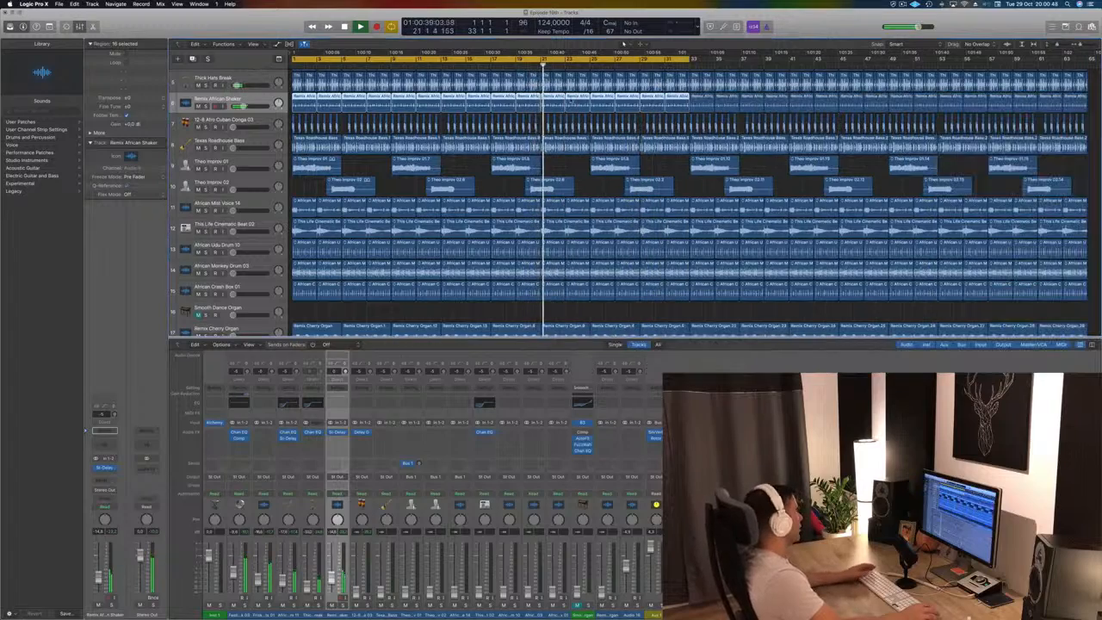
Move the African Monkey Drum 03 track directly below Remix African Shaker and delete its regions in the first 32 bars
scroll(201, 186, down, 2)
scroll(201, 186, down, 3)
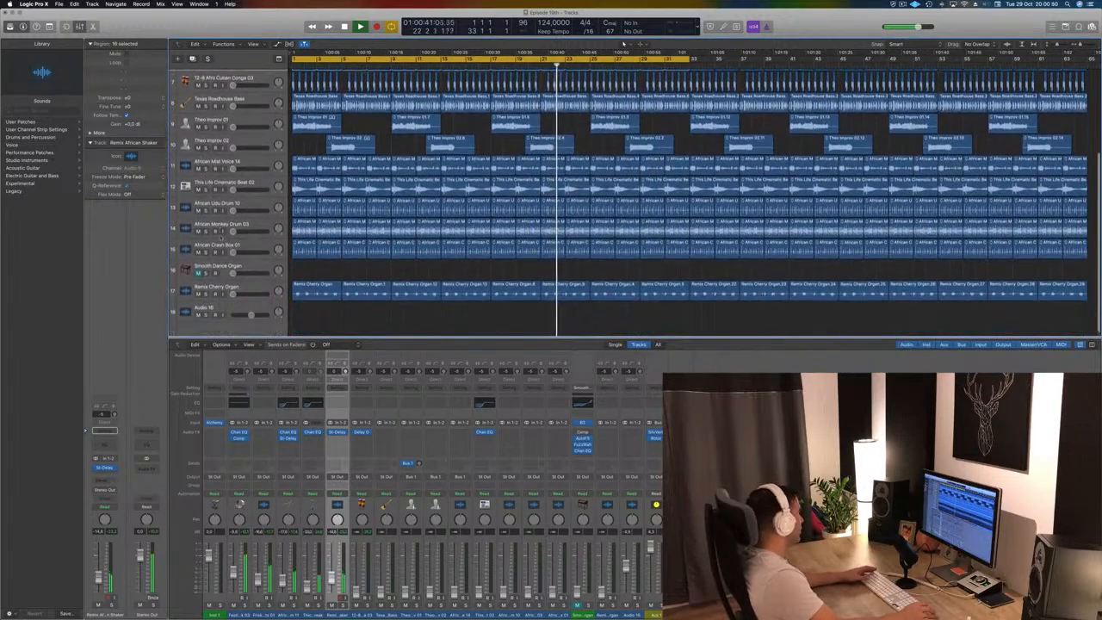
scroll(268, 215, up, 1)
scroll(268, 215, up, 2)
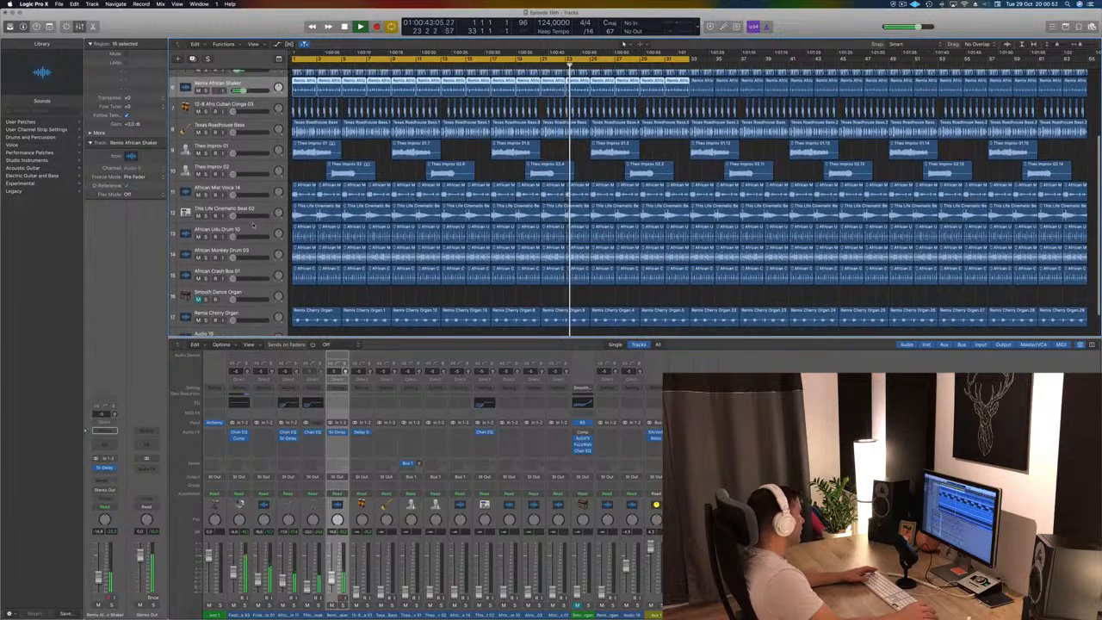
click(257, 231)
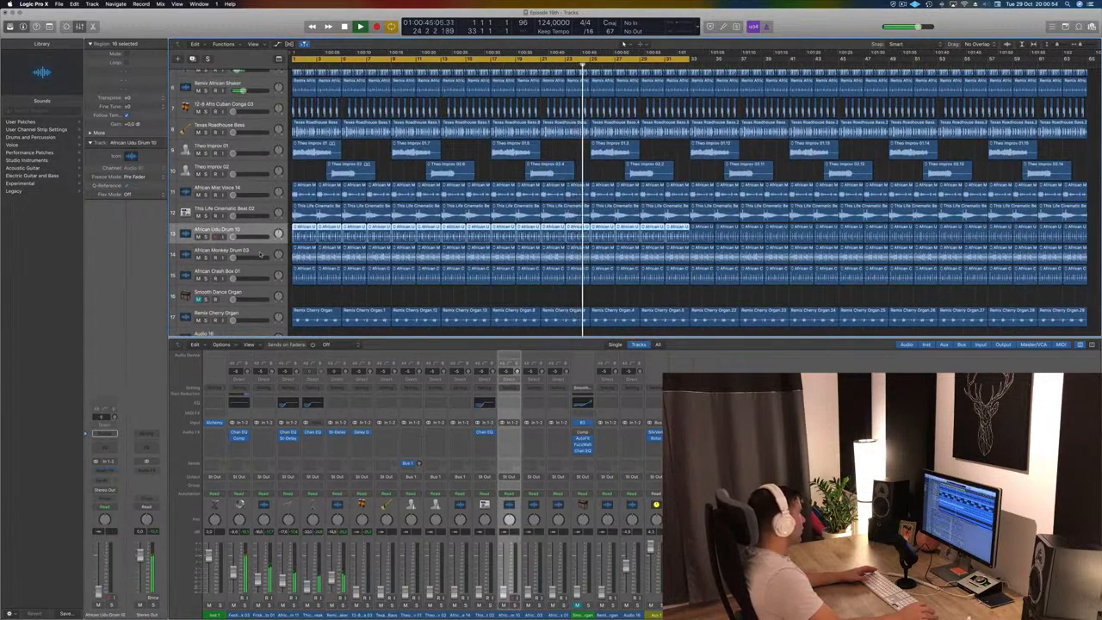
drag(256, 253, 261, 105)
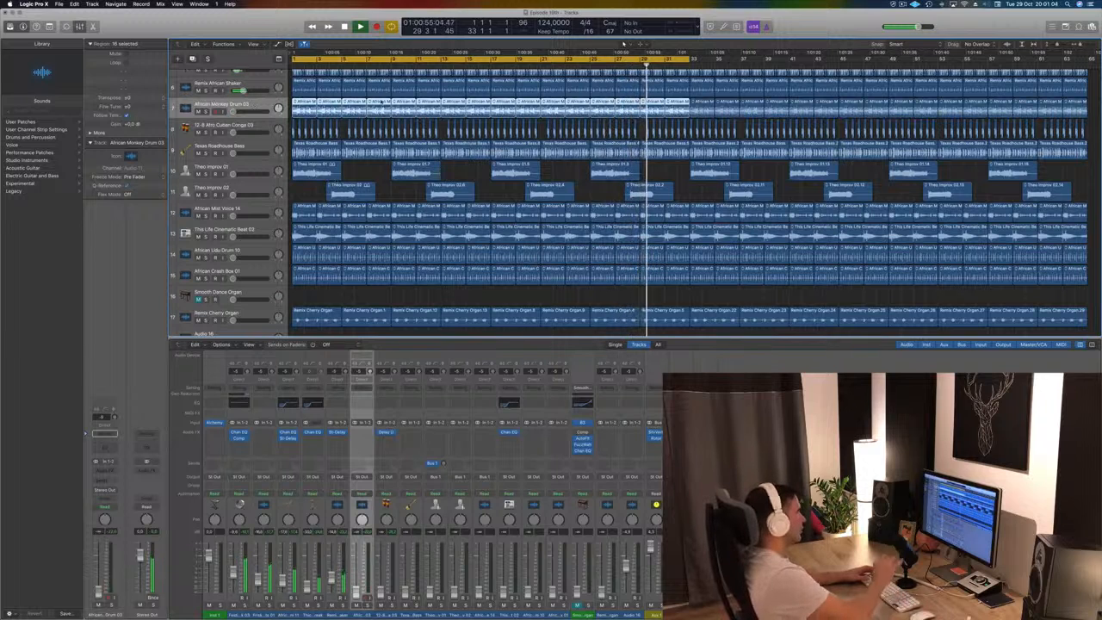
key(Delete)
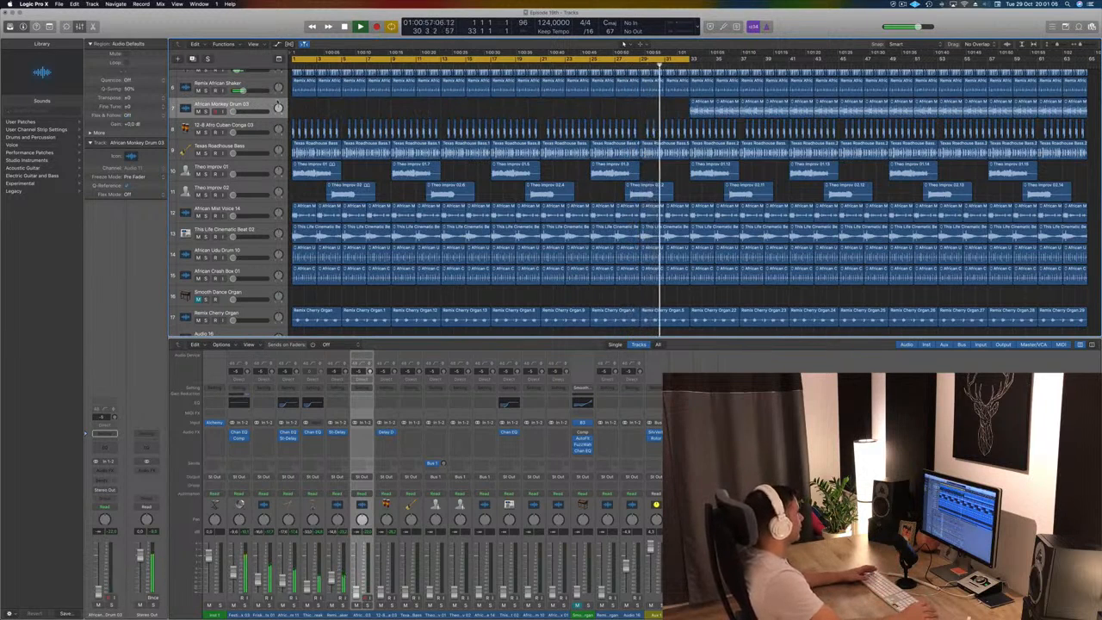
Bring up the 12-8 Afro Cuban Conga 03 volume and replace its Delay Designer with a stereo Stereo Delay
click(258, 127)
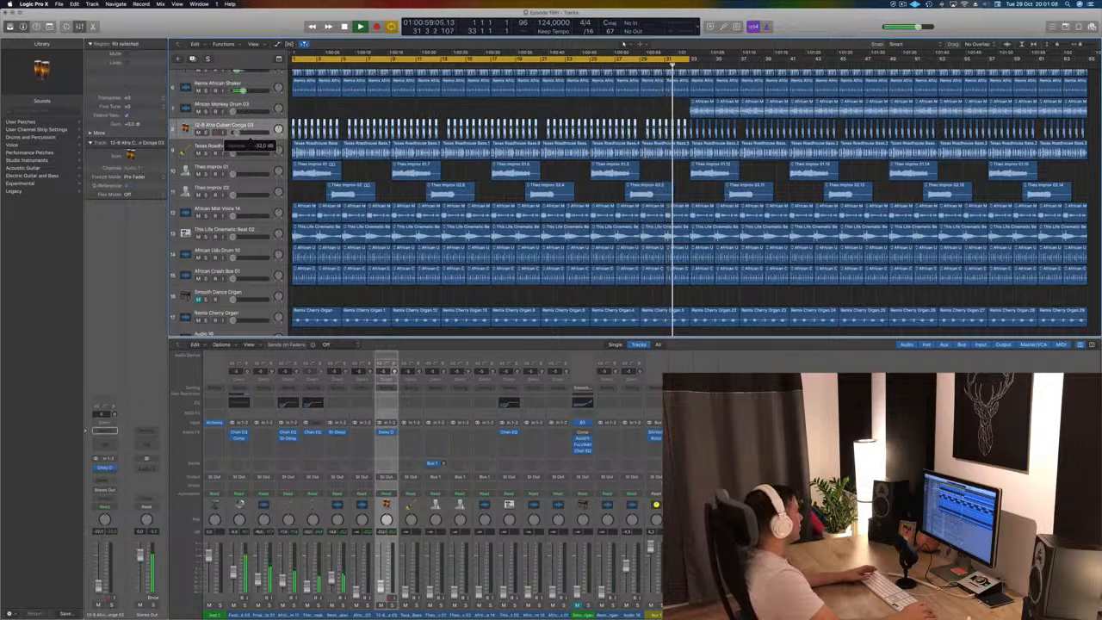
click(112, 469)
mouse_move(137, 479)
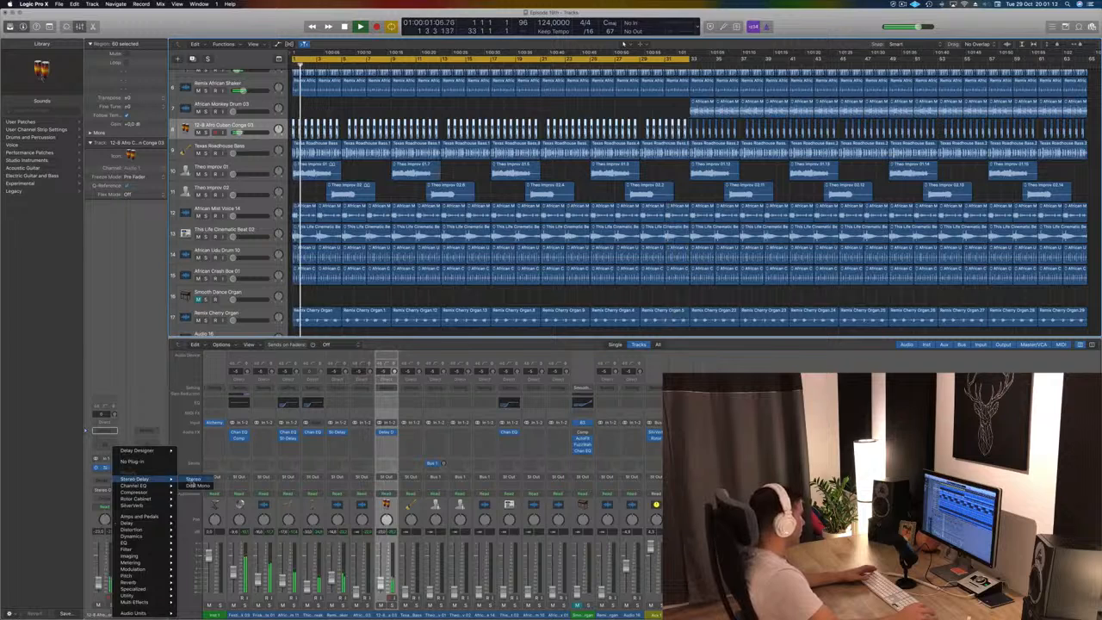
click(193, 479)
drag(187, 24, 682, 147)
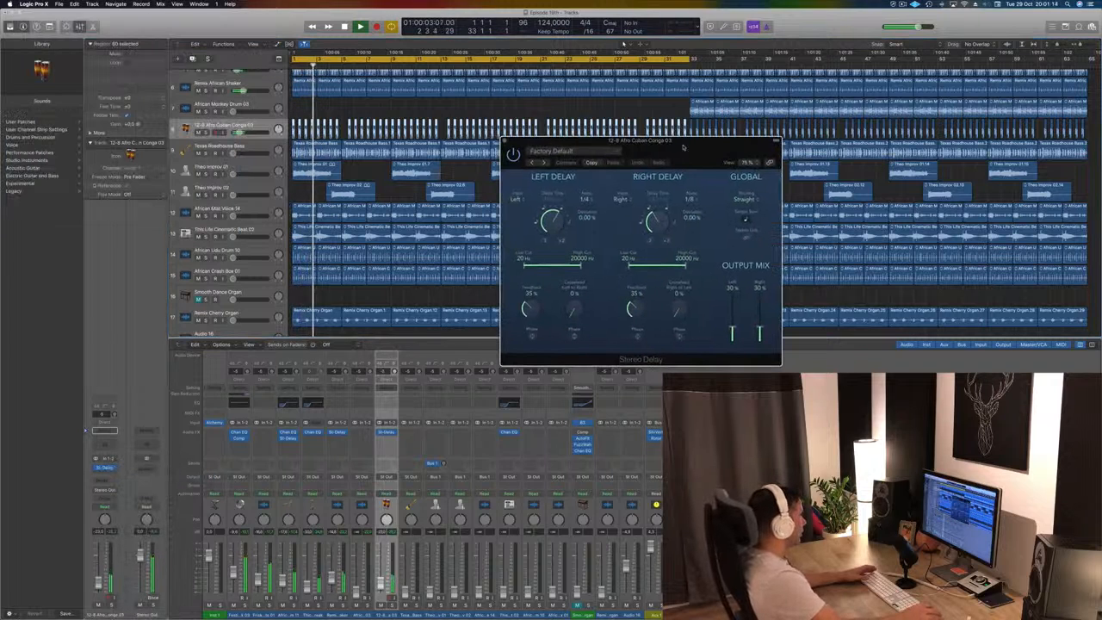
Audition Stereo Delay presets on the conga track during playback and load the Dual 1\8 Note preset
click(544, 163)
click(531, 163)
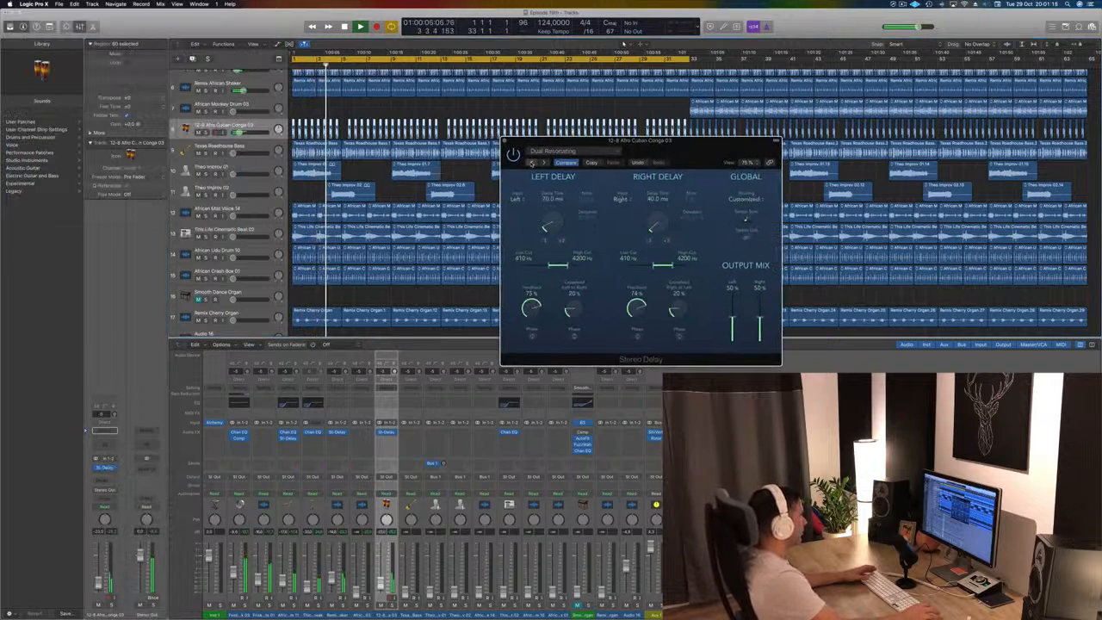
click(531, 163)
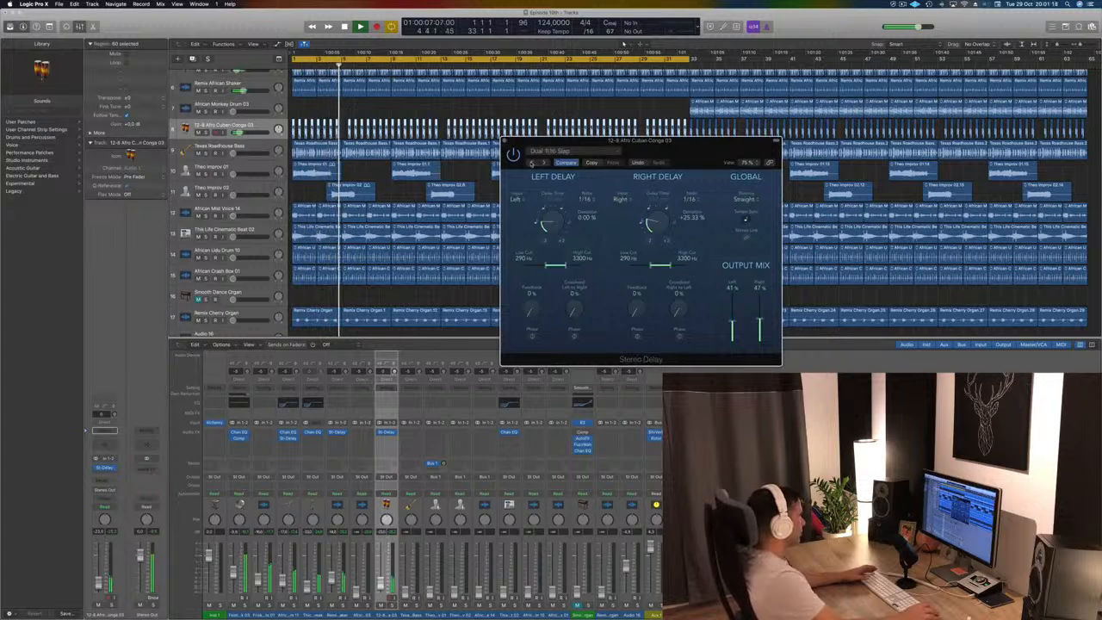
click(531, 163)
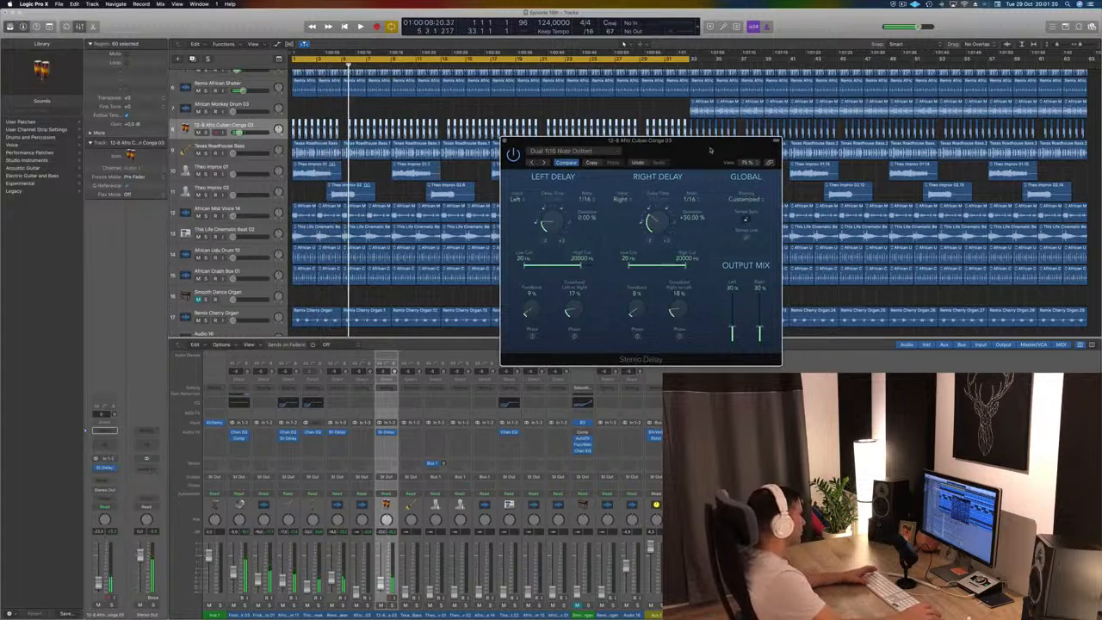
key(space)
drag(710, 150, 604, 126)
click(493, 142)
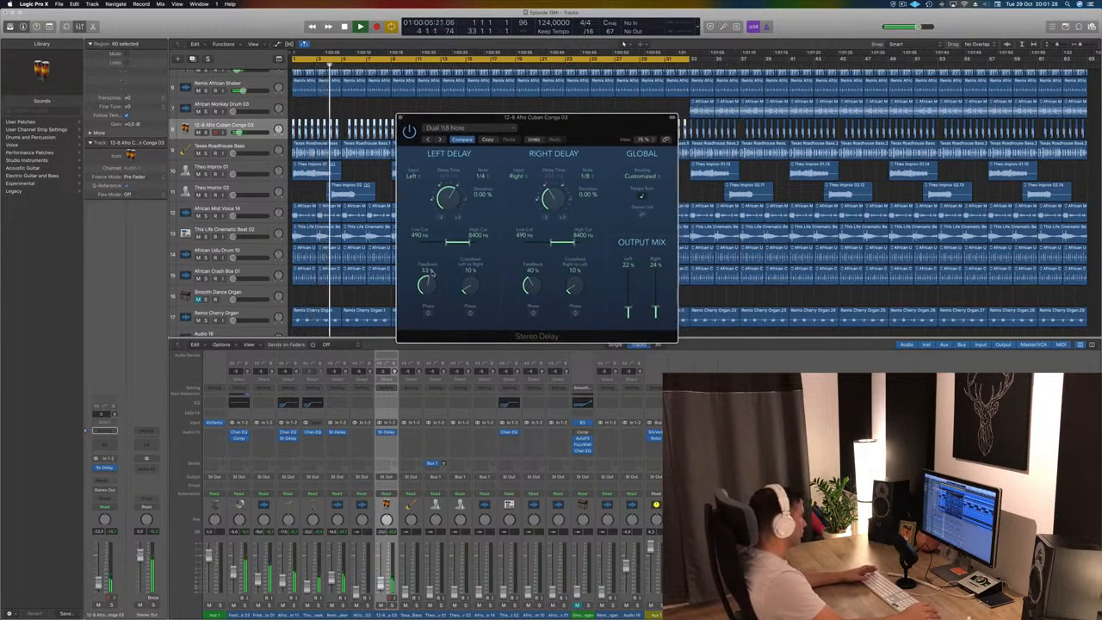
Set the conga delay's feedback to 69% left and 62% right, raise both output mix levels, and close its window
drag(531, 286, 531, 279)
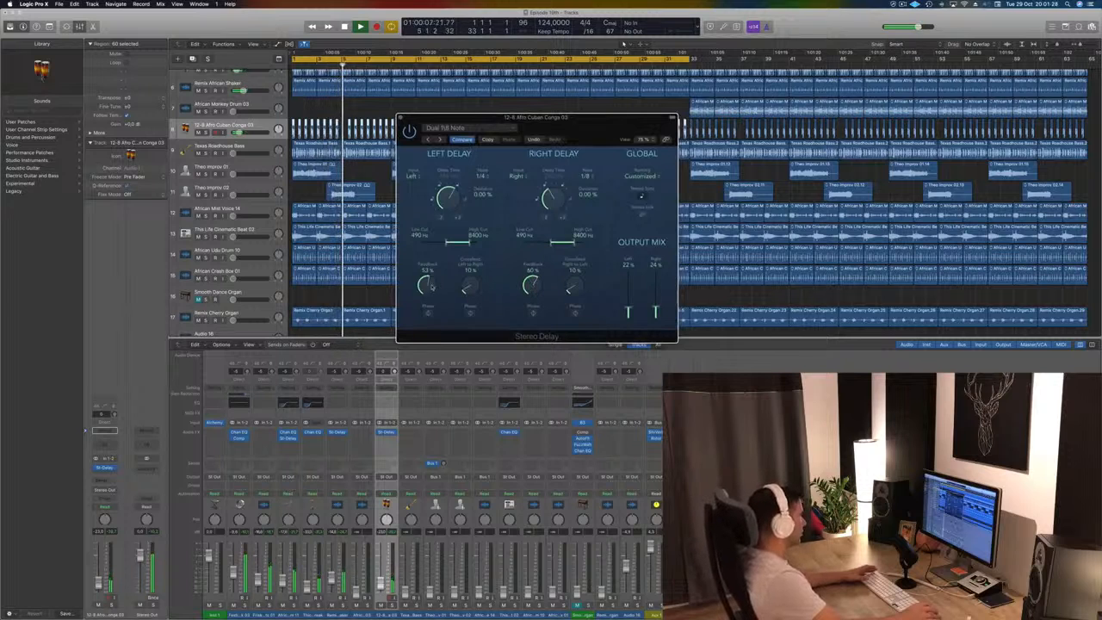
key(space)
key(space)
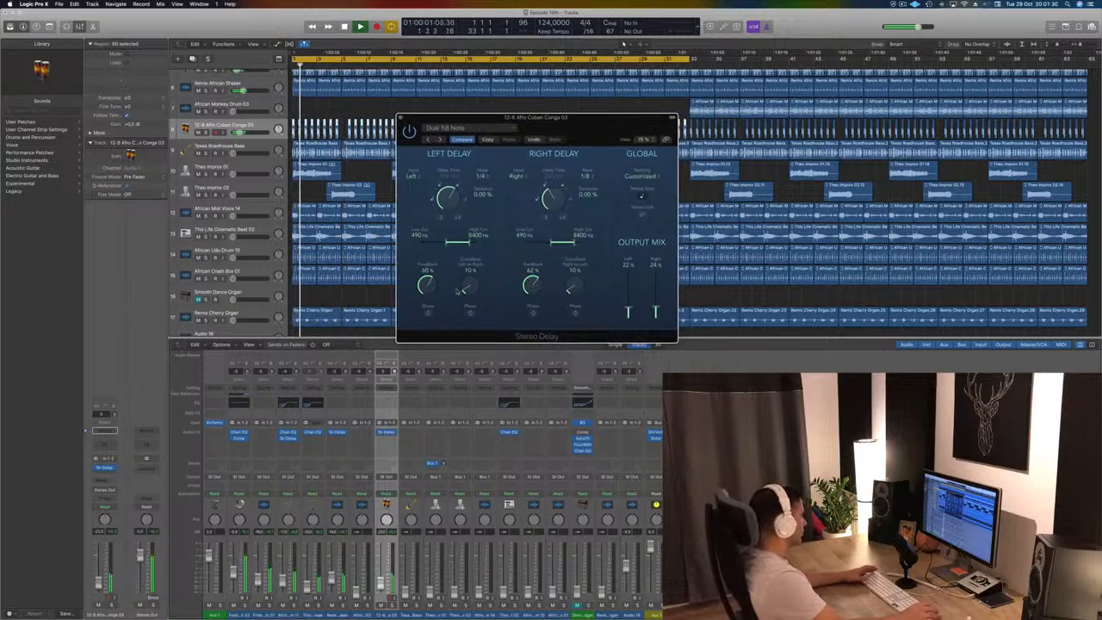
drag(427, 290, 428, 287)
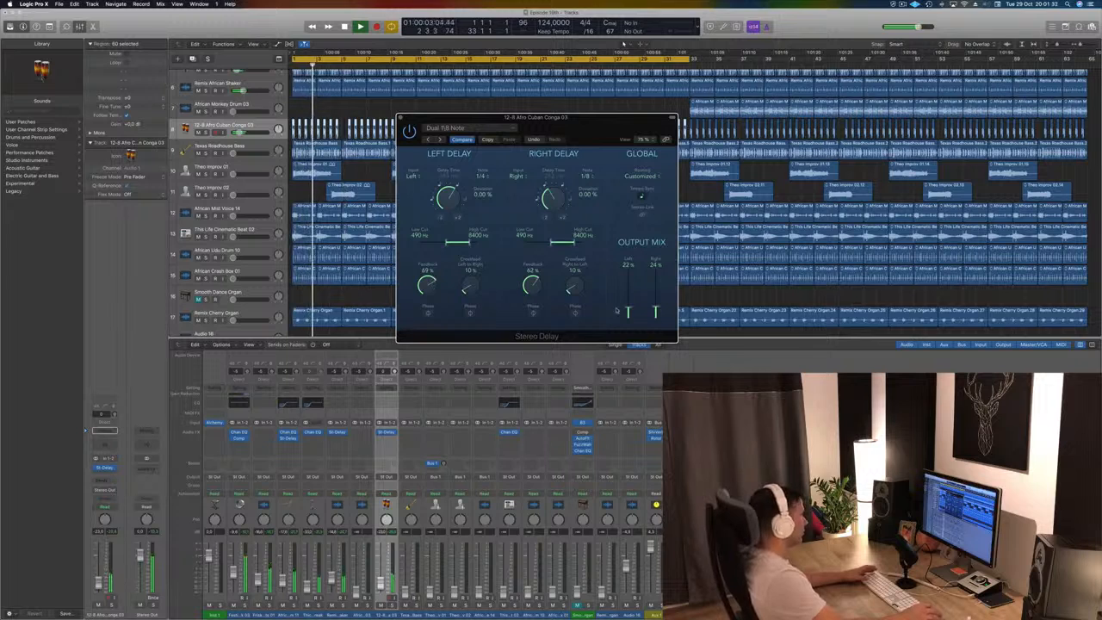
drag(652, 307, 628, 306)
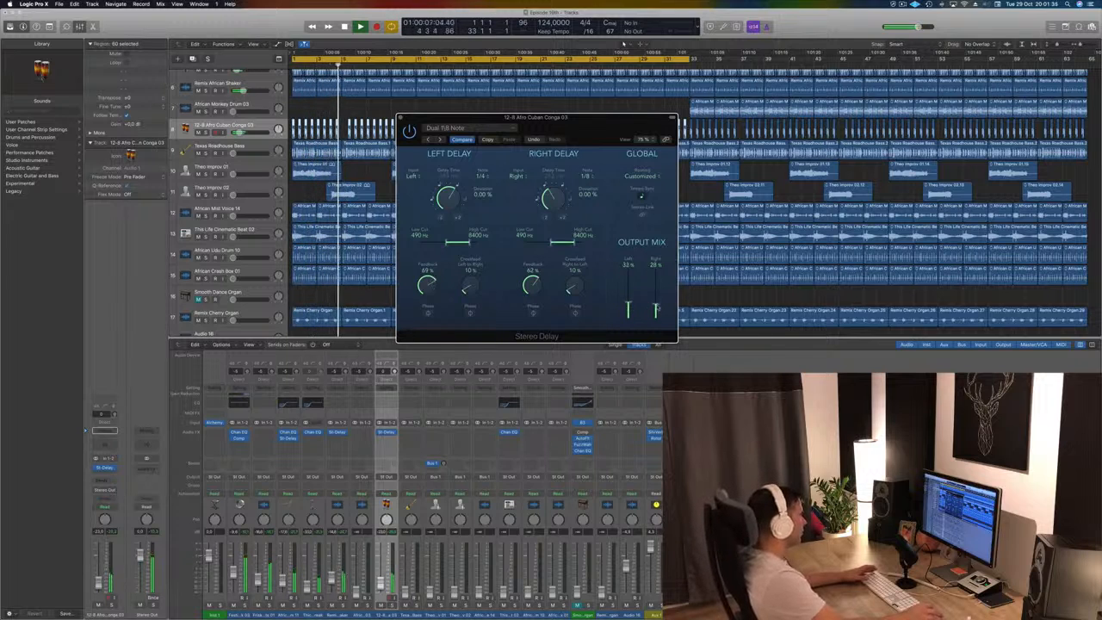
click(400, 118)
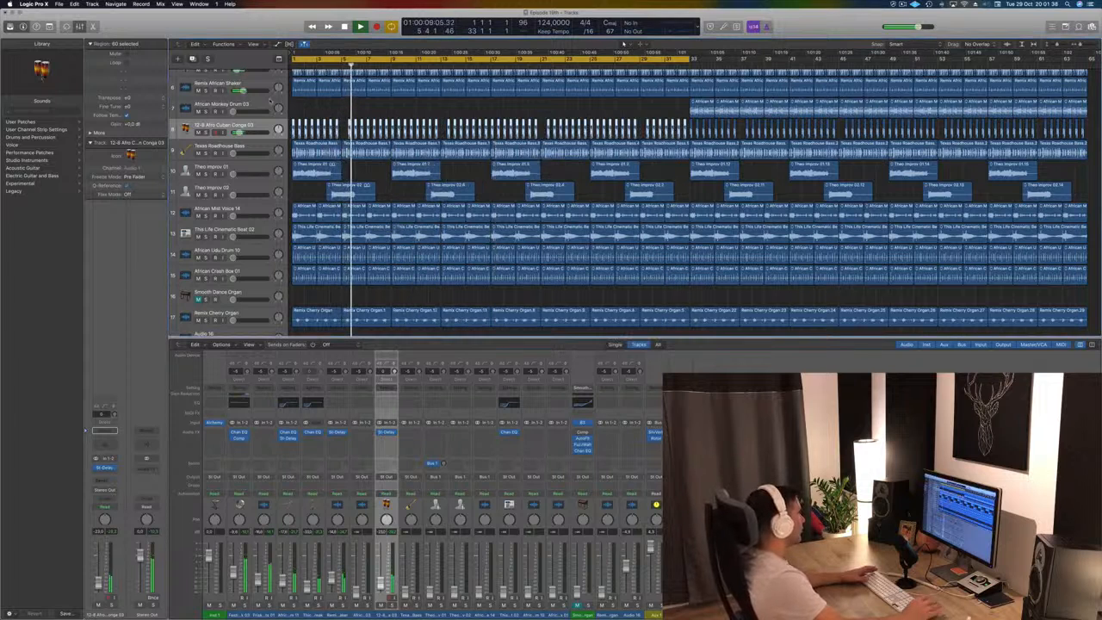
Stop playback and delete all 12-8 Afro Cuban Conga 03 regions after the first four bars
key(space)
key(space)
click(343, 118)
key(space)
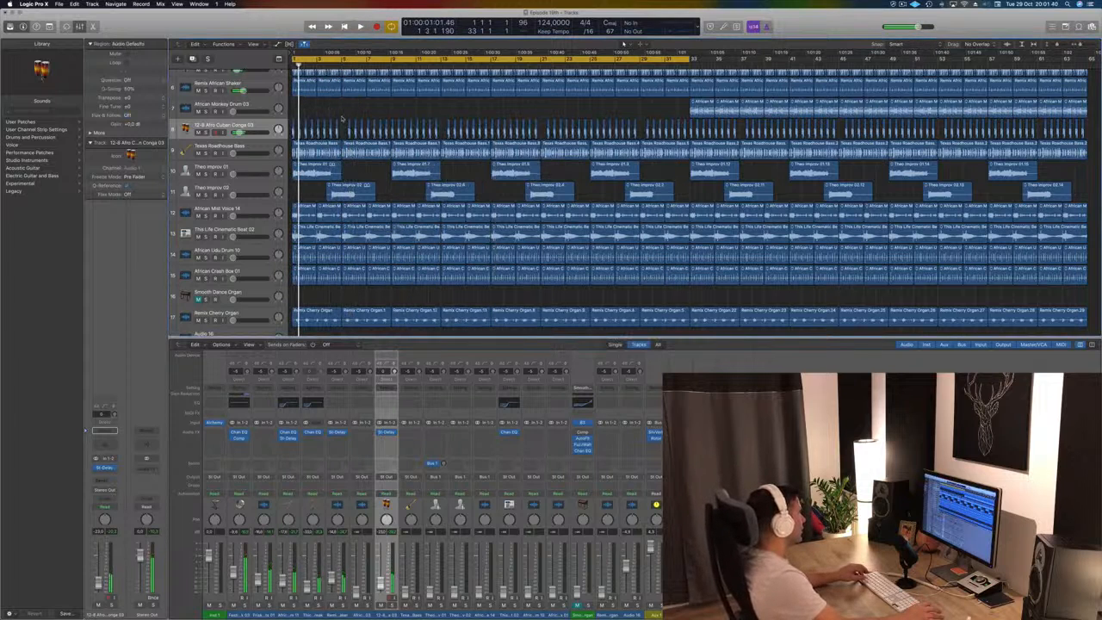
key(super+Right)
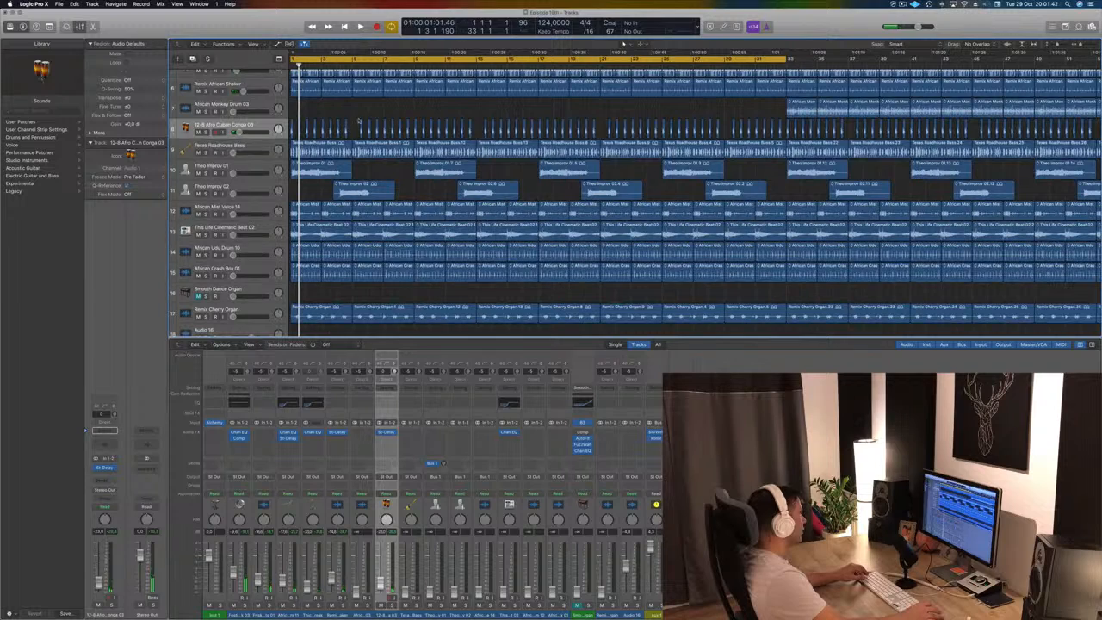
key(super+Left)
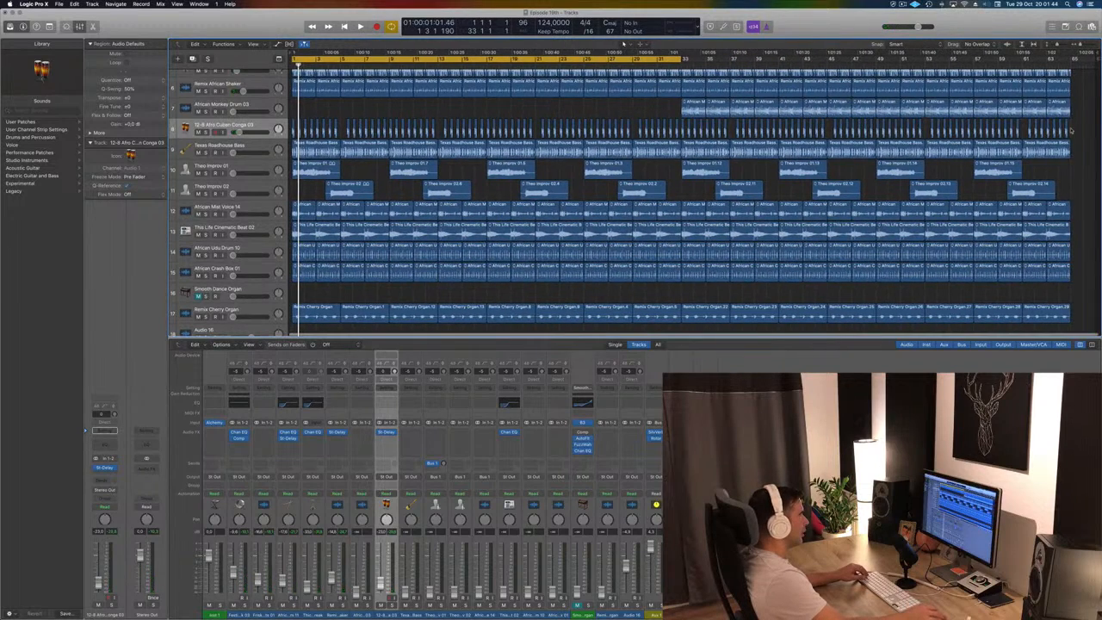
drag(1071, 129, 328, 129)
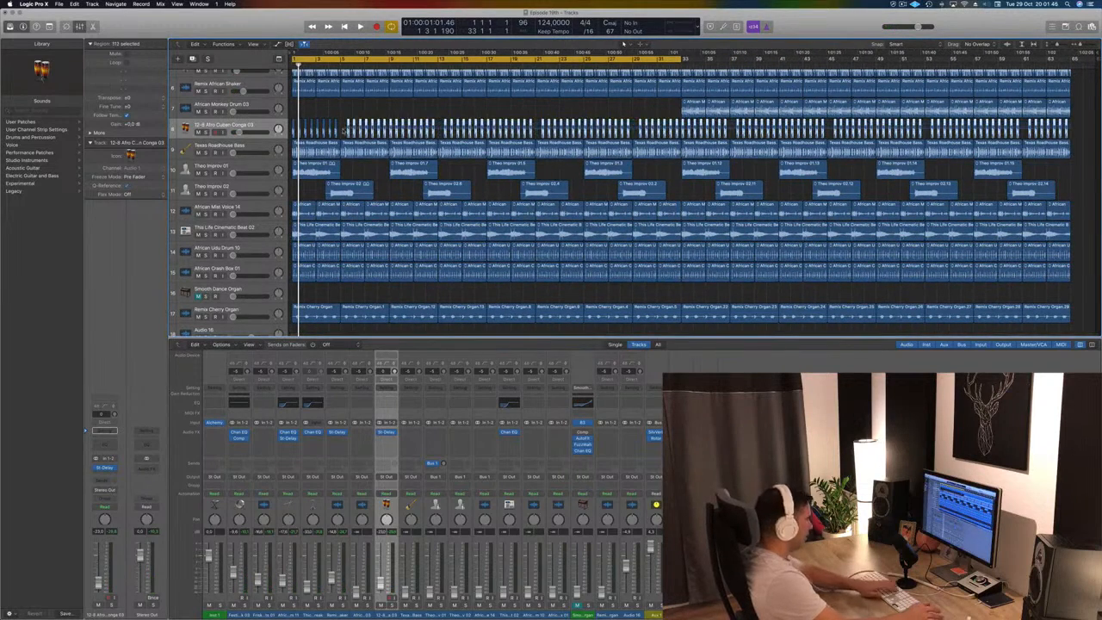
key(Delete)
Copy the eight remaining 12-8 Afro Cuban Conga 03 regions so the copies start at bar 5
key(super+Right)
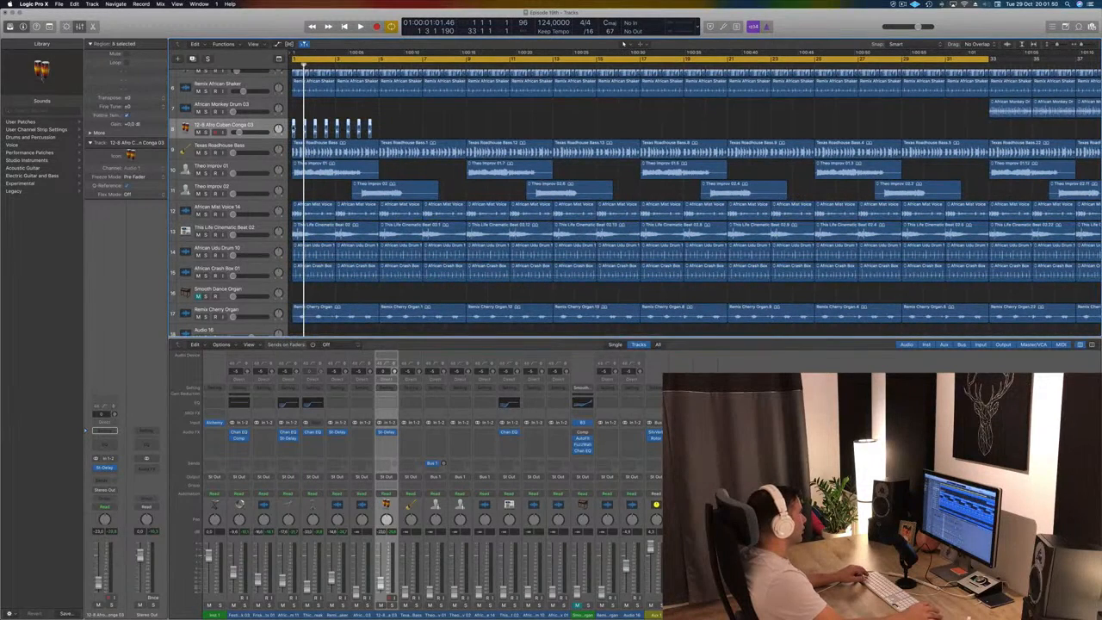
drag(301, 130, 387, 132)
drag(379, 134, 381, 134)
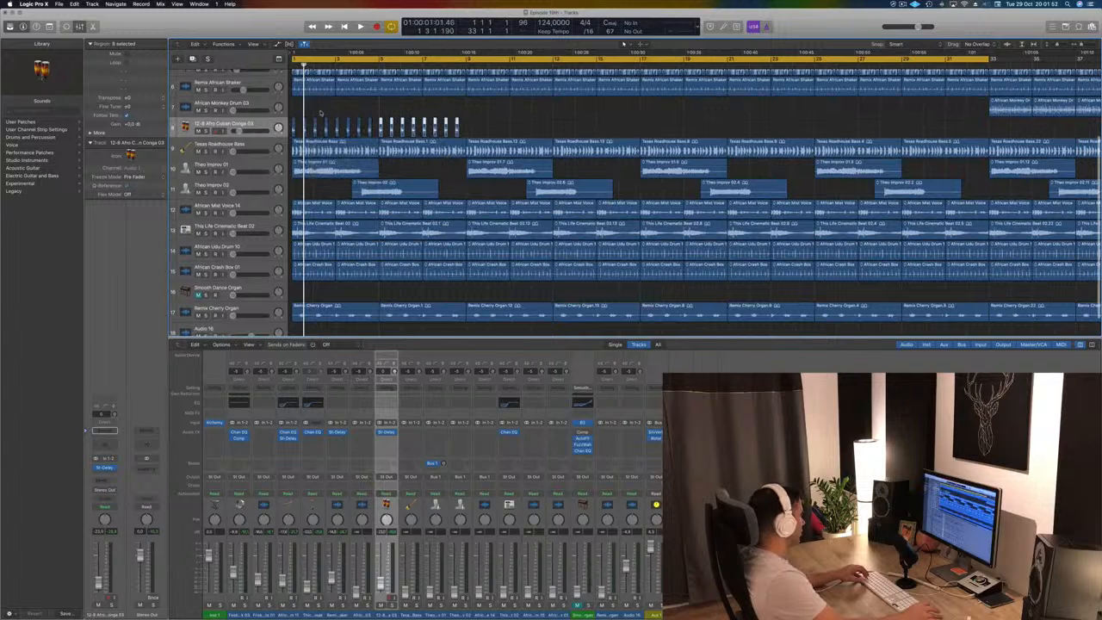
Select the first eight bars of the 12-8 Afro Cuban Conga 03 track and repeat its regions up to bar 65
drag(291, 121, 465, 132)
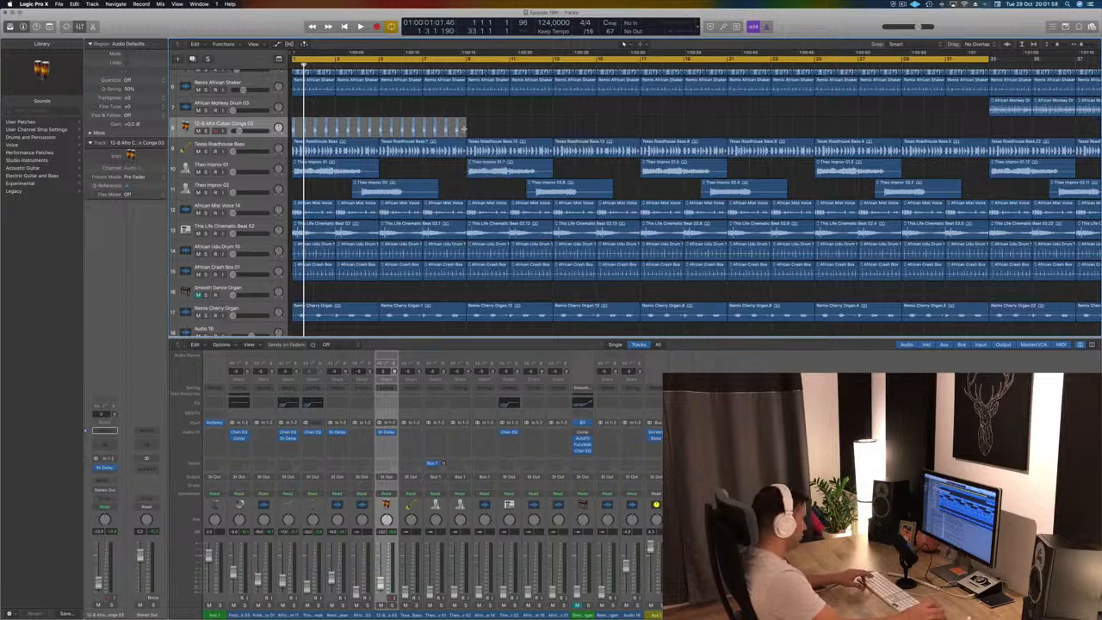
key(super+r)
key(super+r)
key(super+r)
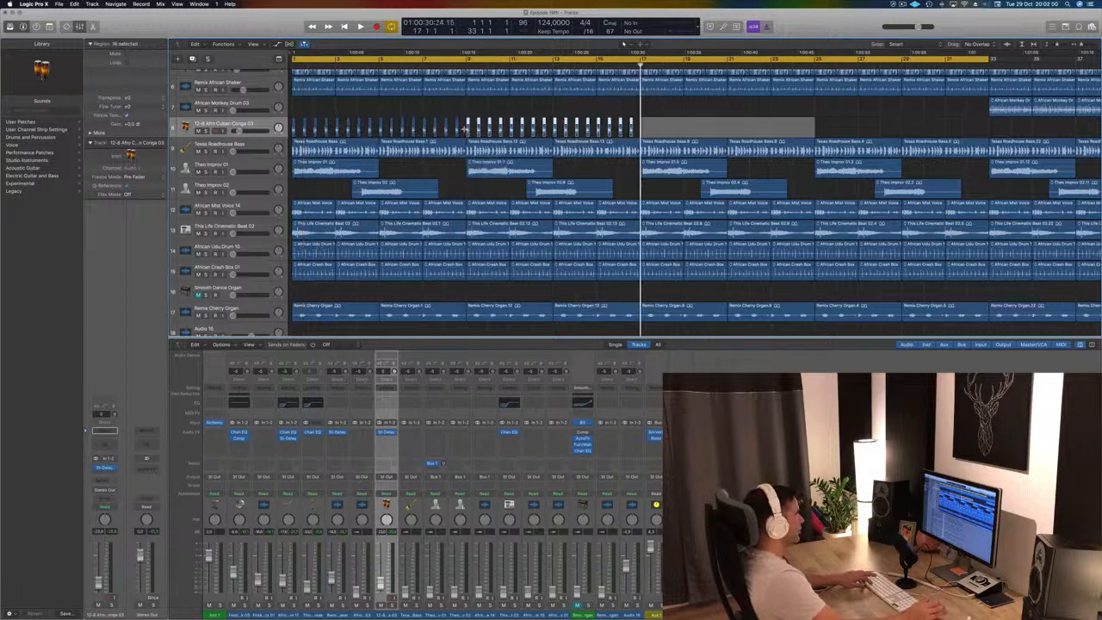
key(super+Left)
key(super+Left)
key(super+Left)
key(super+Left)
key(super+Left)
key(super+Left)
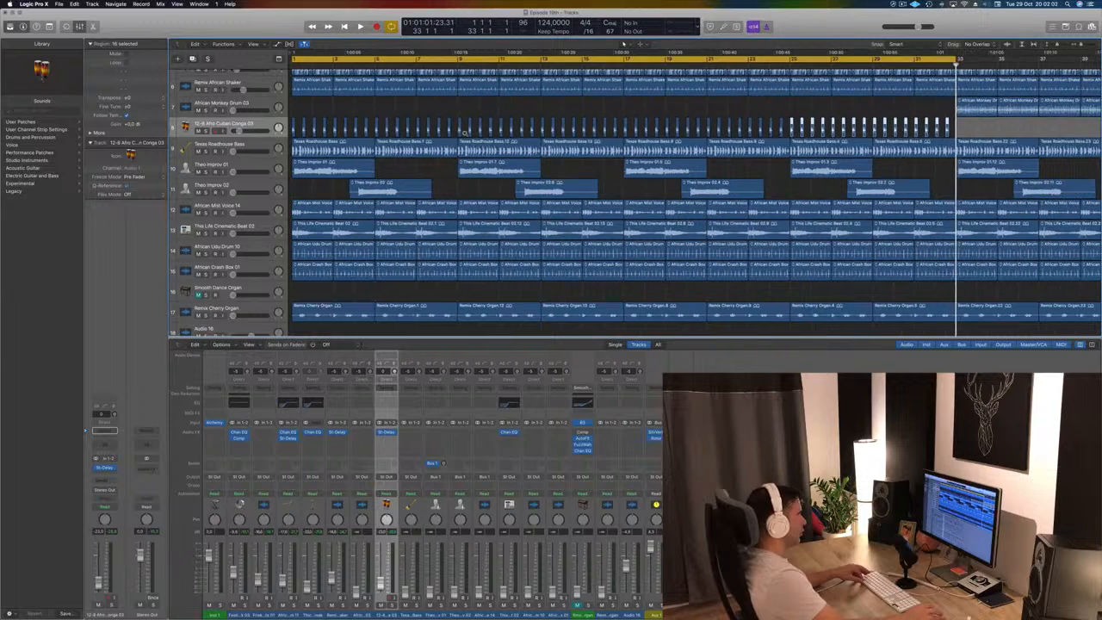
key(super+r)
key(super+r)
key(super+r)
key(super+r)
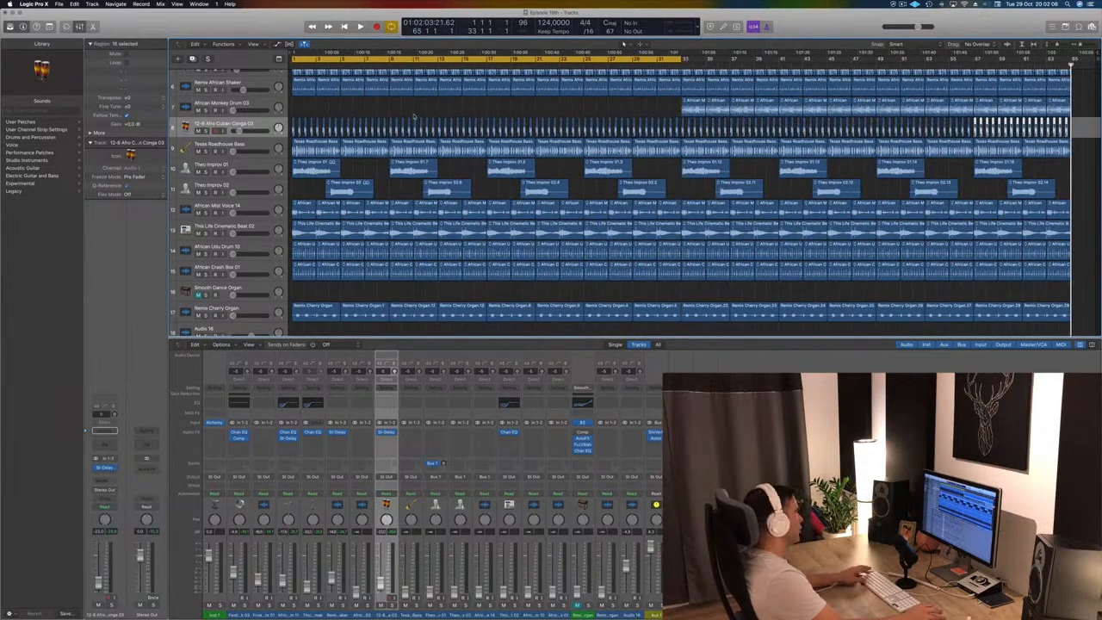
Deselect all regions, play the arrangement from the start, lower the conga's level slightly and stop playback
key(shift+super+a)
key(Return)
key(space)
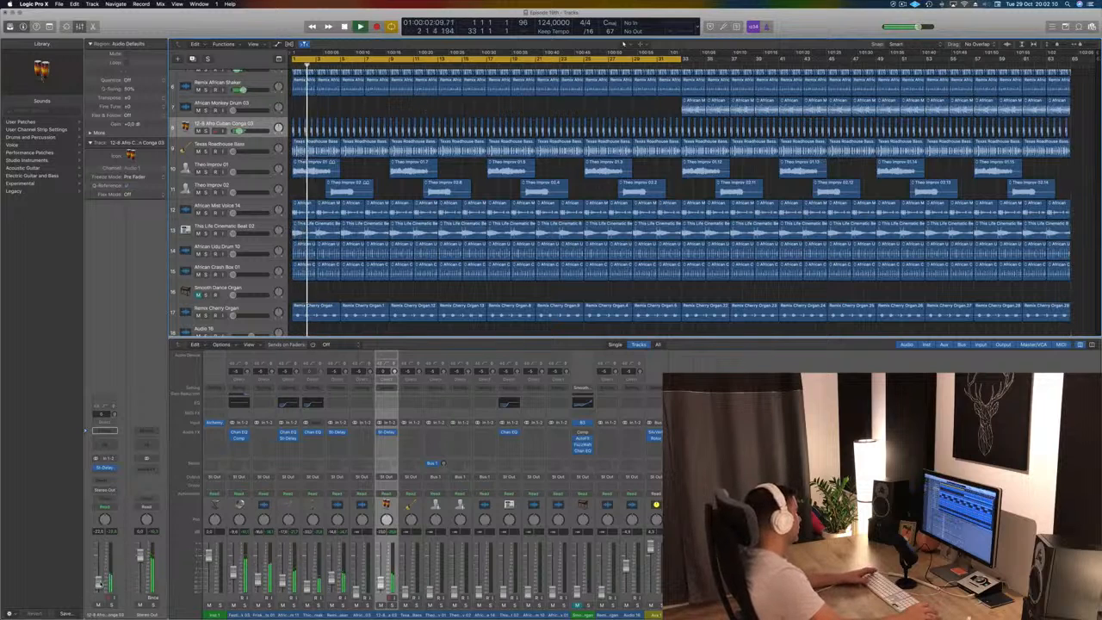
key(Return)
key(space)
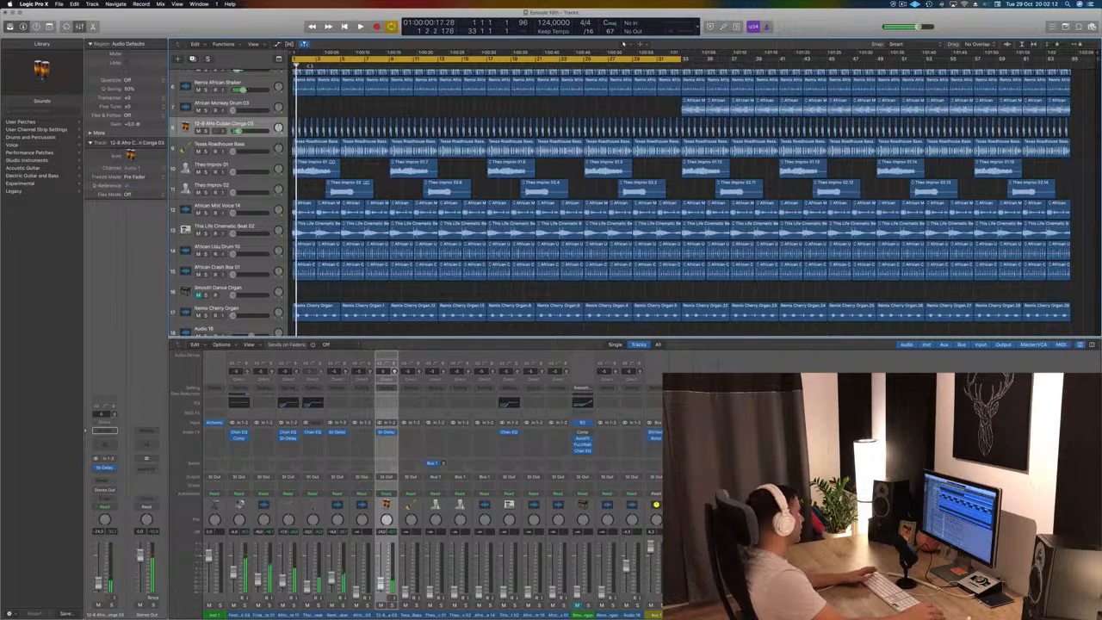
Add a send to Bus 10 at 0 dB on the Festival Kick 03 track and set that bus's aux to No Output
scroll(261, 99, up, 5)
click(262, 98)
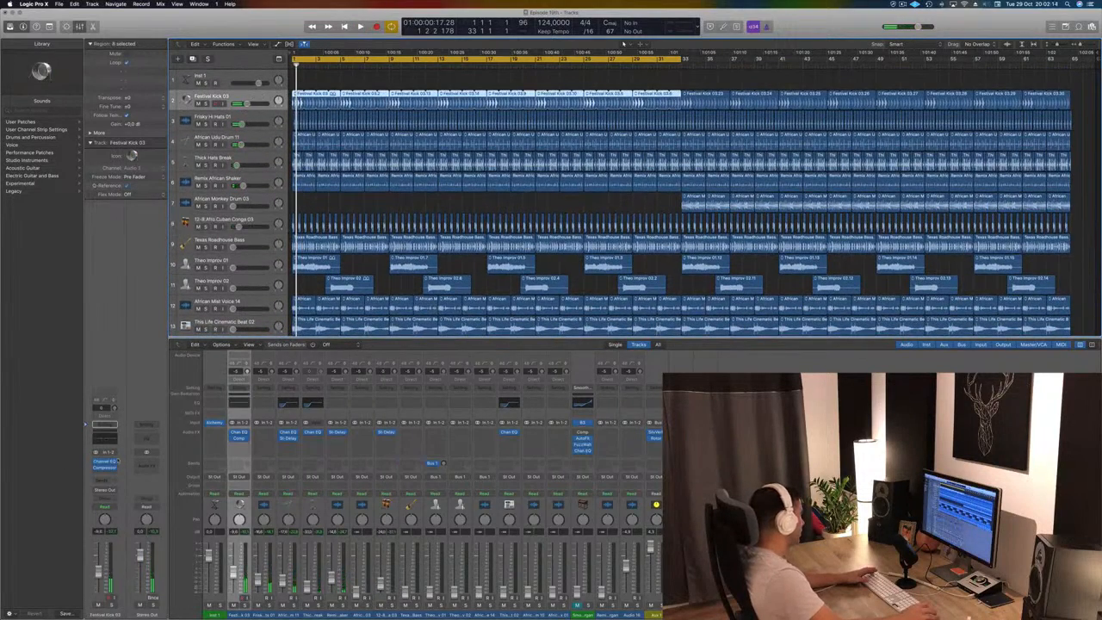
click(105, 488)
mouse_move(120, 496)
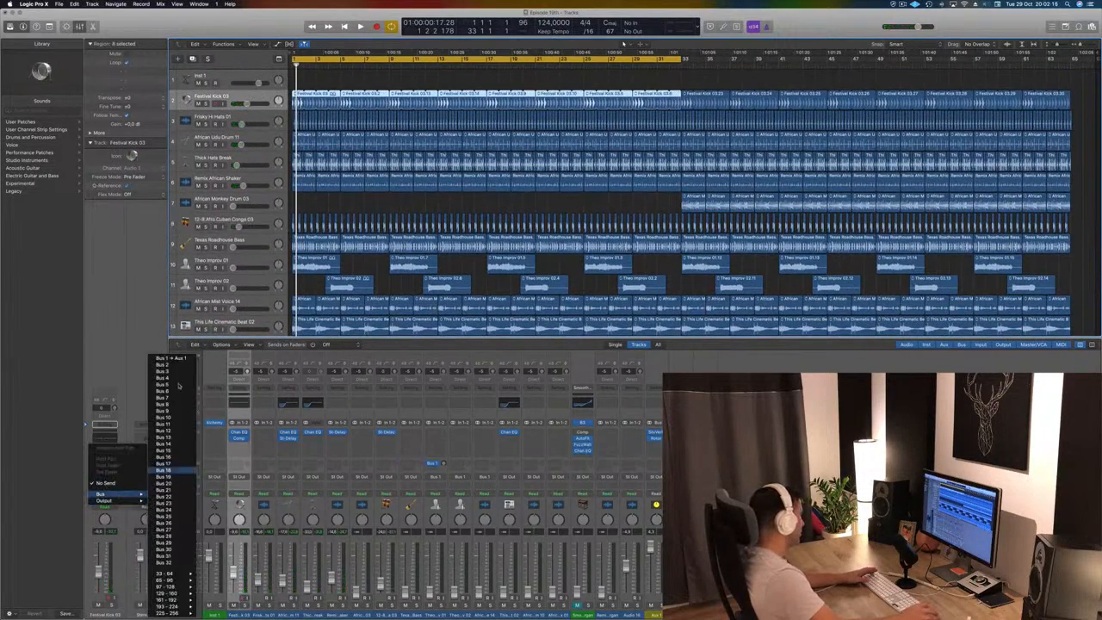
click(170, 417)
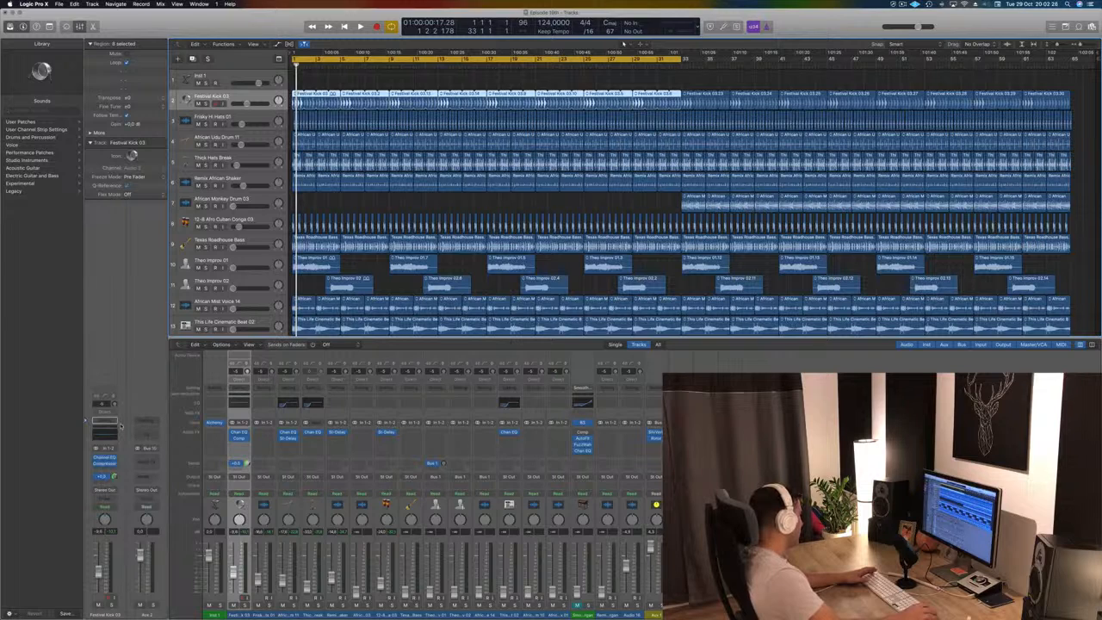
click(146, 490)
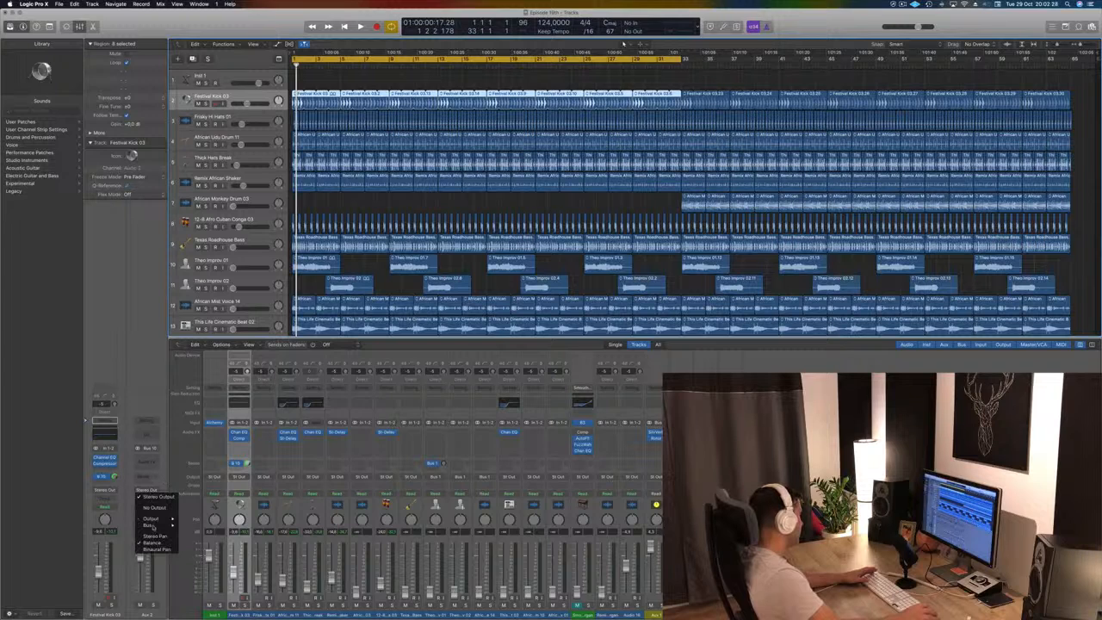
click(153, 509)
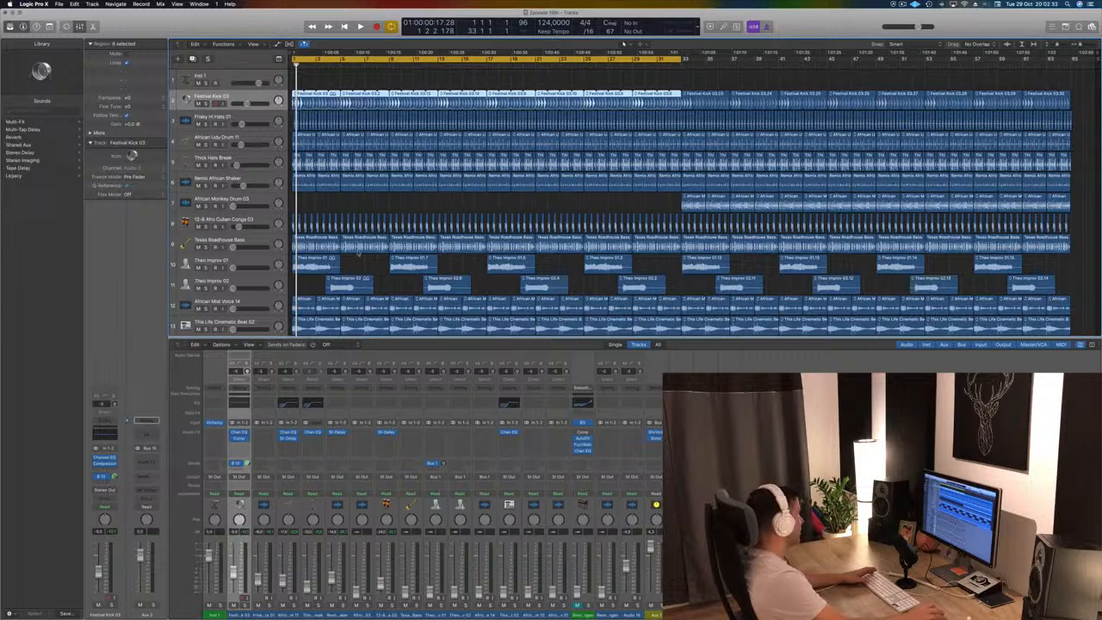
Play from the start and insert a stereo Compressor after the delay on the 12-8 Afro Cuban Conga 03 track
key(space)
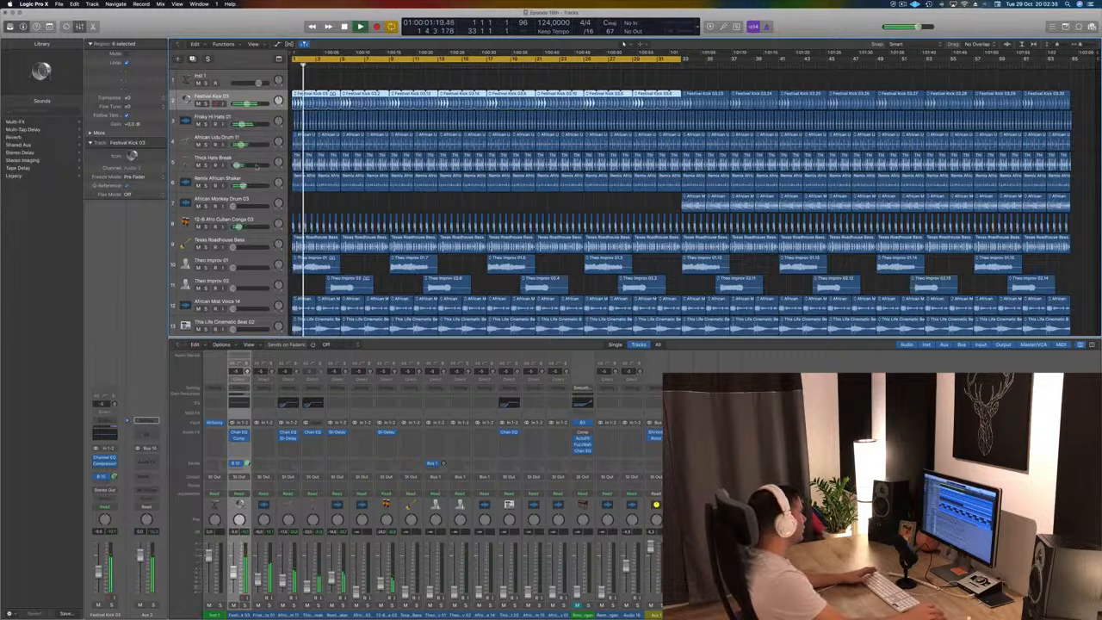
click(264, 219)
key(Return)
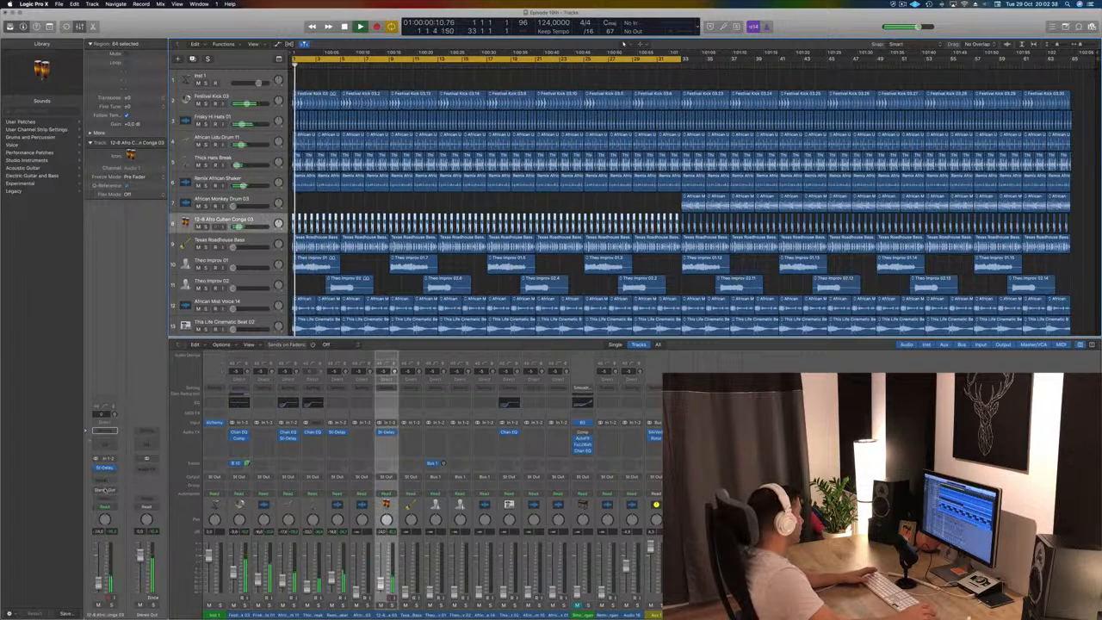
click(110, 471)
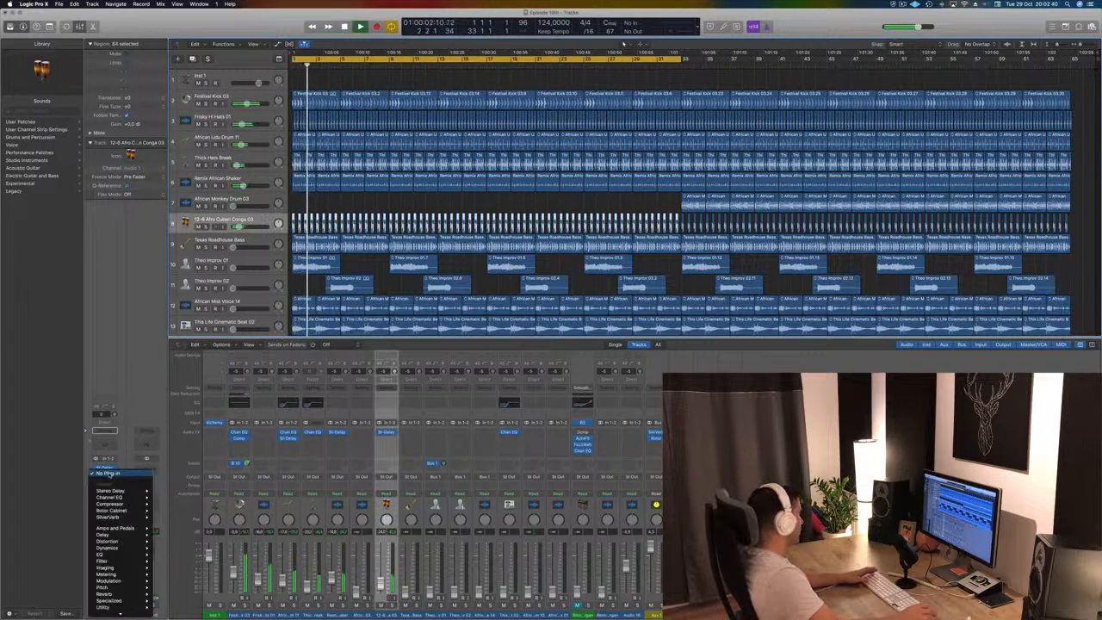
mouse_move(120, 504)
click(170, 504)
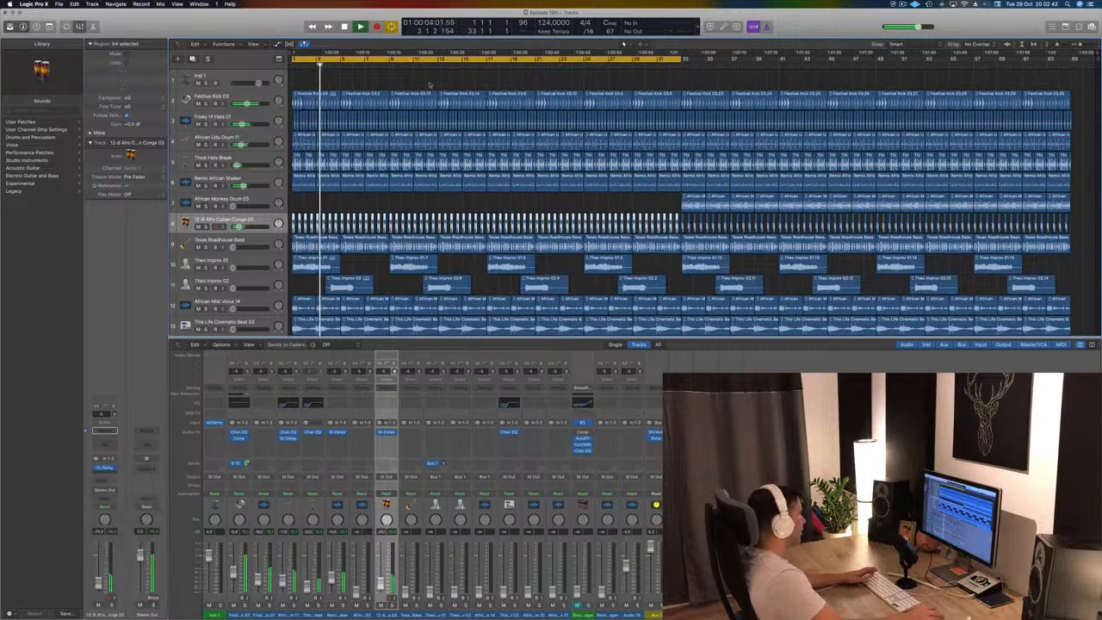
Set the conga compressor's side chain to Bus 10, fed by Festival Kick 03, and move its window clear of the channel strip
click(366, 32)
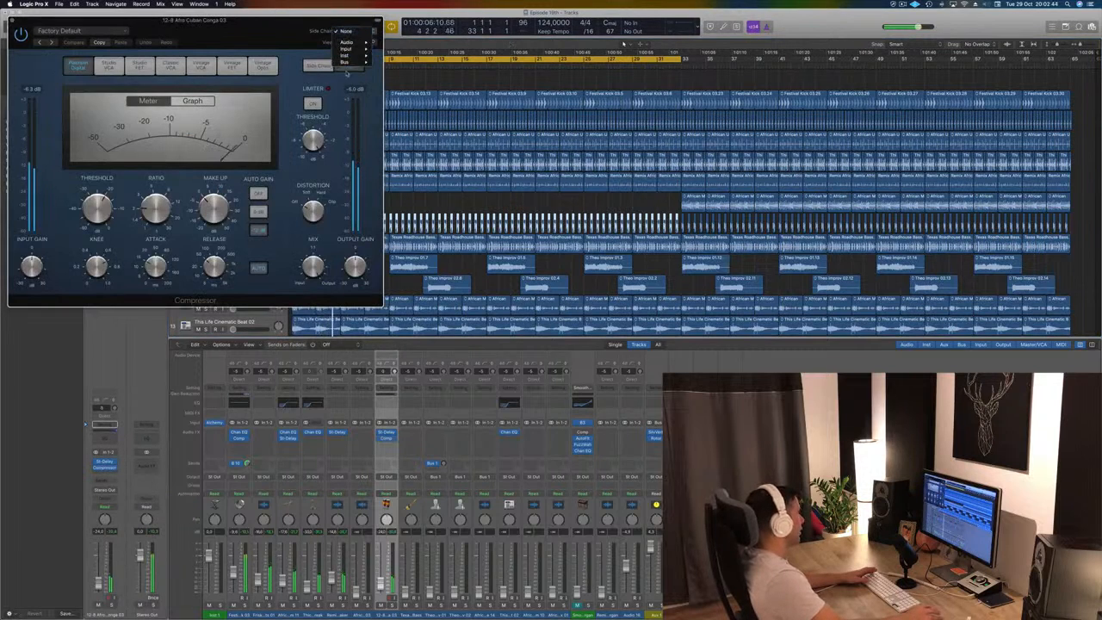
mouse_move(354, 64)
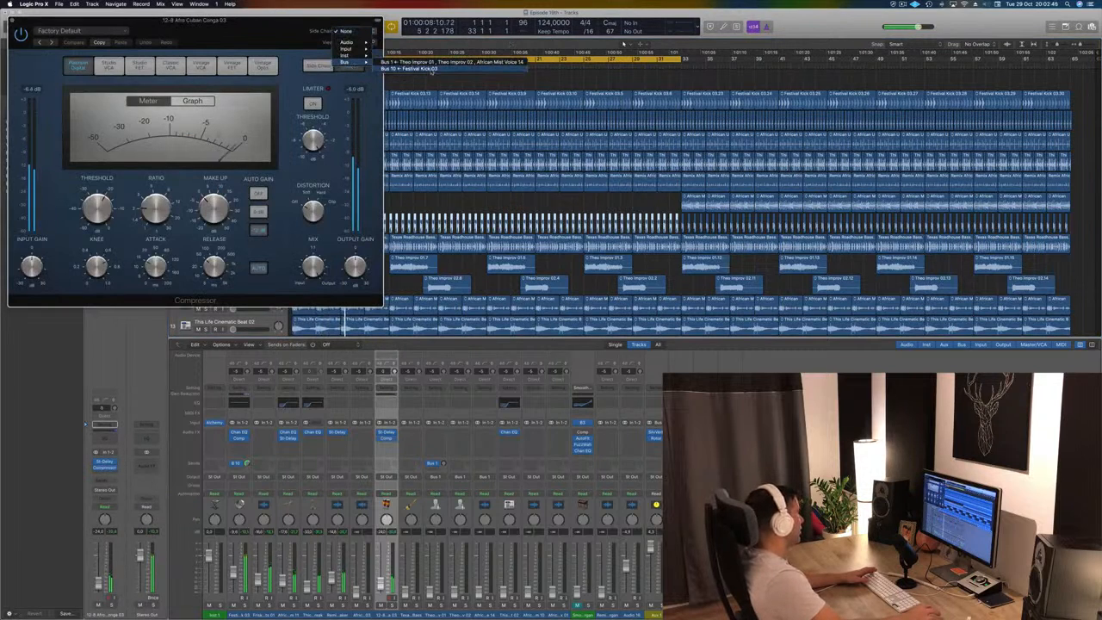
click(429, 69)
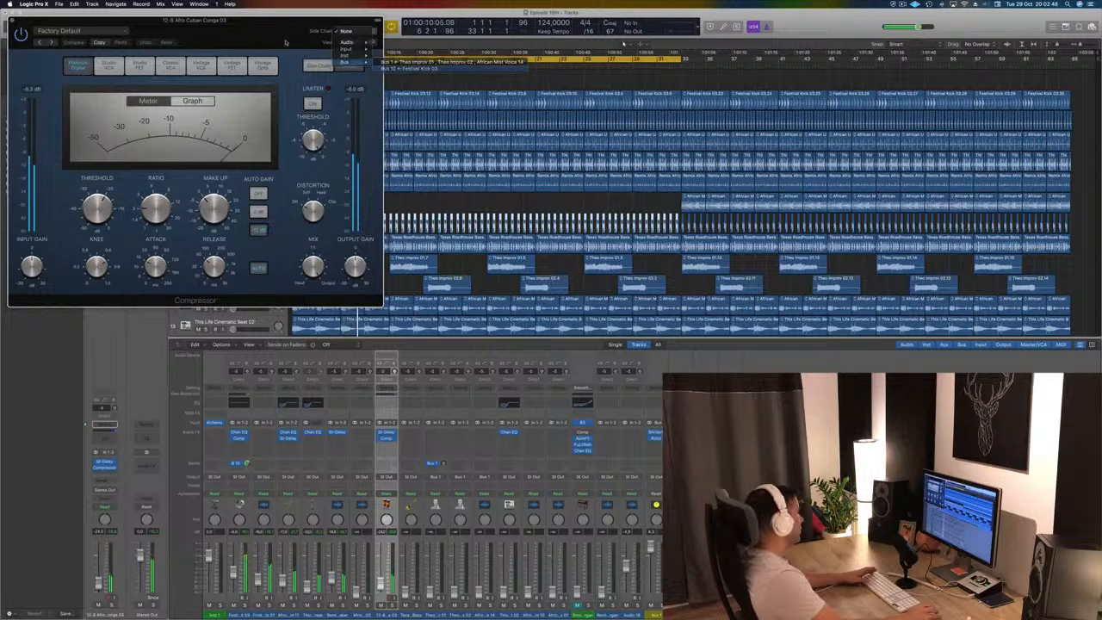
drag(242, 31, 794, 146)
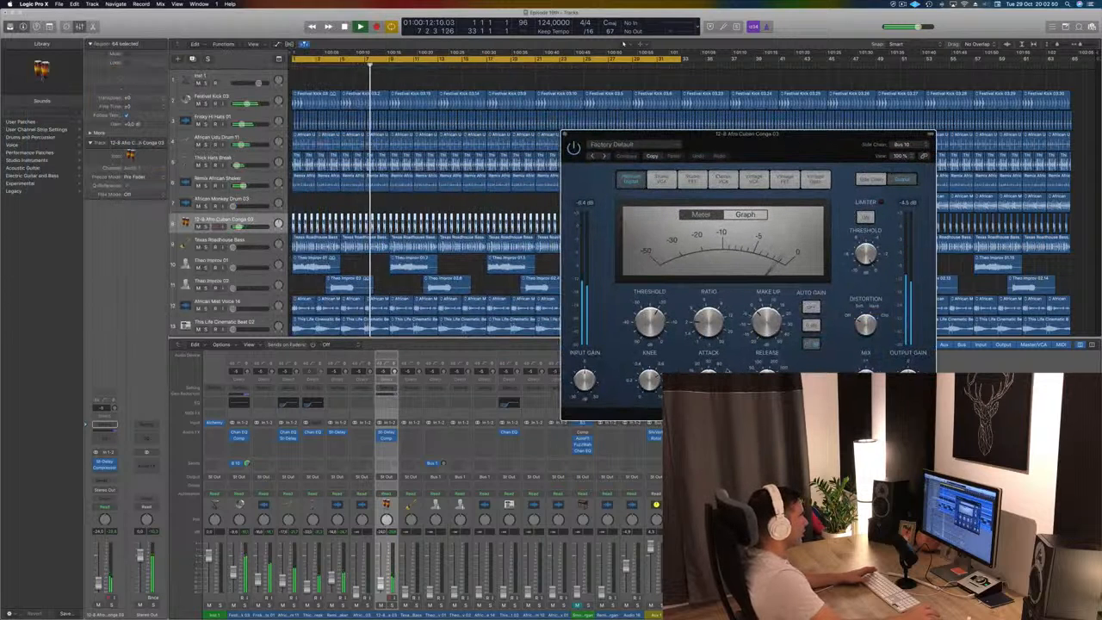
Adjust the conga compressor's attack, lower its threshold and raise its ratio during playback, comparing with the effect bypassed
drag(709, 379, 708, 415)
drag(708, 321, 708, 302)
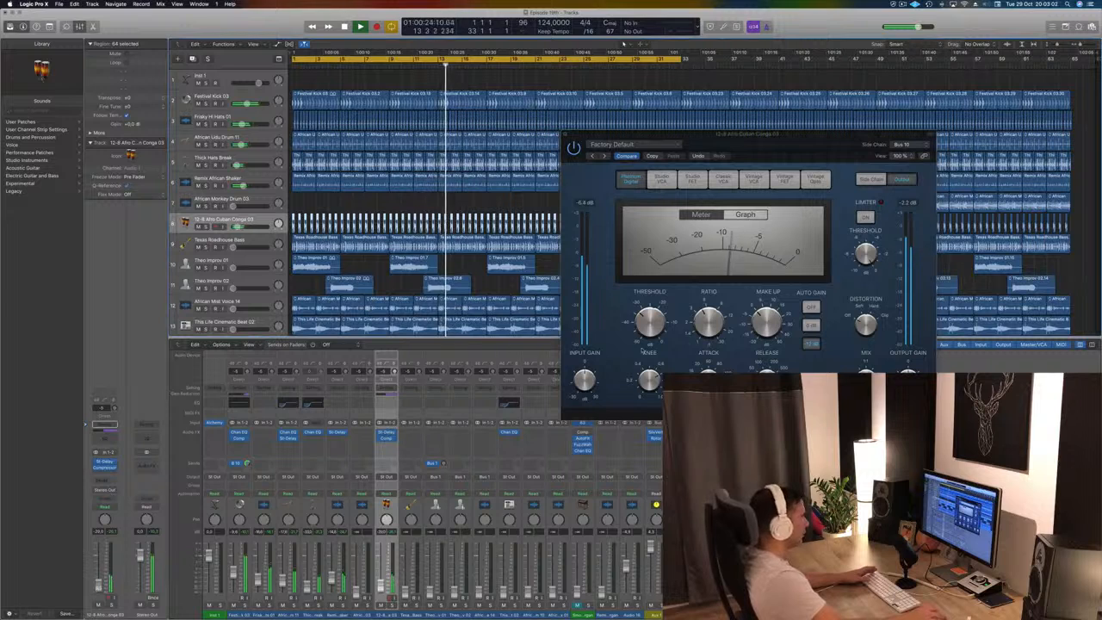
drag(709, 321, 708, 297)
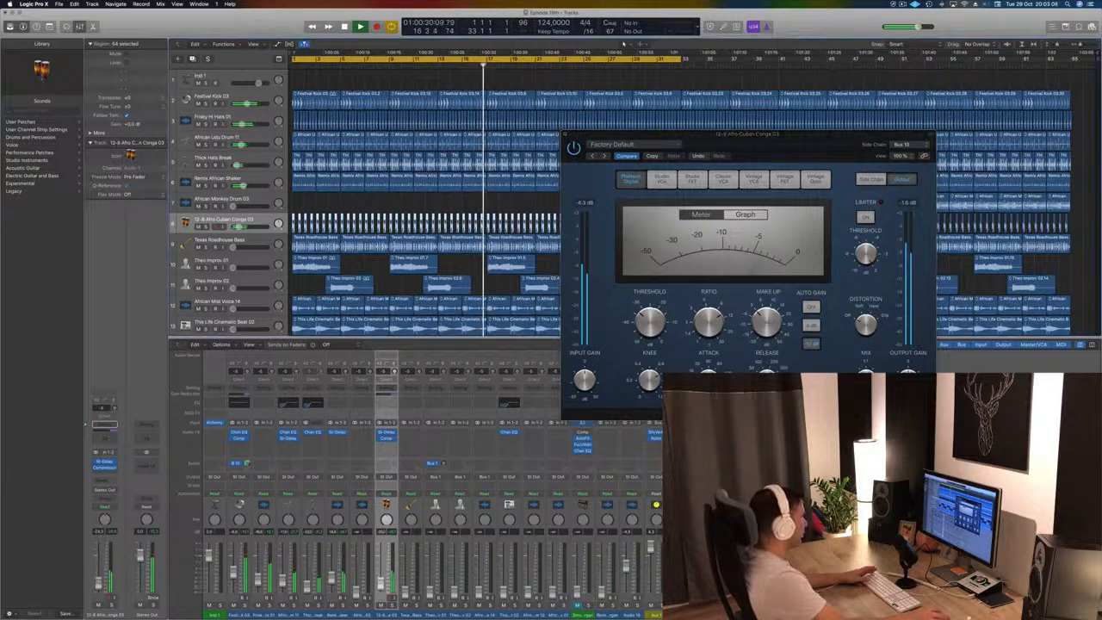
click(574, 148)
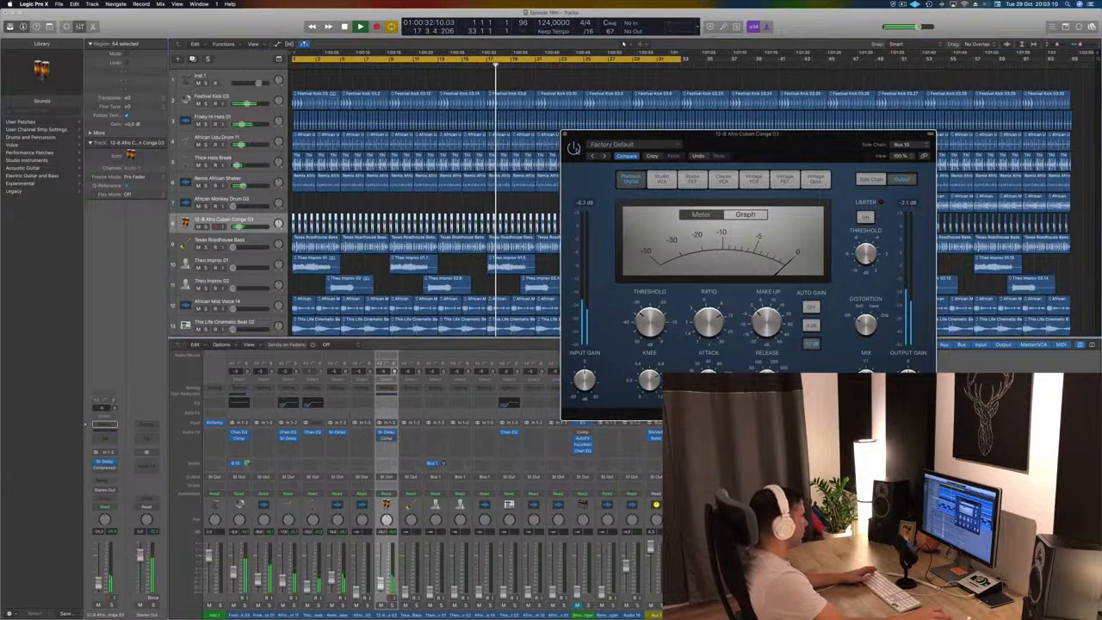
drag(778, 140, 615, 176)
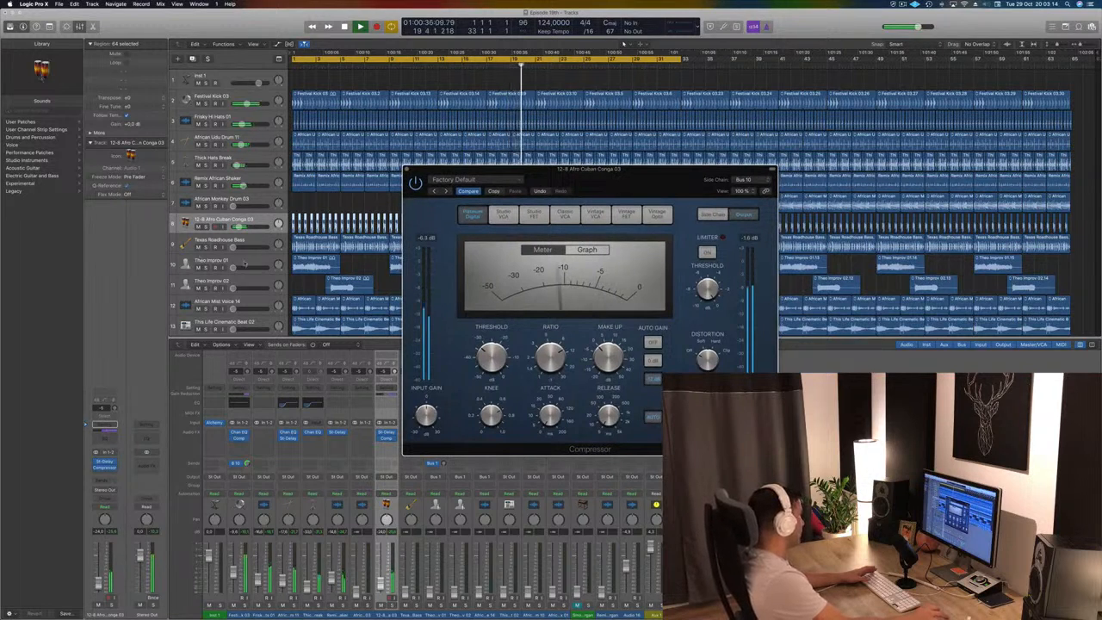
Move the conga's Compressor one insert slot further down below the Stereo Delay and reopen its window
click(97, 462)
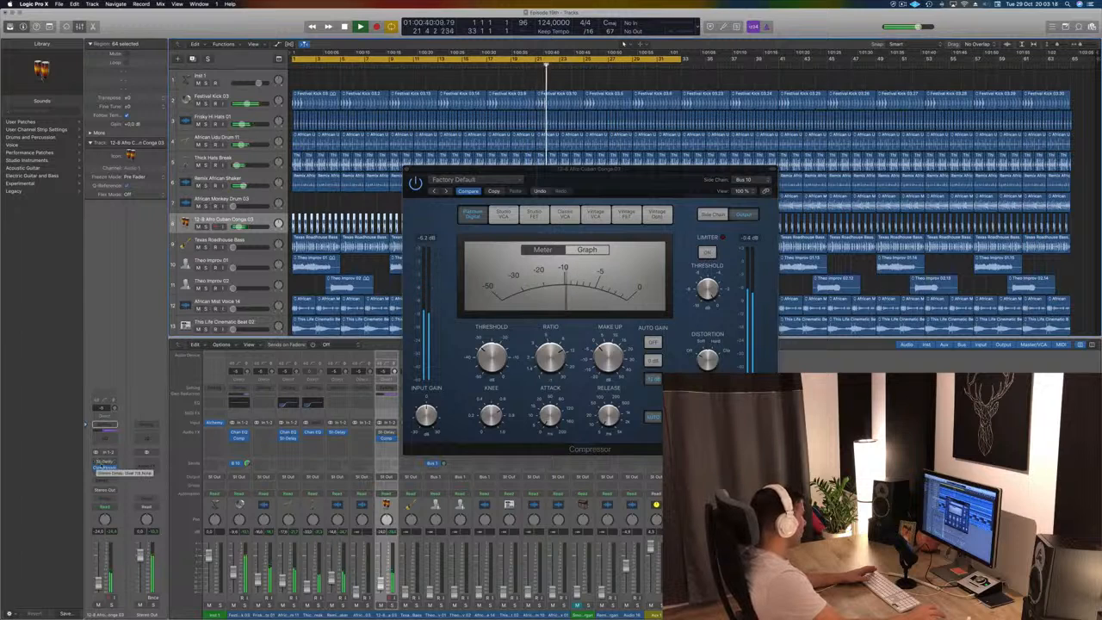
right_click(102, 465)
click(97, 463)
click(96, 462)
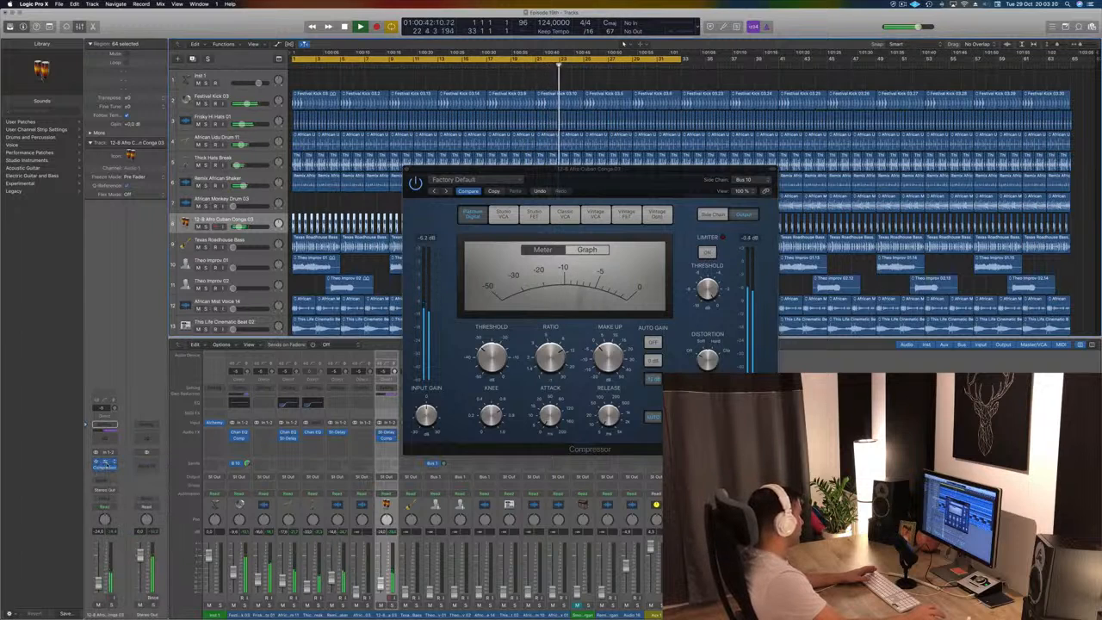
drag(104, 474, 104, 475)
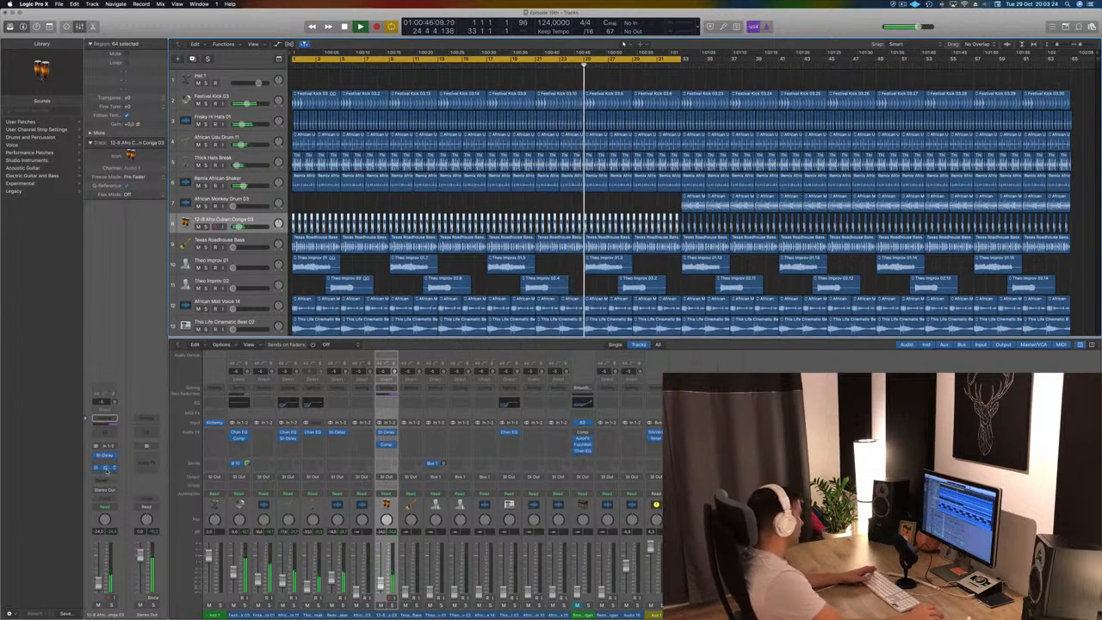
click(104, 467)
drag(253, 37, 860, 177)
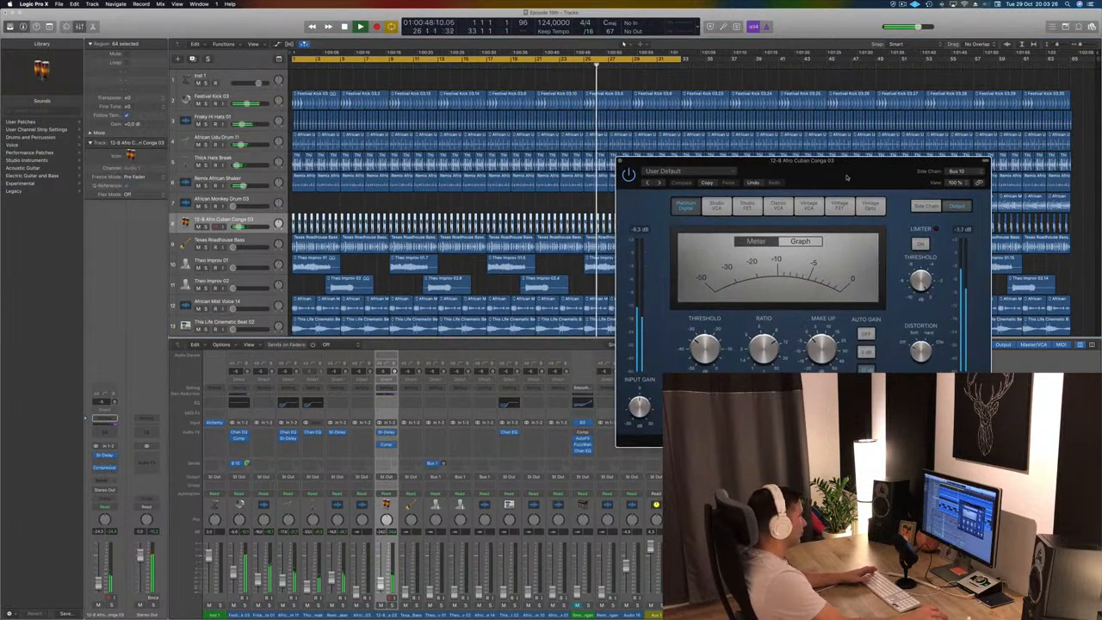
Load the Dual 1\8 Note Triplet preset in the conga's Stereo Delay, lower the track's level and close both plug-in windows
click(104, 455)
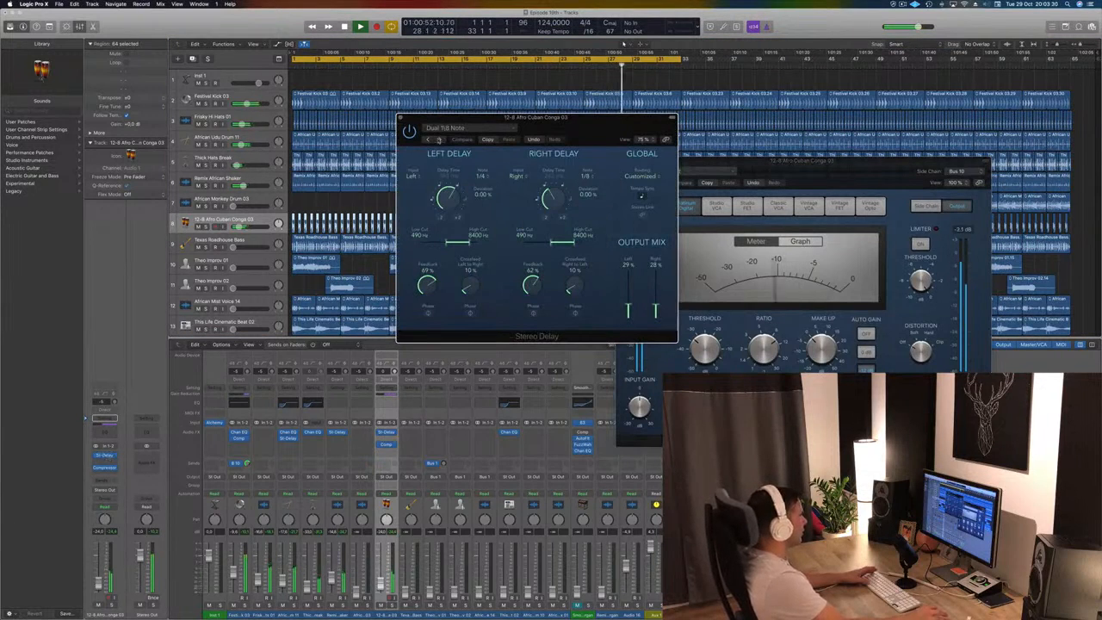
click(426, 140)
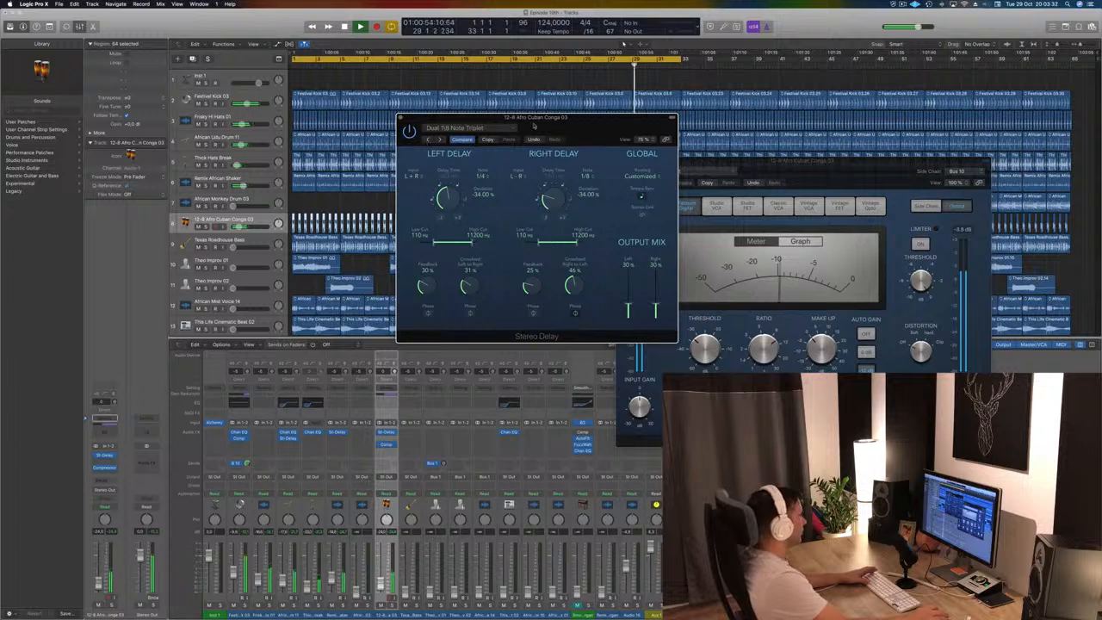
drag(534, 127, 497, 191)
click(363, 183)
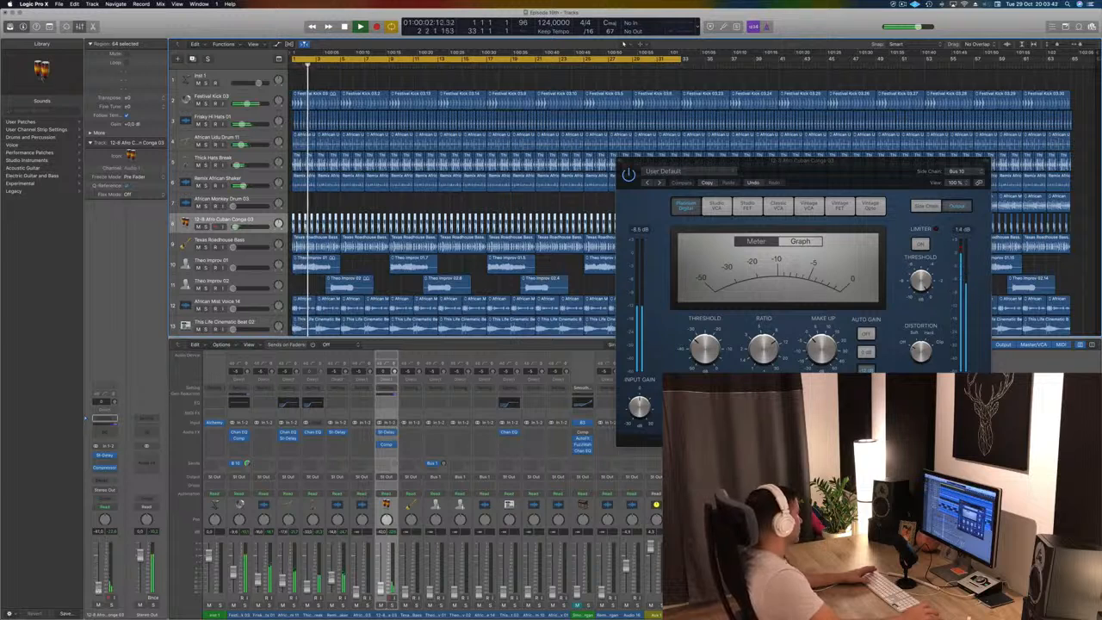
drag(826, 176, 741, 185)
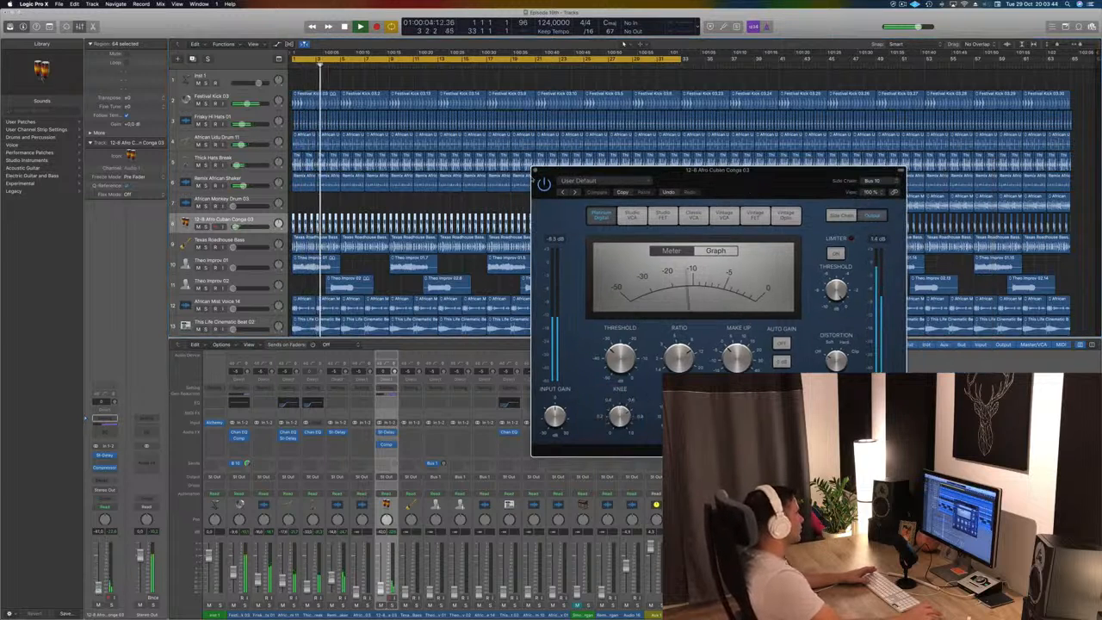
key(super+w)
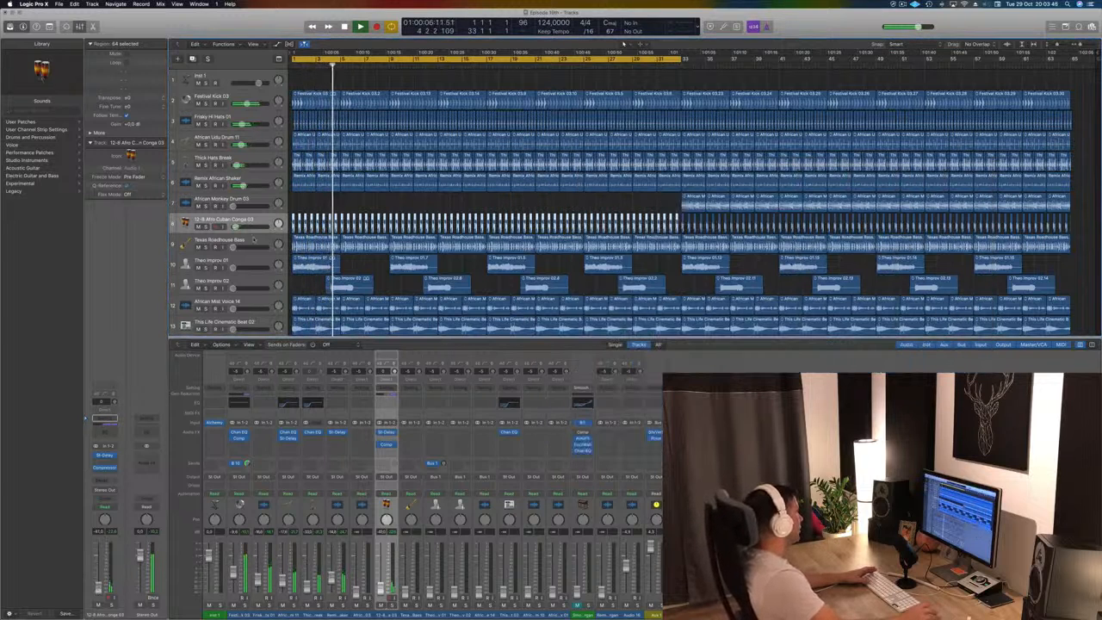
Raise the Texas Roadhouse Bass track's level during playback and insert a stereo Compressor on it
click(253, 239)
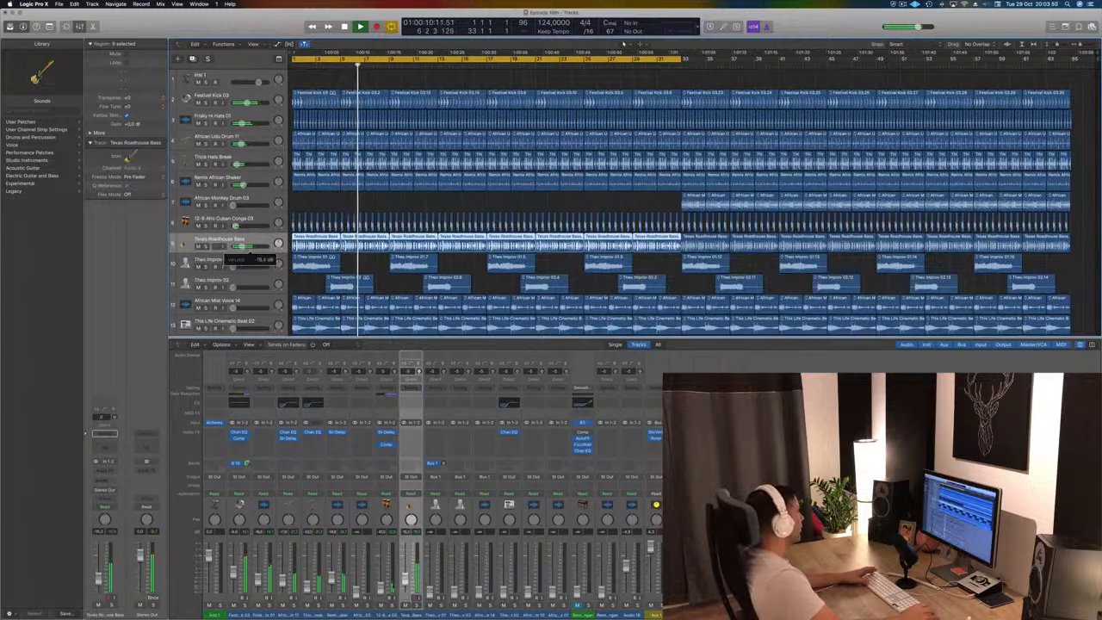
click(103, 472)
mouse_move(135, 491)
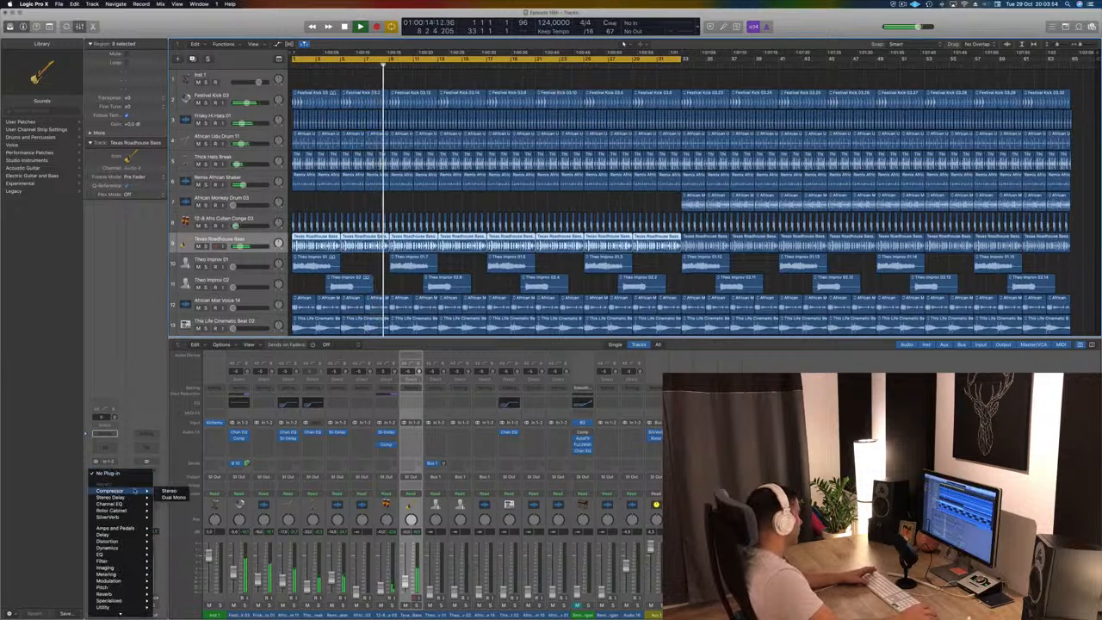
click(170, 491)
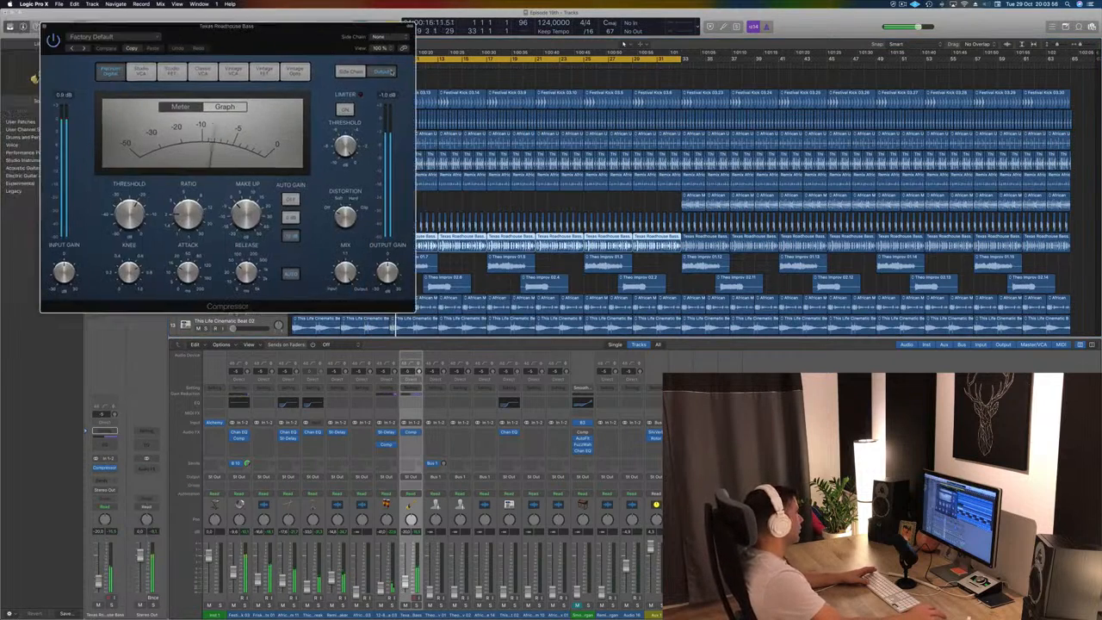
Adjust the bass track's Compressor during playback, close its window and replay the song from the beginning
drag(343, 85, 572, 142)
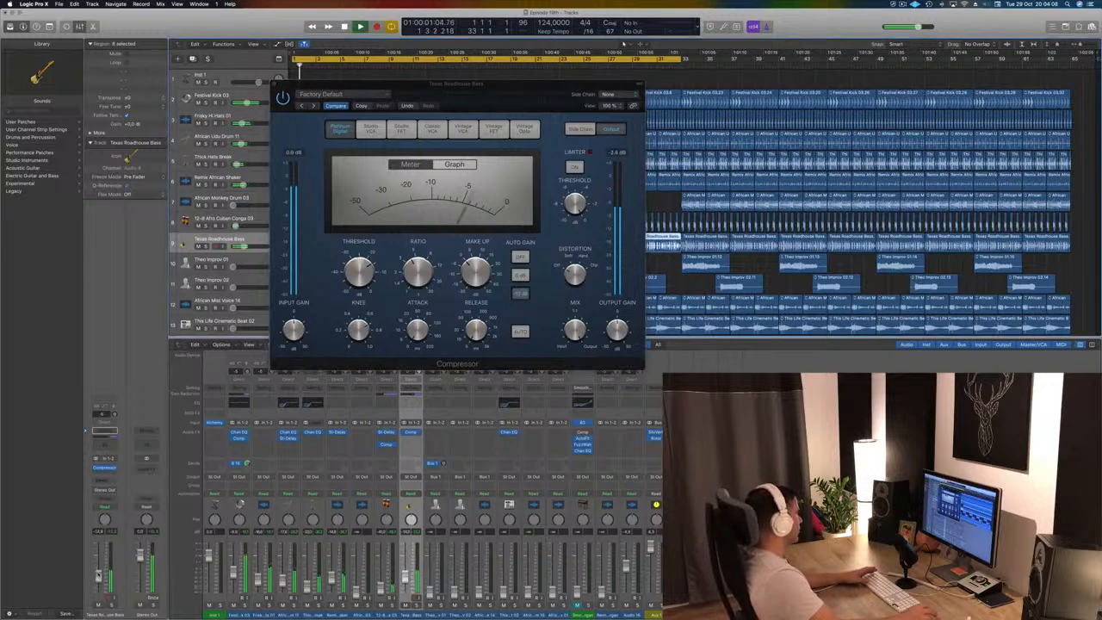
drag(510, 89, 675, 224)
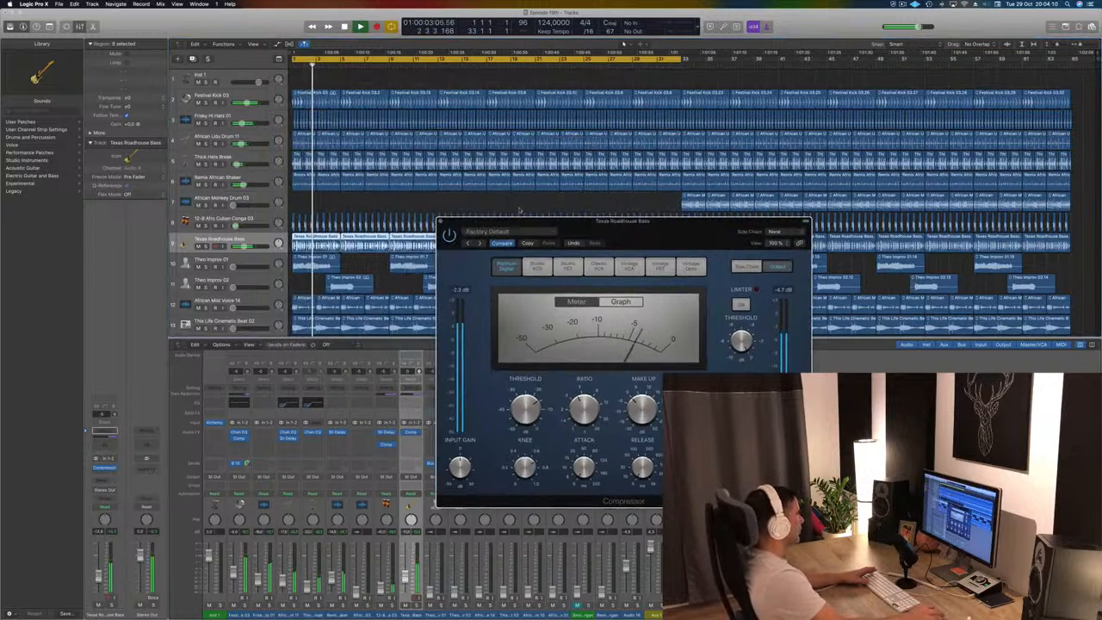
click(441, 219)
key(Return)
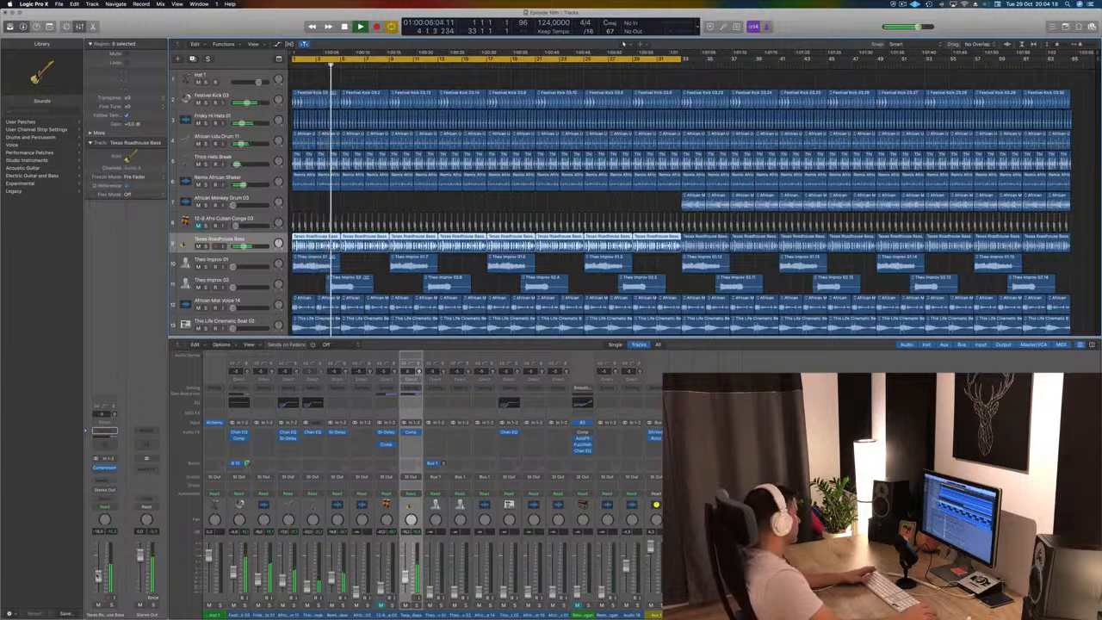
key(Return)
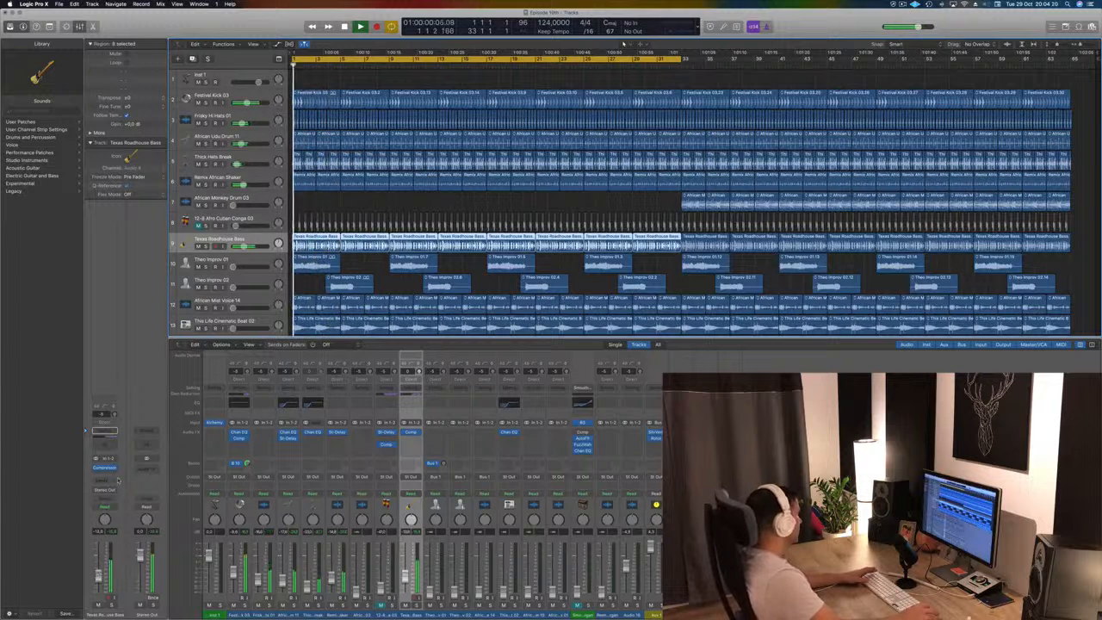
Insert a stereo Pedalboard below the Compressor on the Texas Roadhouse Bass track and add the yellow and orange pedal to it
click(107, 475)
mouse_move(133, 500)
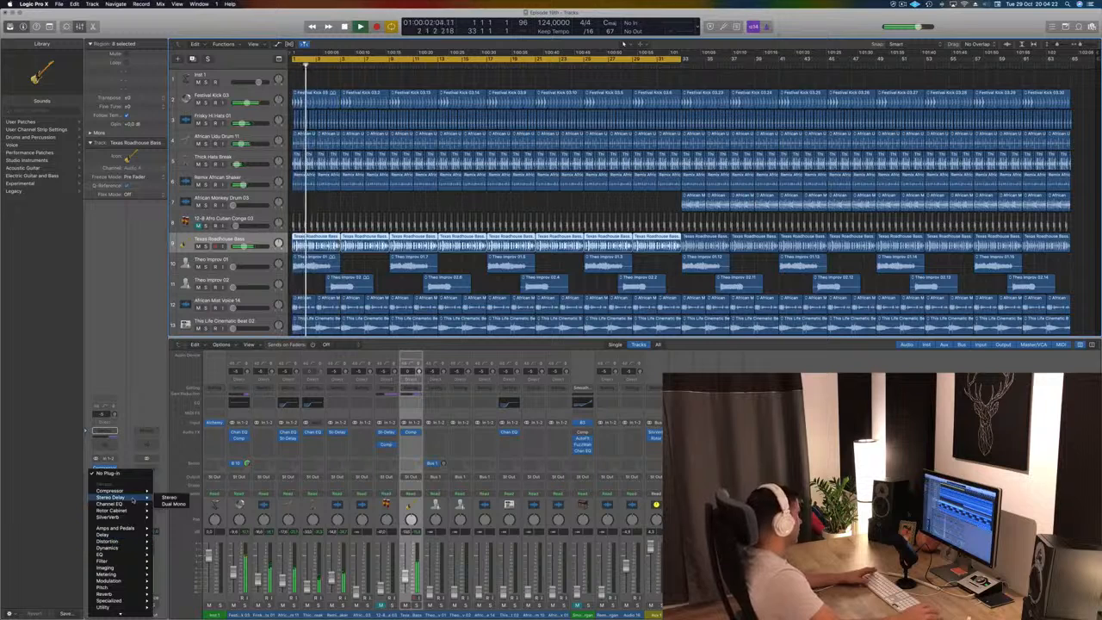
mouse_move(116, 528)
mouse_move(169, 527)
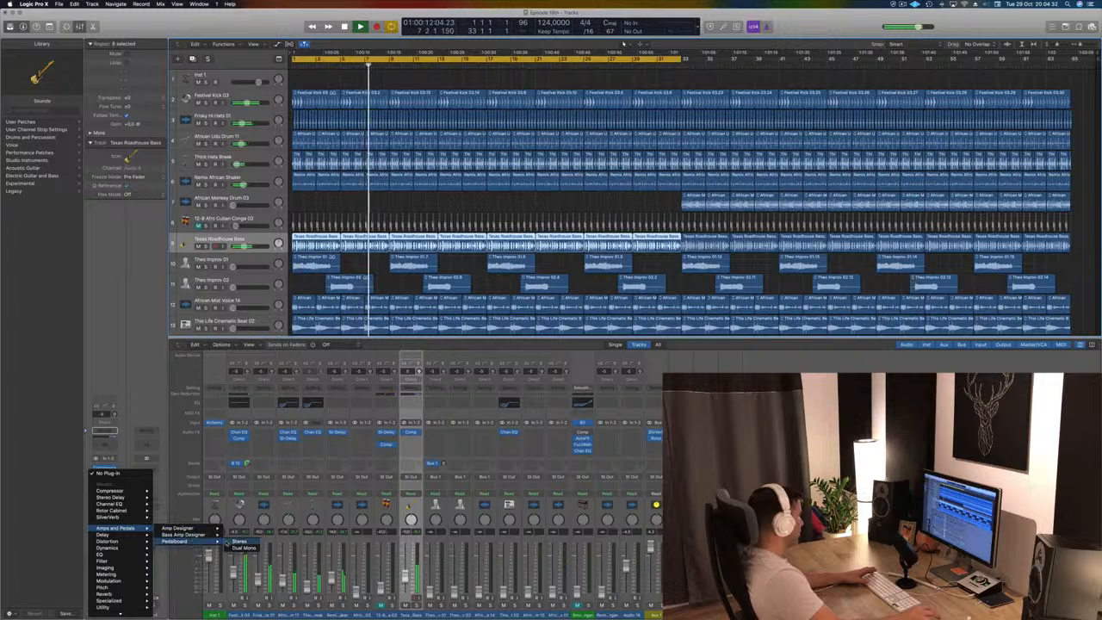
click(234, 540)
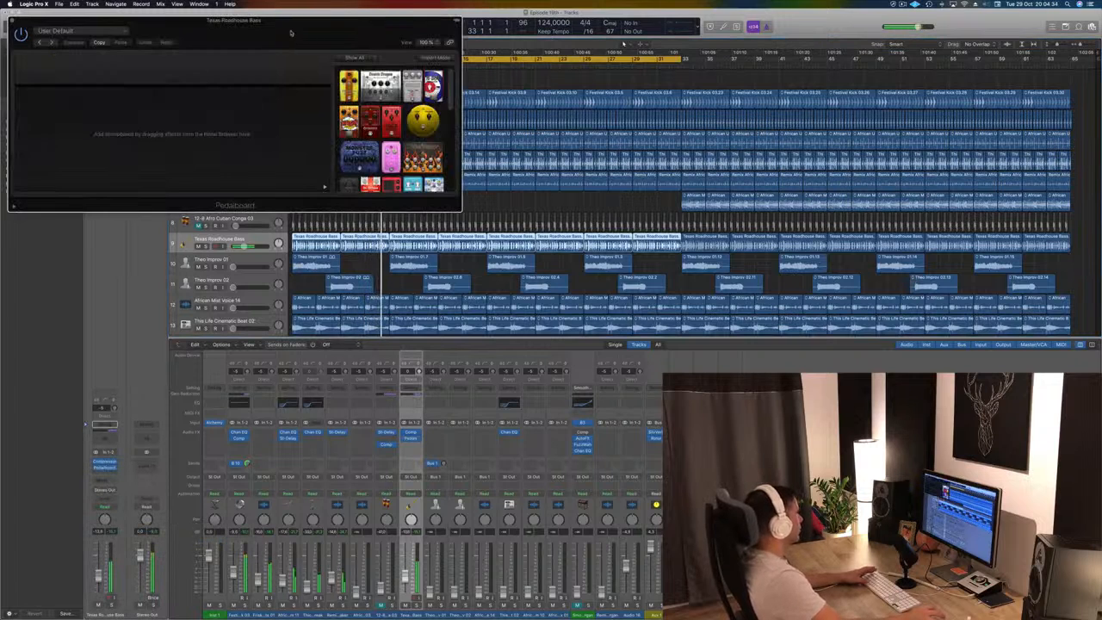
drag(291, 33, 539, 81)
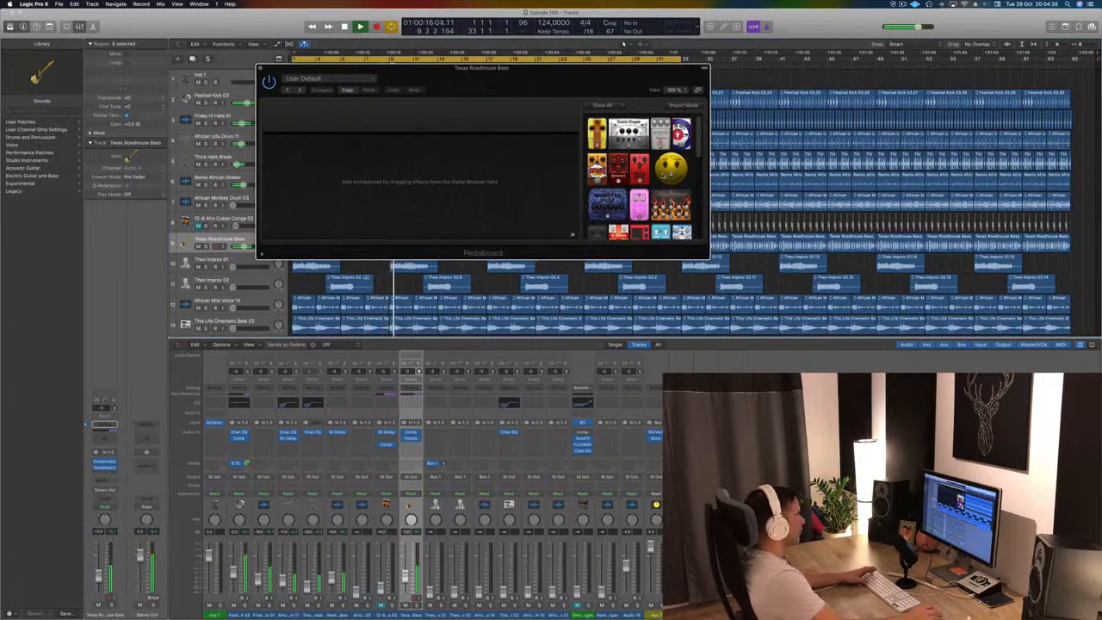
drag(499, 182, 497, 184)
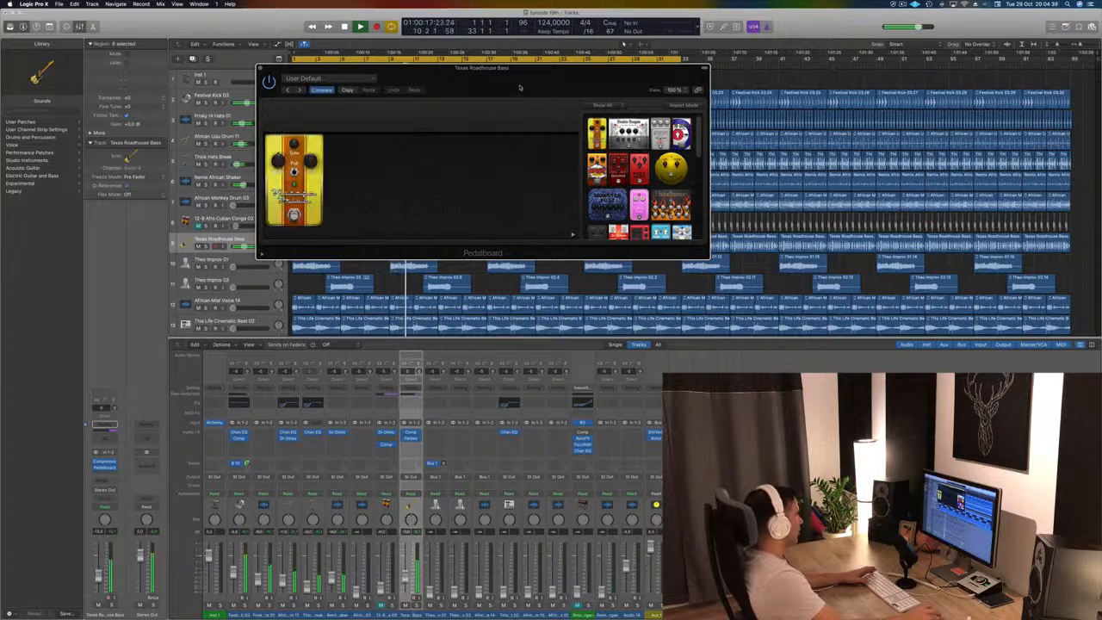
drag(482, 67, 499, 159)
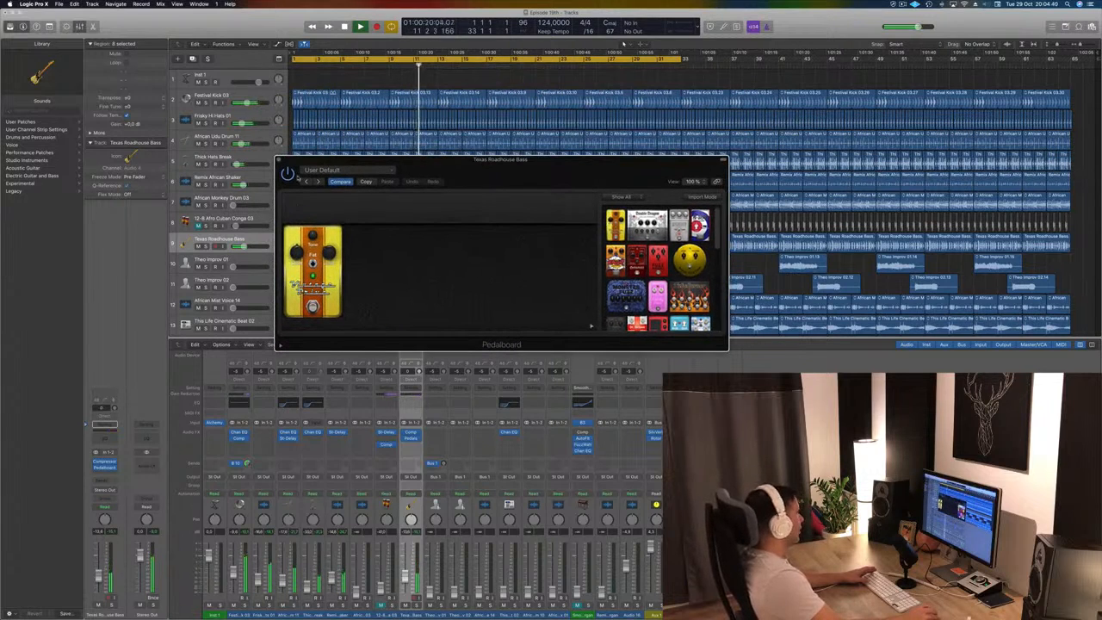
Load the Basic Candy fuzz preset in the bass track's Pedalboard
click(344, 169)
mouse_move(374, 318)
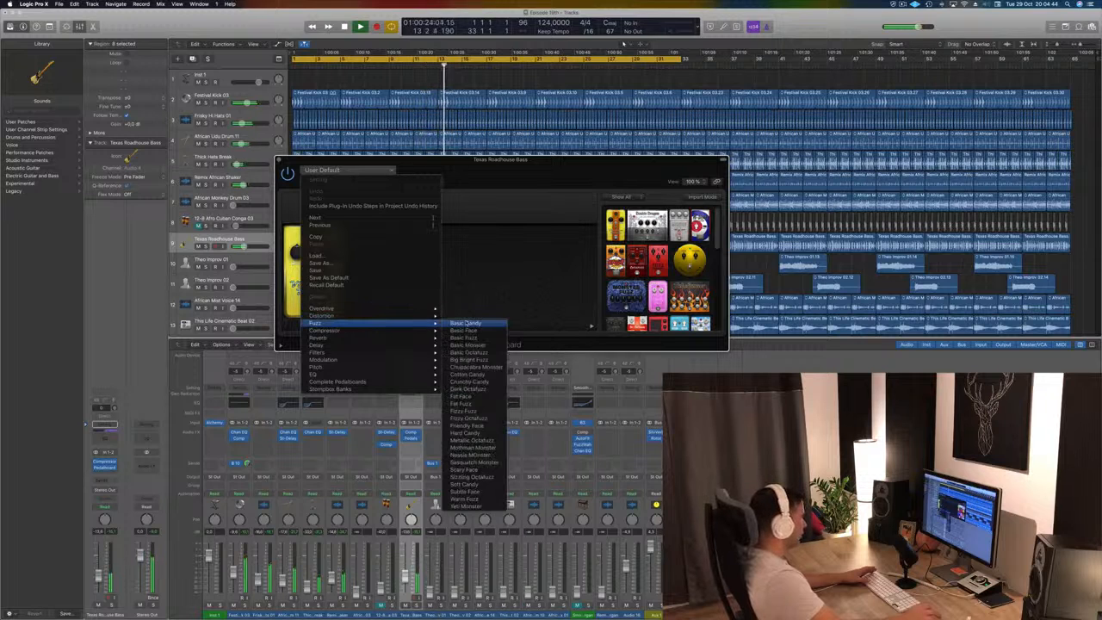
click(466, 324)
drag(530, 171, 693, 165)
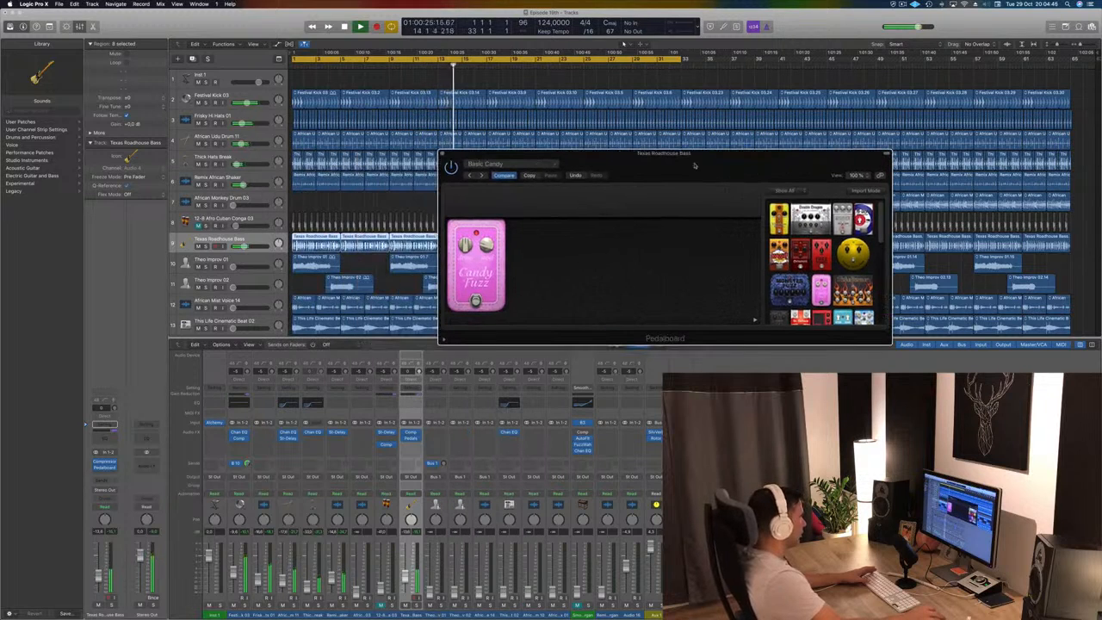
Audition the following fuzz presets one by one up to Cotton Candy, then close the Pedalboard window
click(482, 177)
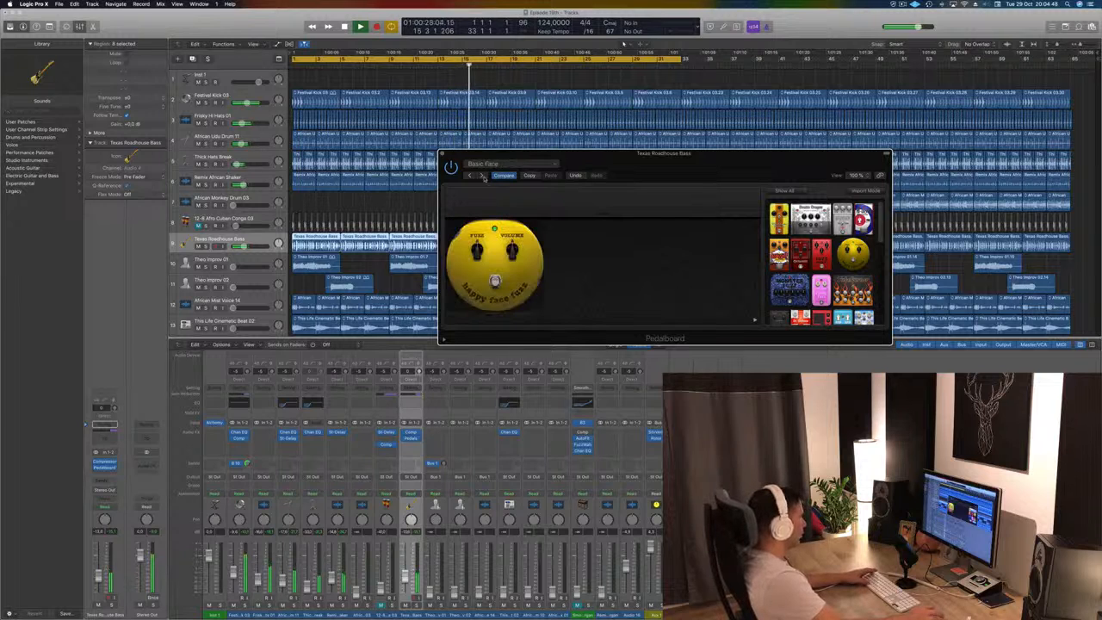
click(483, 177)
click(483, 177)
drag(493, 182, 313, 198)
click(302, 189)
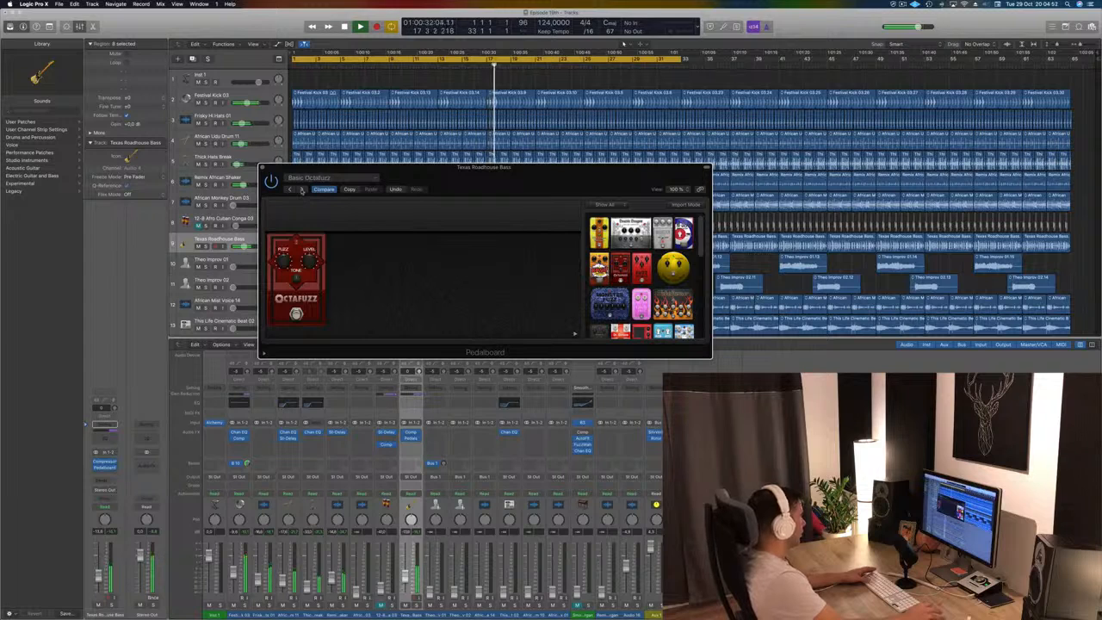
click(302, 189)
click(302, 190)
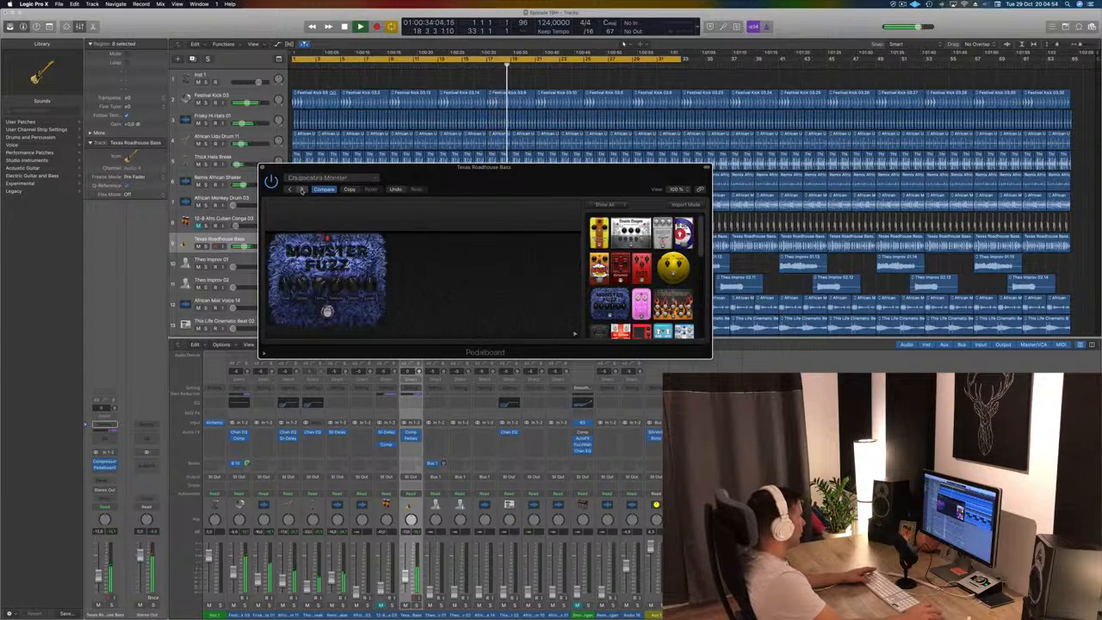
click(303, 190)
drag(494, 179, 490, 180)
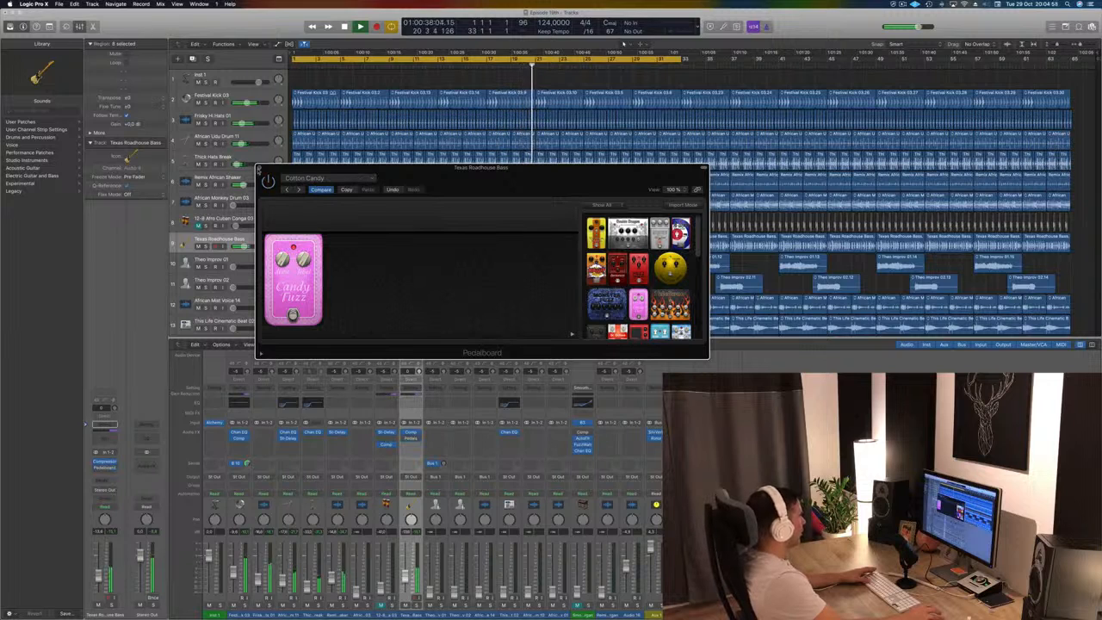
click(260, 169)
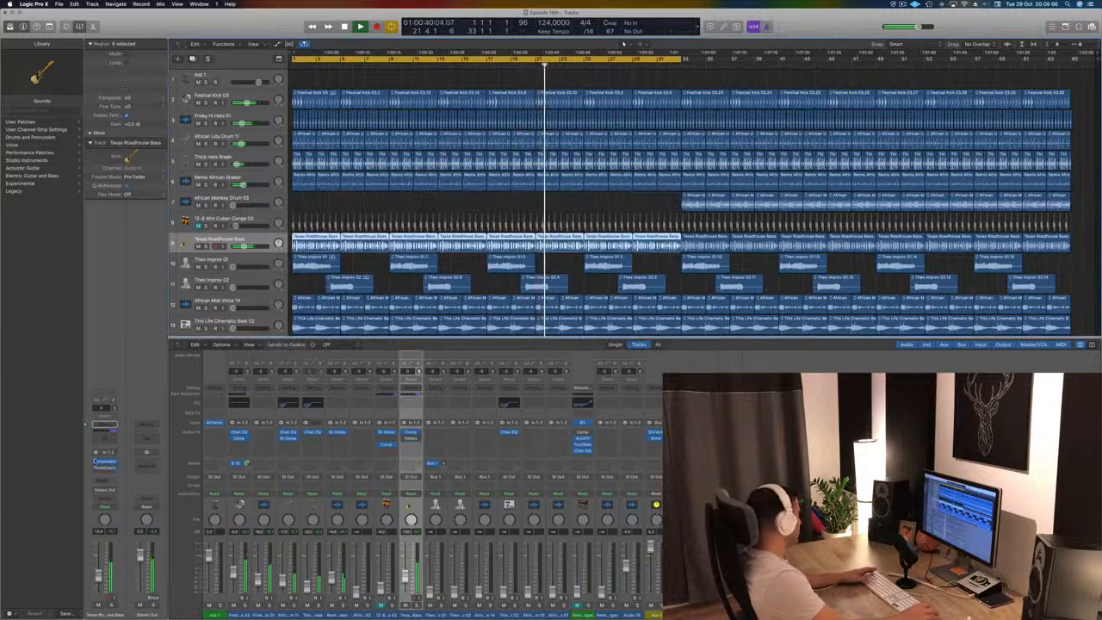
Stop playback, reopen the bass track's Compressor window and resume playback
key(space)
click(113, 465)
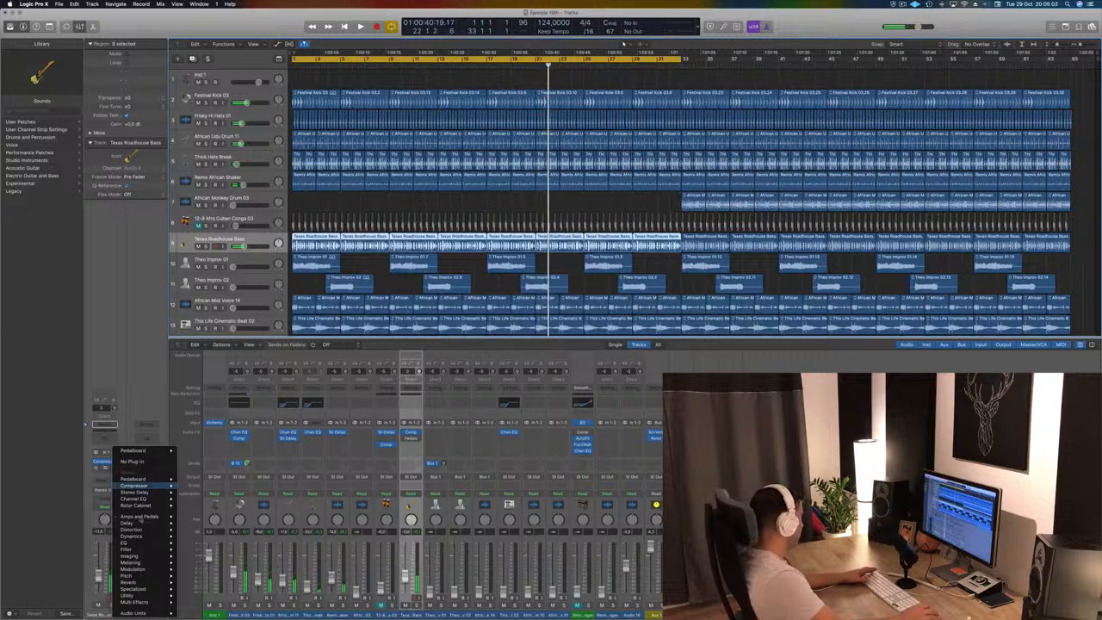
click(110, 462)
click(103, 462)
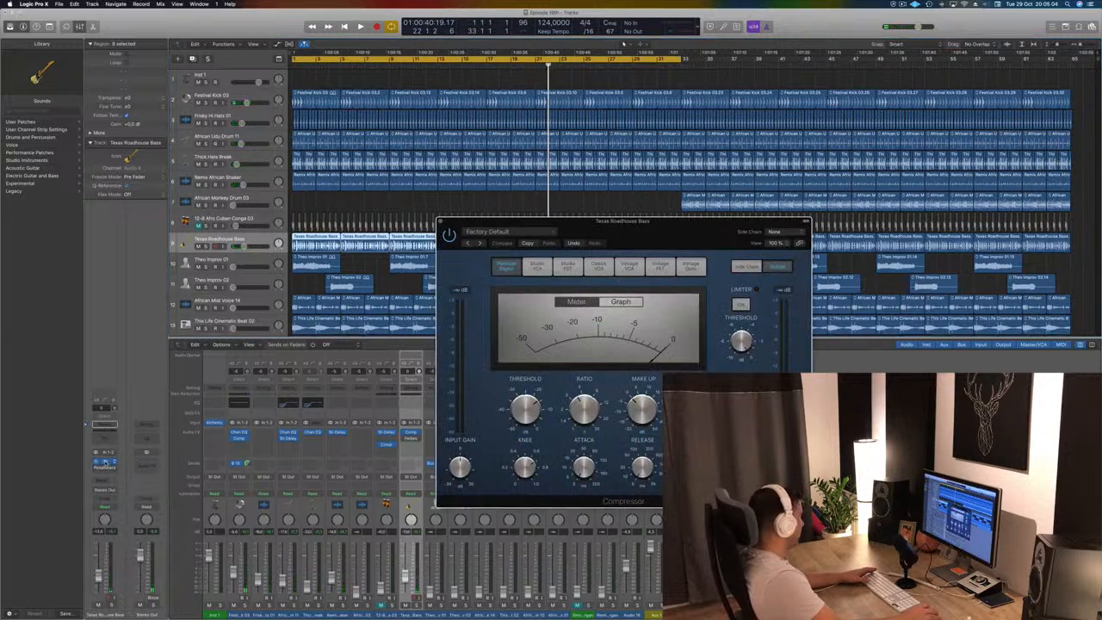
key(space)
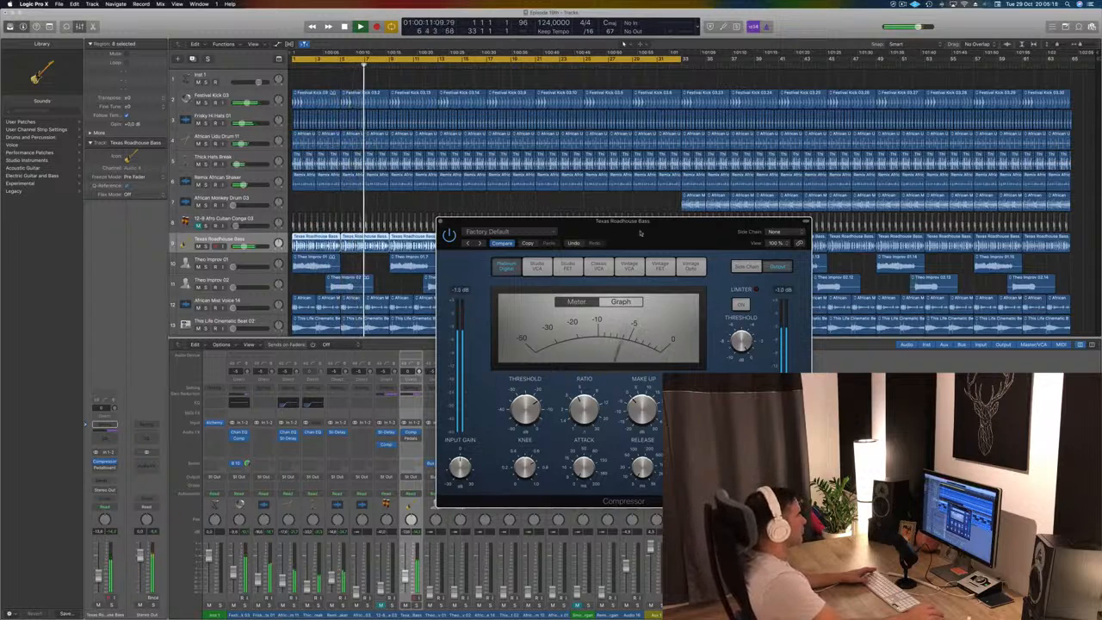
Restart playback from the beginning and switch the bass track's Compressor to the Vintage Opto model
drag(640, 233, 882, 136)
key(Return)
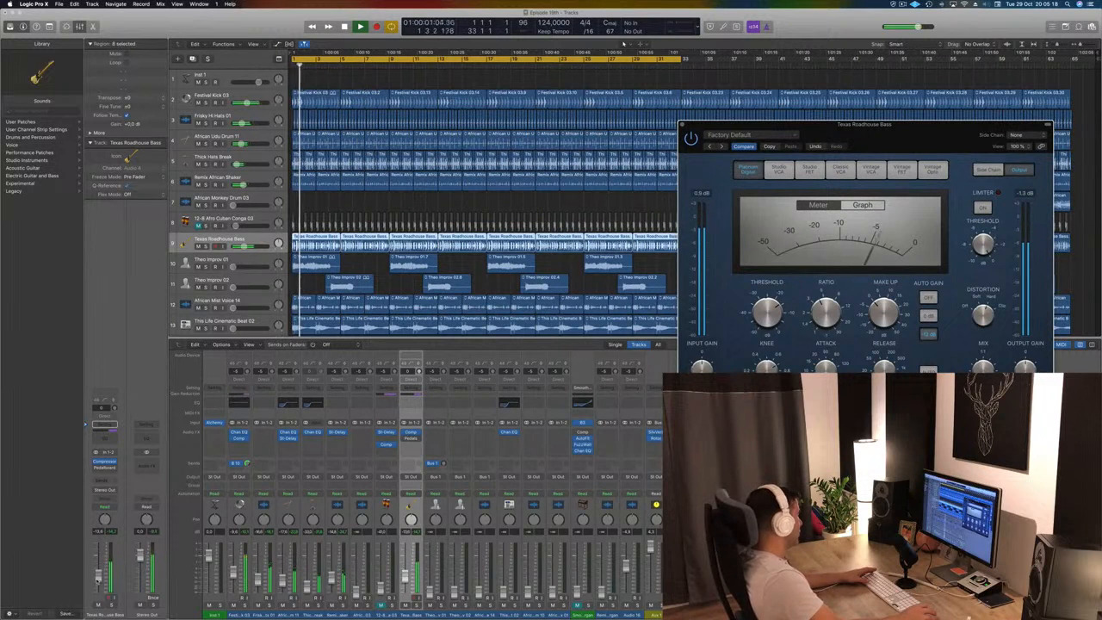
drag(909, 134, 707, 164)
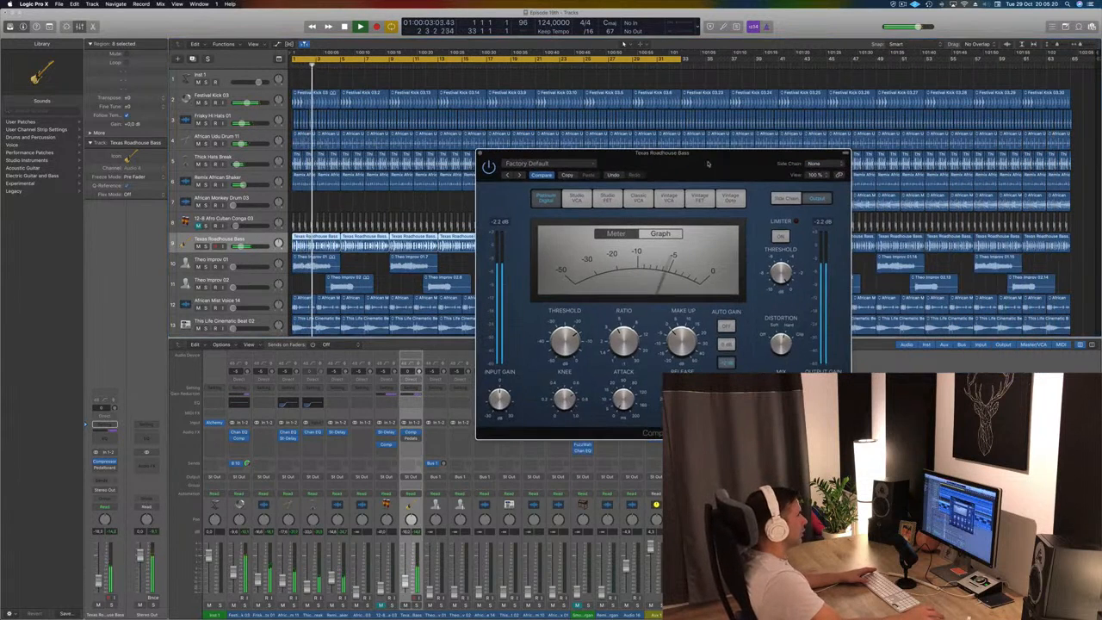
click(727, 198)
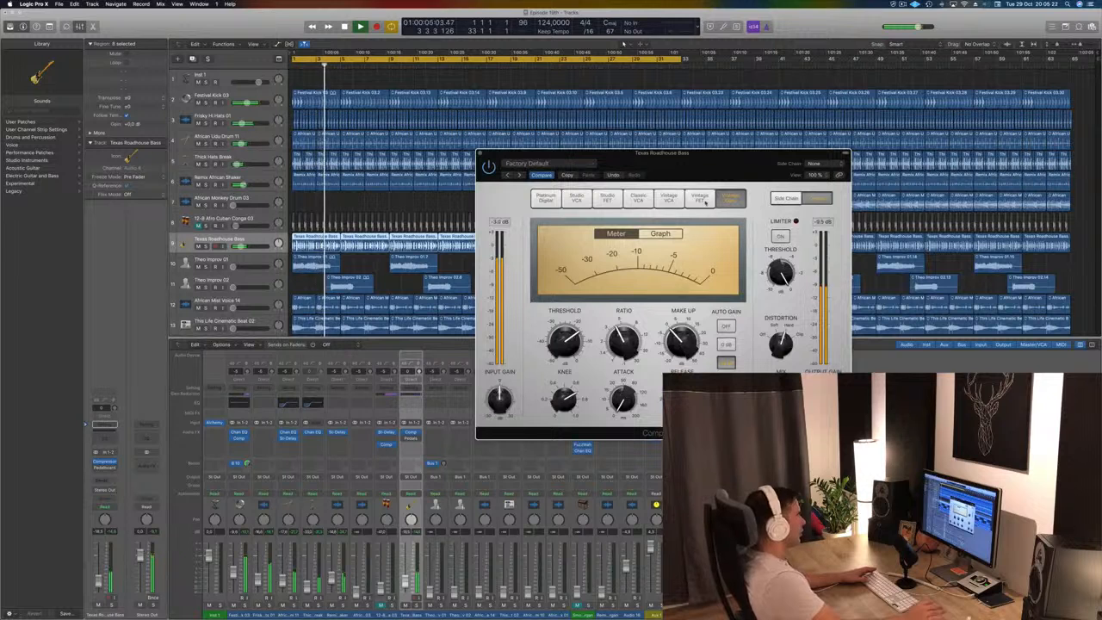
drag(745, 159, 709, 164)
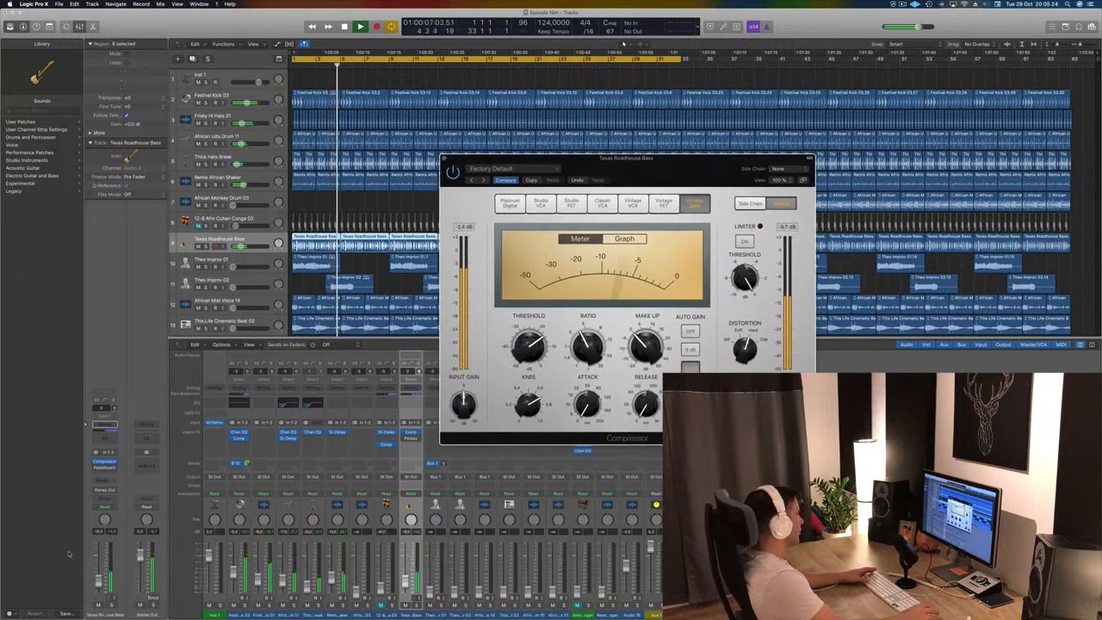
Raise the bass track's level slightly, set the Compressor's distortion to Soft and hide the plug-in window
drag(98, 583, 97, 577)
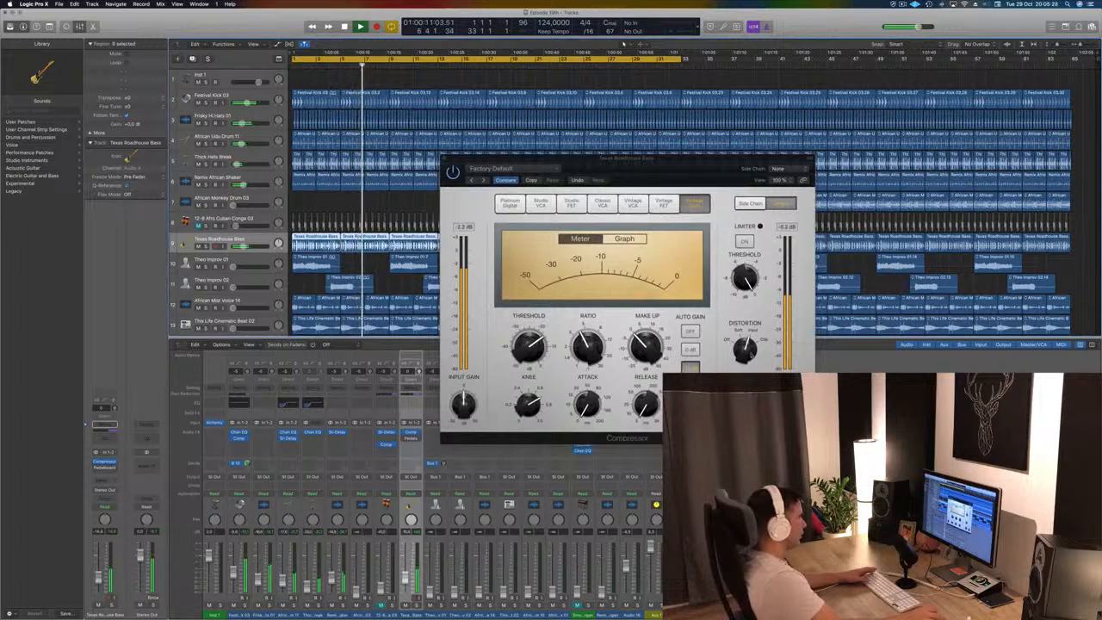
drag(749, 353, 745, 360)
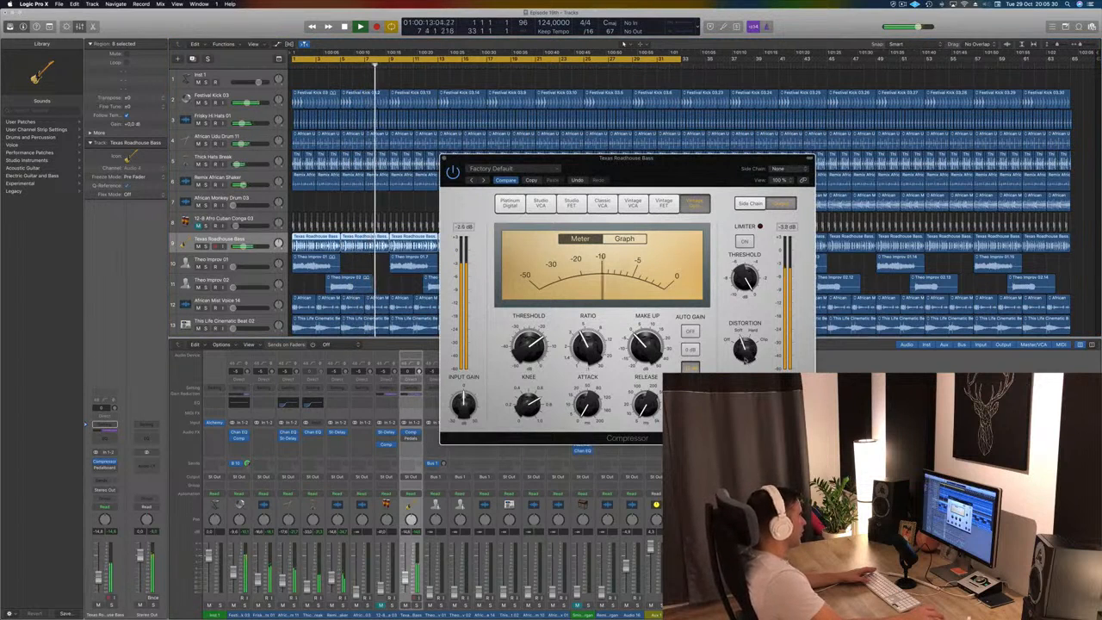
click(345, 351)
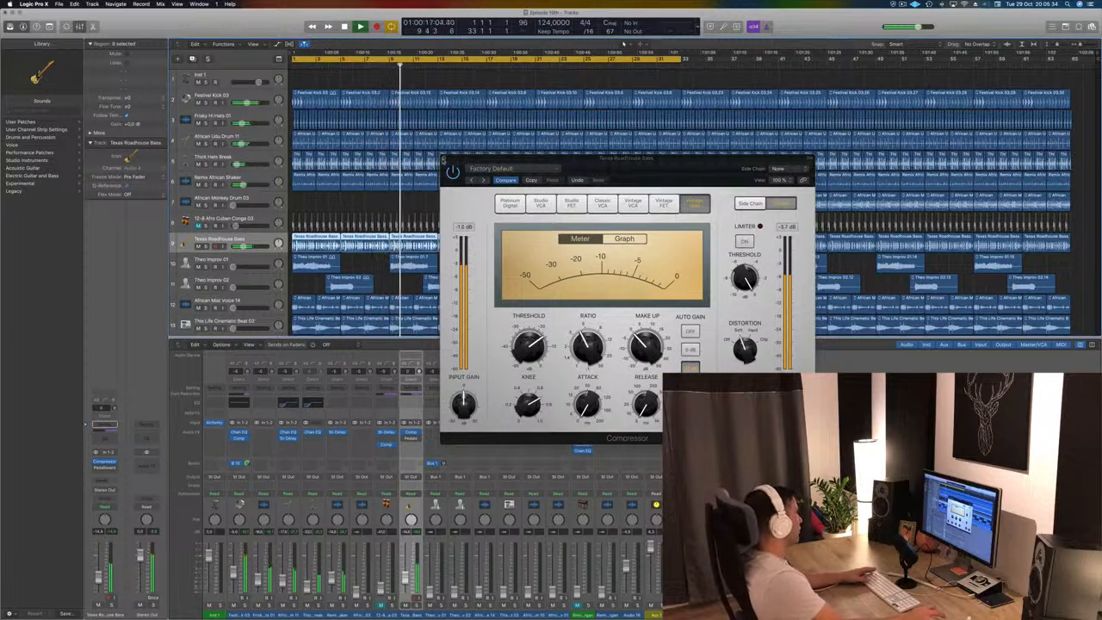
key(v)
click(901, 5)
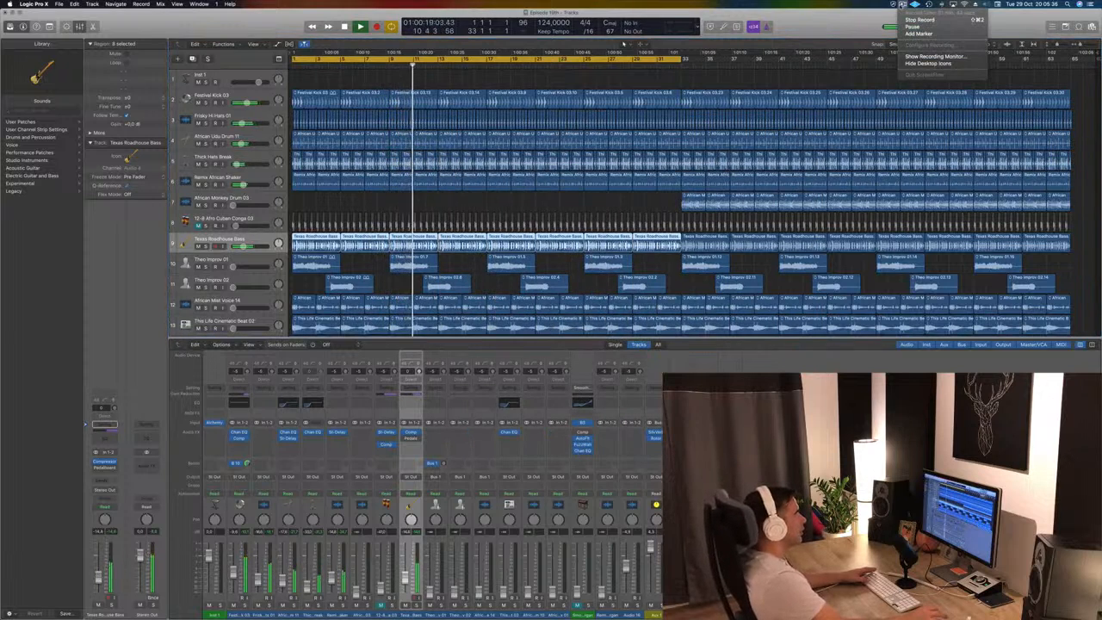
click(839, 41)
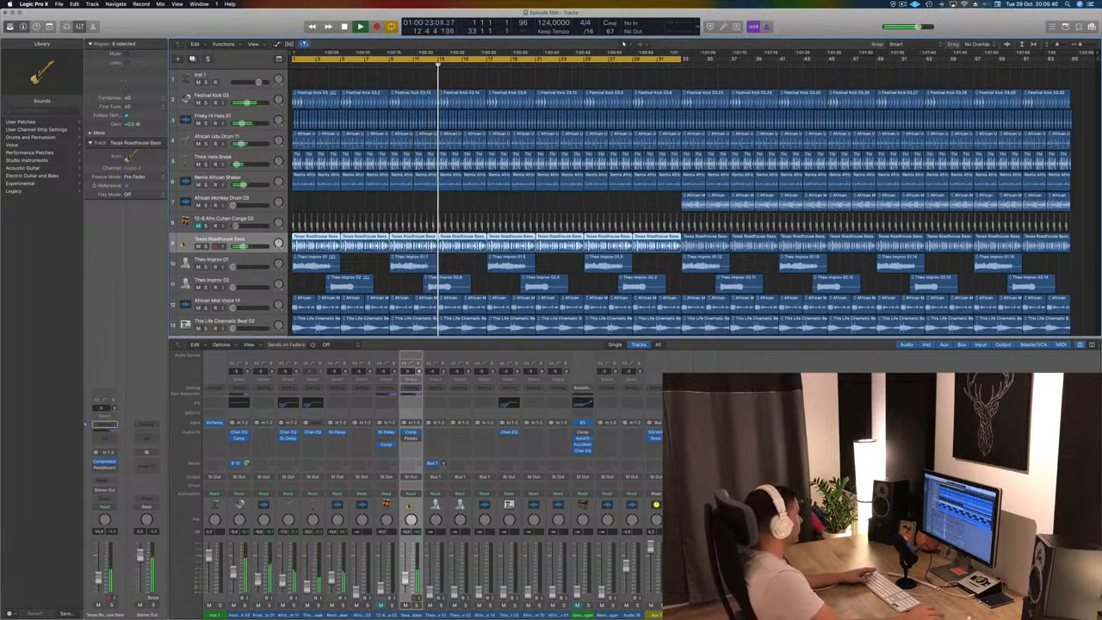
Return to the start of the song, select the Theo Improv 01 track and stop playback
scroll(624, 42, down, 2)
scroll(623, 41, down, 2)
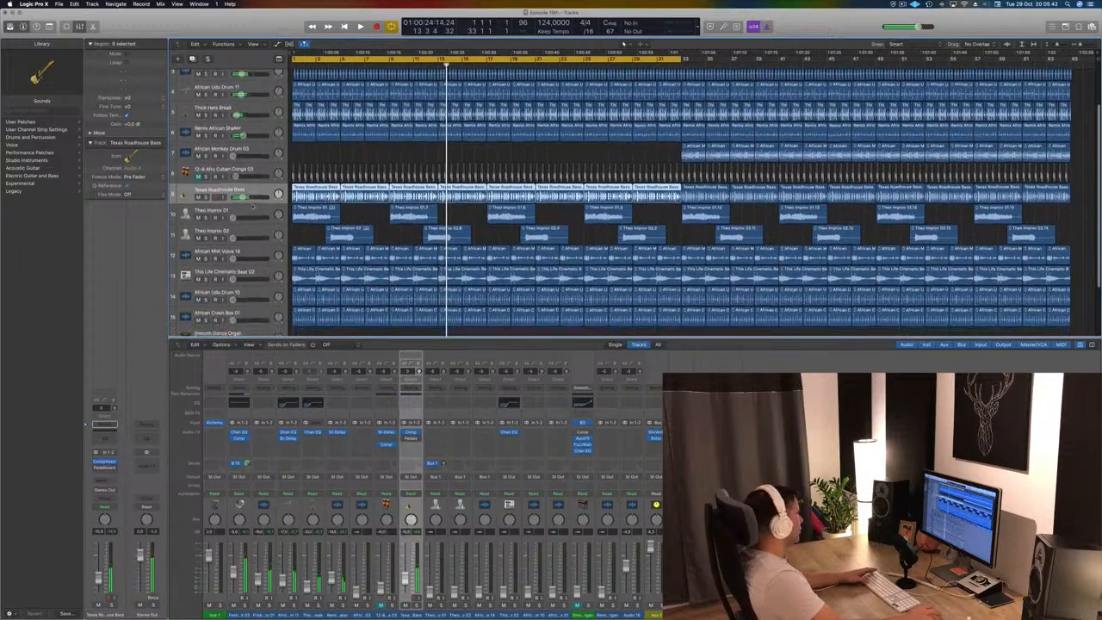
key(Return)
key(Down)
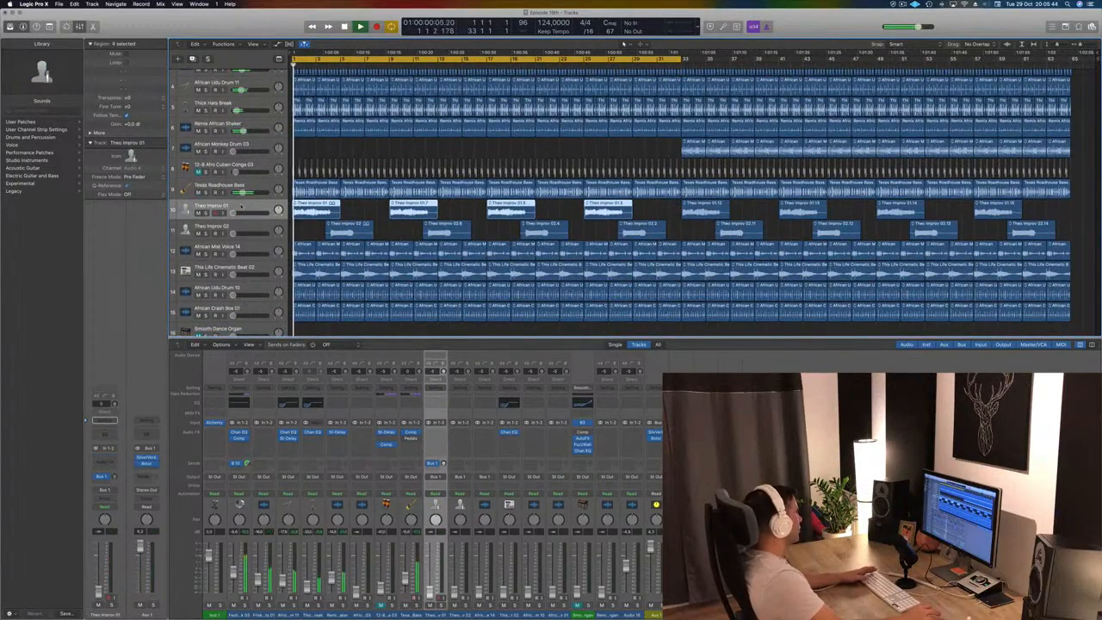
key(space)
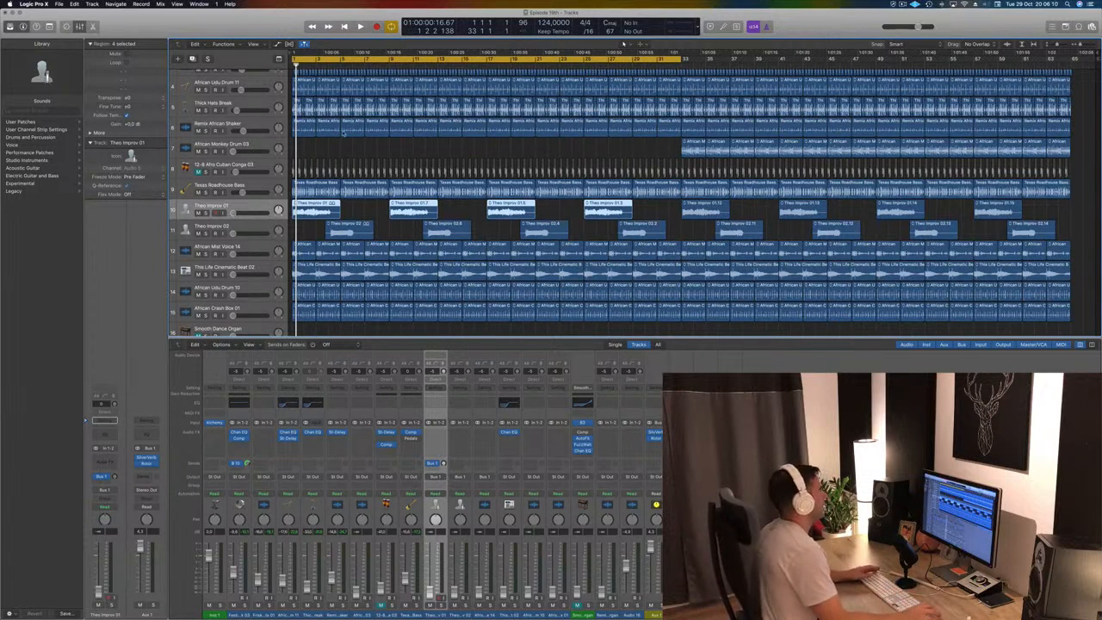
Deselect all regions, resume playback and select the Texas Roadhouse Bass track
click(353, 144)
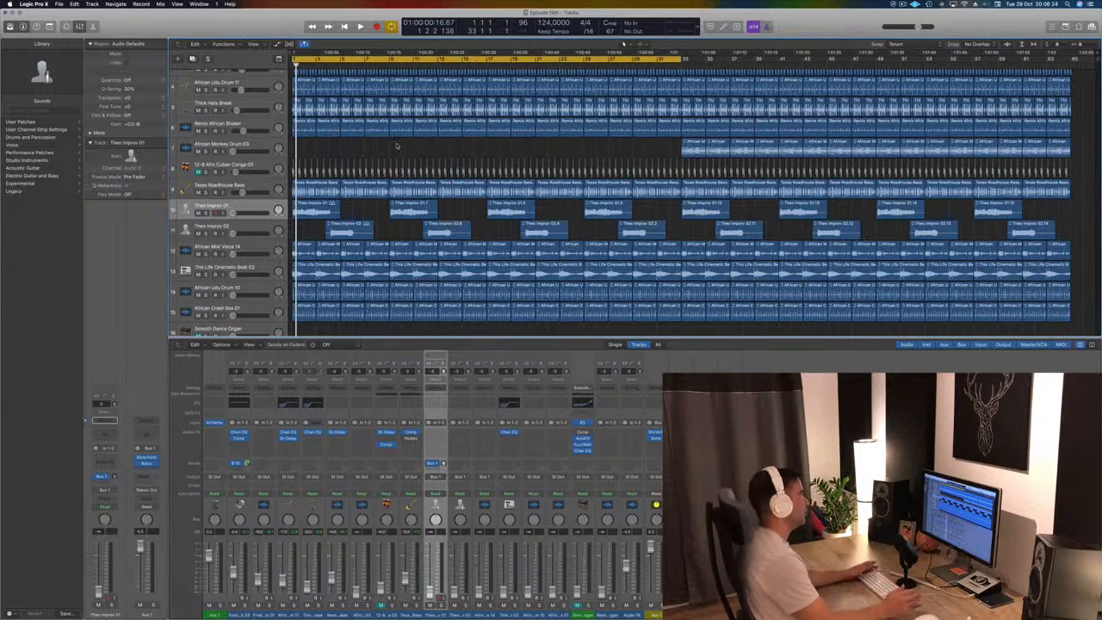
scroll(397, 145, down, 1)
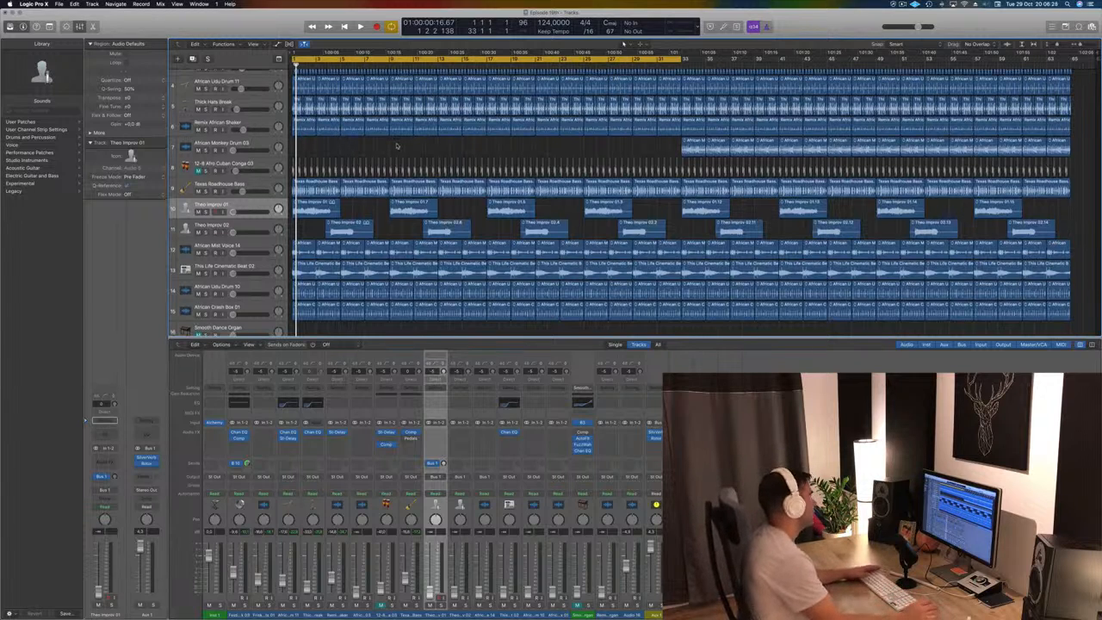
key(space)
key(Up)
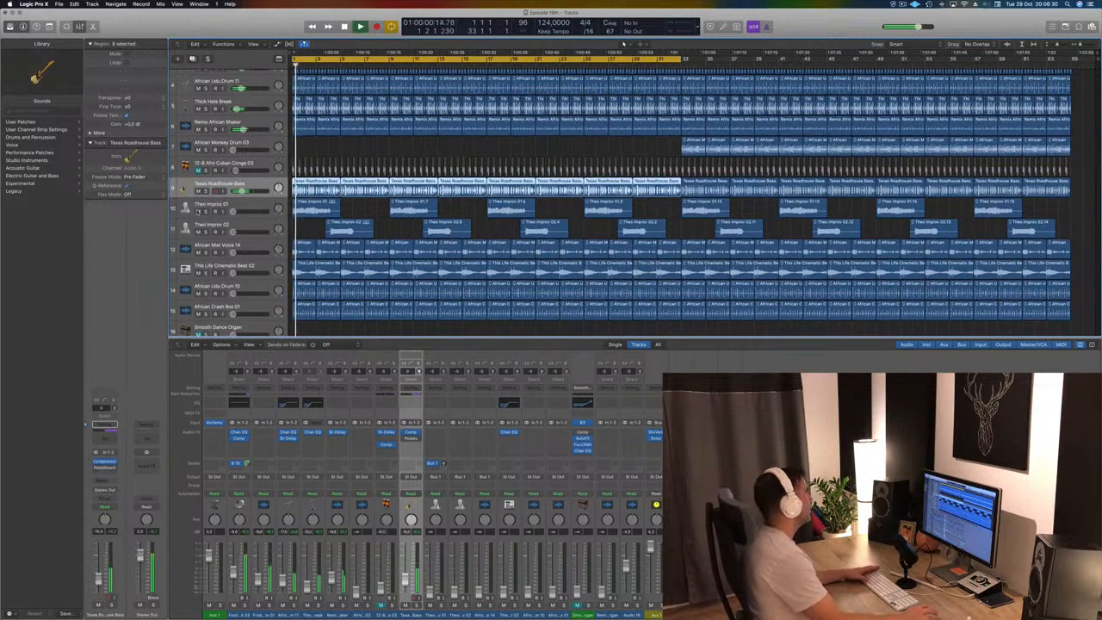
Restart playback from the beginning of the song and raise the Theo Improv 01 track's level
key(space)
key(space)
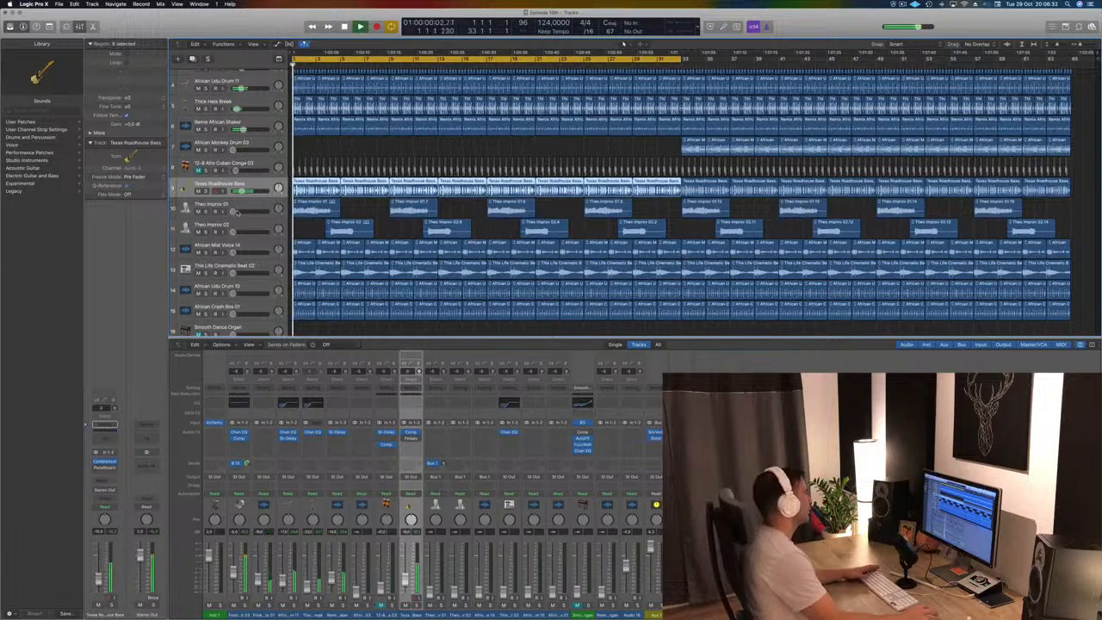
drag(236, 212, 235, 213)
key(Return)
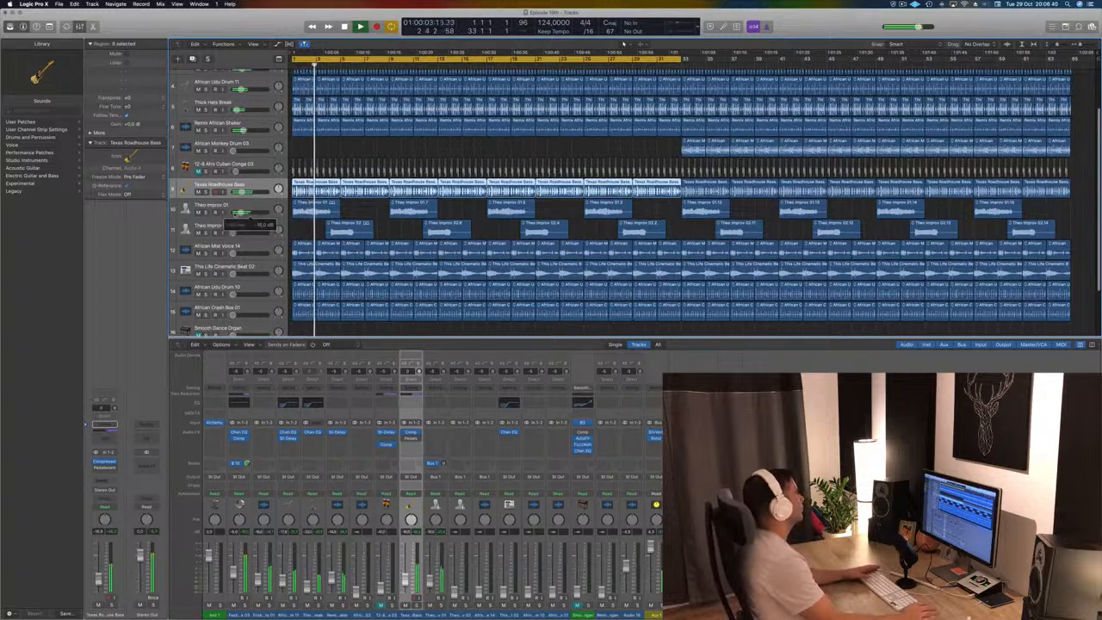
key(Return)
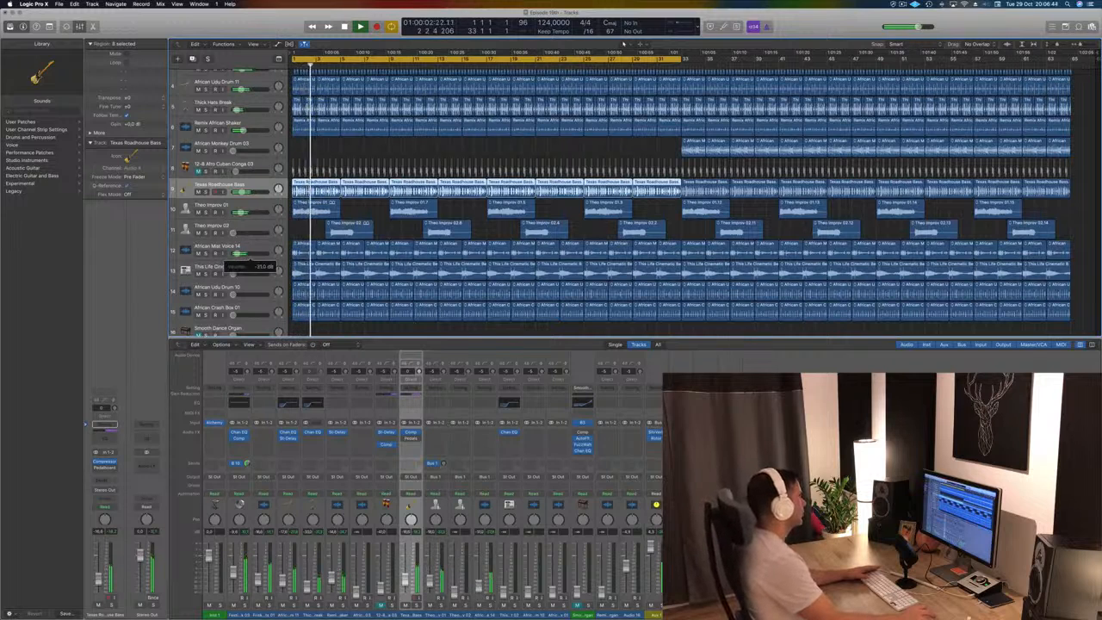
Move the African Udu Drum 10 track directly above African Monkey Drum 03 and low-cut it at about 300 Hz with a Channel EQ
drag(231, 294, 269, 144)
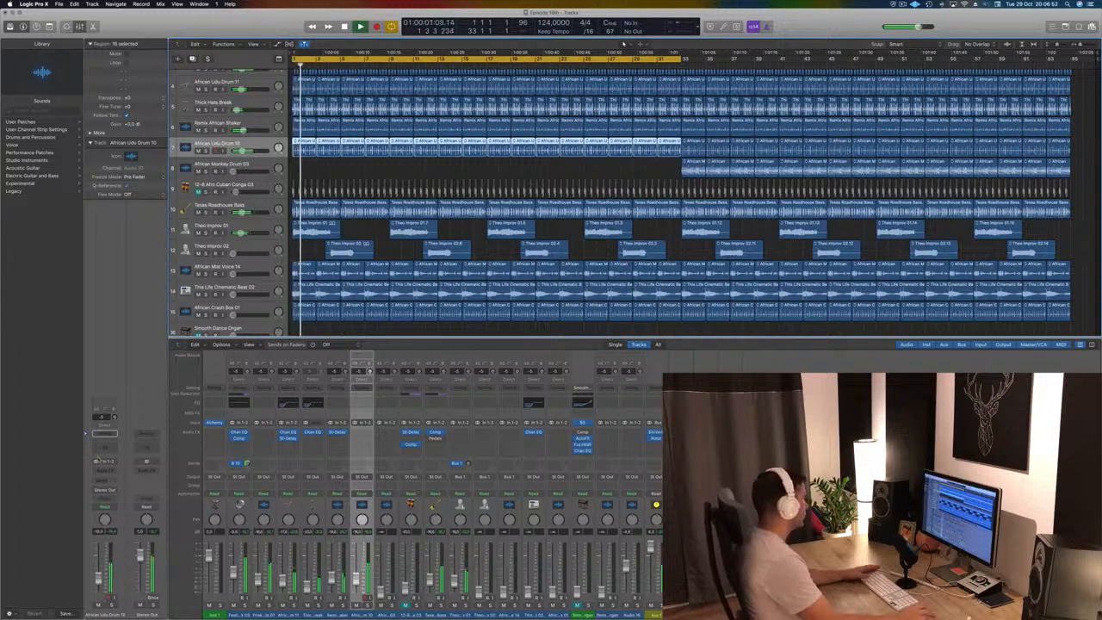
click(105, 450)
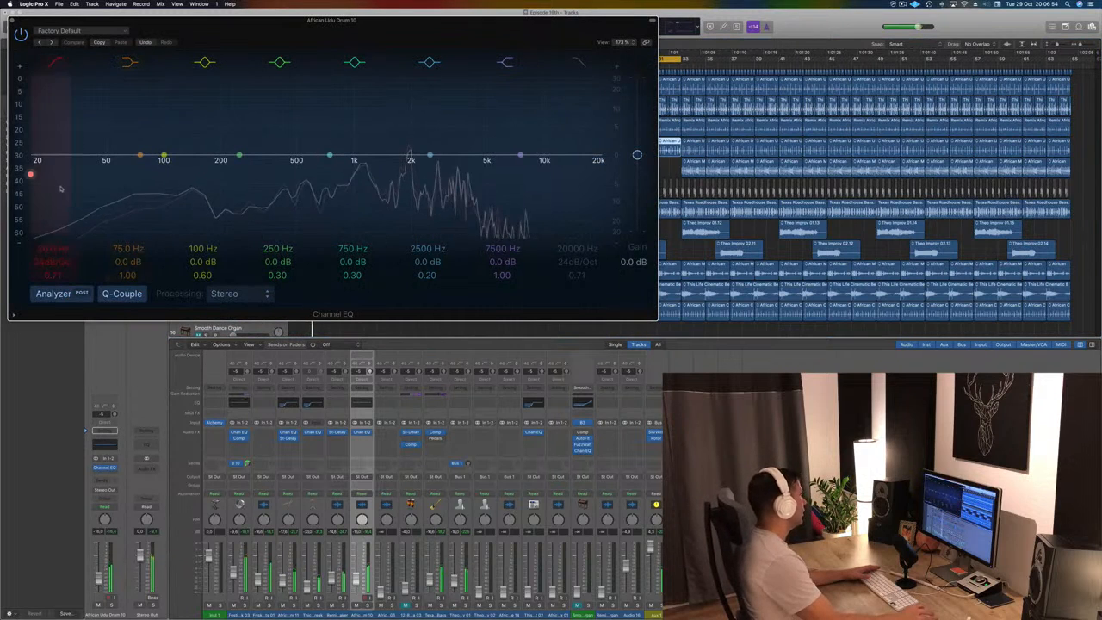
drag(62, 185, 292, 174)
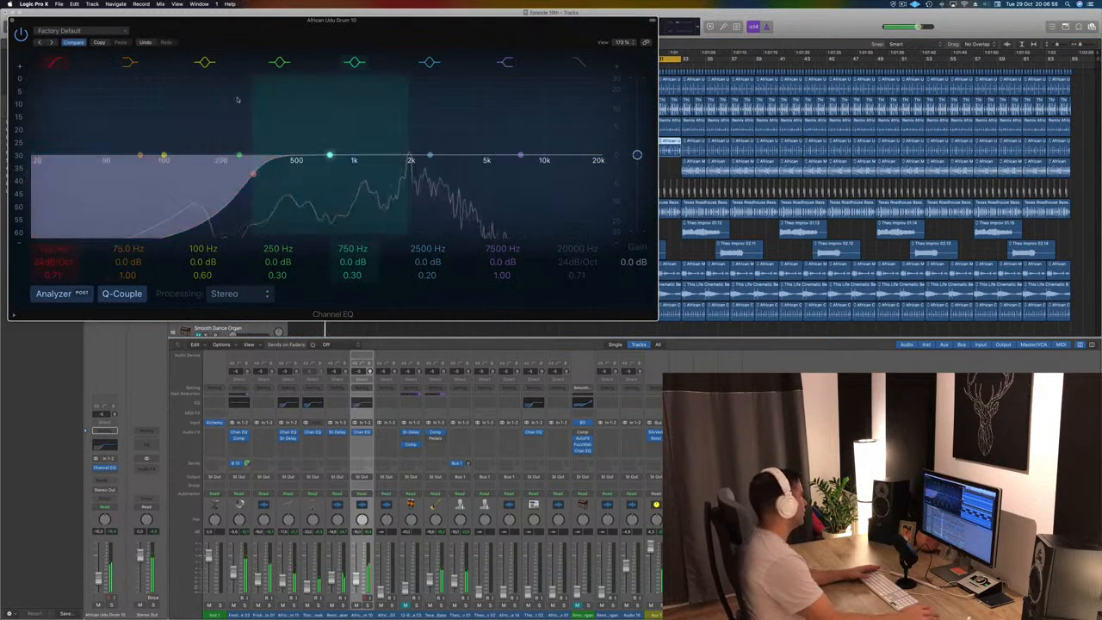
click(13, 20)
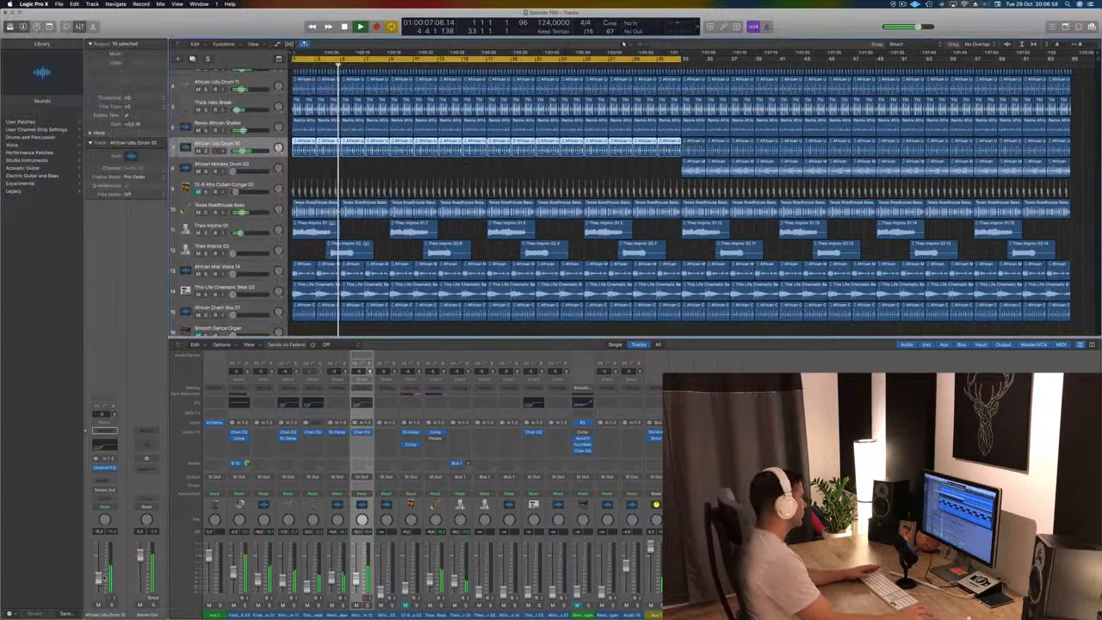
Set the Theo Improv 02 track's level to about -26.5 dB during playback and return to the song start
scroll(246, 226, down, 1)
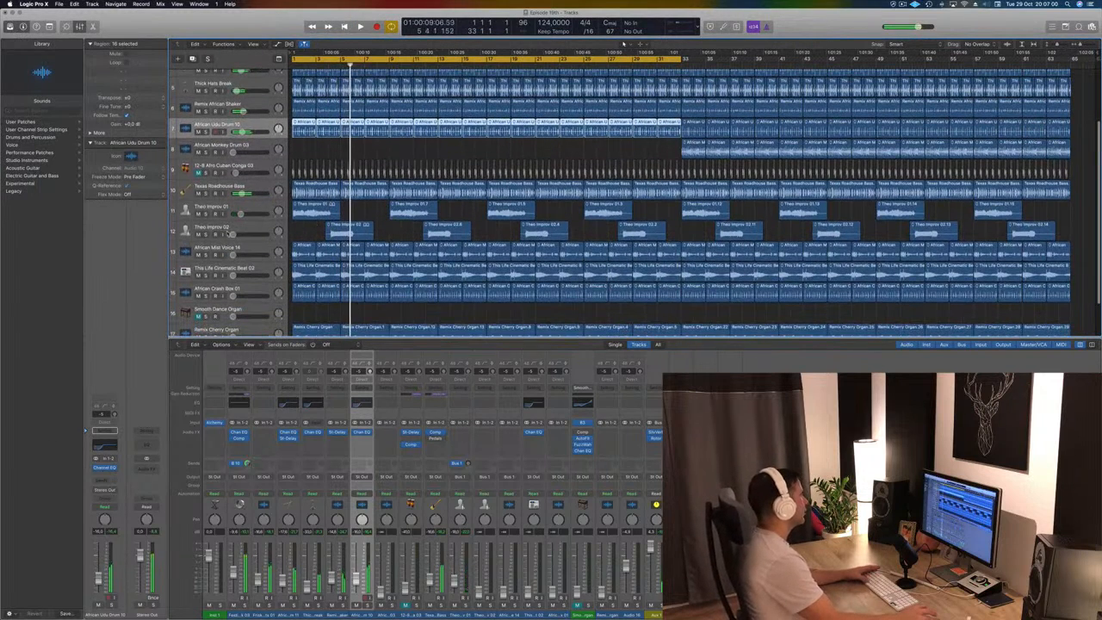
key(space)
drag(232, 234, 233, 234)
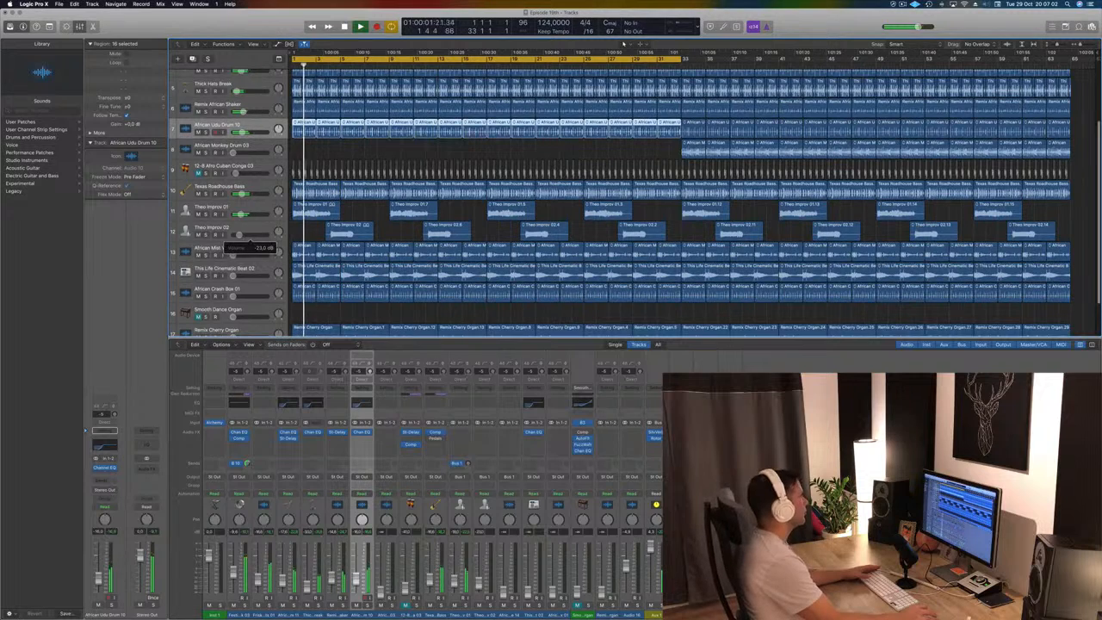
drag(242, 235, 236, 235)
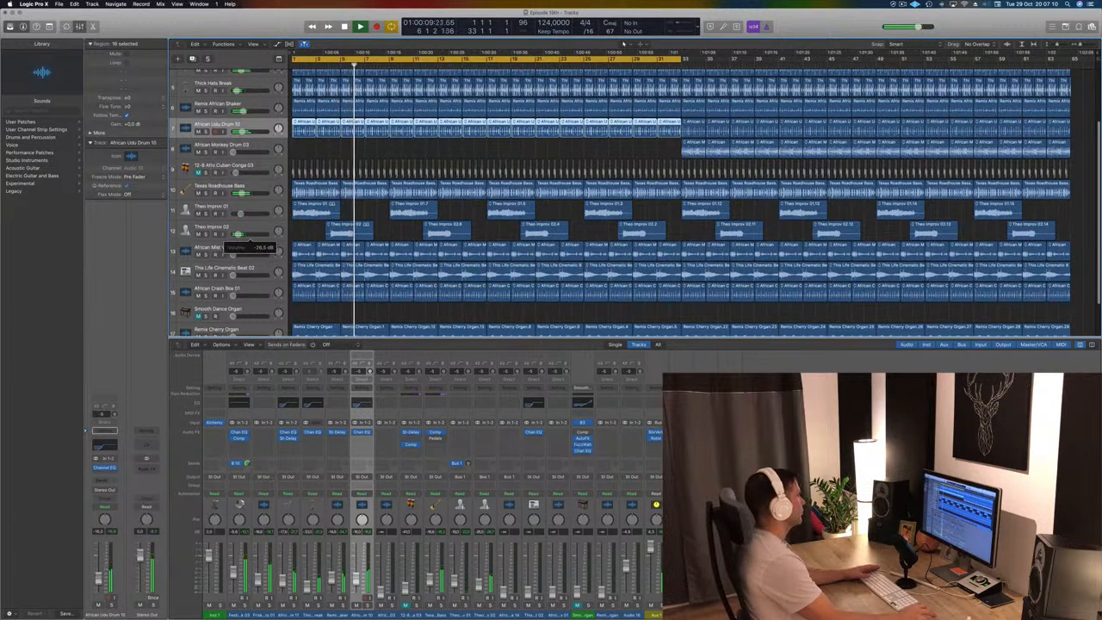
key(Return)
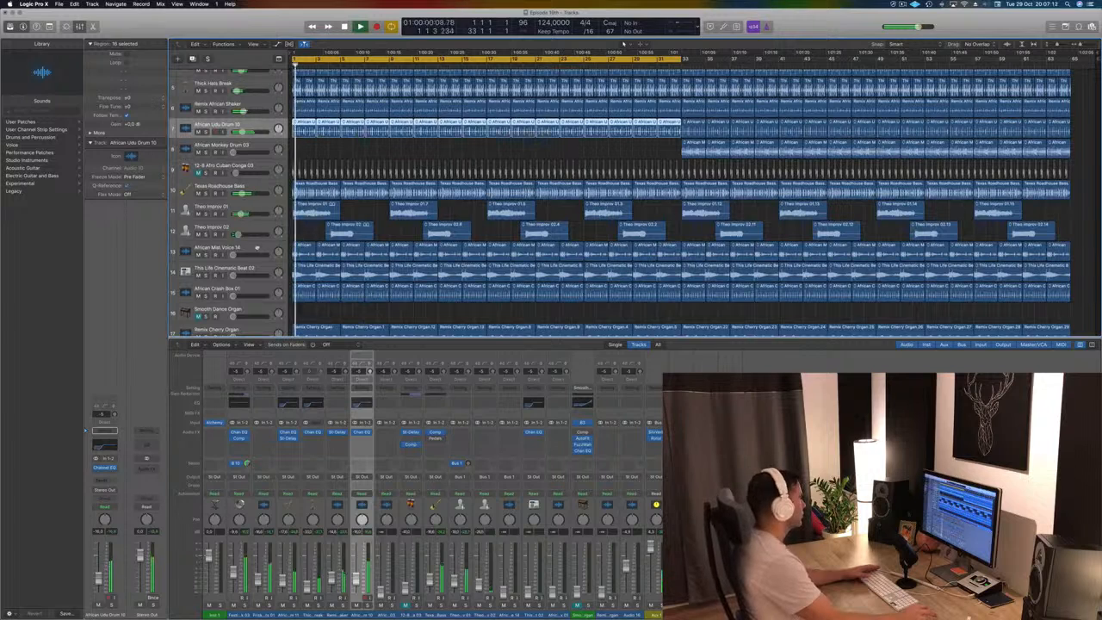
Select the African Mist Voice 14 track and mute This Life Cinematic Beat 02 while replaying from the start
click(256, 248)
scroll(259, 272, down, 1)
key(space)
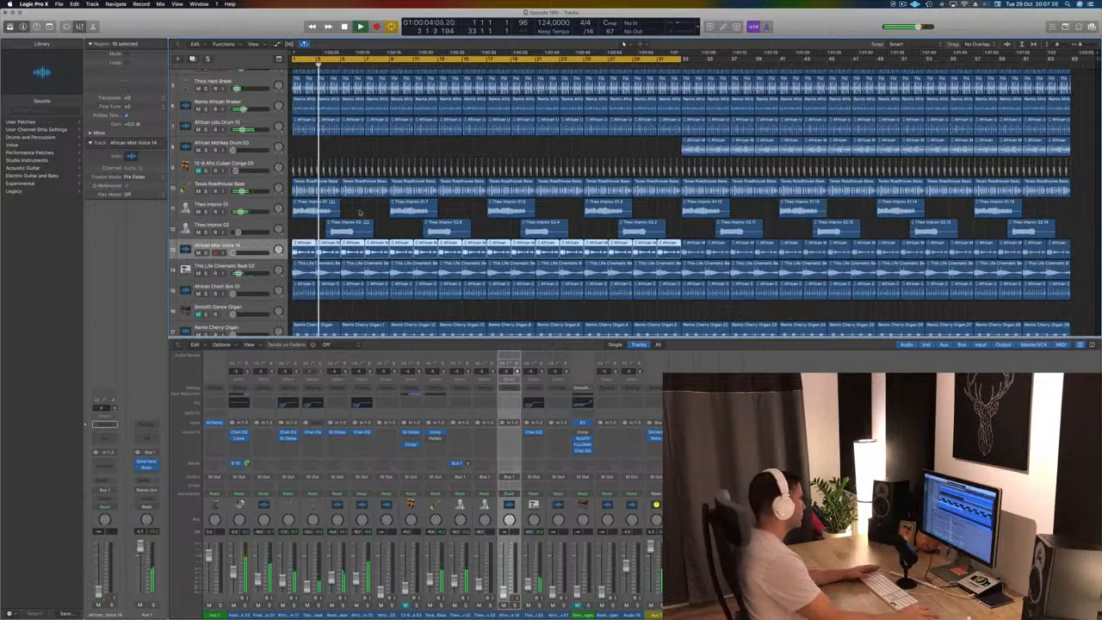
key(Return)
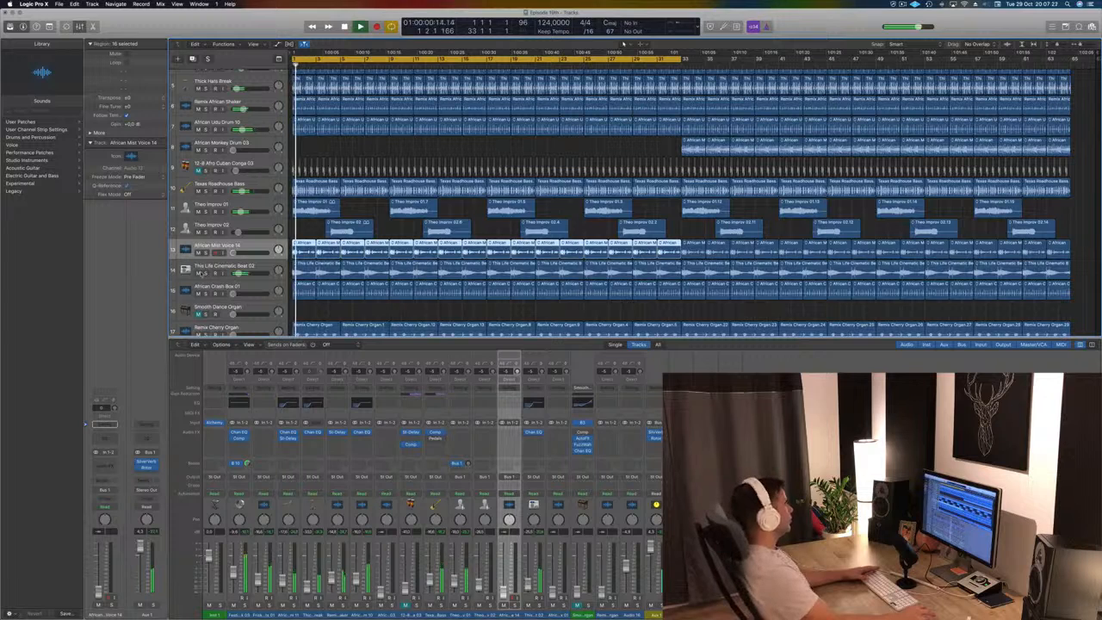
click(199, 272)
key(space)
key(space)
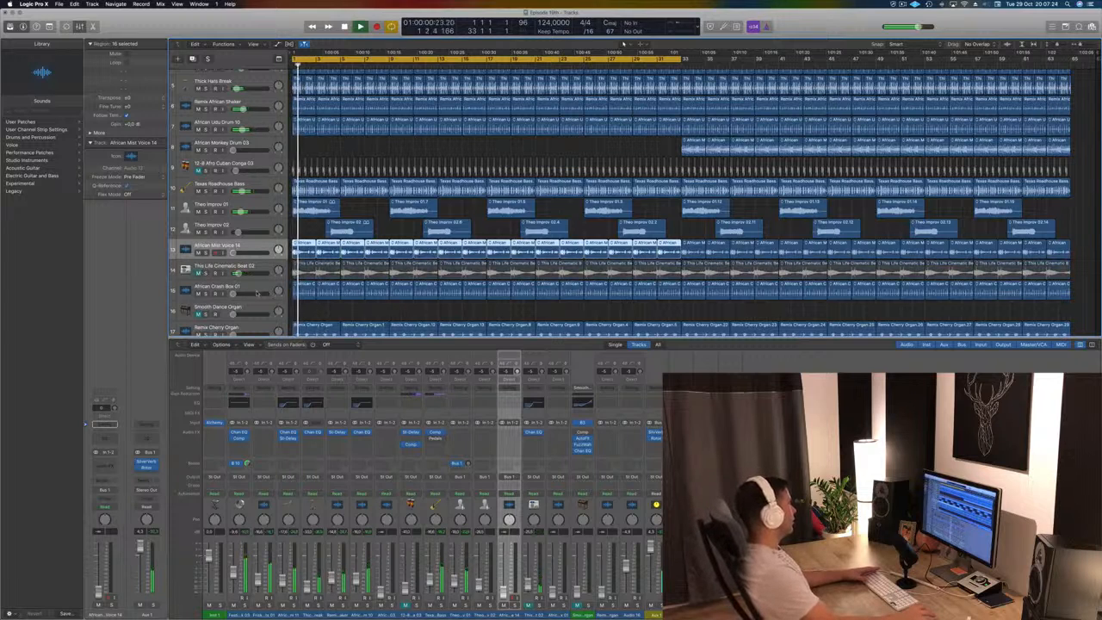
Raise African Crash Box 01 to about -17 dB and move its track directly above African Monkey Drum 03
click(245, 287)
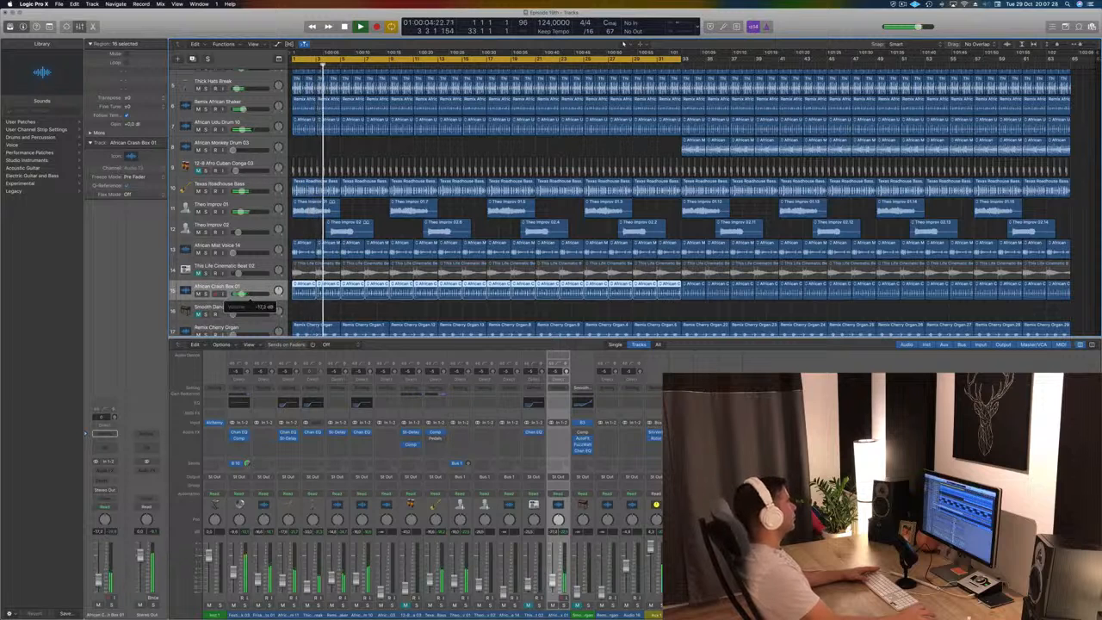
drag(259, 289, 258, 146)
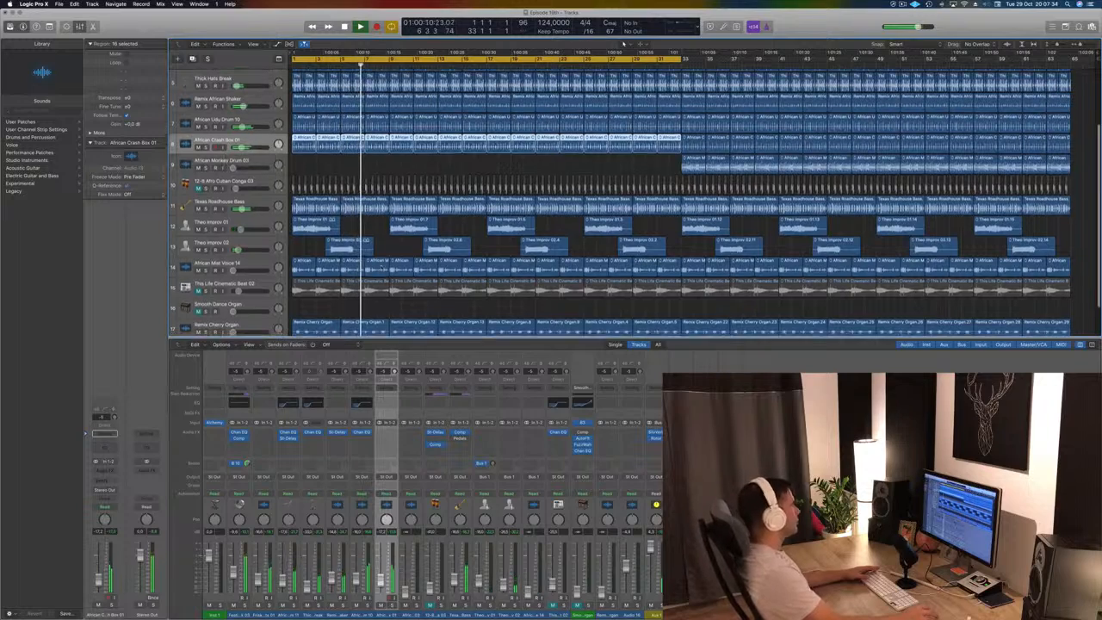
Raise the levels of the Remix Cherry Organ and African Mist Voice 14 tracks and restart playback from the beginning
scroll(243, 150, down, 2)
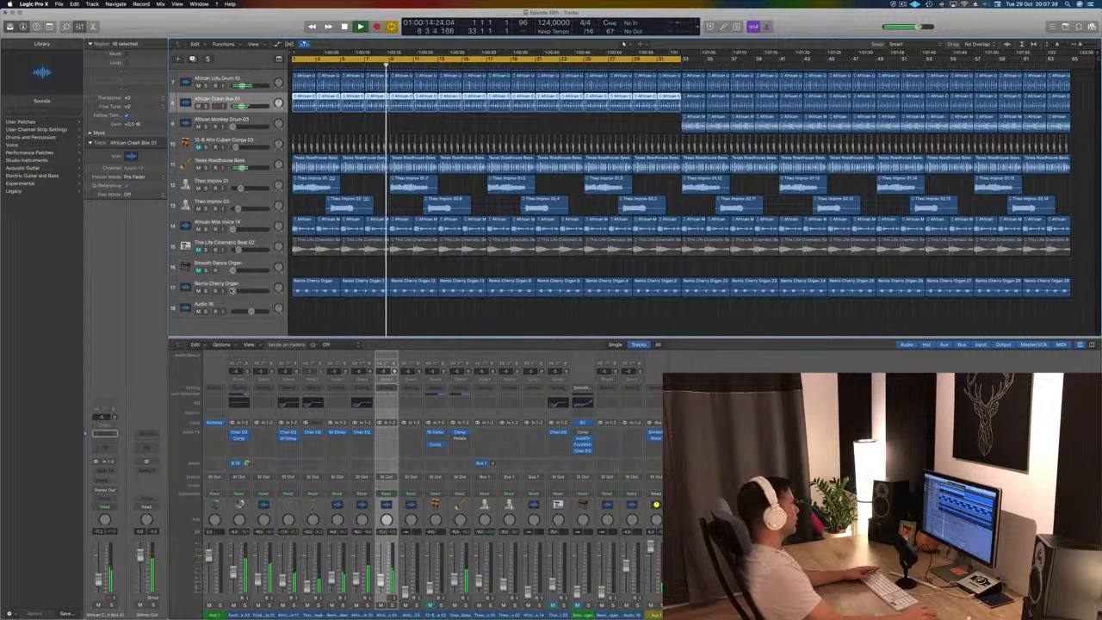
drag(244, 292, 238, 291)
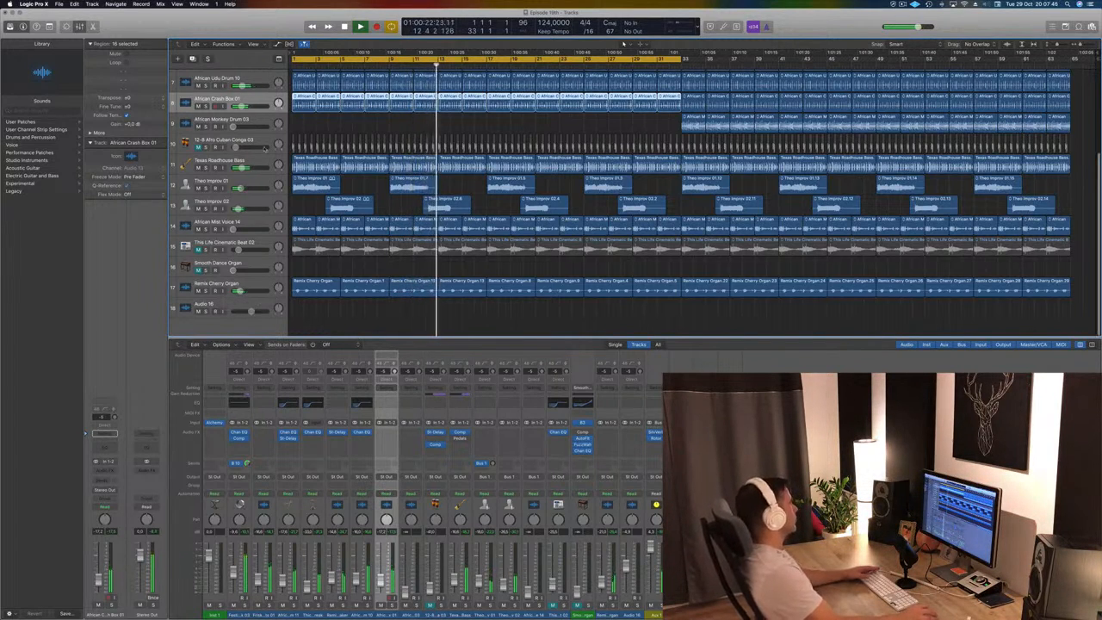
drag(233, 230, 244, 229)
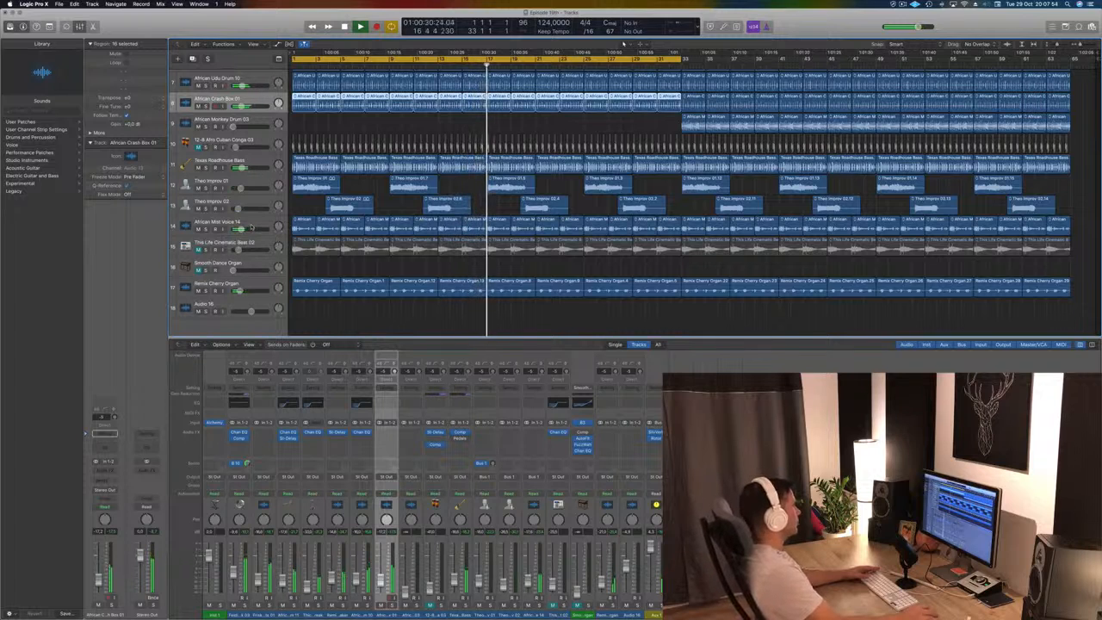
key(space)
key(space)
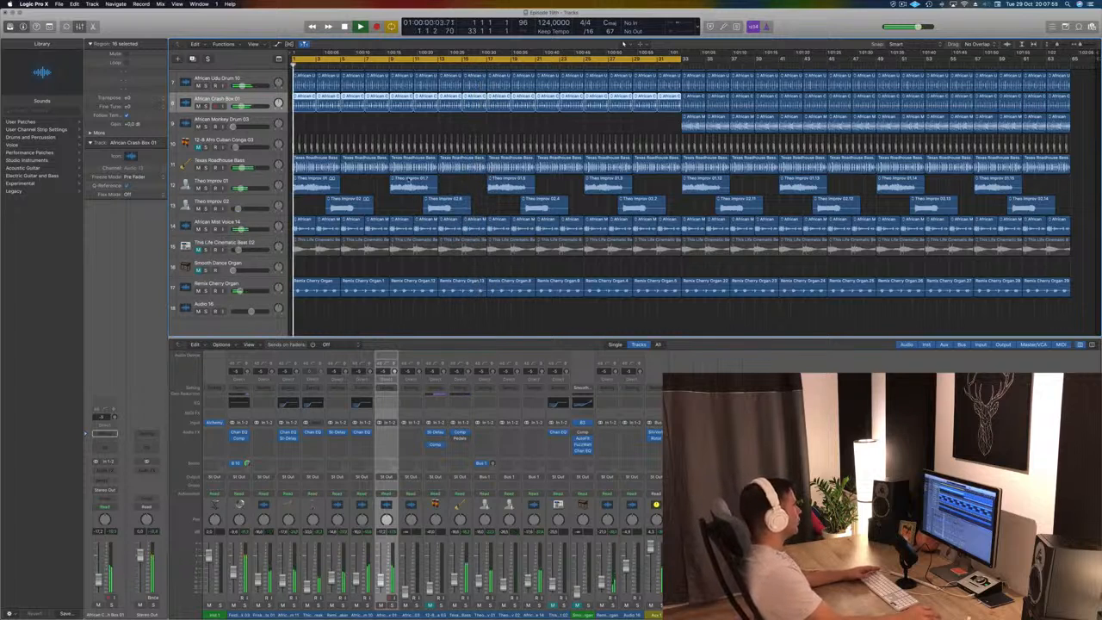
Delete the first four African Mist Voice 14 regions, from bar 1 up to bar 9
click(371, 187)
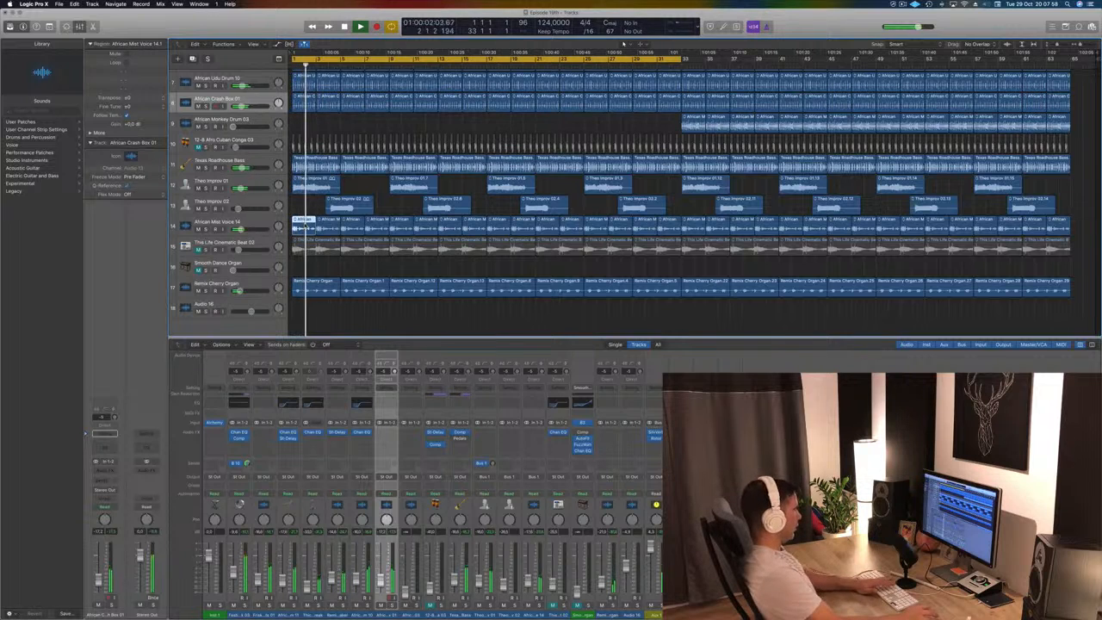
drag(326, 227, 391, 209)
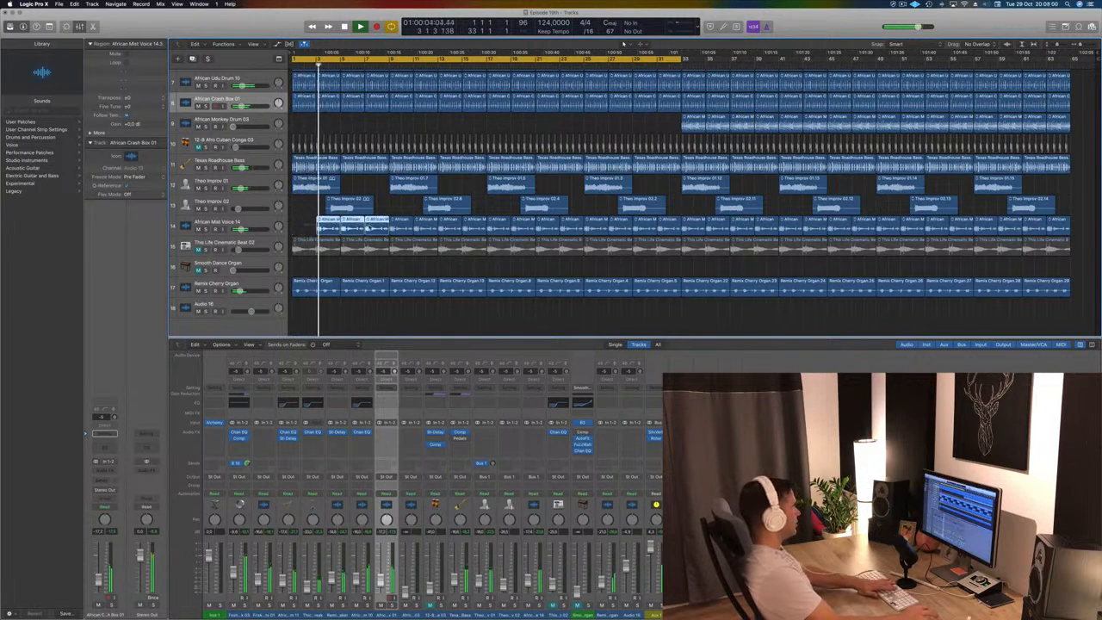
key(Delete)
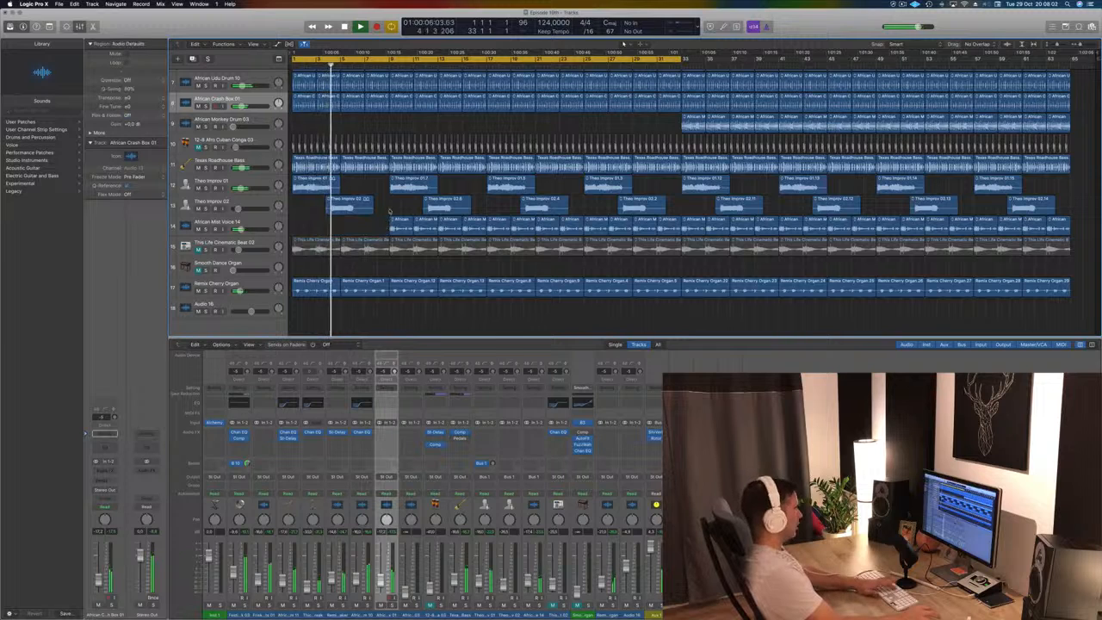
Delete the Theo Improv 01, Theo Improv 02 and Remix Cherry Organ regions between bars 9 and 17
click(440, 201)
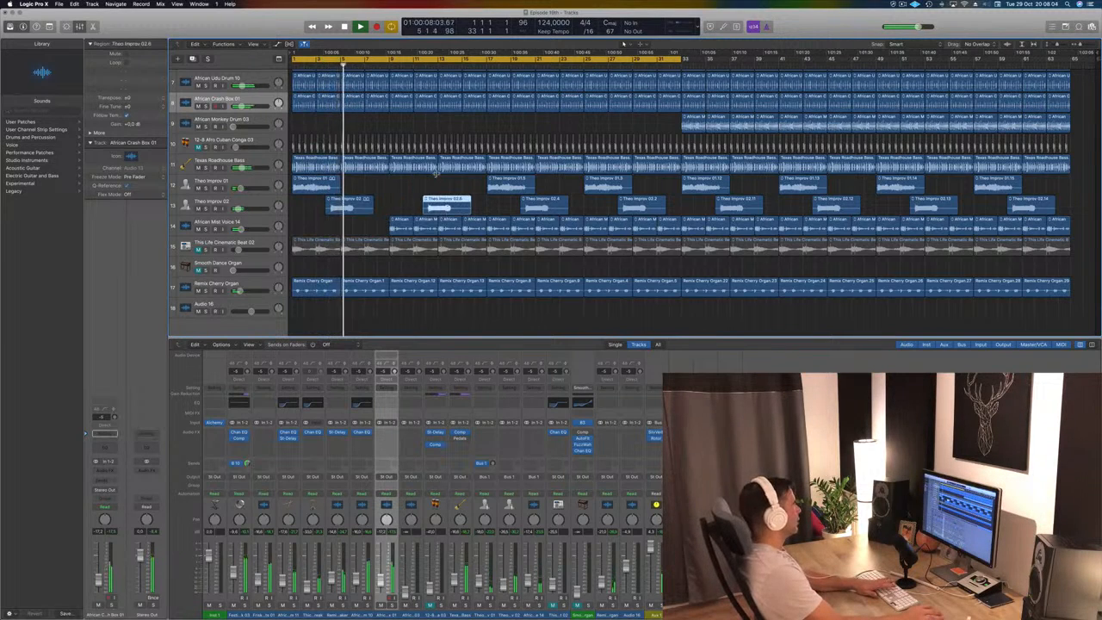
key(Delete)
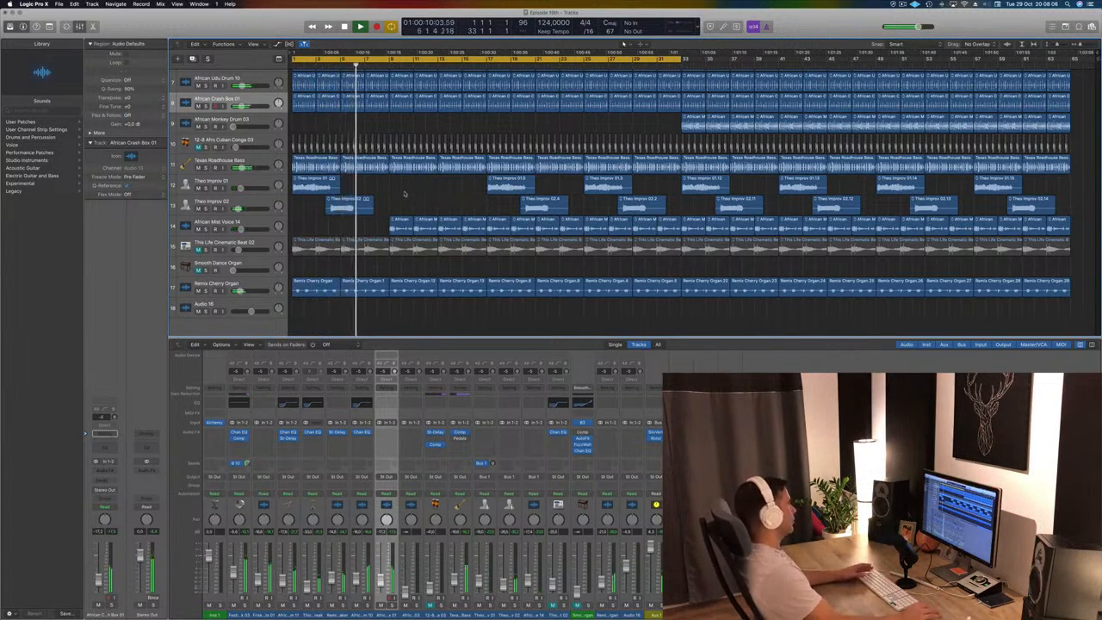
click(410, 289)
key(Delete)
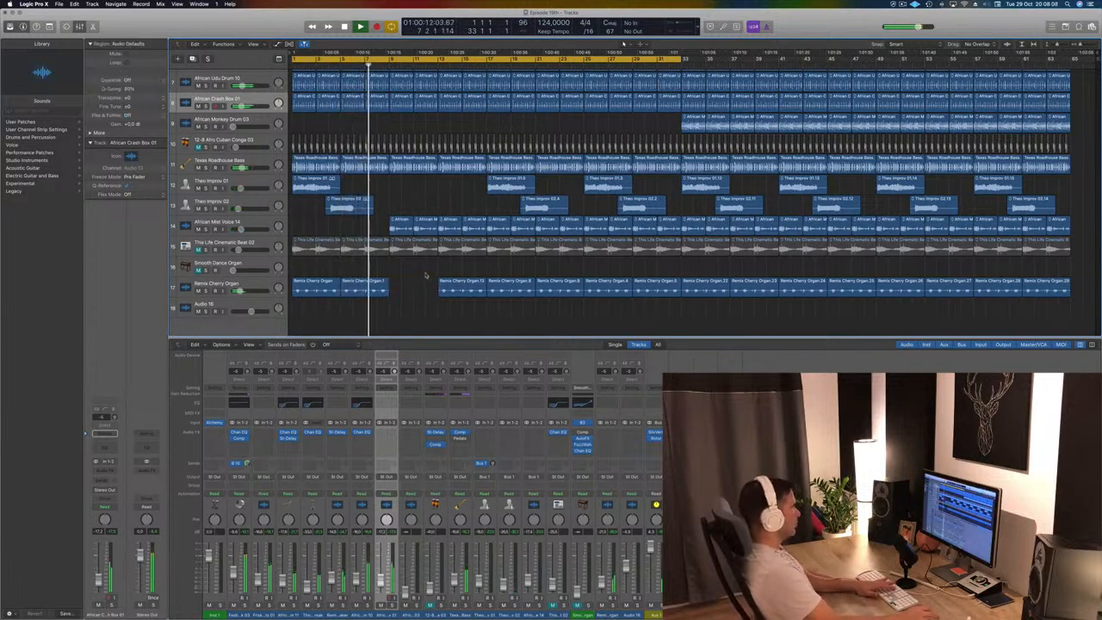
click(458, 290)
key(Delete)
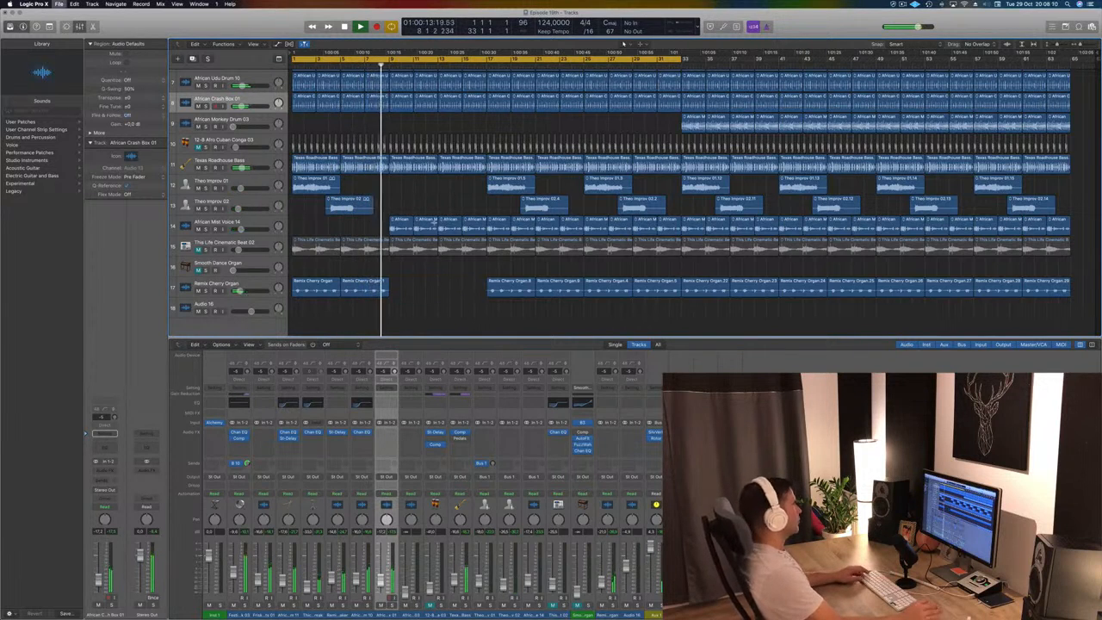
Delete the Theo Improv 01 and Theo Improv 02 regions between bars 17 and 33
scroll(429, 198, up, 3)
scroll(429, 198, up, 2)
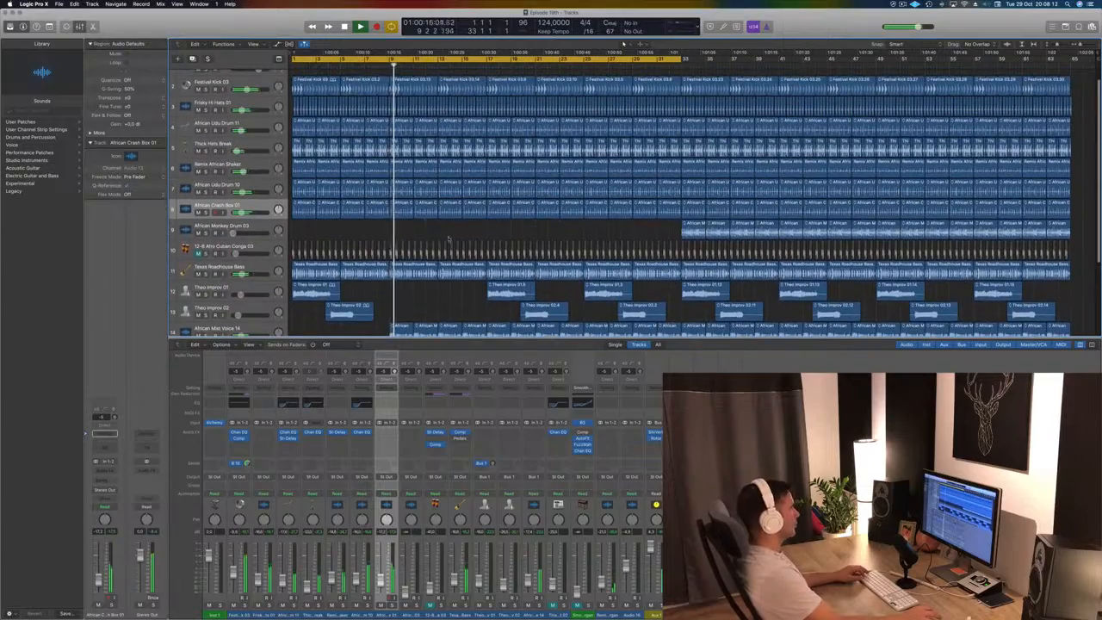
scroll(449, 228, down, 3)
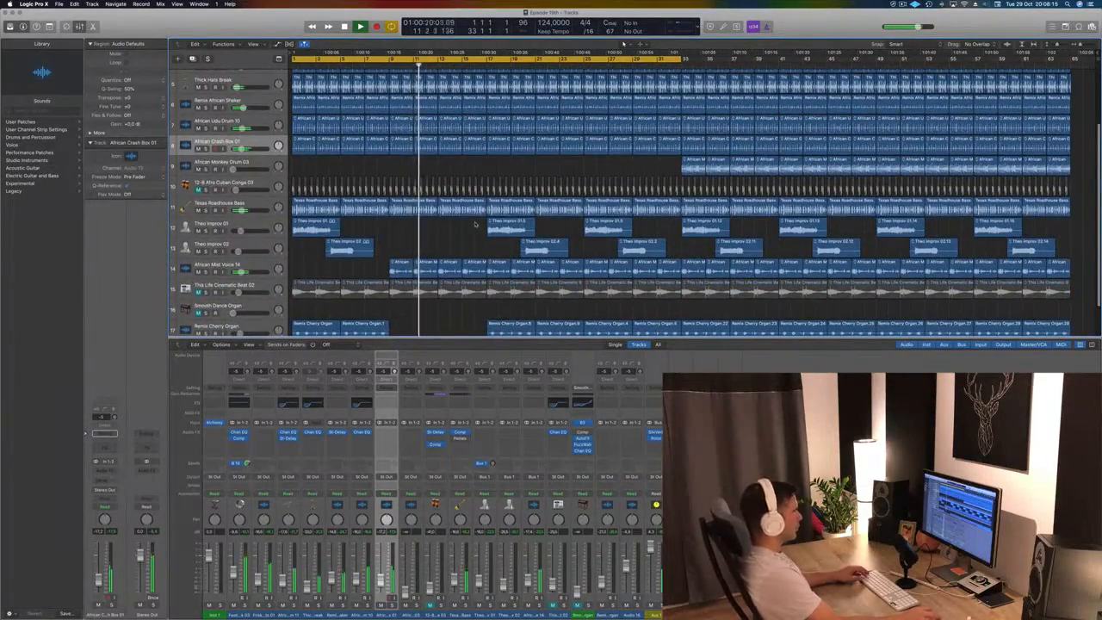
drag(475, 225, 640, 249)
key(Delete)
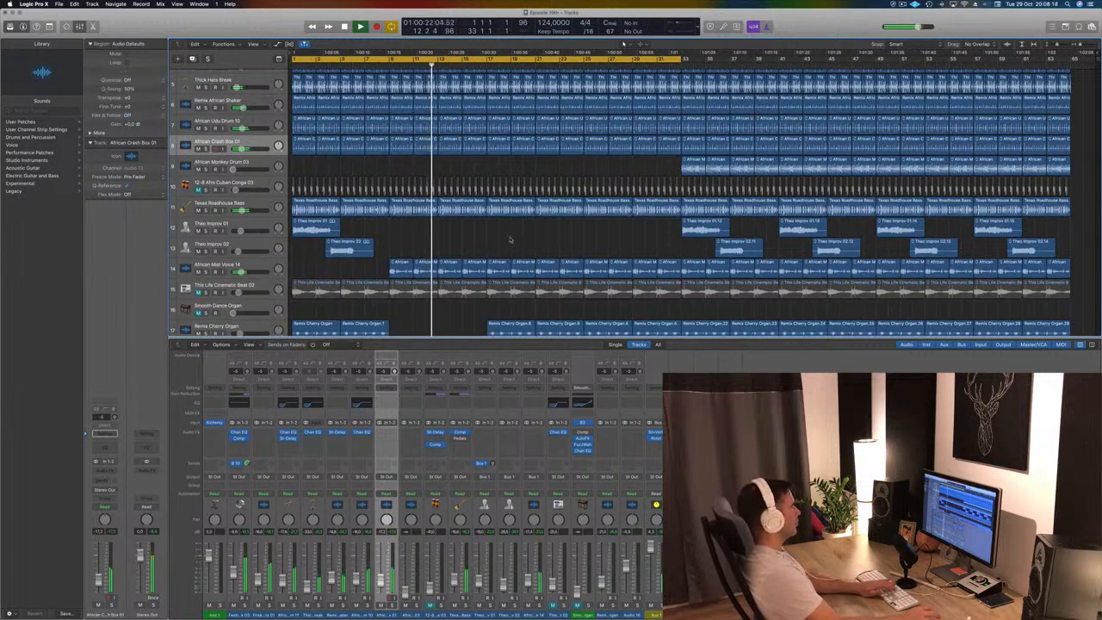
Delete the African Mist Voice 14 and This Life Cinematic Beat 02 regions between bars 17 and 25
scroll(508, 241, down, 1)
drag(487, 244, 575, 289)
key(Delete)
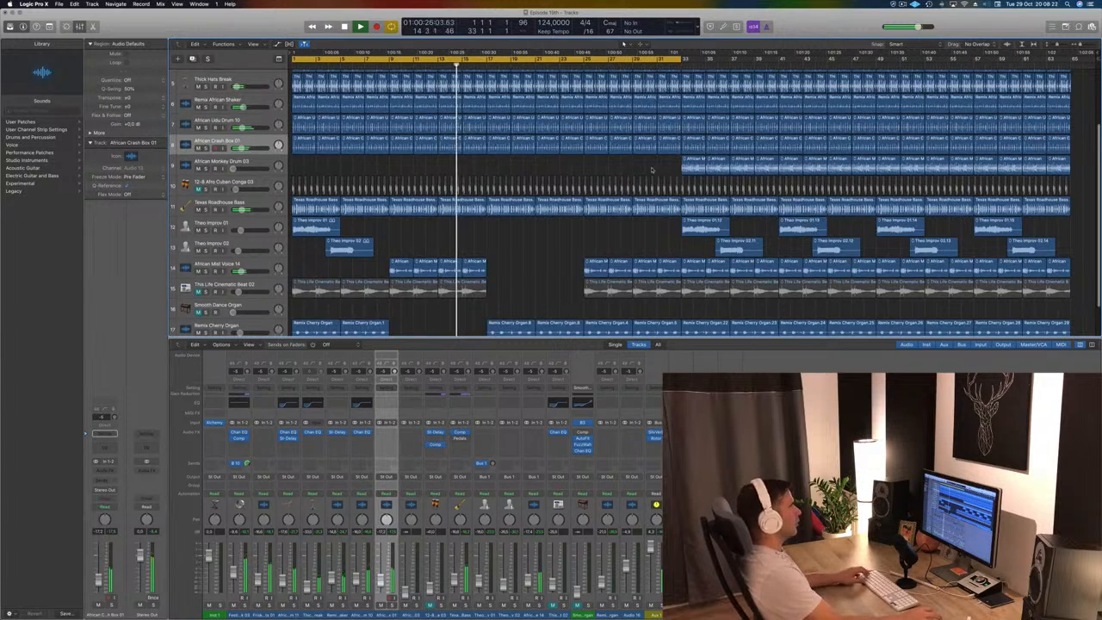
Move the first five African Monkey Drum 03 regions from bar 33 to start at bar 17
drag(679, 164, 802, 170)
drag(699, 163, 503, 163)
Delete the two Remix Cherry Organ regions between bars 17 and 25
scroll(507, 247, down, 1)
scroll(508, 250, down, 2)
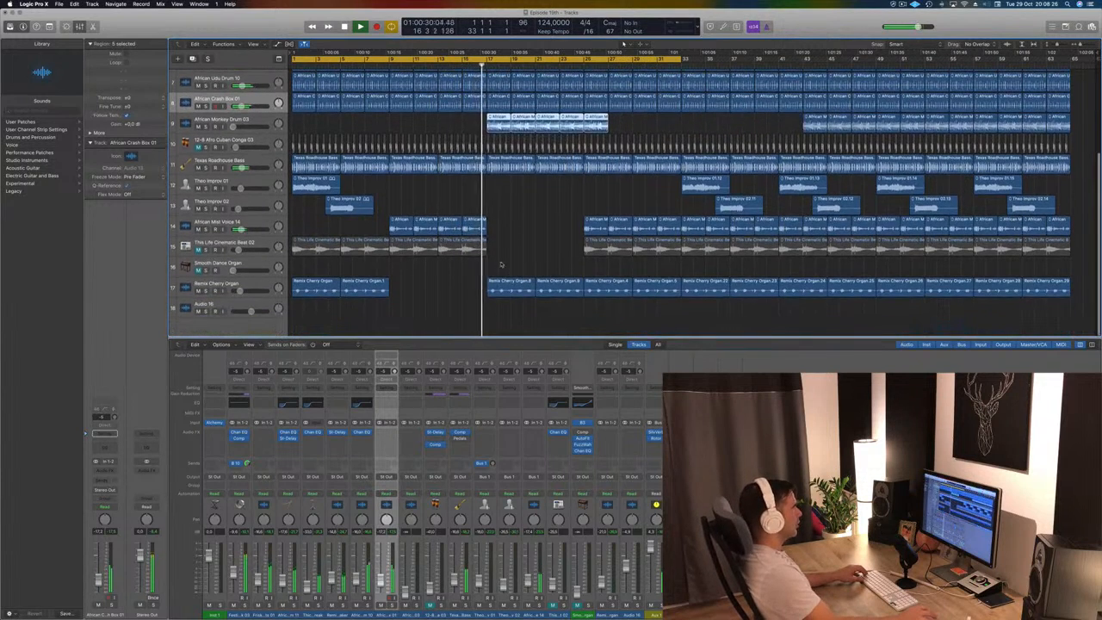
drag(487, 292, 550, 246)
key(Delete)
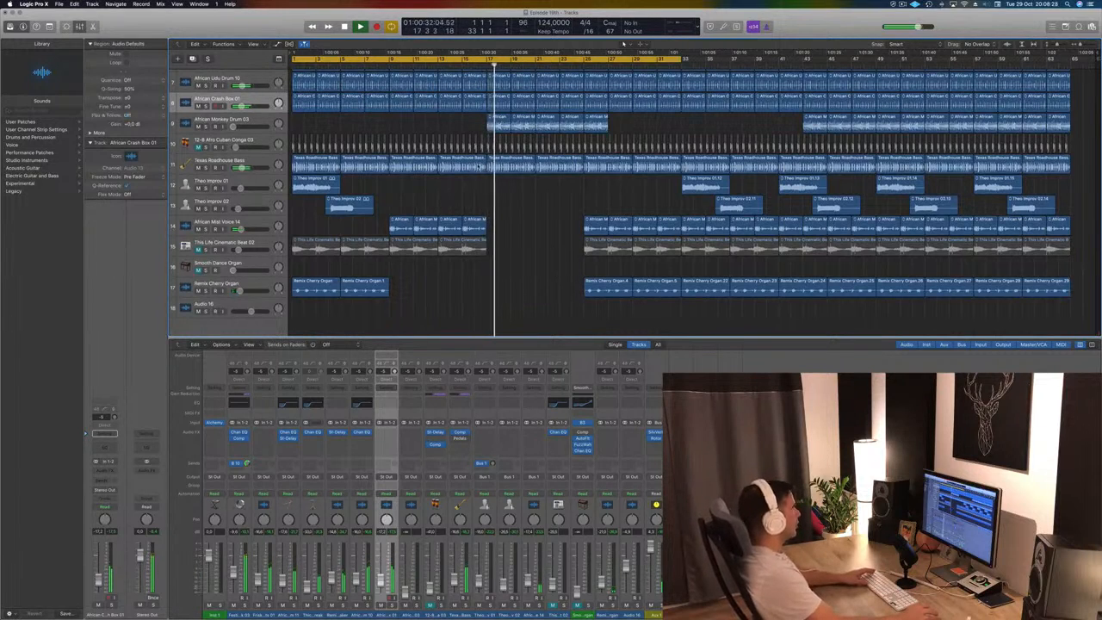
Raise the African Monkey Drum 03 track's level and replay the song from just before bar 17
drag(233, 126, 239, 126)
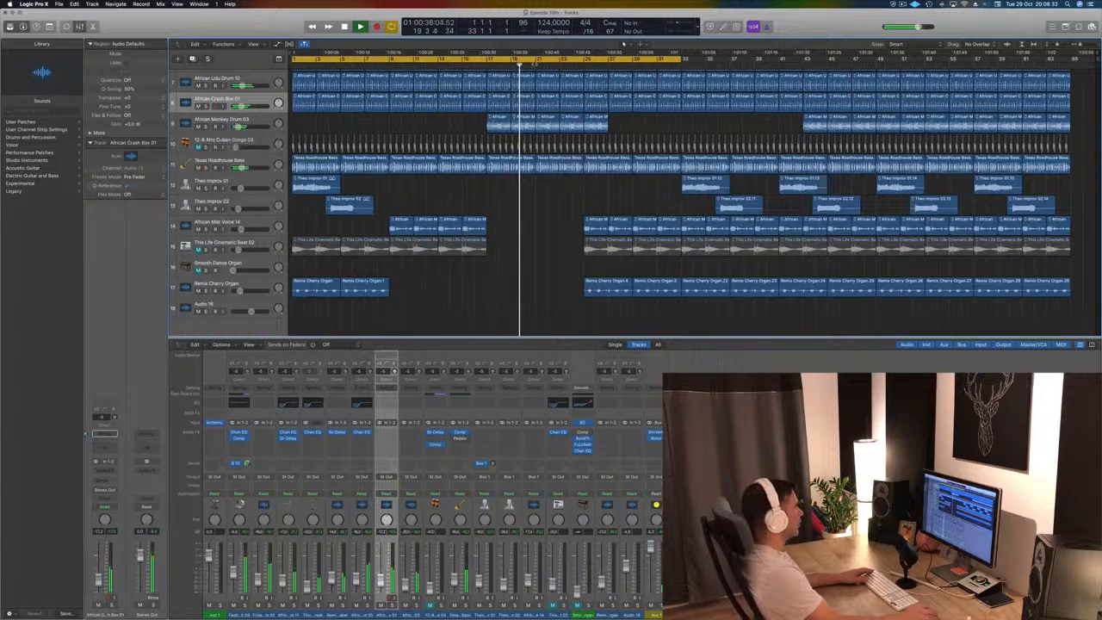
click(481, 64)
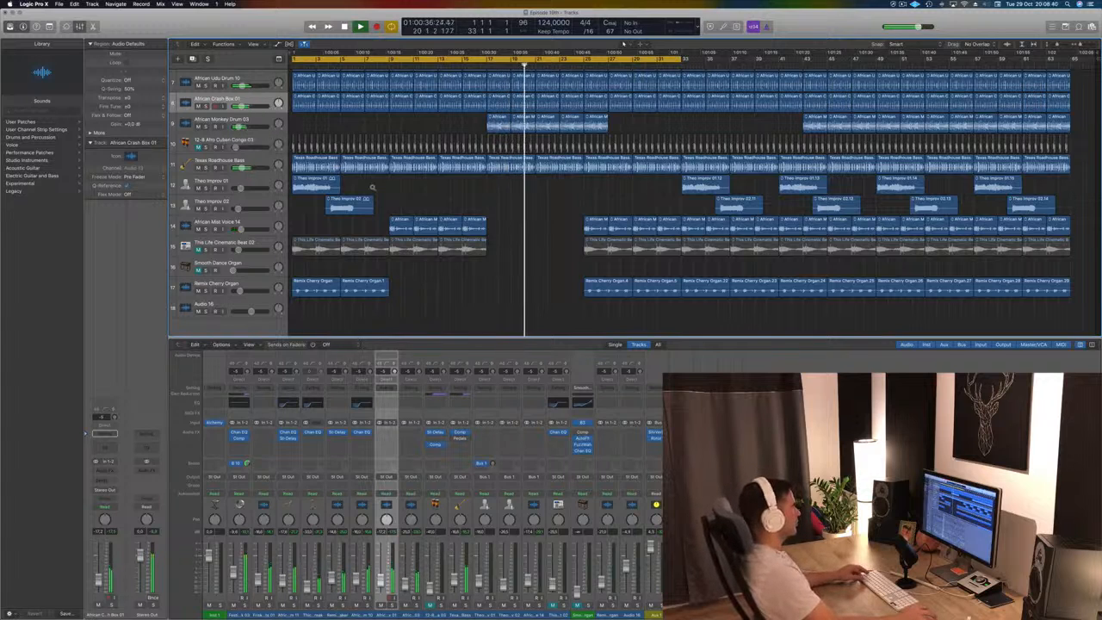
Switch the Texas Roadhouse Bass track's Compressor to the Platinum Digital model, audition it from the song start, and close the plug-in
scroll(420, 260, down, 2)
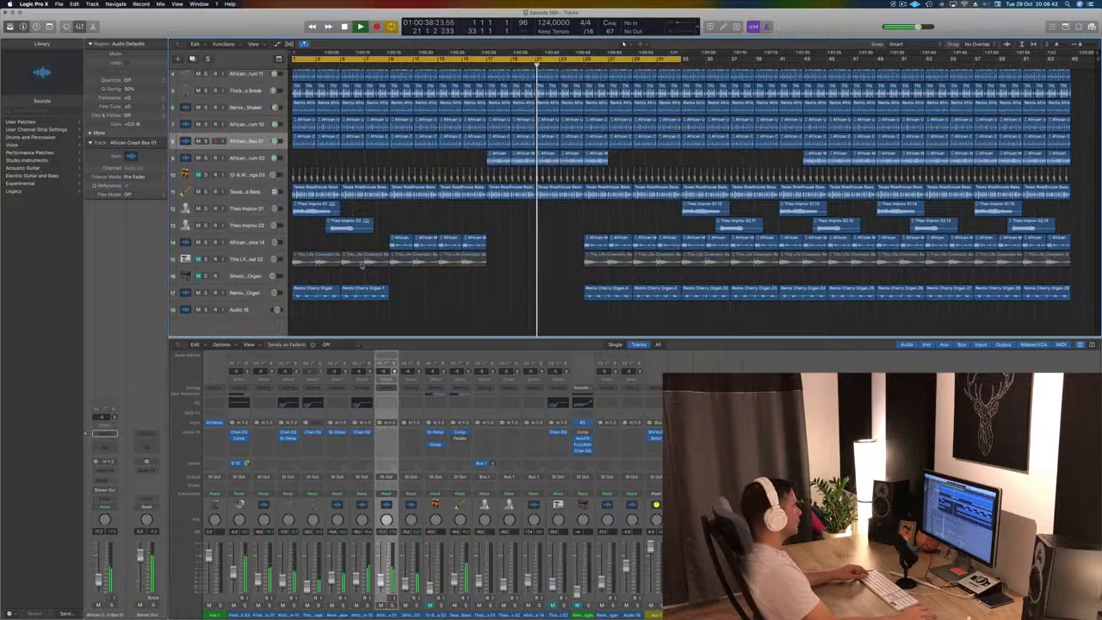
scroll(362, 267, down, 4)
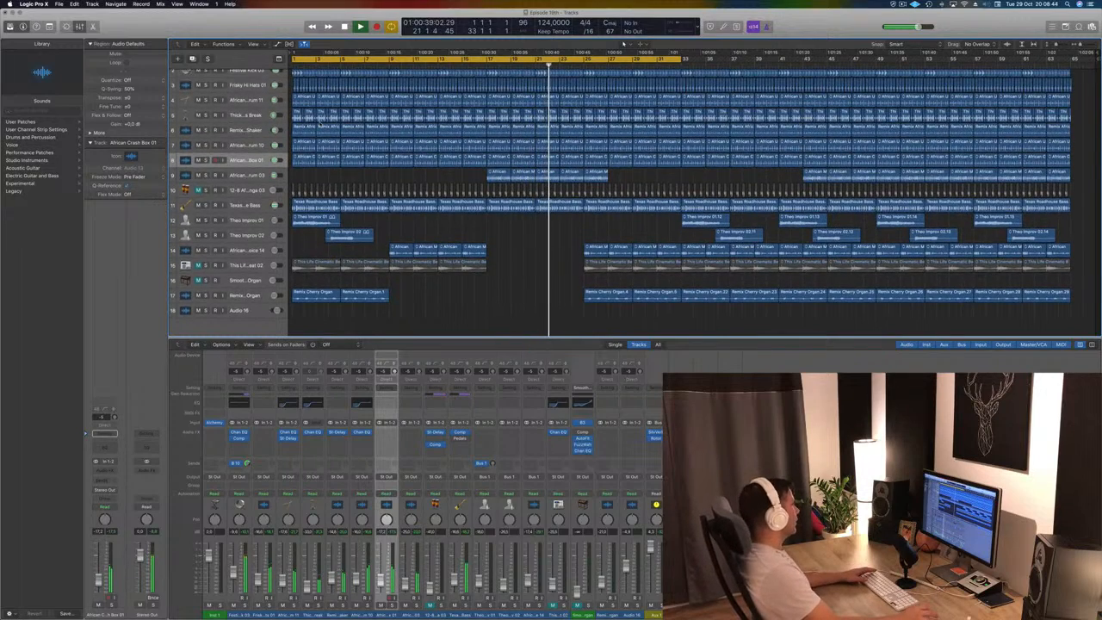
scroll(258, 206, down, 2)
click(247, 207)
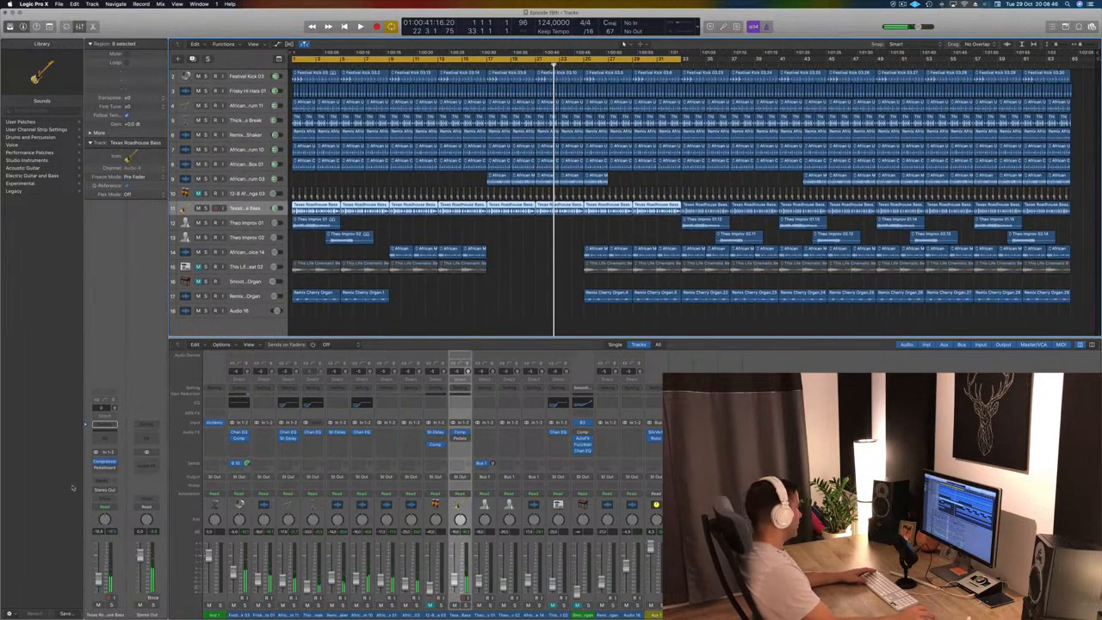
click(105, 462)
key(space)
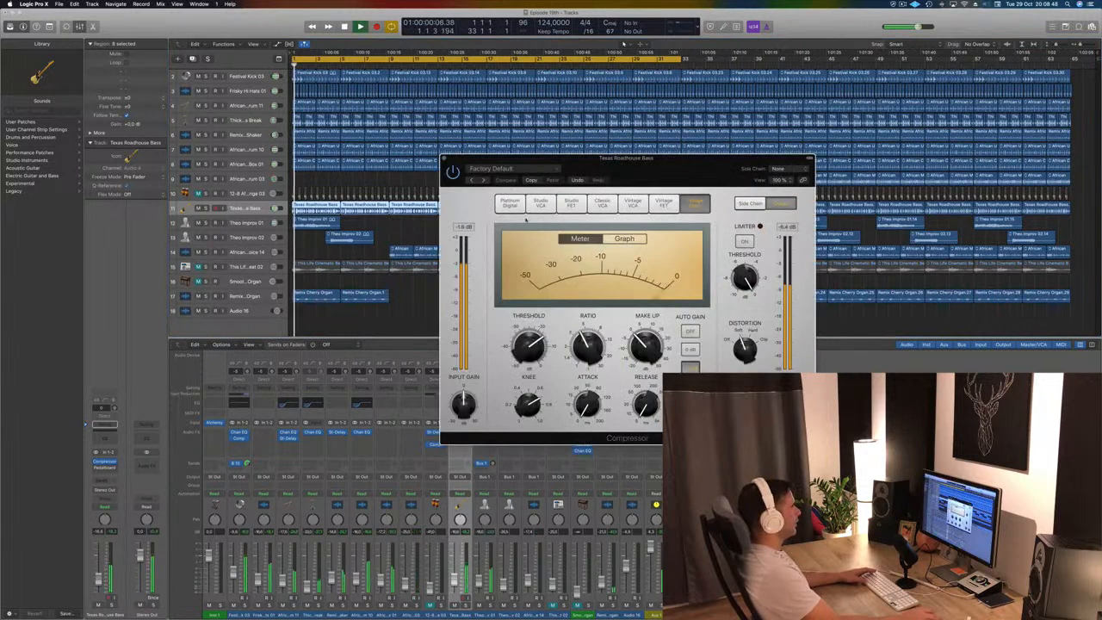
click(510, 204)
drag(621, 165, 663, 168)
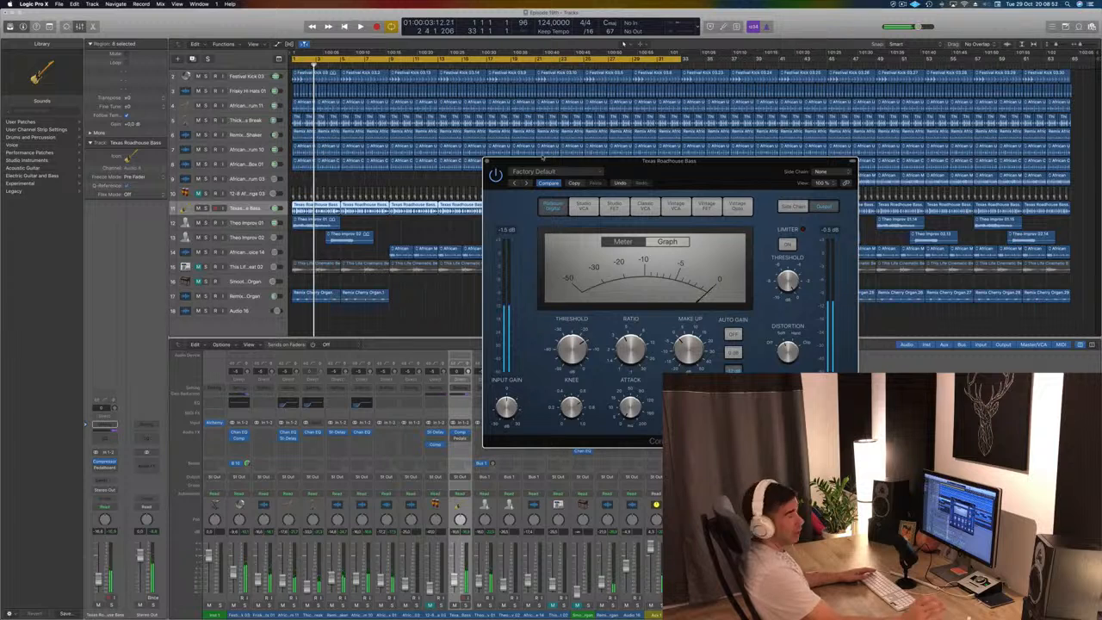
key(space)
drag(631, 162, 604, 165)
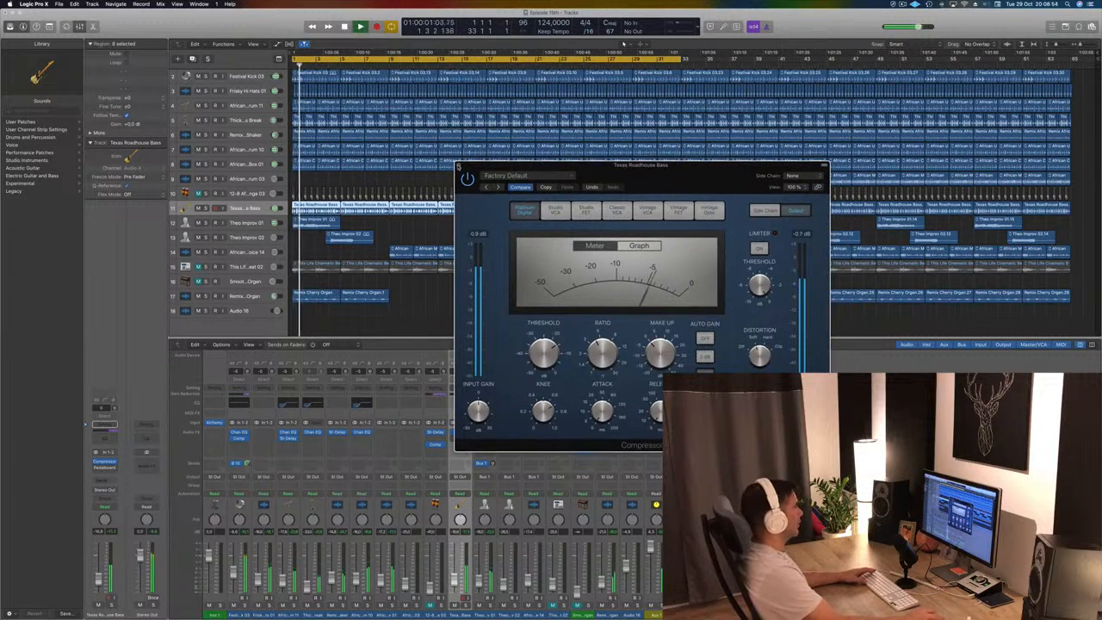
click(460, 164)
Hide the mixer, enlarge the track heights to fill the arrangement area, and return the playhead to the song start
scroll(419, 231, down, 1)
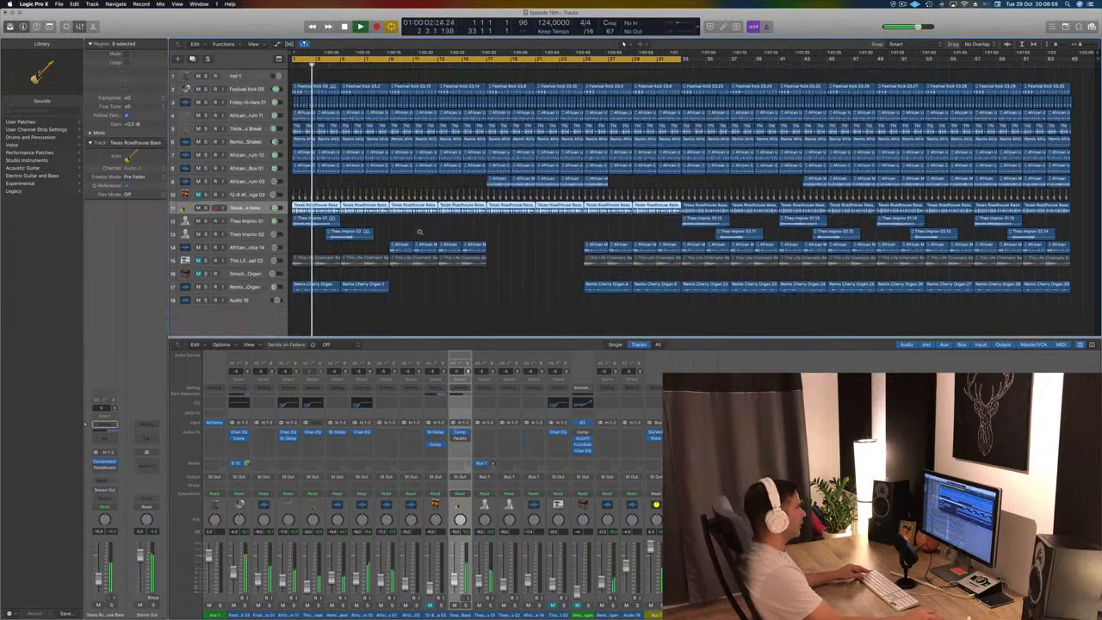
scroll(426, 236, up, 2)
key(x)
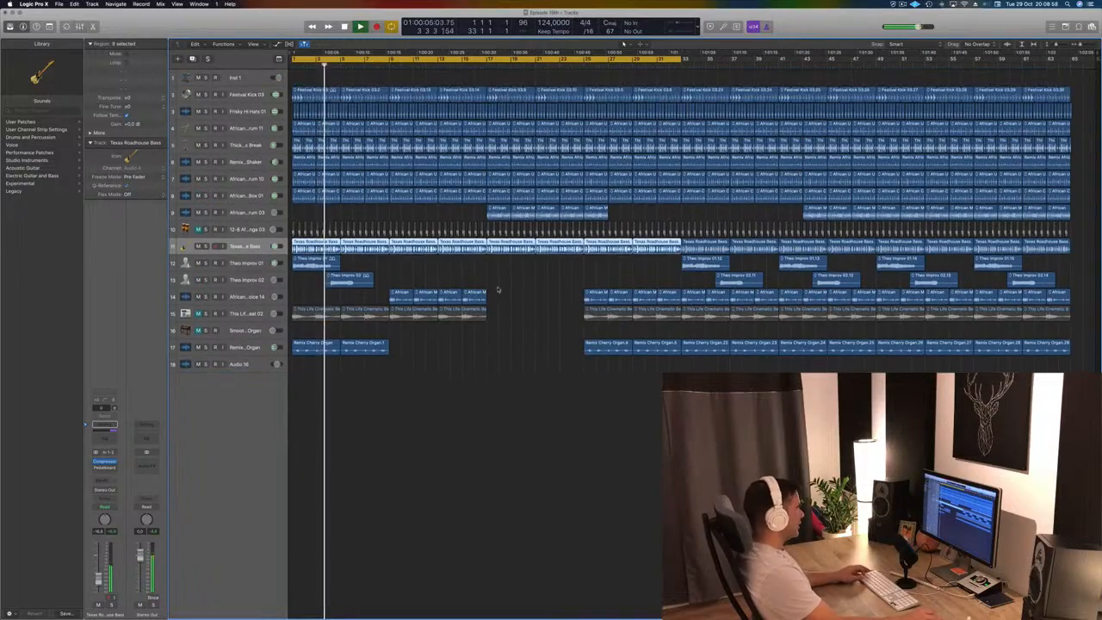
scroll(508, 382, up, 3)
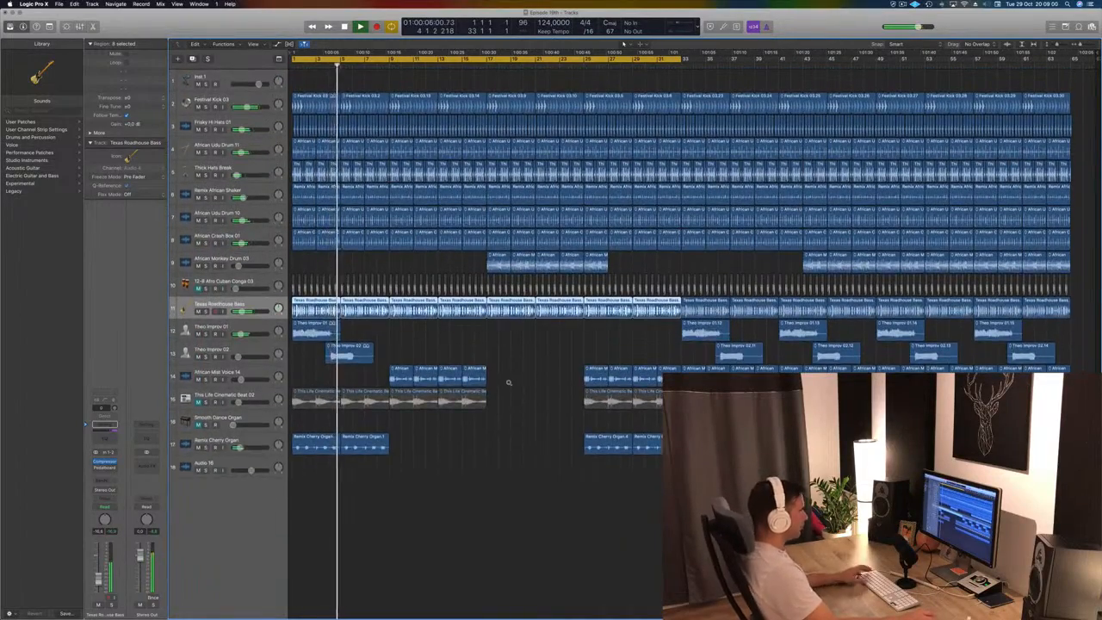
key(Return)
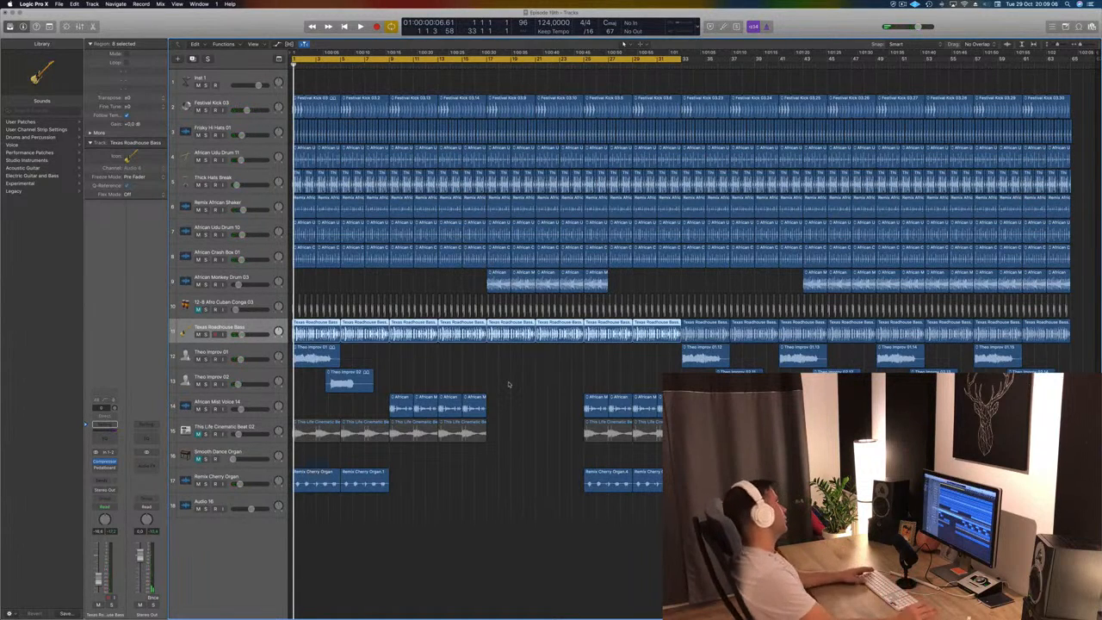
Delete the 12-8 Afro Cuban Conga 03 track together with all its regions
click(262, 305)
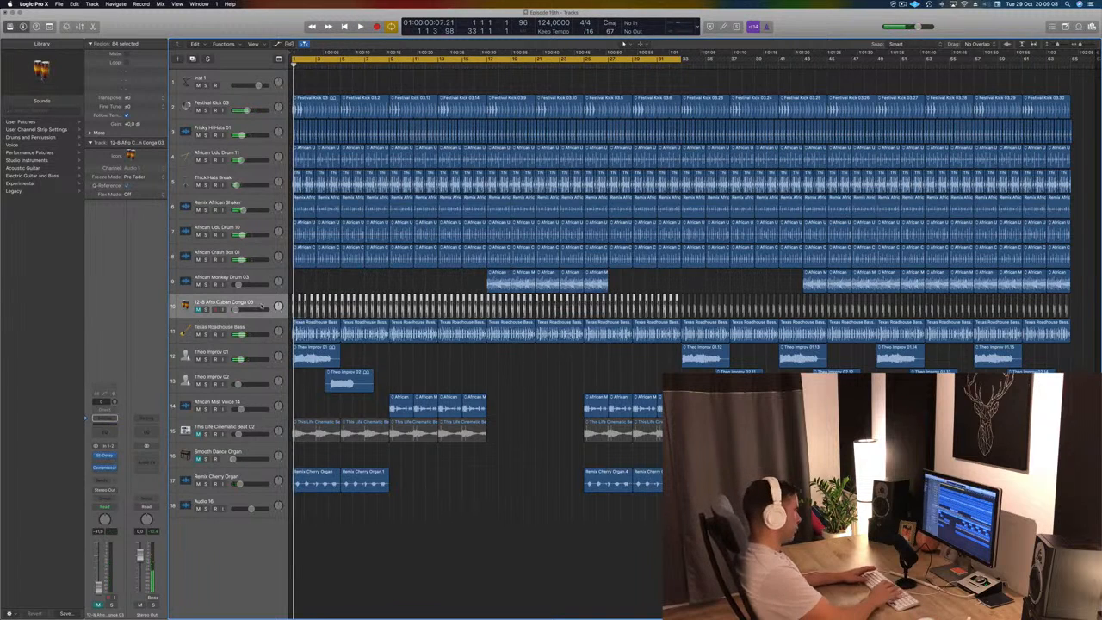
key(BackSpace)
key(super+BackSpace)
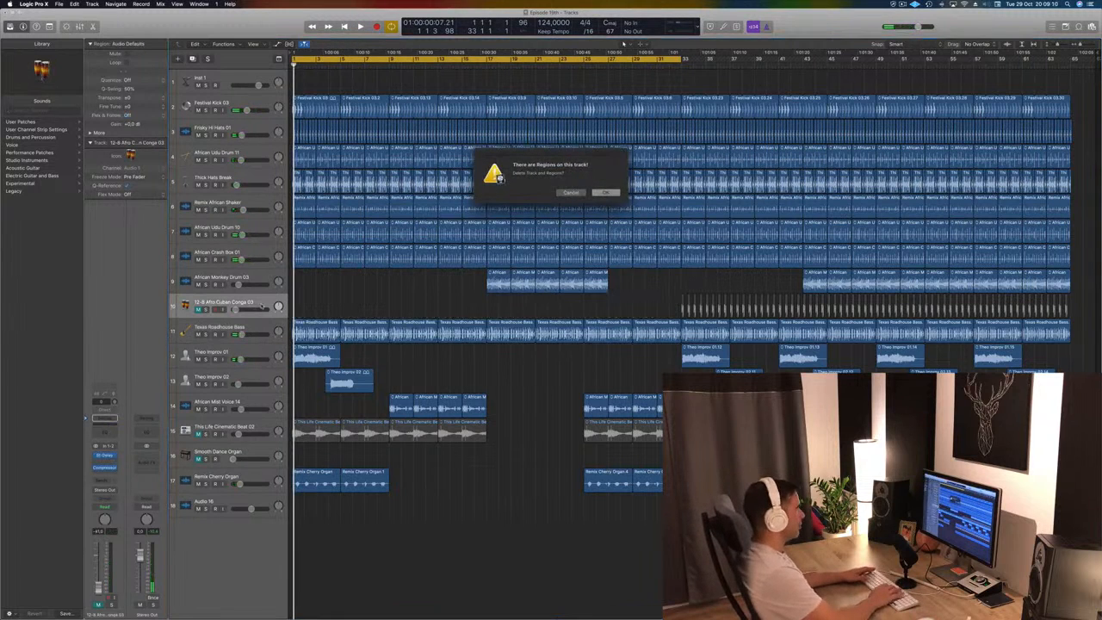
key(Return)
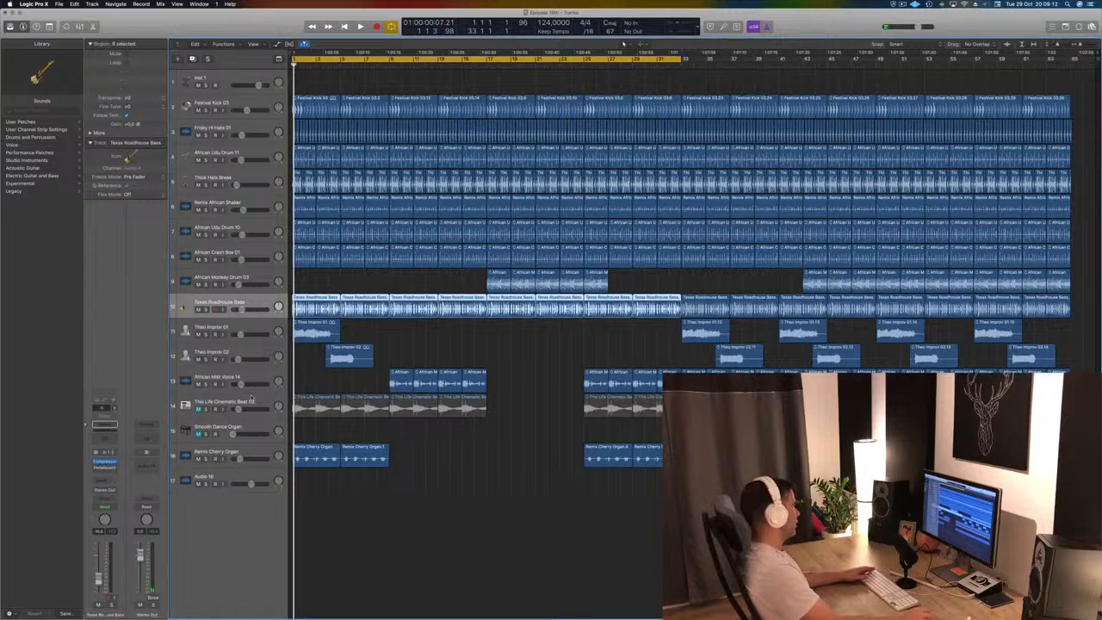
Delete the This Life Cinematic Beat 02 track together with all its regions
click(251, 397)
key(BackSpace)
key(super+BackSpace)
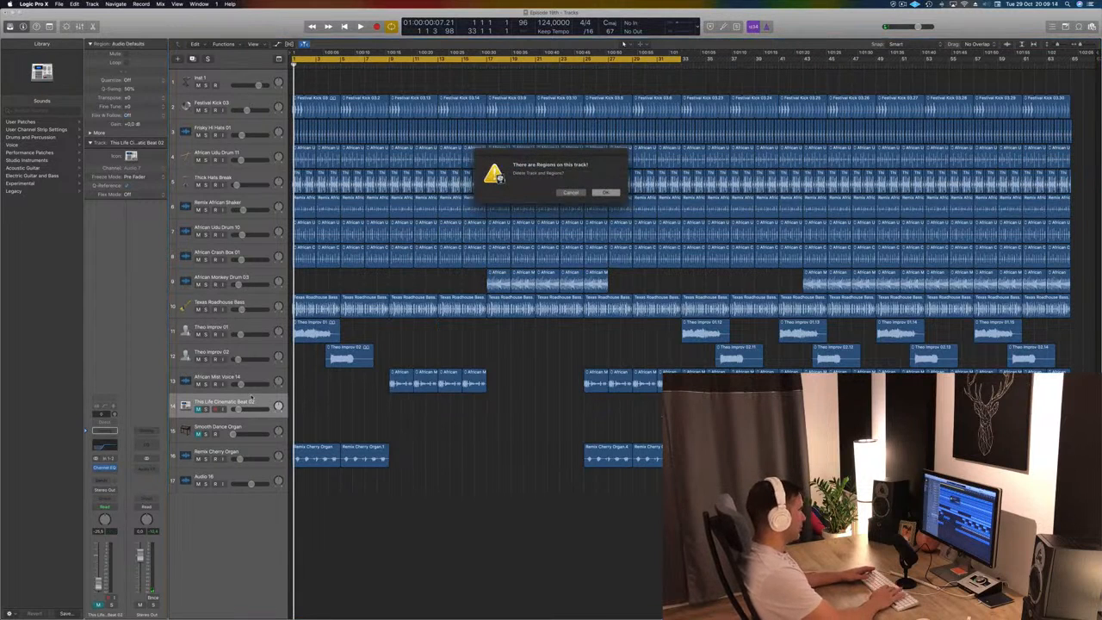
key(Return)
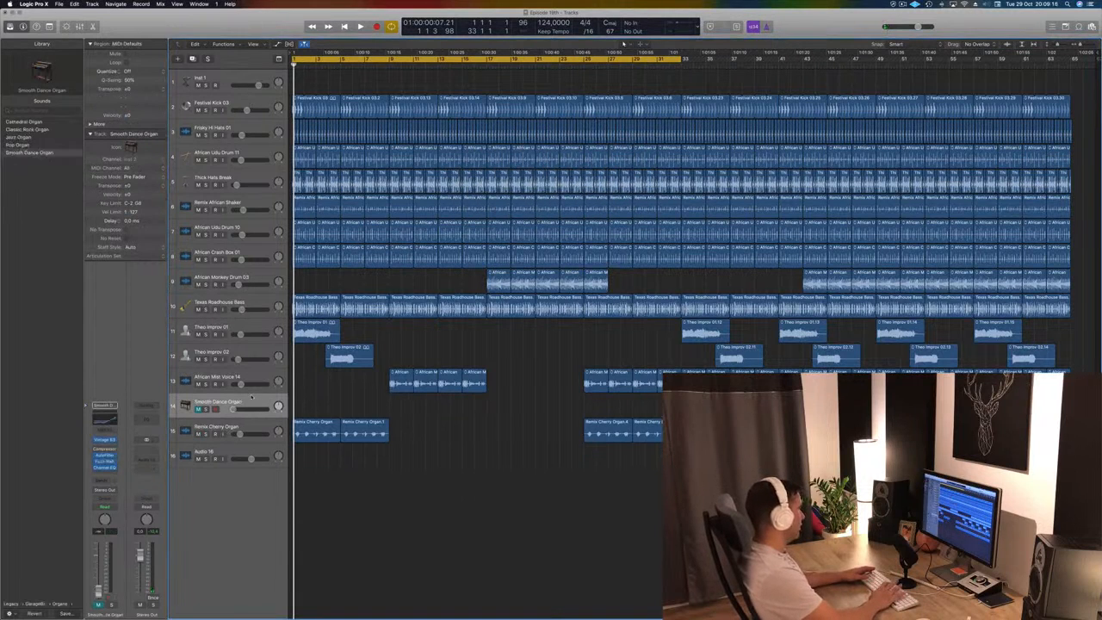
Delete the empty Smooth Dance Organ and Audio 16 tracks
key(super+BackSpace)
key(Down)
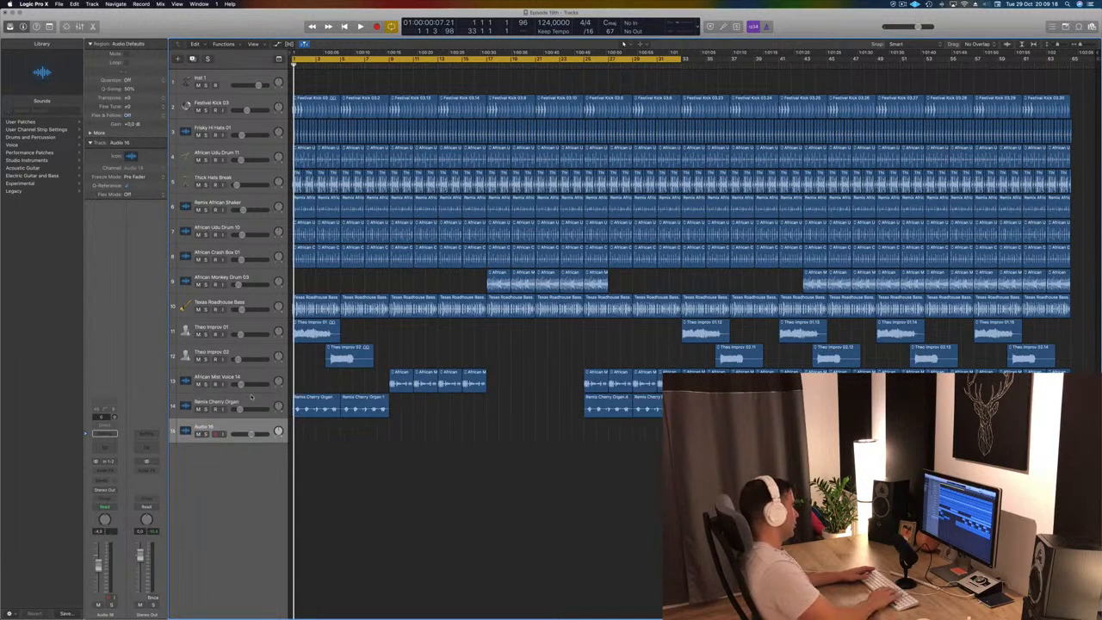
key(super+BackSpace)
Lower the Remix Cherry Organ track's level slightly during playback and replay the song from the beginning
key(space)
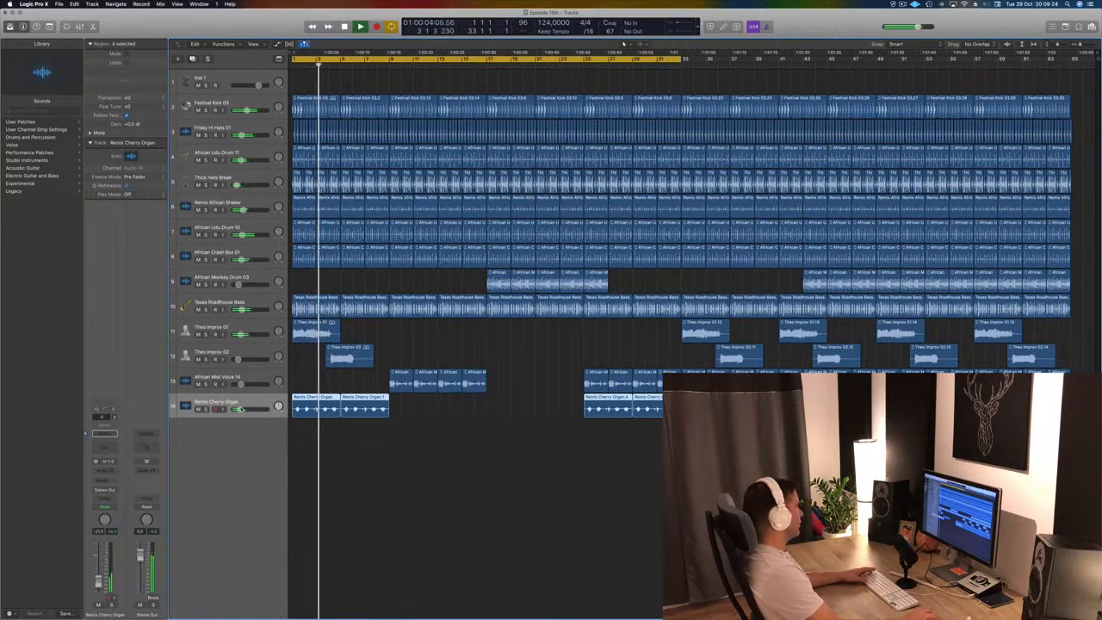
drag(240, 409, 239, 409)
click(458, 345)
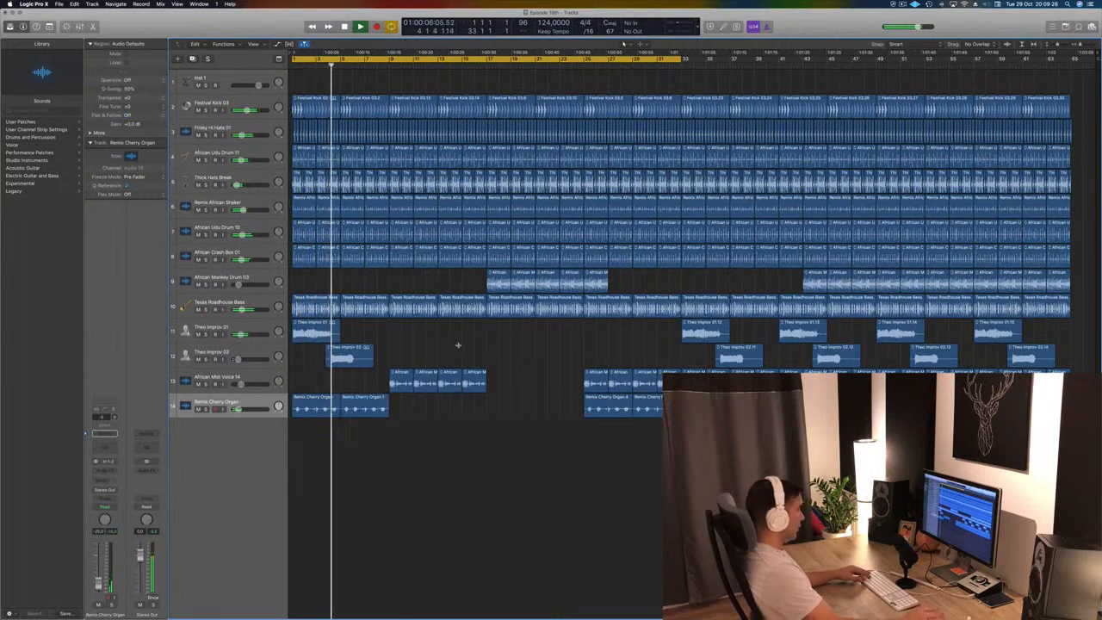
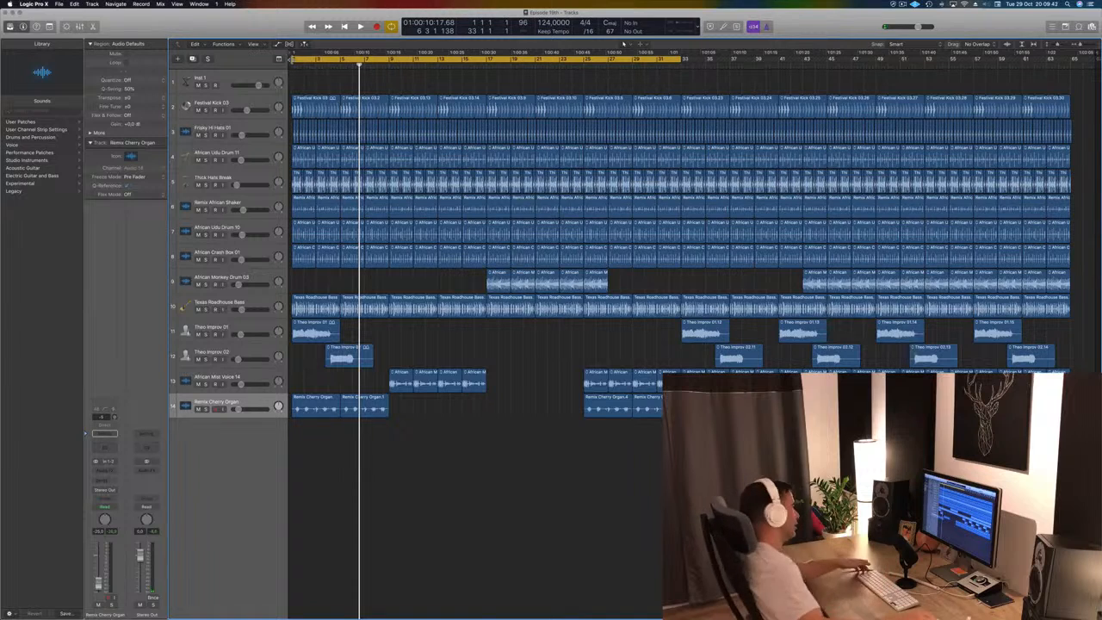
key(space)
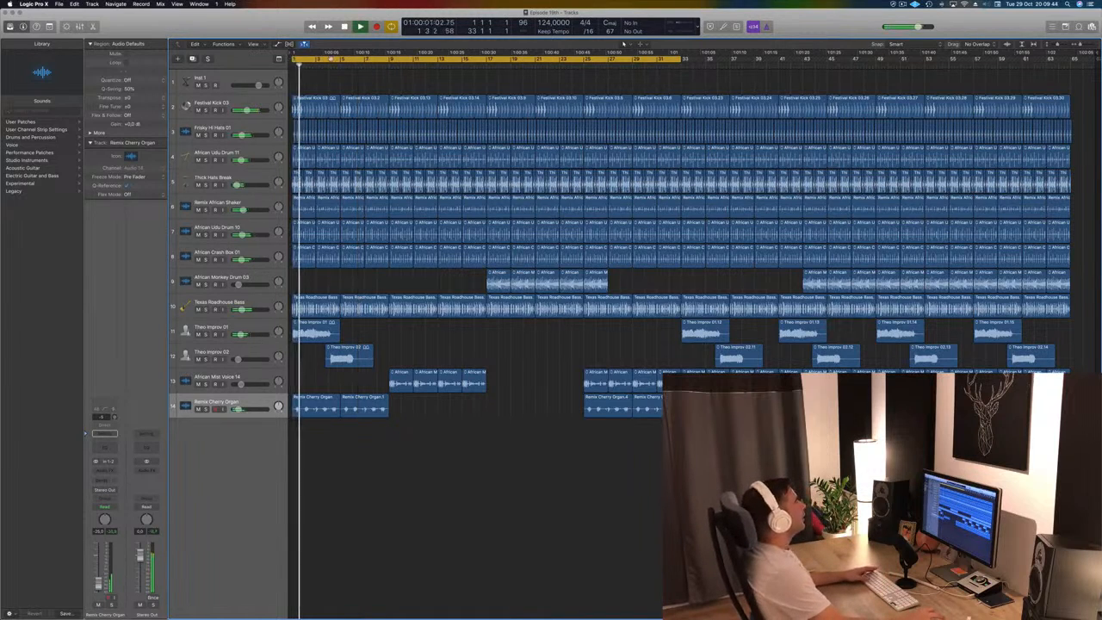
Move the cycle range to start at bar 17 and delete all Remix Cherry Organ regions from bar 25 onward
drag(346, 59, 540, 62)
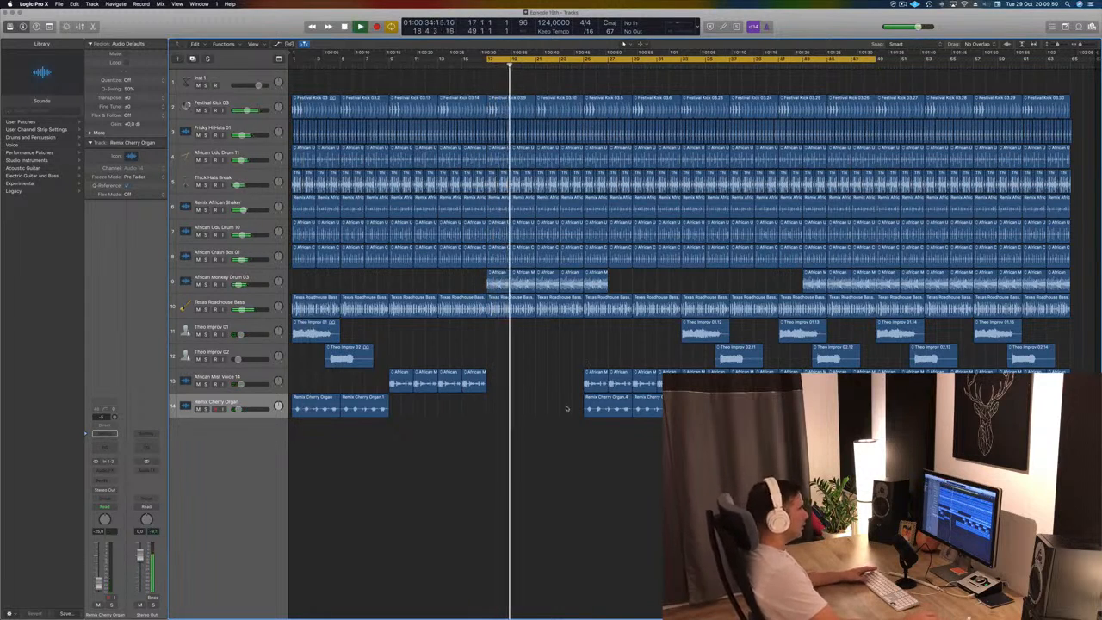
click(635, 408)
key(Delete)
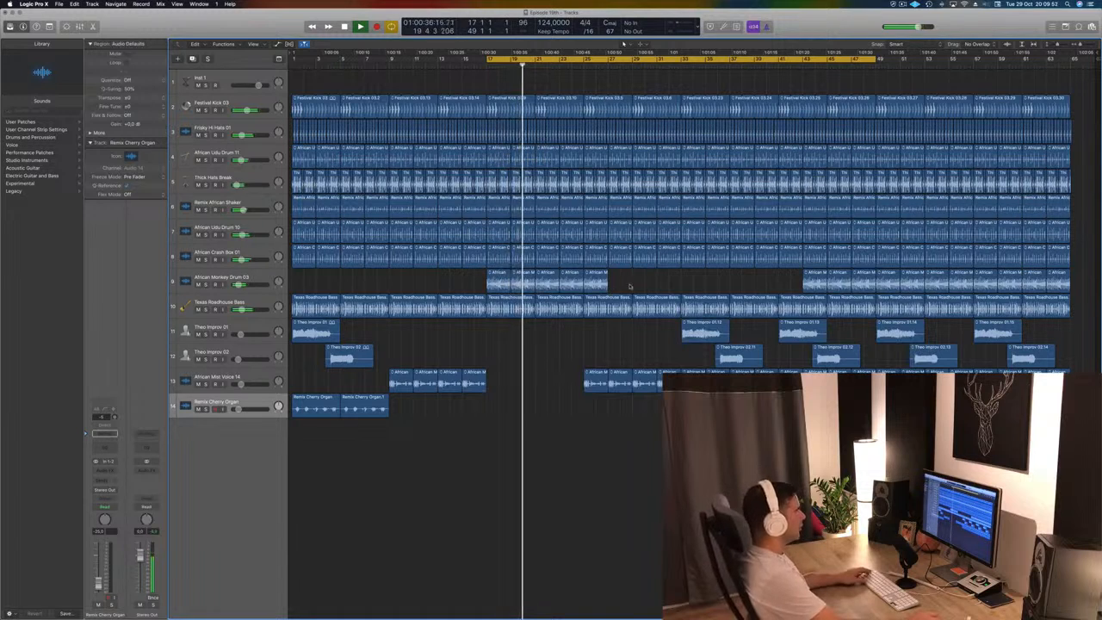
Delete the single African Monkey Drum 03 region starting at bar 25
drag(630, 279, 504, 282)
click(593, 281)
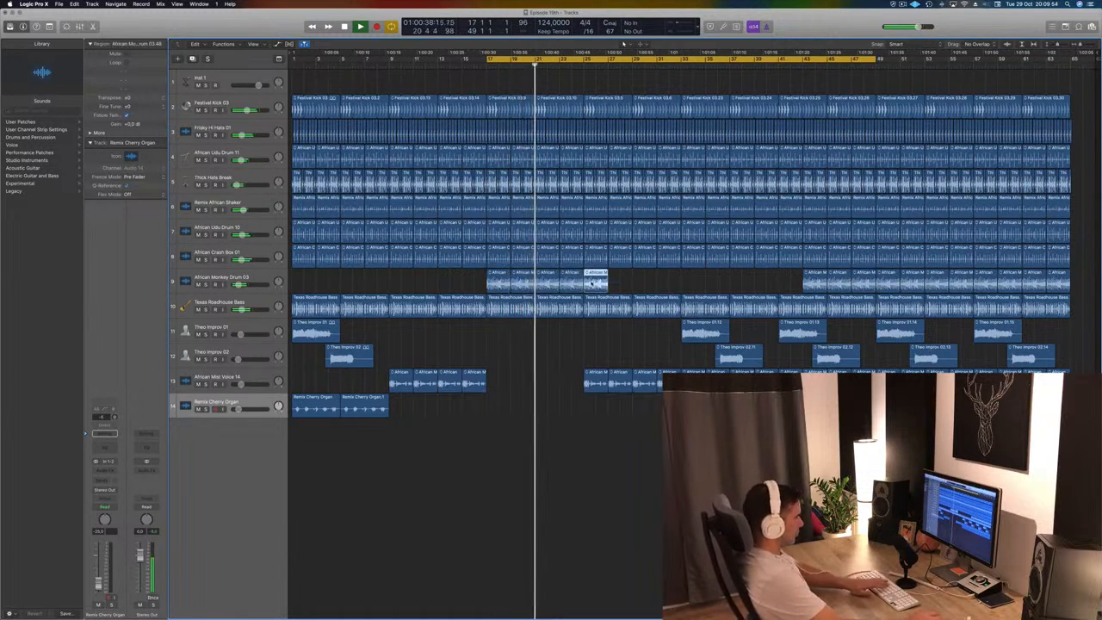
key(Delete)
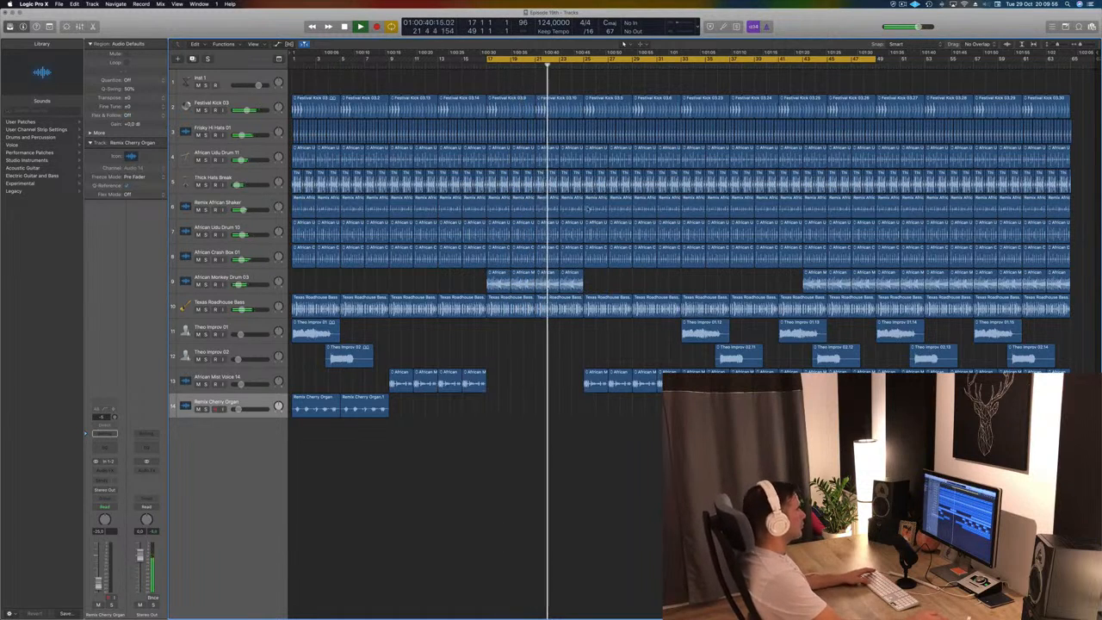
Clear African Udu Drum 11 through African Crash Box 01 between bars 25 and 33 and copy four African Monkey Drum 03 regions there
drag(603, 272, 672, 156)
key(Delete)
key(space)
mouse_move(611, 273)
mouse_down()
mouse_move(530, 282)
mouse_move(592, 281)
mouse_up()
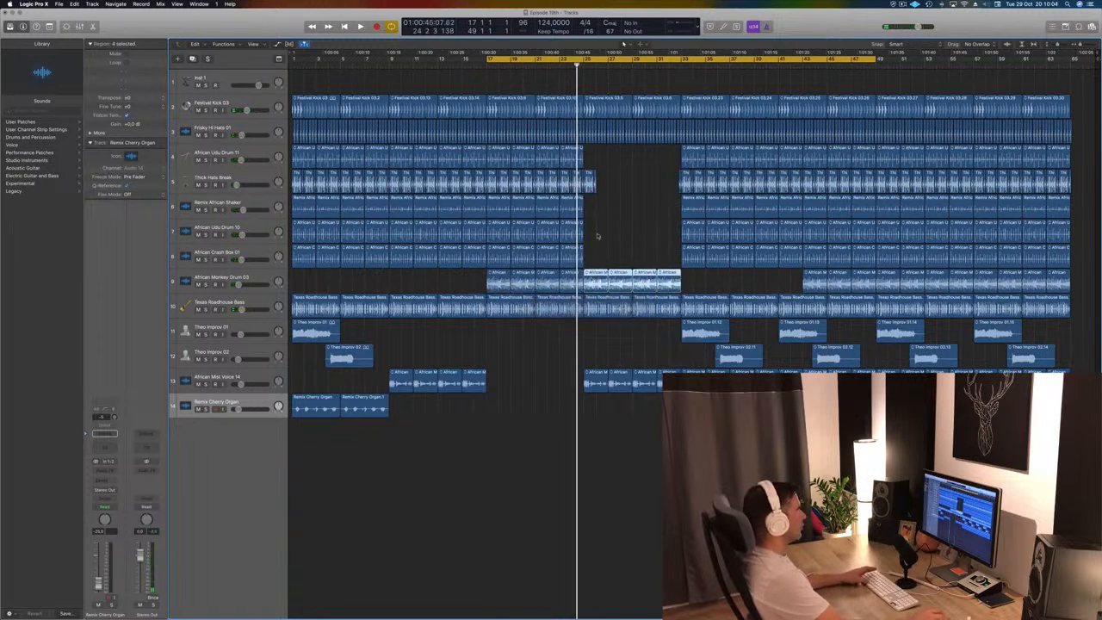
Set the cycle range's start to bar 25, delete the leftover Thick Hats Break regions just after it, and replay the section
key(space)
drag(489, 59, 586, 60)
click(589, 178)
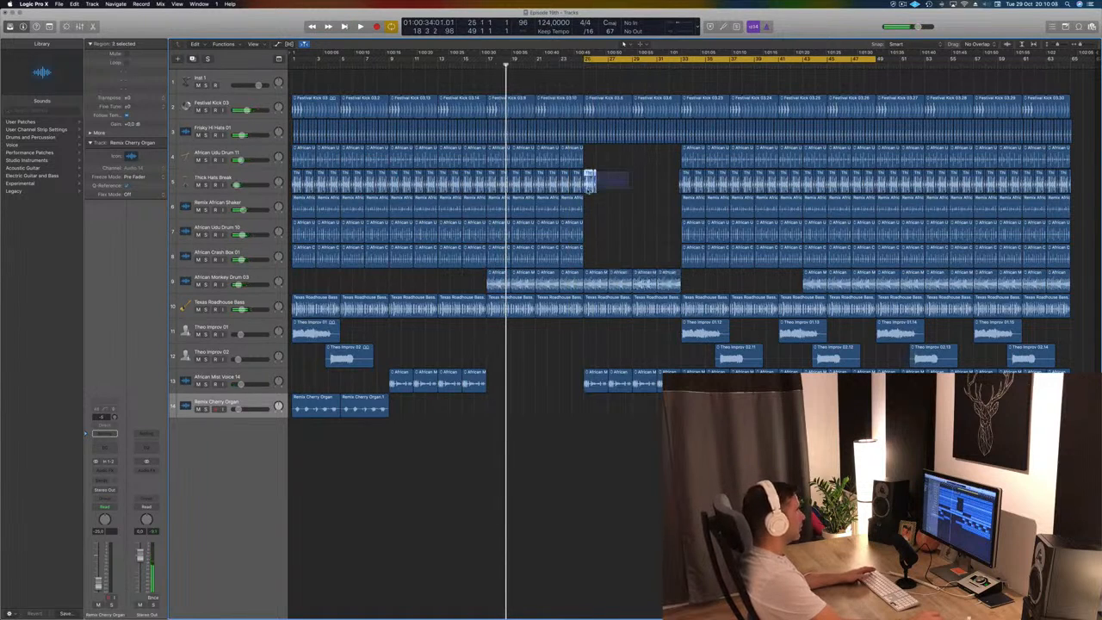
key(Delete)
key(space)
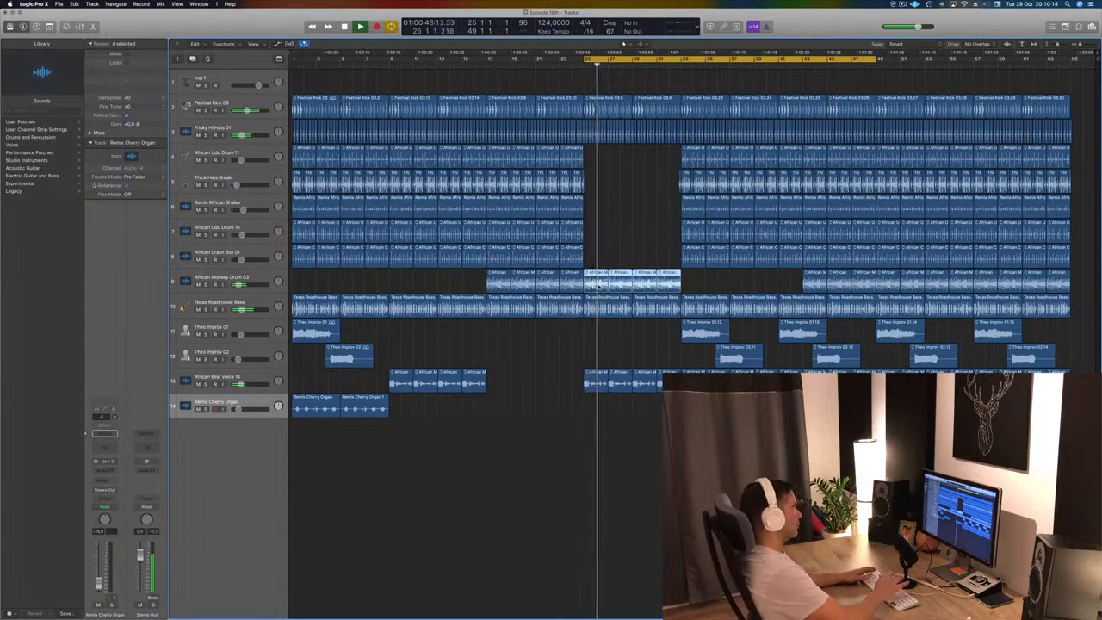
Delete the Texas Roadhouse Bass regions between bars 25 and 33, trying the passage without African Monkey Drum 03 before restoring its four regions
key(Delete)
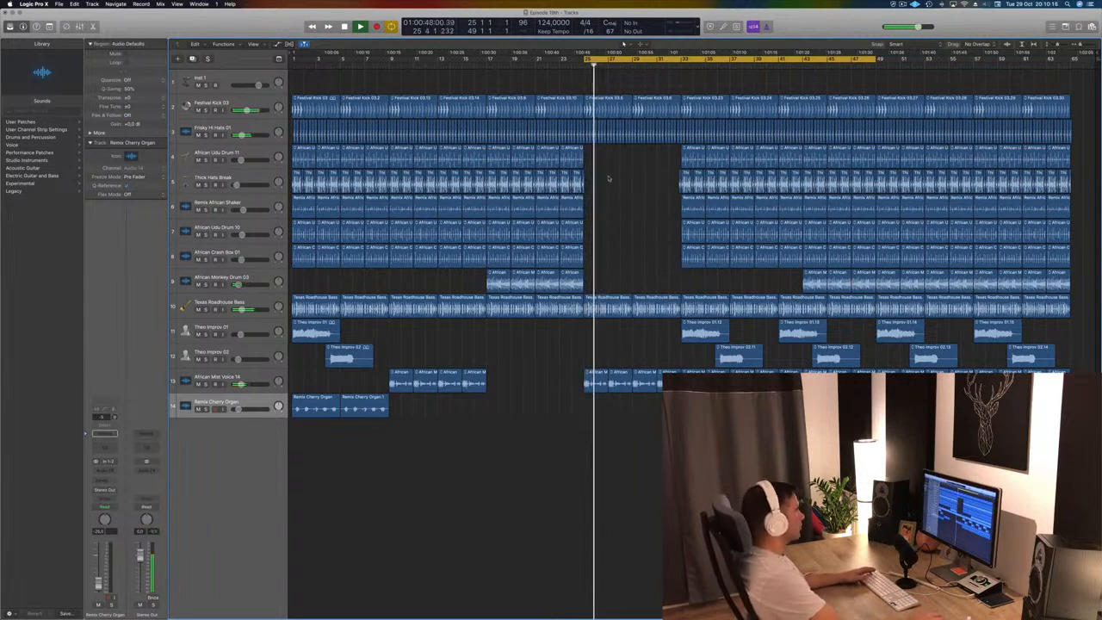
key(space)
click(650, 307)
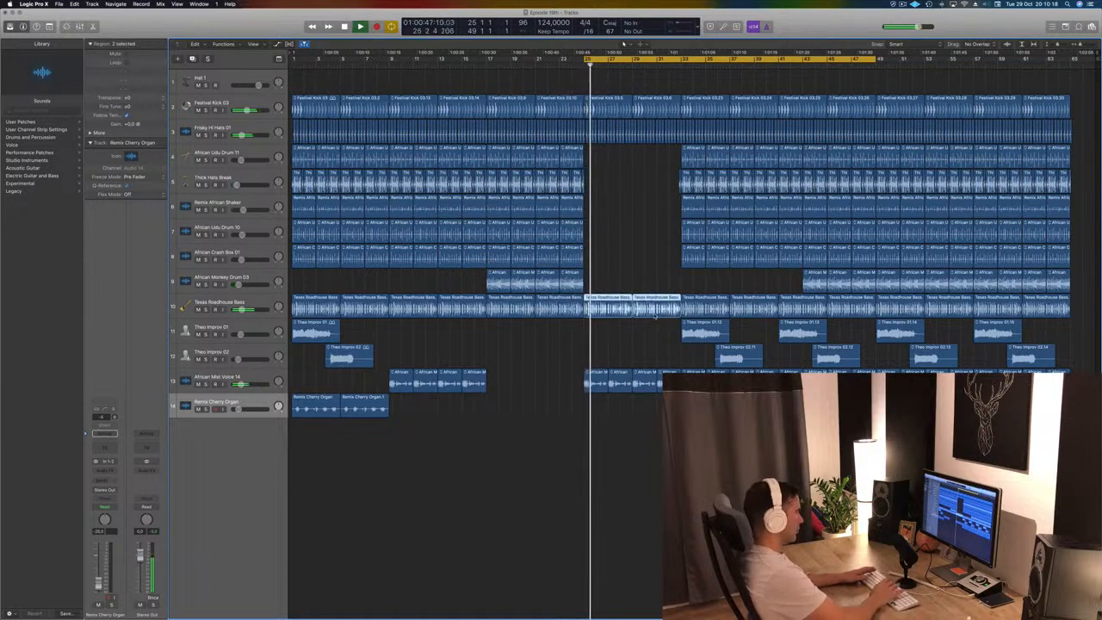
key(Delete)
mouse_move(608, 283)
mouse_down()
mouse_move(482, 289)
mouse_move(592, 274)
mouse_up()
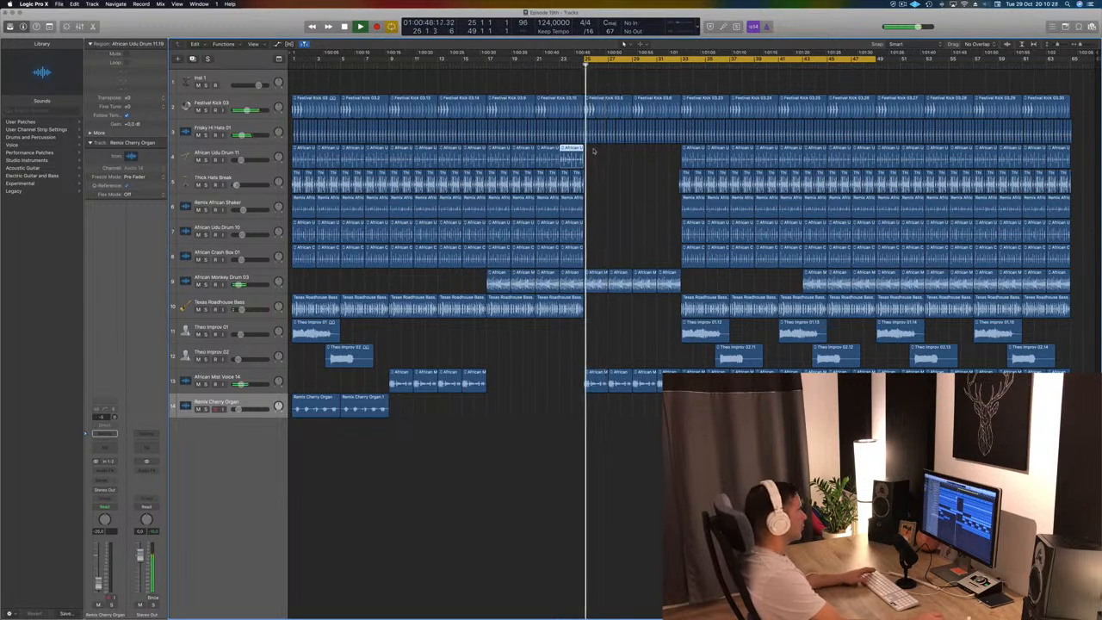
Delete the Frisky Hi Hats 01 regions between bars 25 and 33
drag(678, 149, 684, 144)
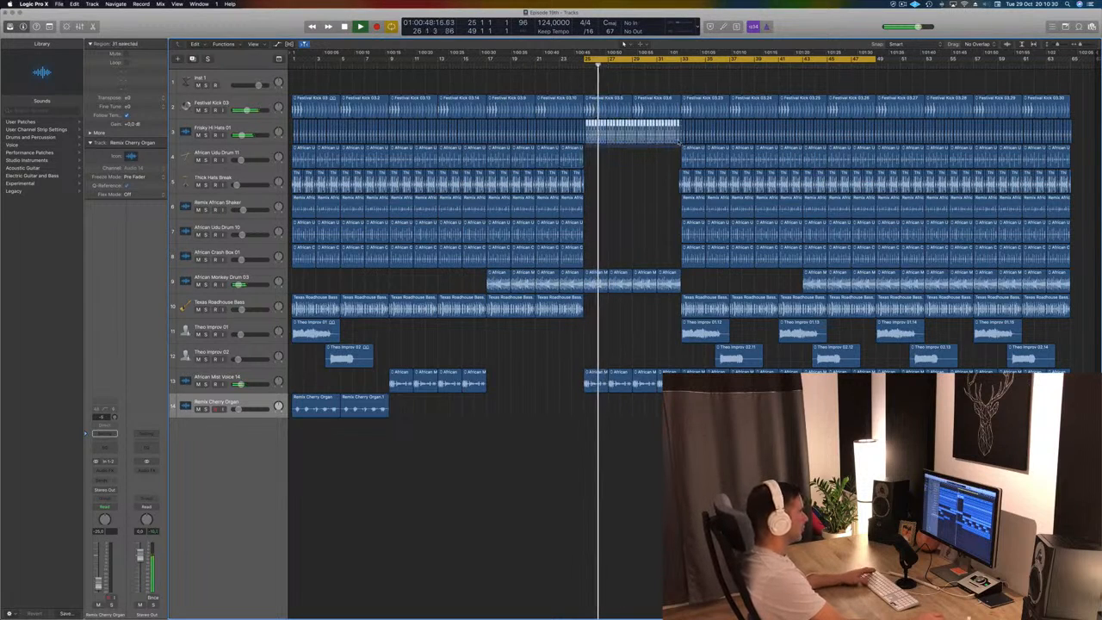
key(Delete)
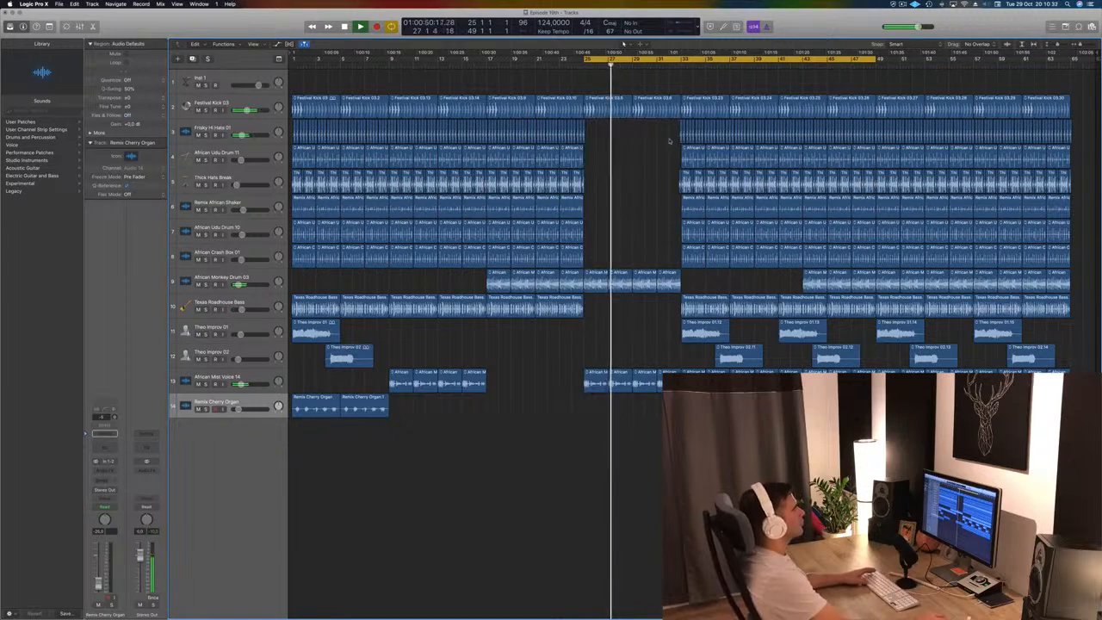
Add a Channel EQ to the African Monkey Drum 03 track and open its editor
key(super+Right)
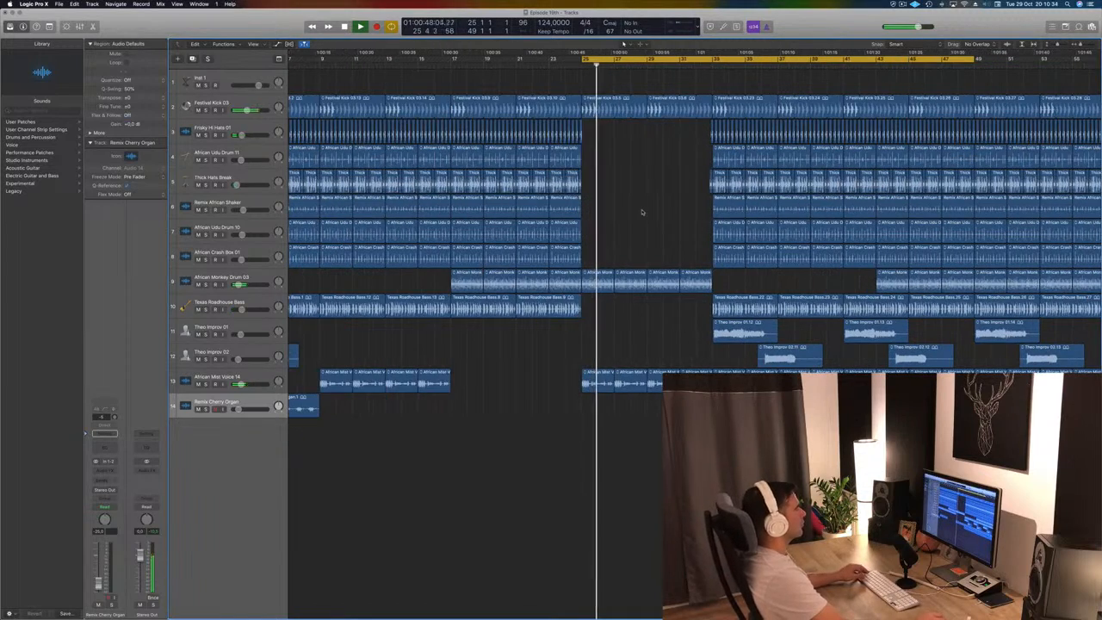
key(super+Left)
click(267, 280)
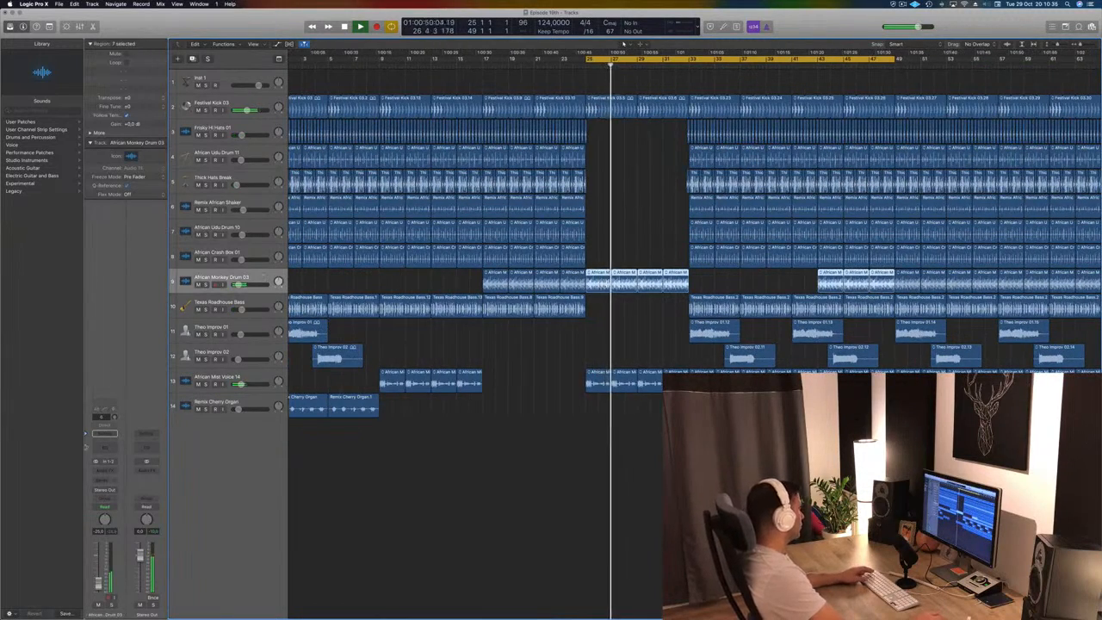
click(99, 443)
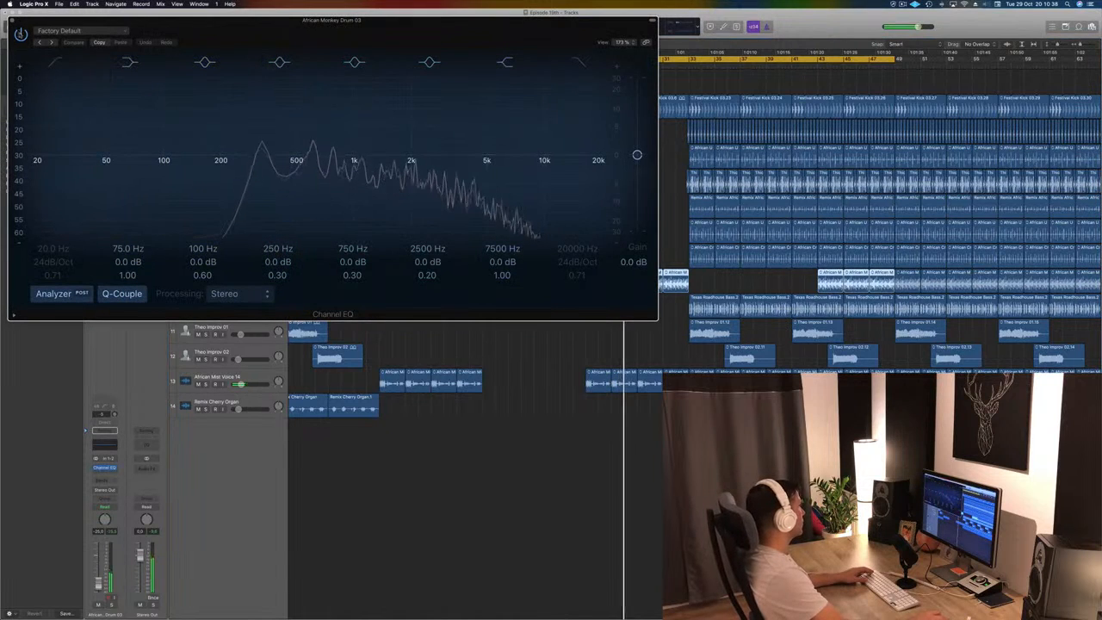
Cut the low frequencies of African Monkey Drum 03 in its Channel EQ, close the editor and replay the section from bar 25
drag(55, 123, 282, 139)
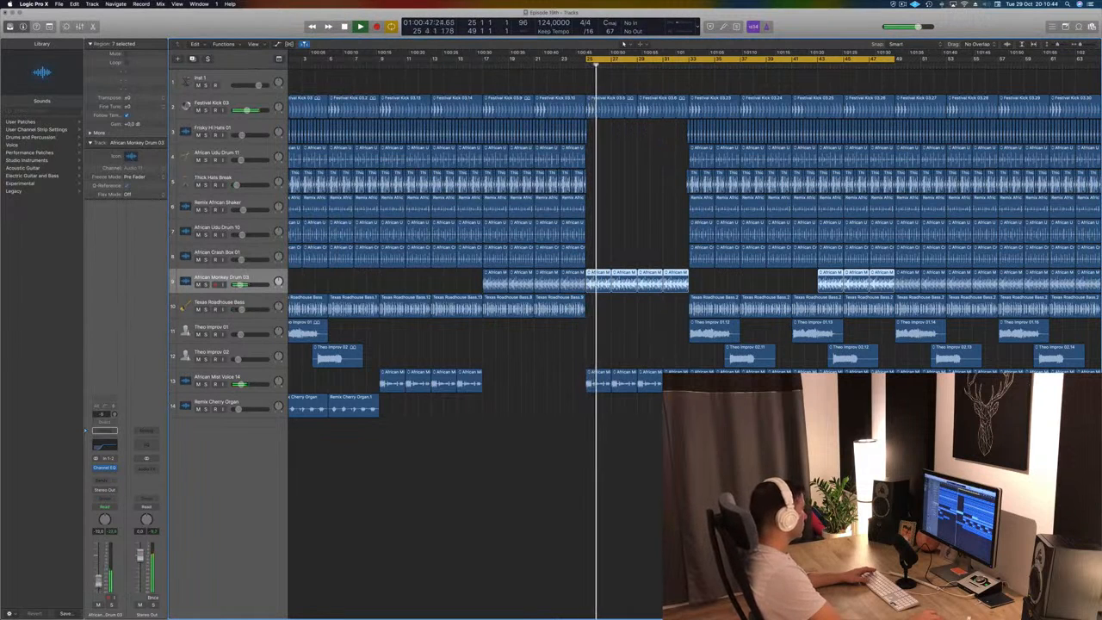
key(space)
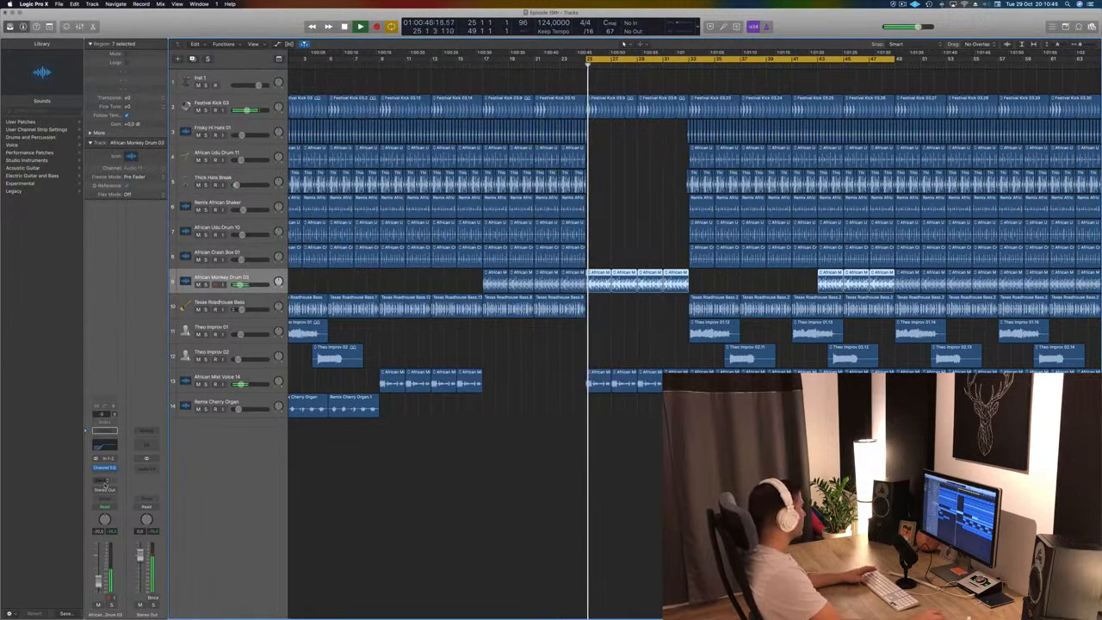
Add a stereo Compressor after the Channel EQ on the African Monkey Drum 03 track
click(101, 480)
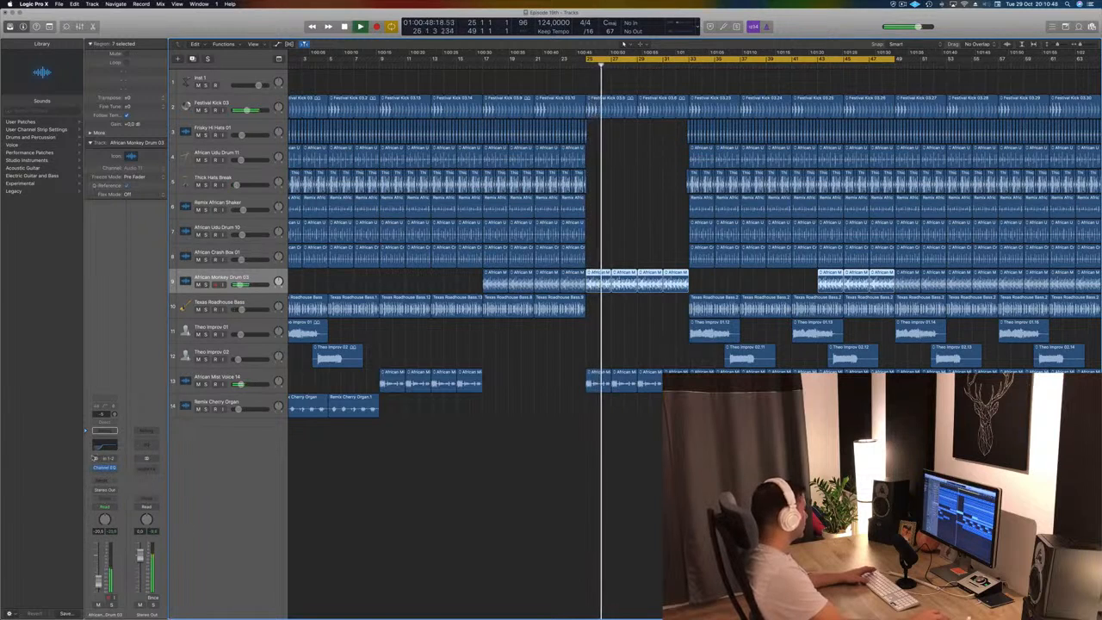
click(109, 476)
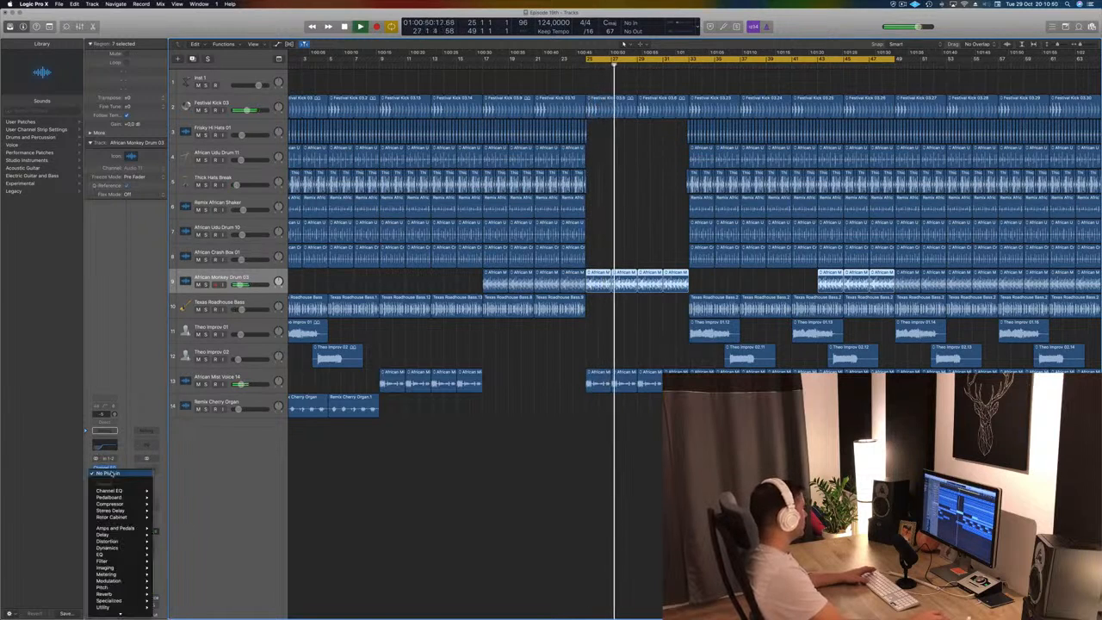
mouse_move(125, 498)
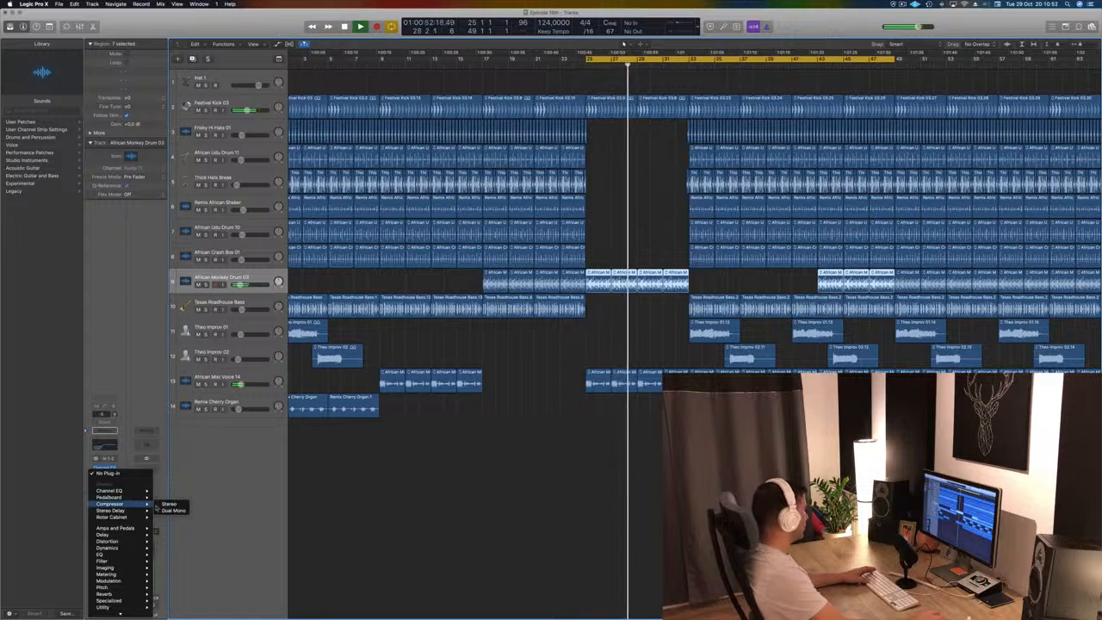
click(169, 504)
drag(298, 35, 473, 46)
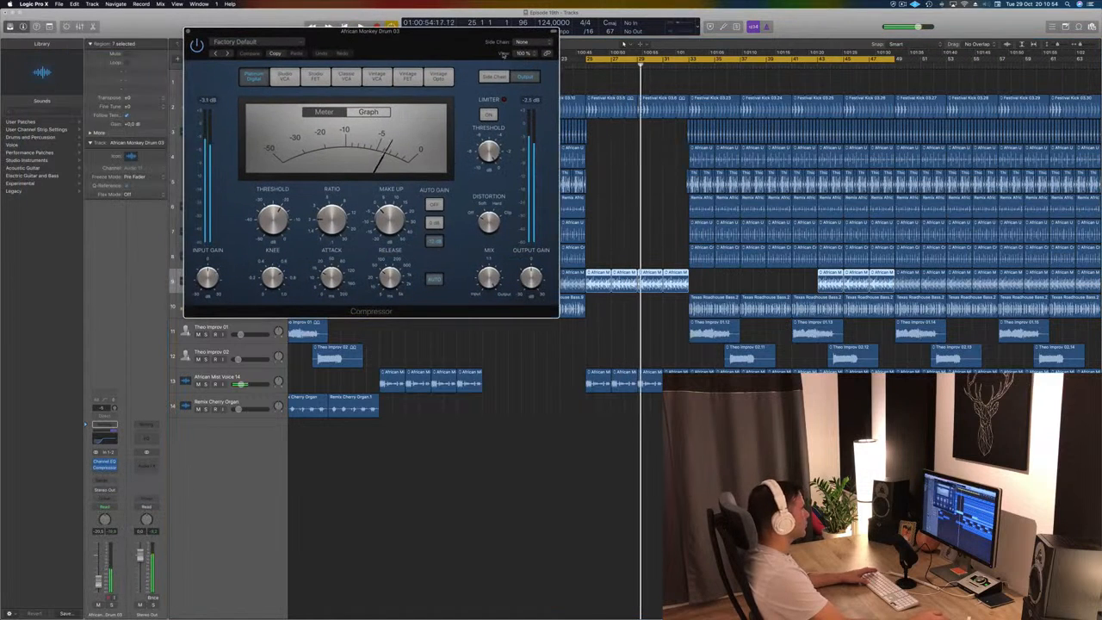
Set the Compressor's side chain source to Bus 10, which carries Festival Kick 03
click(521, 42)
mouse_move(543, 74)
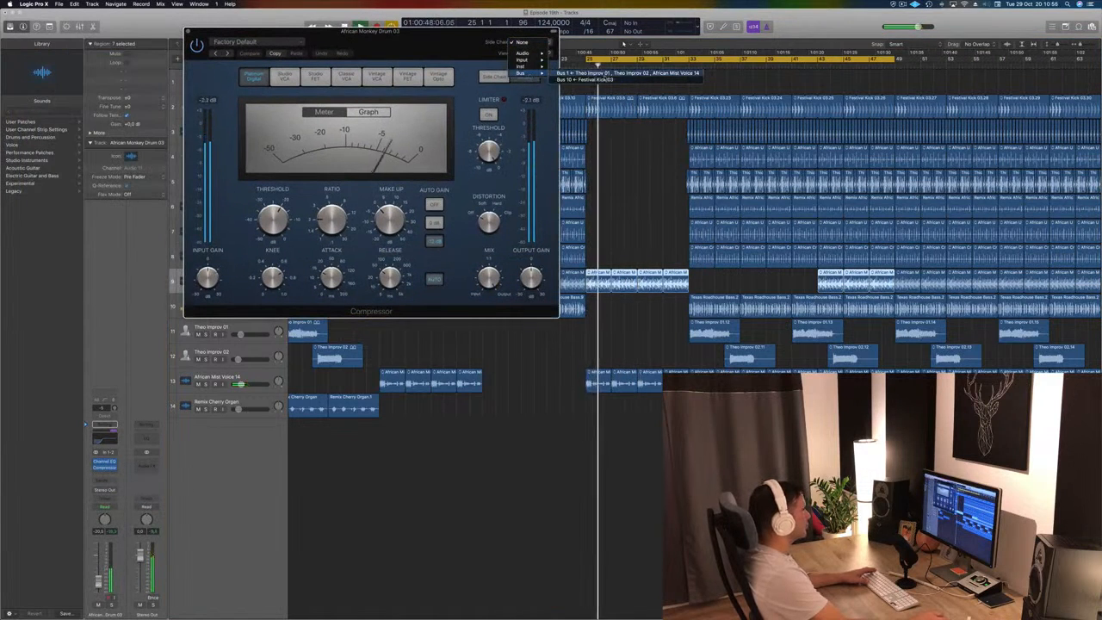
drag(417, 48, 567, 58)
drag(538, 289, 535, 313)
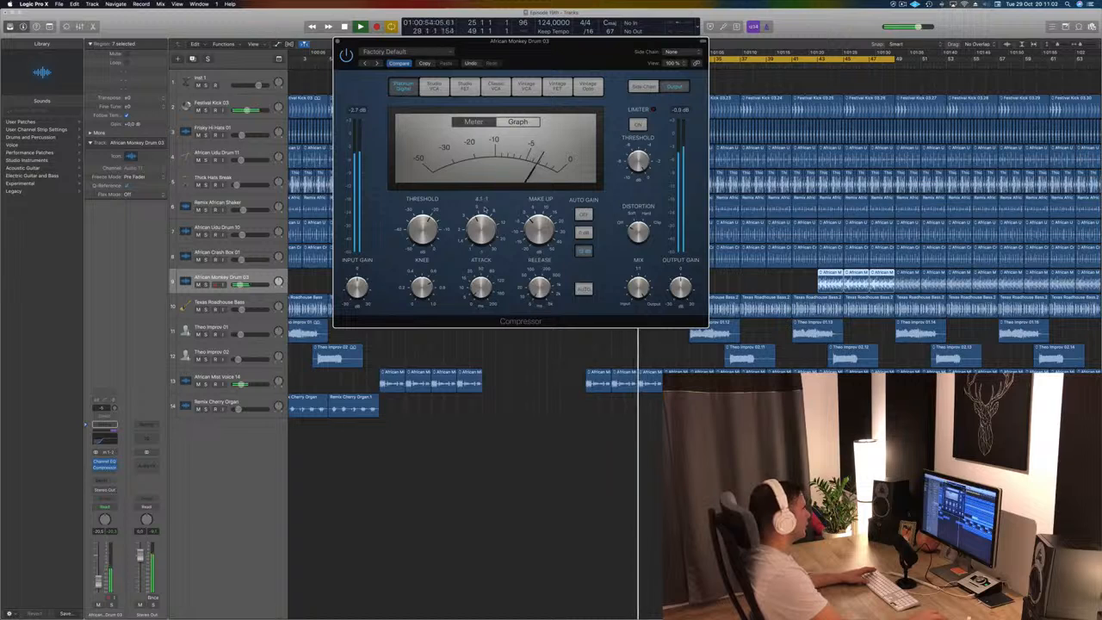
click(673, 51)
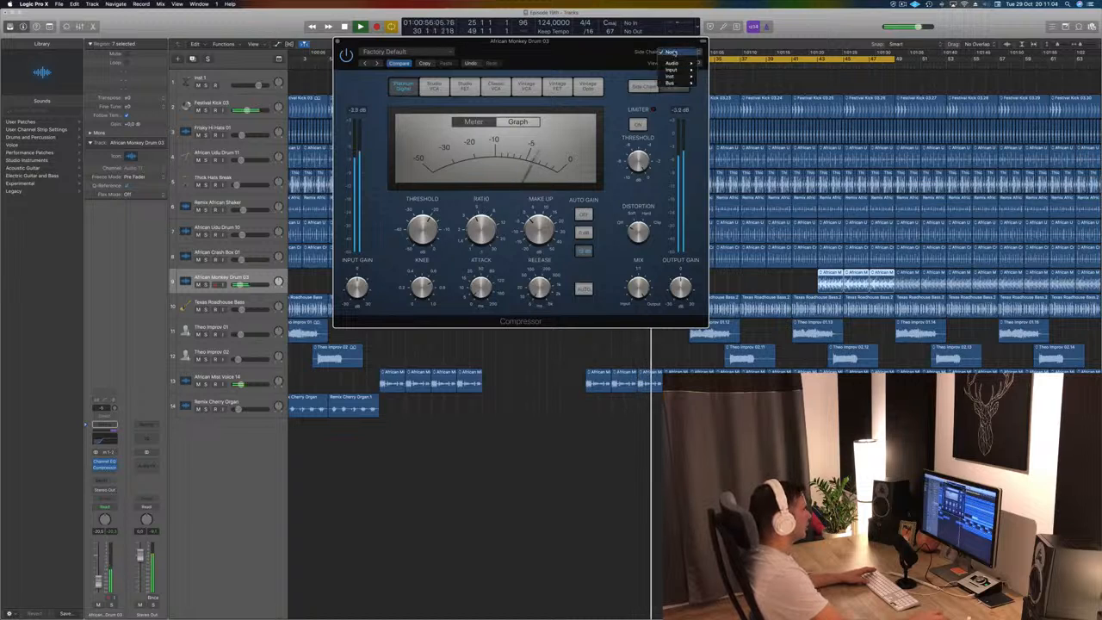
mouse_move(676, 82)
click(742, 89)
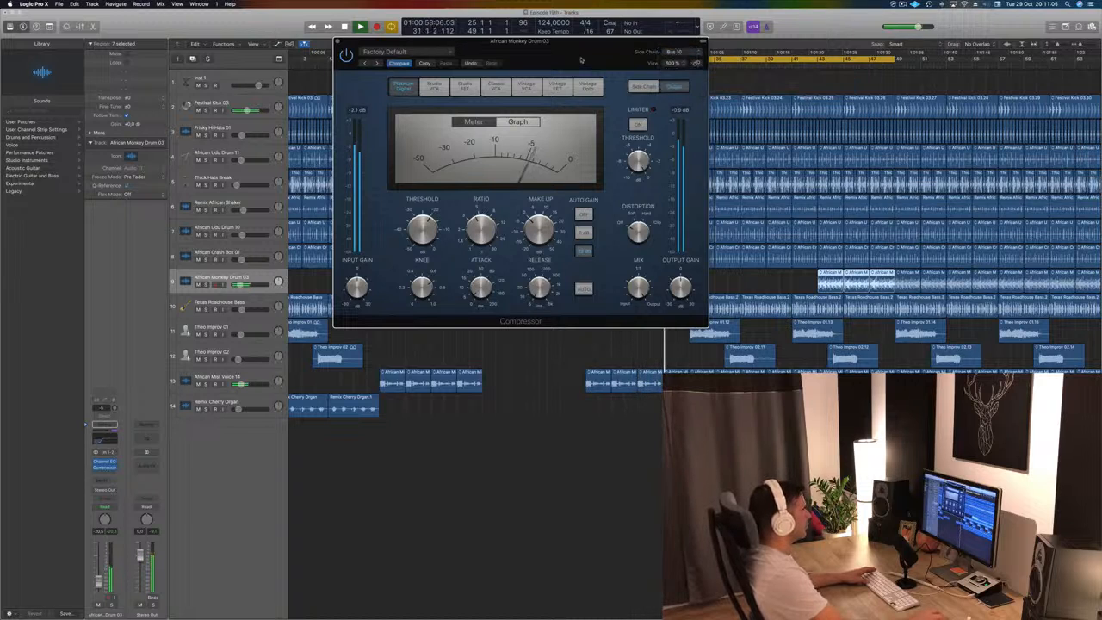
Replay the section from bar 25 with the side-chained Compressor and lower the African Monkey Drum 03 track's volume
drag(566, 48, 642, 62)
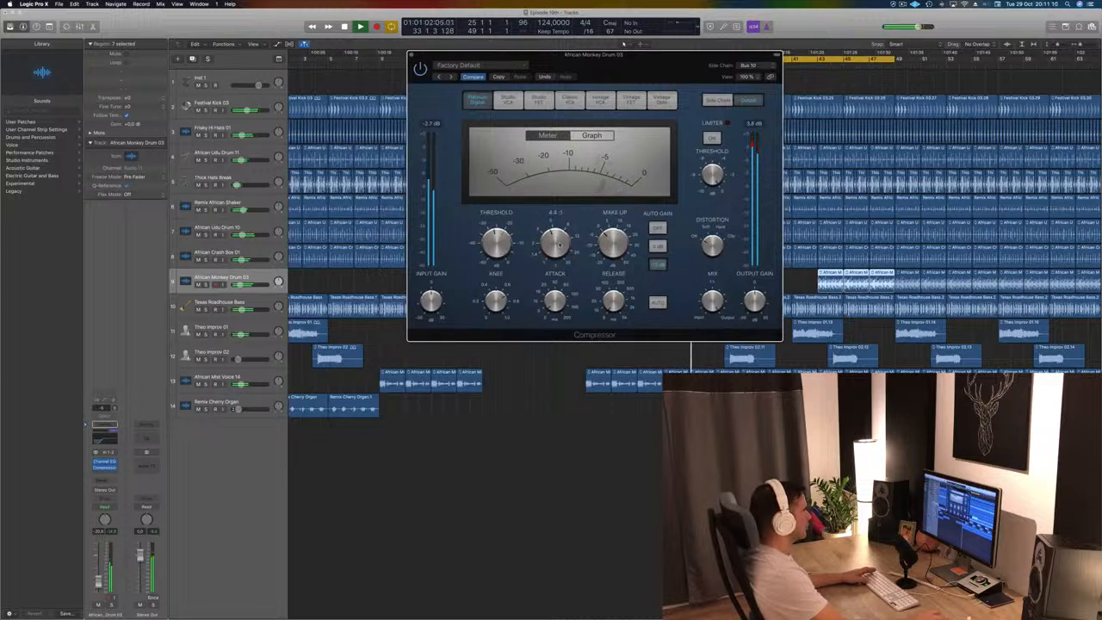
key(space)
drag(660, 63, 549, 104)
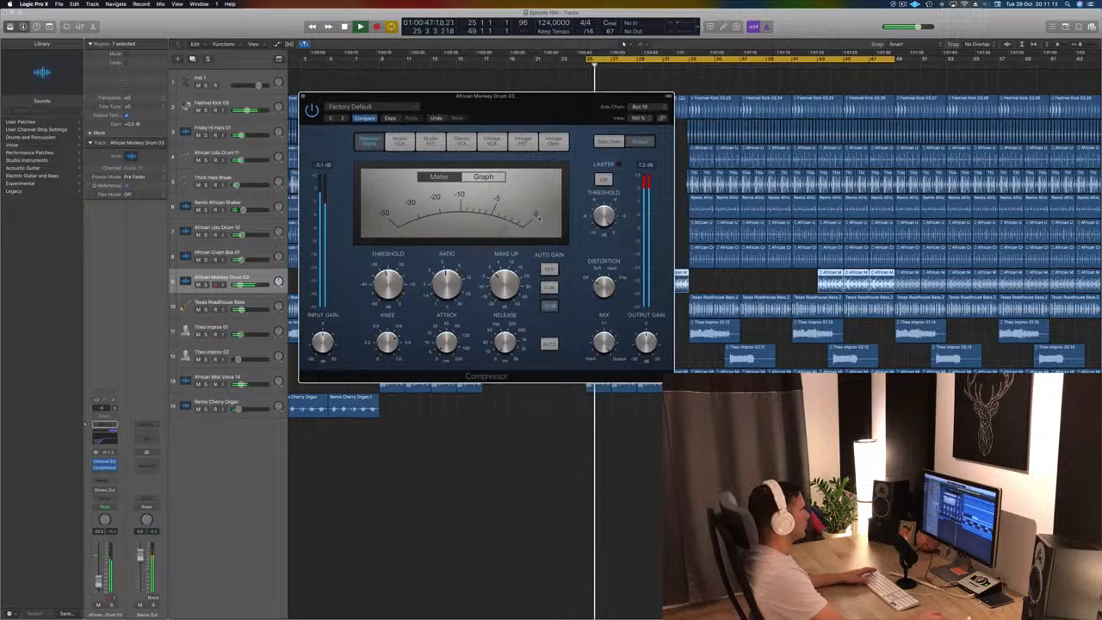
key(space)
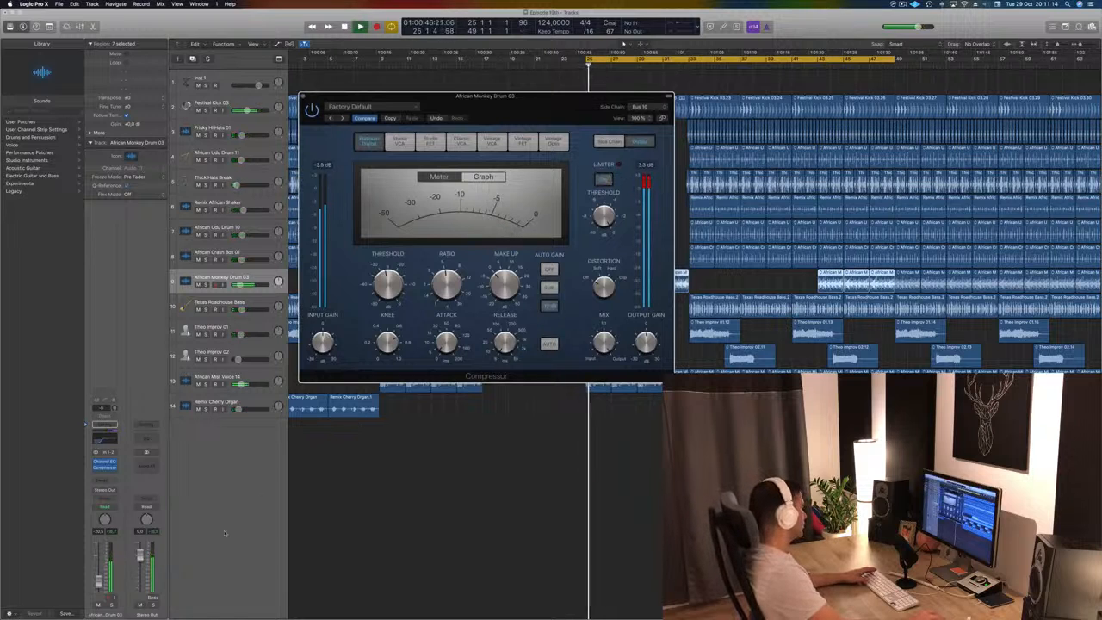
drag(98, 582, 98, 587)
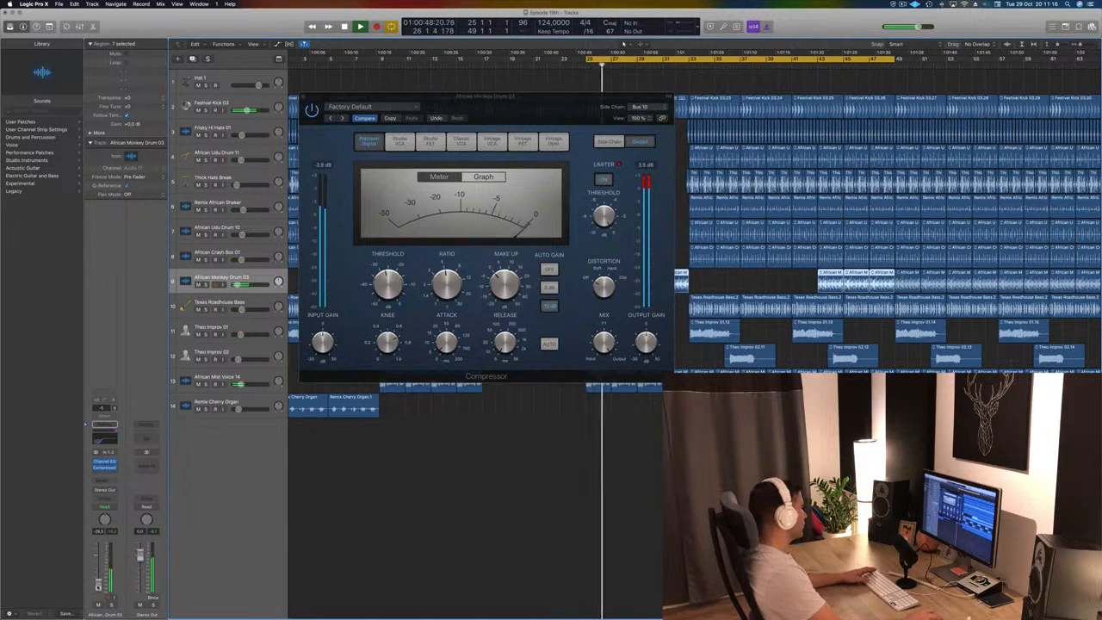
Switch the Compressor display to Graph, fine-tune its ratio, and close it to replay the section from bar 25
click(485, 177)
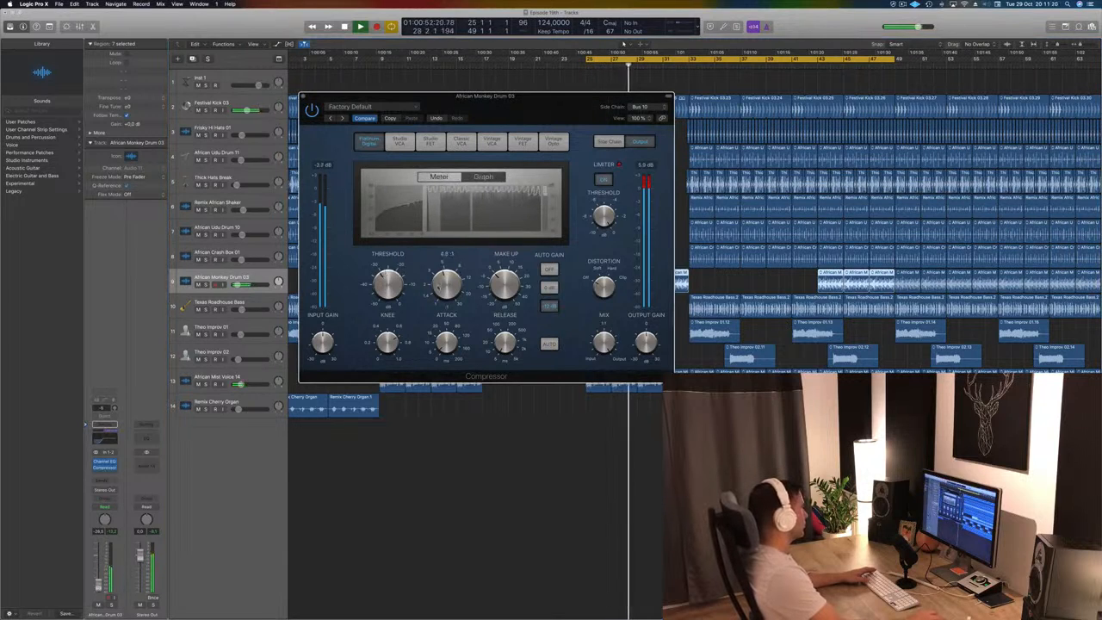
drag(440, 291, 442, 288)
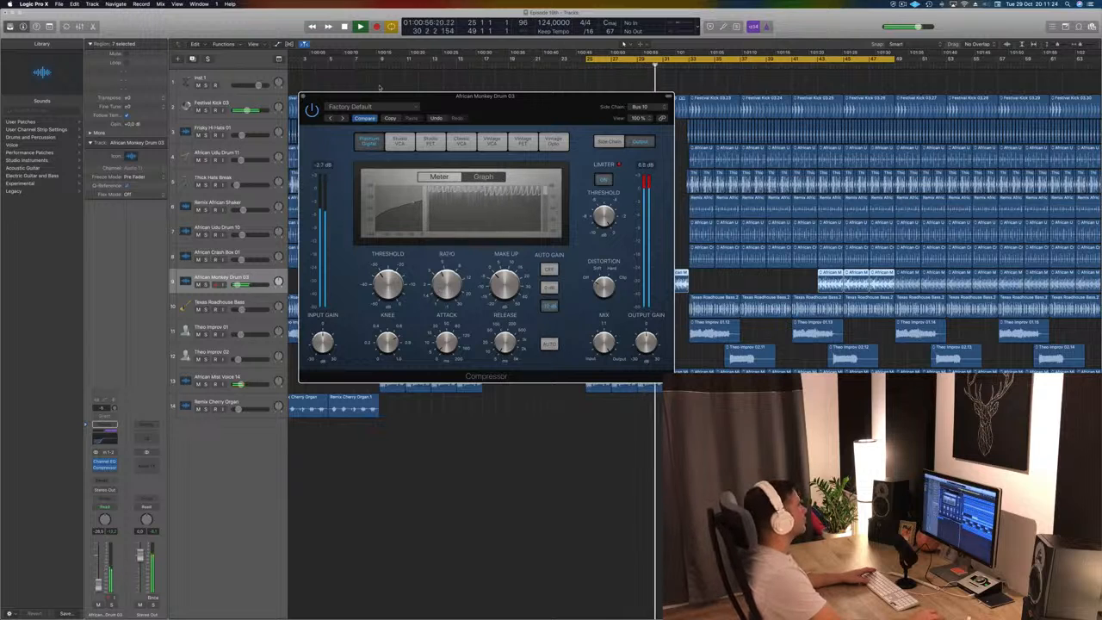
click(303, 97)
key(space)
key(space)
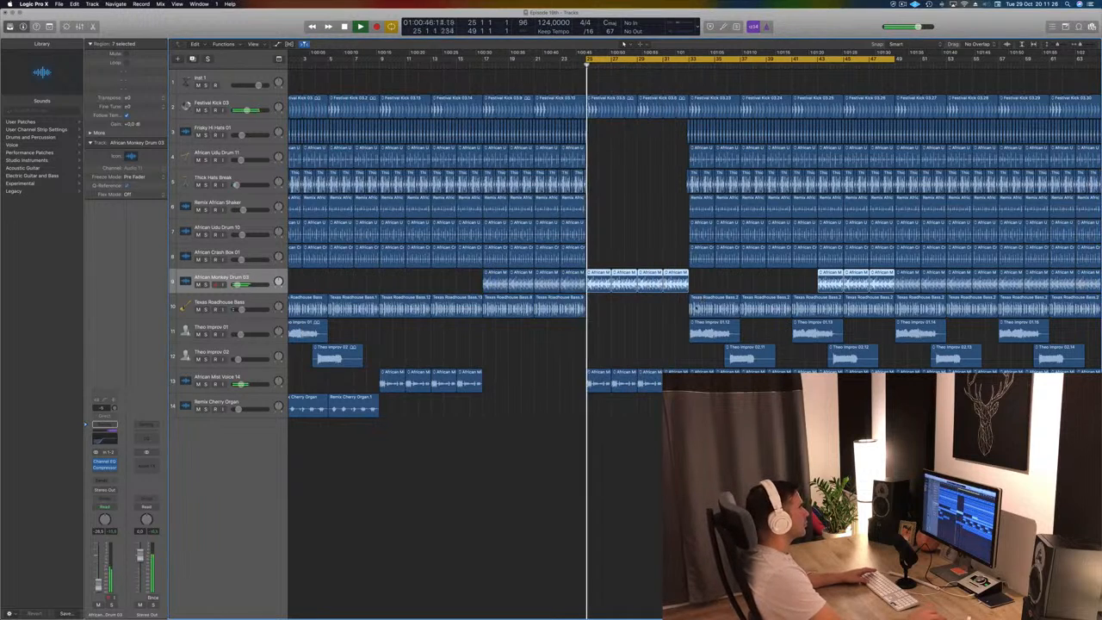
click(634, 345)
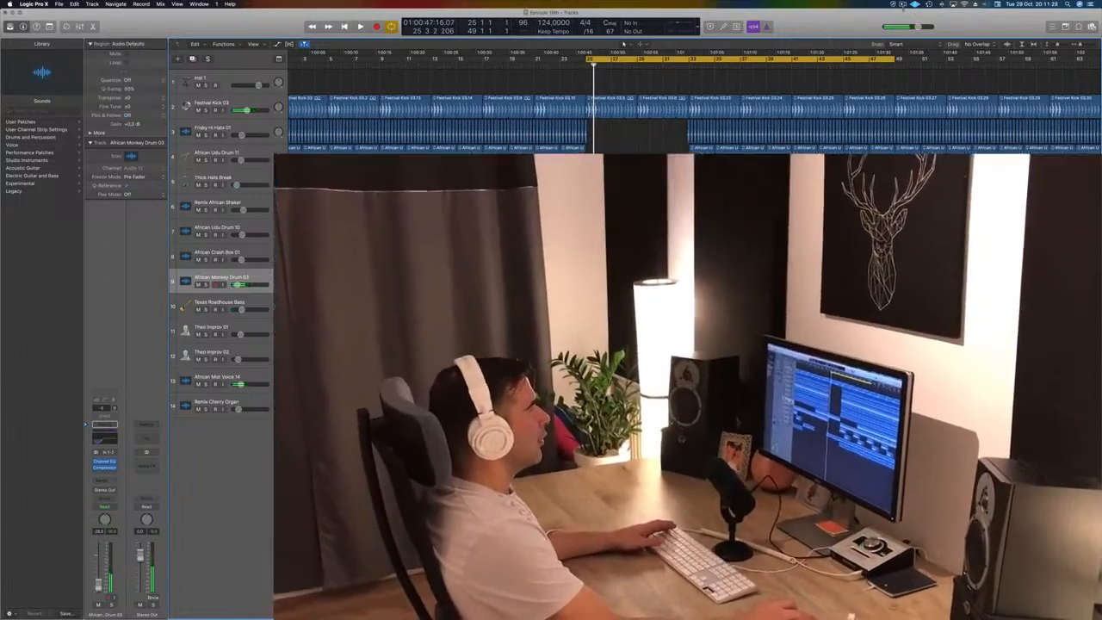